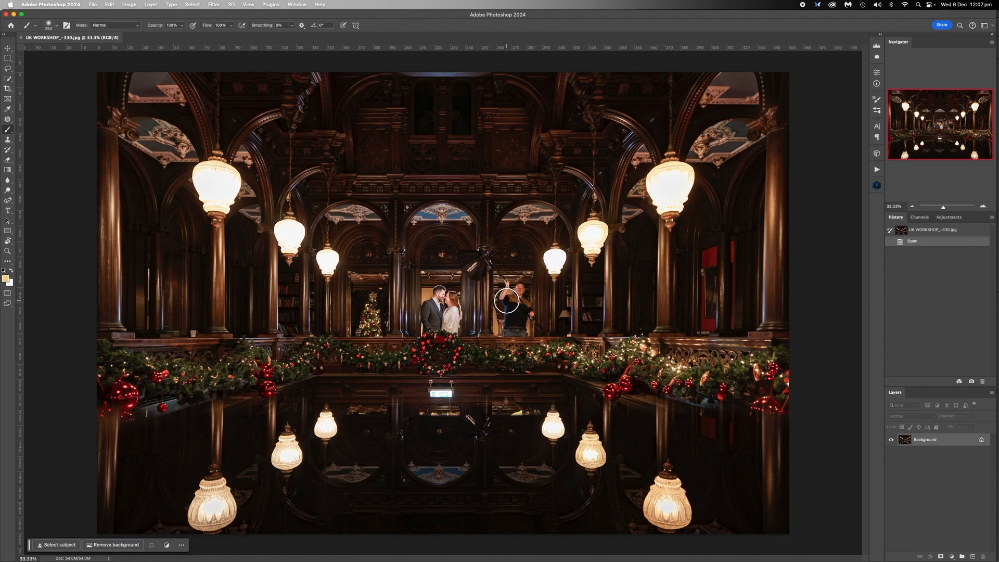
Convert the locked Background into an editable Layer 0 and place a vertical guide at the centre of the photo.
double_click(921, 440)
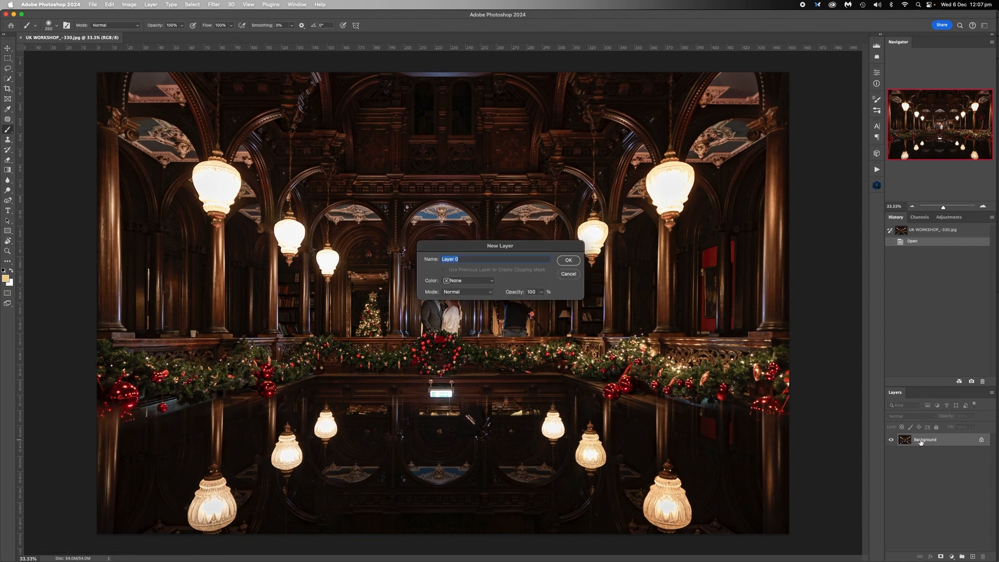
left_click(572, 262)
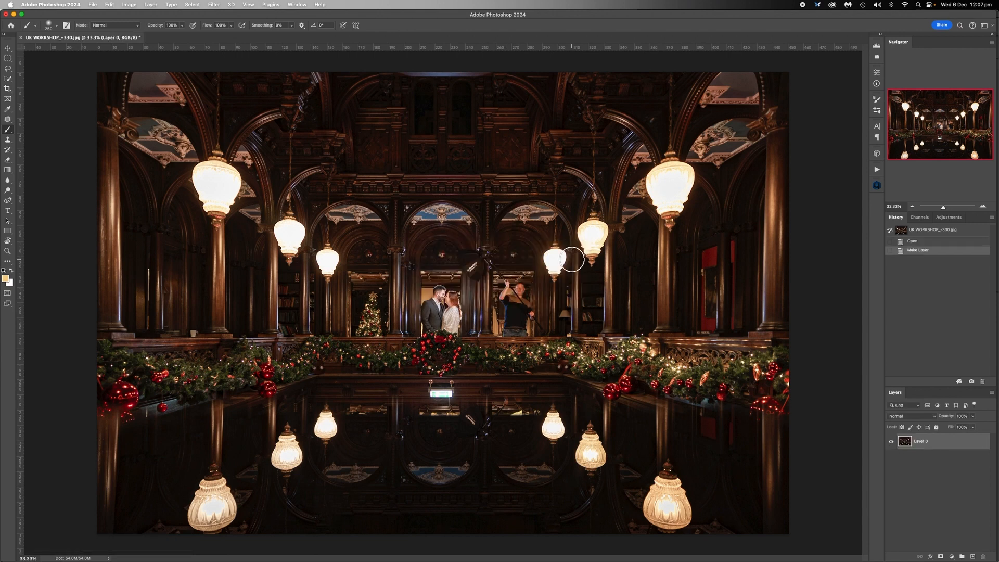
left_click(8, 50)
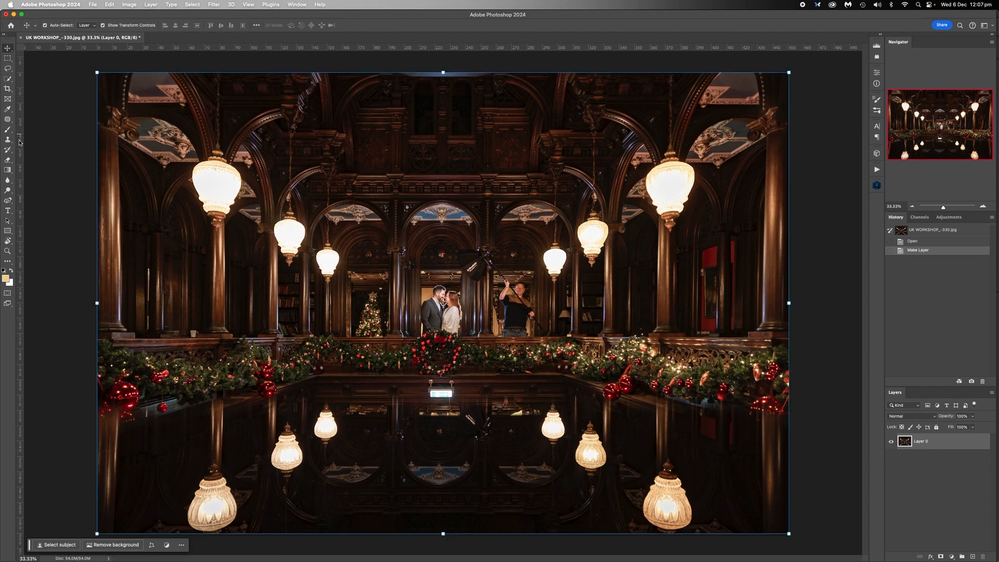
left_click_drag(20, 138, 444, 136)
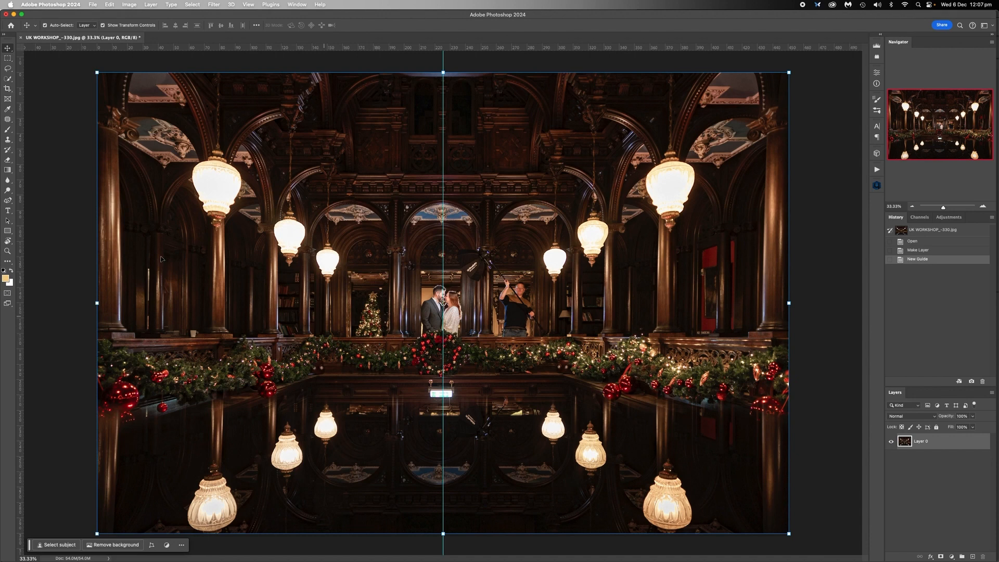
Select the left half of the photo up to the centre guide and copy it to a new layer.
left_click(8, 58)
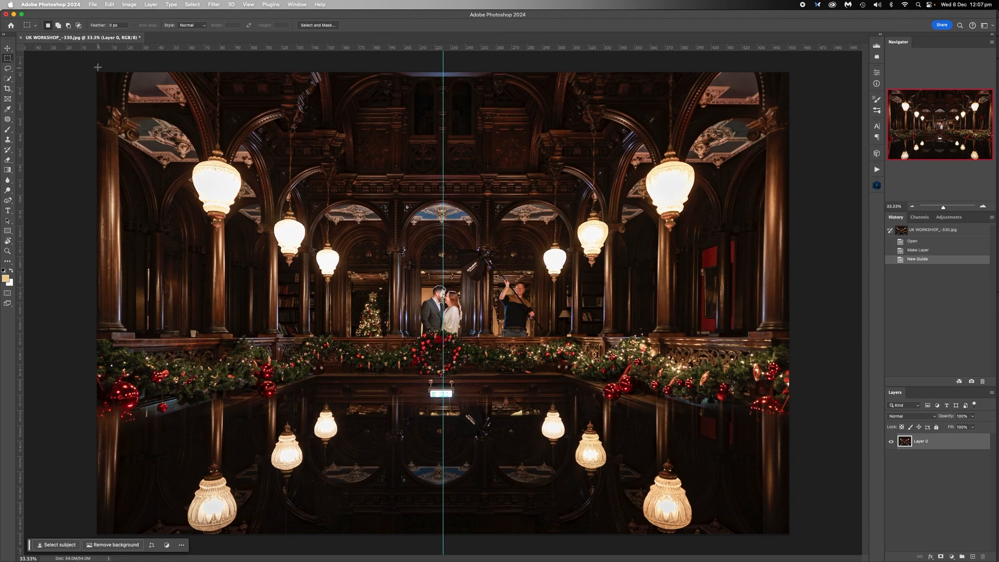
left_click_drag(88, 58, 443, 535)
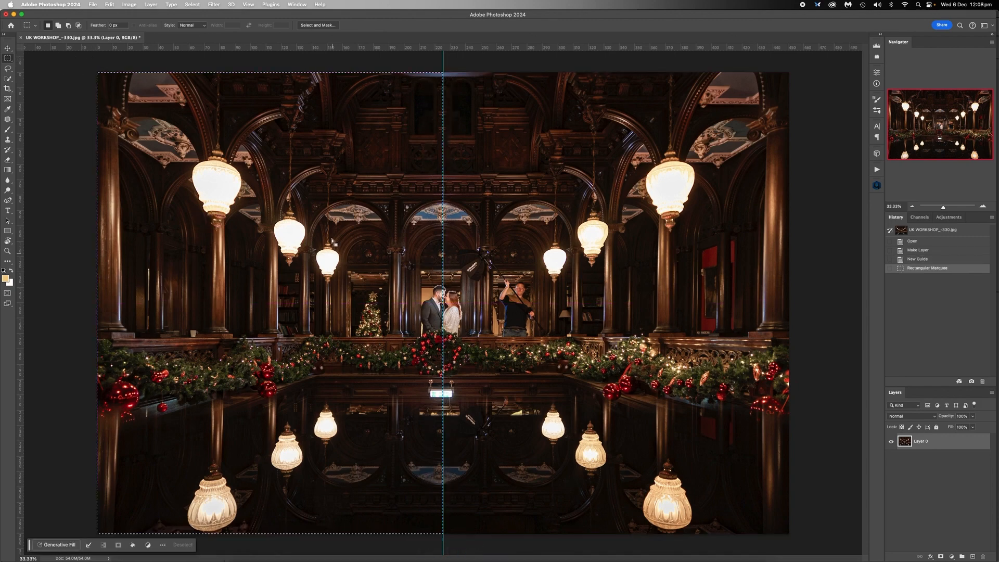
right_click(333, 238)
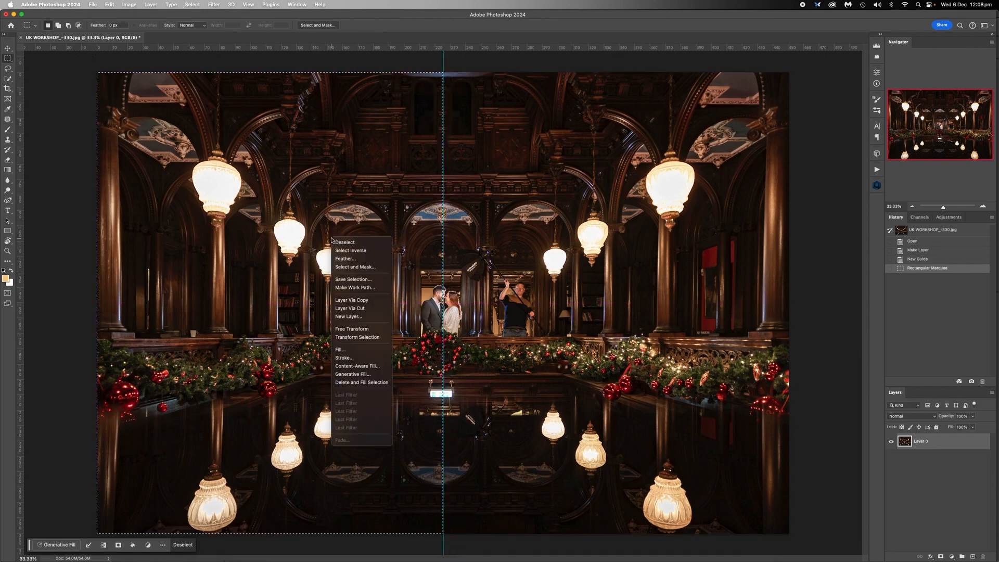
left_click(358, 300)
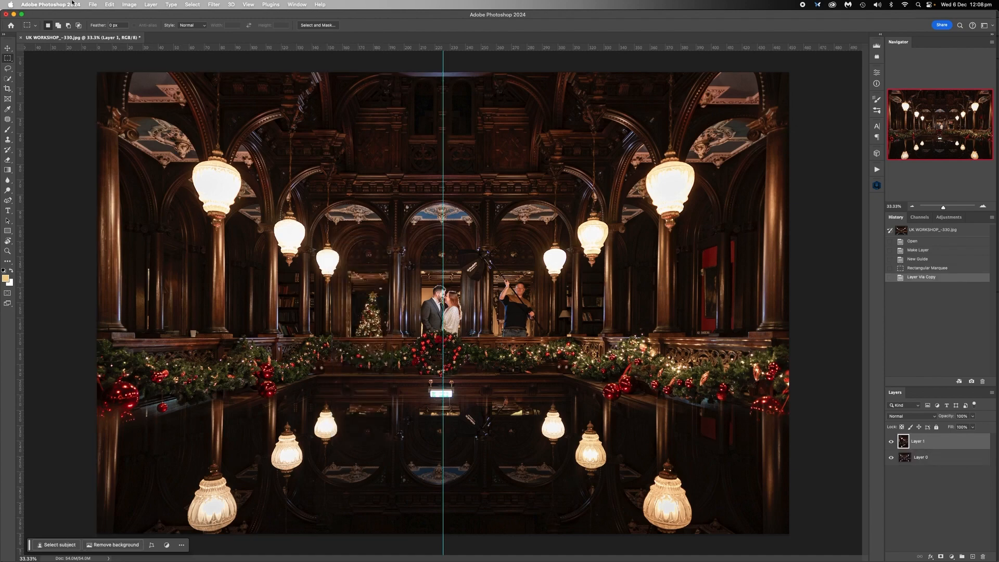
Flip the copied half horizontally and move it over the right half of the photo, aligned with the centre guide.
left_click(110, 5)
mouse_move(140, 200)
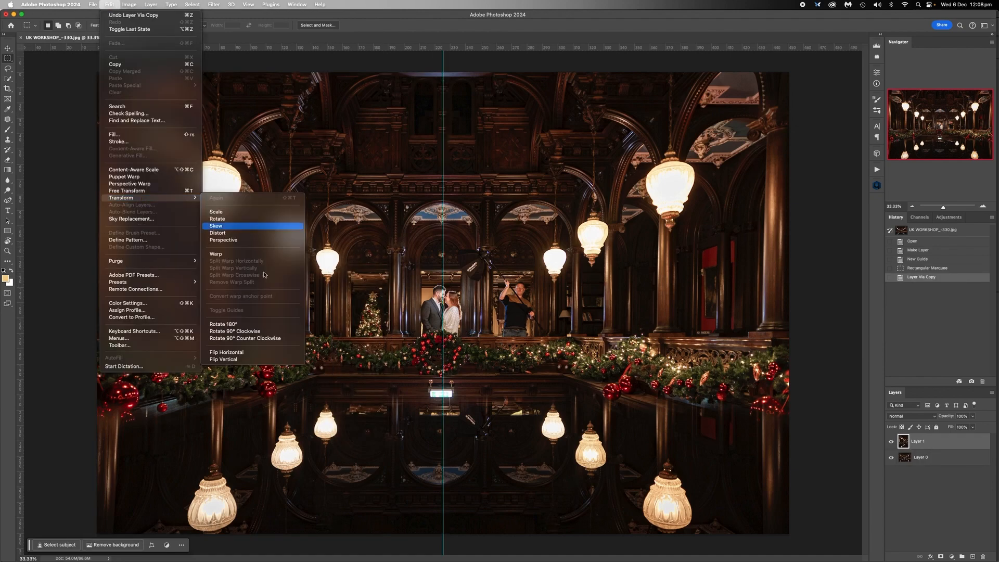
left_click(249, 353)
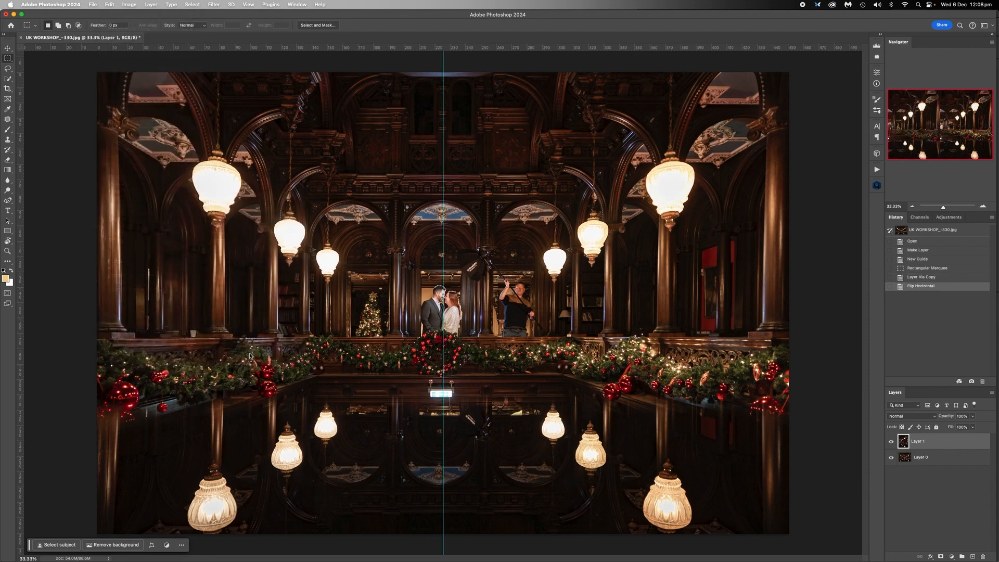
key("v")
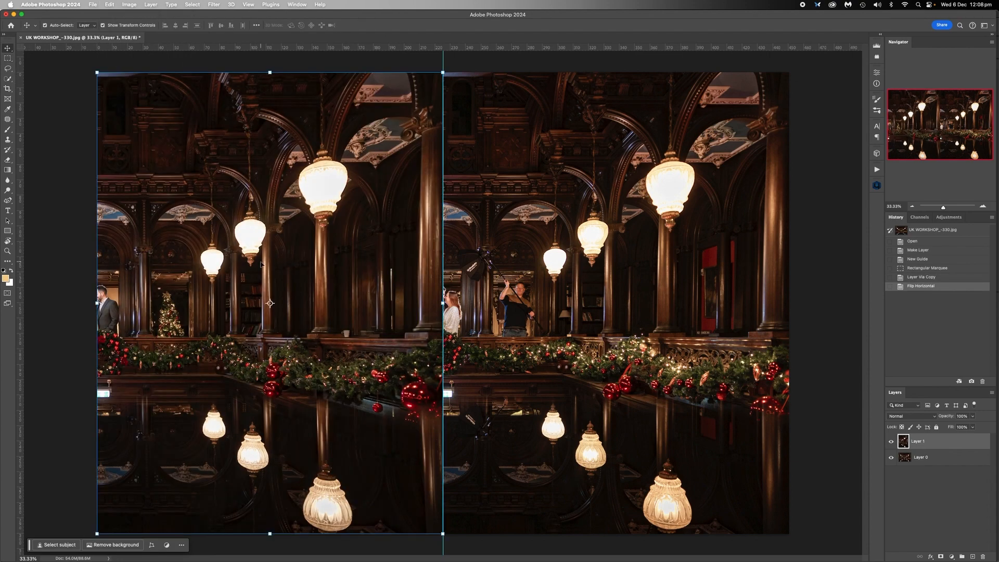
left_click_drag(261, 265, 607, 262)
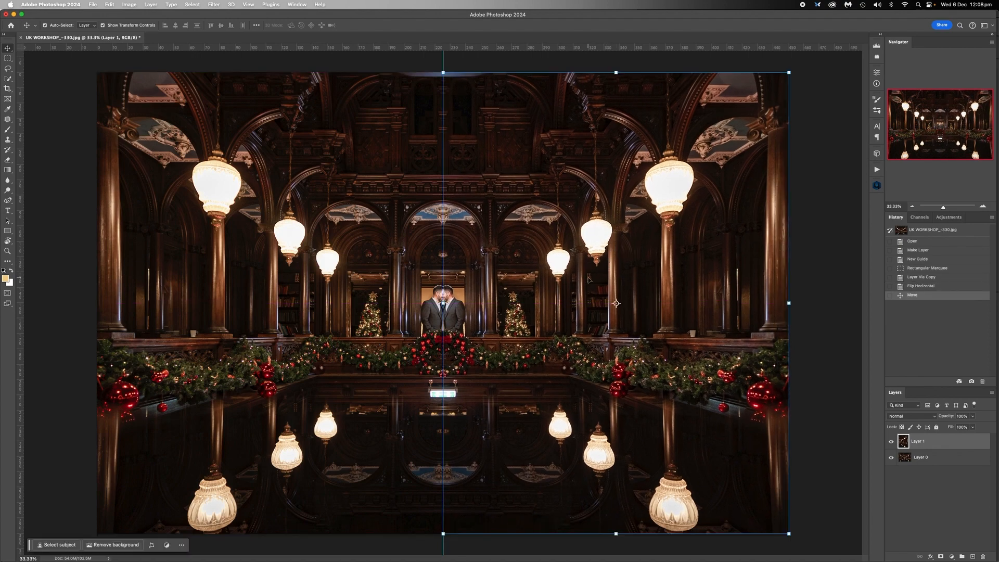
left_click(822, 274)
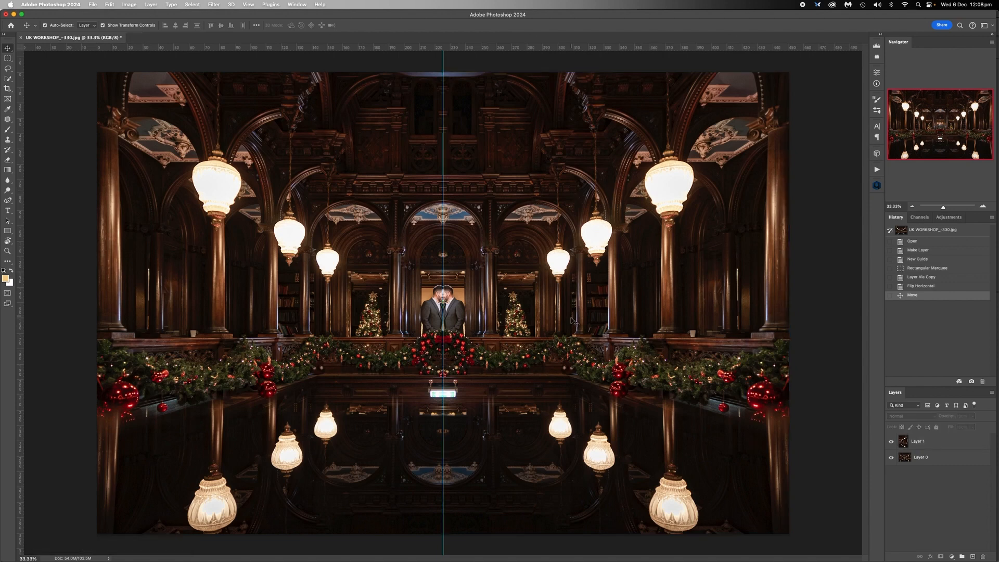
Remove the centre guide and add a white layer mask to Layer 1.
left_click_drag(444, 121, 2, 148)
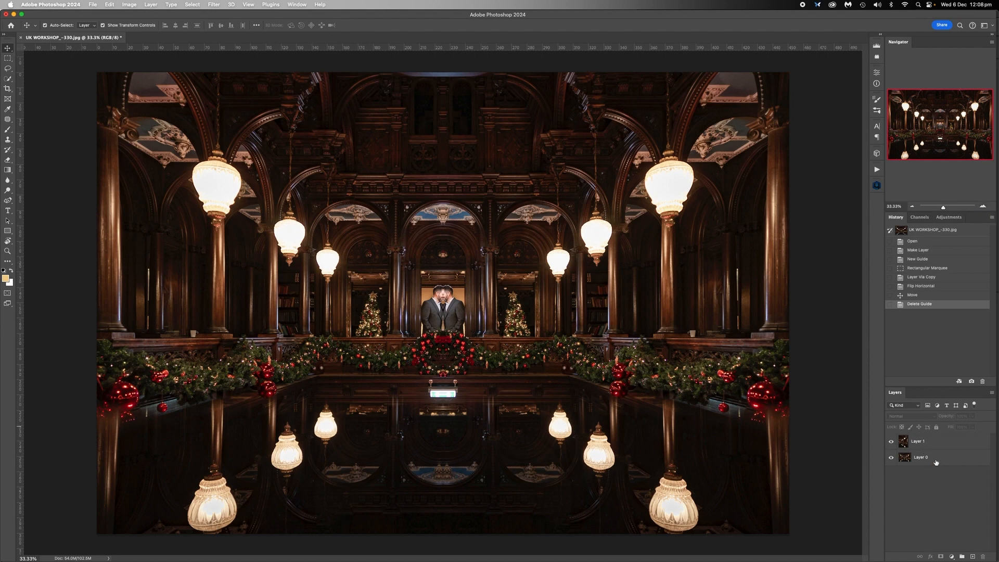
left_click(925, 443)
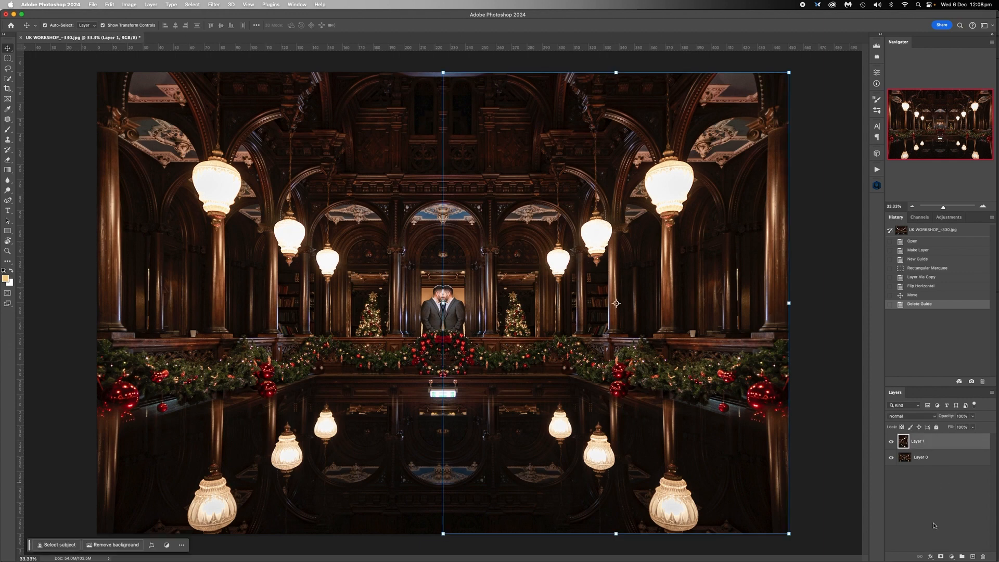
left_click(941, 556)
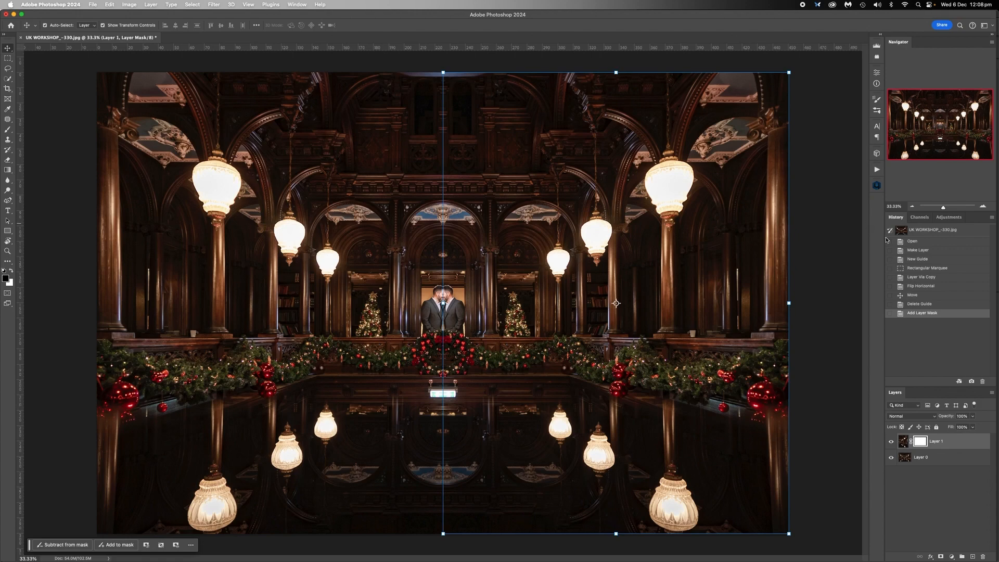
Paint on Layer 1's mask with a smaller black brush at 100% opacity to reveal the woman's face and hair.
left_click(983, 207)
left_click(983, 207)
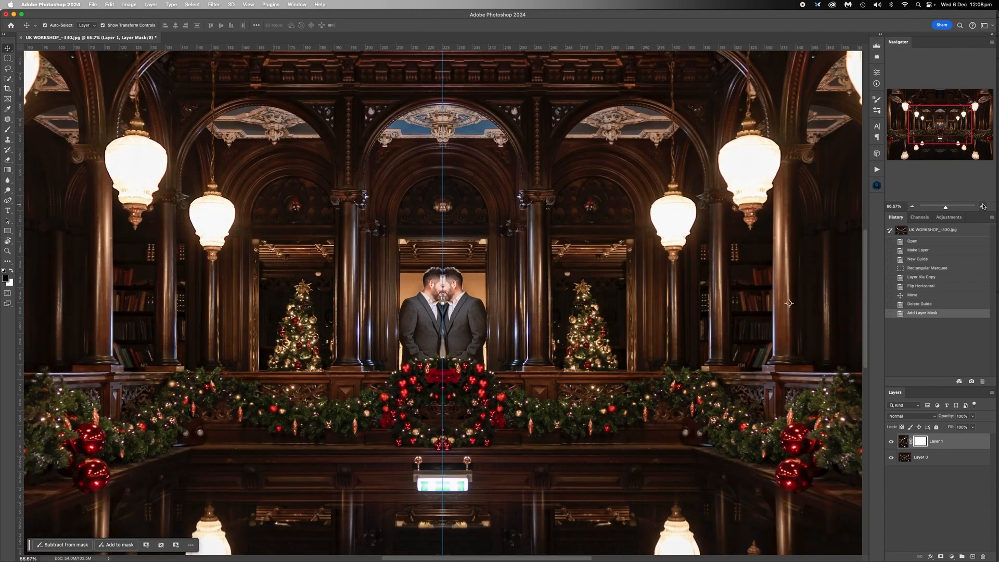
left_click(984, 207)
left_click(984, 207)
scroll(443, 365, "down", 3)
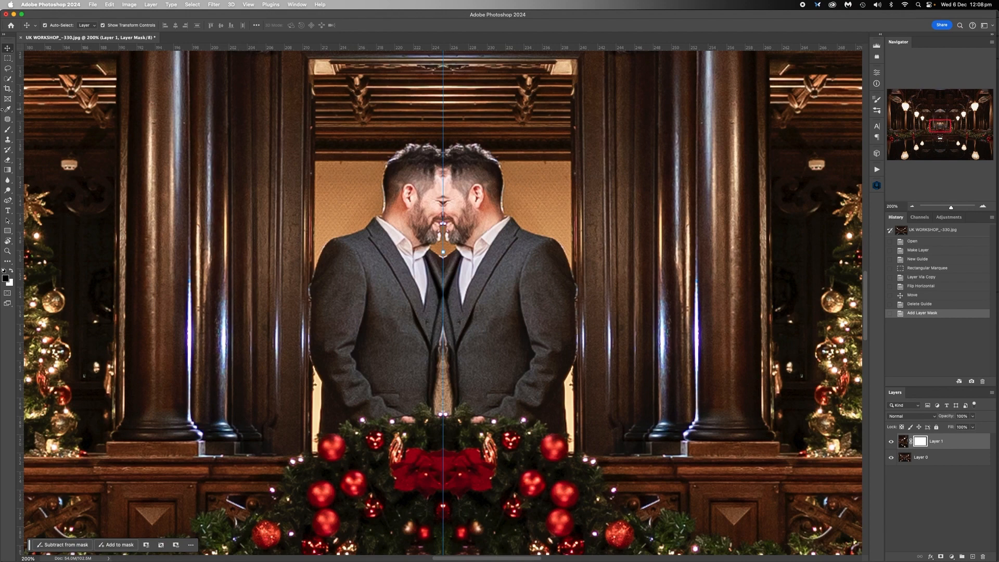
left_click(8, 133)
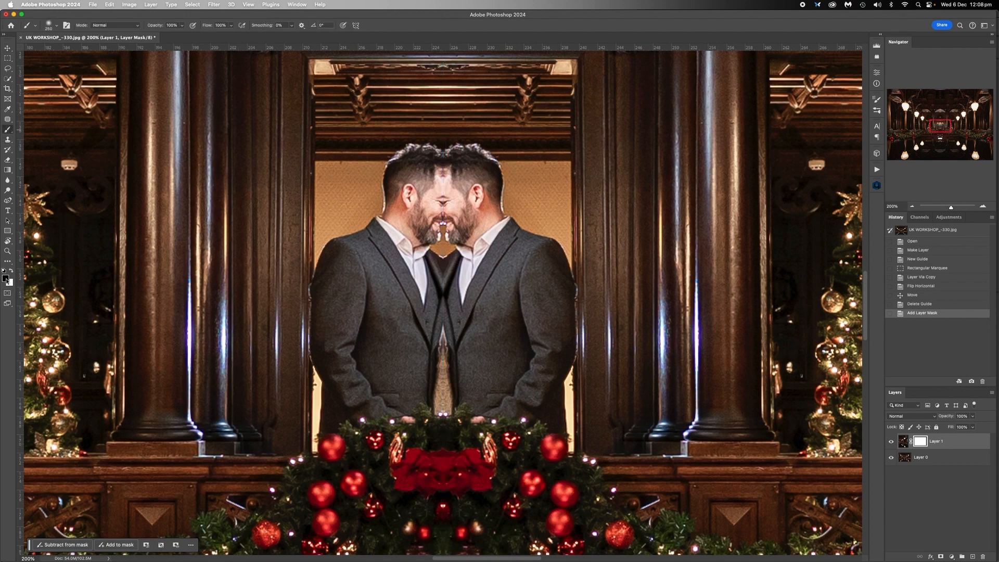
left_click(7, 278)
left_click(810, 130)
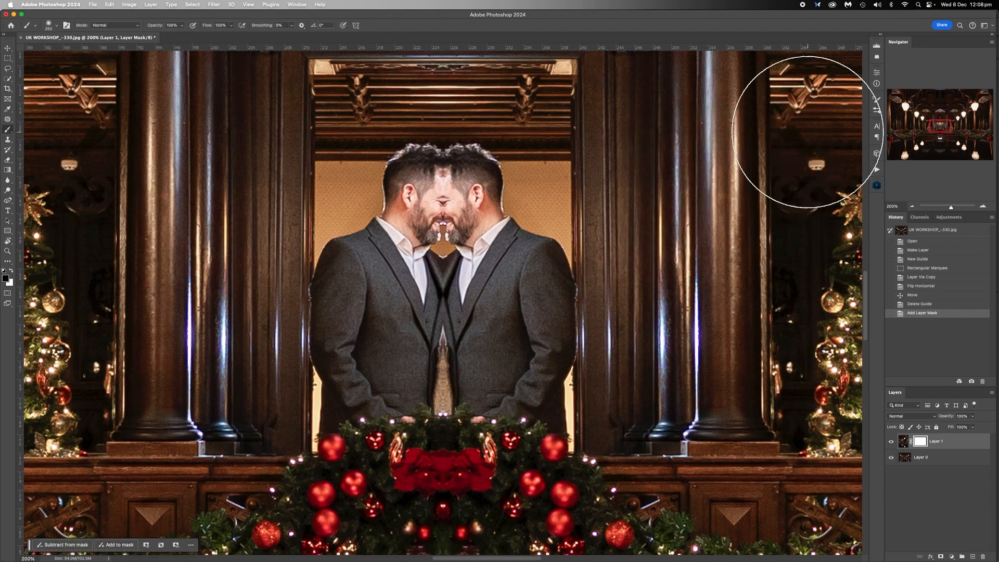
left_click(183, 26)
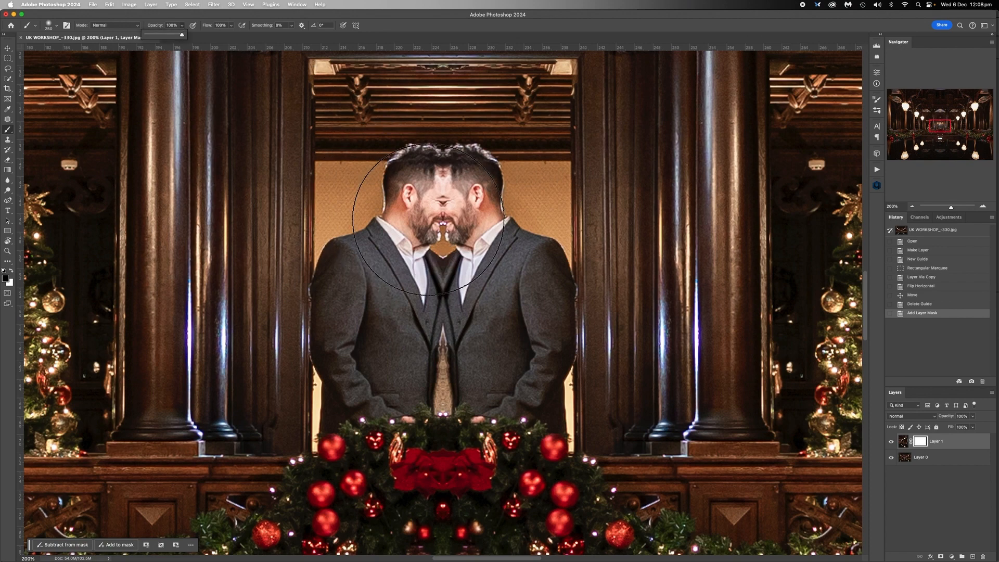
key("bracketleft")
key("bracketleft")
key("bracketleft")
key("bracketleft")
key("bracketleft")
key("bracketleft")
key("bracketleft")
key("bracketleft")
mouse_move(442, 200)
left_mouse_down()
mouse_move(453, 162)
mouse_move(519, 178)
mouse_move(469, 212)
mouse_move(456, 236)
mouse_move(475, 224)
mouse_move(472, 260)
mouse_move(535, 194)
mouse_move(518, 235)
mouse_move(530, 231)
mouse_move(528, 263)
mouse_move(495, 233)
mouse_move(479, 267)
mouse_move(511, 255)
mouse_move(509, 265)
mouse_move(535, 271)
mouse_move(498, 263)
mouse_move(477, 279)
mouse_move(464, 265)
mouse_move(469, 279)
mouse_move(459, 260)
mouse_move(456, 281)
left_mouse_up()
Refine the mask with a very small brush around the gap between the couple's chins and necks.
key("bracketleft")
key("bracketleft")
key("bracketleft")
key("bracketleft")
key("bracketleft")
key("bracketleft")
key("bracketleft")
key("bracketleft")
key("[")
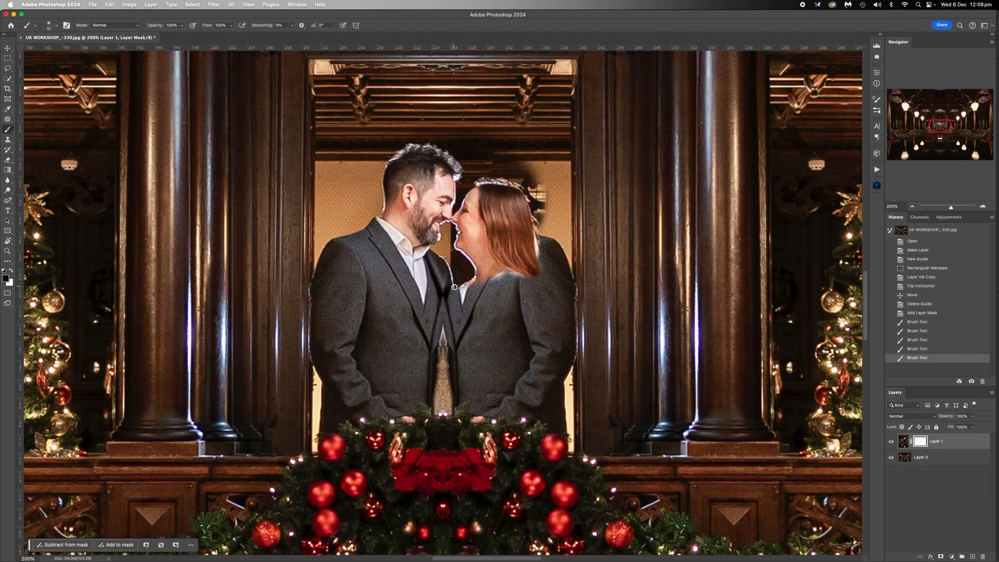
left_click(446, 259)
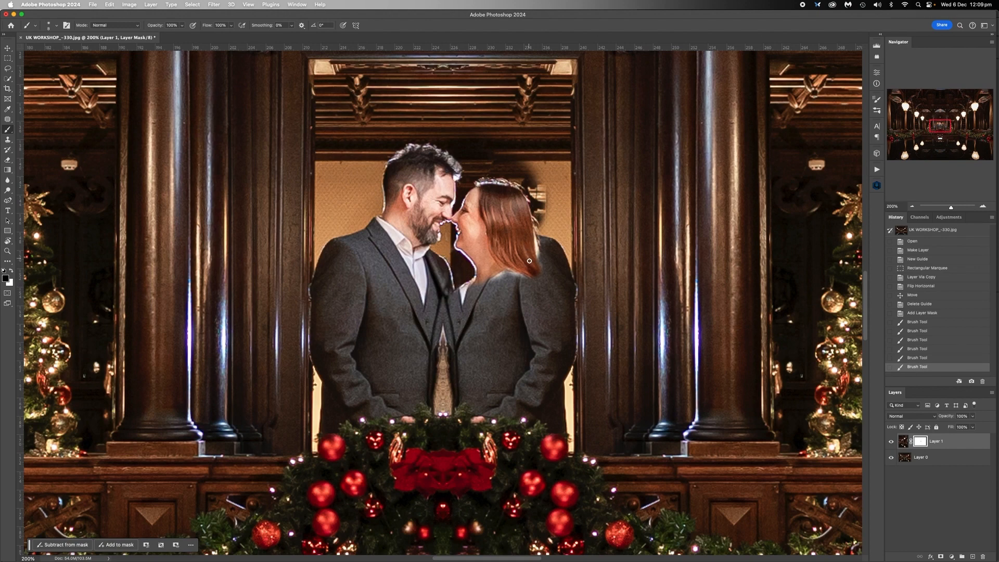
Mask out the mirrored man's head and shoulder along the outer edge of the woman's hair.
left_click(538, 248)
key("]")
key("]")
key("]")
key("]")
key("]")
key("]")
mouse_move(537, 236)
left_mouse_down()
mouse_move(564, 247)
mouse_move(538, 243)
mouse_move(537, 255)
mouse_move(540, 262)
mouse_move(559, 248)
mouse_move(566, 267)
mouse_move(548, 264)
mouse_move(566, 268)
mouse_move(557, 255)
mouse_move(566, 343)
mouse_move(571, 269)
mouse_move(576, 294)
mouse_move(550, 238)
left_mouse_up()
key("[")
key("[")
key("[")
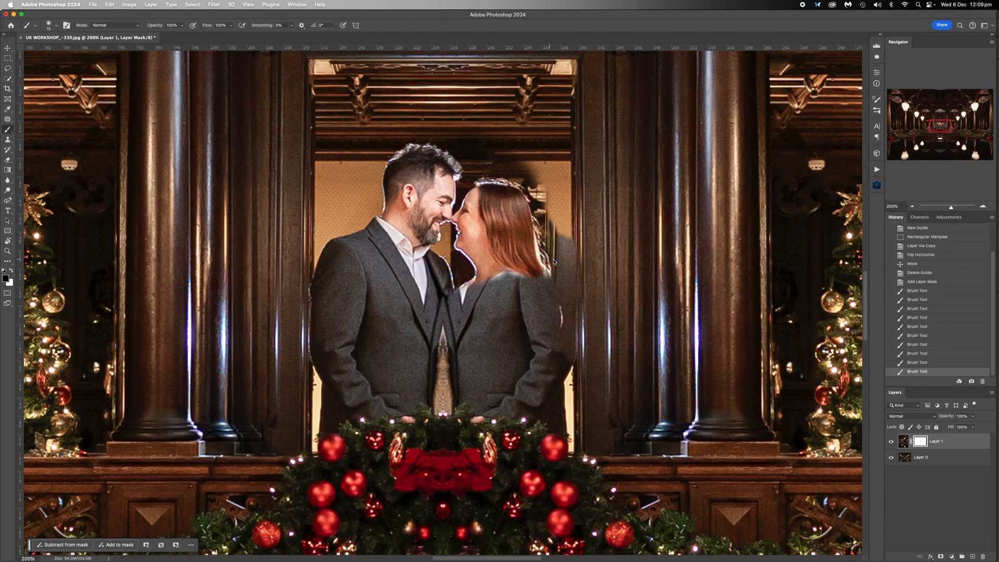
Paint on the mask along the woman's neckline and the lower ends of her hair, then check the whole photo.
key("]")
key("]")
key("[")
key("[")
left_click_drag(478, 286, 520, 268)
left_click(913, 207)
left_click(912, 207)
left_click(912, 207)
left_click(913, 207)
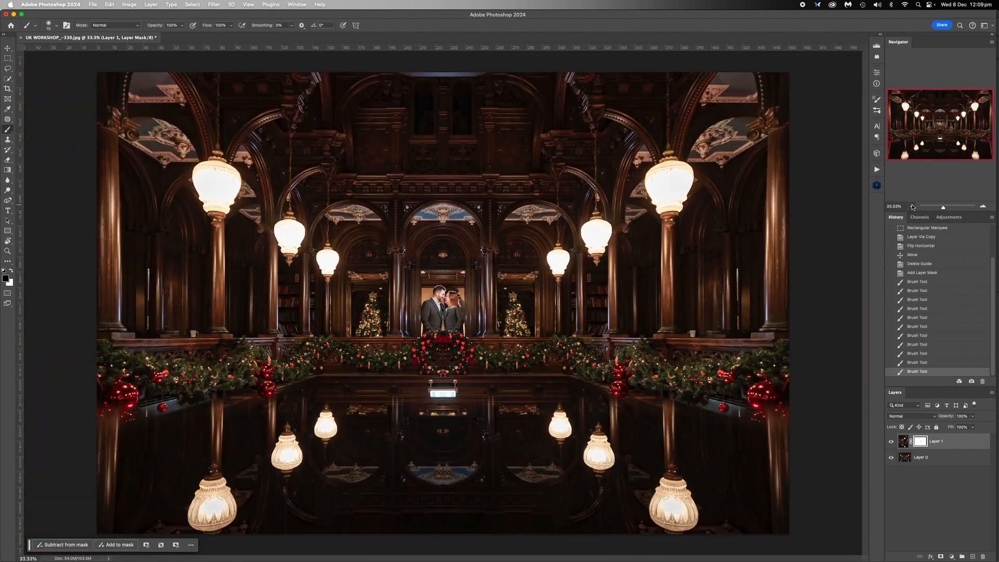
Enlarge the brush and mask out the mirrored suit to reveal the woman's sequinned dress and the background behind her.
left_click(983, 207)
left_click(983, 207)
left_click(983, 207)
left_click(983, 207)
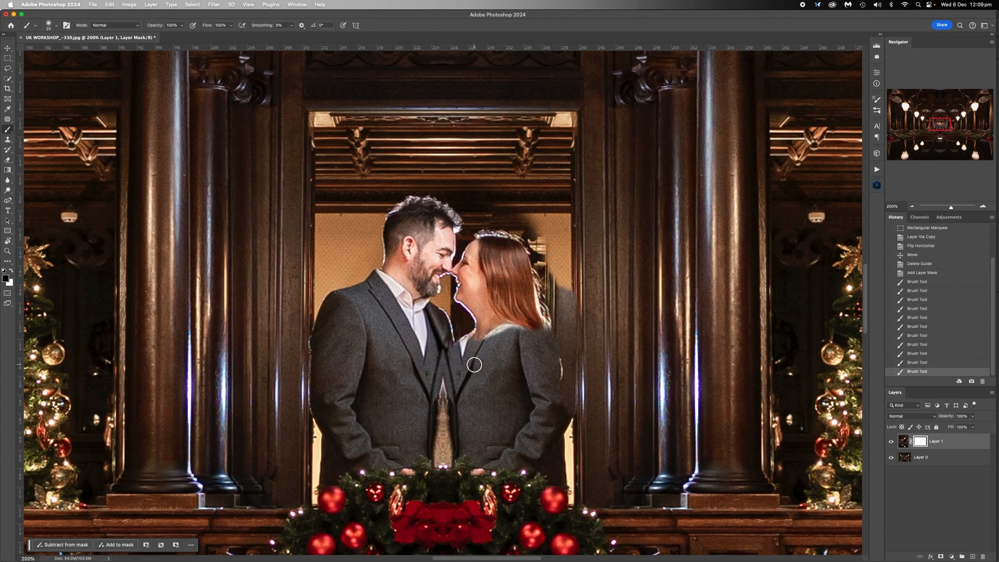
key("]")
key("]")
key("]")
mouse_move(460, 341)
left_mouse_down()
mouse_move(443, 451)
mouse_move(448, 411)
mouse_move(448, 455)
mouse_move(460, 456)
mouse_move(471, 309)
mouse_move(481, 422)
mouse_move(490, 321)
mouse_move(491, 426)
mouse_move(502, 302)
mouse_move(512, 417)
mouse_move(530, 268)
mouse_move(544, 273)
mouse_move(544, 379)
mouse_move(539, 219)
mouse_move(489, 209)
mouse_move(565, 207)
mouse_move(563, 283)
left_mouse_up()
key("bracketleft")
key("bracketleft")
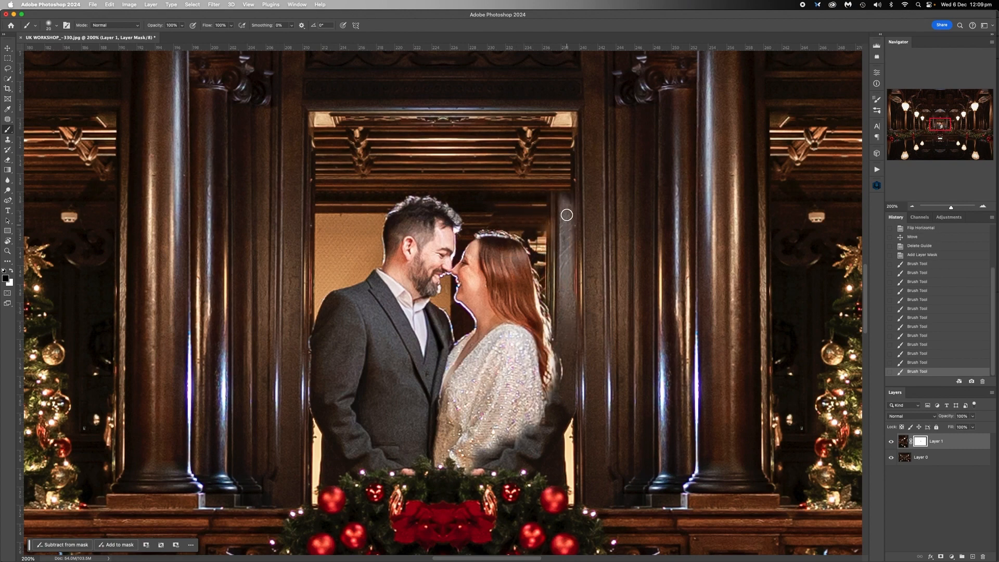
Paint on the mask along the doorway's right edge to restore the original frame beside the woman.
mouse_move(567, 215)
left_mouse_down()
mouse_move(573, 189)
mouse_move(439, 187)
mouse_move(549, 188)
left_mouse_up()
key("bracketleft")
key("bracketright")
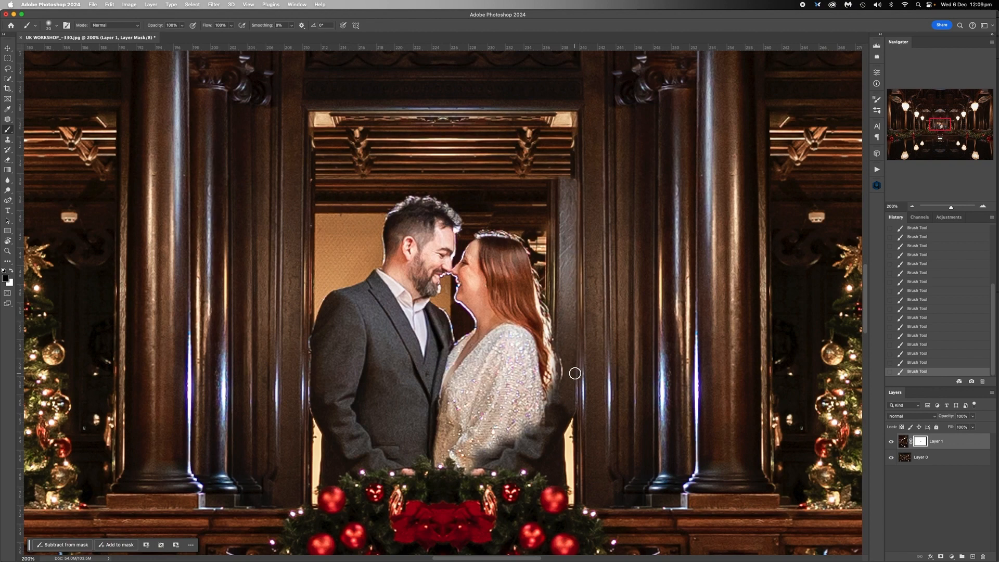
mouse_move(578, 308)
left_mouse_down()
mouse_move(573, 500)
mouse_move(556, 368)
left_mouse_up()
Mask out the remaining mirrored sleeve to reveal the lower dress and the original top of the wreath.
key("bracketright")
key("bracketright")
key("bracketright")
key("bracketright")
key("bracketright")
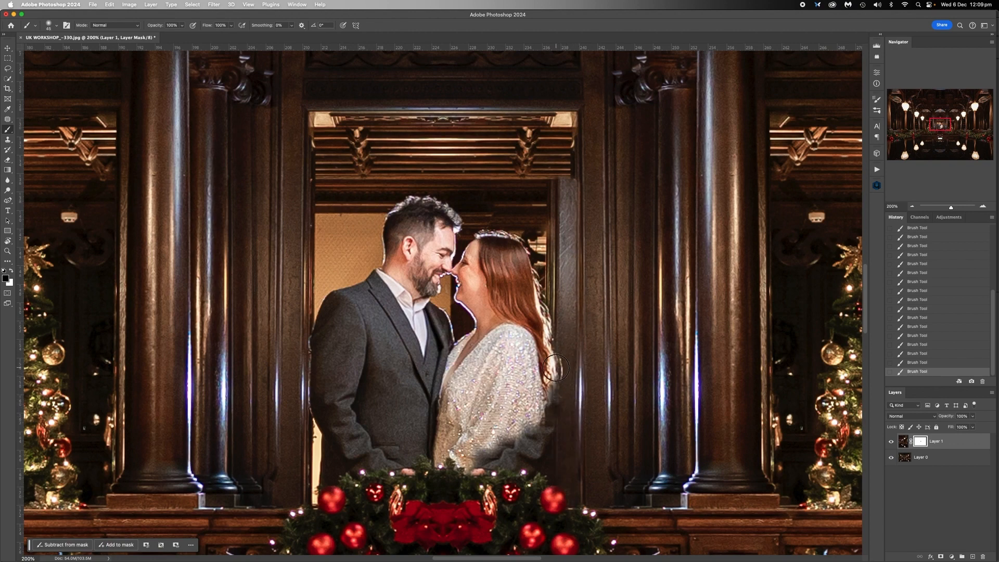
scroll(556, 368, "up", 10)
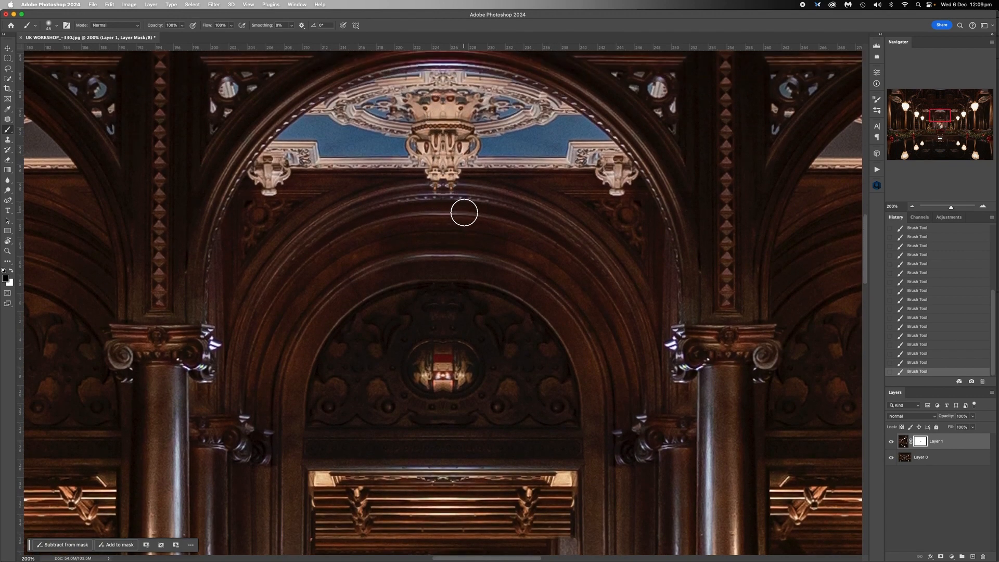
scroll(464, 213, "down", 10)
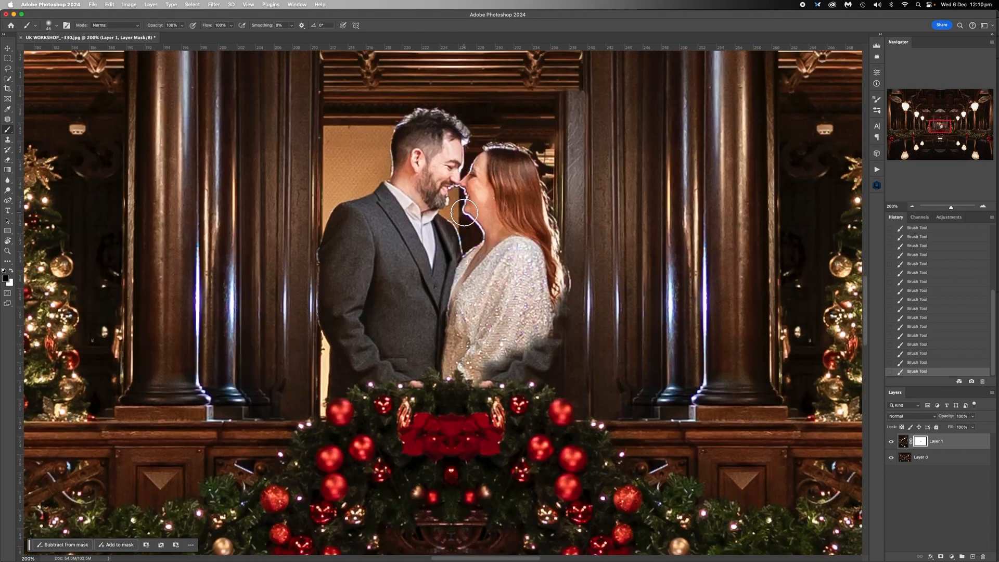
scroll(464, 212, "down", 2)
key("bracketleft")
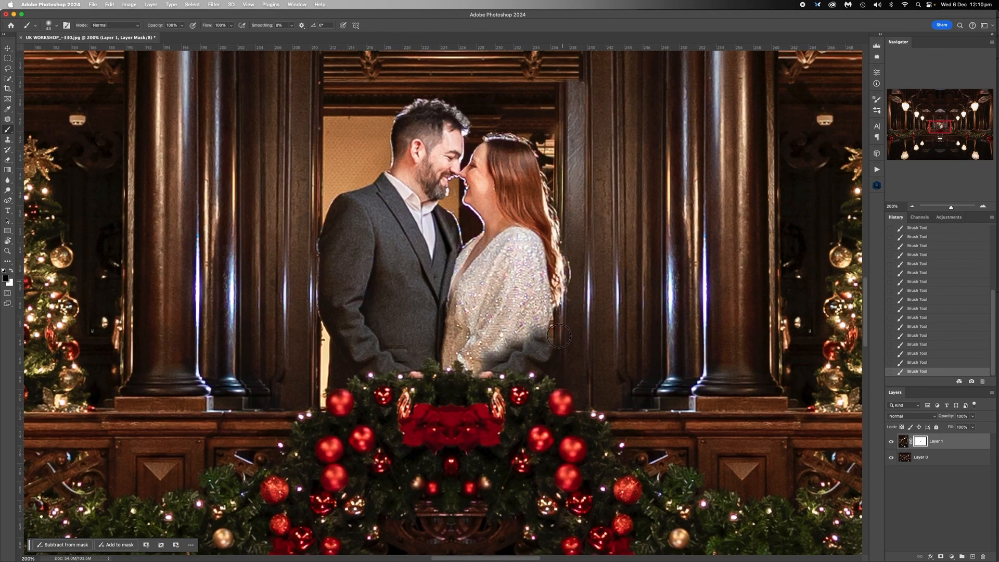
mouse_move(559, 337)
left_mouse_down()
mouse_move(561, 382)
mouse_move(543, 337)
mouse_move(535, 399)
mouse_move(520, 391)
mouse_move(506, 319)
mouse_move(488, 397)
mouse_move(470, 418)
mouse_move(462, 357)
mouse_move(433, 431)
left_mouse_up()
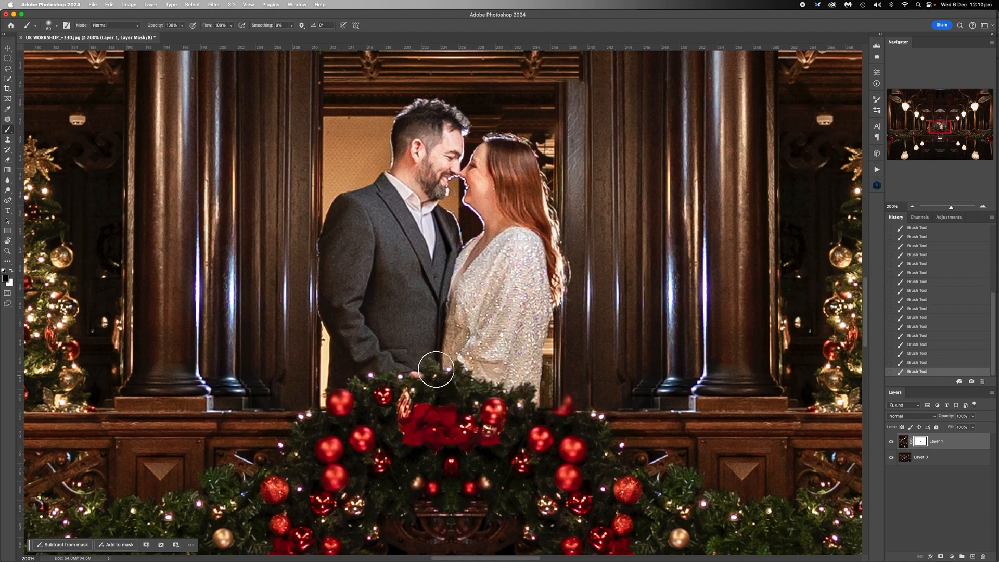
Blend the mask over the right side of the wreath and the ledge with a larger brush, then review the photo.
key("bracketright")
key("bracketright")
mouse_move(529, 417)
left_mouse_down()
mouse_move(583, 415)
mouse_move(598, 429)
mouse_move(551, 431)
mouse_move(649, 439)
left_mouse_up()
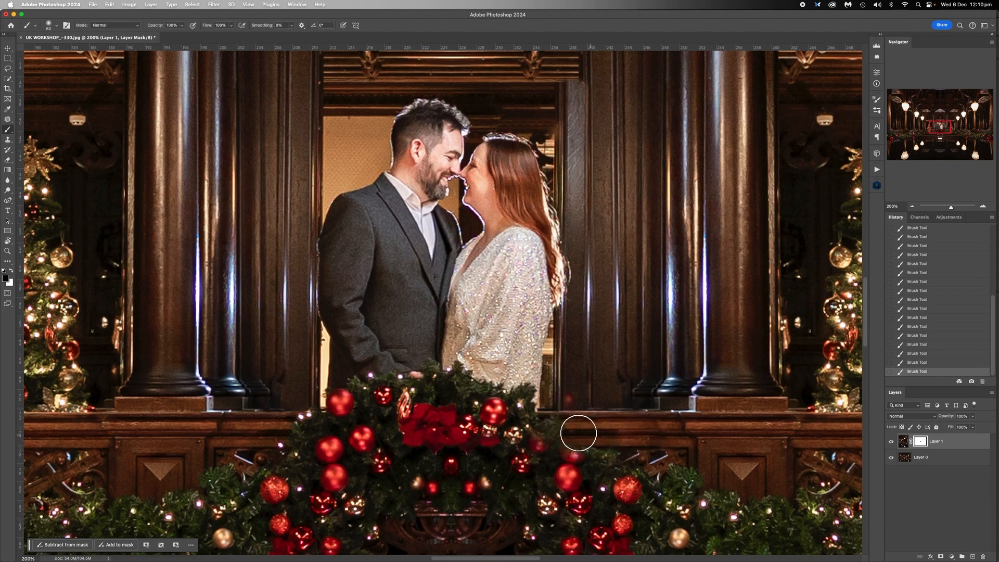
left_click(911, 207)
left_click(911, 207)
left_click(911, 207)
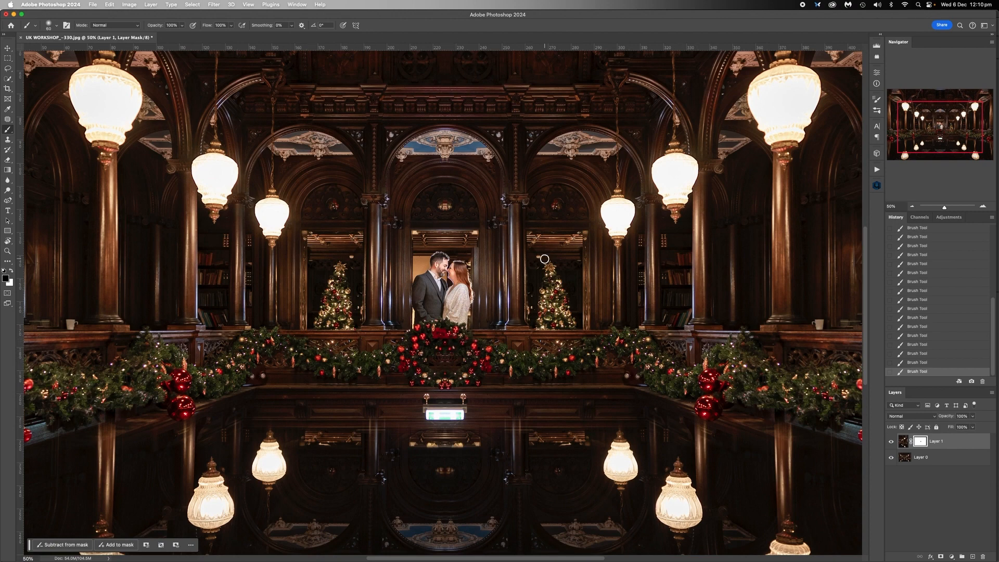
Mask along the right side of the central arch with a smaller brush to reveal the original ceiling ornament and arch edge.
left_click(982, 208)
scroll(546, 307, "up", 5)
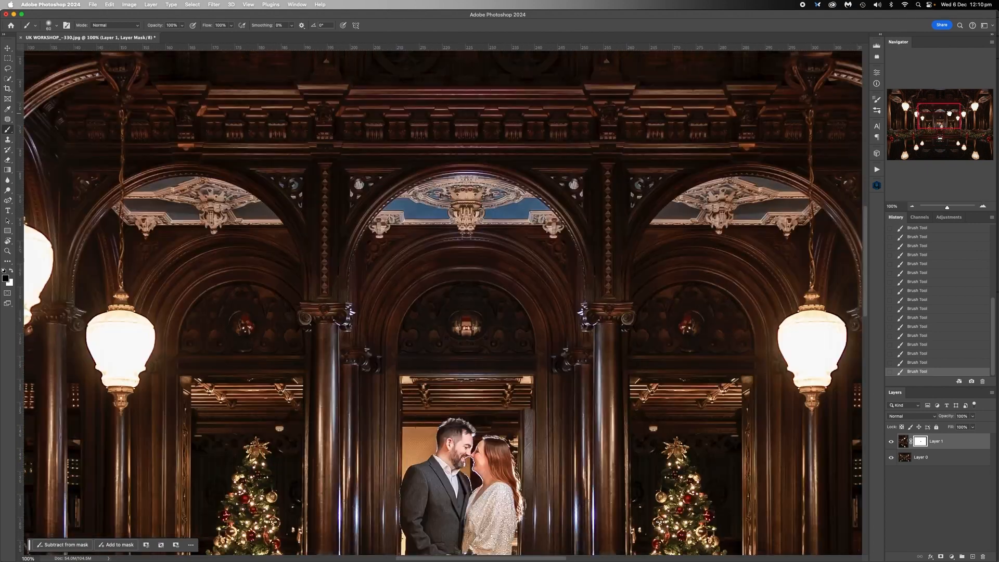
key("bracketleft")
key("bracketleft")
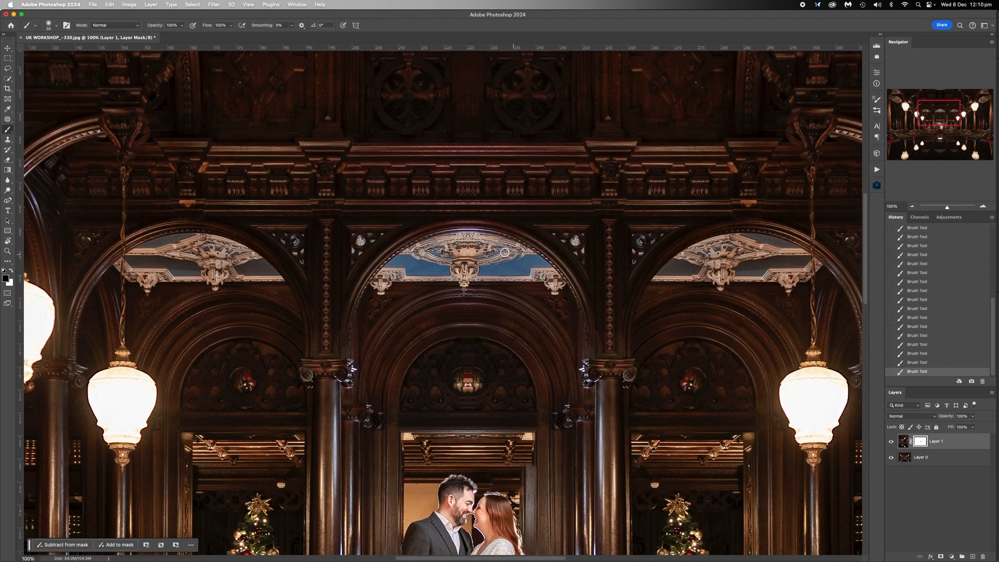
mouse_move(531, 255)
left_mouse_down()
mouse_move(571, 297)
mouse_move(585, 350)
left_mouse_up()
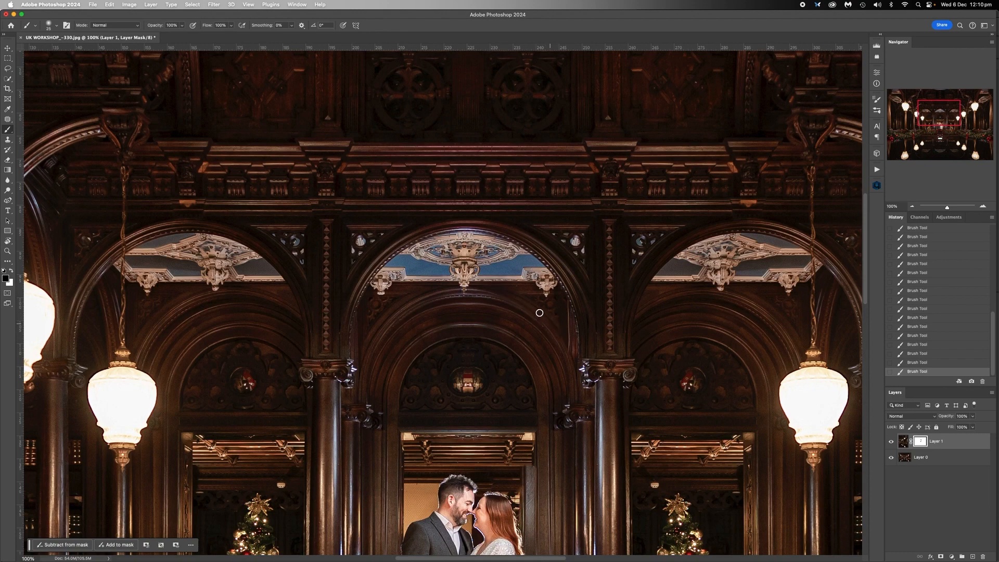
Try to reveal the original column capital right of the central arch by masking over it with a larger brush.
key("bracketright")
key("bracketright")
mouse_move(568, 363)
left_mouse_down()
mouse_move(566, 341)
mouse_move(574, 397)
mouse_move(578, 337)
mouse_move(579, 381)
mouse_move(584, 348)
mouse_move(592, 373)
mouse_move(623, 365)
left_mouse_up()
key("bracketright")
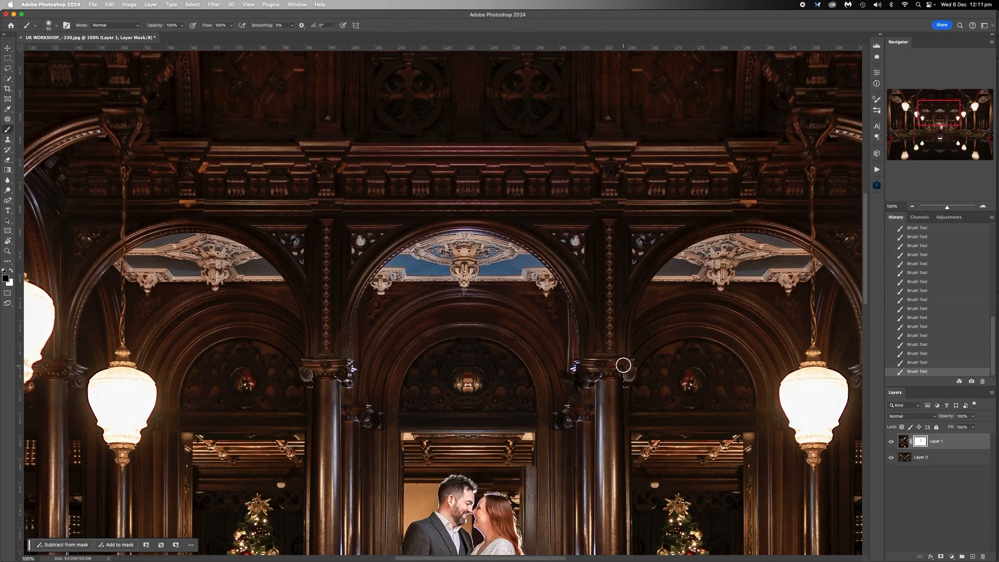
key("bracketleft")
key("bracketright")
mouse_move(632, 383)
left_mouse_down()
mouse_move(589, 378)
mouse_move(580, 395)
mouse_move(598, 383)
left_mouse_up()
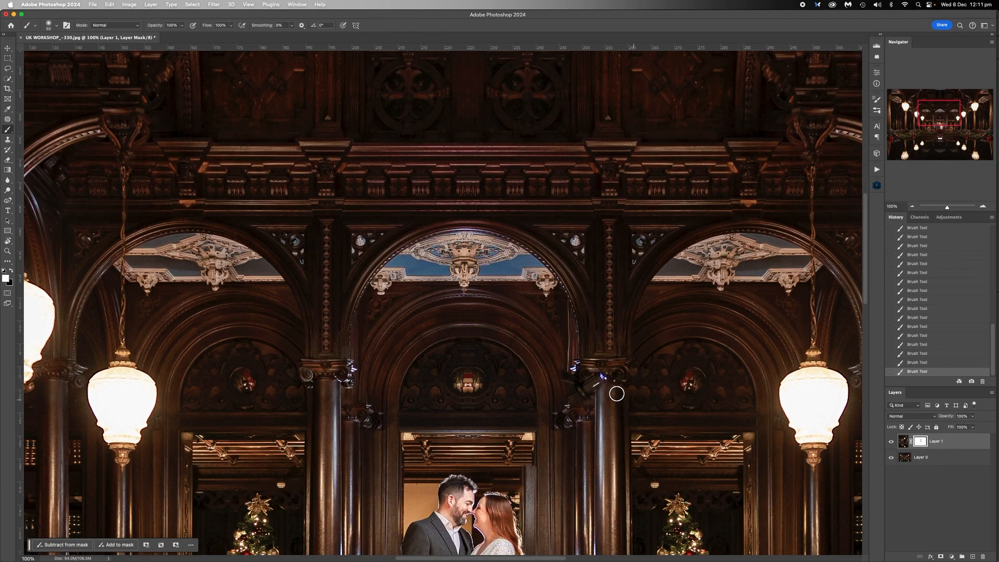
Paint the mirrored column capital back in and clean up the arch edge beside it with a smaller brush.
key("x")
key("x")
mouse_move(571, 395)
left_mouse_down()
mouse_move(582, 392)
mouse_move(579, 369)
mouse_move(602, 379)
left_mouse_up()
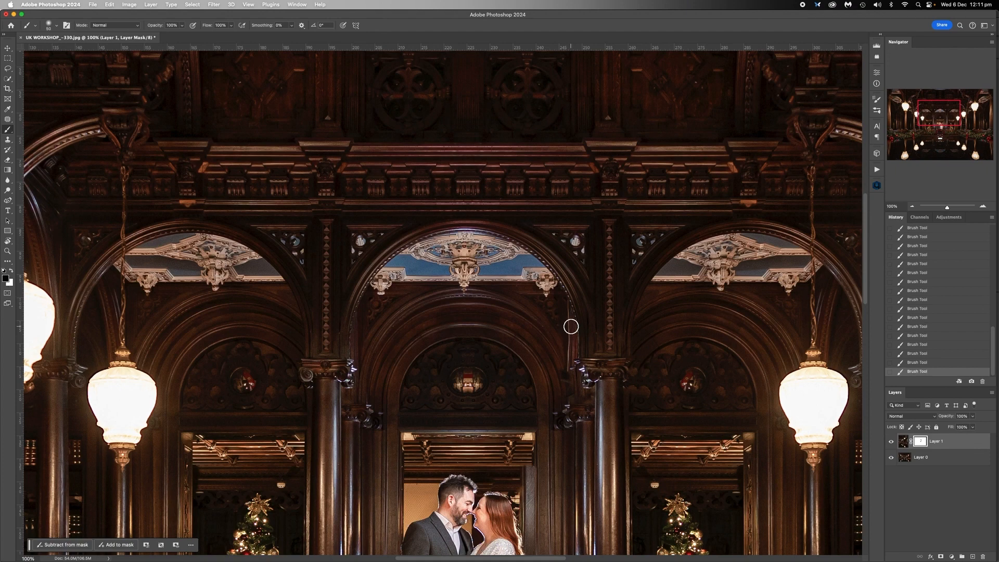
key("bracketleft")
key("bracketleft")
mouse_move(561, 384)
left_mouse_down()
mouse_move(555, 407)
mouse_move(539, 369)
mouse_move(545, 408)
mouse_move(575, 421)
mouse_move(574, 390)
left_mouse_up()
Try masking the small capital beside the doorway's upper right, then paint its mirrored version back in.
key("x")
scroll(557, 417, "left", 2)
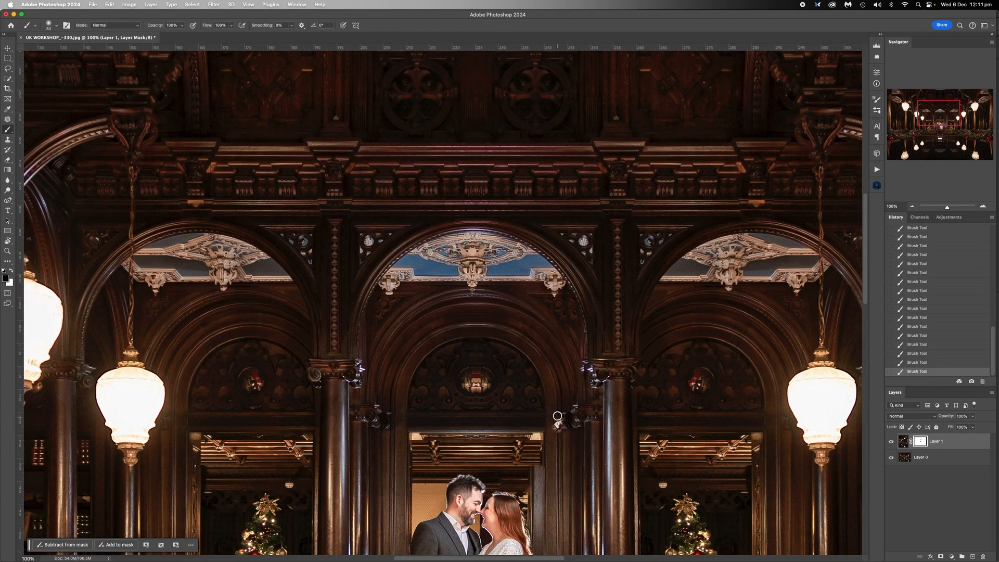
key("super+z")
key("x")
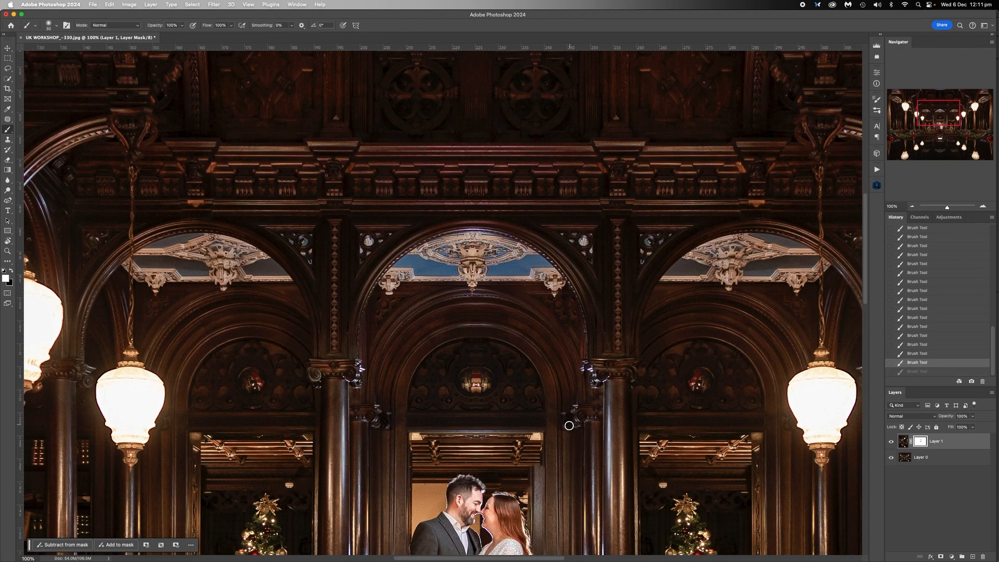
key("super+shift+z")
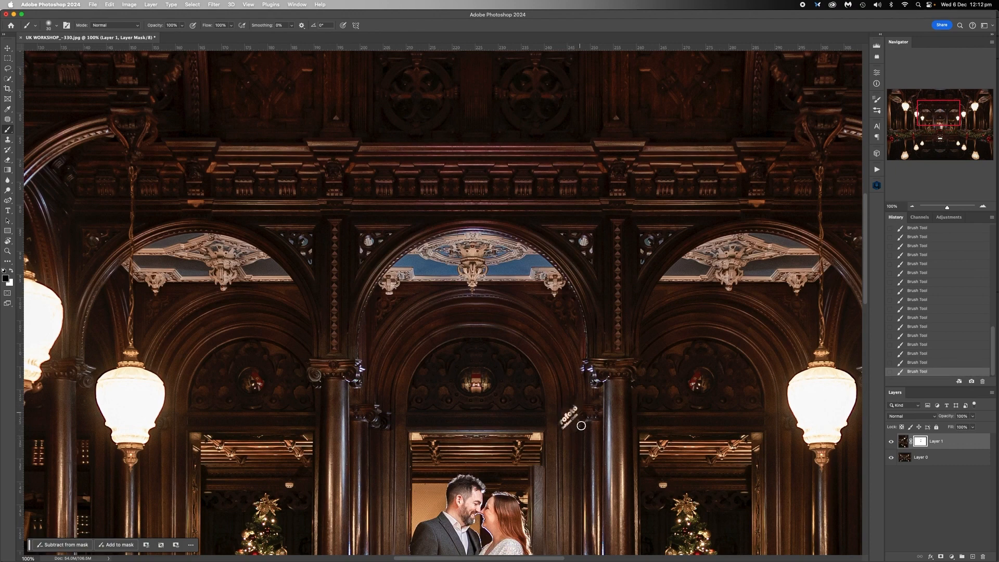
key("x")
key("x")
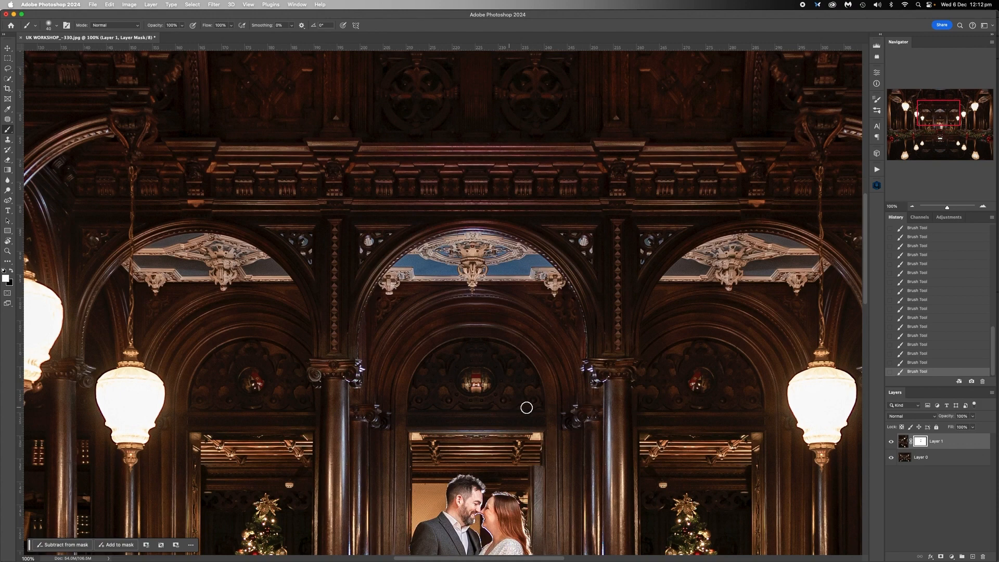
Paint the mirrored bow back in at the top of the wreath with an enlarged brush.
key("bracketleft")
key("bracketleft")
scroll(645, 355, "down", 5)
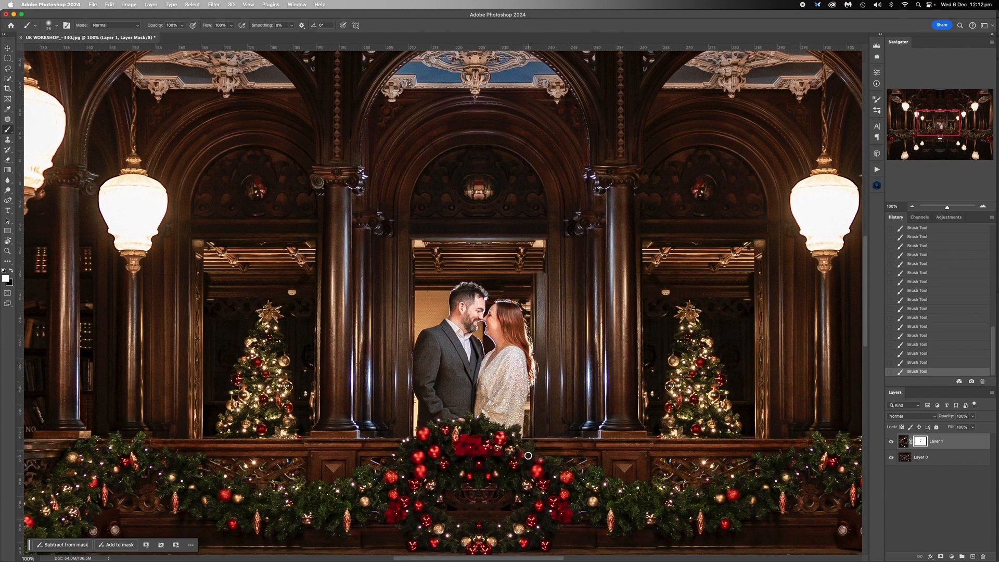
scroll(528, 456, "down", 3)
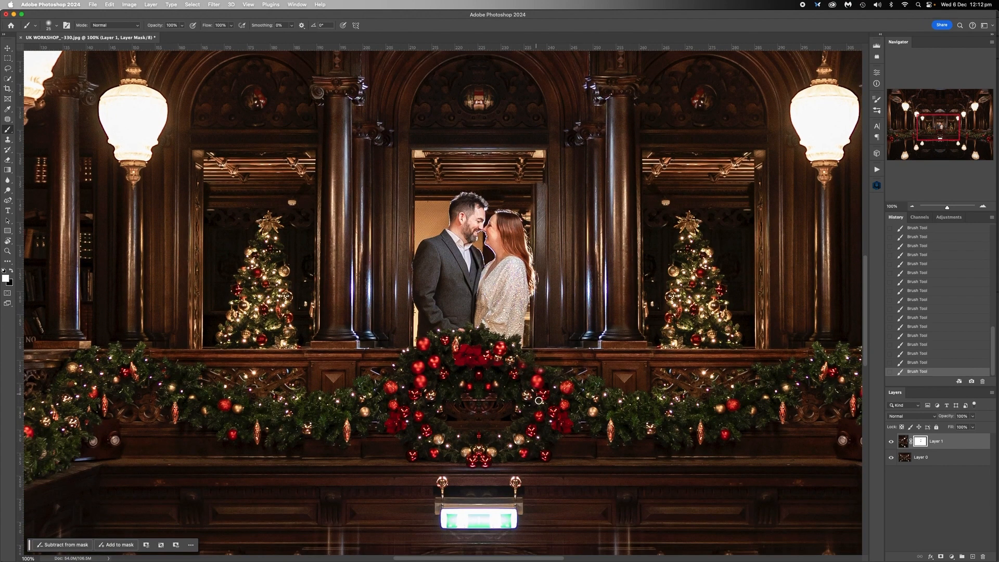
key("bracketright")
key("bracketright")
key("bracketright")
key("bracketright")
key("bracketright")
key("bracketright")
key("bracketright")
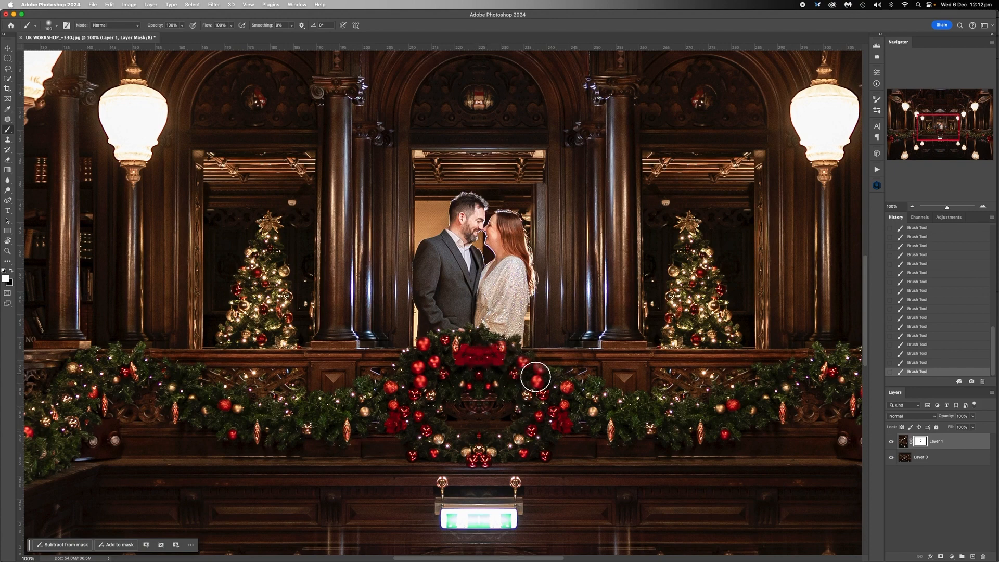
Restore the mirrored red baubles on the wreath's upper right with a smaller brush.
key("bracketleft")
key("bracketleft")
key("bracketleft")
key("bracketleft")
key("bracketleft")
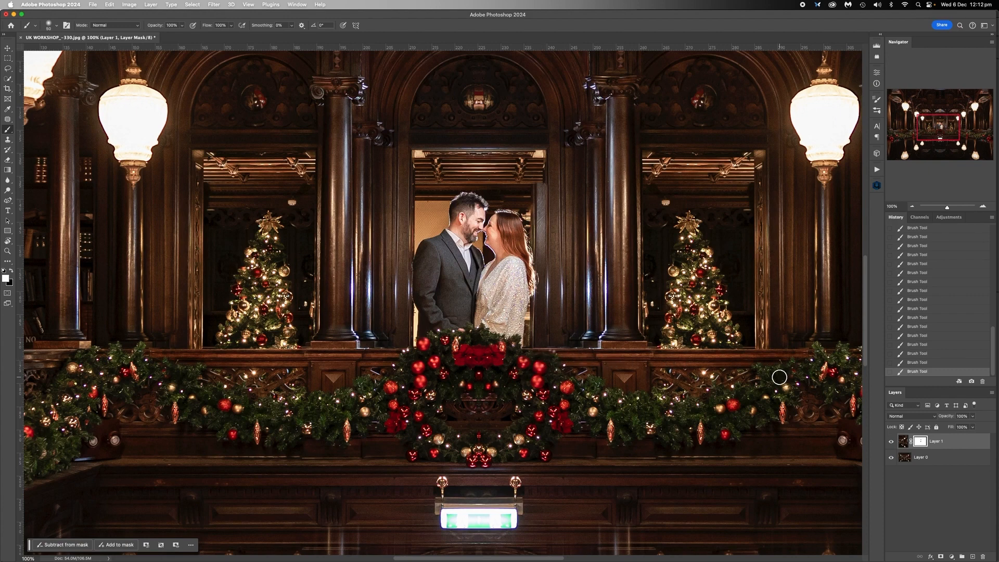
Touch up the mask along the wooden ledge between the wreath and the balcony's right corner, adjusting the brush size.
left_click_drag(779, 380, 653, 385)
scroll(623, 364, "right", 3)
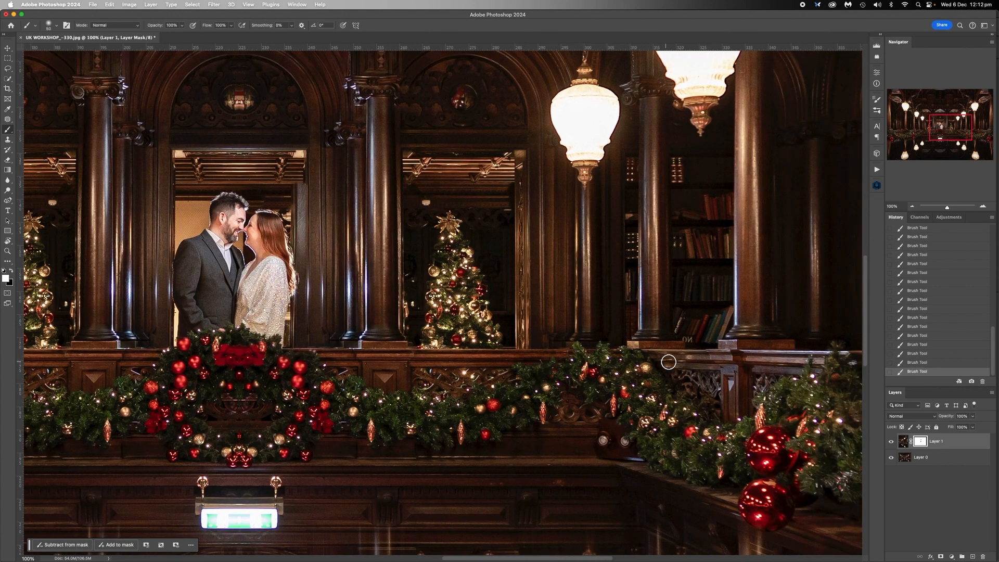
key("bracketright")
key("bracketright")
key("bracketright")
key("bracketright")
key("bracketleft")
key("bracketleft")
key("bracketleft")
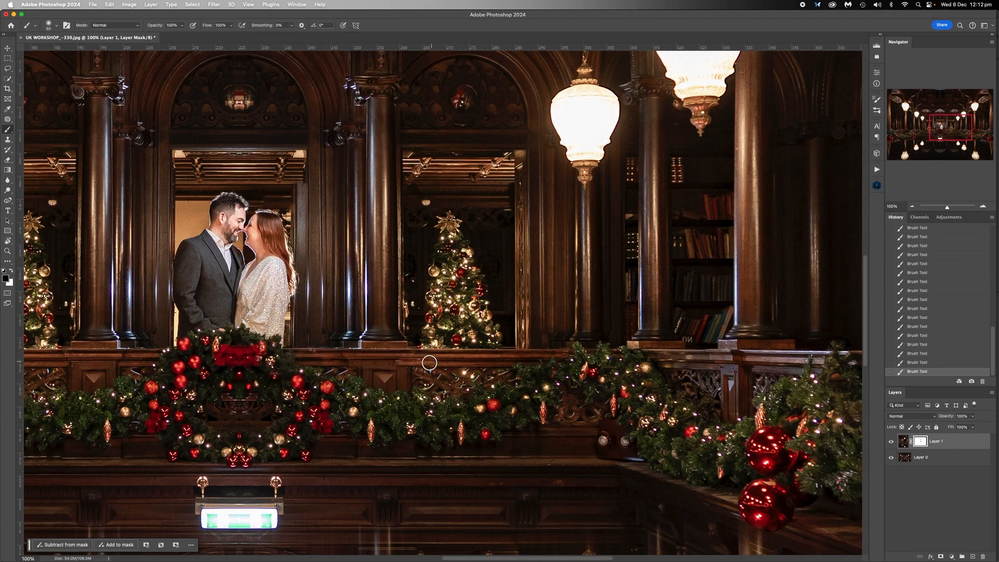
key("bracketleft")
key("bracketleft")
key("bracketleft")
key("bracketright")
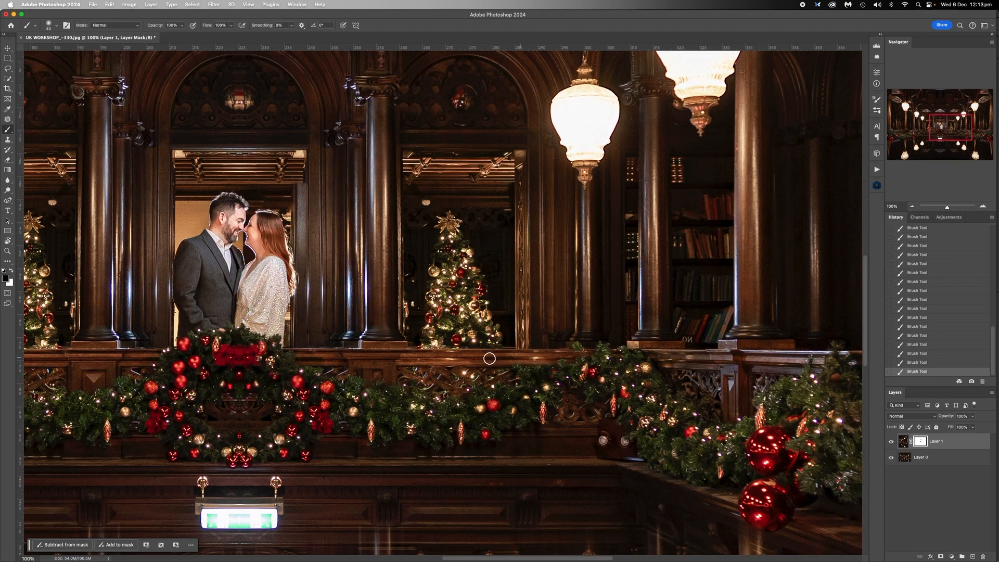
key("bracketleft")
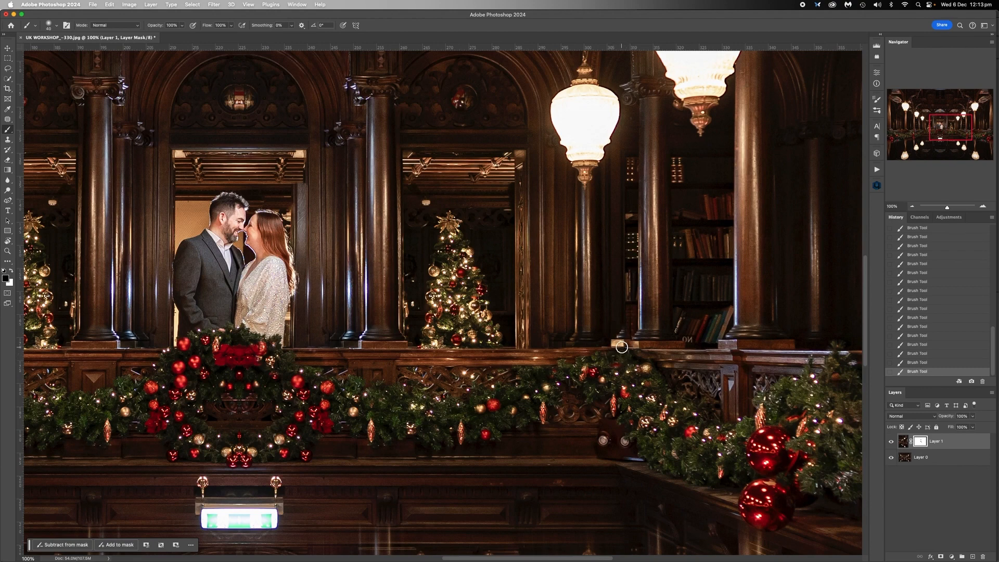
key("bracketleft")
key("bracketright")
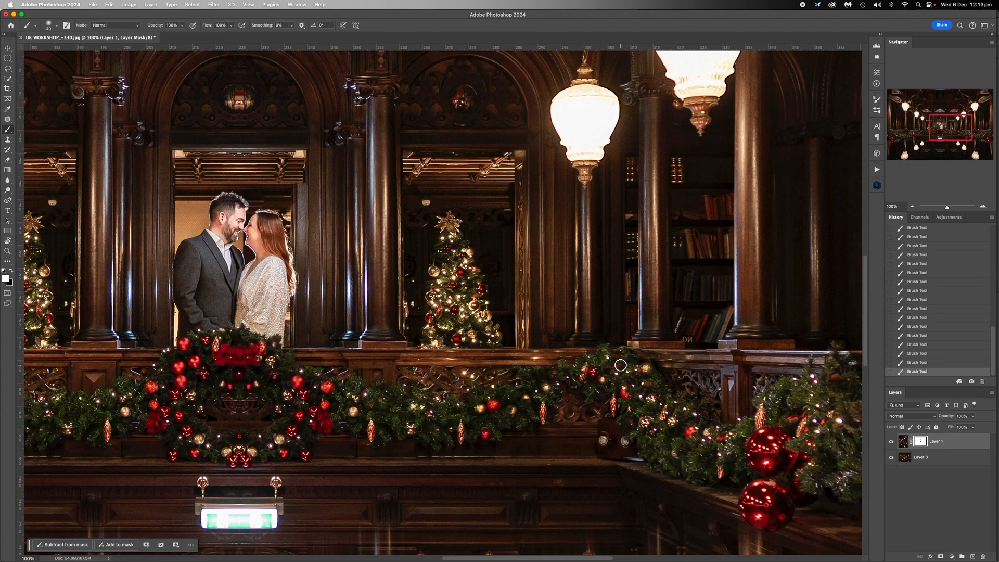
Mask over the garland and lattice at the balcony's right corner to reveal the original lights and baubles.
key("x")
mouse_move(573, 380)
left_mouse_down()
mouse_move(554, 375)
mouse_move(743, 367)
left_mouse_up()
key("bracketright")
key("bracketright")
key("bracketright")
key("bracketright")
key("bracketleft")
key("bracketleft")
key("bracketleft")
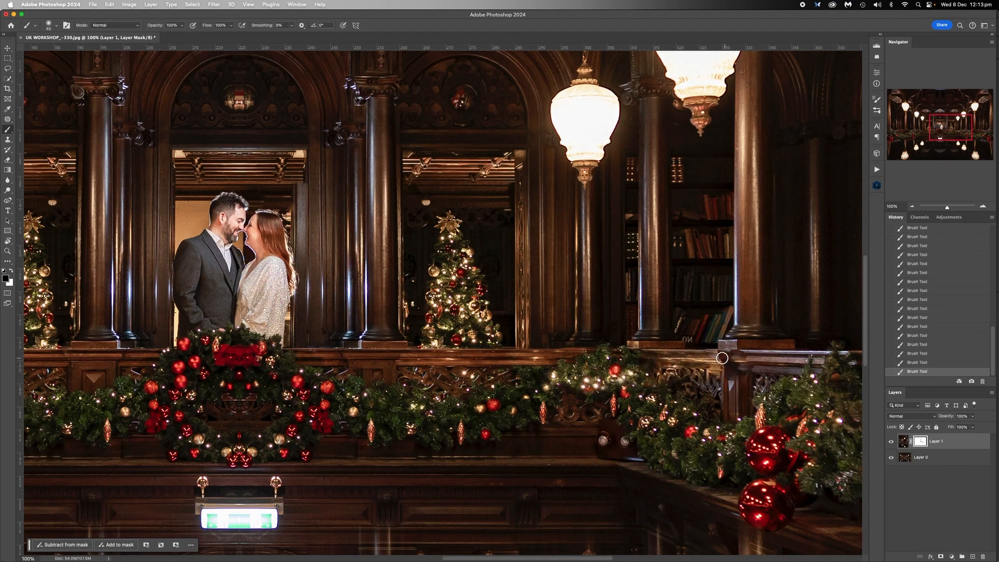
mouse_move(773, 358)
left_mouse_down()
mouse_move(847, 361)
mouse_move(730, 364)
mouse_move(857, 363)
mouse_move(747, 373)
left_mouse_up()
Mask along the right balcony's ledge and carved lattice to reveal the original brighter woodwork above the garland.
scroll(673, 373, "right", 2)
scroll(643, 383, "right", 3)
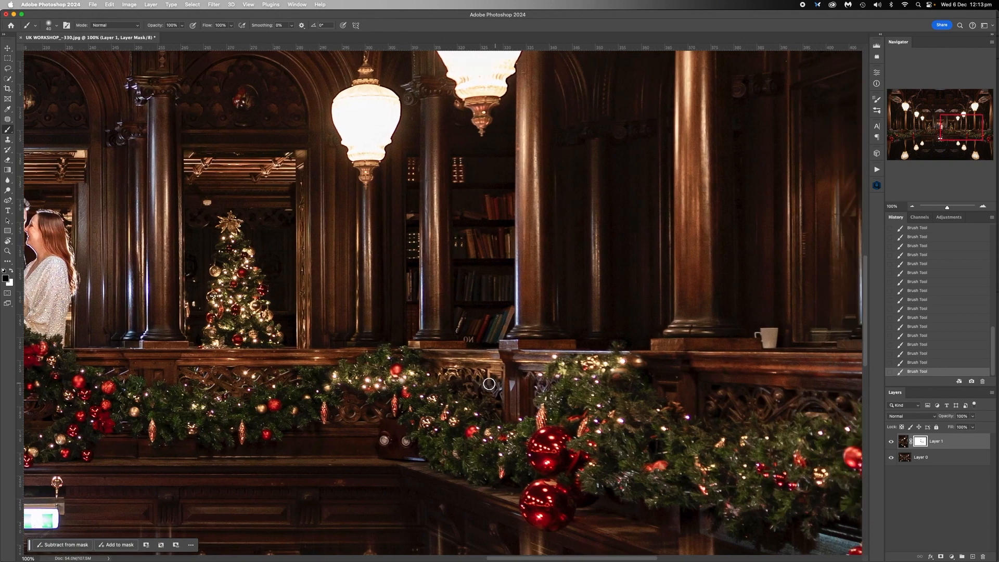
mouse_move(610, 364)
left_mouse_down()
mouse_move(860, 362)
mouse_move(713, 361)
left_mouse_up()
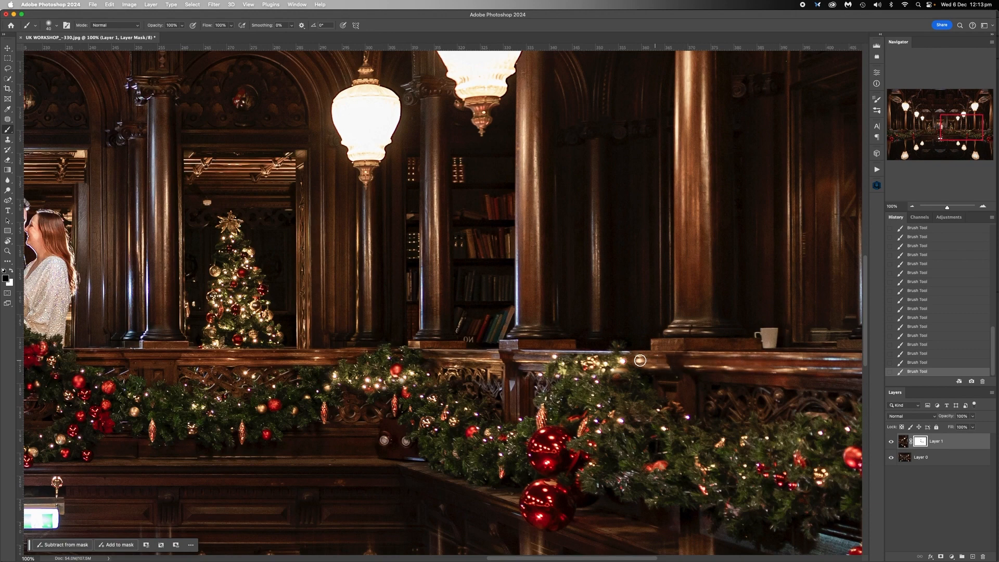
key("bracketright")
key("bracketright")
key("bracketright")
left_click_drag(566, 362, 860, 376)
scroll(729, 391, "right", 10)
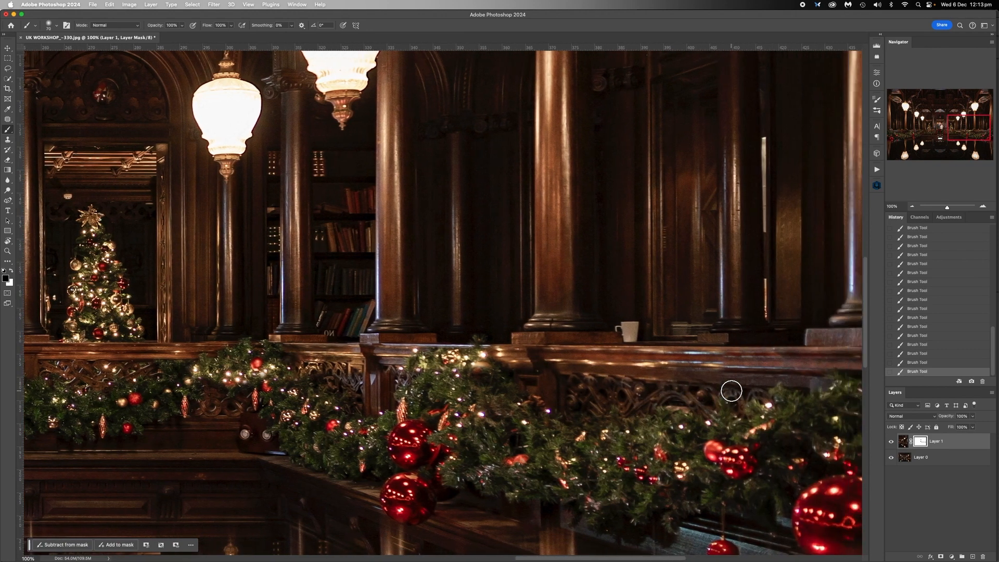
key("bracketleft")
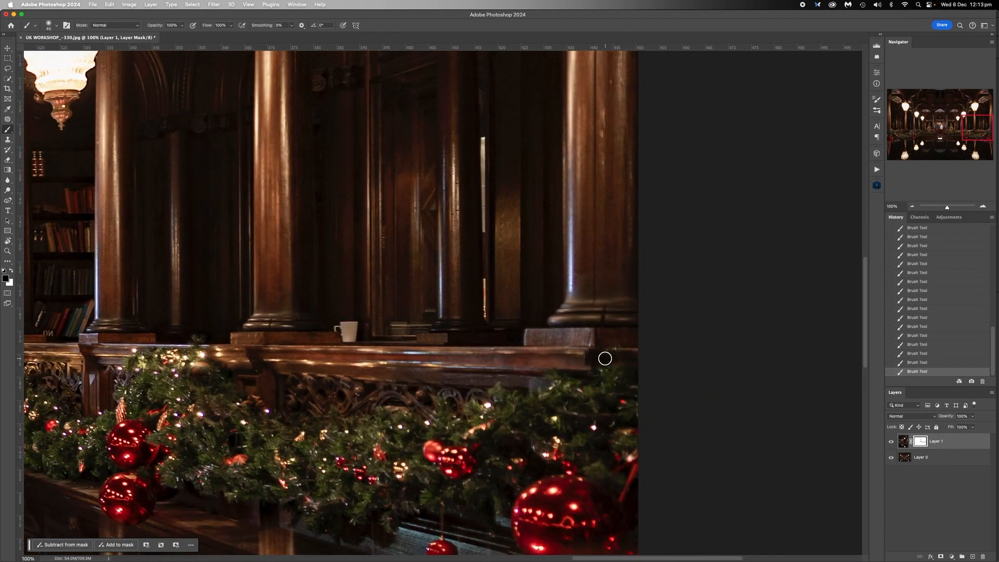
Enlarge the brush and reveal the original garland and red baubles at the photo's far right edge.
key("bracketright")
key("bracketright")
key("bracketright")
mouse_move(599, 376)
left_mouse_down()
mouse_move(450, 379)
mouse_move(464, 397)
mouse_move(559, 426)
left_mouse_up()
key("bracketright")
key("bracketright")
key("bracketright")
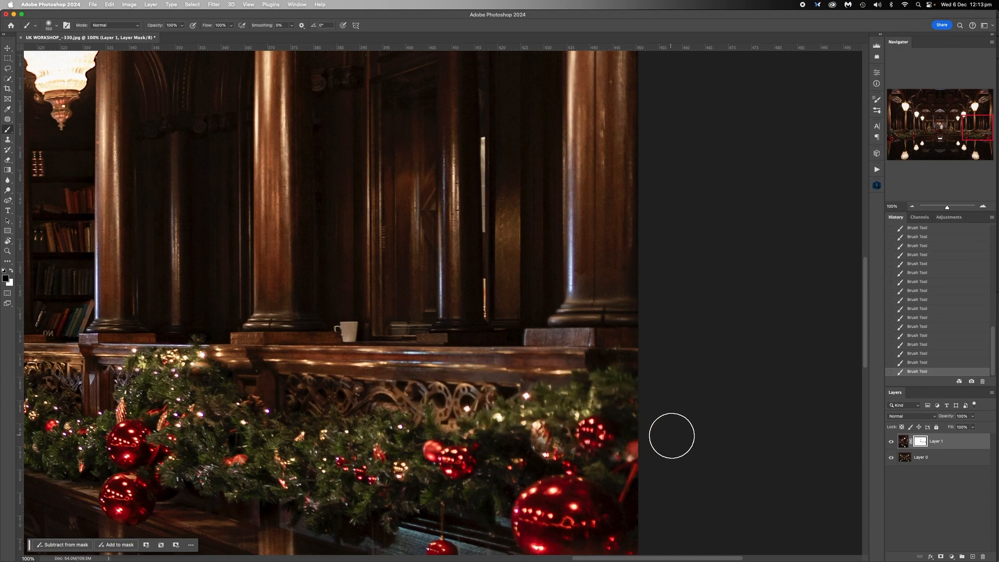
mouse_move(670, 435)
left_mouse_down()
mouse_move(535, 464)
mouse_move(566, 458)
left_mouse_up()
Mask out the large mirrored bauble and the column reflection below it along the lower right edge.
scroll(565, 458, "down", 5)
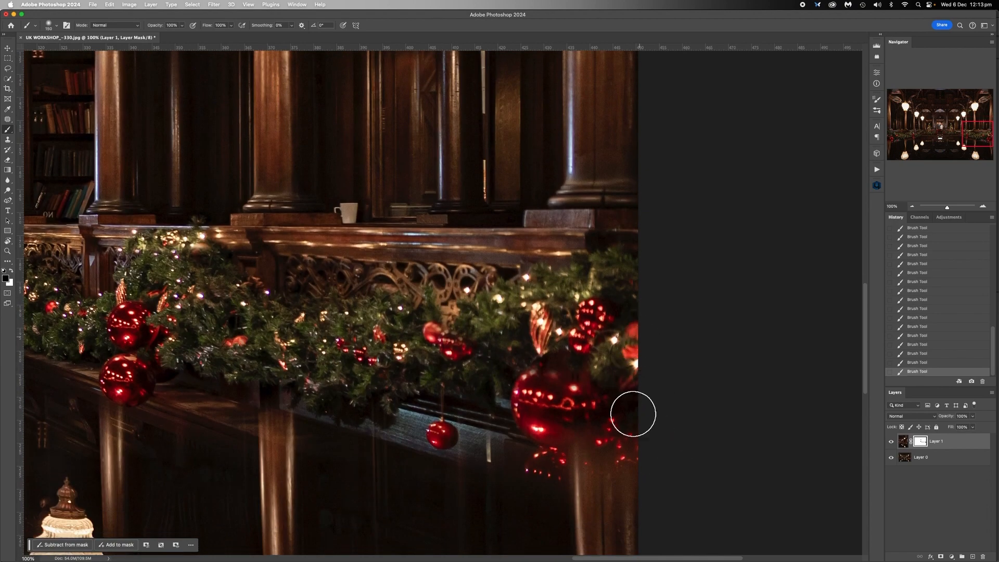
mouse_move(609, 411)
left_mouse_down()
mouse_move(574, 376)
mouse_move(561, 455)
mouse_move(552, 438)
mouse_move(599, 455)
mouse_move(604, 403)
left_mouse_up()
key("bracketright")
scroll(602, 404, "down", 10)
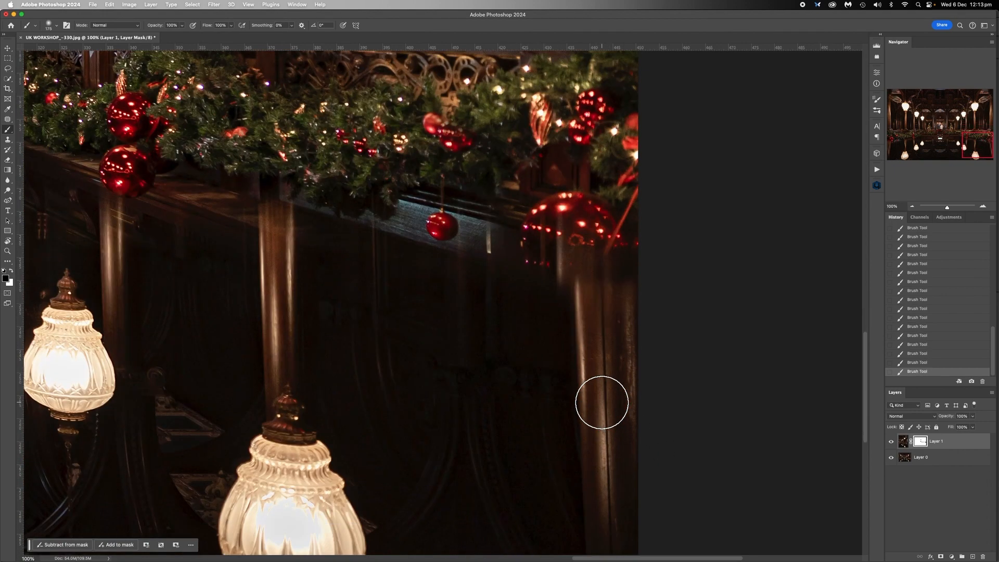
mouse_move(588, 224)
left_mouse_down()
mouse_move(609, 430)
mouse_move(618, 356)
mouse_move(613, 484)
mouse_move(592, 296)
mouse_move(592, 414)
left_mouse_up()
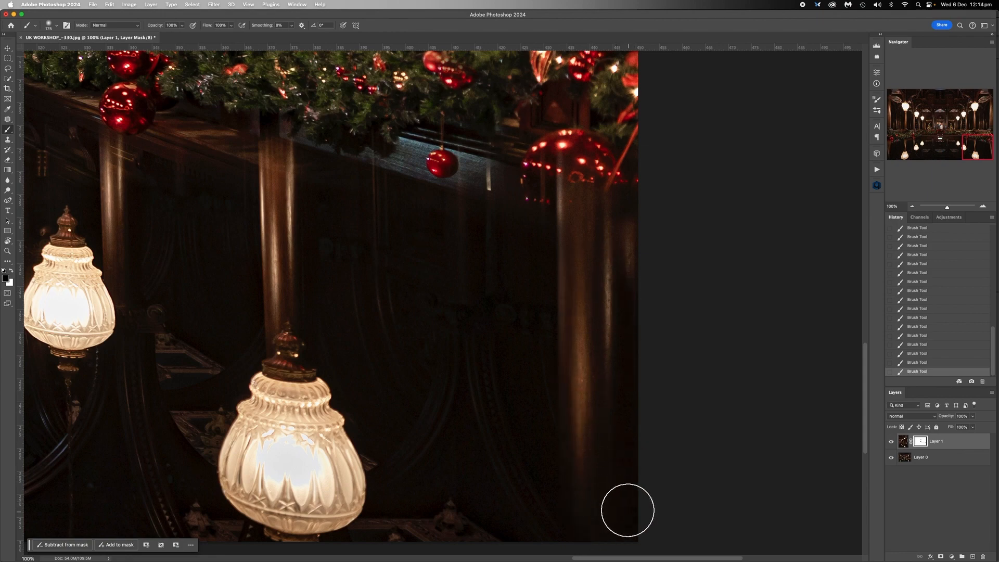
scroll(611, 442, "down", 5)
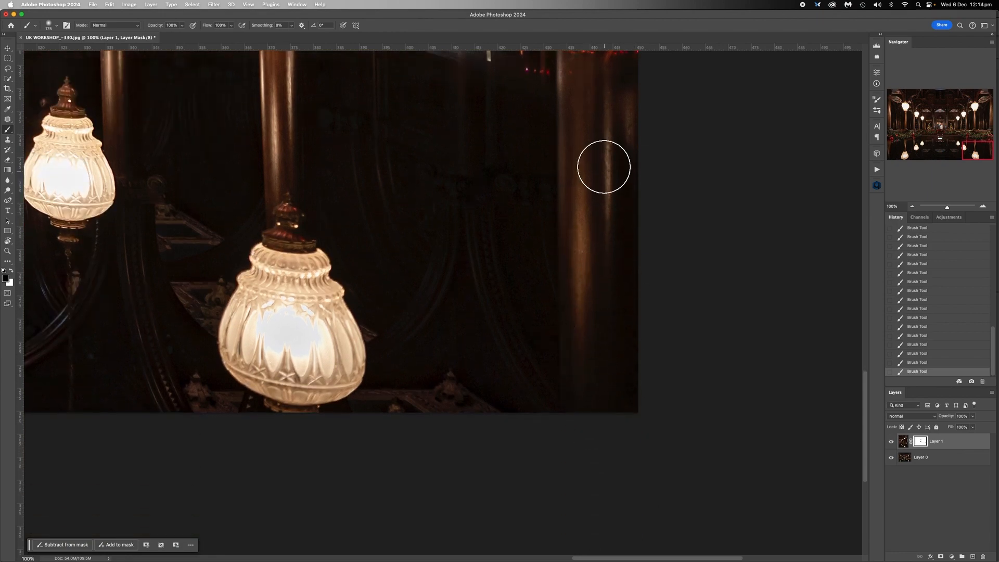
Mask across the middle of the right balcony's garland to reveal its original lights, ribbons and large red baubles.
scroll(602, 165, "up", 10)
scroll(603, 276, "up", 2)
mouse_move(507, 324)
left_mouse_down()
mouse_move(437, 324)
mouse_move(288, 283)
mouse_move(246, 258)
mouse_move(190, 252)
mouse_move(119, 268)
mouse_move(99, 253)
mouse_move(118, 274)
mouse_move(90, 274)
mouse_move(124, 269)
mouse_move(207, 296)
mouse_move(298, 306)
mouse_move(187, 252)
mouse_move(220, 240)
mouse_move(267, 257)
mouse_move(194, 257)
mouse_move(344, 238)
mouse_move(164, 157)
mouse_move(284, 157)
mouse_move(170, 140)
left_mouse_up()
key("bracketleft")
key("bracketleft")
key("bracketright")
key("bracketright")
mouse_move(323, 156)
left_mouse_down()
mouse_move(380, 164)
mouse_move(402, 194)
mouse_move(299, 222)
mouse_move(375, 244)
mouse_move(411, 283)
mouse_move(515, 284)
mouse_move(590, 330)
left_mouse_up()
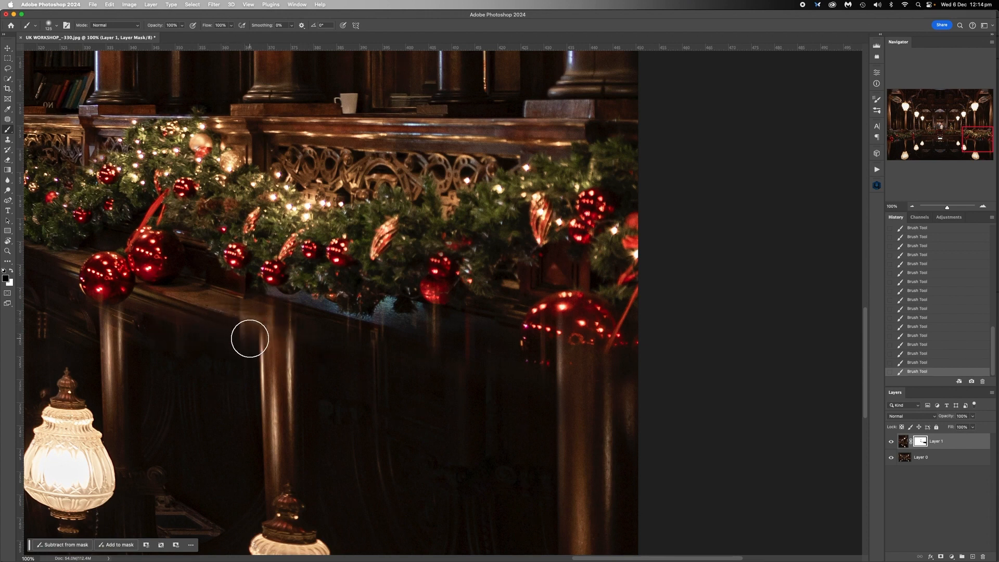
Refine the mask beneath the two large red baubles and along the adjoining ledge, shrinking the brush for the edges.
key("bracketright")
key("bracketright")
key("bracketright")
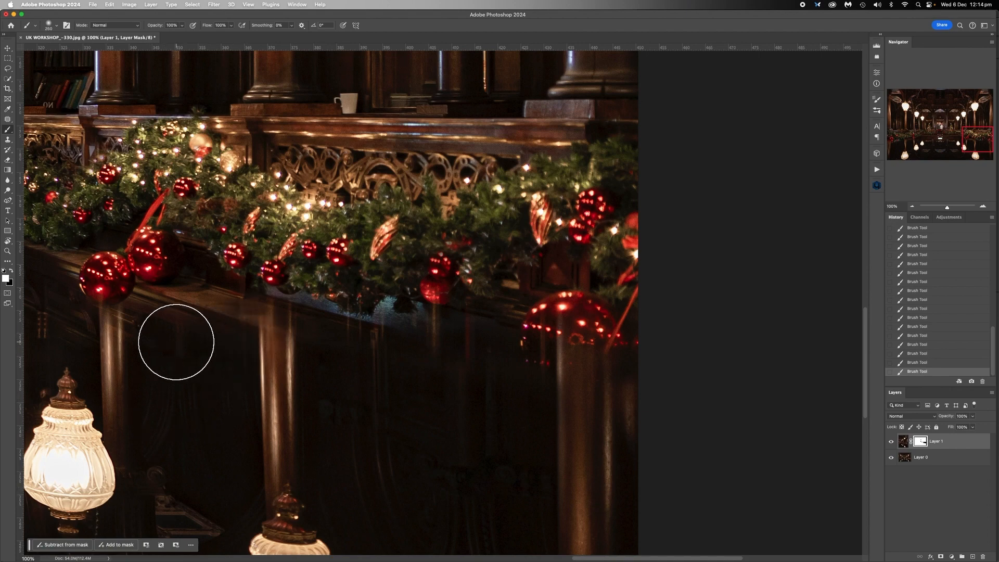
scroll(176, 342, "left", 5)
scroll(176, 342, "left", 3)
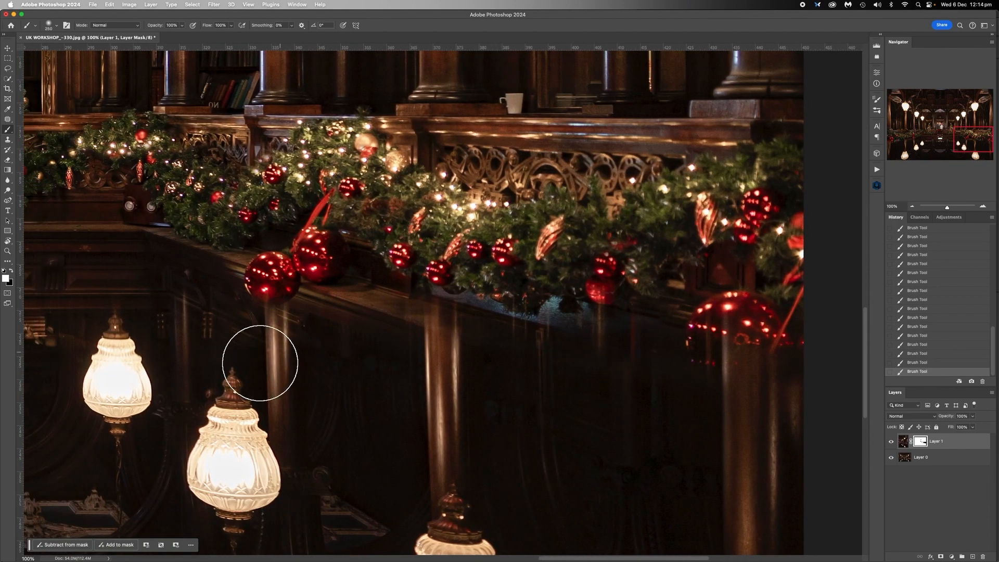
key("bracketleft")
key("bracketleft")
key("bracketleft")
key("bracketleft")
key("bracketleft")
key("bracketleft")
key("bracketleft")
key("bracketleft")
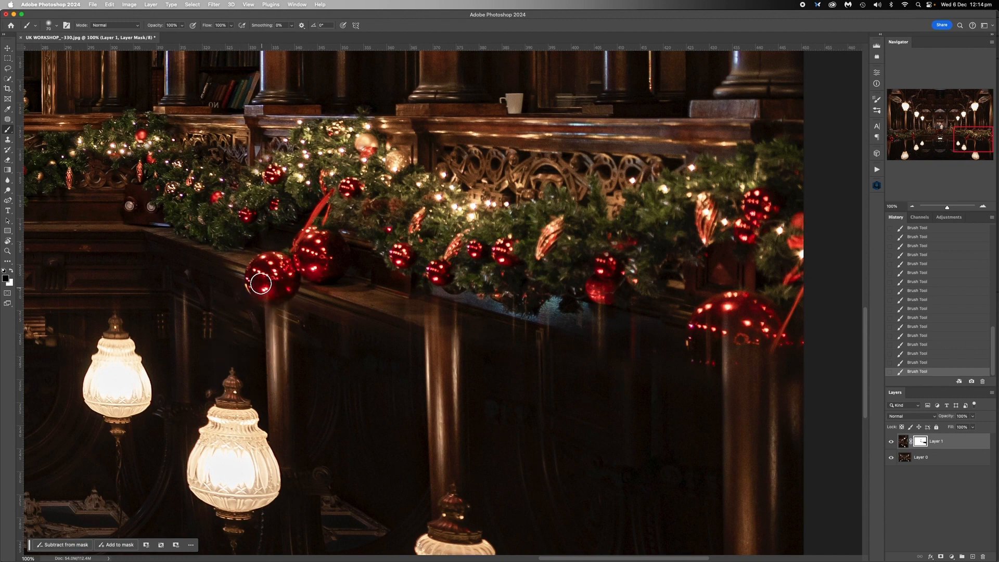
mouse_move(246, 264)
left_mouse_down()
mouse_move(141, 227)
mouse_move(225, 245)
left_mouse_up()
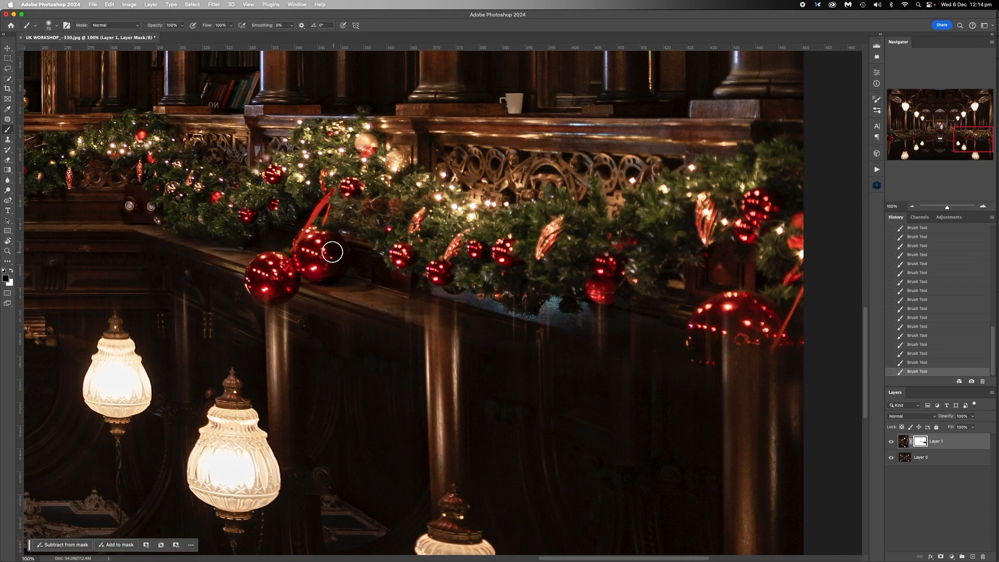
Enlarge the brush and reveal the original garland baubles and lattice around the balcony's inner right corner.
key("bracketright")
key("bracketright")
key("bracketright")
mouse_move(349, 264)
left_mouse_down()
mouse_move(224, 238)
mouse_move(155, 209)
mouse_move(415, 236)
mouse_move(184, 195)
mouse_move(415, 204)
mouse_move(244, 182)
mouse_move(271, 160)
mouse_move(204, 159)
mouse_move(229, 140)
mouse_move(267, 153)
mouse_move(170, 137)
mouse_move(85, 150)
mouse_move(84, 168)
mouse_move(122, 178)
mouse_move(127, 207)
mouse_move(169, 214)
mouse_move(128, 215)
mouse_move(225, 236)
mouse_move(134, 225)
mouse_move(218, 243)
mouse_move(52, 229)
mouse_move(104, 212)
mouse_move(70, 190)
mouse_move(159, 156)
left_mouse_up()
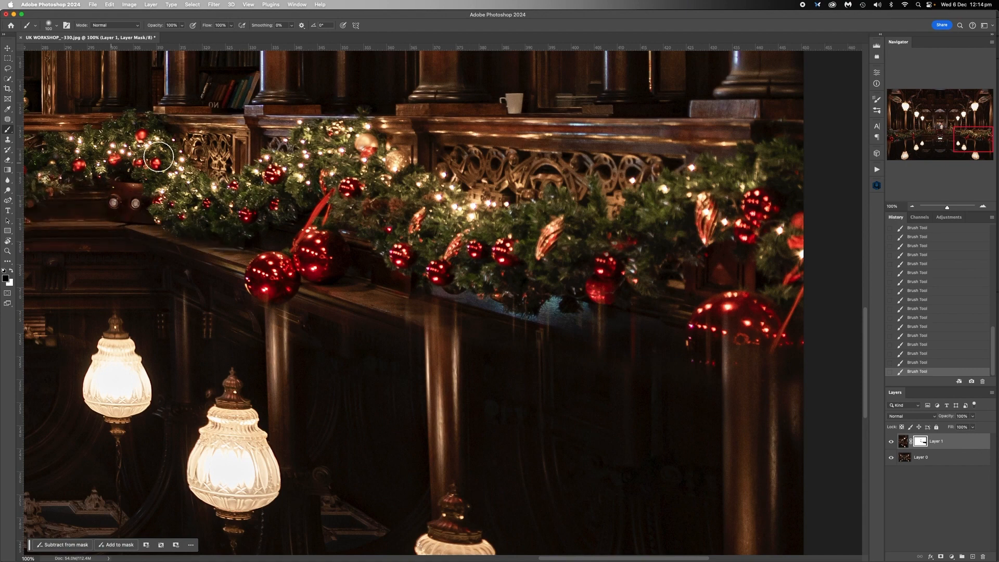
Mask along the central balcony garland and the wreath's right half to reveal the original decorations.
scroll(551, 242, "left", 15)
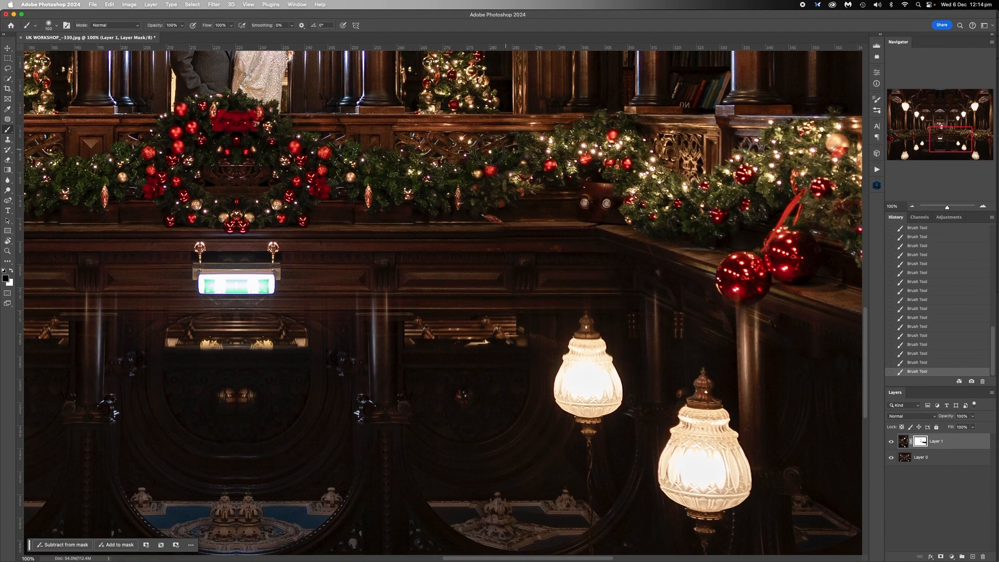
mouse_move(489, 151)
left_mouse_down()
mouse_move(517, 148)
mouse_move(315, 145)
mouse_move(226, 118)
mouse_move(272, 141)
mouse_move(290, 172)
mouse_move(278, 205)
mouse_move(229, 221)
mouse_move(261, 200)
mouse_move(237, 187)
mouse_move(246, 195)
mouse_move(260, 169)
mouse_move(313, 159)
mouse_move(296, 197)
mouse_move(300, 215)
mouse_move(563, 214)
mouse_move(328, 208)
mouse_move(552, 191)
mouse_move(300, 183)
mouse_move(519, 160)
left_mouse_up()
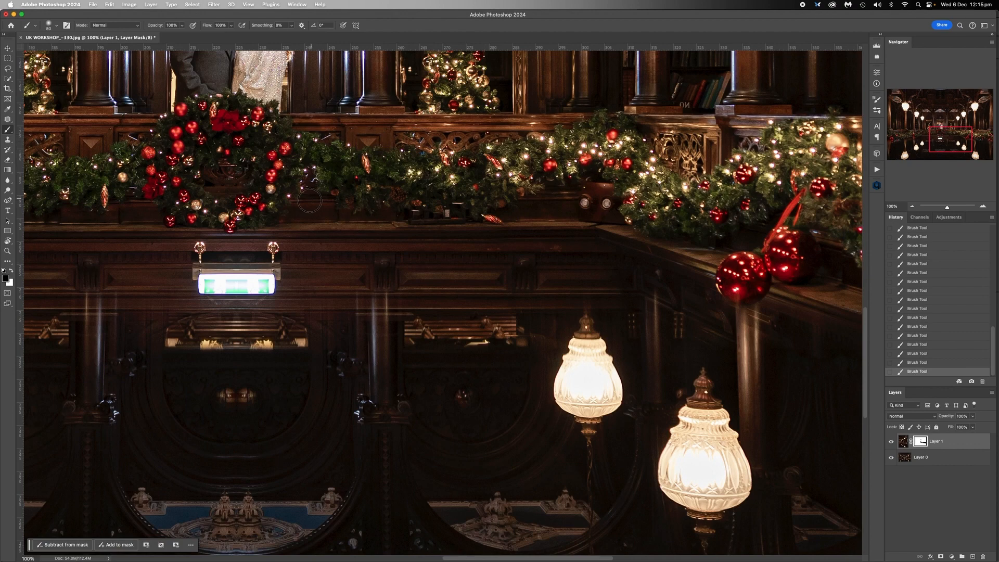
Mask around the right half of the exit sign below the wreath to reveal the original, shrinking the brush for its edge.
scroll(259, 200, "left", 5)
scroll(259, 200, "left", 4)
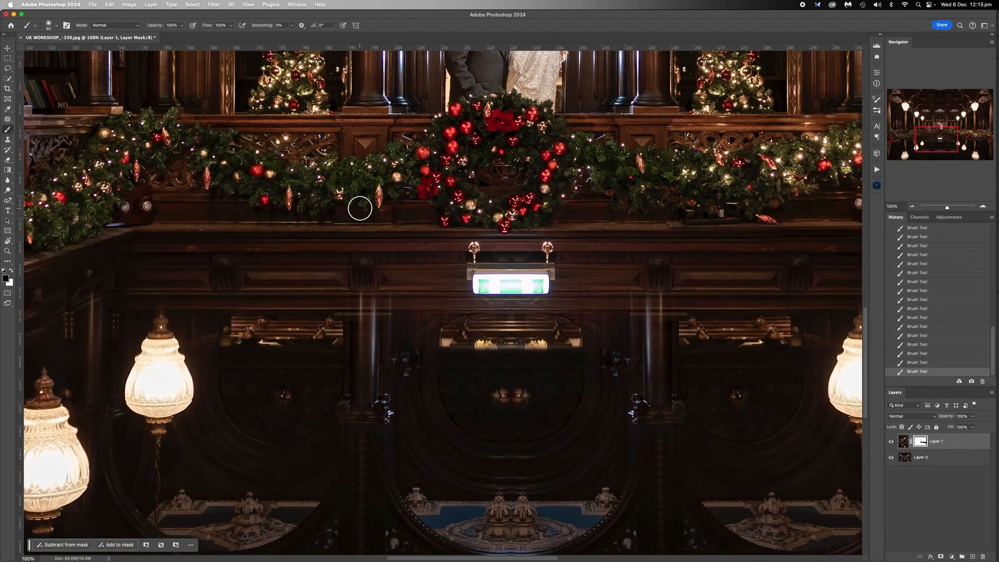
key("bracketright")
key("bracketright")
left_click(549, 245)
key("bracketleft")
key("bracketleft")
key("bracketleft")
left_click_drag(537, 253, 537, 286)
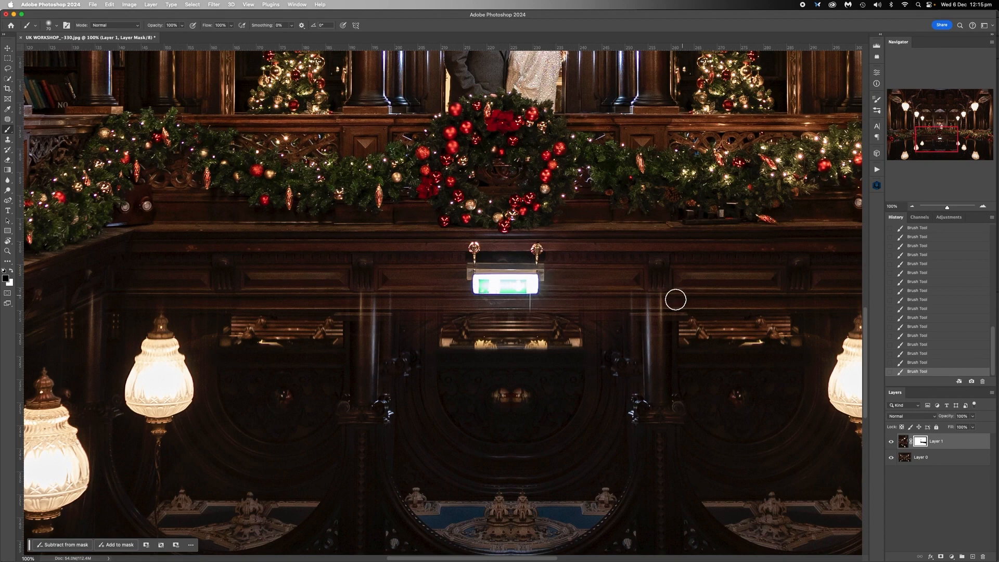
Mask the right side of the central arch reflection to restore the original blue ceiling panel, ornaments and curved rim.
left_click(911, 207)
left_click(911, 207)
left_click(912, 207)
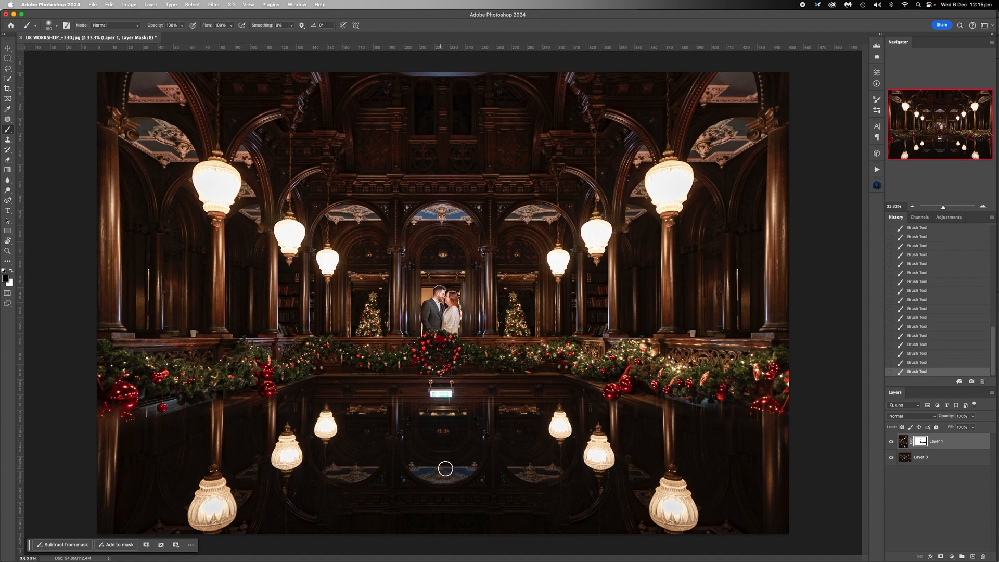
key("bracketright")
key("bracketright")
left_click(983, 206)
left_click(982, 206)
left_click(983, 206)
left_click(982, 207)
scroll(517, 311, "down", 6)
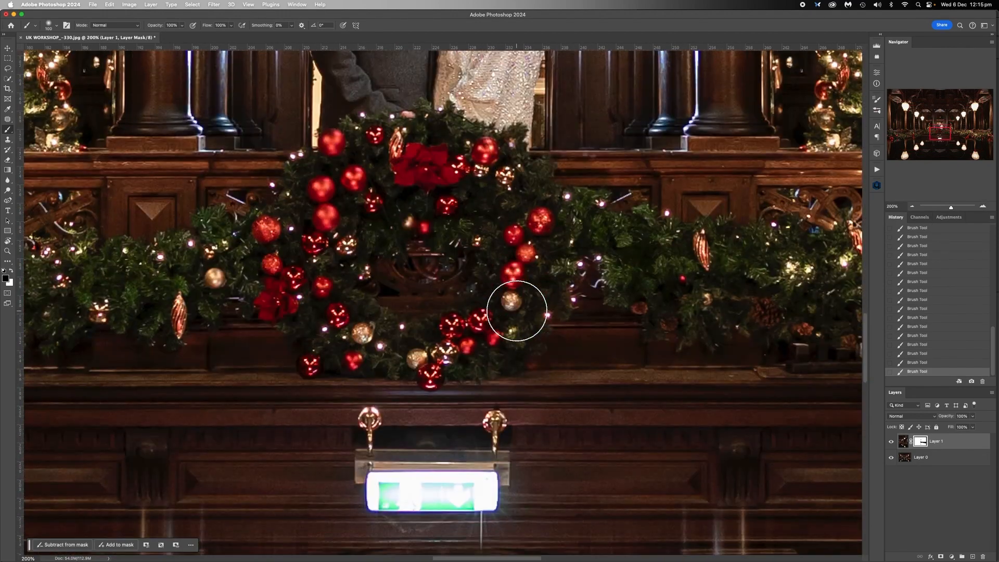
scroll(517, 311, "down", 15)
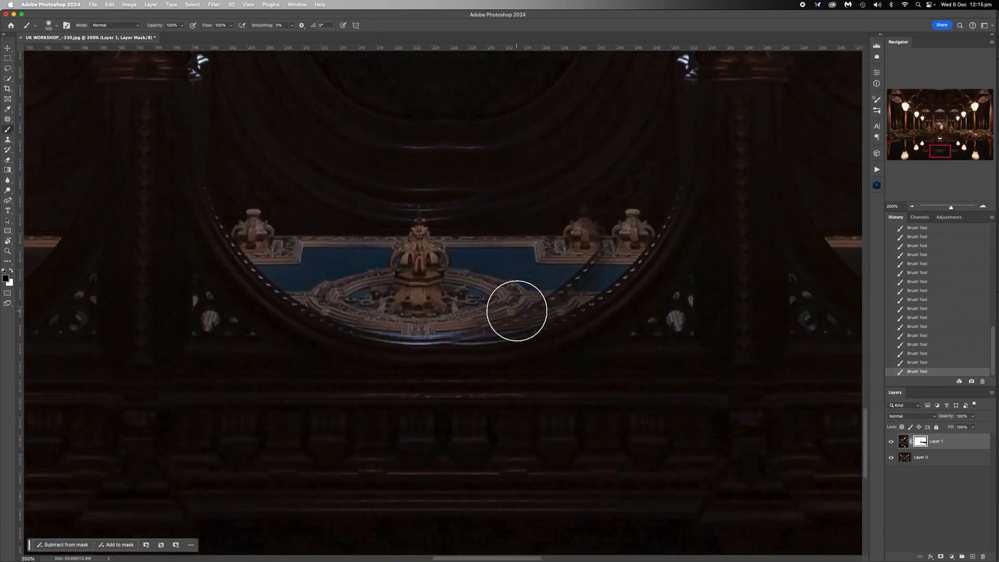
scroll(517, 311, "up", 3)
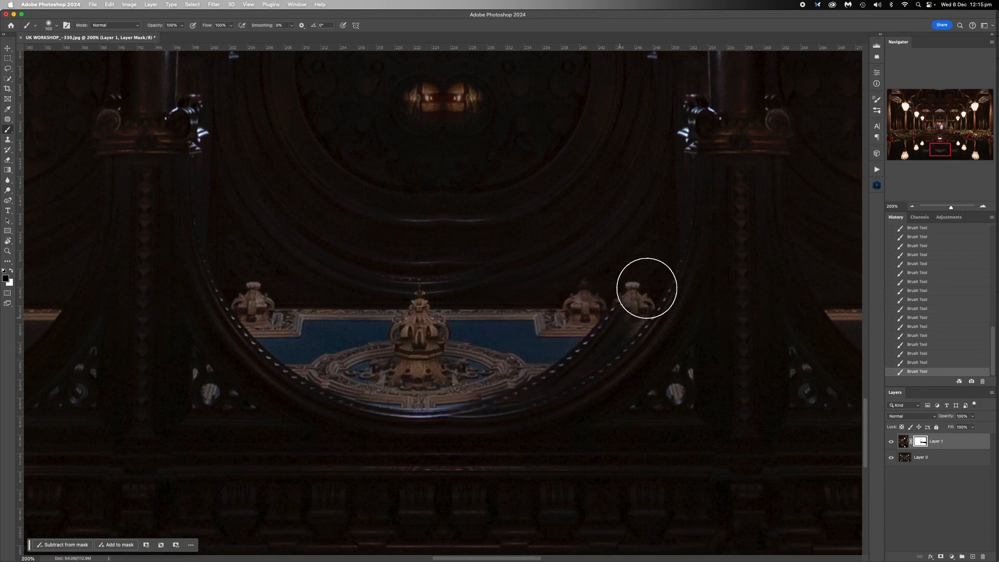
left_click_drag(647, 288, 627, 306)
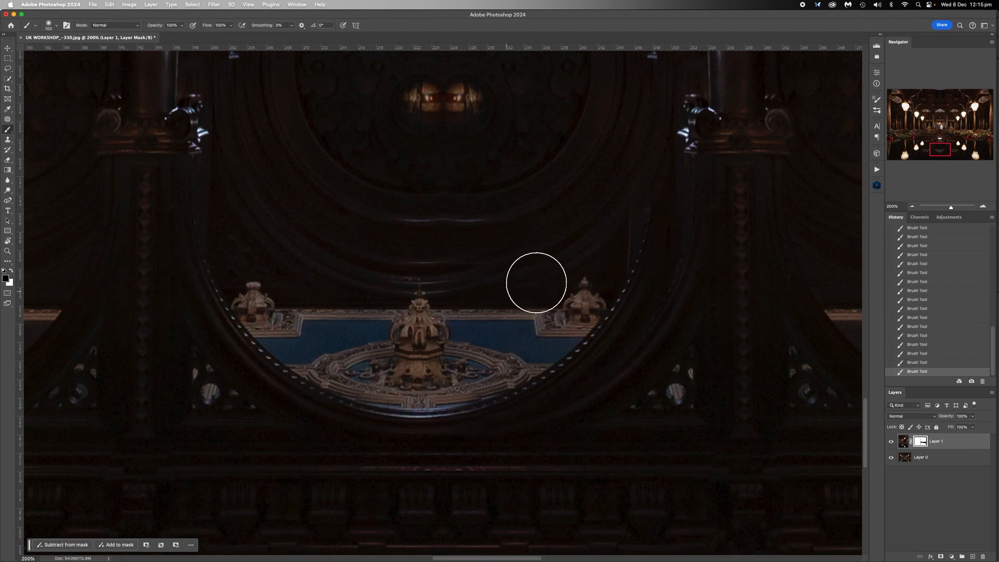
left_click_drag(522, 280, 647, 196)
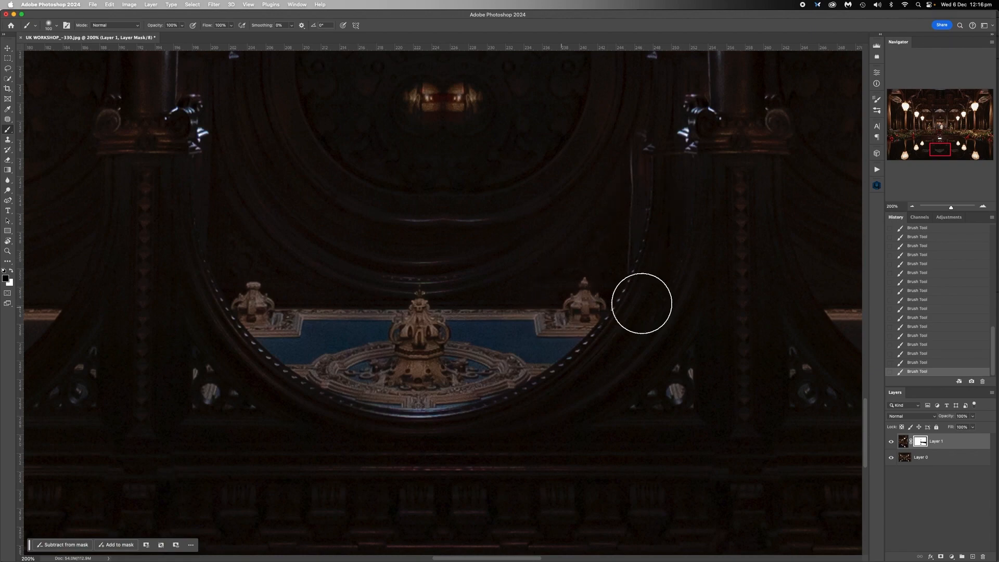
Hide the bottom layer and paint black on Layer 1's mask over stray remnants and along the lower centre seam.
left_click(913, 207)
left_click(913, 207)
left_click(913, 207)
left_click(913, 207)
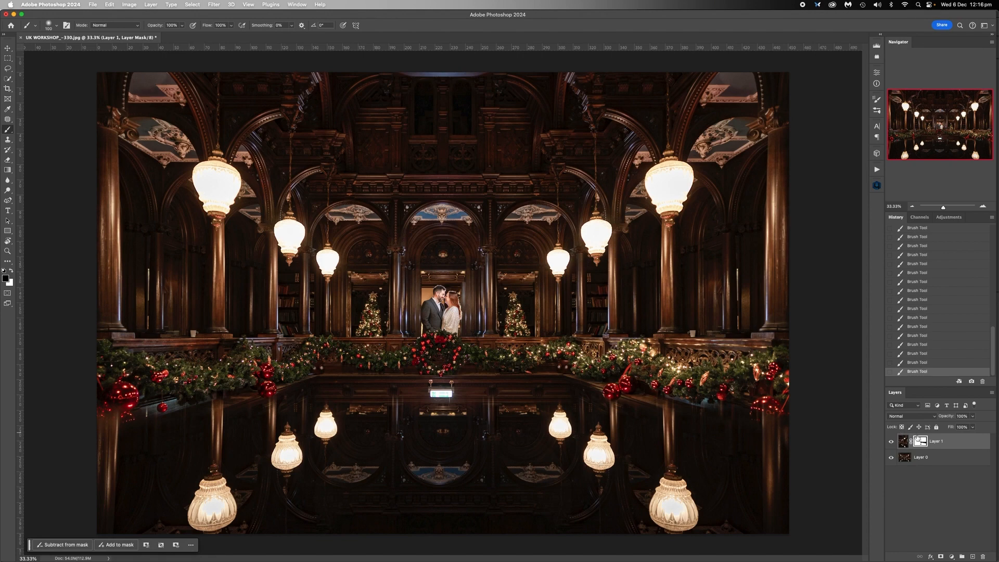
left_click(892, 457)
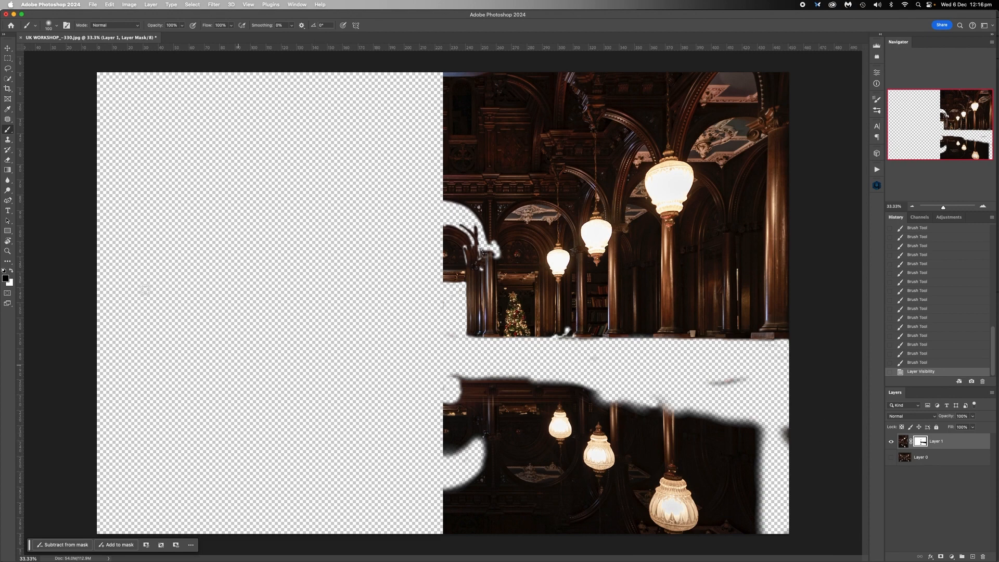
left_click(5, 278)
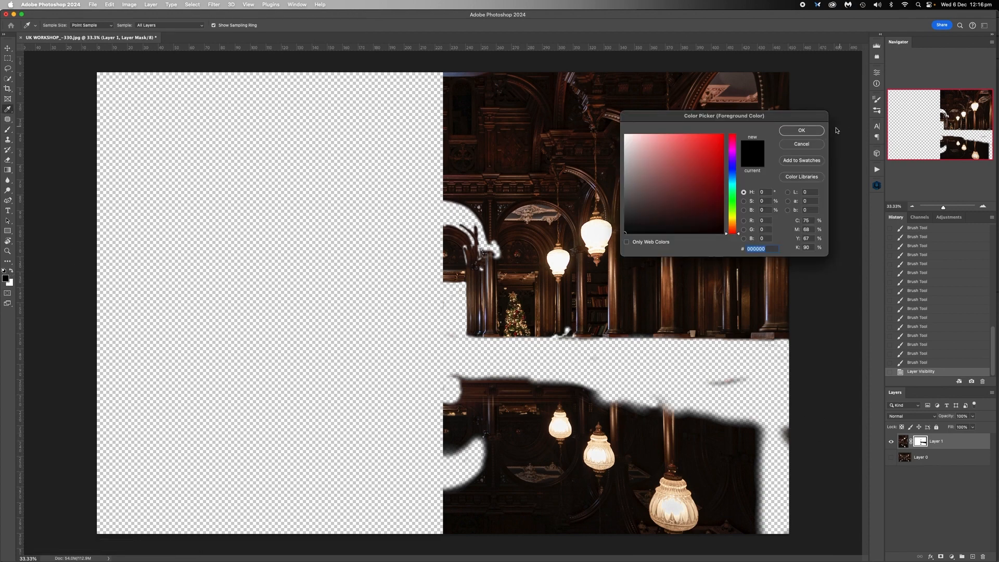
left_click(801, 130)
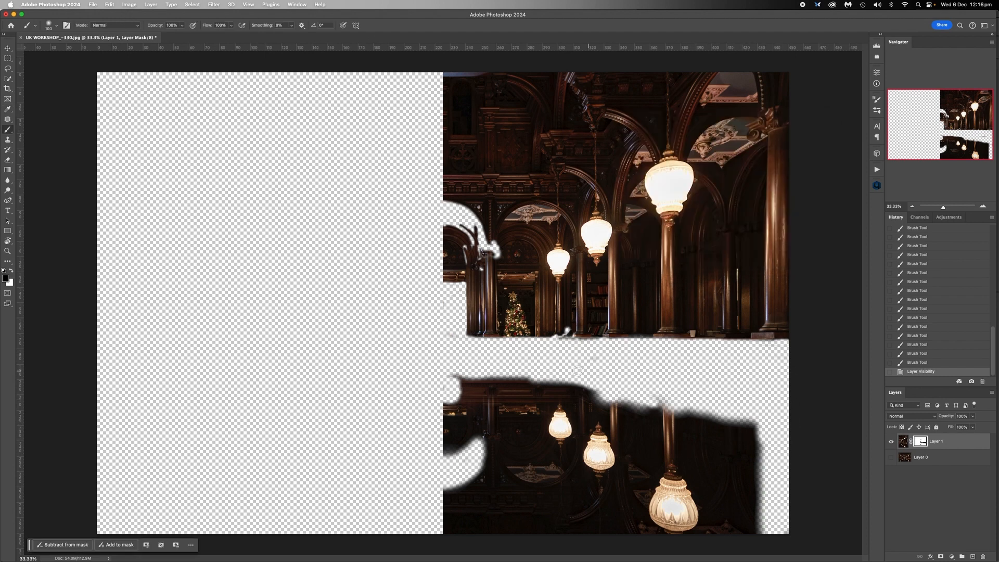
left_click(439, 391)
left_click_drag(441, 486, 441, 547)
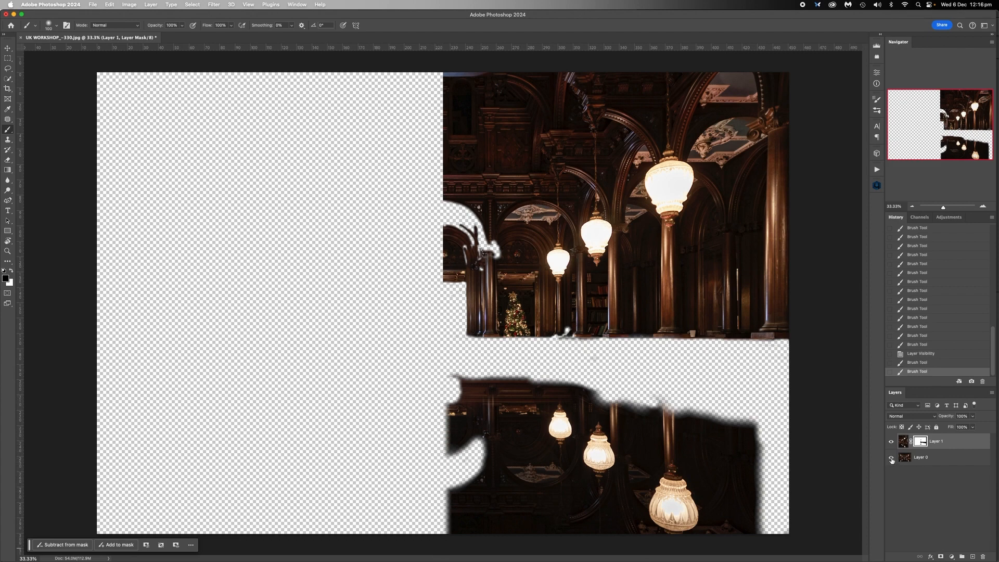
Show the bottom layer again and flatten the image.
left_click(891, 458)
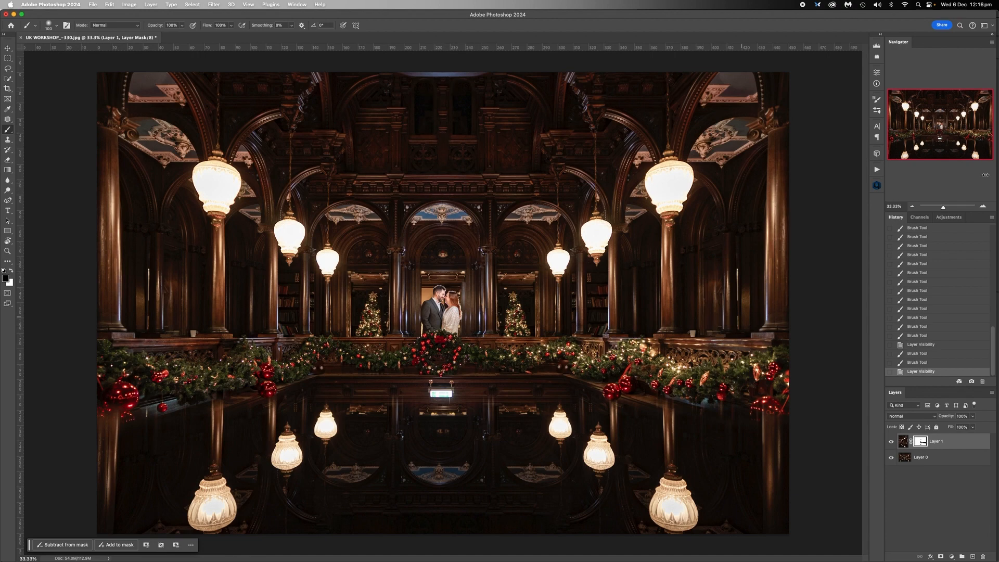
right_click(923, 458)
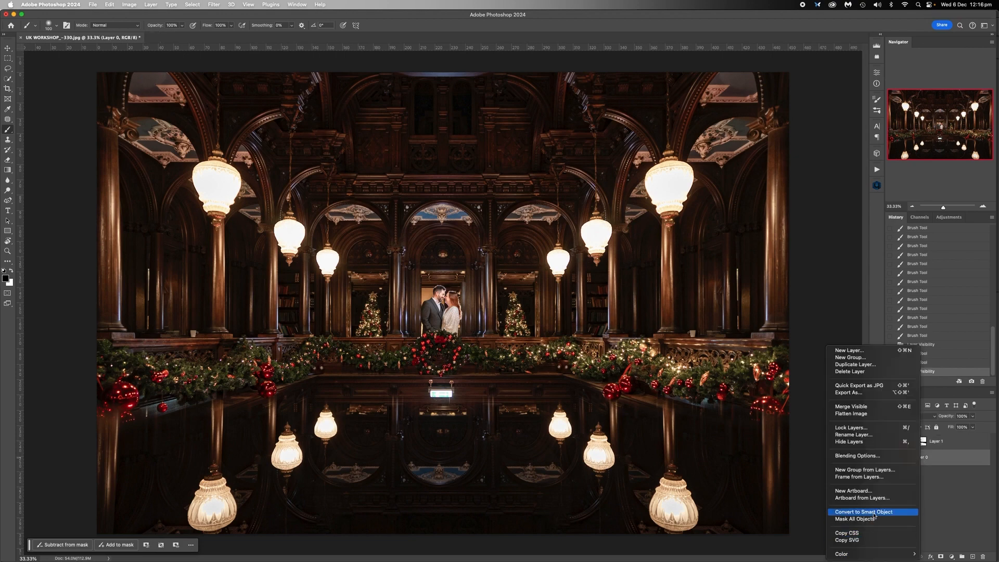
left_click(877, 414)
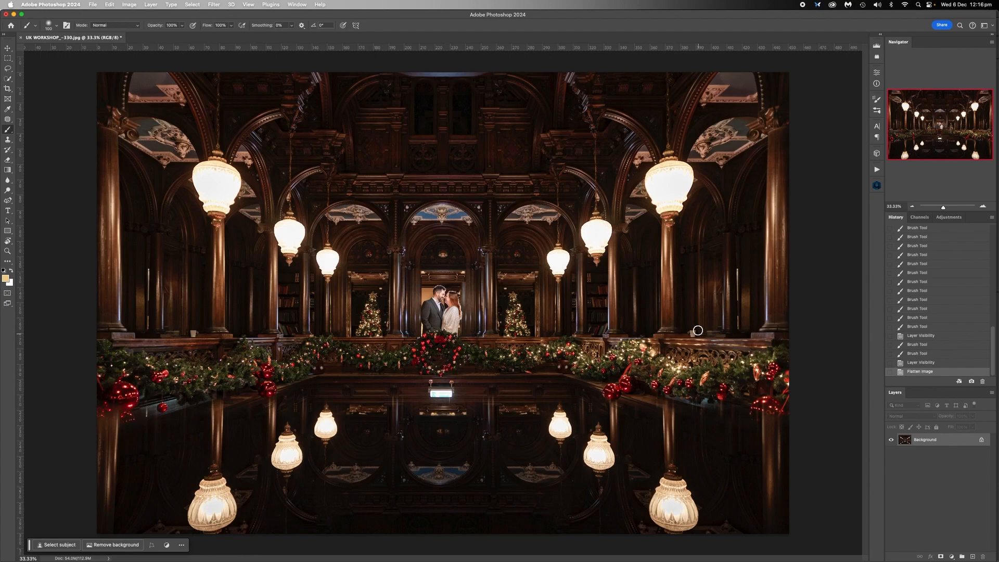
Clone the dark panelling over the white mug on the right balcony ledge with the Clone Stamp.
left_click(983, 207)
left_click(983, 206)
left_click(983, 206)
left_click(983, 207)
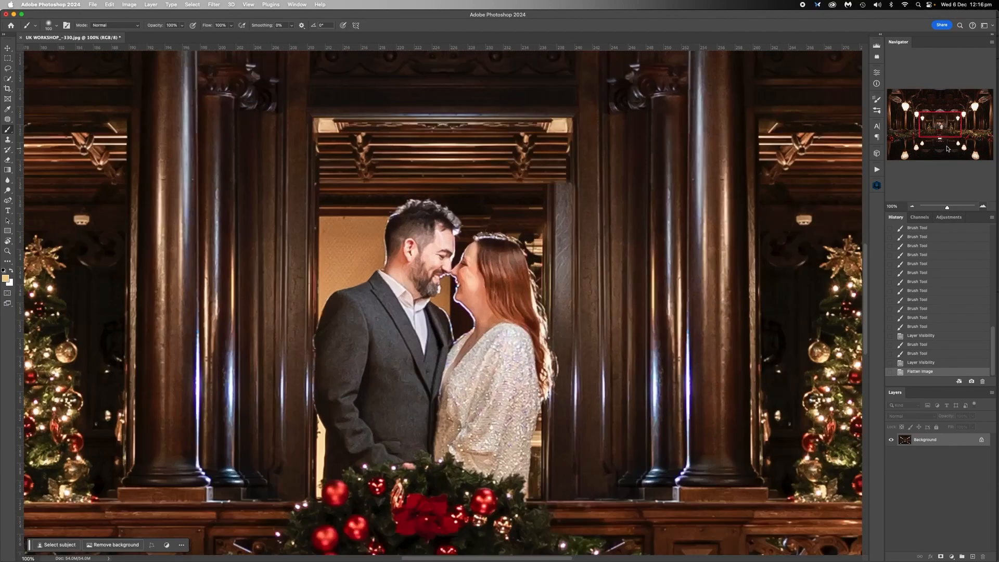
left_click_drag(942, 127, 982, 128)
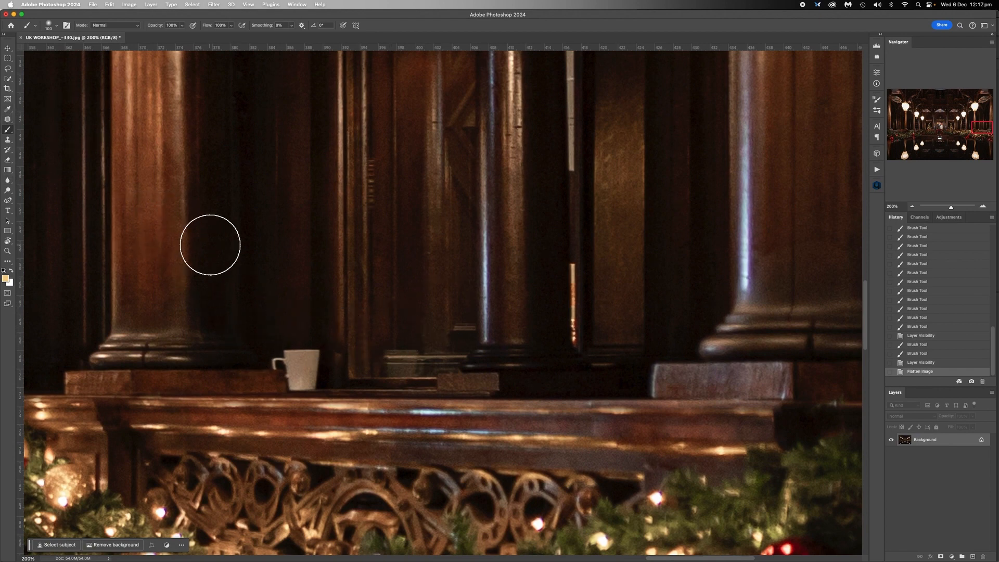
left_click(7, 140)
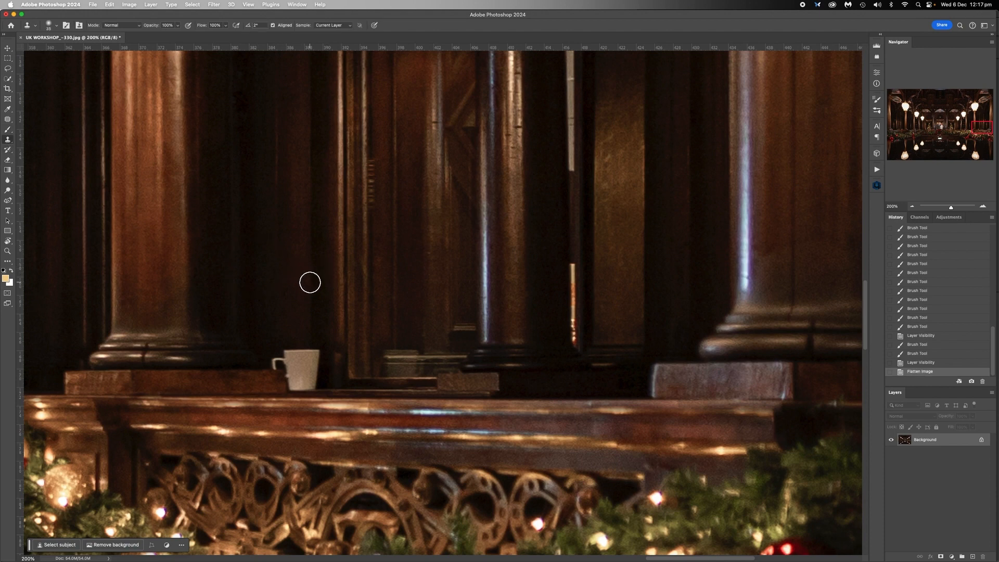
left_click(311, 312, "alt")
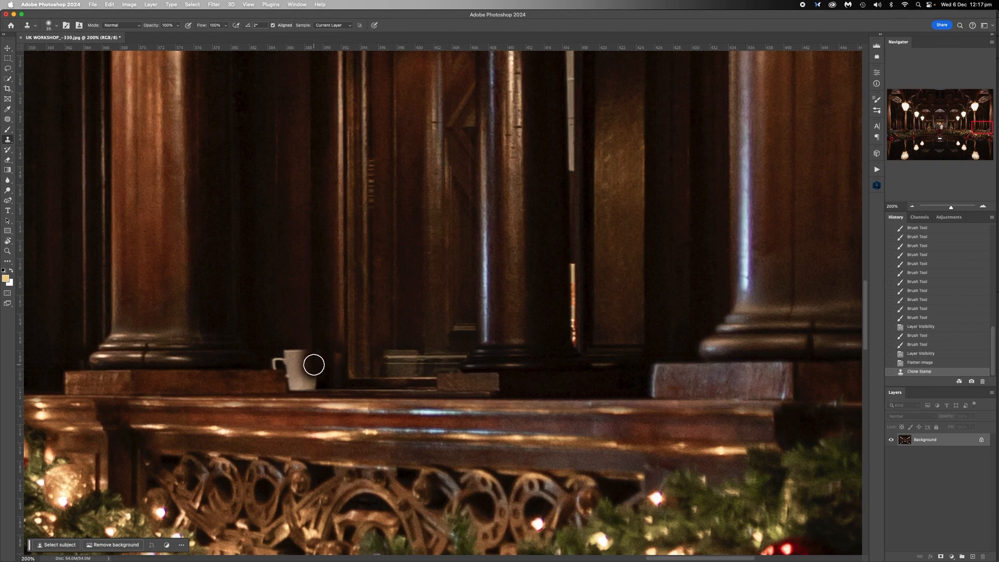
key("bracketleft")
key("bracketleft")
mouse_move(310, 368)
left_mouse_down()
mouse_move(299, 385)
mouse_move(298, 350)
mouse_move(303, 375)
mouse_move(279, 359)
mouse_move(283, 350)
mouse_move(291, 387)
mouse_move(290, 370)
left_mouse_up()
Shrink the clone brush and clean up the ledge edge where the right mug stood.
key("bracketleft")
key("bracketleft")
key("bracketleft")
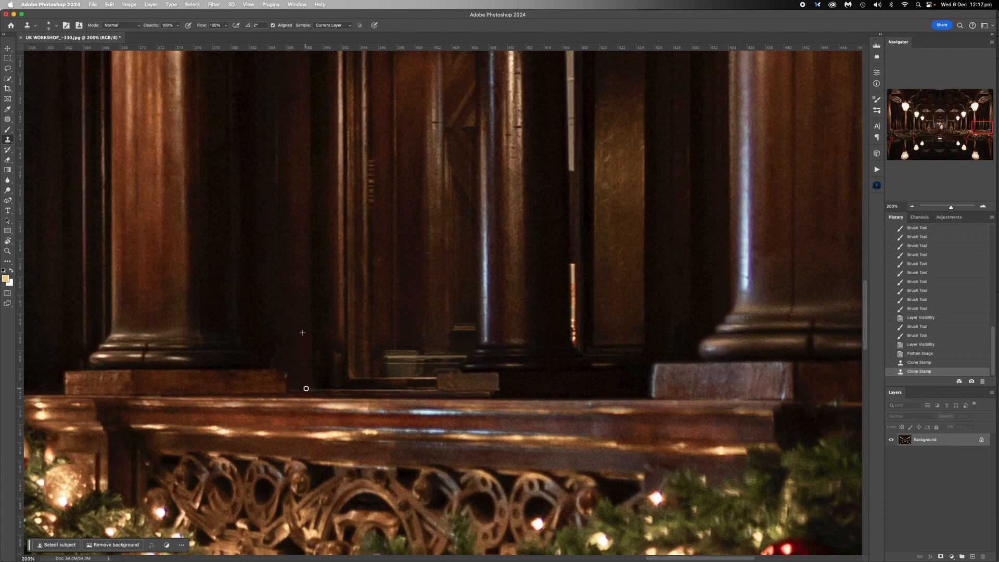
left_click(314, 370)
Enlarge the clone brush and clone the dark panelling over the white mug on the left balcony ledge.
scroll(332, 335, "left", 20)
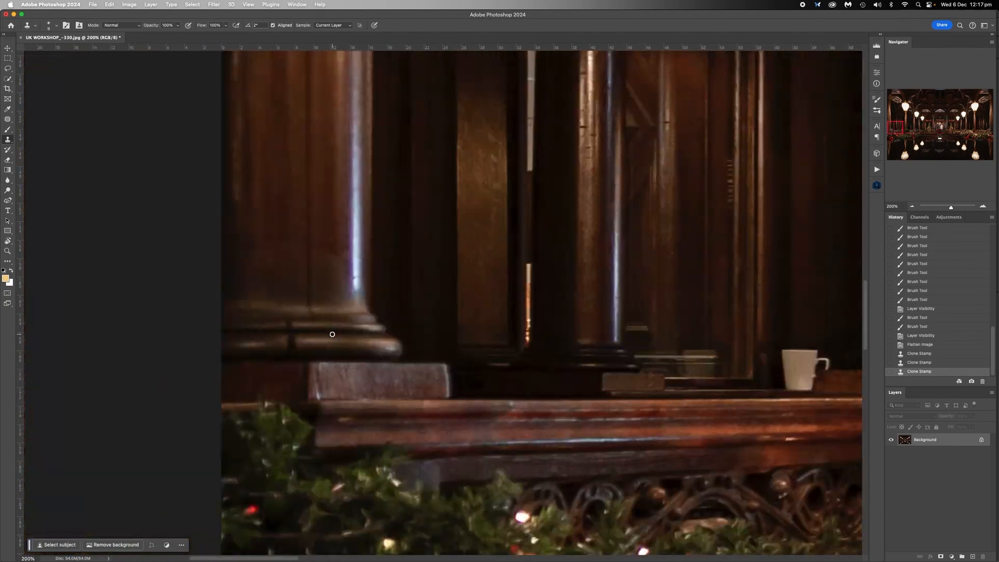
scroll(332, 334, "right", 15)
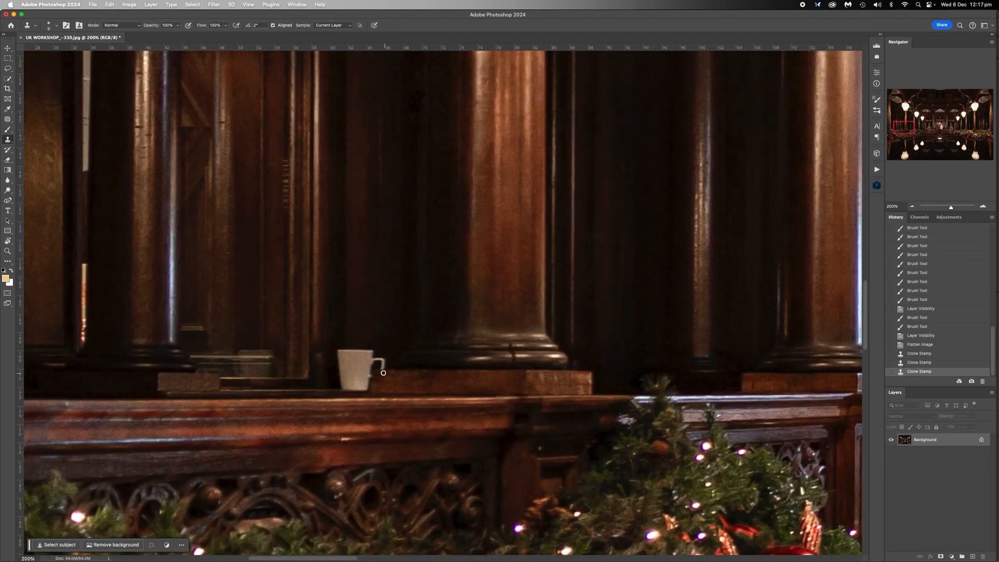
key("bracketright")
key("bracketright")
key("bracketright")
mouse_move(345, 339)
left_mouse_down()
mouse_move(344, 366)
mouse_move(346, 353)
mouse_move(374, 352)
mouse_move(343, 376)
mouse_move(377, 361)
left_mouse_up()
Clone away the left mug's remaining base and blend the panelling above the ledge, adjusting the brush size.
key("bracketleft")
key("bracketleft")
key("bracketleft")
key("bracketleft")
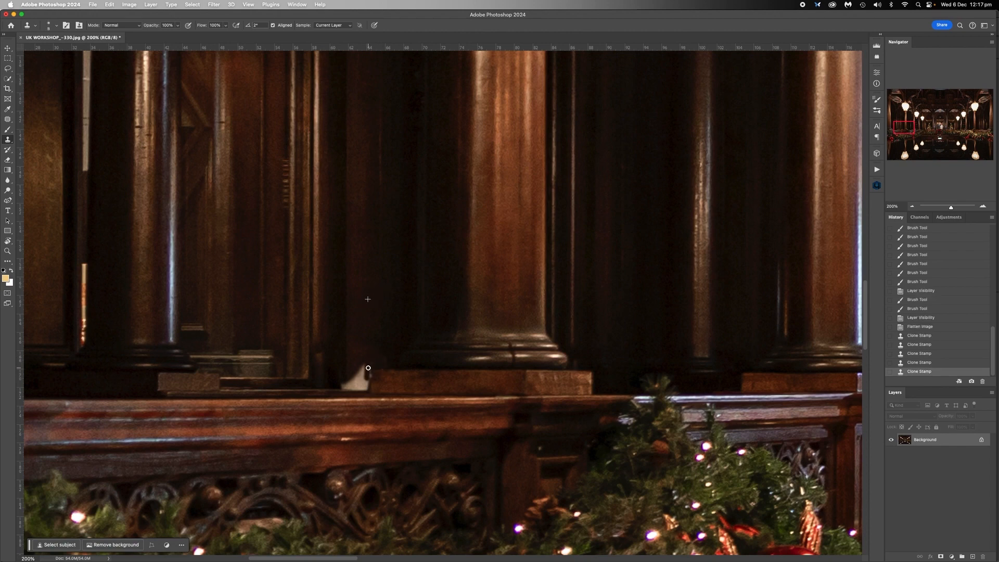
key("bracketright")
key("bracketright")
key("bracketright")
mouse_move(368, 368)
left_mouse_down()
mouse_move(342, 386)
mouse_move(361, 368)
mouse_move(366, 381)
mouse_move(370, 355)
left_mouse_up()
key("bracketright")
key("bracketright")
key("bracketright")
key("bracketright")
left_click(376, 356)
left_click(371, 343)
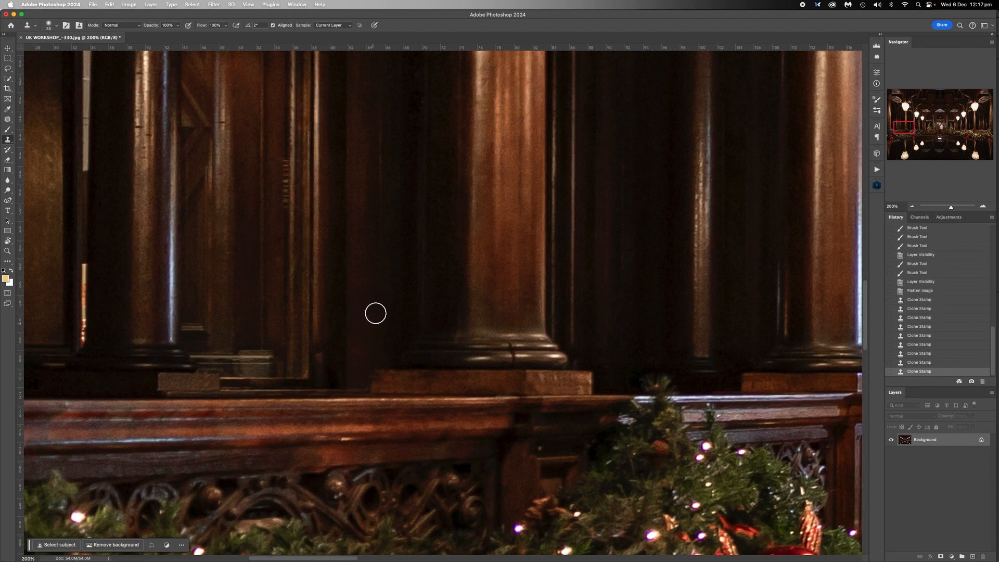
left_click(357, 339)
Select the glowing exit sign and its two hooks with a rectangular marquee and run Generative Fill without a prompt.
left_click(913, 206)
left_click(914, 207)
scroll(611, 278, "right", 7)
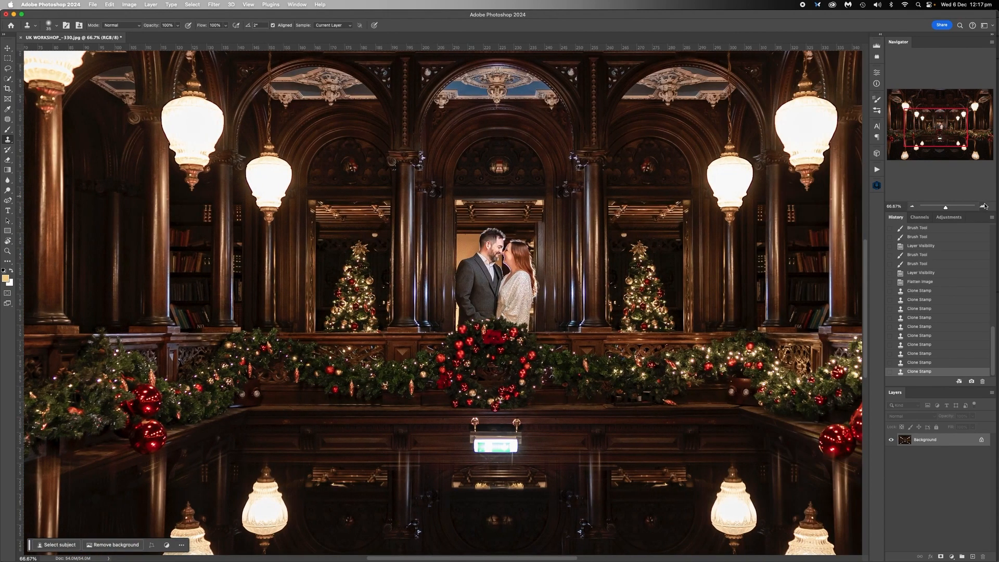
left_click(984, 207)
left_click(983, 207)
scroll(585, 378, "down", 8)
scroll(584, 378, "right", 3)
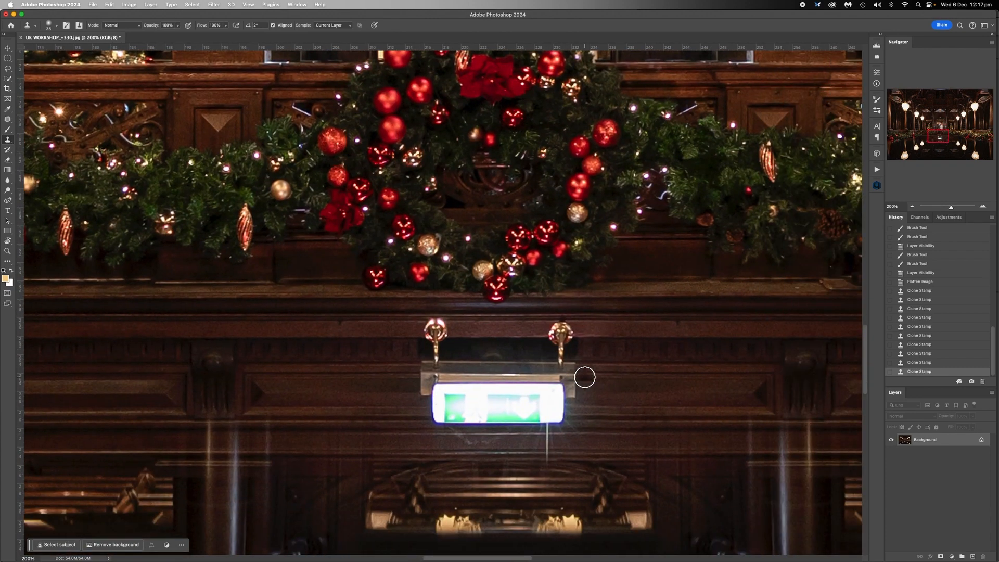
scroll(585, 377, "down", 5)
scroll(584, 377, "right", 4)
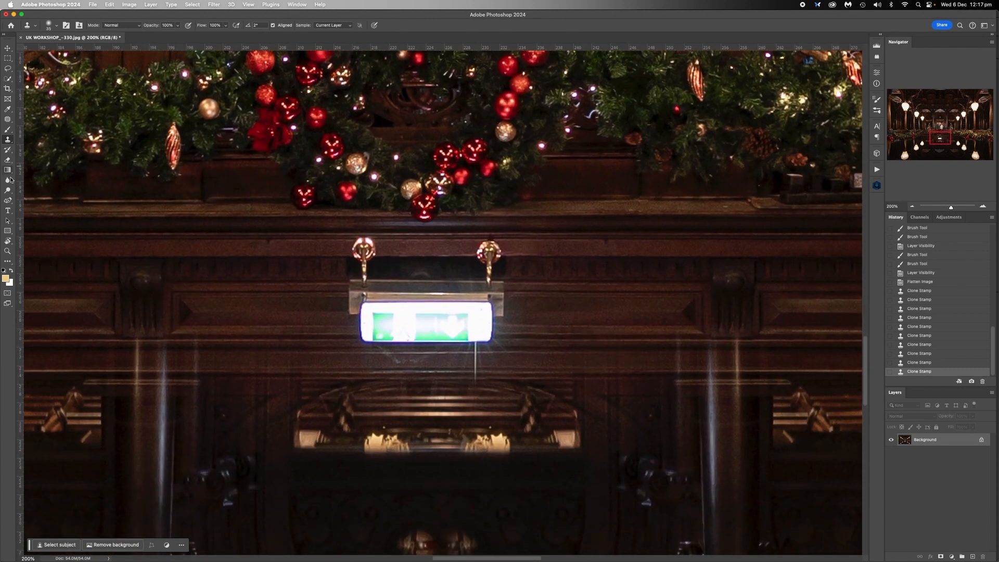
left_click(8, 60)
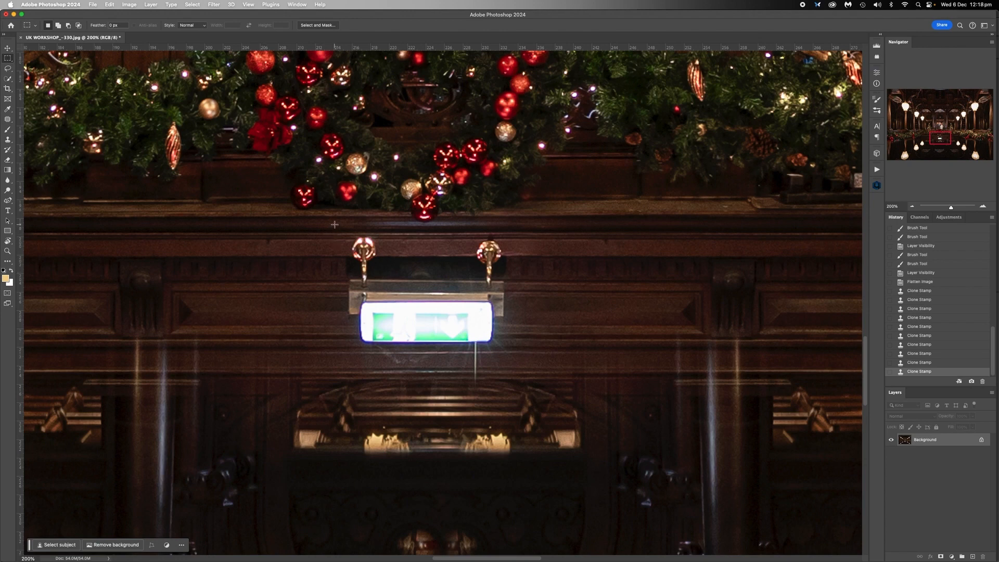
left_click_drag(335, 225, 532, 373)
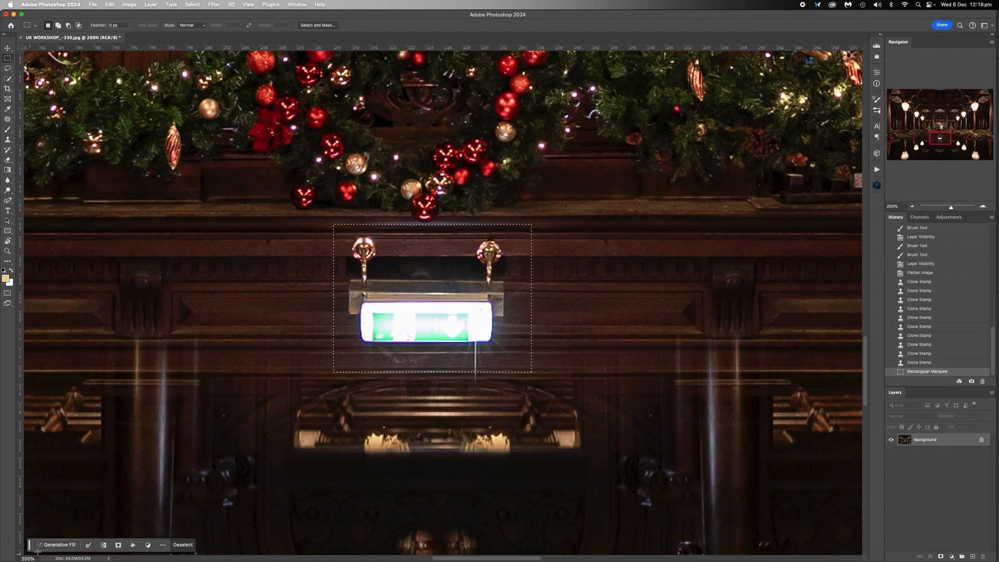
left_click(53, 546)
left_click(200, 545)
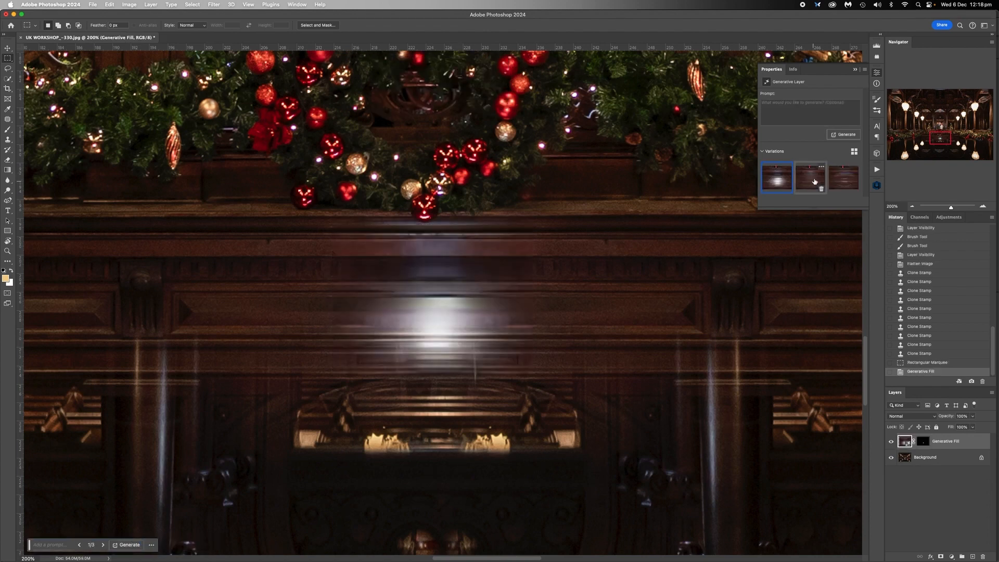
Compare the Generative Fill variations for the sign area and choose the second one.
left_click(815, 180)
left_click(839, 181)
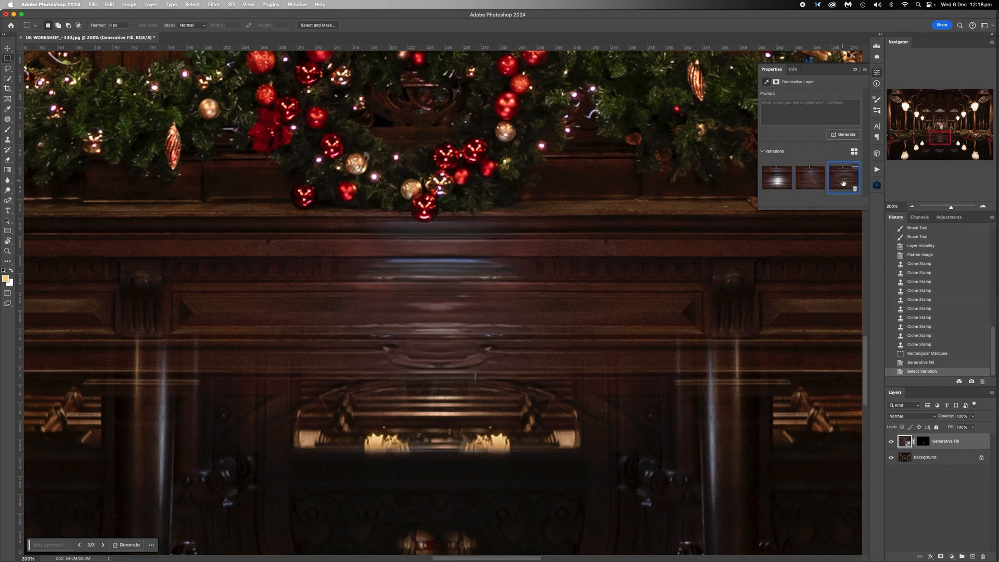
left_click(810, 176)
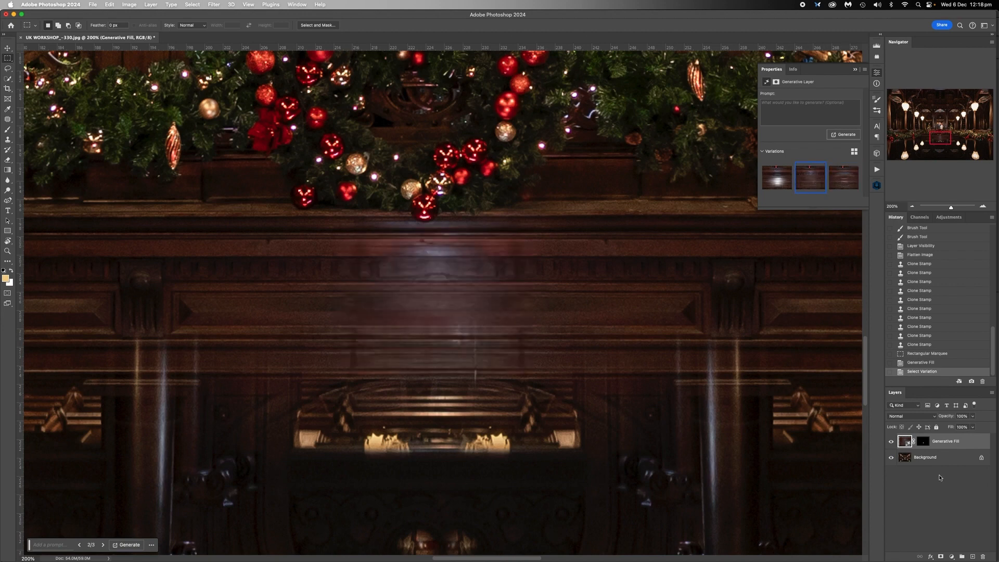
Flatten the Generative Fill layer into the background.
left_click(856, 70)
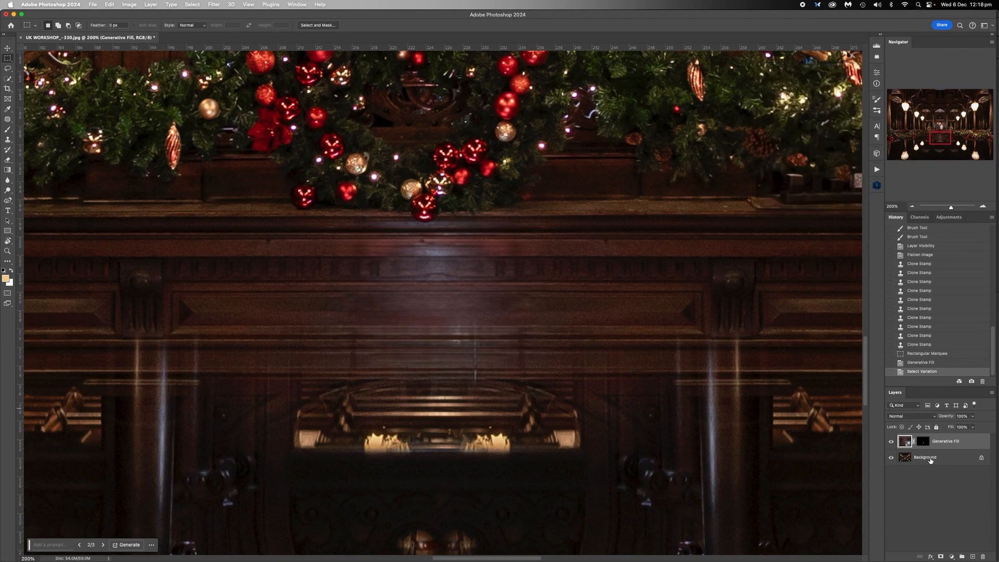
right_click(930, 458)
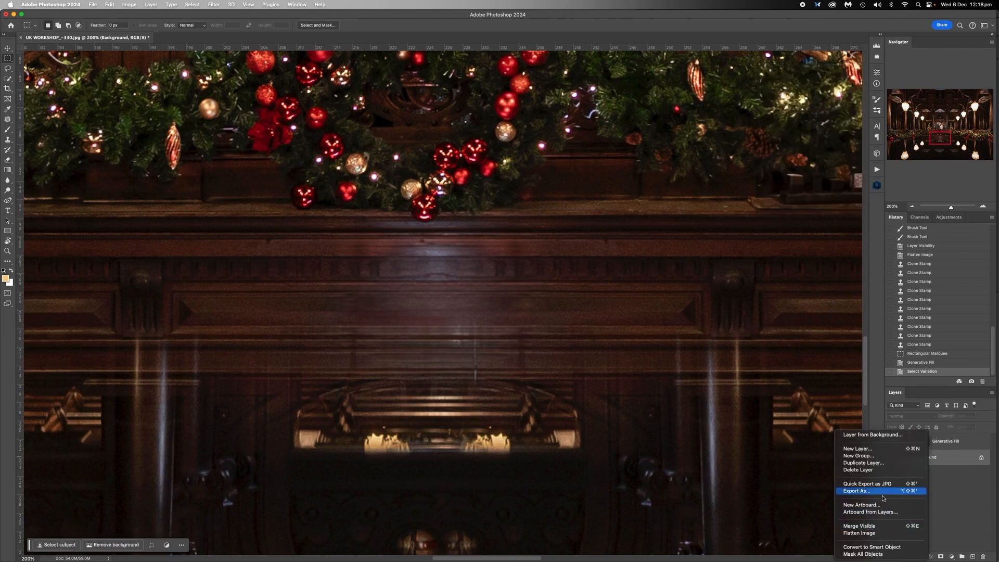
left_click(879, 533)
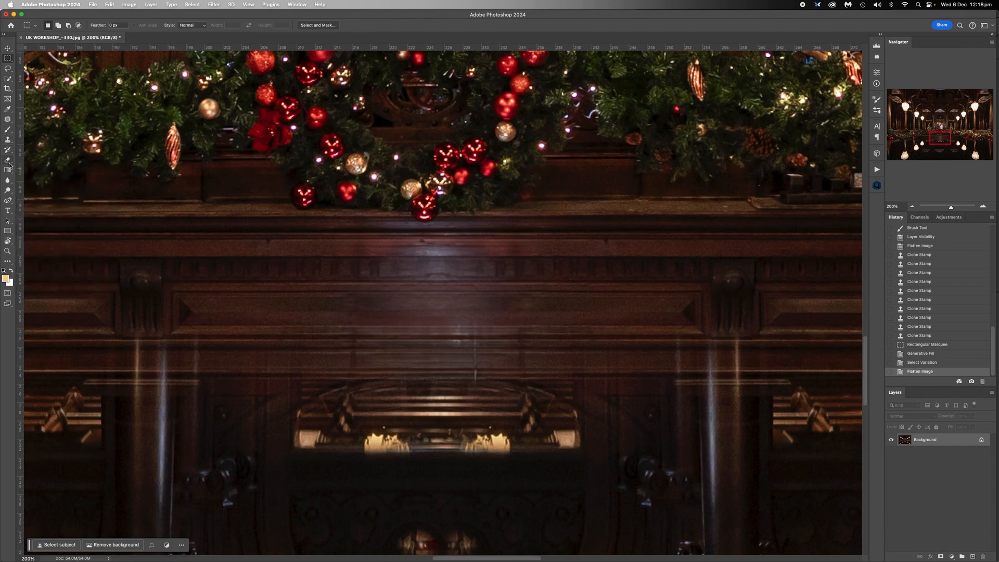
Using an enlarged Clone Stamp brush, clone clean wood from the left over the pale glow in the middle of the panelling below the wreath.
left_click(8, 140)
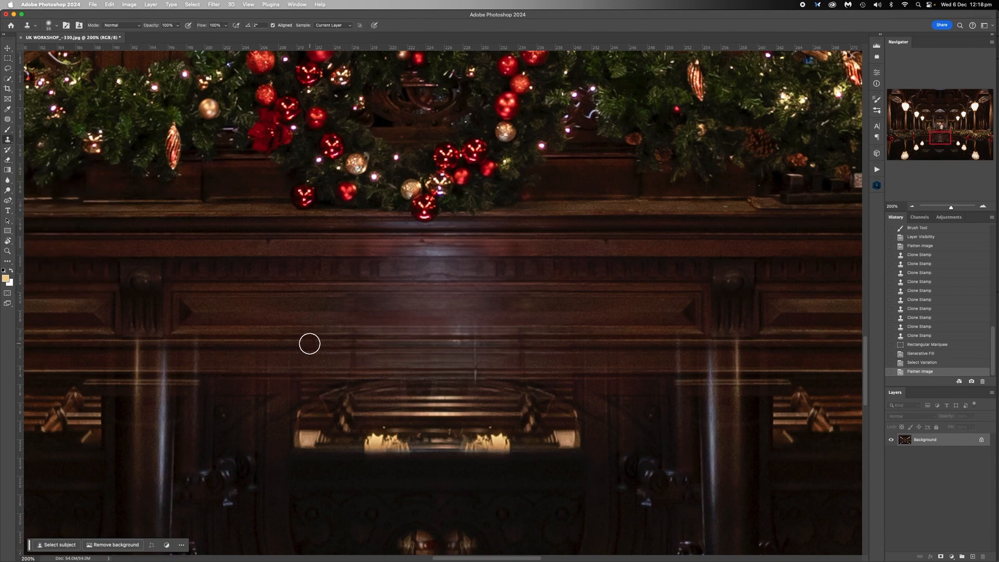
key("bracketright")
key("bracketright")
key("bracketright")
key("bracketright")
key("bracketright")
key("bracketright")
key("bracketright")
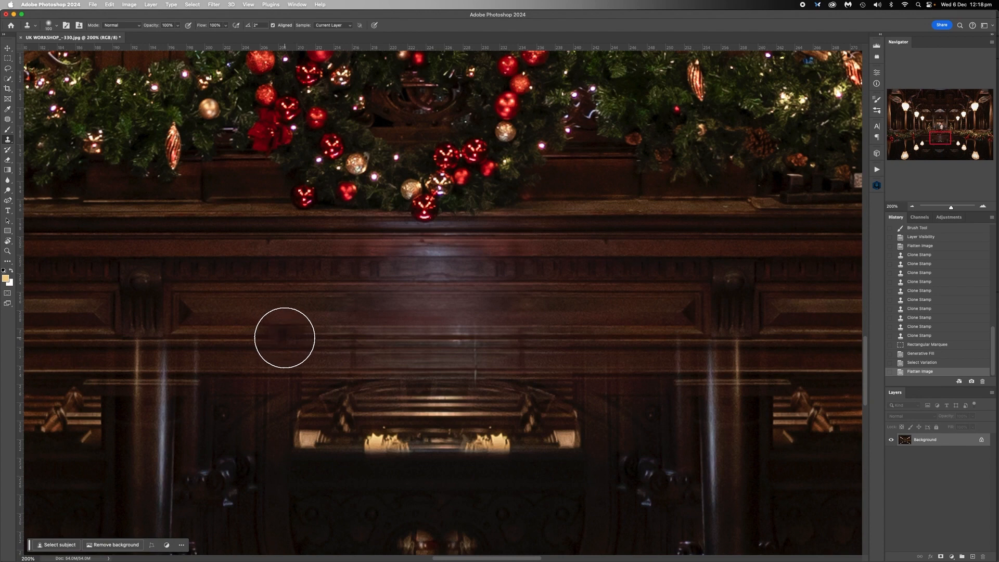
left_click(292, 335, "alt")
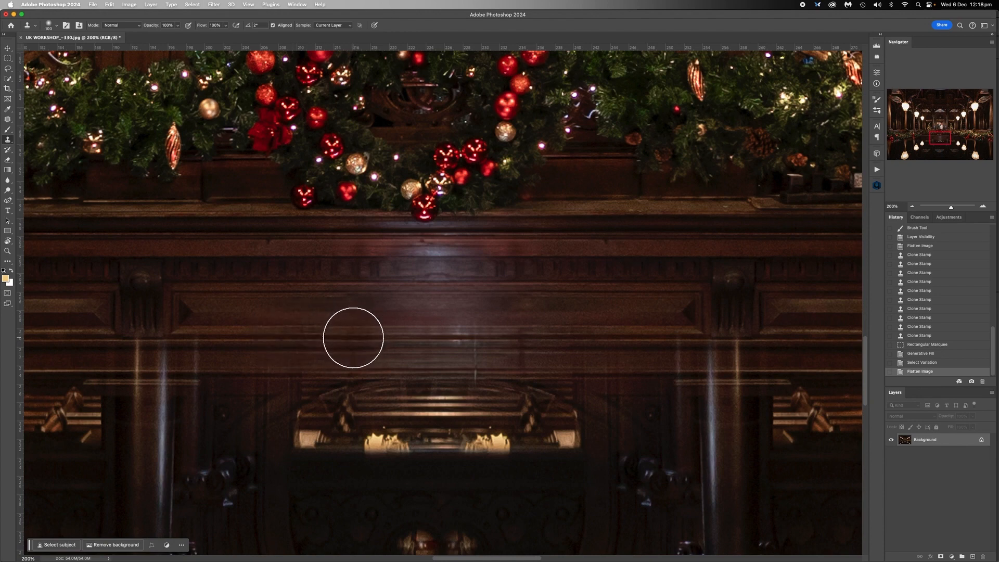
left_click(354, 338)
left_click(370, 337)
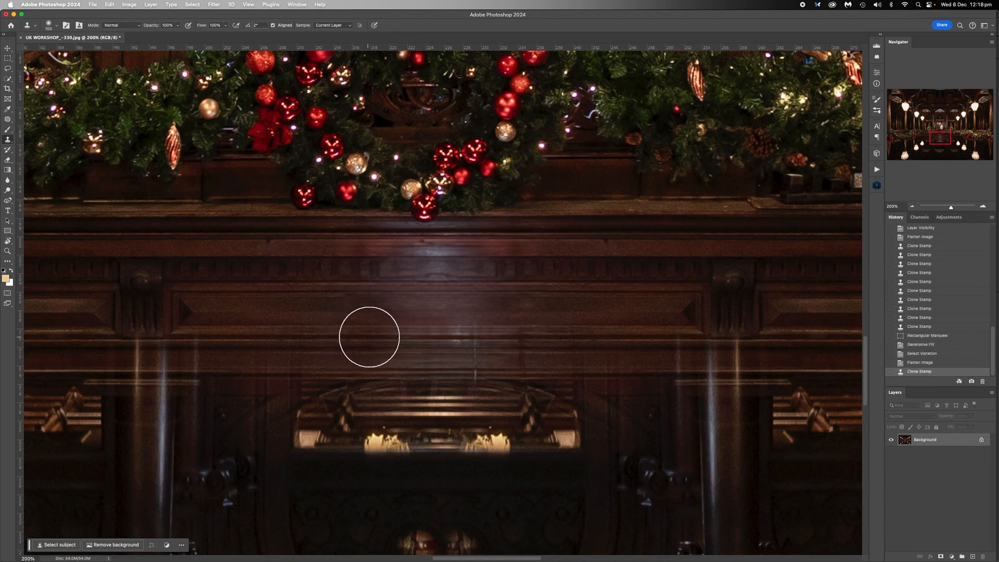
left_click(387, 338)
left_click_drag(403, 338, 426, 338)
left_click(442, 339)
left_click(450, 339)
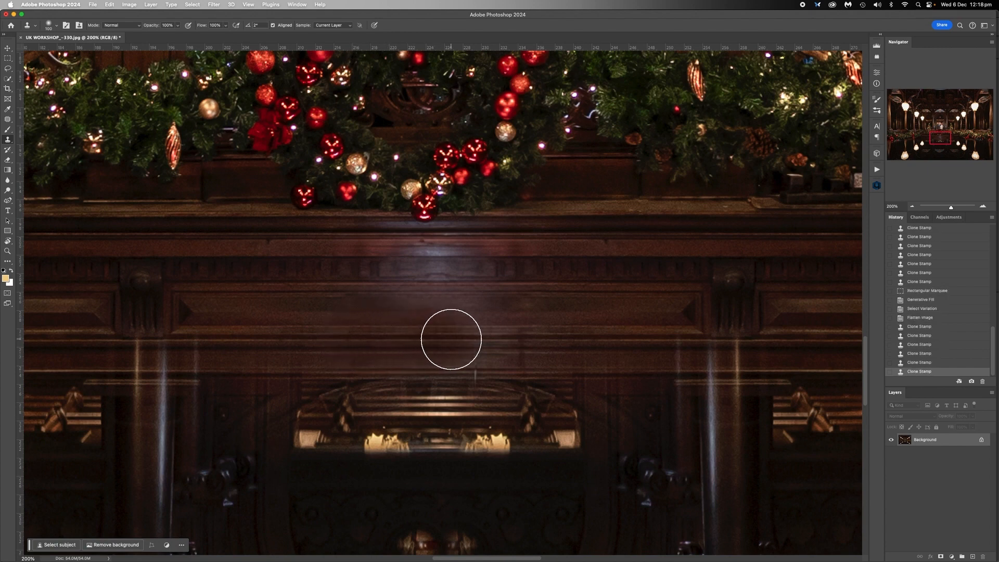
mouse_move(454, 307)
left_mouse_down()
mouse_move(372, 304)
mouse_move(385, 291)
mouse_move(462, 278)
mouse_move(410, 275)
mouse_move(441, 276)
mouse_move(489, 298)
left_mouse_up()
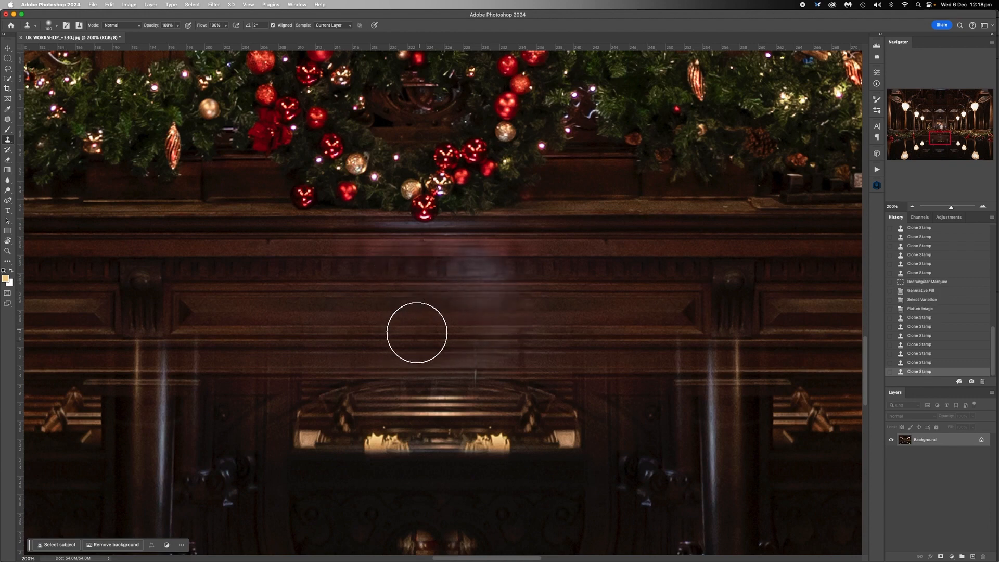
Sample cleaner wood on both sides and clone away the remaining haze and the small vertical line above the mirrored fireplace, with a smaller brush.
left_click(599, 334, "alt")
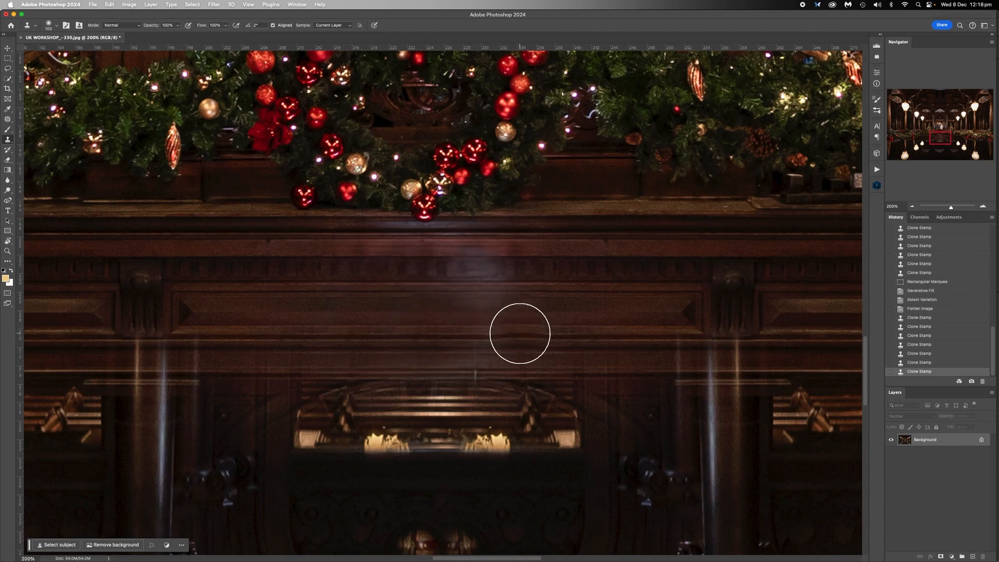
mouse_move(519, 335)
left_mouse_down()
mouse_move(456, 345)
mouse_move(491, 294)
mouse_move(477, 277)
mouse_move(452, 282)
mouse_move(465, 264)
mouse_move(519, 271)
mouse_move(484, 294)
left_mouse_up()
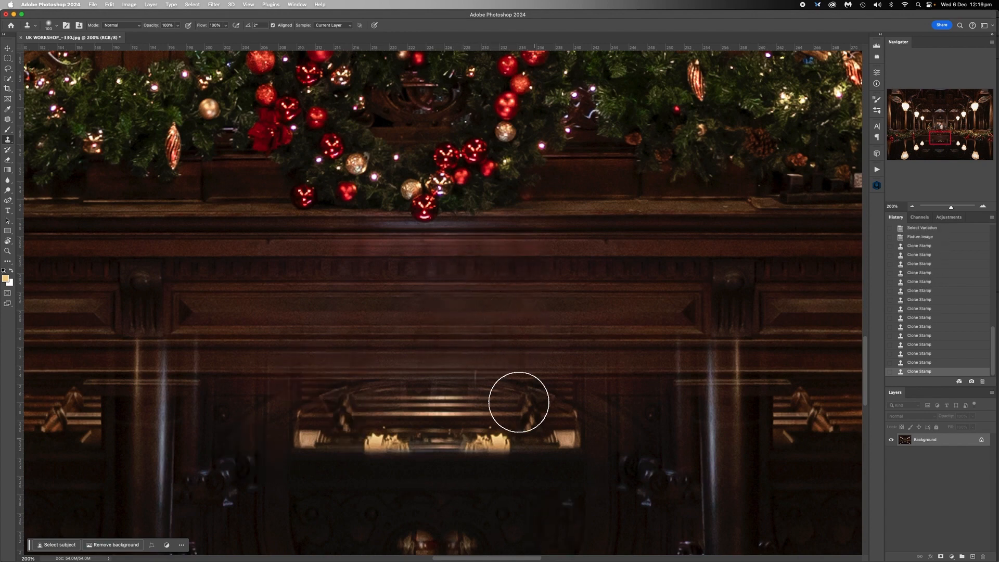
key("bracketleft")
key("bracketleft")
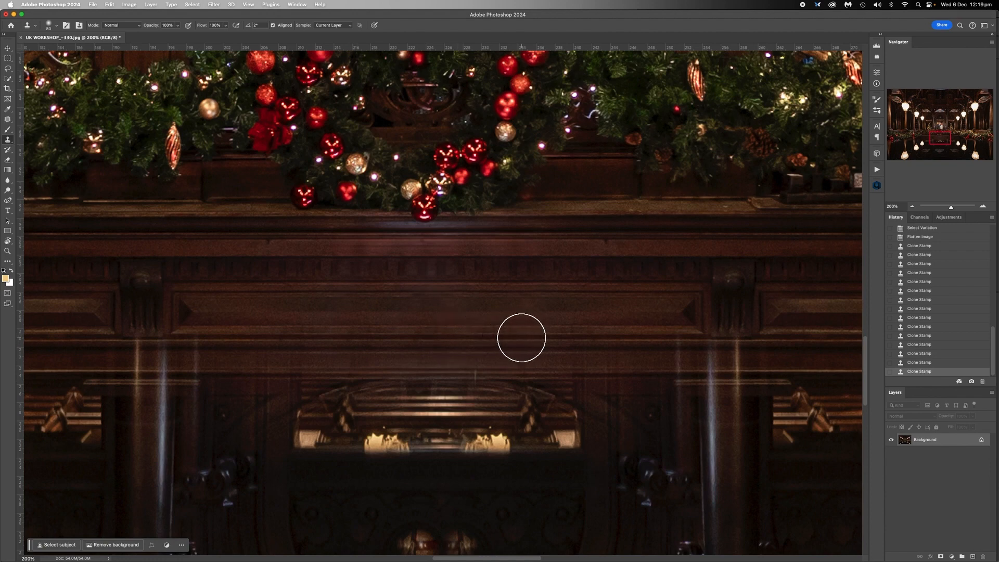
left_click(521, 340)
left_click(526, 360)
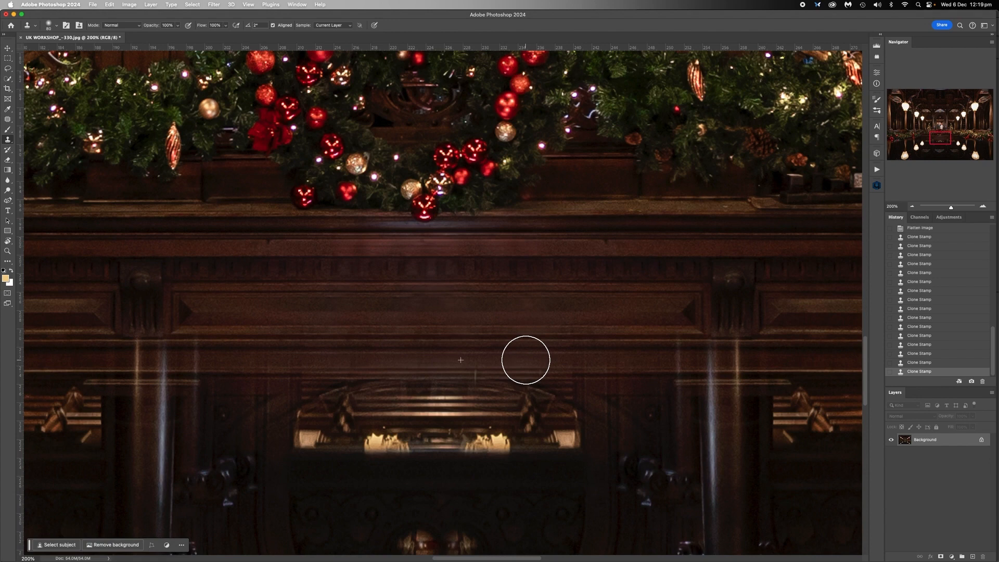
left_click(390, 337, "alt")
left_click(354, 337)
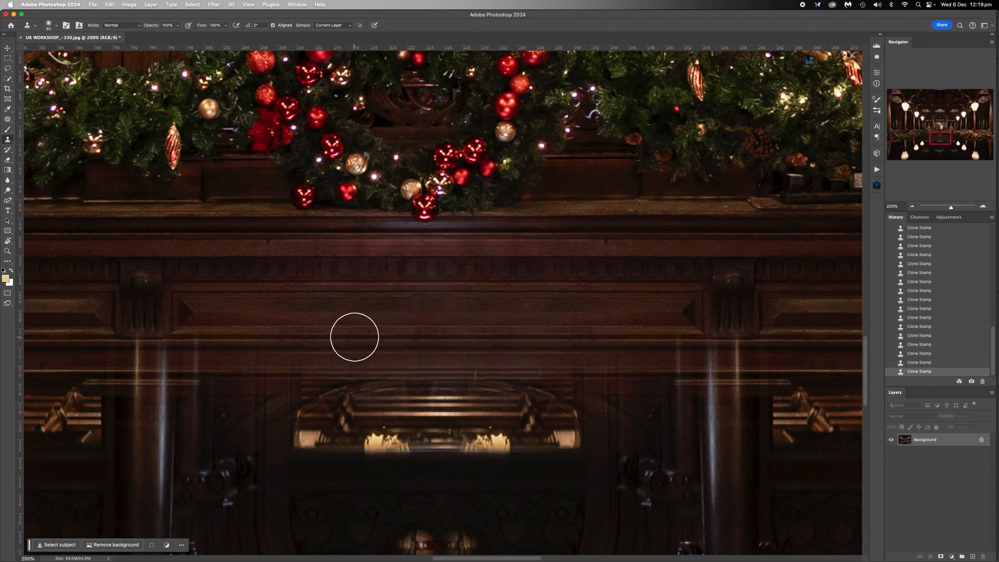
left_click(474, 371)
Run the IMAGE POP action from the BENS FAVOURITES set on the cleaned-up photo.
left_click(912, 207)
left_click(911, 206)
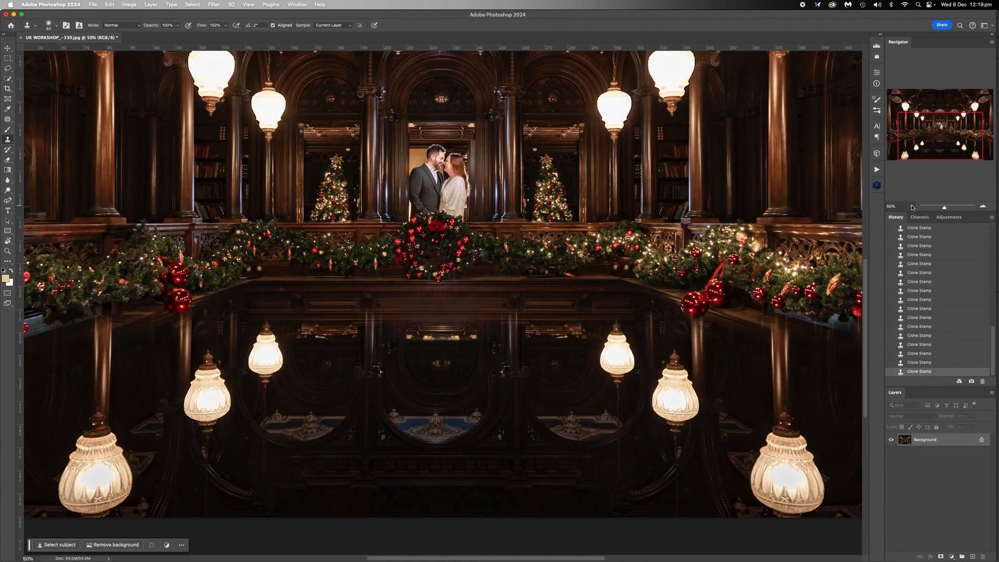
left_click(911, 207)
left_click(911, 207)
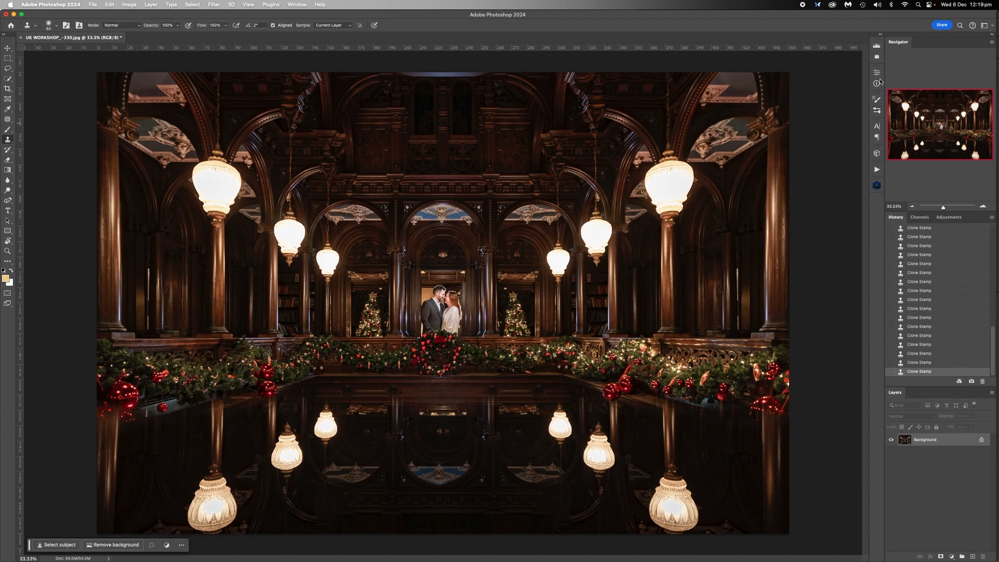
left_click(878, 170)
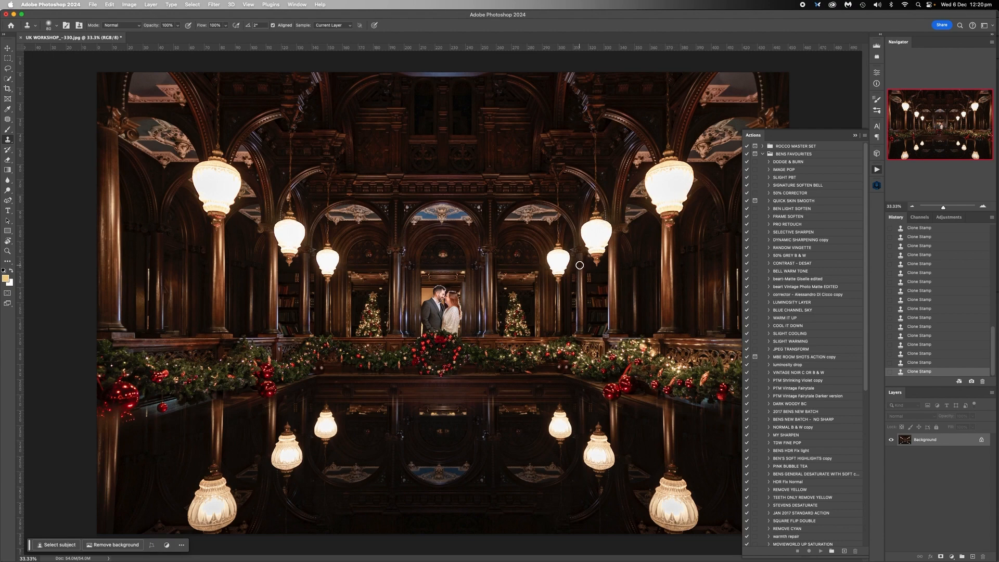
left_click(784, 163)
left_click(785, 170)
left_click(821, 551)
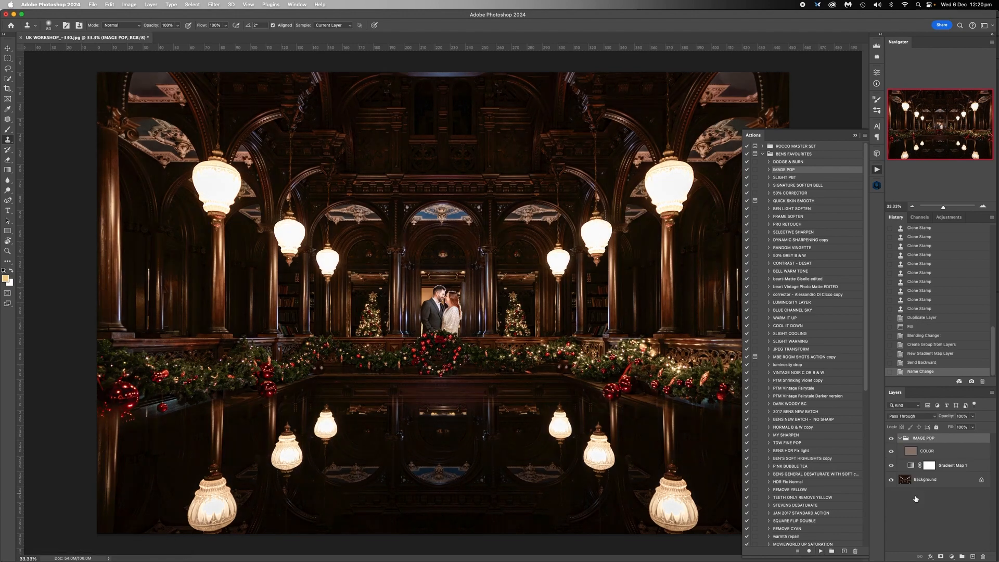
Collapse the IMAGE POP group and toggle its visibility repeatedly to compare the photo before and after the effect.
left_click(901, 438)
left_click(892, 439)
left_click(892, 439)
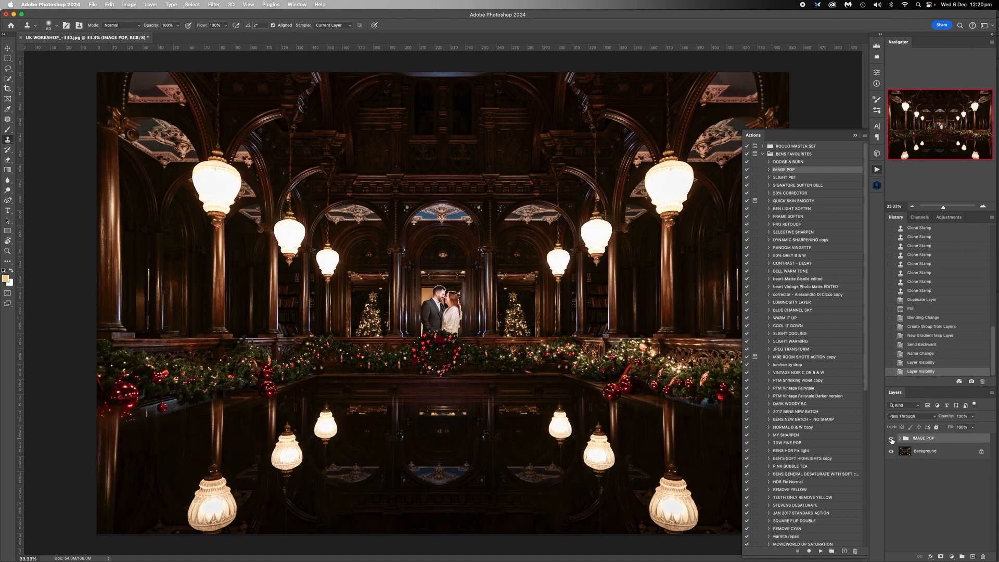
left_click(892, 439)
left_click(892, 439)
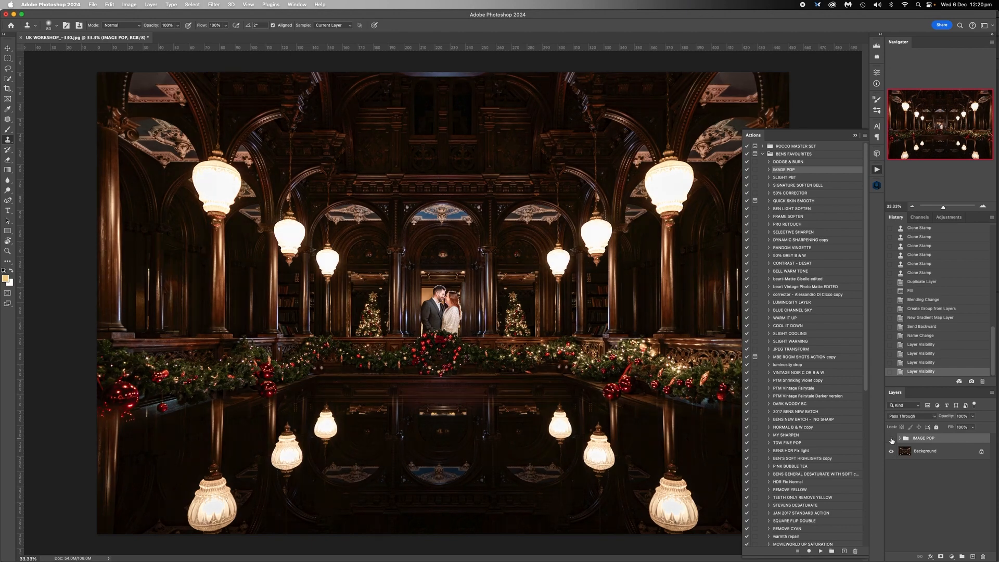
left_click(892, 439)
left_click(891, 439)
left_click(892, 439)
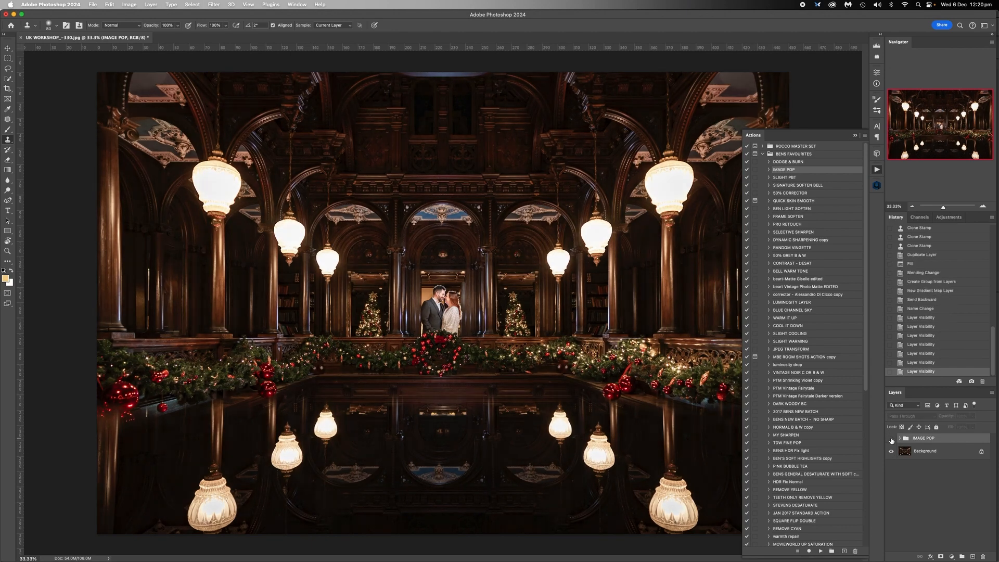
left_click(891, 438)
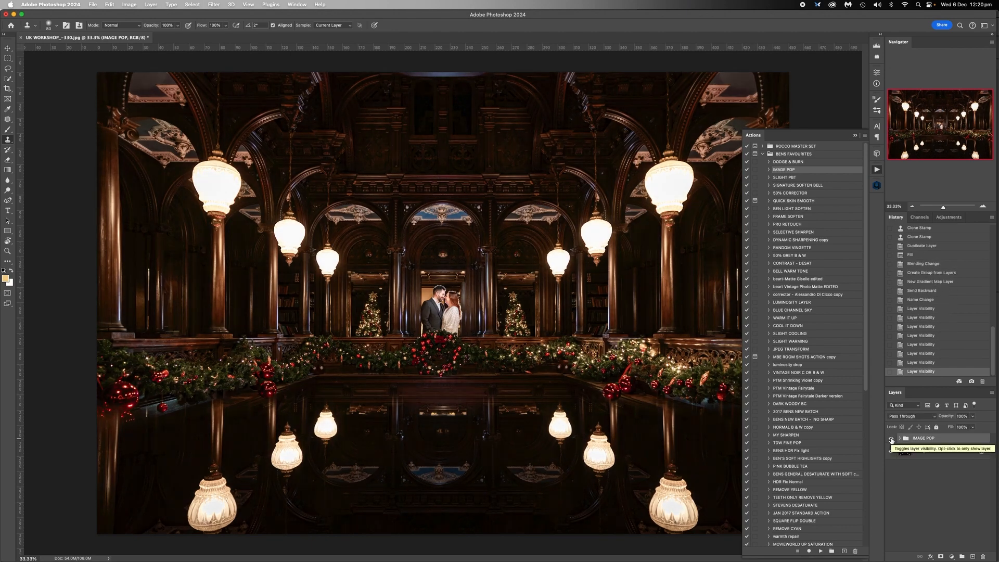
Lower the IMAGE POP group's opacity to about 46%, compare the photo without Gradient Map 1, and target that layer's mask.
left_click(900, 439)
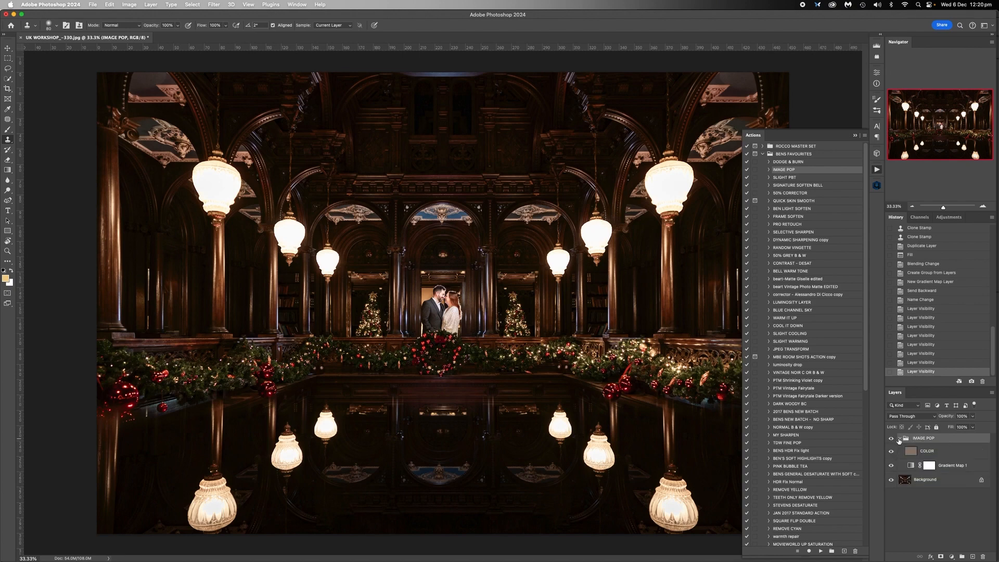
left_click(972, 416)
mouse_move(973, 426)
left_mouse_down()
mouse_move(936, 427)
mouse_move(954, 428)
left_mouse_up()
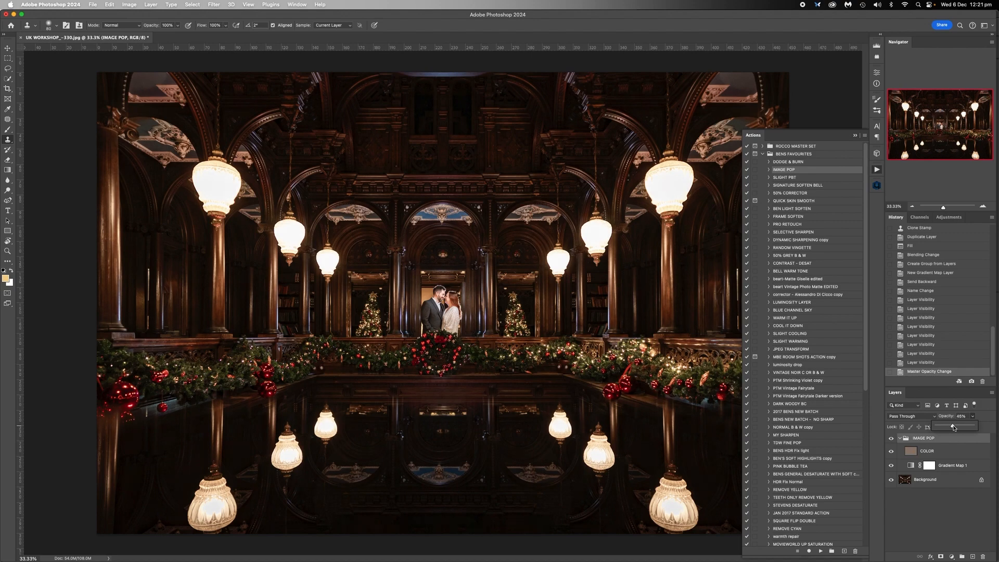
left_click(892, 466)
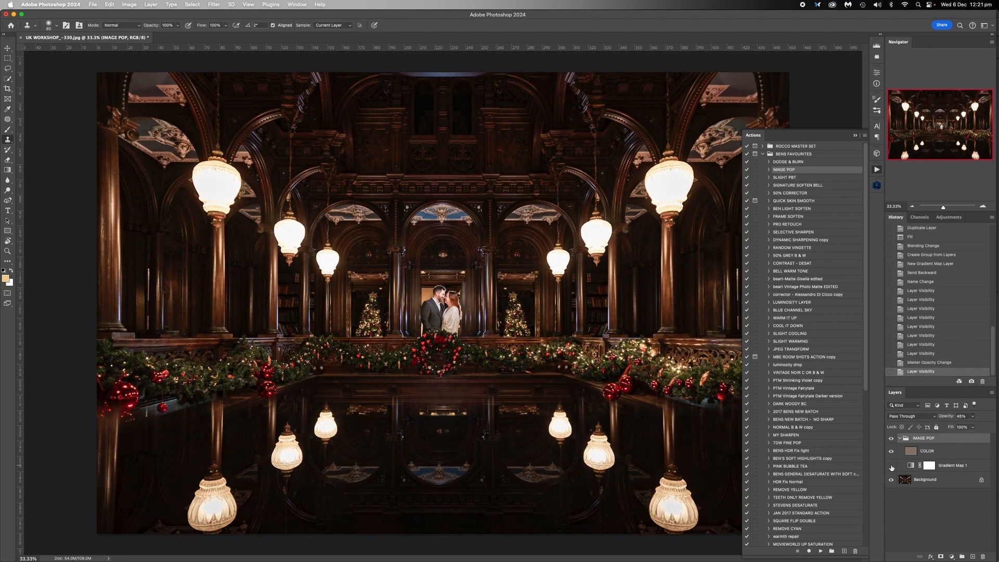
left_click(892, 467)
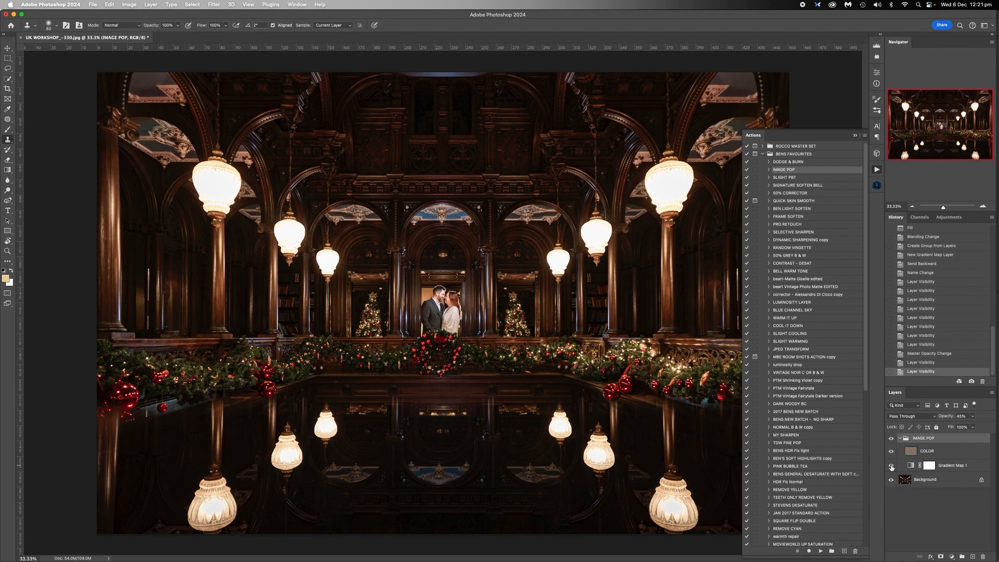
left_click(930, 467)
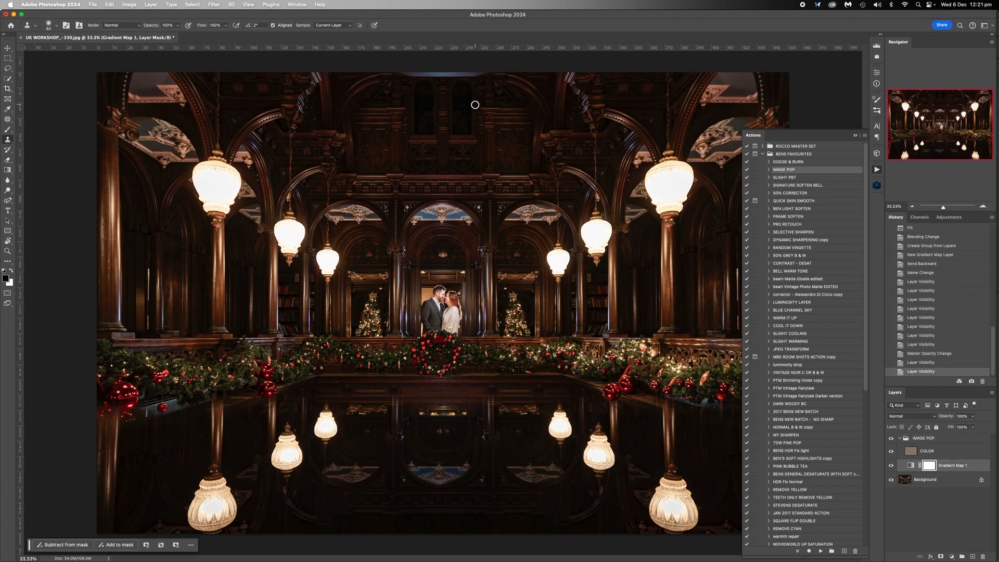
key("bracketright")
key("bracketright")
key("bracketright")
left_click(178, 25)
left_click_drag(180, 34, 158, 36)
key("bracketright")
key("bracketright")
key("bracketright")
key("bracketright")
key("bracketright")
key("bracketright")
key("bracketright")
key("bracketleft")
key("bracketleft")
left_click(238, 106)
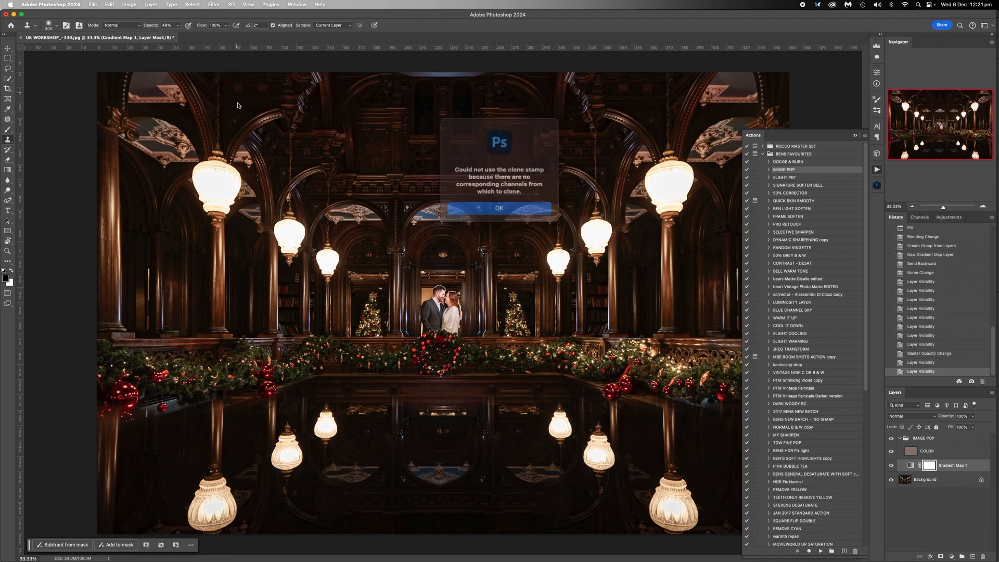
left_click(499, 203)
With an enlarged black brush, paint the Gradient Map 1 mask across the upper ceiling and arches to bring back shadow detail.
left_click(7, 131)
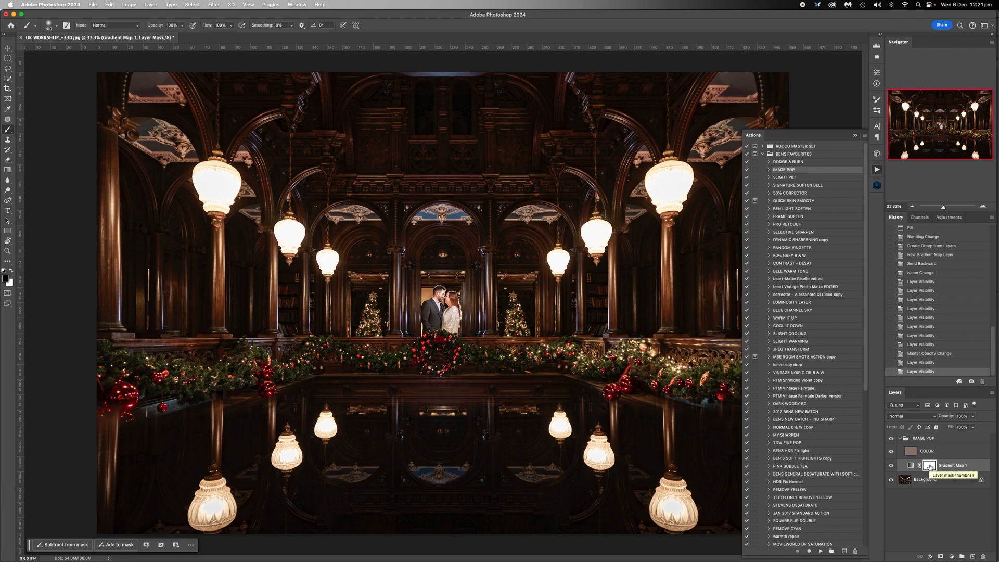
key("bracketright")
key("bracketright")
key("bracketright")
key("bracketright")
key("bracketright")
key("bracketright")
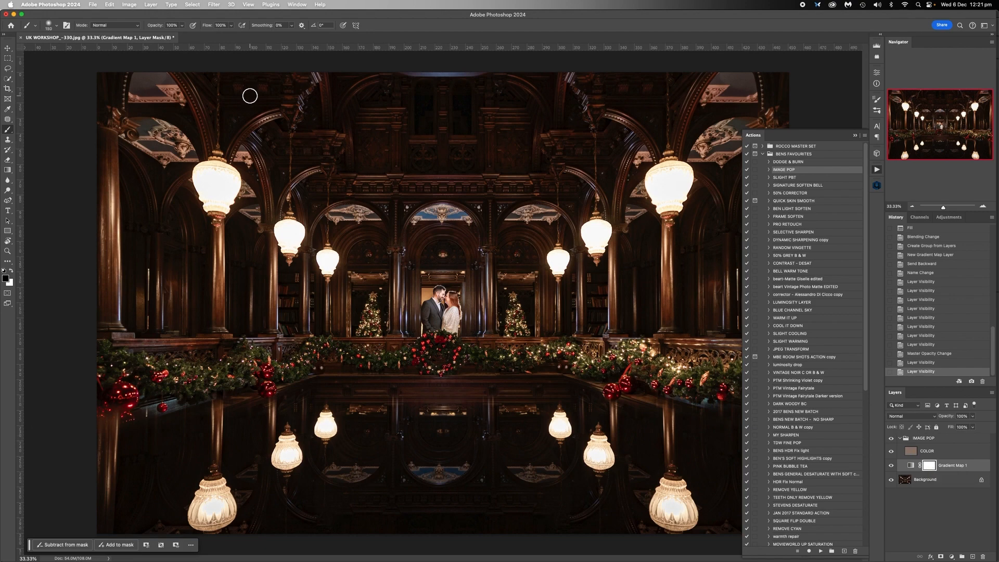
mouse_move(227, 121)
left_mouse_down()
mouse_move(223, 99)
mouse_move(261, 81)
mouse_move(219, 112)
left_mouse_up()
mouse_move(219, 112)
left_mouse_down()
mouse_move(257, 87)
mouse_move(237, 111)
left_mouse_up()
mouse_move(238, 111)
left_mouse_down()
mouse_move(331, 150)
mouse_move(328, 93)
mouse_move(393, 85)
mouse_move(418, 91)
mouse_move(418, 130)
mouse_move(457, 150)
mouse_move(457, 94)
mouse_move(498, 87)
mouse_move(497, 99)
mouse_move(441, 106)
mouse_move(517, 147)
mouse_move(614, 89)
mouse_move(658, 106)
mouse_move(627, 91)
mouse_move(619, 133)
mouse_move(569, 186)
left_mouse_up()
Enlarge the brush further and mask the gradient map effect off the dark carved ceiling across the full width between the upper lamps.
key("bracketright")
key("bracketright")
left_click_drag(393, 158, 375, 136)
left_click(345, 128)
key("bracketright")
key("bracketright")
key("bracketright")
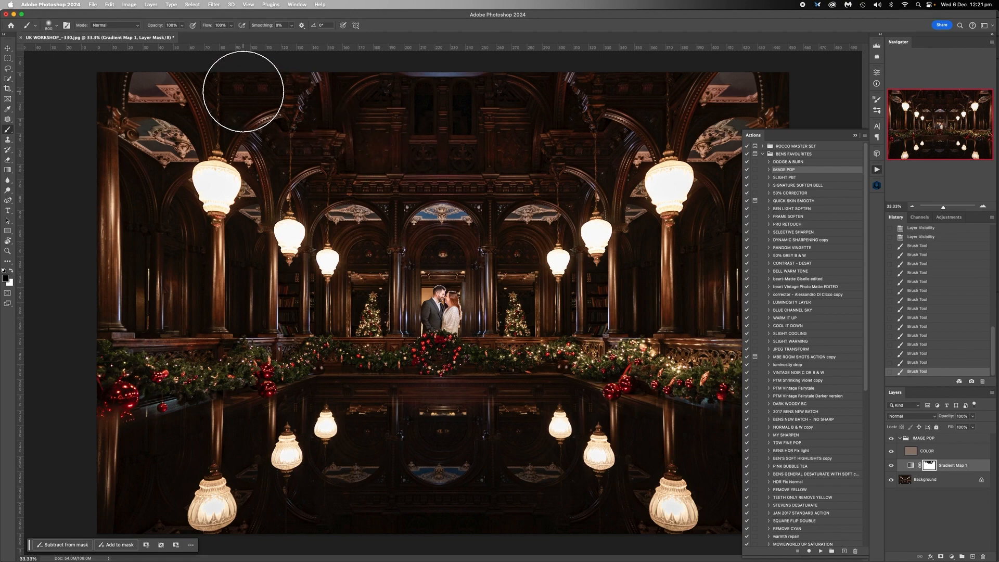
mouse_move(244, 91)
left_mouse_down()
mouse_move(598, 123)
mouse_move(651, 98)
left_mouse_up()
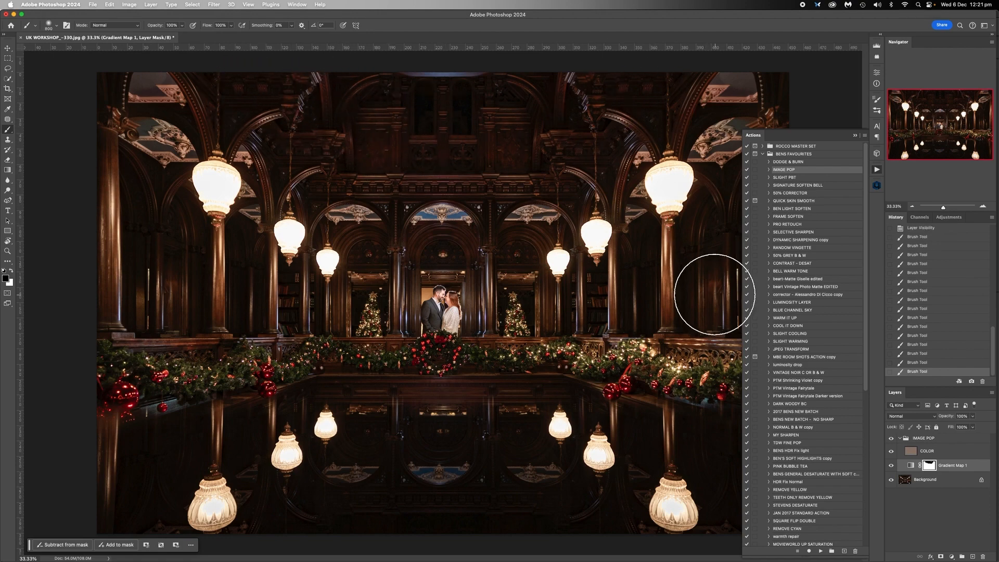
Shrink the brush and mask the gradient map effect off the dark arch and panelling beside the large right lamp.
key("bracketleft")
key("bracketleft")
key("bracketleft")
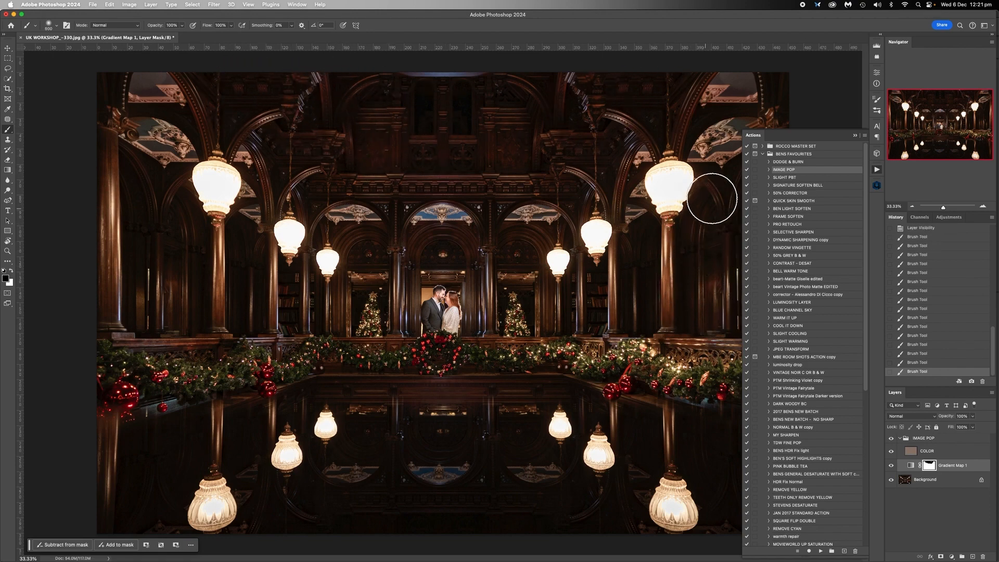
left_click_drag(712, 199, 685, 273)
key("bracketleft")
key("bracketleft")
key("bracketleft")
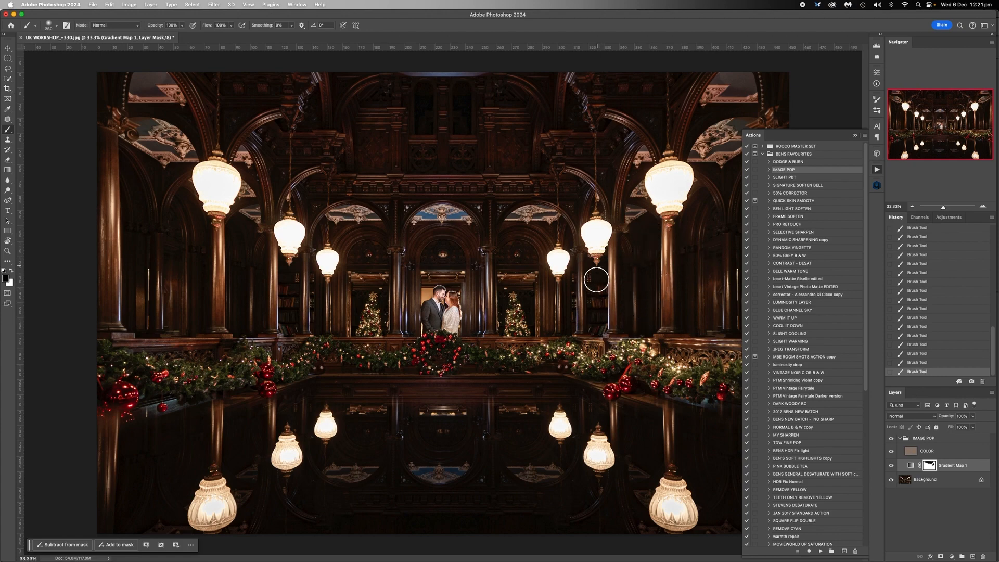
Enlarge the brush and mask the gradient map effect off the dark reflection between the lower lamps.
key("bracketright")
key("bracketright")
key("bracketright")
key("bracketright")
key("bracketright")
mouse_move(168, 452)
left_mouse_down()
mouse_move(147, 500)
mouse_move(158, 506)
mouse_move(216, 505)
mouse_move(256, 478)
mouse_move(274, 493)
mouse_move(352, 484)
left_mouse_up()
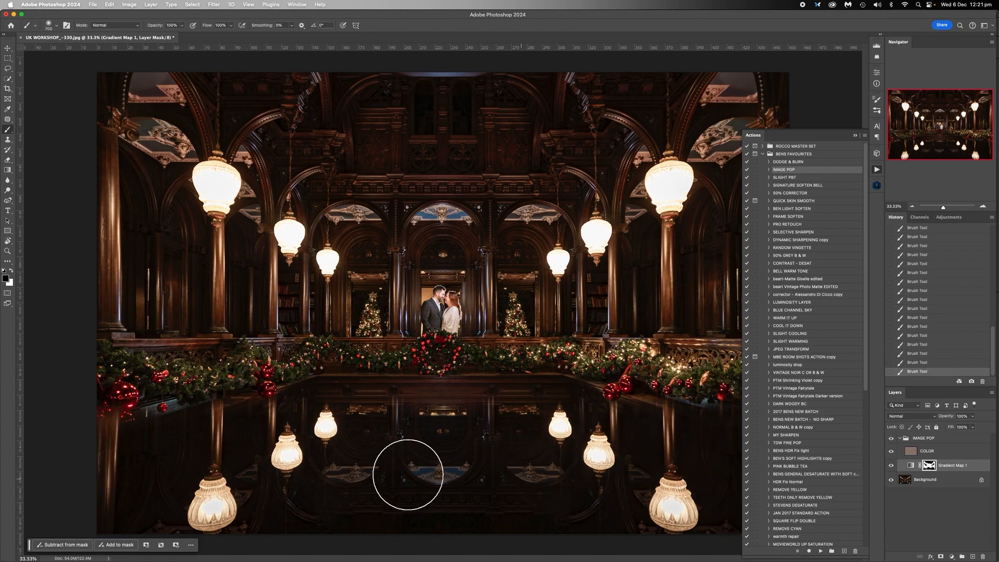
Resize the brush to suit each area and touch up the Gradient Map 1 mask around the table reflections and hanging lamps.
key("bracketleft")
key("bracketleft")
key("bracketleft")
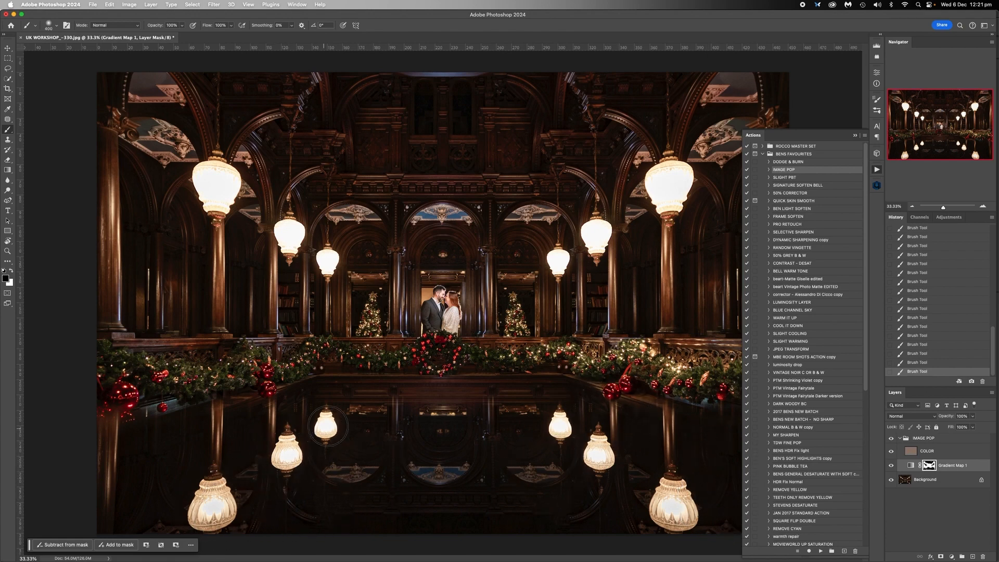
key("bracketright")
key("bracketright")
key("bracketright")
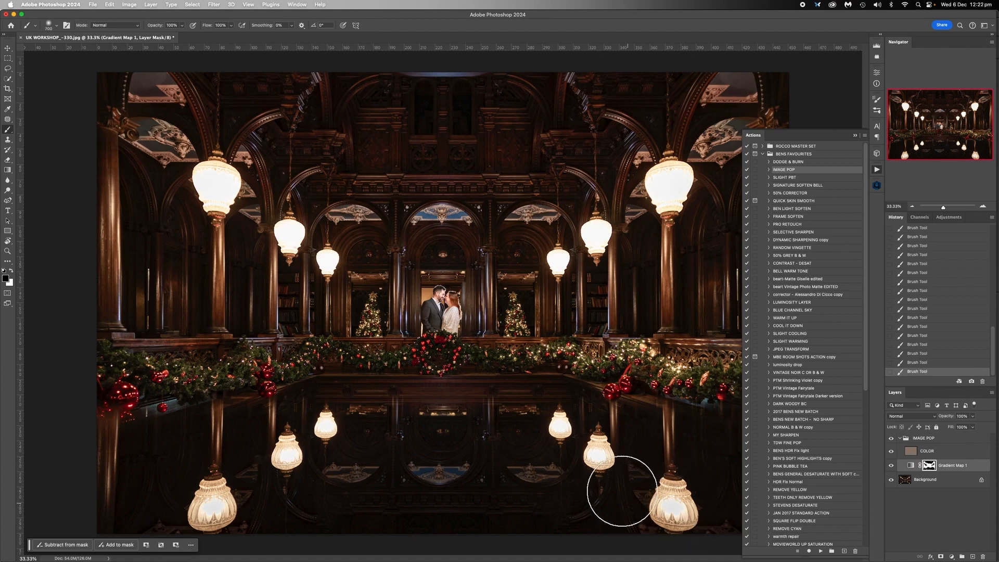
key("bracketleft")
key("bracketleft")
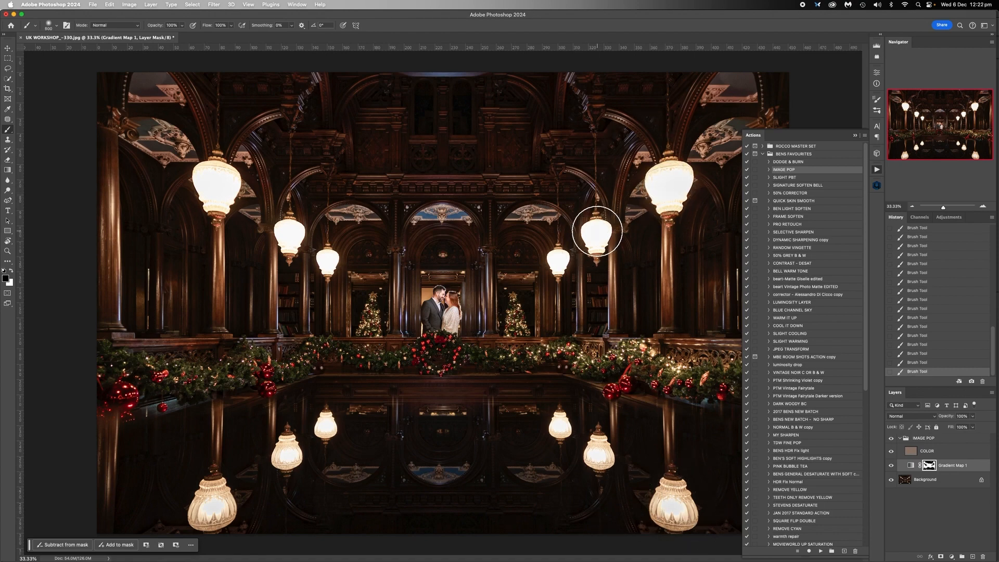
key("bracketleft")
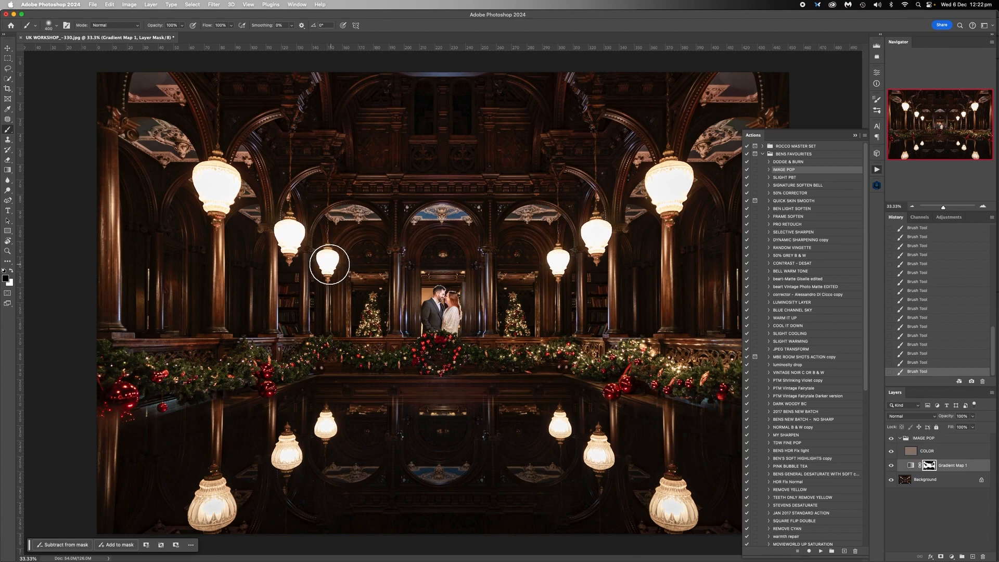
key("bracketright")
key("bracketright")
Collapse the IMAGE POP group and flatten the image into a single Background layer.
left_click(900, 439)
right_click(930, 455)
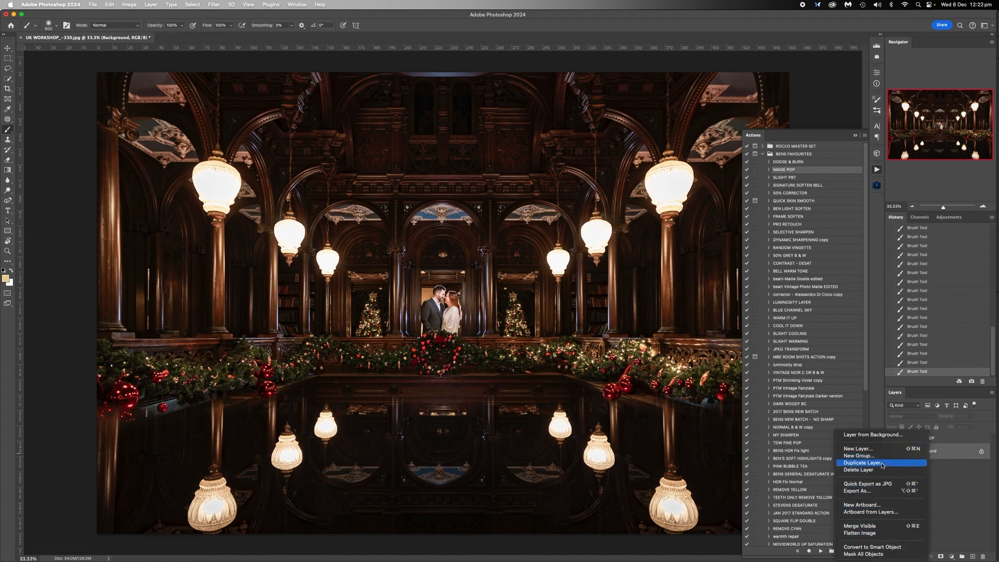
left_click(908, 533)
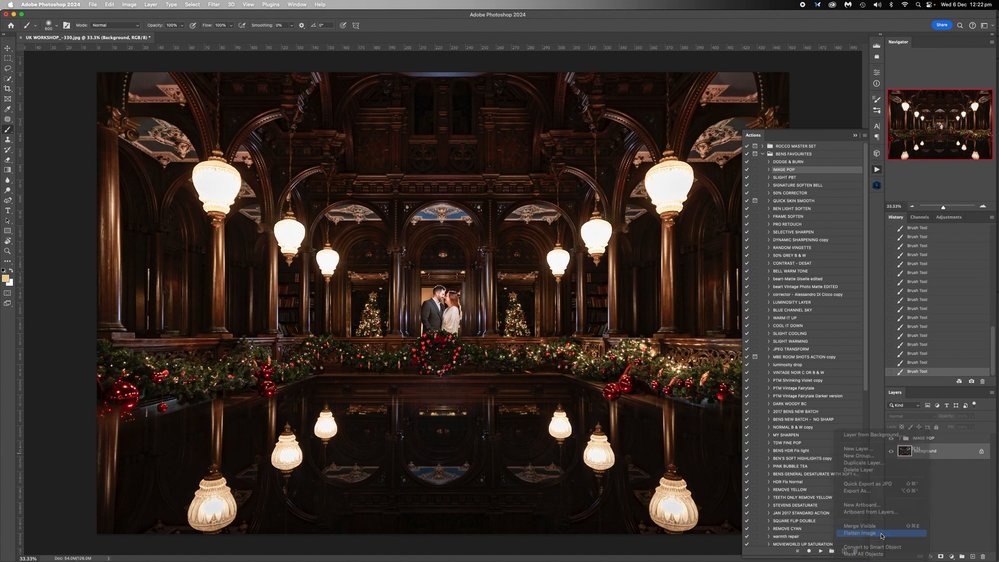
Run the DODGE & BURN action on the flattened image to add its two curves layers.
left_click(913, 206)
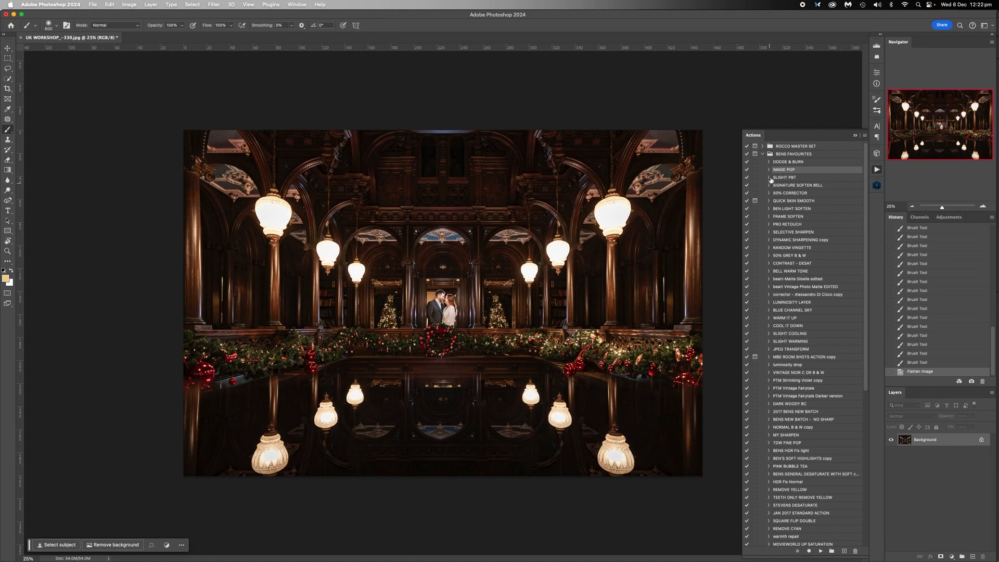
left_click(787, 162)
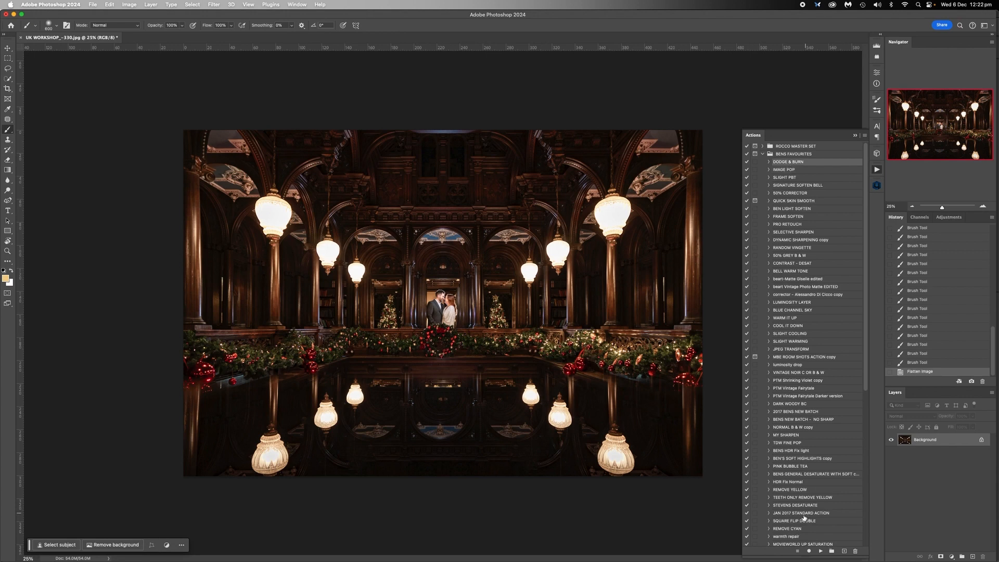
left_click(821, 552)
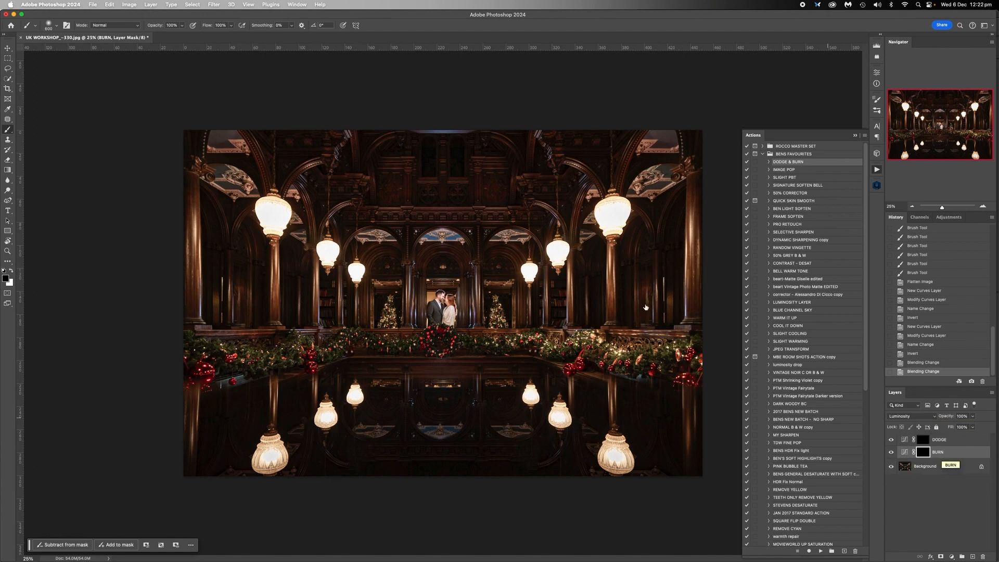
Prepare a smaller brush for the BURN mask at 47% opacity, with white as the foreground colour.
key("bracketleft")
key("bracketleft")
key("bracketleft")
key("bracketleft")
left_click(181, 25)
left_click_drag(183, 35, 162, 37)
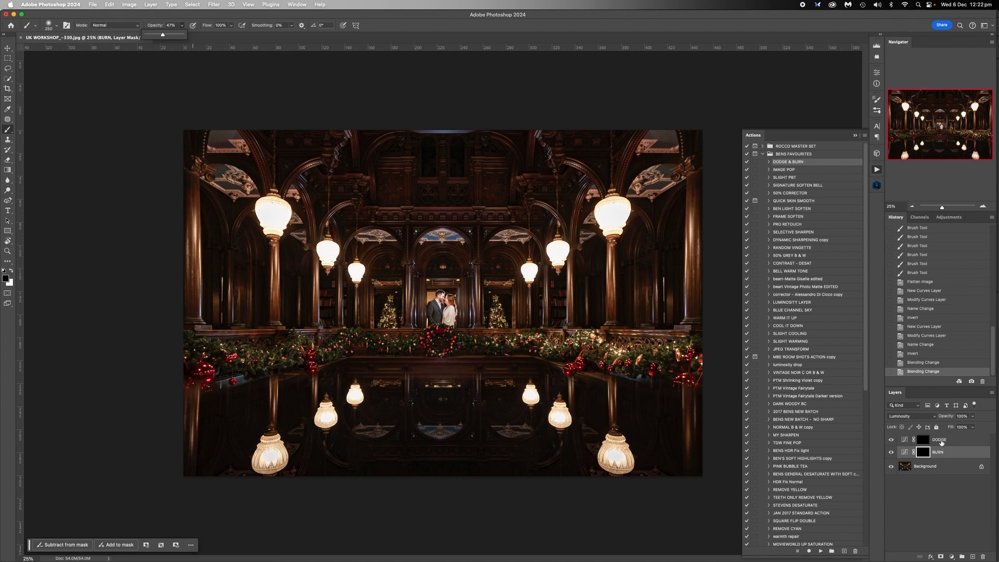
key("bracketright")
left_click(11, 271)
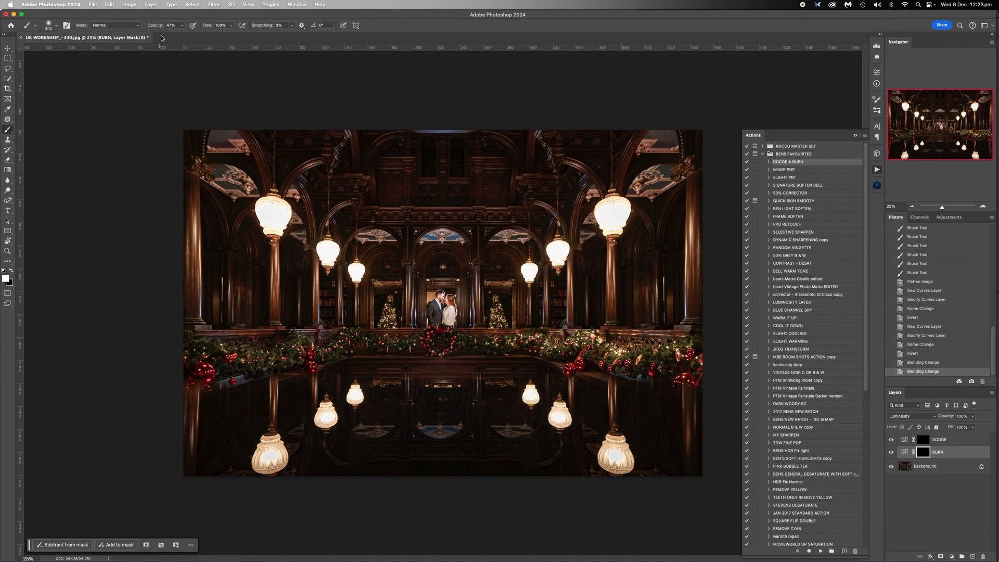
At 100% opacity and brush size 1200, try brightening the couple by painting on the DODGE layer mask.
left_click(183, 27)
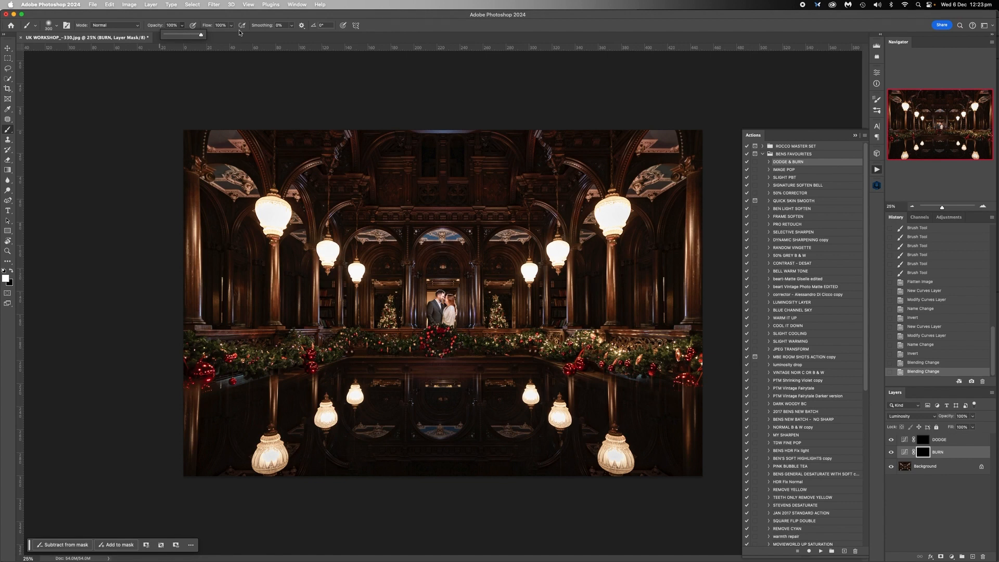
key("bracketright")
key("bracketright")
key("bracketright")
key("bracketright")
key("bracketright")
key("bracketright")
key("bracketright")
key("bracketright")
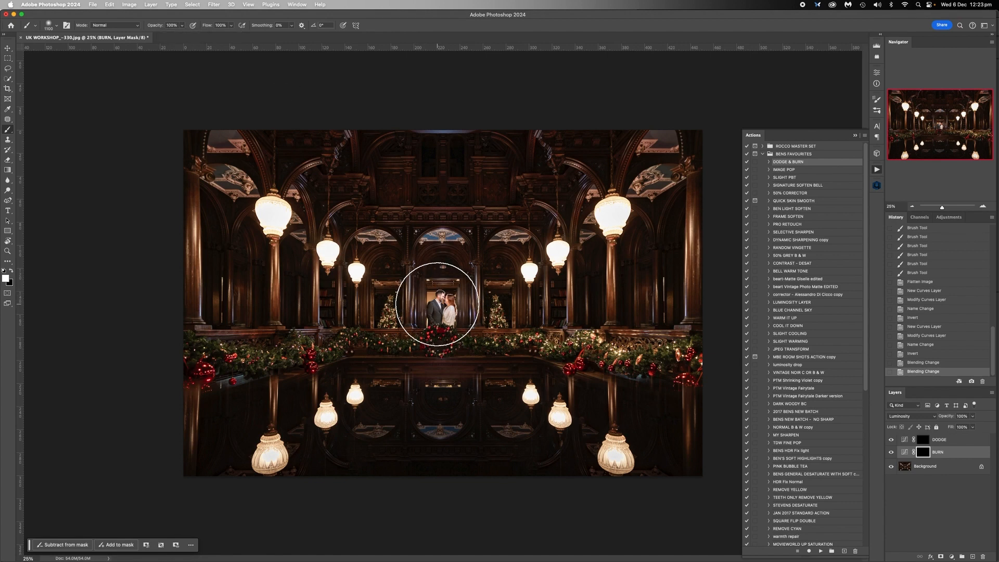
left_click(923, 440)
key("bracketright")
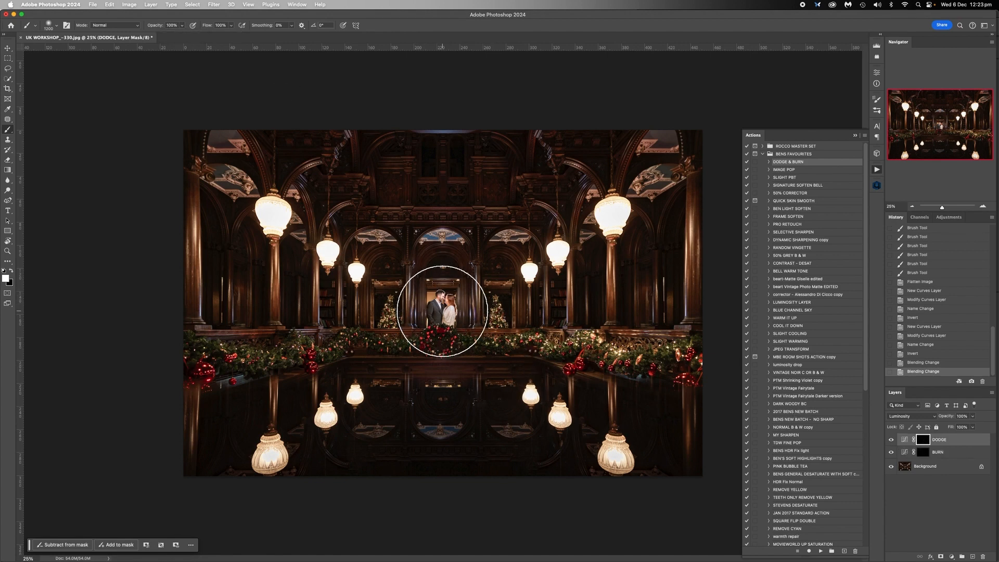
left_click(444, 308)
left_click(443, 305)
left_click(443, 304)
left_click(443, 305)
left_click(444, 305)
left_click(445, 304)
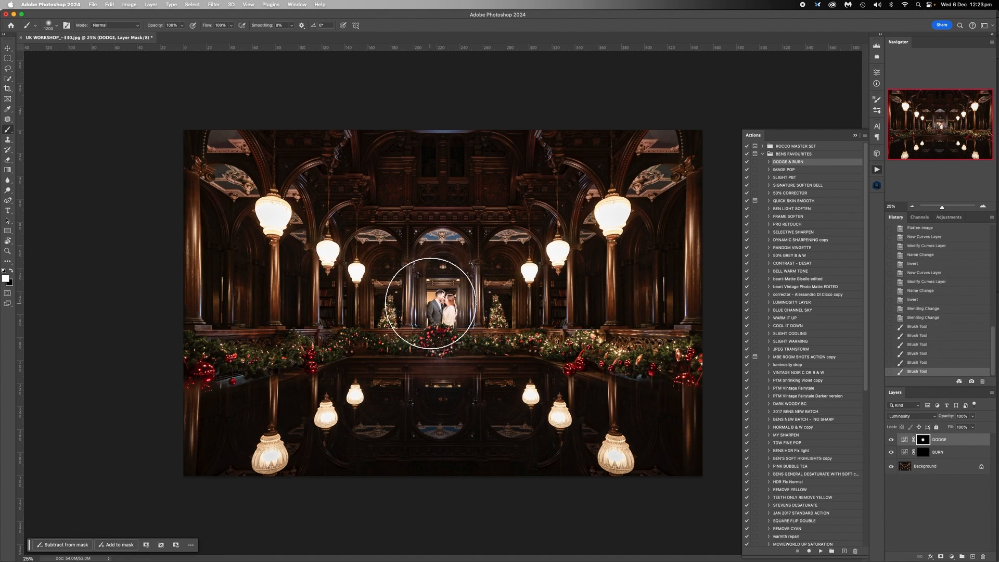
Try brightening the carved ceiling above the couple on the DODGE mask, and revert all the dodge strokes.
left_click_drag(433, 167, 482, 179)
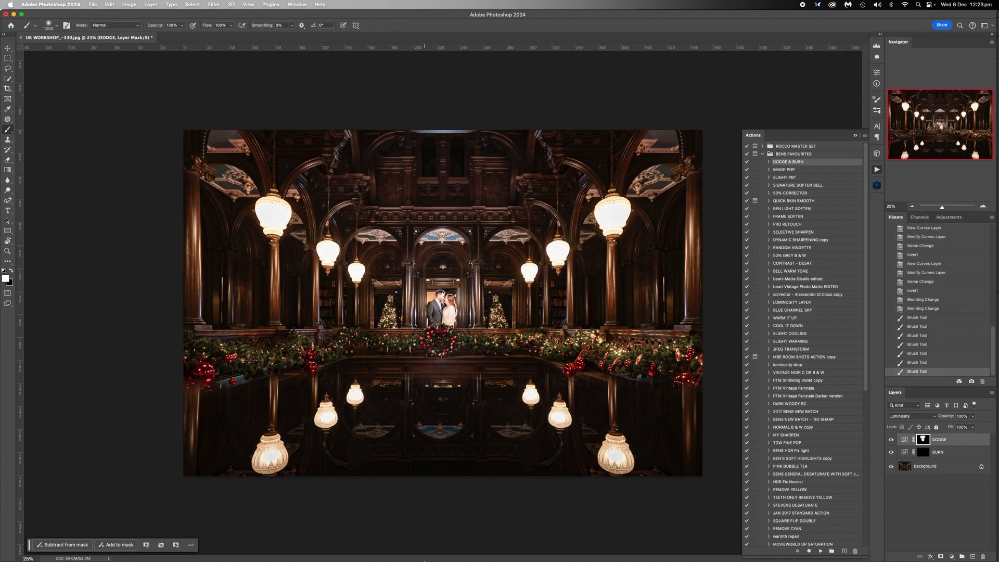
mouse_move(437, 560)
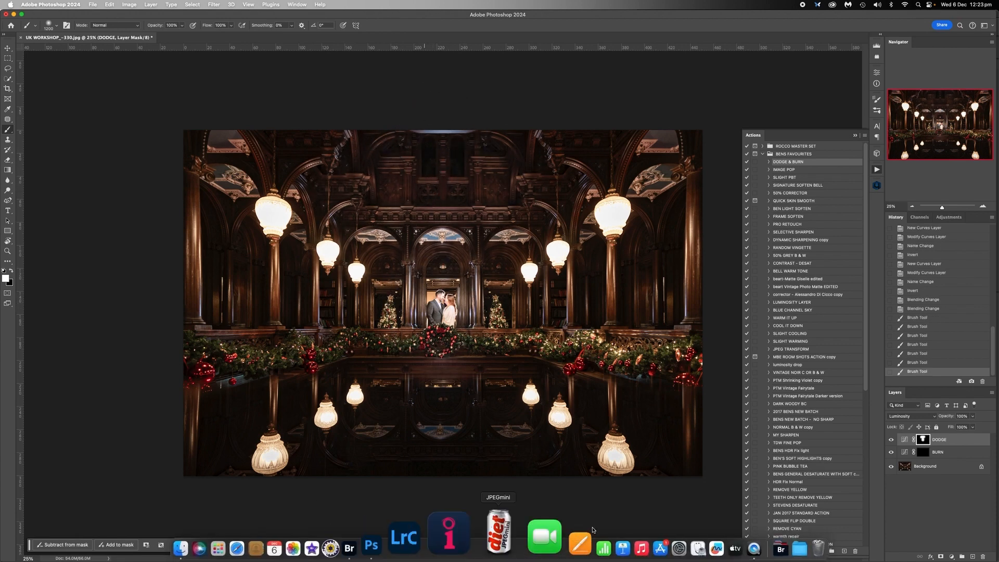
left_click(923, 309)
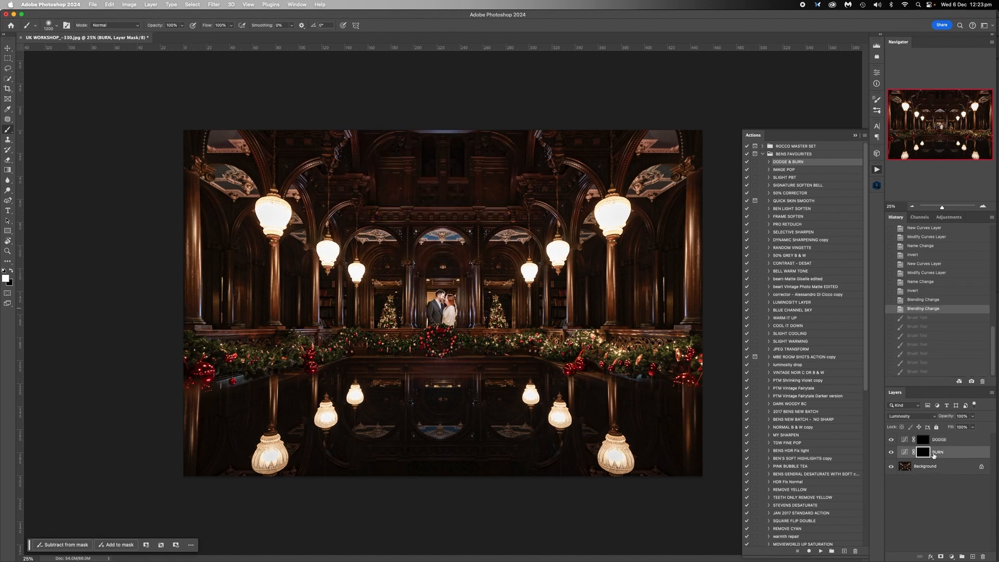
Target the BURN layer mask and set the brush opacity to 40%.
left_click(925, 441)
left_click(924, 452)
left_click(182, 25)
left_click_drag(185, 35, 165, 36)
left_click(181, 30)
left_click(181, 25)
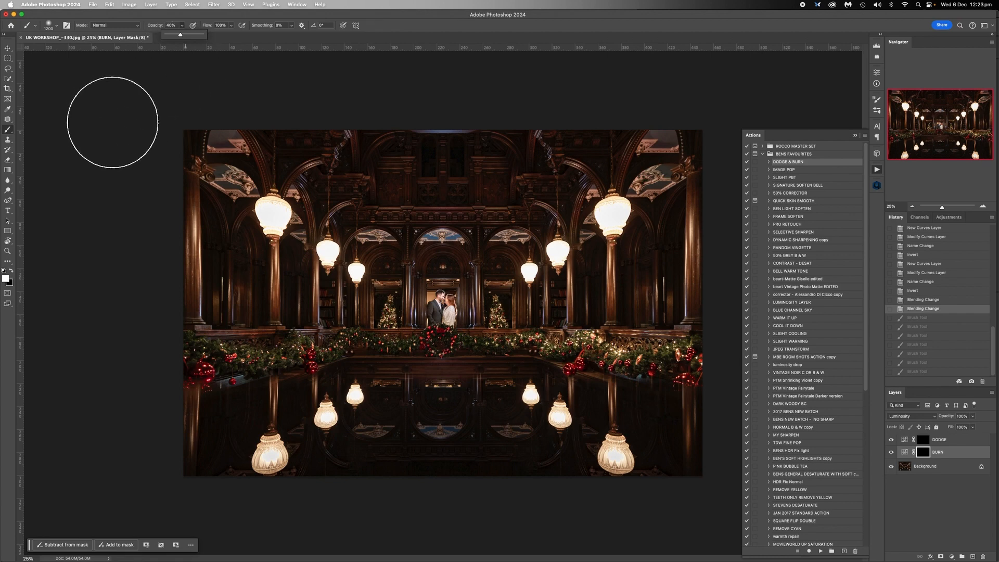
left_click(112, 122)
Shrink the brush and burn the painted ceiling panels in the photo's upper-left corner and the outer left pillar.
key("[")
key("[")
key("[")
key("[")
key("[")
key("[")
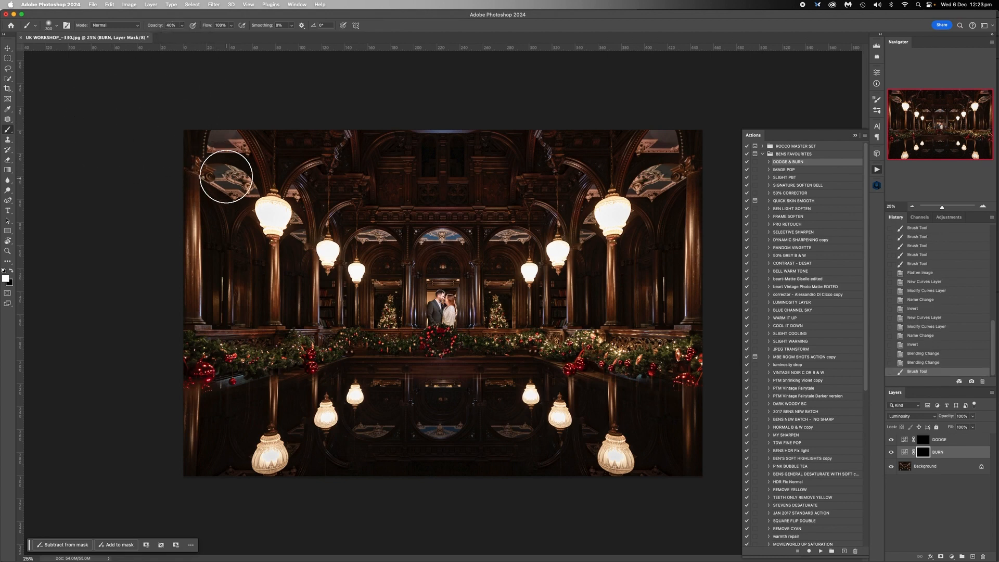
left_click(224, 128)
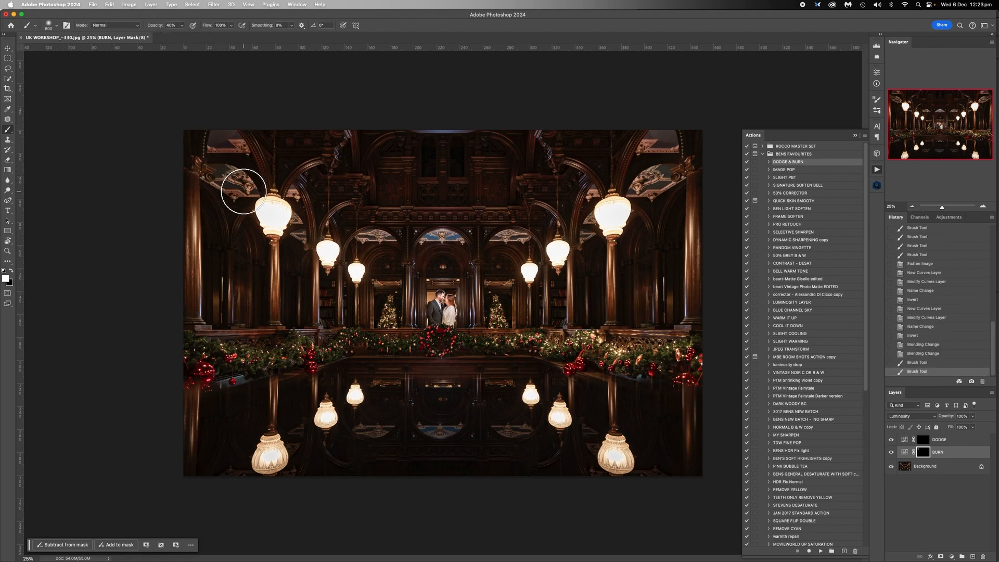
mouse_move(242, 191)
left_mouse_down()
mouse_move(195, 211)
mouse_move(188, 256)
left_mouse_up()
left_click(191, 256)
Shrink the brush further and burn the left-hand pillars beneath the lamps and the arch beside the large left lamp.
key("[")
key("[")
key("[")
key("[")
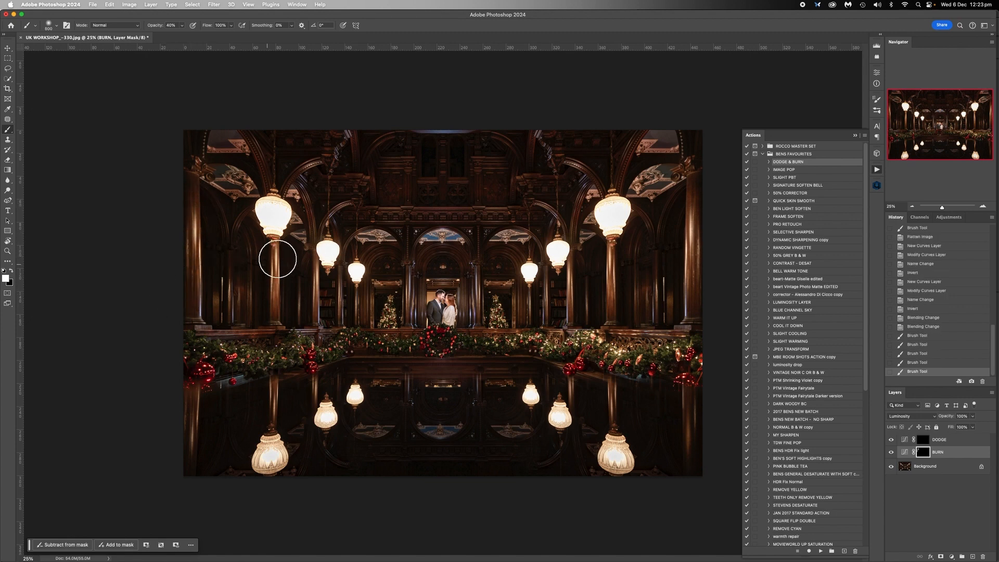
left_click_drag(271, 291, 270, 312)
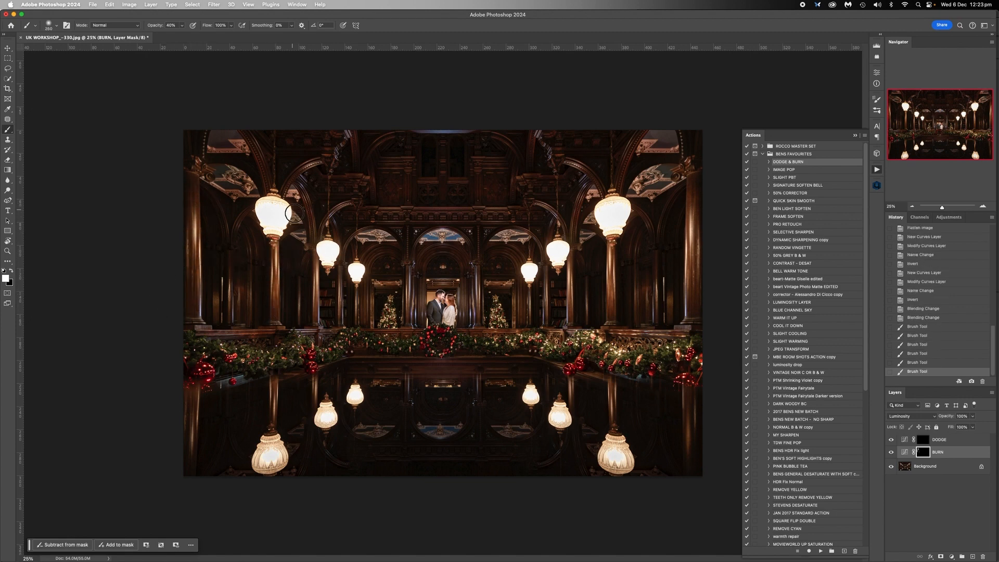
left_click(293, 194)
key("]")
left_click(301, 237)
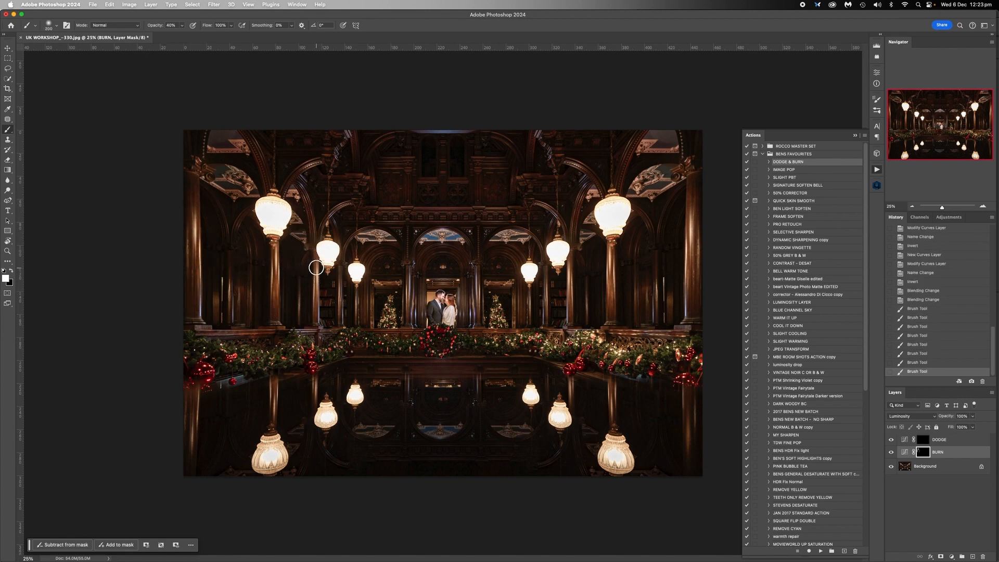
left_click_drag(316, 267, 316, 322)
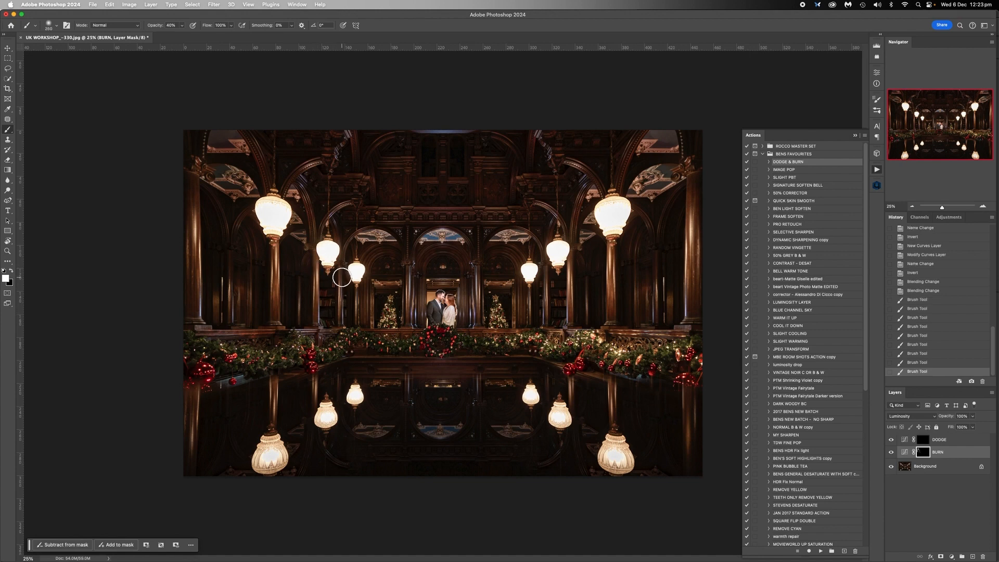
Enlarge the brush to 300 and burn the three hanging lamps on the left half of the room.
key("bracketright")
key("bracketright")
key("bracketright")
key("bracketright")
key("bracketright")
left_click(271, 218)
left_click(328, 253)
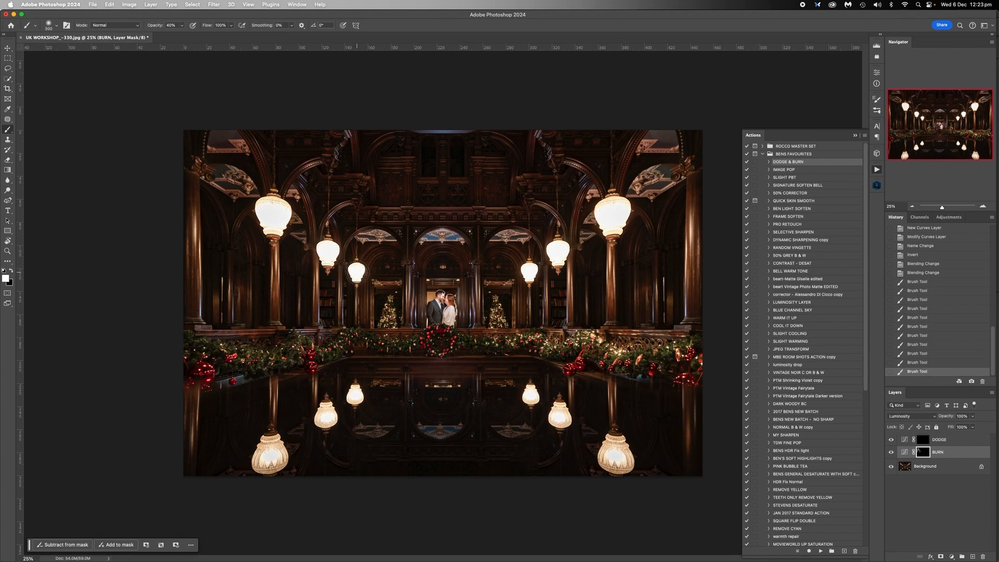
left_click(356, 272)
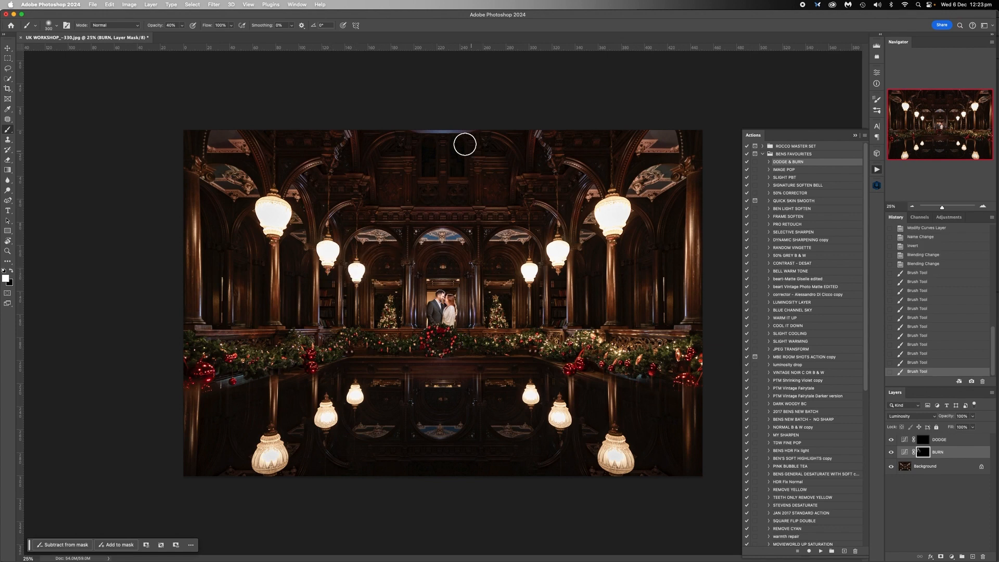
Burn the bright bluish strip along the top centre edge of the ceiling.
mouse_move(470, 127)
left_mouse_down()
mouse_move(411, 120)
mouse_move(463, 117)
left_mouse_up()
mouse_move(465, 115)
left_mouse_down()
mouse_move(442, 128)
mouse_move(435, 118)
left_mouse_up()
mouse_move(436, 117)
left_mouse_down()
mouse_move(464, 116)
mouse_move(431, 123)
left_mouse_up()
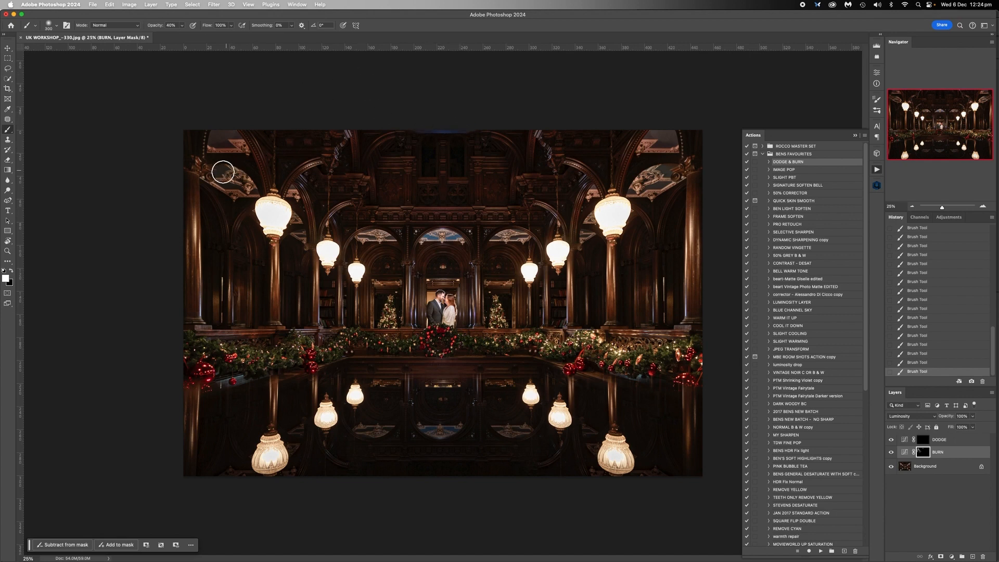
Enlarge the brush to 600 and burn the painted ceiling panels and arch around the photo's upper-right corner.
key("bracketright")
key("bracketright")
key("bracketright")
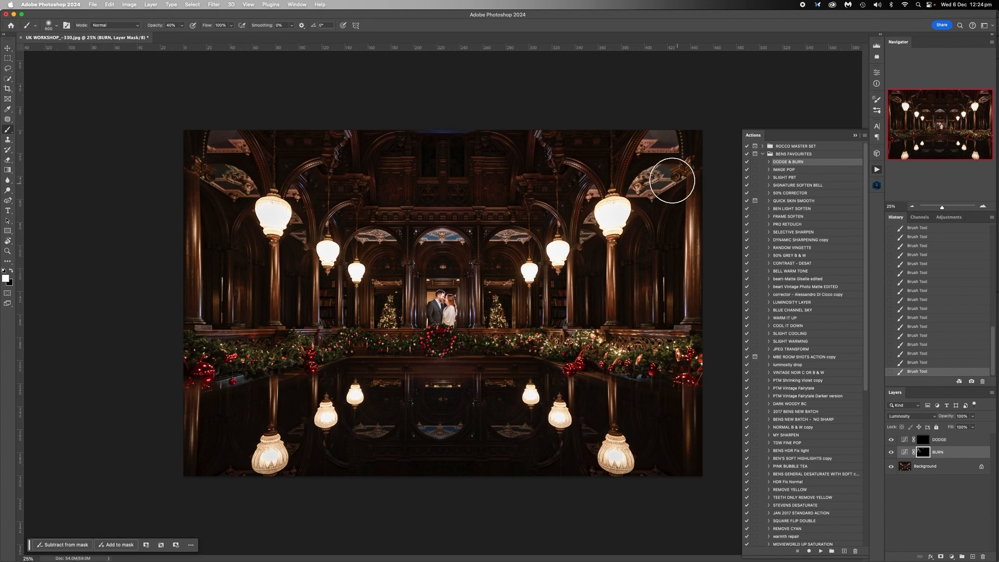
left_click_drag(654, 131, 664, 143)
left_click(659, 177)
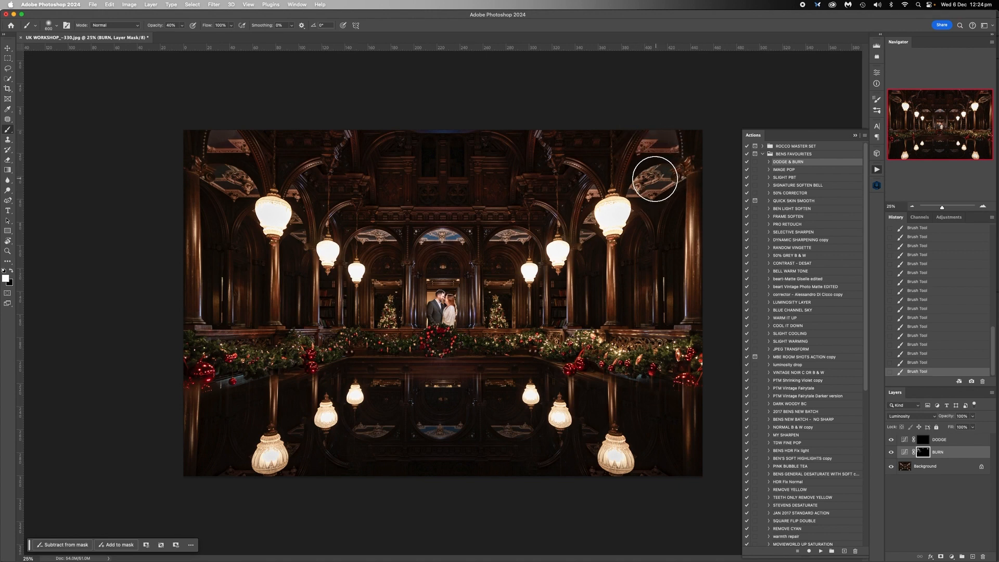
left_click(655, 181)
left_click(594, 194)
Shrink the brush and burn the right-hand pillars beneath the large and middle lamps.
key("bracketleft")
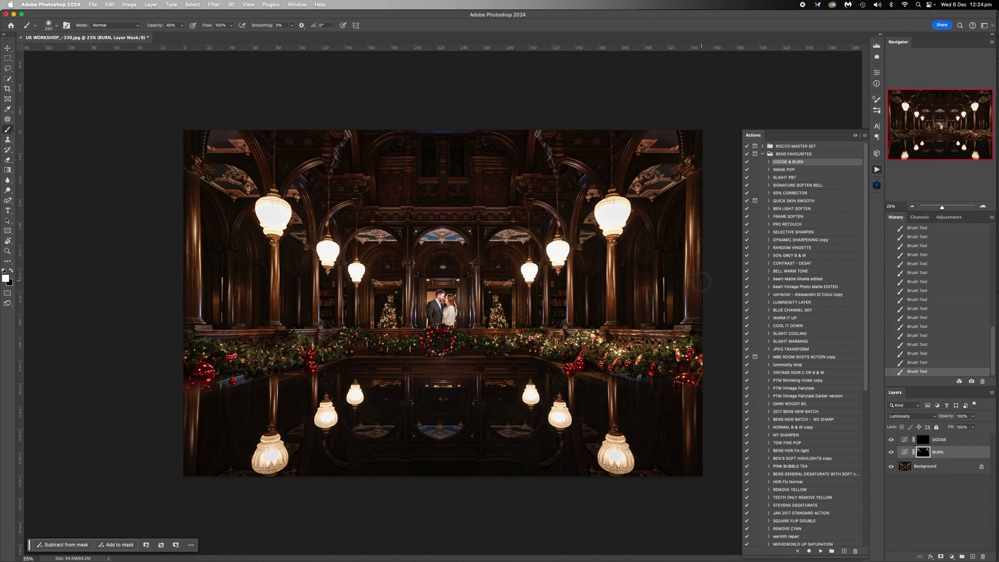
left_click_drag(611, 251, 613, 314)
left_click_drag(571, 270, 572, 319)
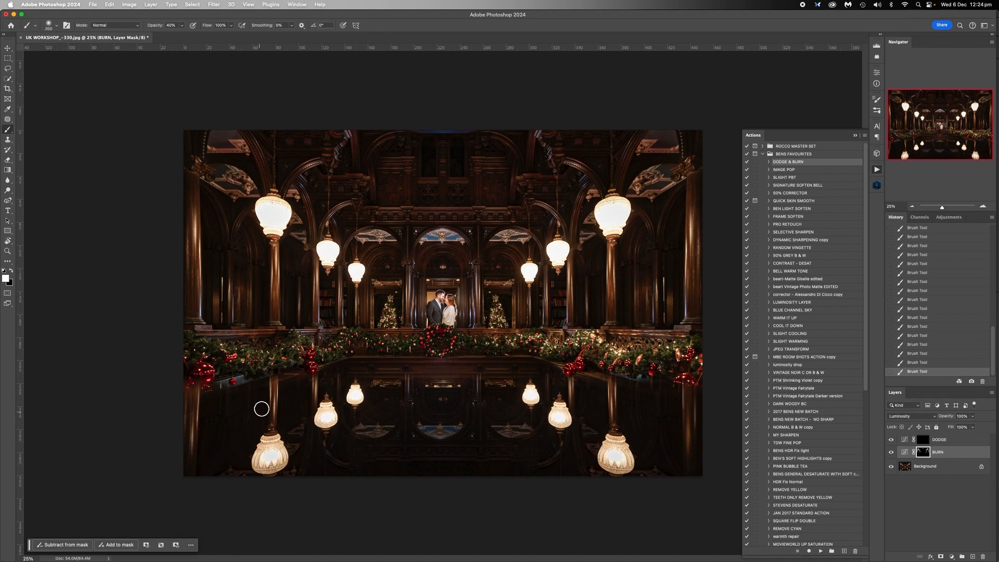
Enlarge the brush to 800 and burn the dark tabletop below the garland and wreath.
key("bracketright")
key("bracketright")
key("bracketright")
key("bracketright")
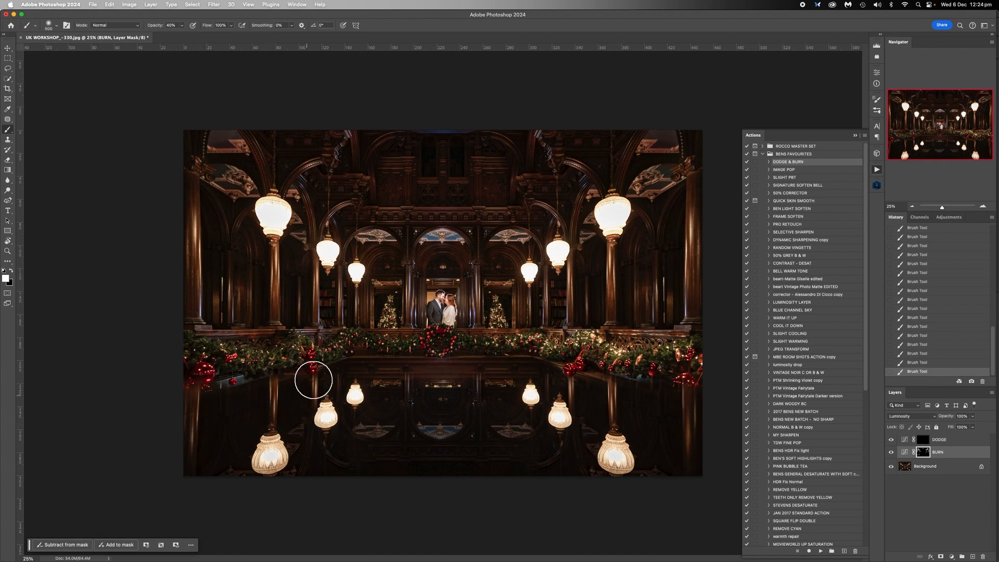
key("bracketright")
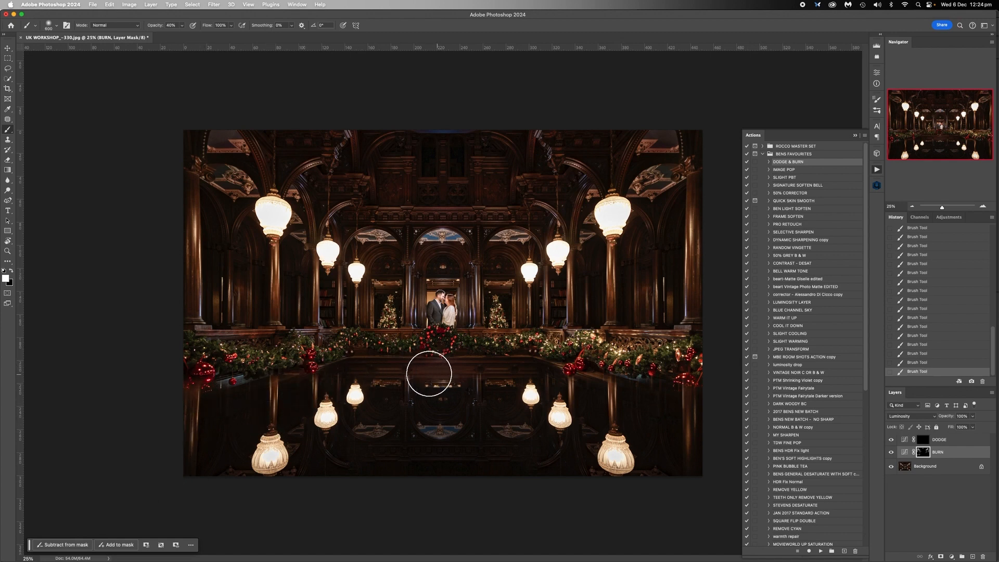
key("bracketright")
key("bracketright")
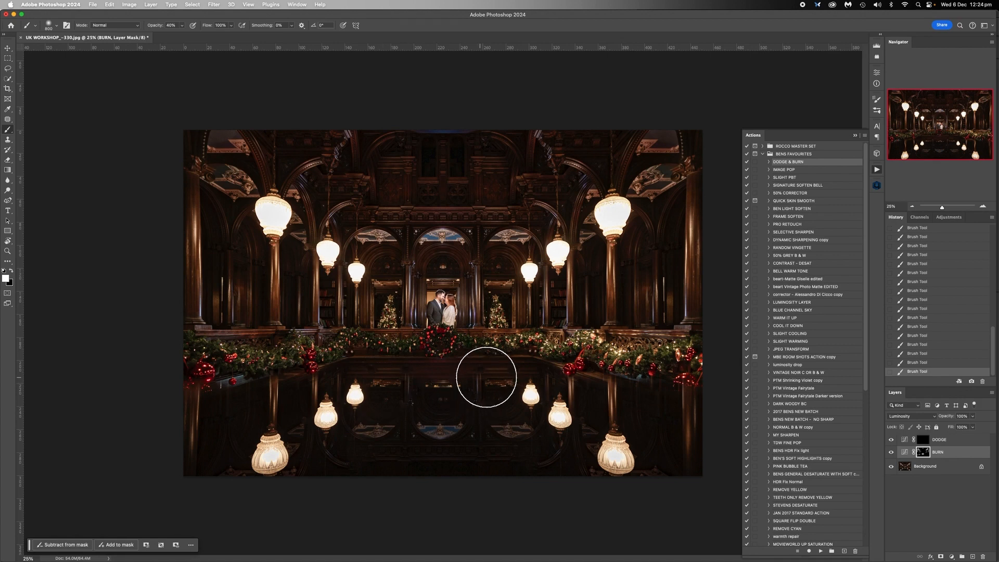
Burn the pillar reflections and the surroundings of the small lamp reflections on the tabletop, using brush sizes 250 and 500.
key("bracketleft")
key("bracketleft")
key("bracketleft")
key("bracketleft")
key("bracketleft")
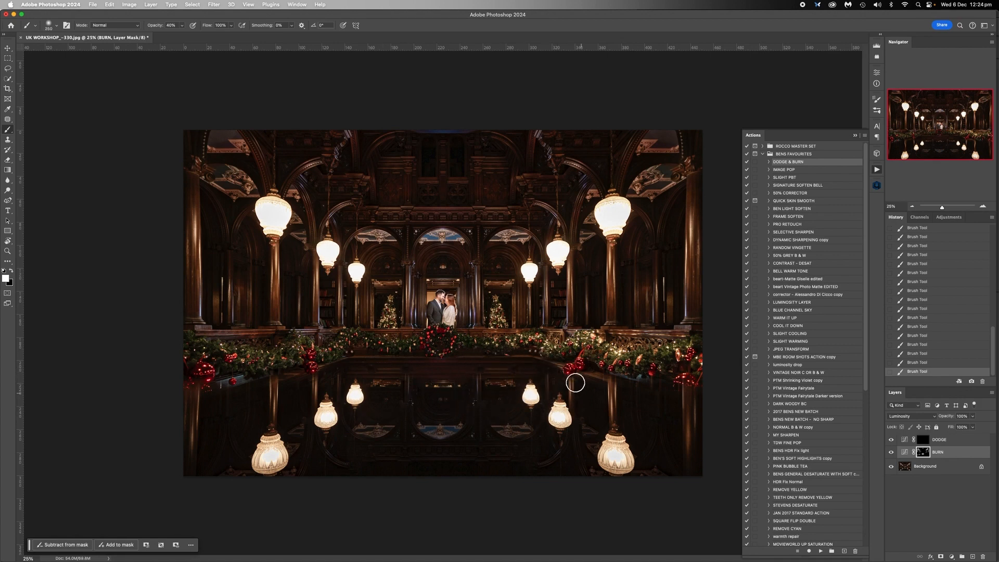
key("bracketright")
key("bracketright")
key("bracketright")
key("bracketright")
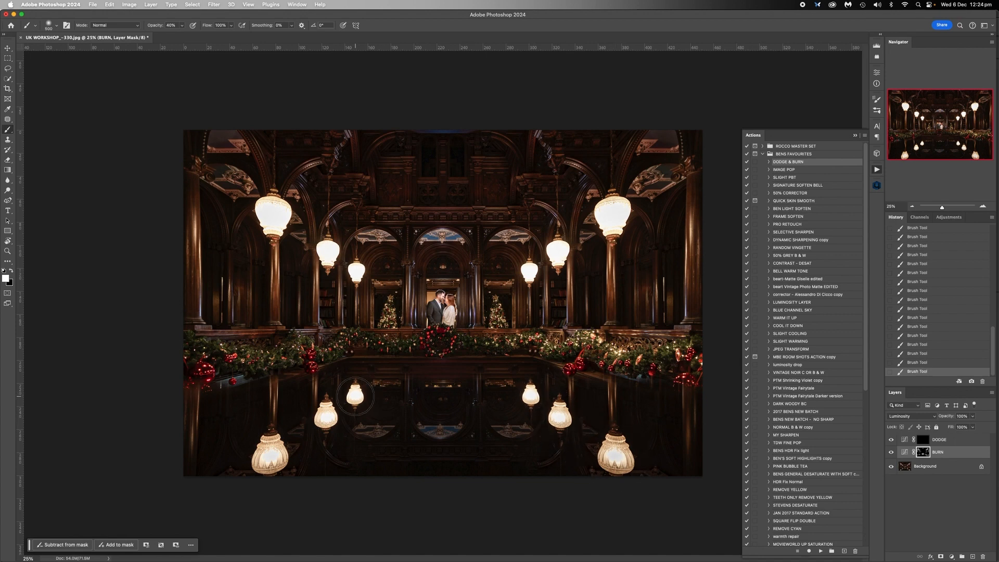
Enlarge the brush to 900 and burn the tabletop along the photo's lower edge.
key("bracketright")
key("bracketright")
key("bracketright")
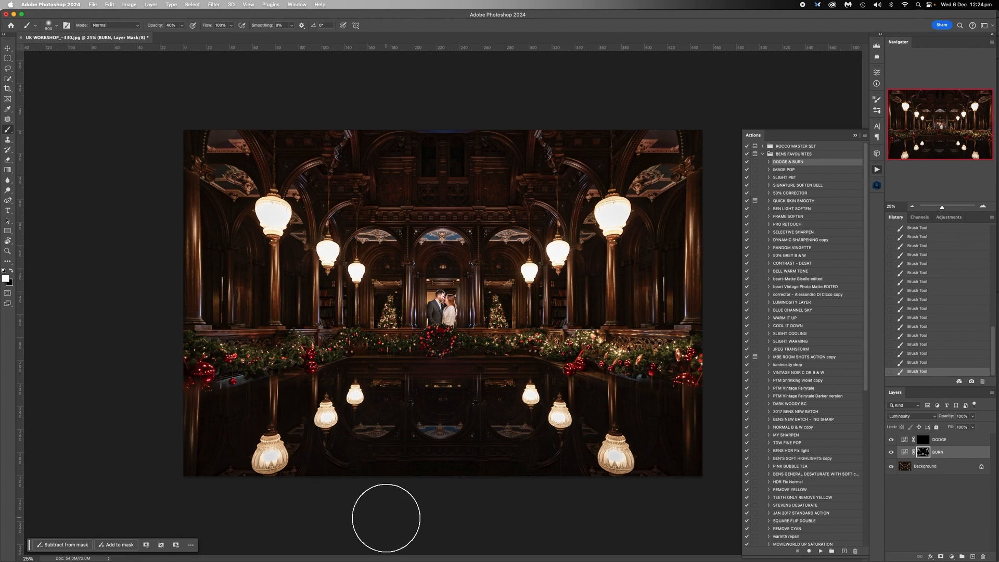
Shrink the brush to 300 and burn the faint painted-panel reflection beside the left-hand lamp reflections.
key("bracketleft")
key("bracketleft")
key("bracketleft")
key("bracketleft")
key("bracketleft")
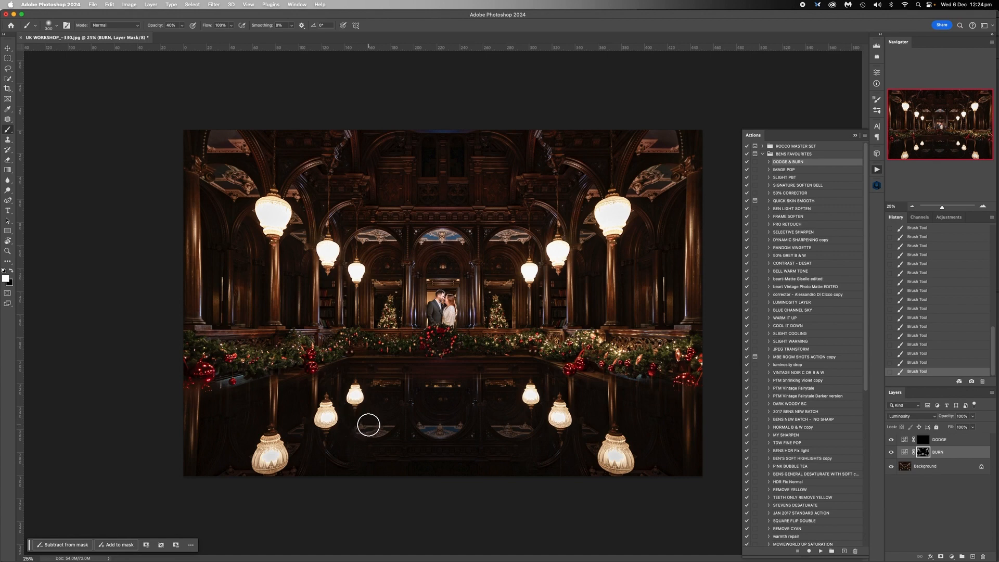
Enlarge the brush to 1000 and burn the central reflections at the front of the tabletop.
key("bracketright")
key("bracketright")
key("bracketright")
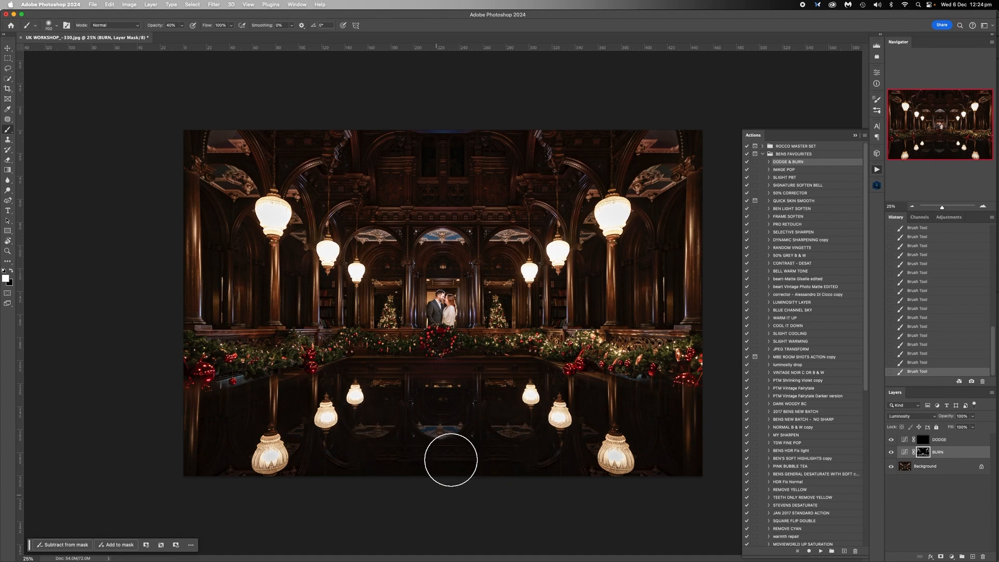
key("bracketright")
key("bracketright")
key("bracketright")
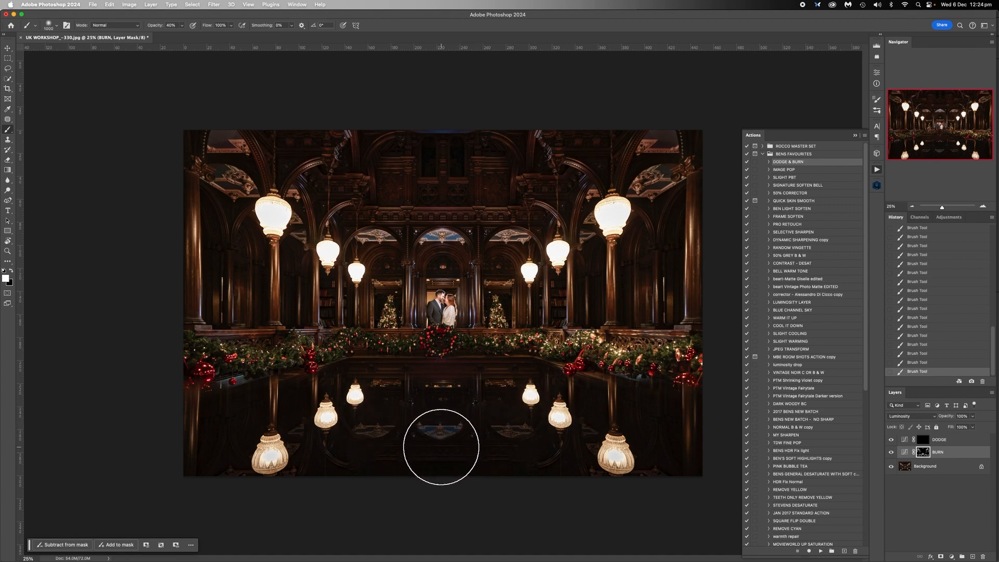
mouse_move(446, 560)
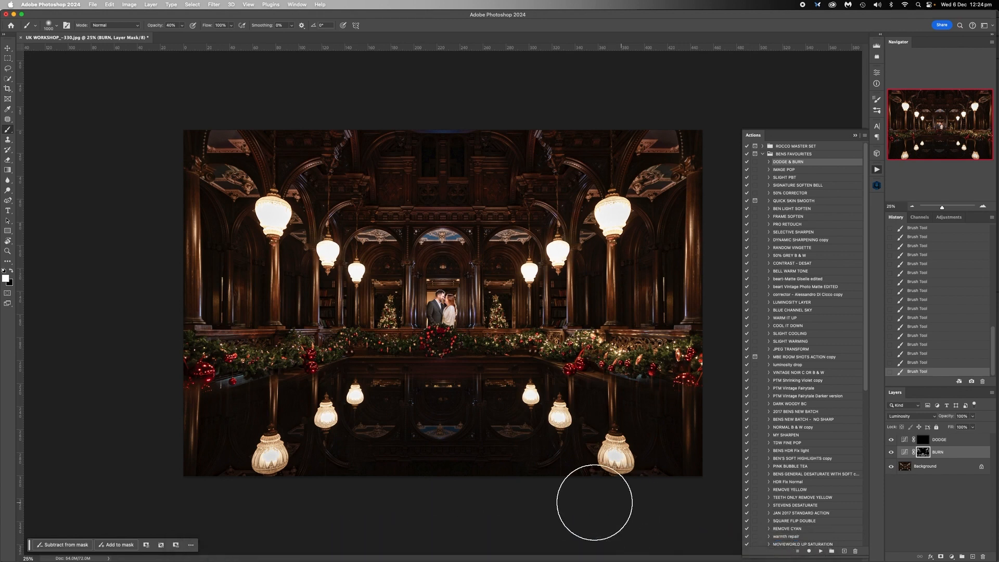
key("x")
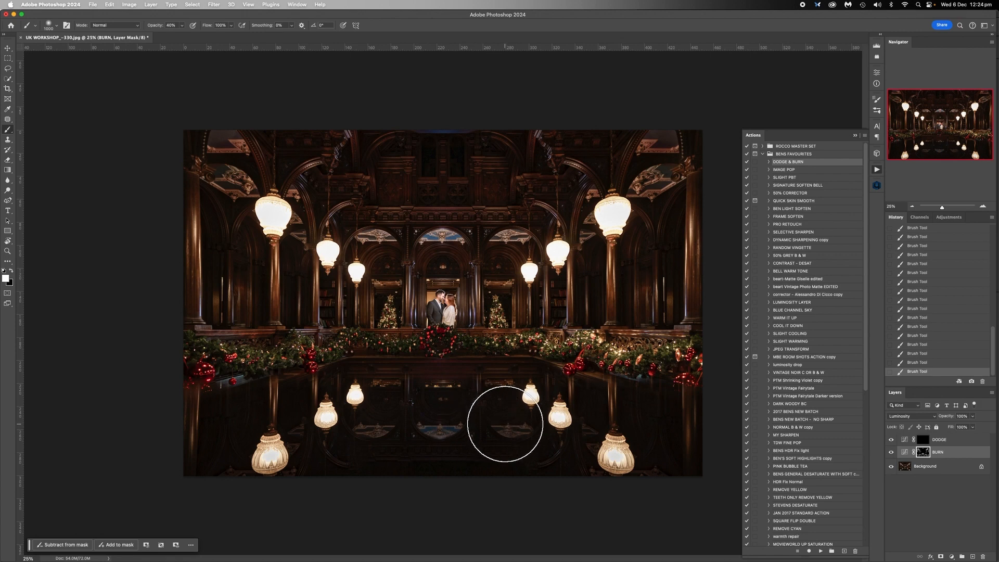
key("bracketleft")
key("bracketleft")
key("bracketleft")
key("bracketleft")
key("bracketleft")
key("bracketleft")
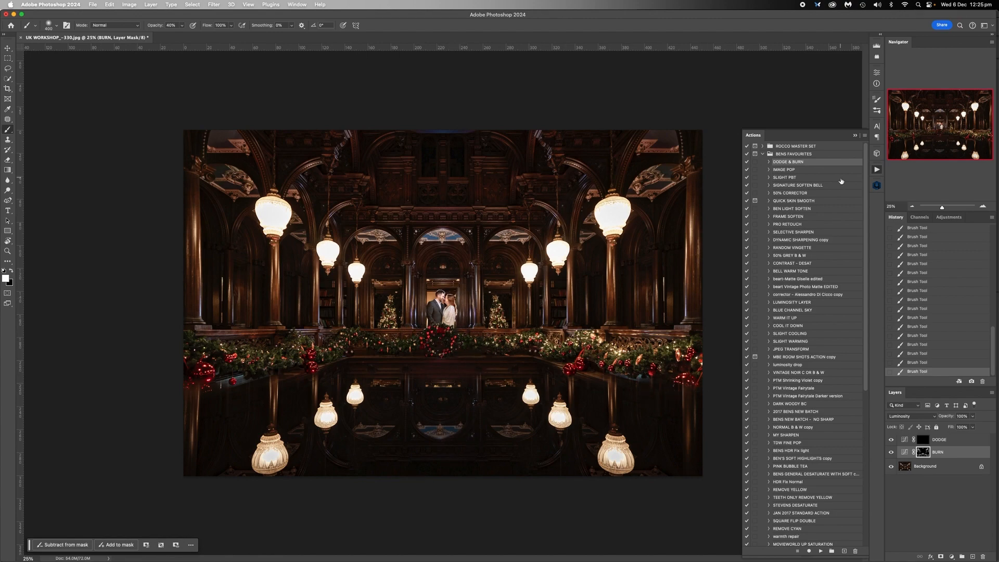
Burn the shiny pillar just left of the couple from its base up to the capital with a small brush.
left_click(983, 206)
left_click(984, 207)
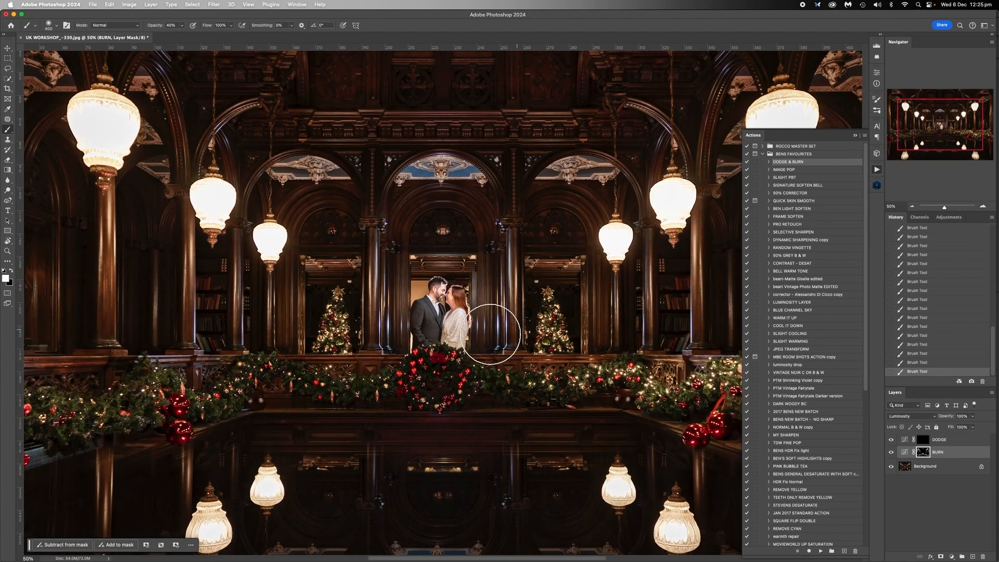
key("bracketright")
key("bracketright")
key("bracketright")
key("bracketleft")
key("bracketleft")
key("bracketleft")
key("bracketleft")
key("bracketleft")
key("bracketleft")
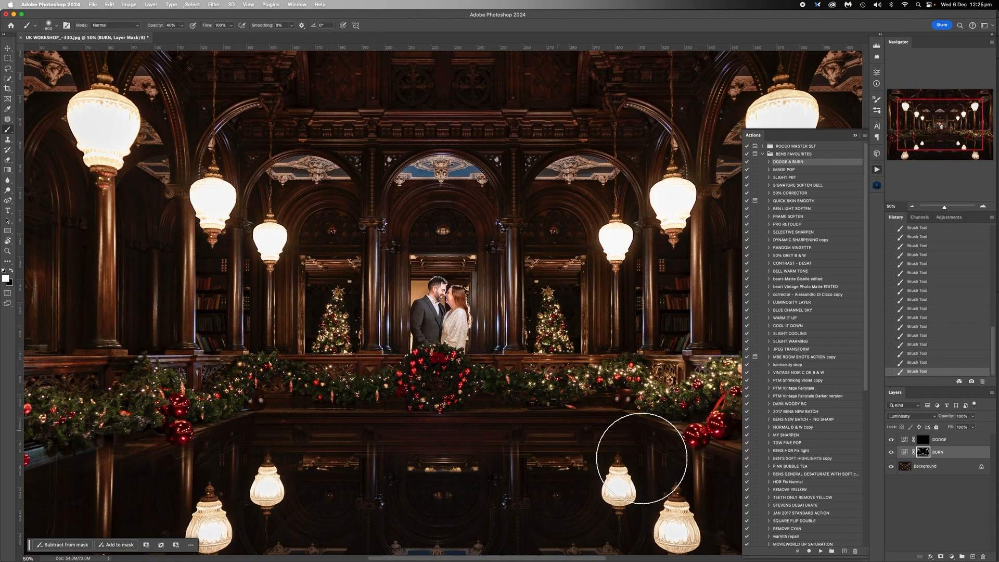
key("bracketleft")
key("bracketleft")
left_click_drag(372, 341, 374, 239)
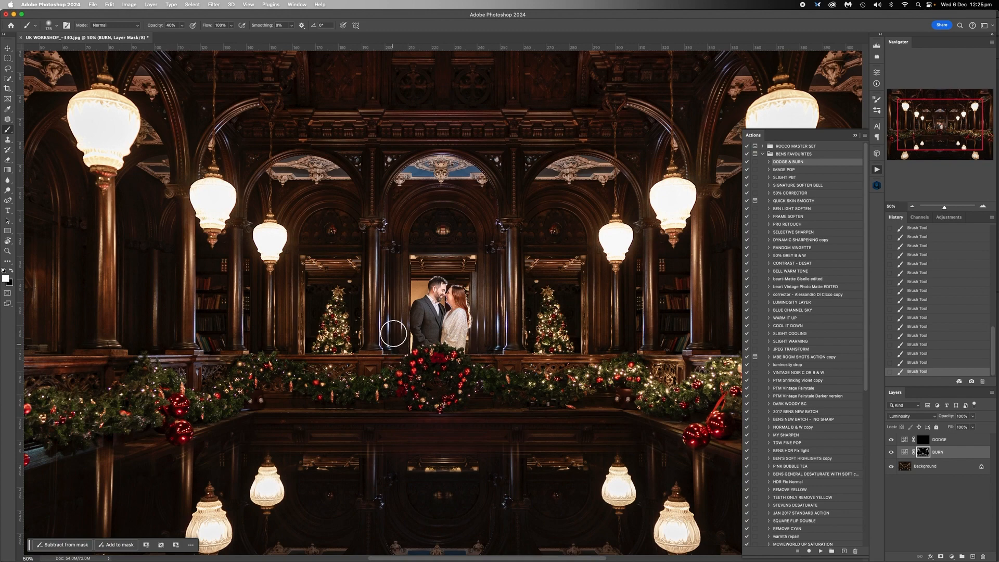
Burn the door frame and the shiny pillar just right of the couple.
key("bracketright")
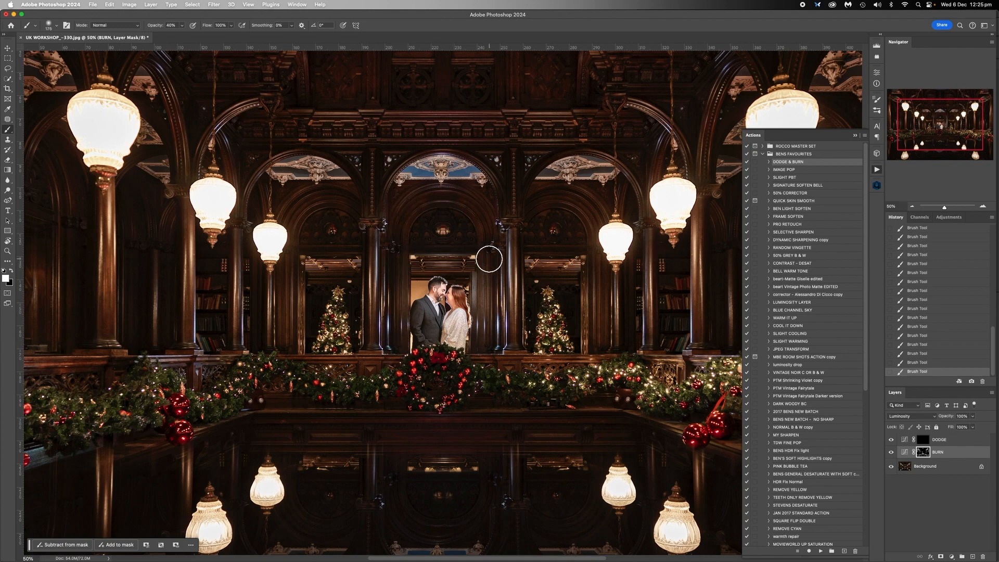
mouse_move(487, 275)
left_mouse_down()
mouse_move(493, 303)
mouse_move(488, 276)
left_mouse_up()
left_click_drag(510, 343, 511, 241)
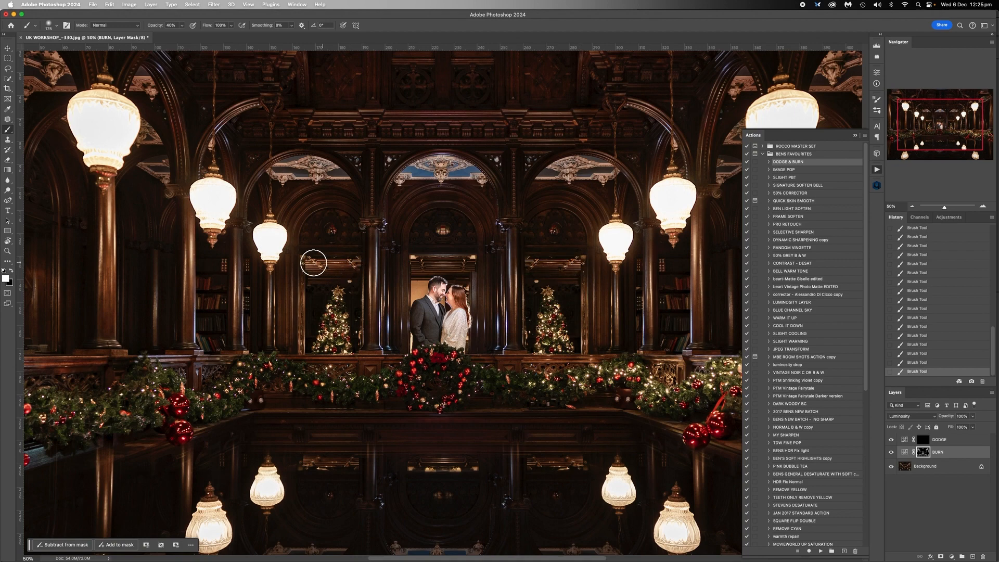
Enlarge the brush and burn the gilded beams and dark openings above the two Christmas trees.
key("bracketright")
key("bracketright")
key("bracketright")
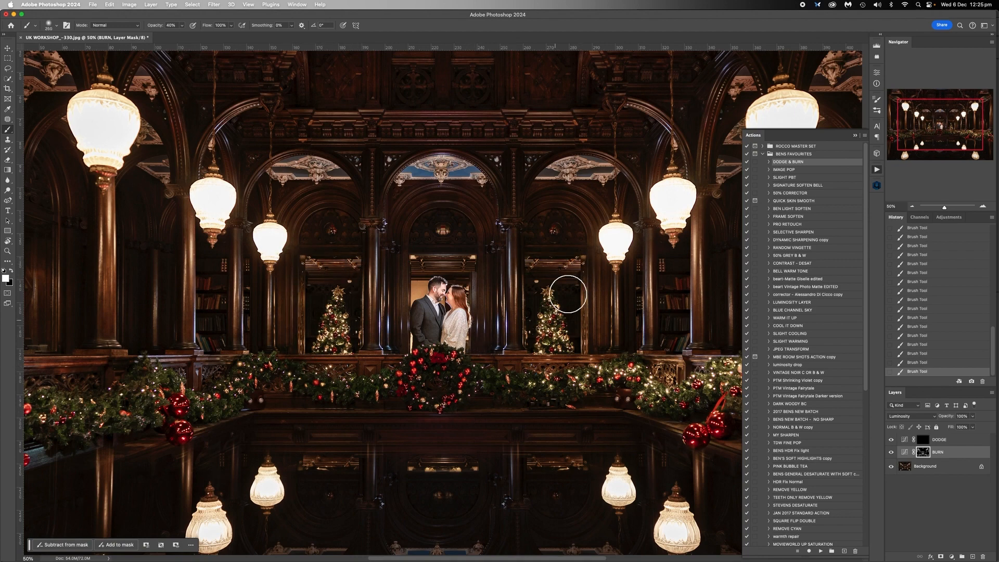
key("bracketright")
key("bracketright")
key("bracketright")
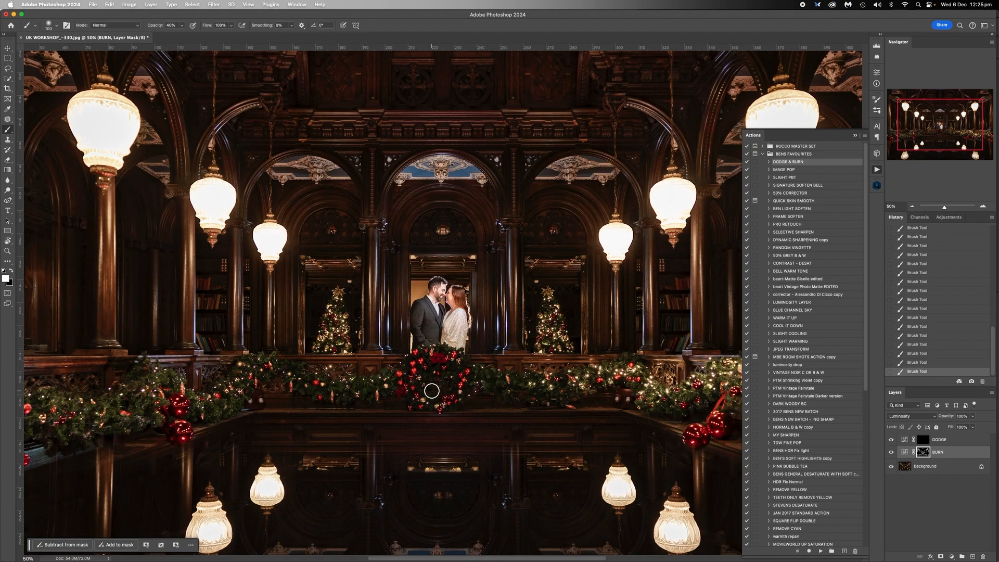
Burn the dark centre of the red wreath below the couple.
key("bracketright")
key("bracketright")
mouse_move(430, 385)
left_mouse_down()
mouse_move(421, 370)
mouse_move(424, 379)
mouse_move(442, 375)
mouse_move(435, 382)
left_mouse_up()
Switch to the DODGE layer mask and brighten the red wreath below the couple.
left_click(923, 440)
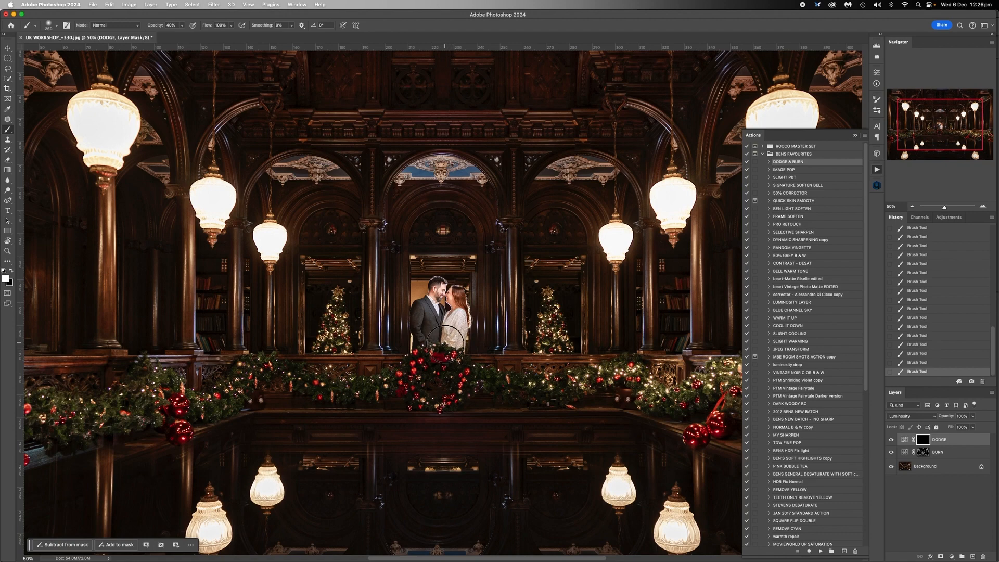
key("bracketright")
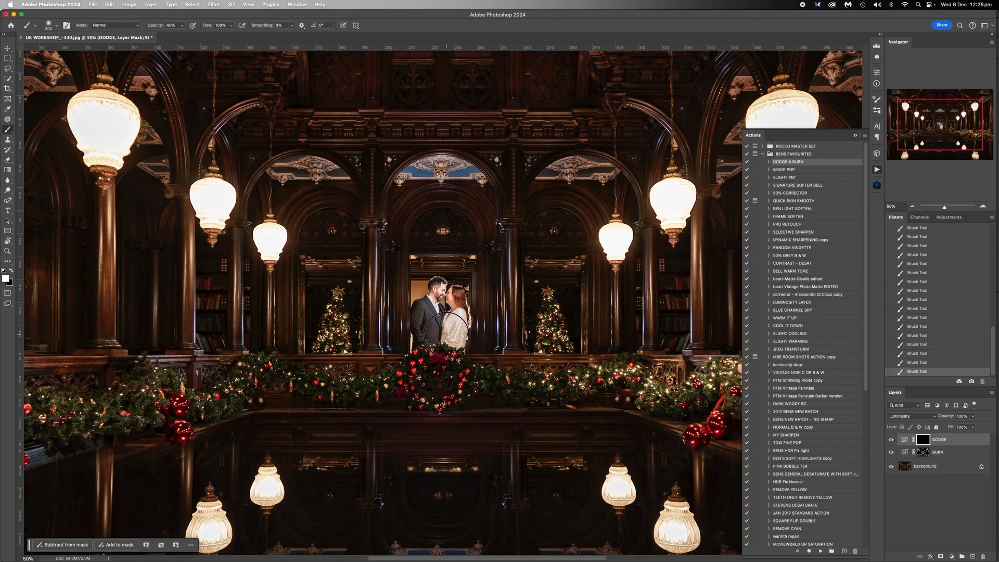
key("bracketleft")
mouse_move(431, 360)
left_mouse_down()
mouse_move(407, 389)
mouse_move(425, 402)
mouse_move(450, 395)
mouse_move(453, 372)
mouse_move(432, 363)
mouse_move(468, 387)
mouse_move(445, 400)
mouse_move(418, 377)
mouse_move(449, 370)
mouse_move(455, 392)
mouse_move(430, 371)
left_mouse_up()
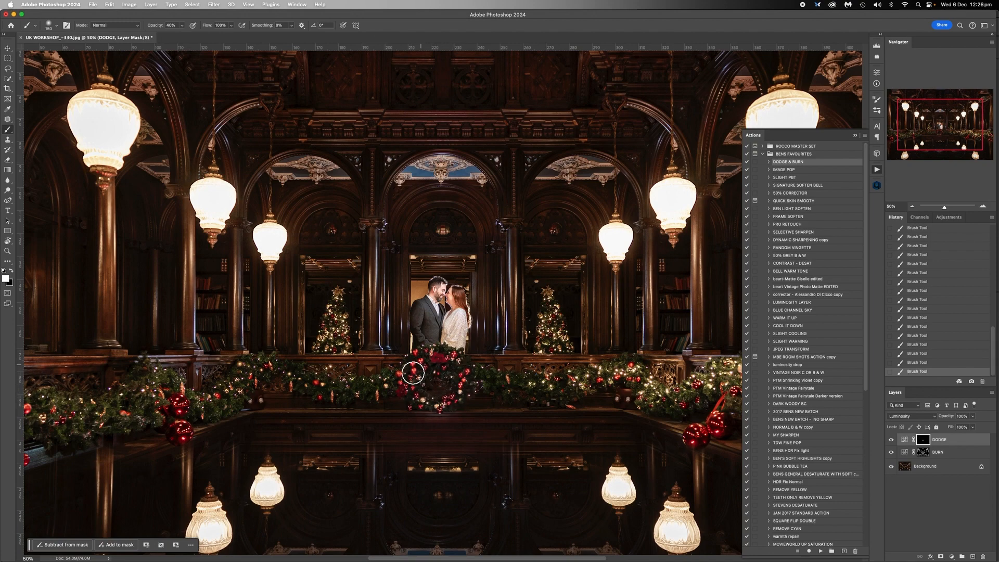
Dodge the garland lights and baubles on both sides of the wreath.
key("bracketright")
key("bracketright")
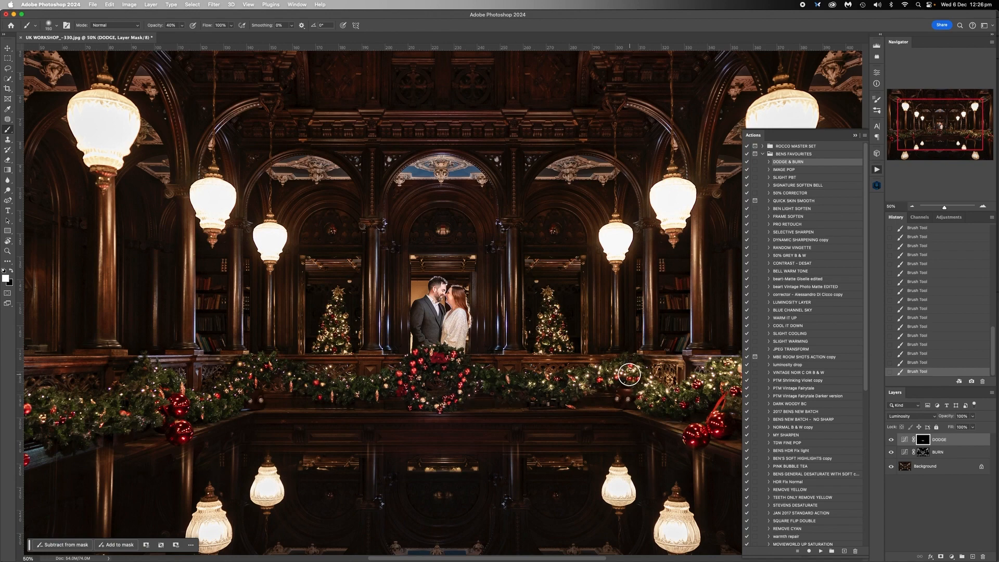
key("bracketleft")
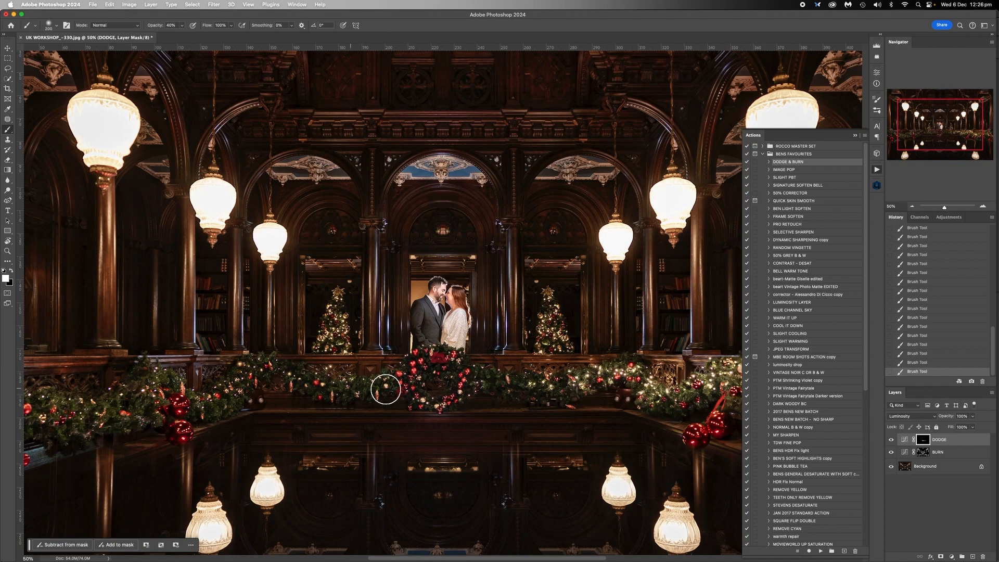
Adjust the brush size and dodge the lights on the Christmas trees beside the couple.
key("bracketright")
key("bracketright")
key("bracketright")
key("bracketright")
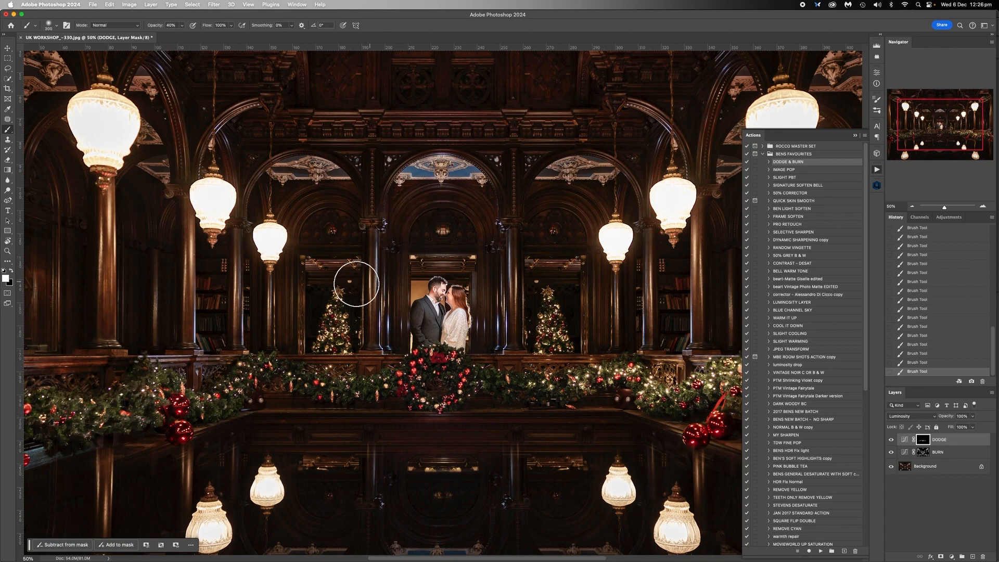
key("bracketleft")
key("bracketleft")
key("bracketleft")
key("bracketleft")
Ready the Clone Stamp on the Background layer for the small white fixture above the right-hand Christmas tree.
left_click(928, 467)
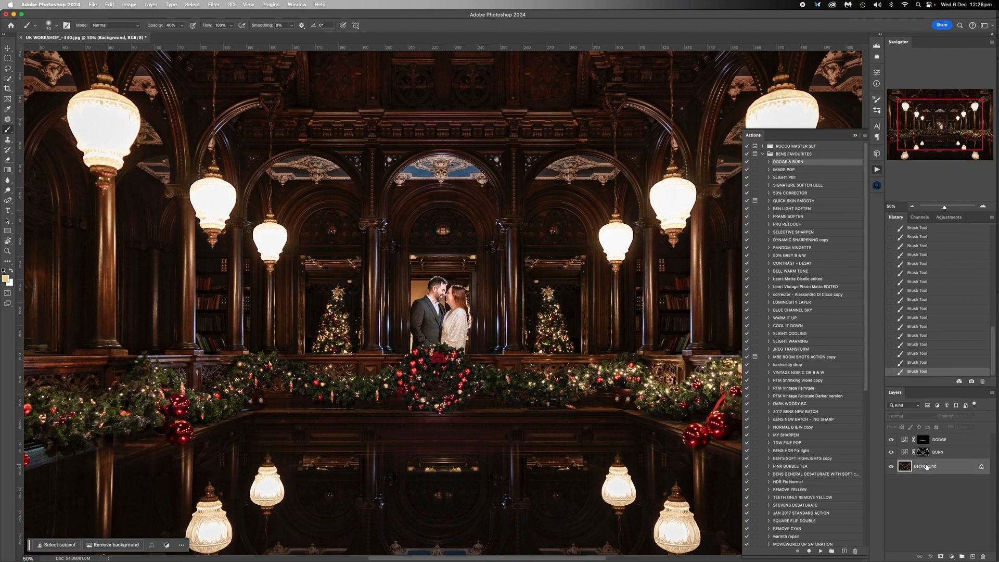
left_click(984, 206)
left_click(983, 206)
left_click(984, 207)
left_click(984, 206)
left_click(984, 206)
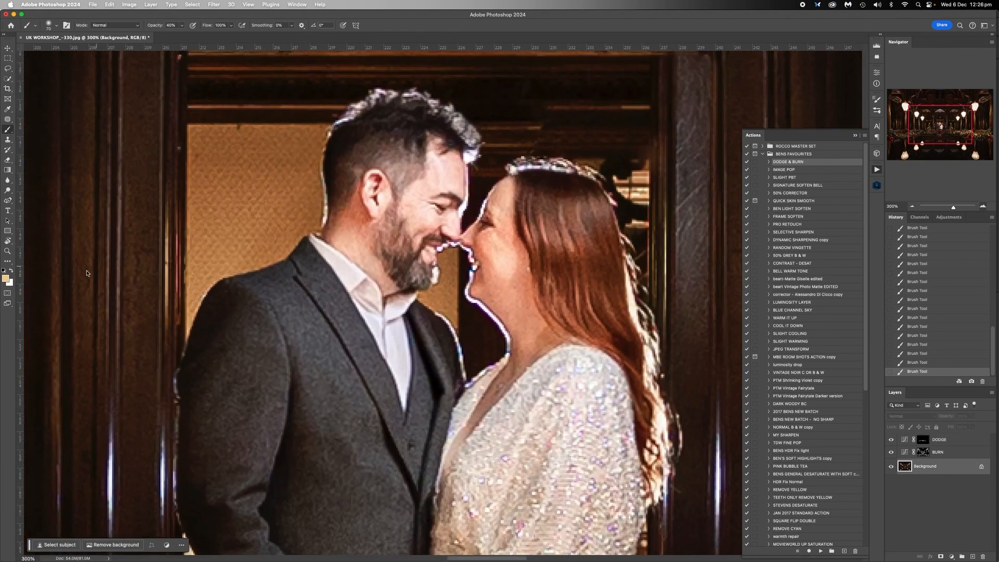
scroll(502, 190, "right", 8)
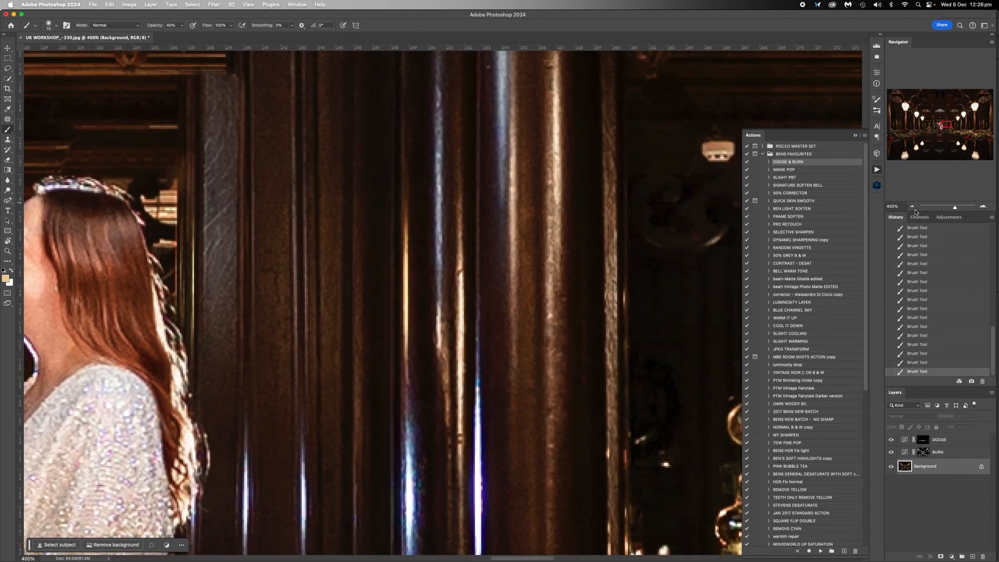
left_click(914, 207)
left_click(914, 207)
scroll(541, 212, "right", 2)
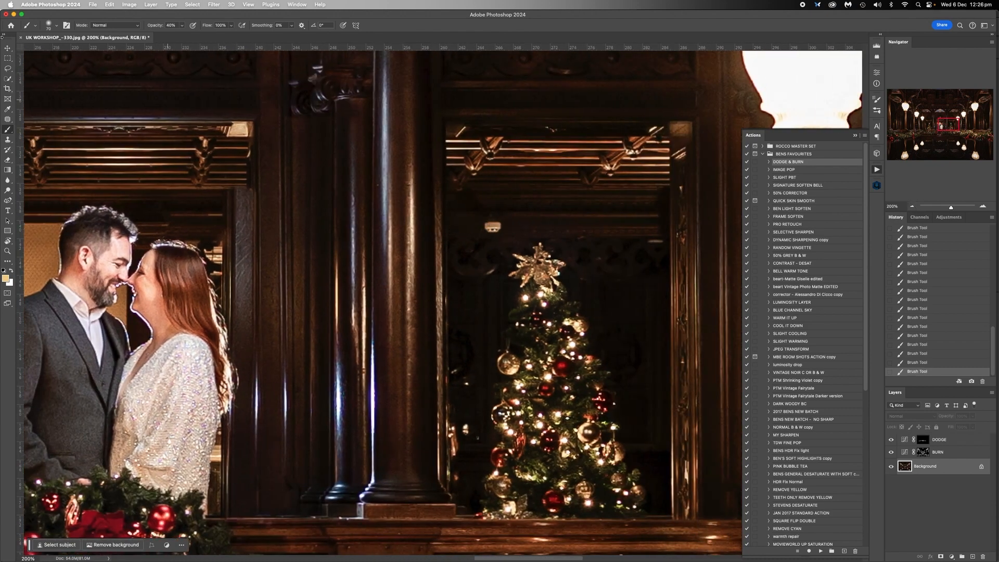
left_click(7, 140)
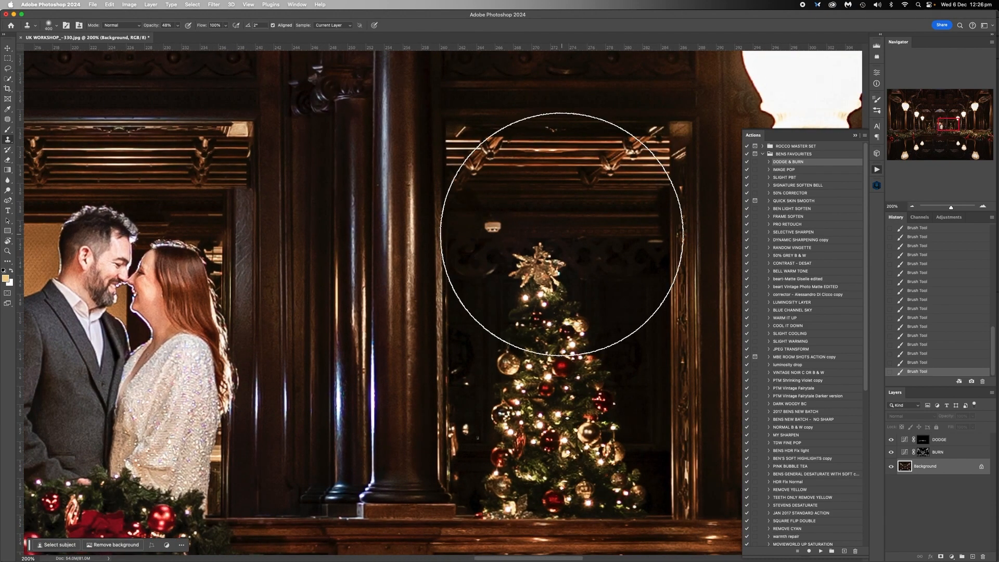
Shrink the Clone Stamp brush and clone dark wall over the small white fixture above the right-hand Christmas tree.
left_click(562, 234)
key("super+z")
key("bracketleft")
key("bracketleft")
key("bracketleft")
key("bracketleft")
key("bracketleft")
key("bracketleft")
key("bracketleft")
key("bracketleft")
key("bracketleft")
key("bracketleft")
key("bracketleft")
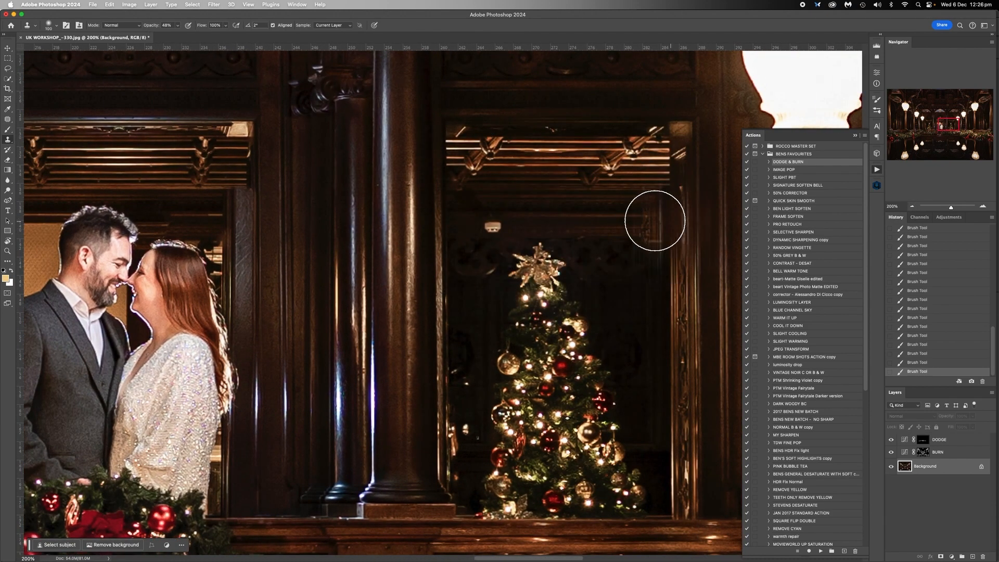
key("bracketleft")
key("bracketleft")
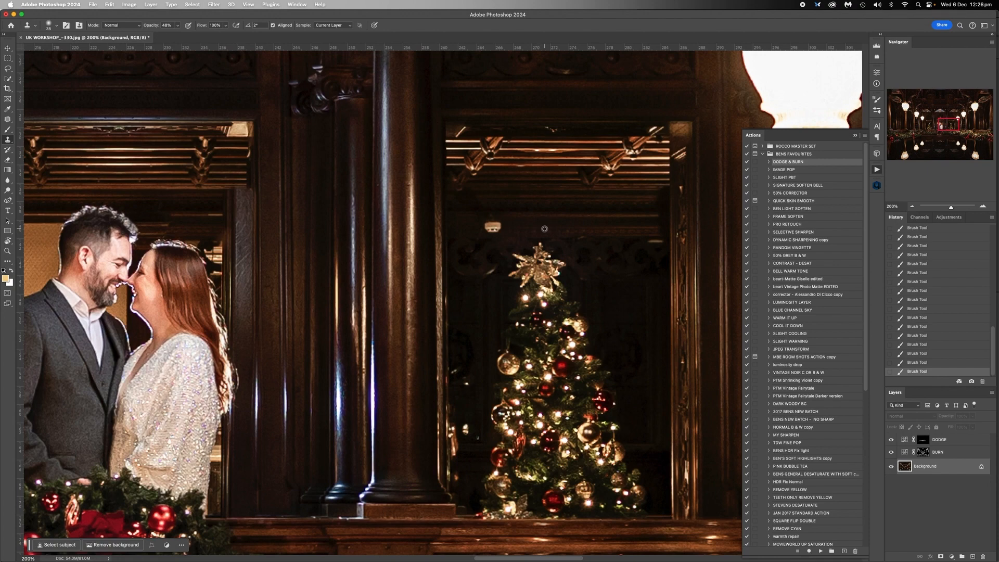
left_click(497, 226)
left_click(493, 225)
left_click(489, 226)
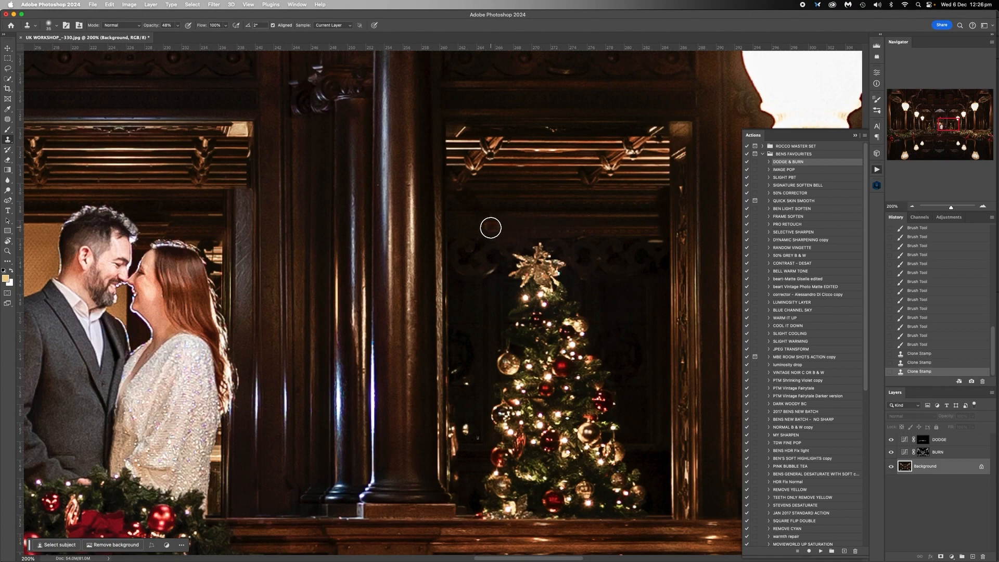
Set the Clone Stamp opacity to 100% and clone dark wall over the remaining fixture above the right-hand Christmas tree.
left_click(179, 26)
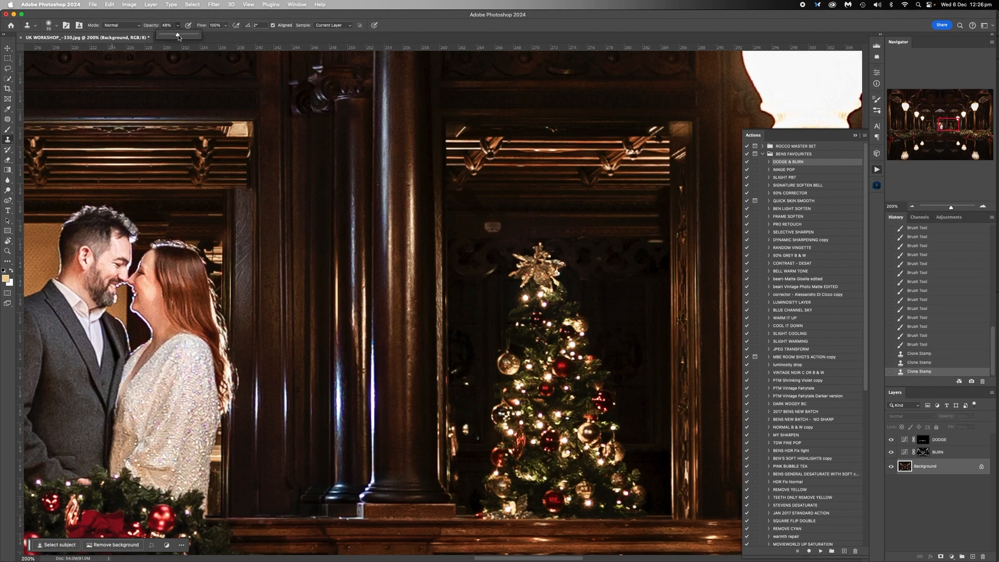
left_click(524, 227, "alt")
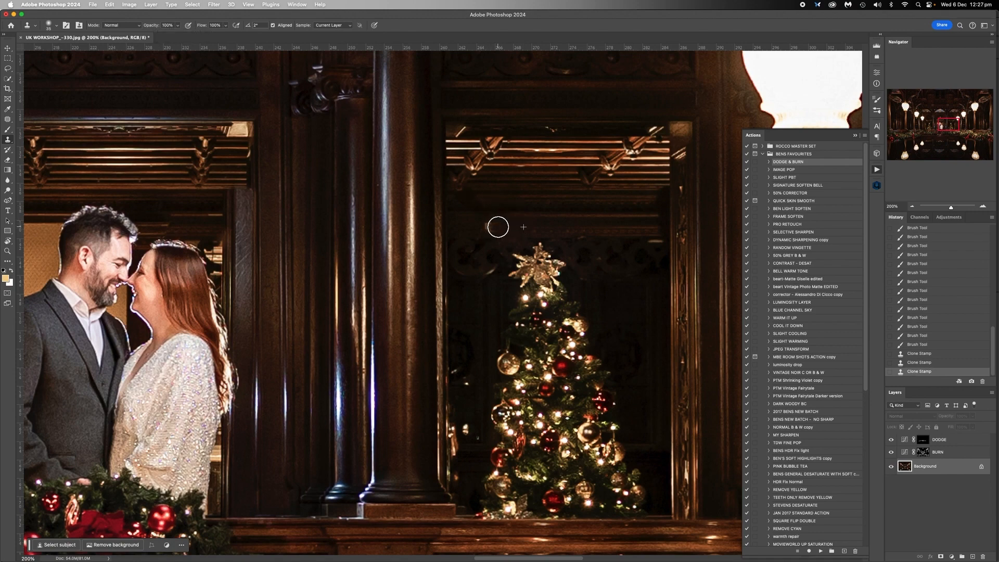
left_click(490, 228)
Clone dark wall over the small white fixture above the left-hand Christmas tree.
scroll(603, 214, "left", 10)
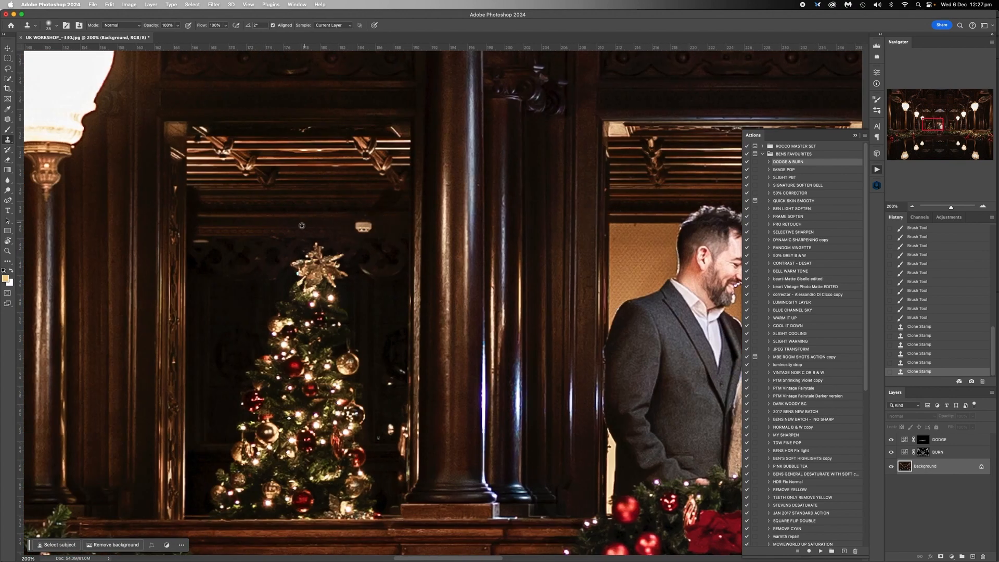
left_click(345, 228, "alt")
left_click(354, 227)
left_click(357, 227)
left_click(362, 227)
left_click(366, 227)
left_click(369, 227)
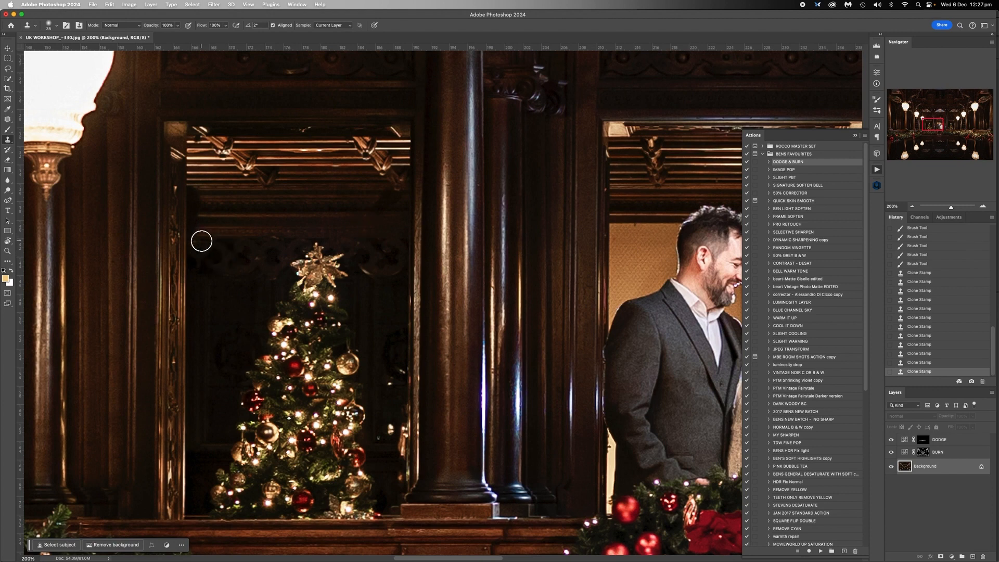
Clone out the faint mark on the dark wall between the right-hand Christmas tree and the door frame.
scroll(245, 281, "right", 15)
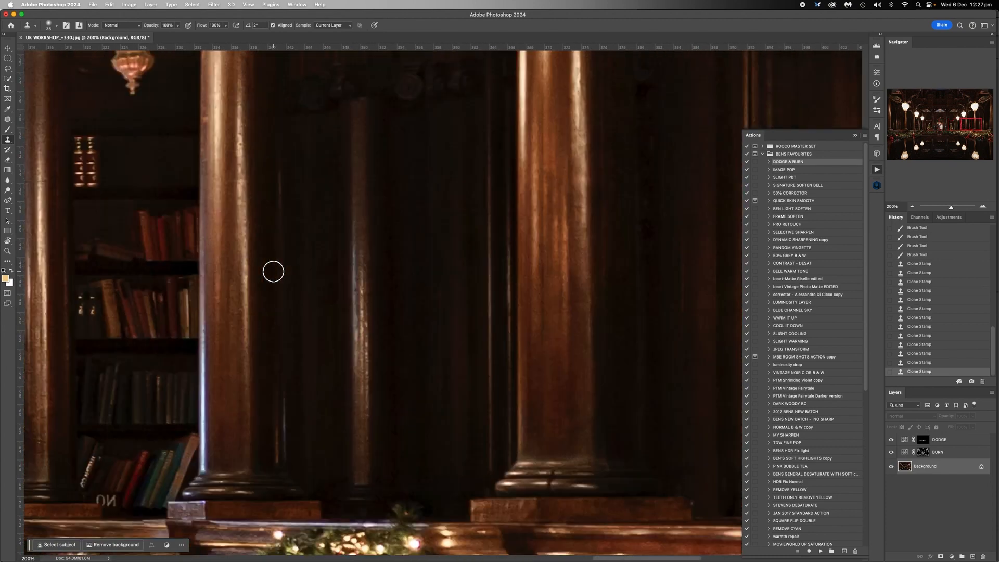
scroll(273, 271, "left", 10)
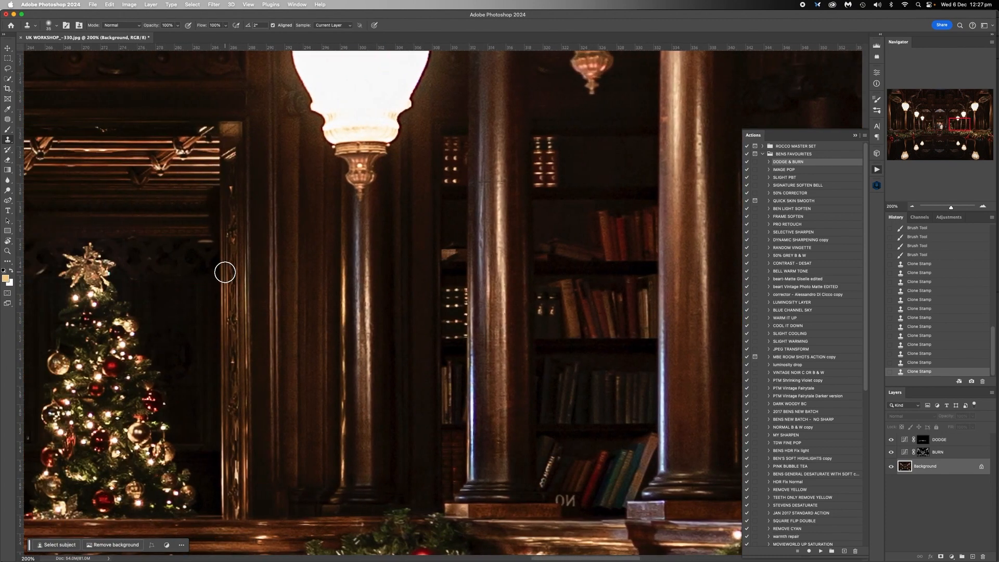
scroll(225, 273, "left", 5)
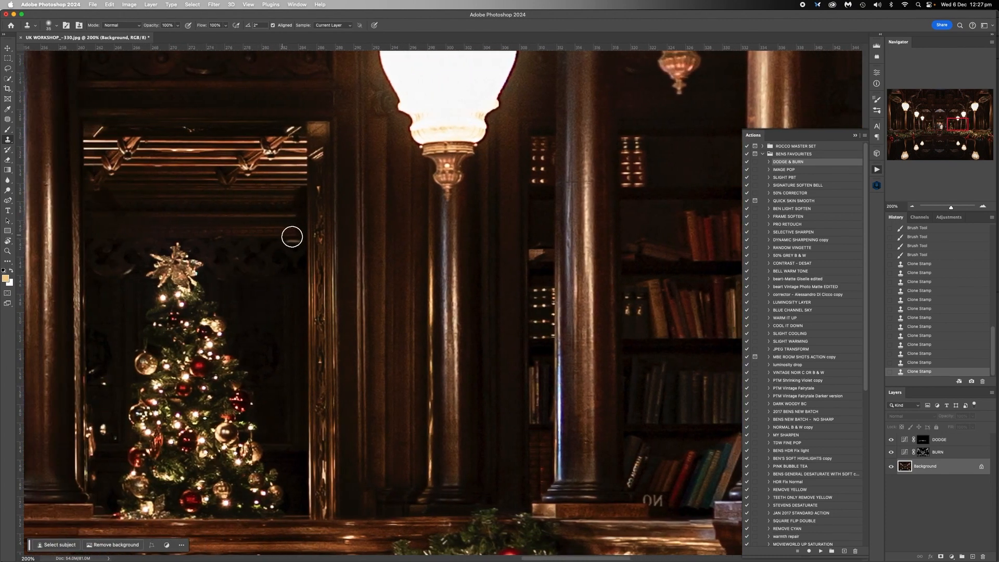
left_click_drag(292, 238, 295, 241)
Bring the whole photo into view and make the DODGE layer mask active.
left_click(913, 208)
left_click(913, 208)
left_click(913, 209)
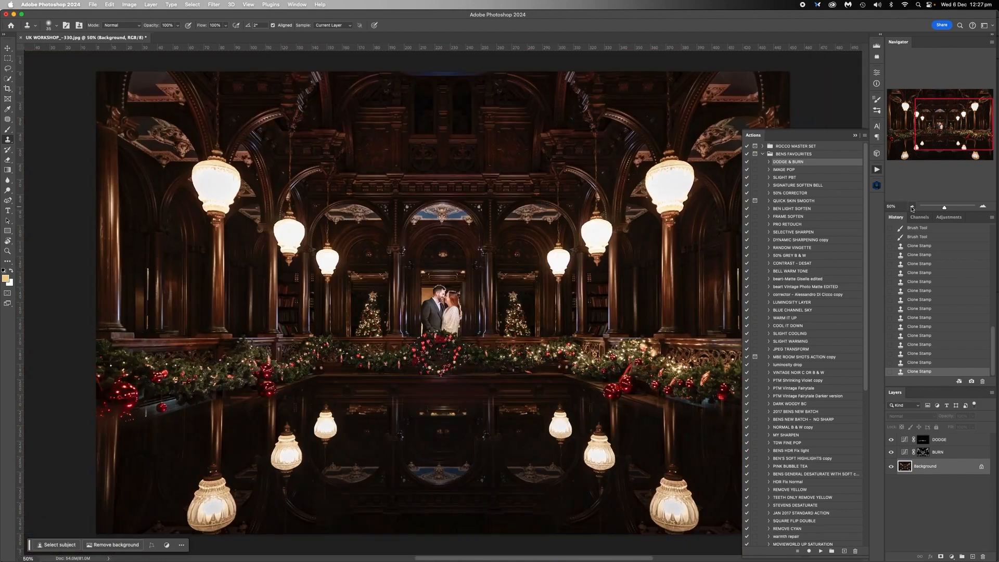
left_click(912, 208)
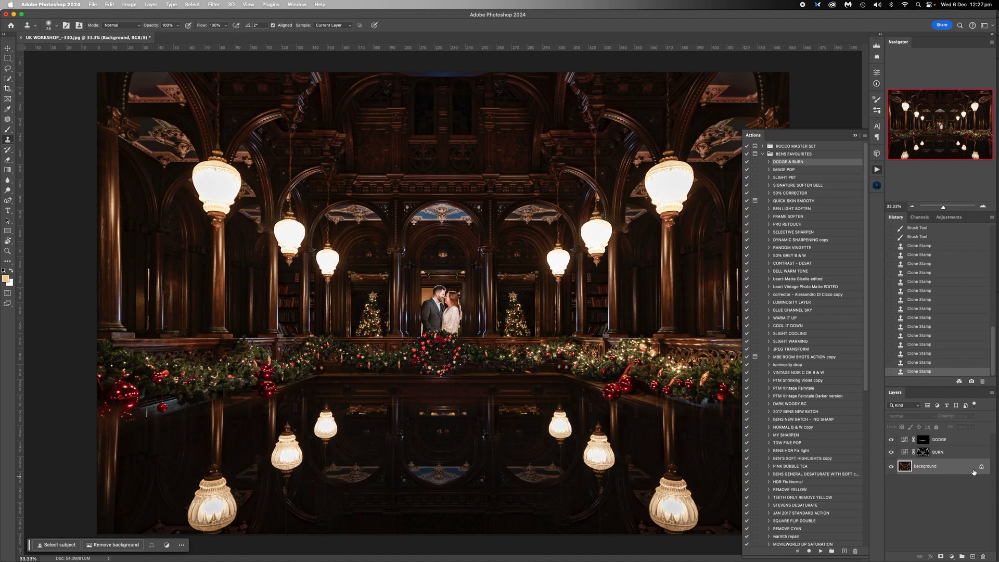
left_click(935, 443)
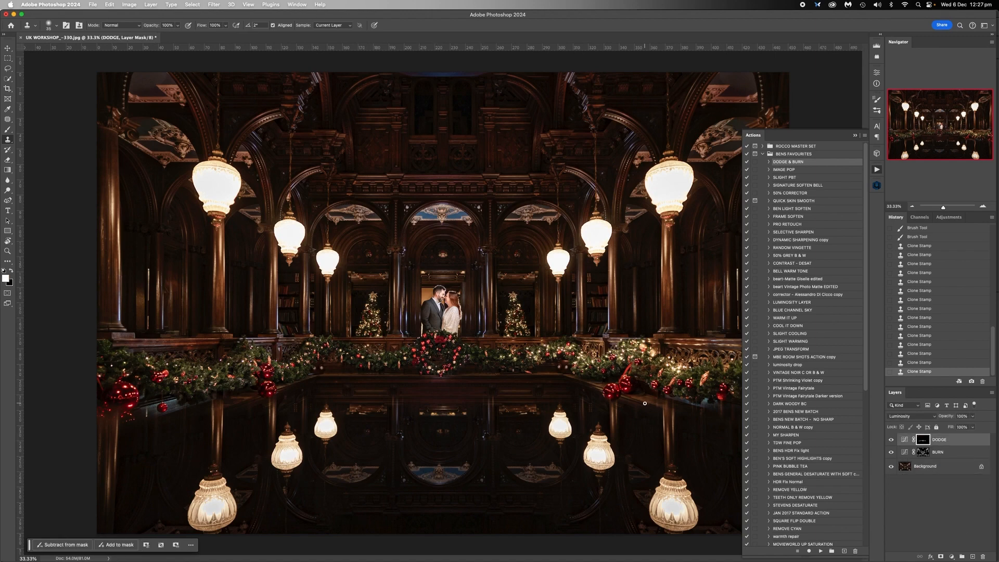
key("bracketright")
key("bracketright")
key("bracketright")
key("bracketright")
key("bracketright")
key("bracketright")
key("bracketright")
key("bracketright")
key("bracketright")
key("bracketright")
key("bracketright")
key("bracketleft")
left_click(177, 26)
key("bracketleft")
key("bracketleft")
left_click(174, 382)
left_click(494, 204)
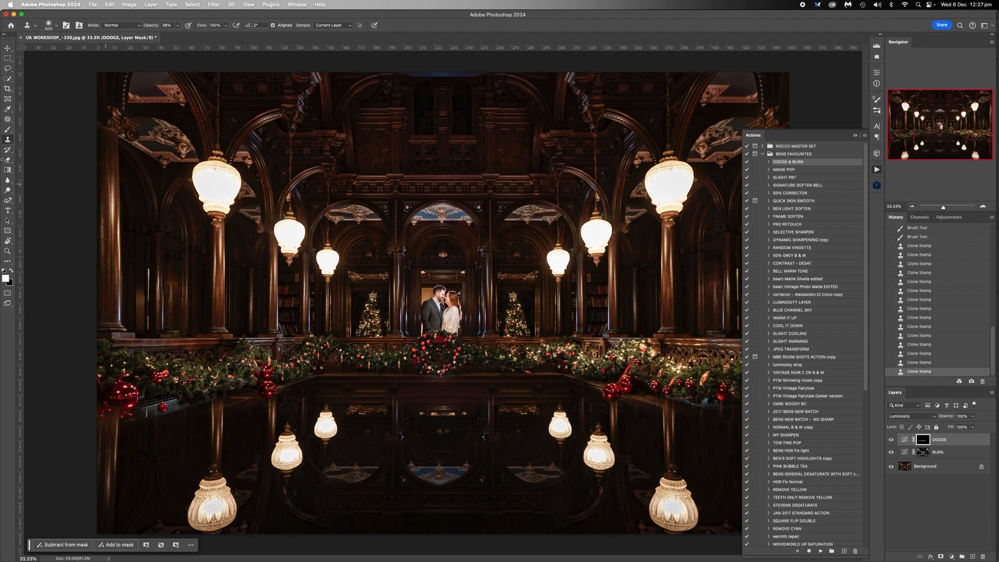
Switch to the Brush tool and dodge along the garland on both sides with a 300 px brush.
left_click(8, 131)
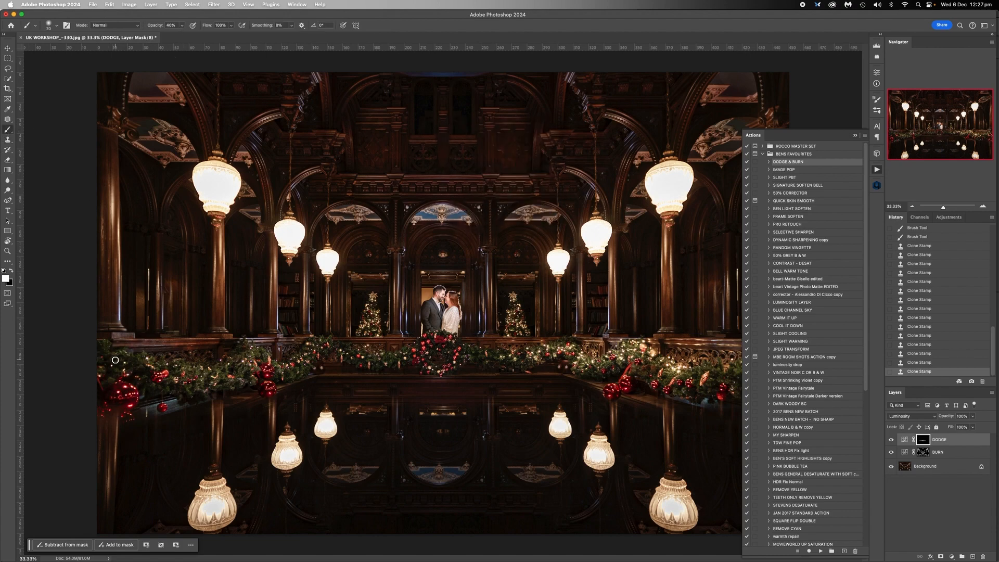
key("bracketright")
key("bracketright")
key("bracketright")
key("bracketright")
mouse_move(102, 366)
left_mouse_down()
mouse_move(166, 376)
mouse_move(74, 396)
mouse_move(195, 378)
mouse_move(241, 354)
mouse_move(241, 370)
mouse_move(385, 357)
left_mouse_up()
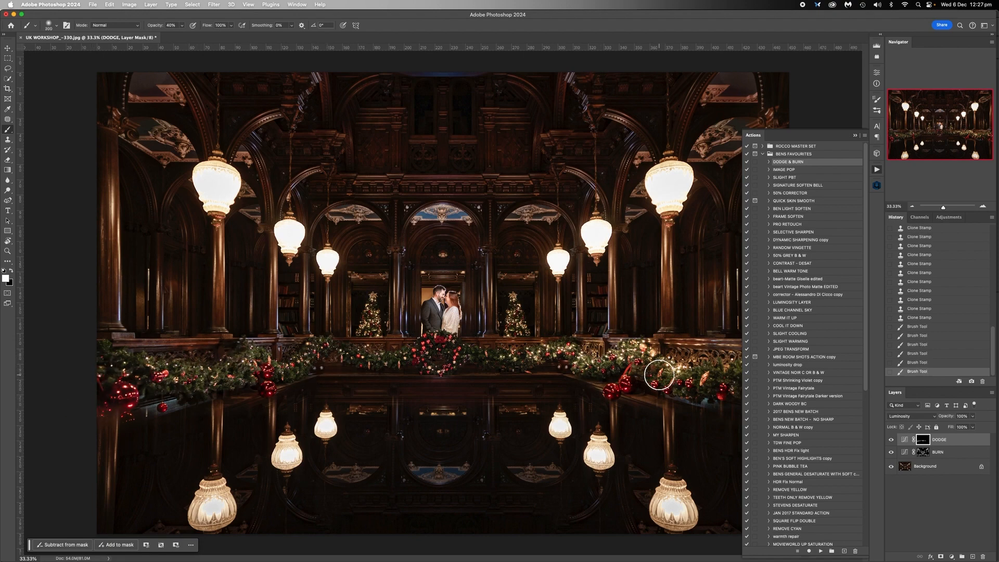
Collapse the Actions list and dodge the right-hand stretch of garland further with a larger brush.
left_click(854, 135)
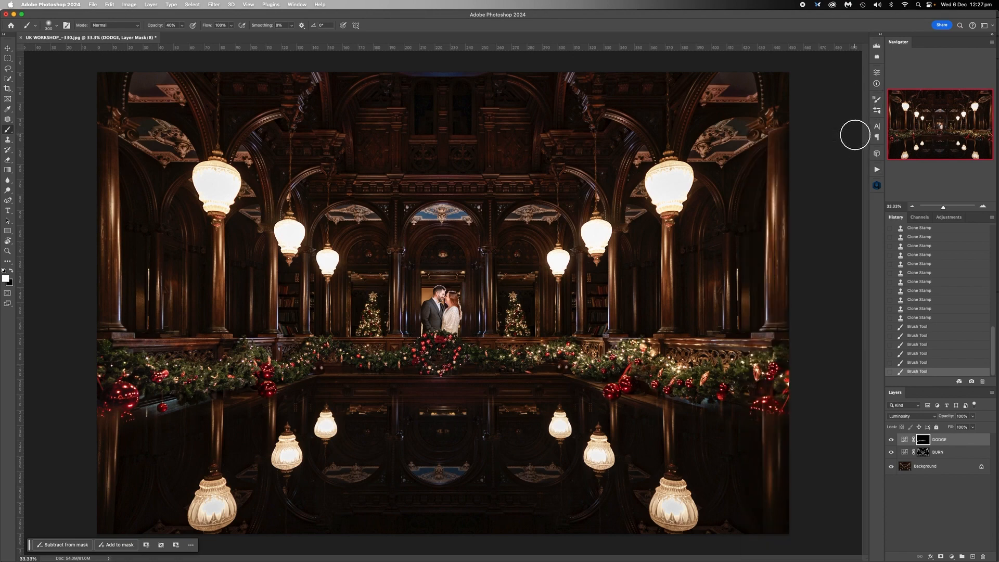
key("bracketright")
key("bracketright")
key("bracketright")
left_click_drag(719, 399, 704, 394)
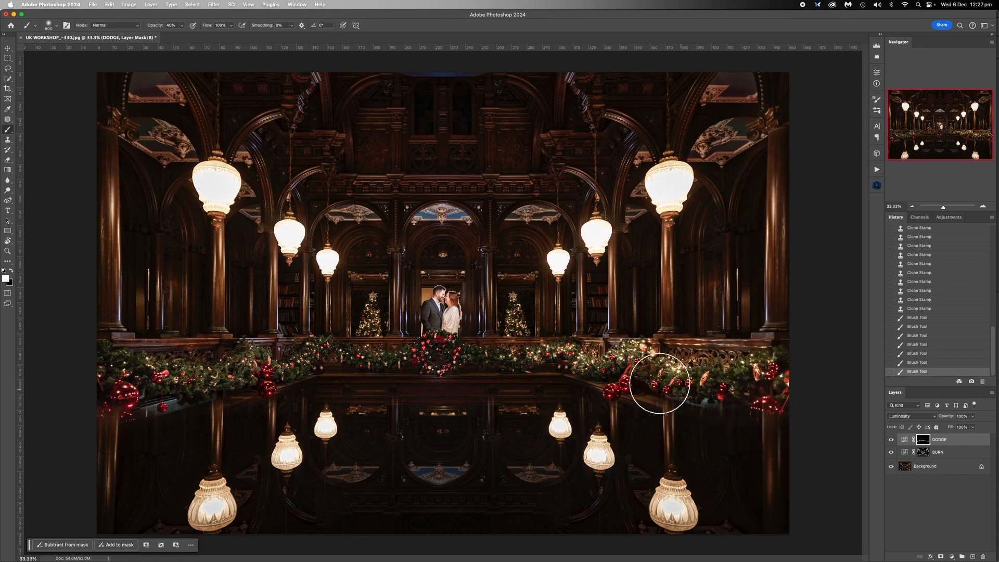
key("bracketleft")
key("bracketleft")
left_click_drag(640, 382, 625, 382)
key("bracketleft")
key("bracketleft")
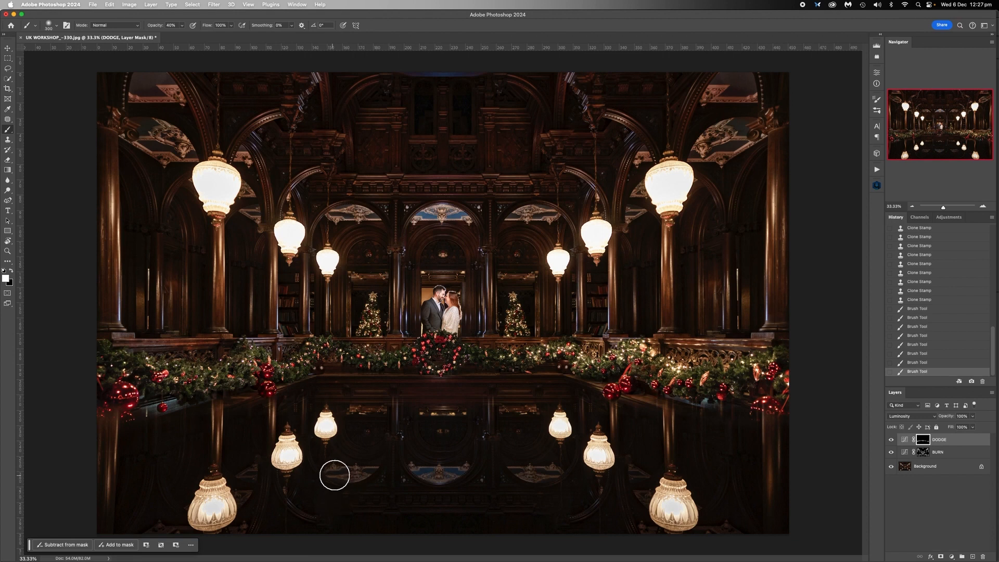
Dodge the arch paintings reflected in the tabletop and tone them back with black on the DODGE mask.
mouse_move(335, 473)
left_mouse_down()
mouse_move(432, 484)
mouse_move(425, 473)
mouse_move(577, 472)
left_mouse_up()
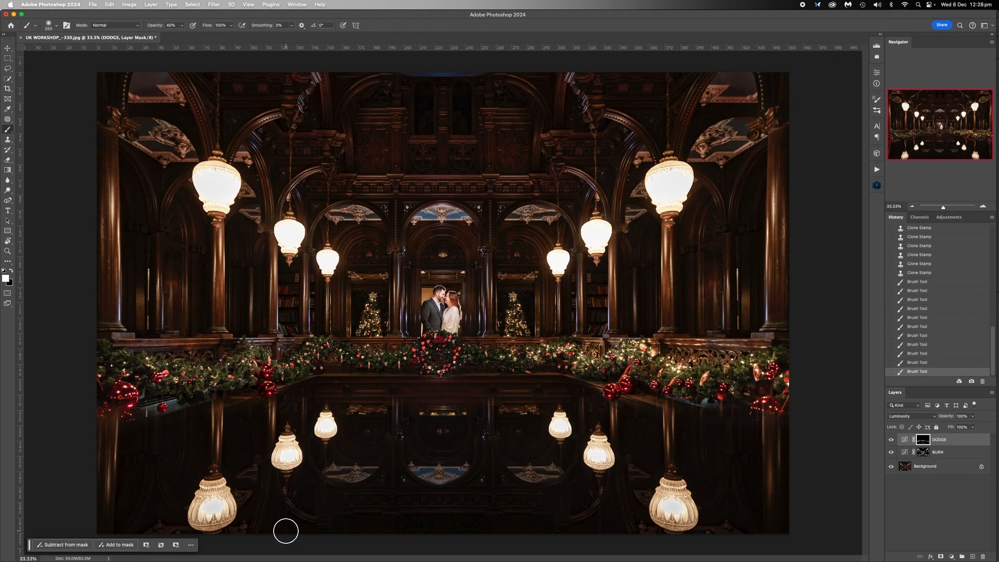
key("x")
left_click_drag(329, 473, 377, 468)
mouse_move(520, 473)
left_mouse_down()
mouse_move(548, 471)
mouse_move(516, 472)
left_mouse_up()
left_click_drag(371, 479, 327, 476)
left_click_drag(435, 482, 458, 484)
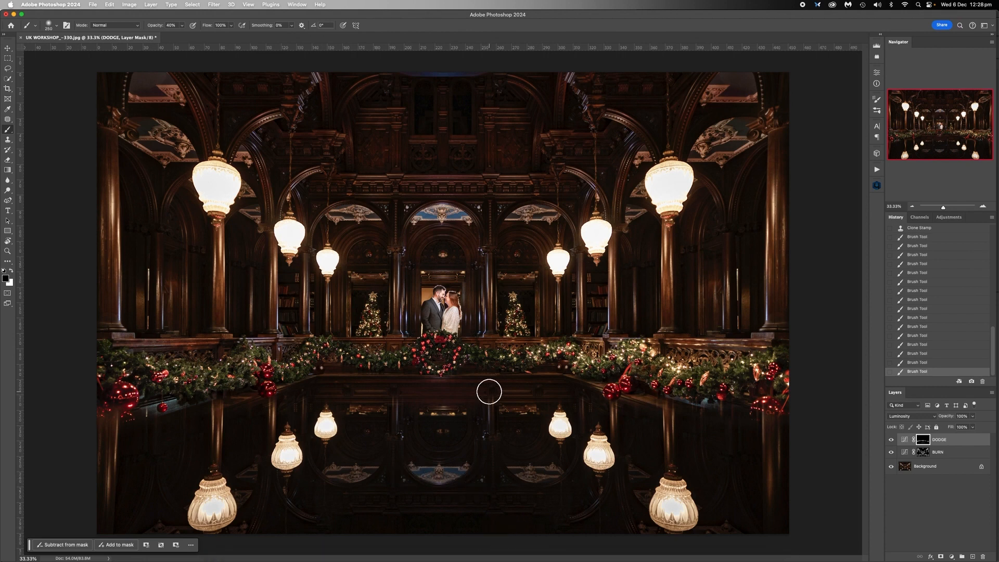
key("super+2")
Paint black on the BURN mask with a 700 px brush to lighten the column at the photo's right edge.
left_click(937, 453)
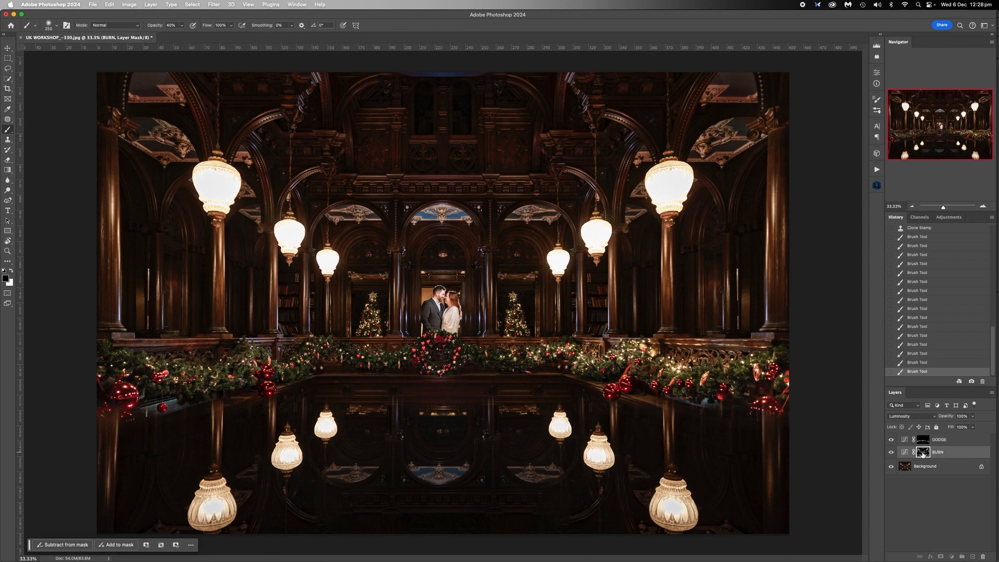
key("bracketright")
key("bracketright")
key("bracketright")
key("bracketright")
left_click_drag(790, 176, 783, 265)
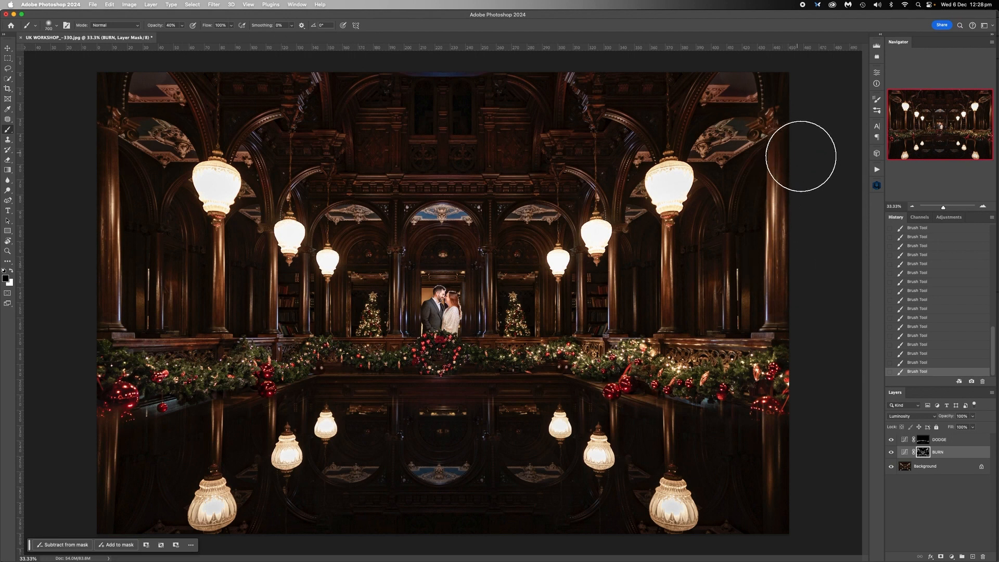
Burn the dark wood and columns around the right-hand lamps with white on the BURN mask.
key("x")
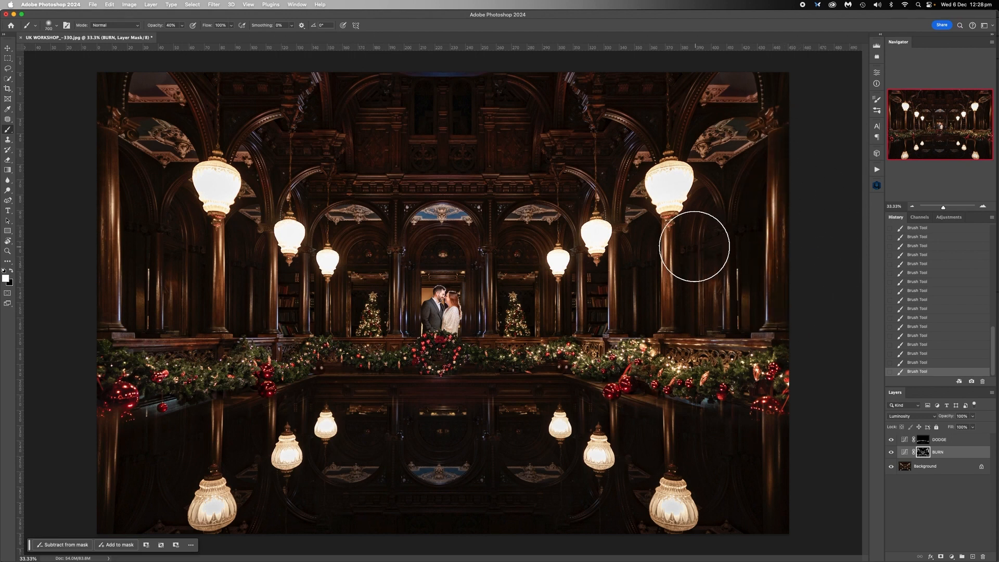
key("bracketleft")
key("bracketleft")
key("bracketleft")
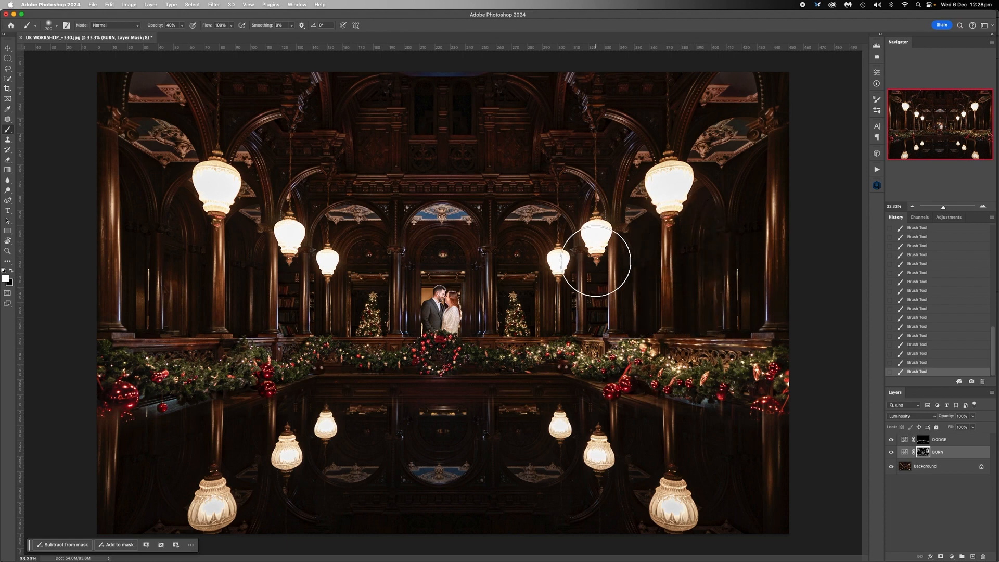
key("bracketleft")
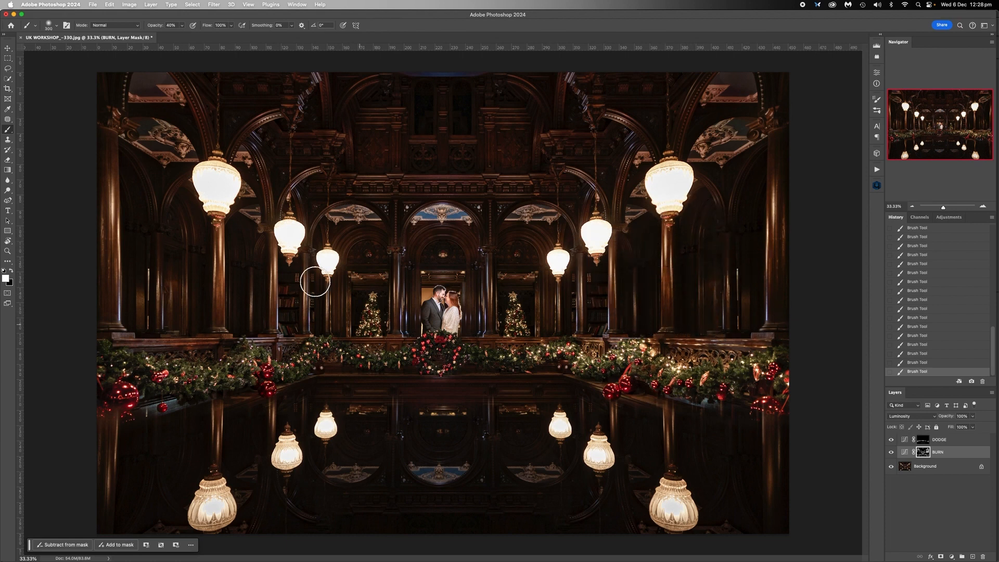
Burn the columns and woodwork around the left-hand lamps on the BURN mask, enlarging the brush to 800 px.
key("bracketright")
key("bracketright")
key("bracketright")
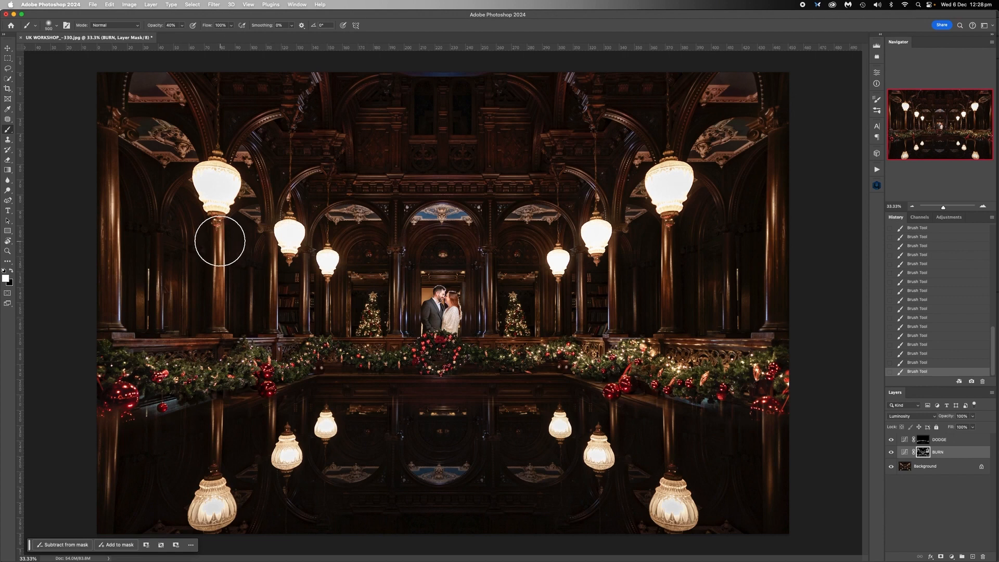
key("bracketright")
key("bracketright")
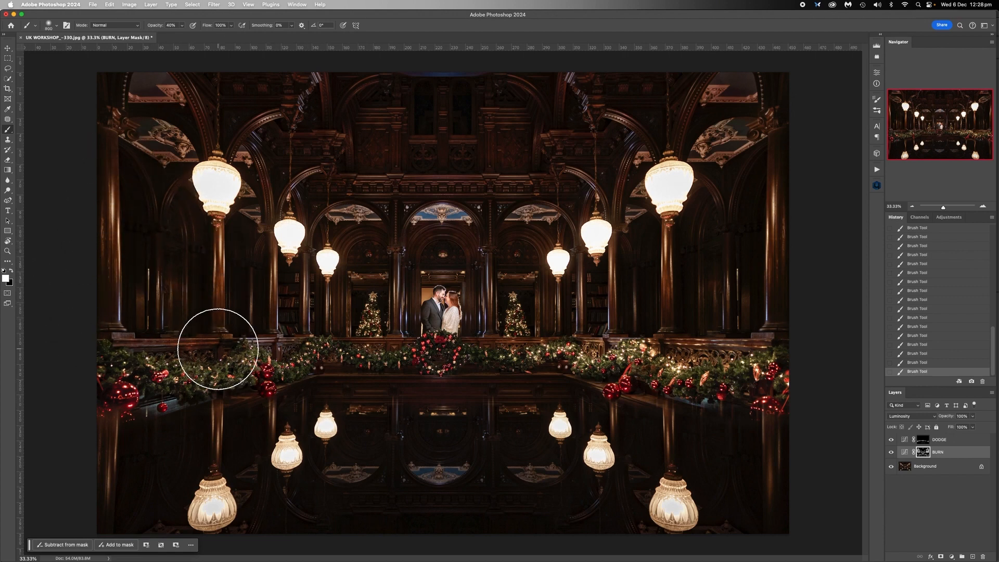
key("x")
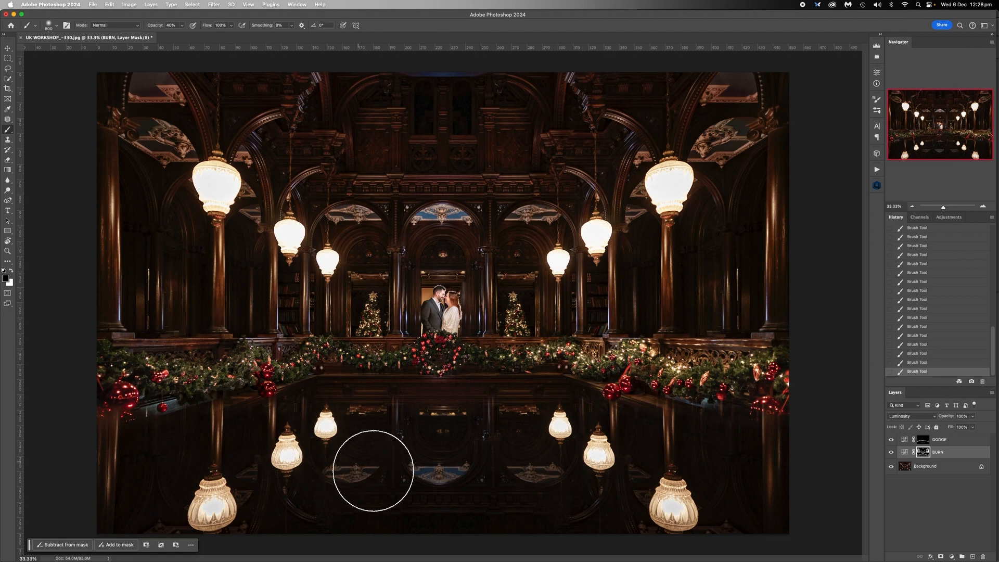
left_click(937, 443)
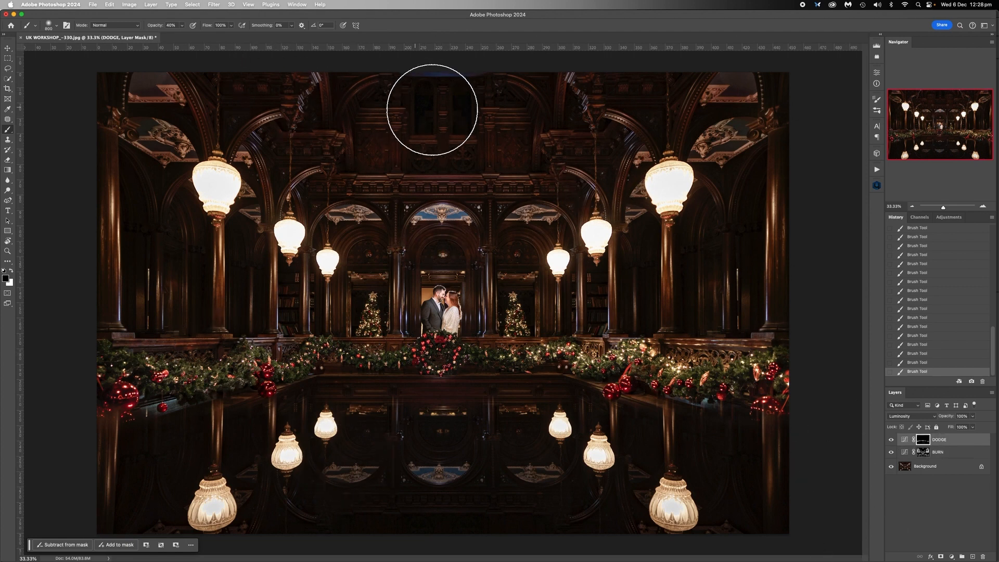
key("bracketright")
key("bracketright")
key("bracketright")
key("bracketright")
key("bracketright")
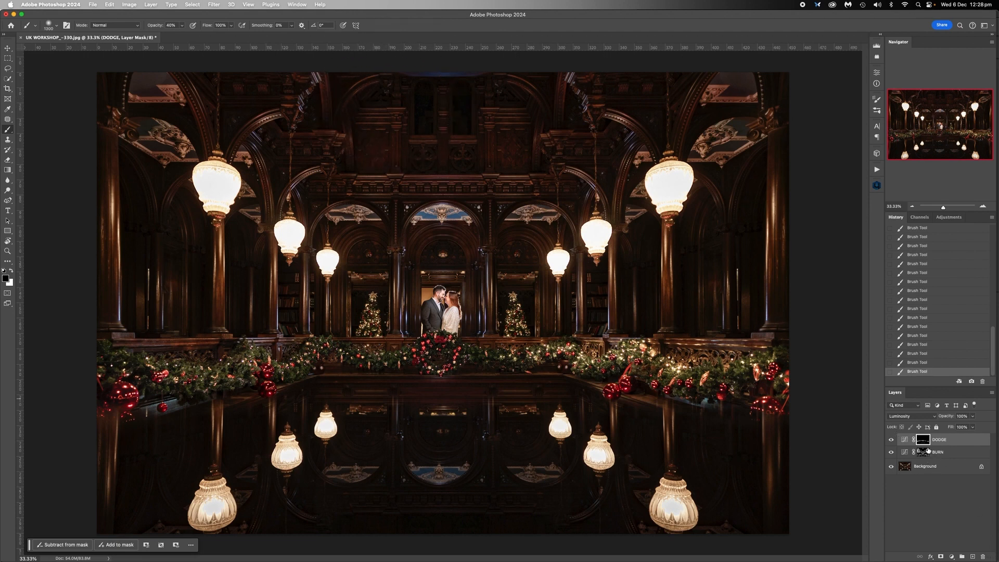
left_click(924, 452)
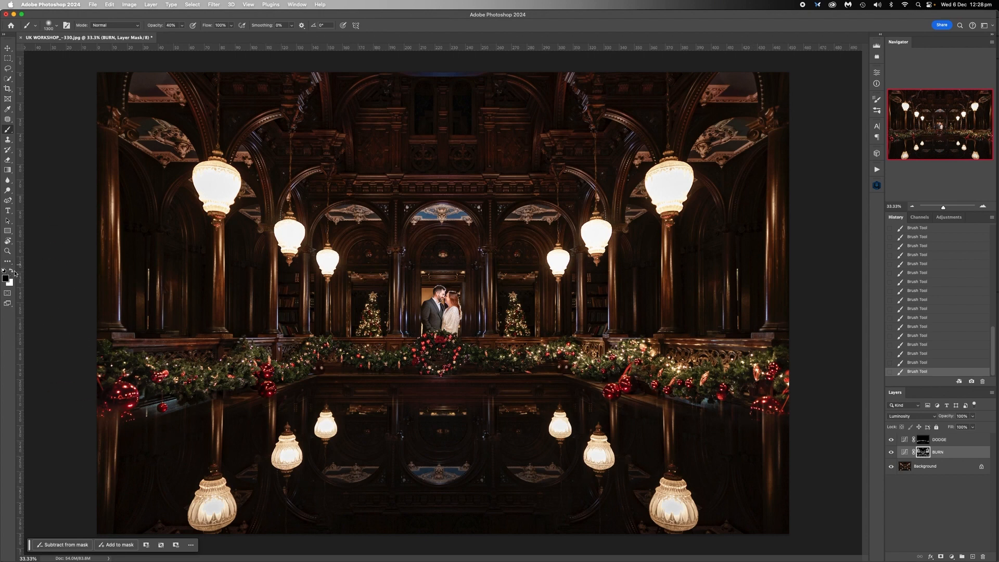
Resize the brush to 500 px and dodge the dark balcony panelling above the couple with white on the DODGE mask.
key("bracketleft")
key("bracketleft")
key("bracketleft")
key("bracketleft")
key("bracketleft")
key("bracketleft")
key("bracketleft")
key("bracketleft")
key("bracketleft")
key("bracketleft")
key("bracketleft")
key("bracketleft")
key("bracketright")
key("bracketright")
left_click(923, 440)
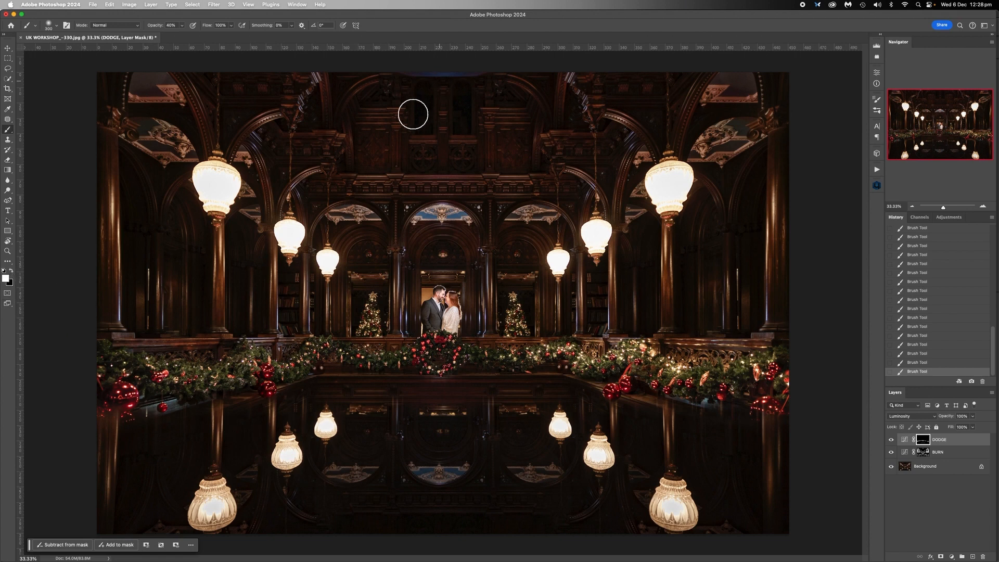
key("bracketright")
key("bracketright")
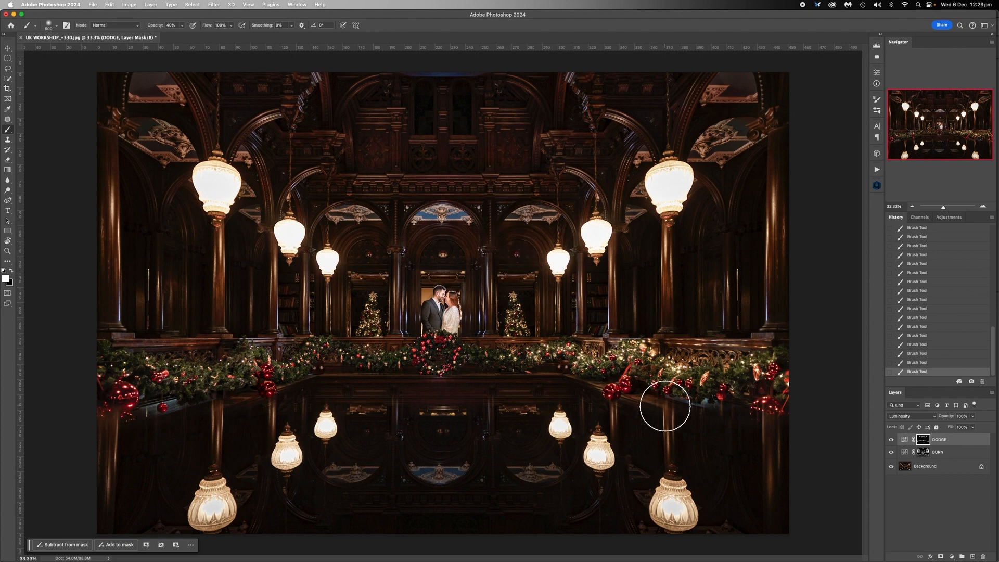
Flatten the image and make a full-width rectangular selection from the middle of the garland down to the photo's bottom edge.
right_click(930, 469)
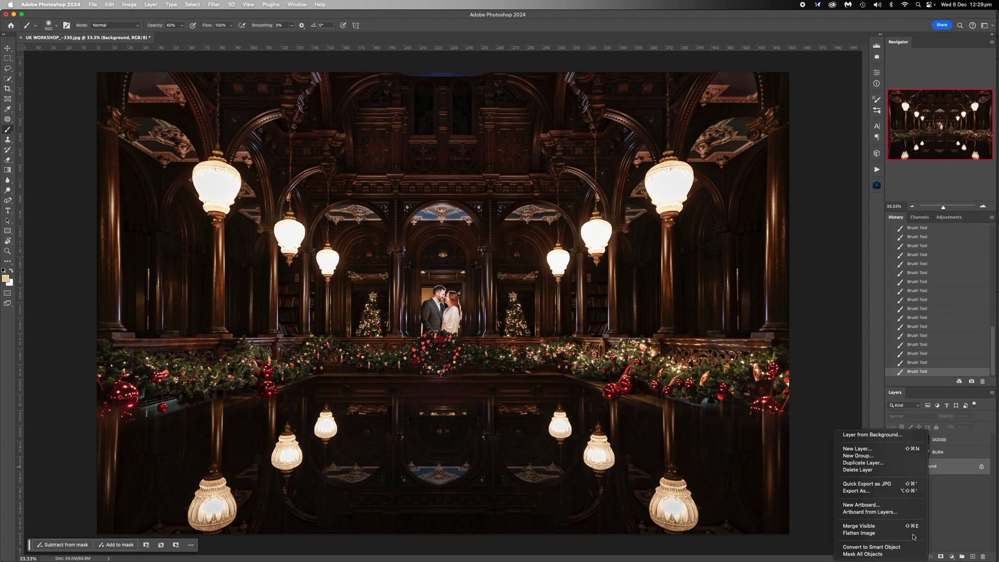
left_click(871, 534)
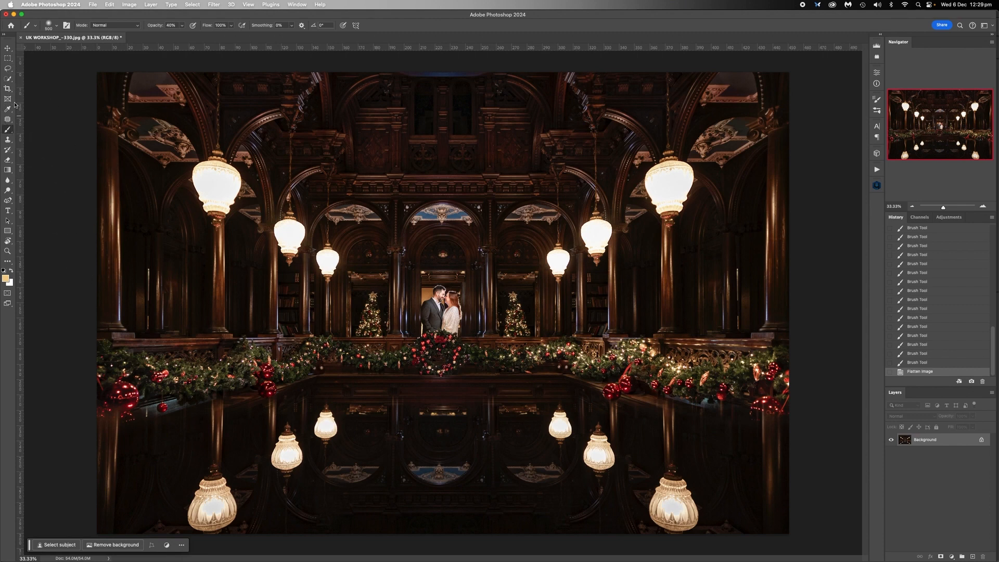
left_click(7, 60)
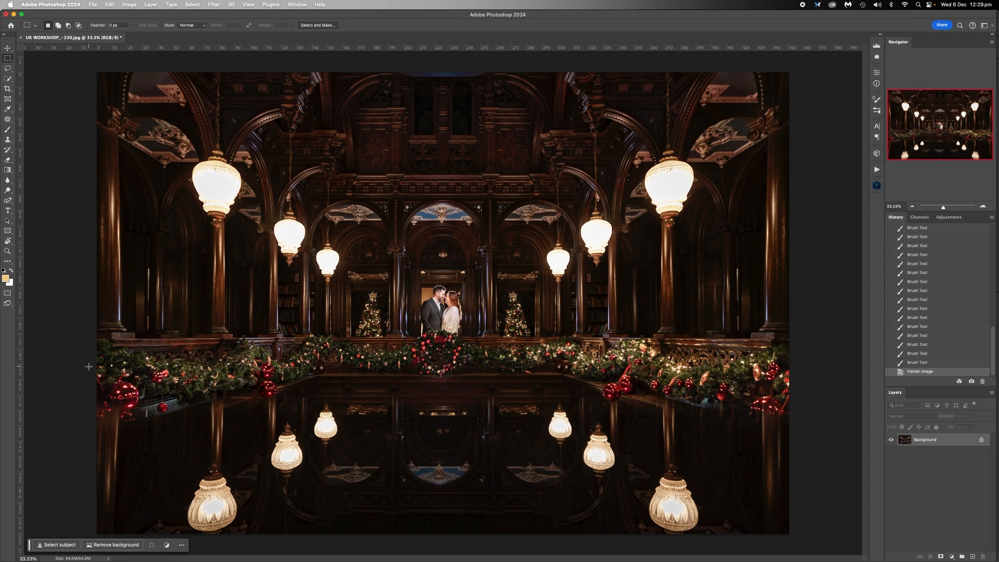
left_click_drag(88, 364, 949, 561)
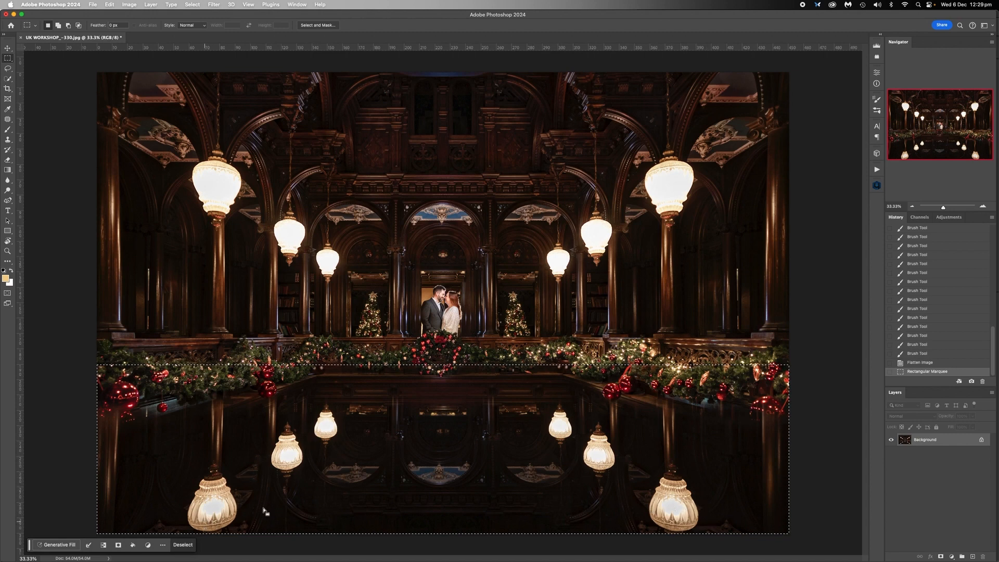
Copy the selected tabletop reflection to its own layer and flip that layer vertically.
right_click(445, 450)
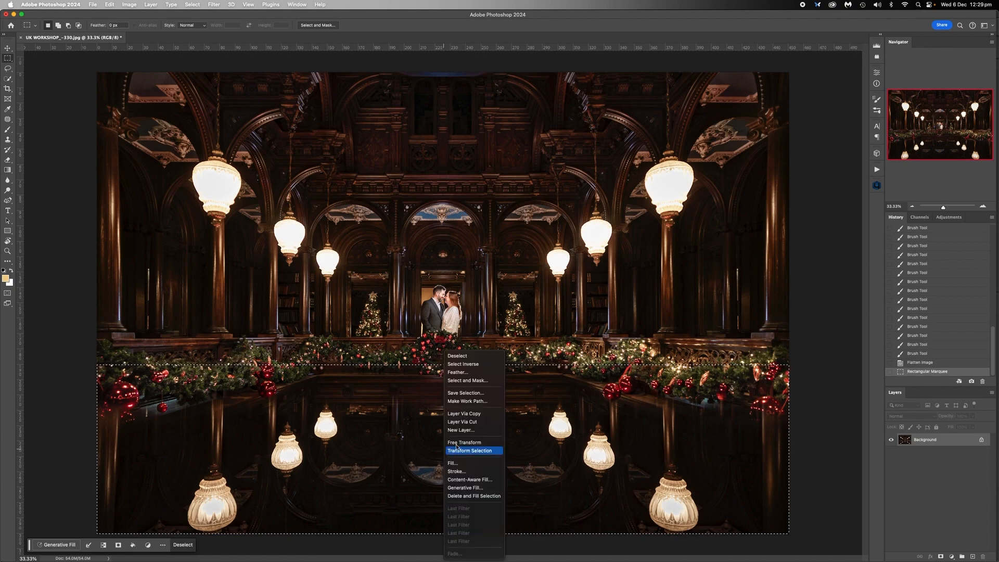
left_click(463, 414)
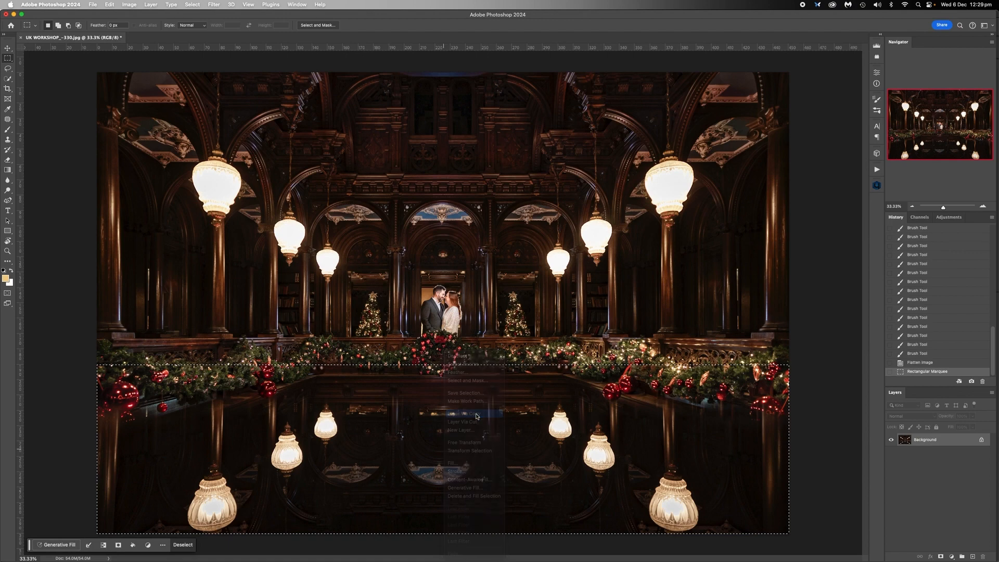
left_click(109, 5)
mouse_move(139, 199)
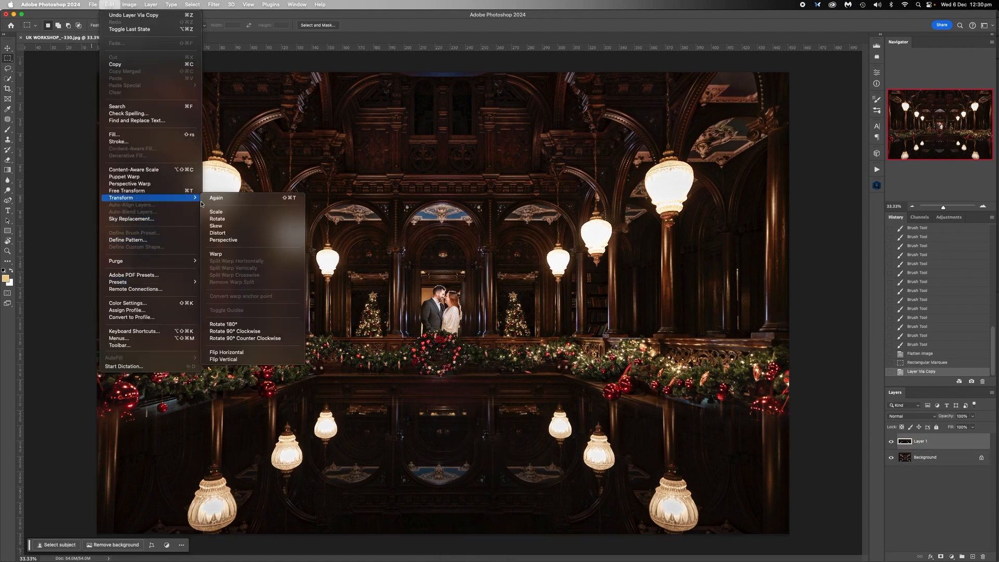
left_click(244, 360)
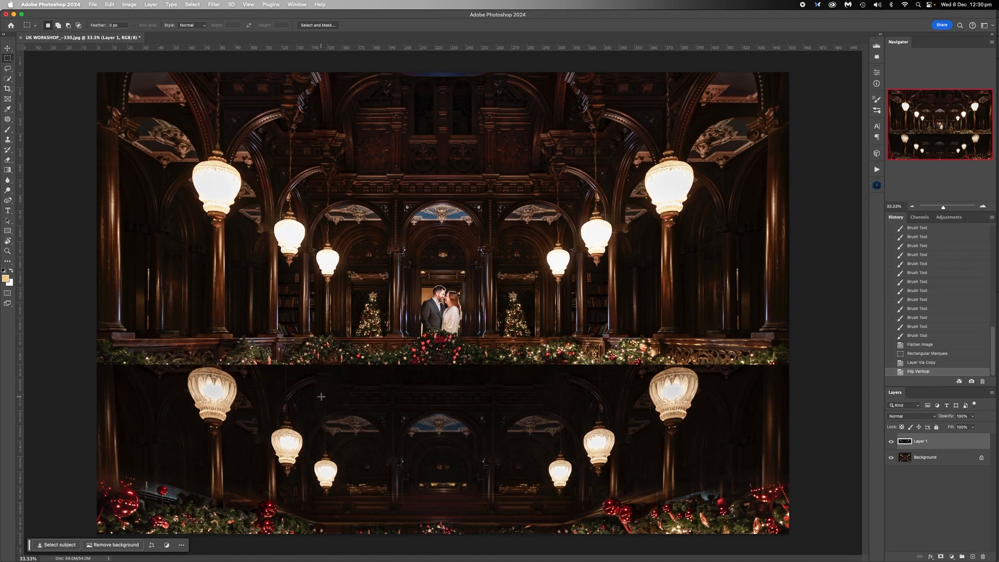
Move the flipped reflection up over the upper lamps, lower its opacity to 48%, and align its left-hand lamps with the originals.
left_click(8, 50)
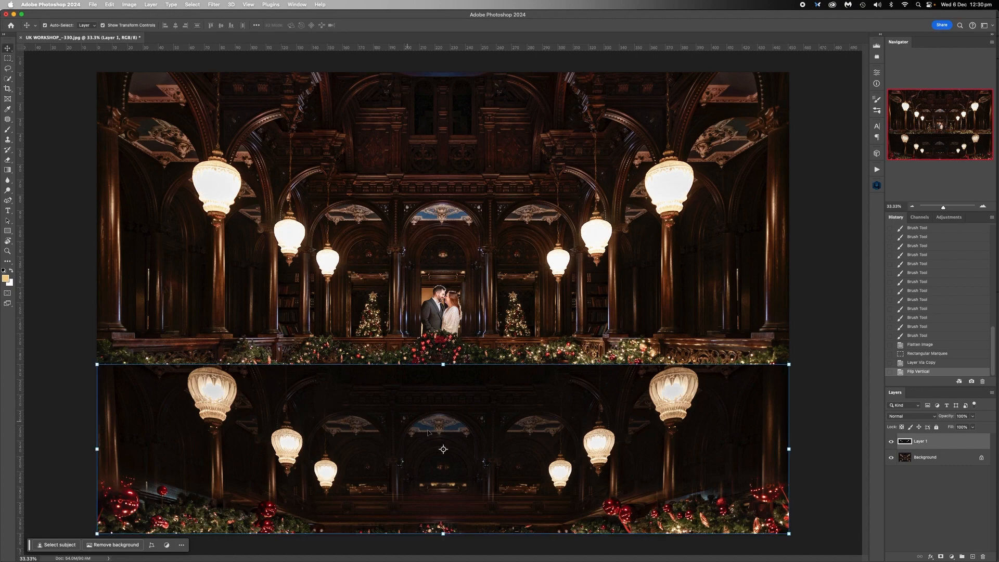
left_click_drag(443, 437, 441, 226)
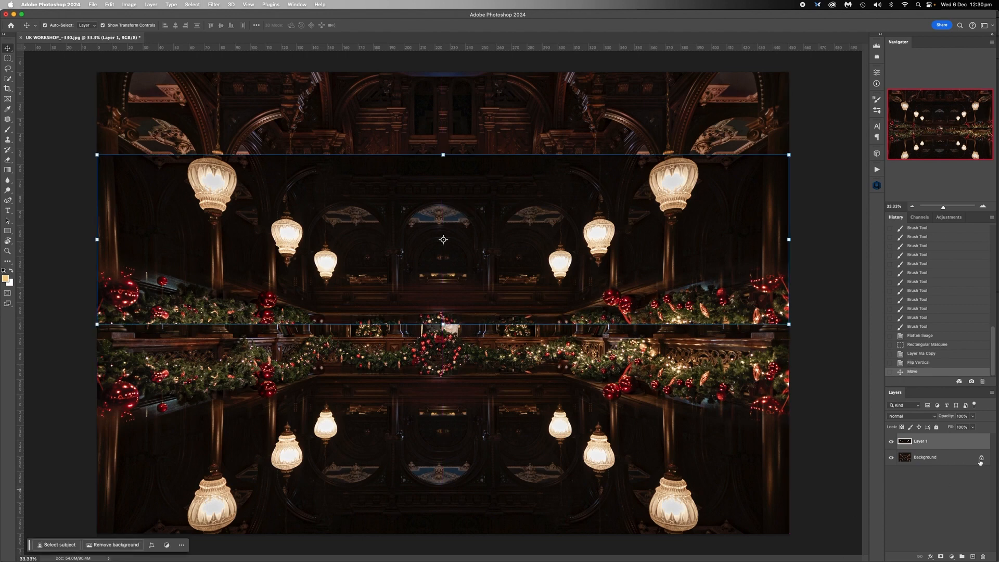
left_click(974, 427)
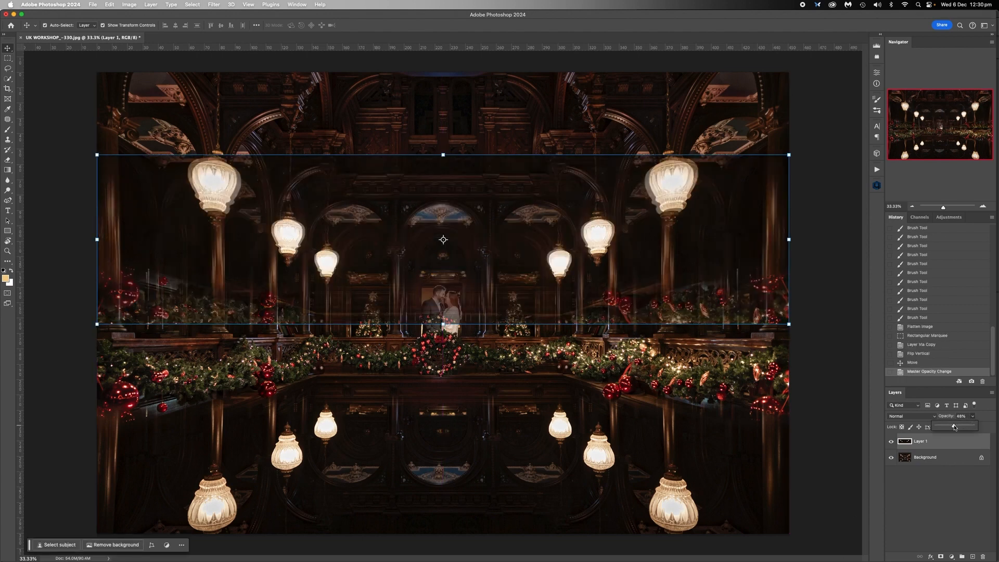
left_click_drag(304, 241, 308, 243)
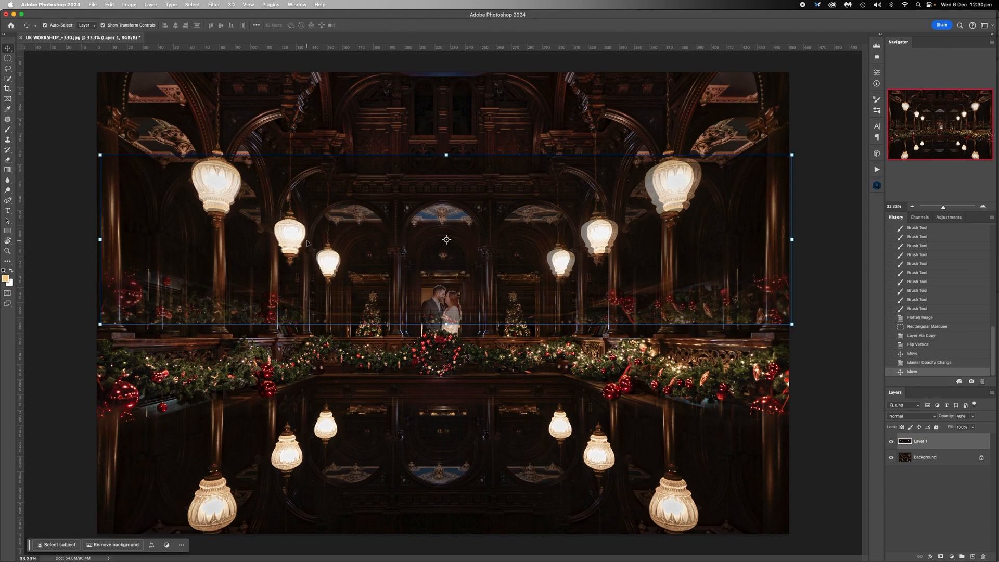
key("Down")
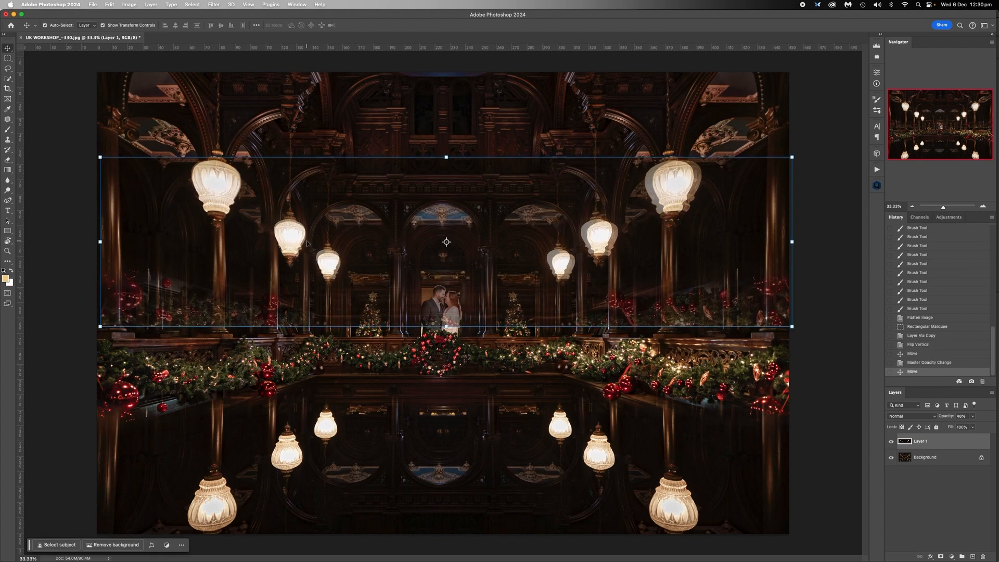
key("Right")
key("Down")
key("Right")
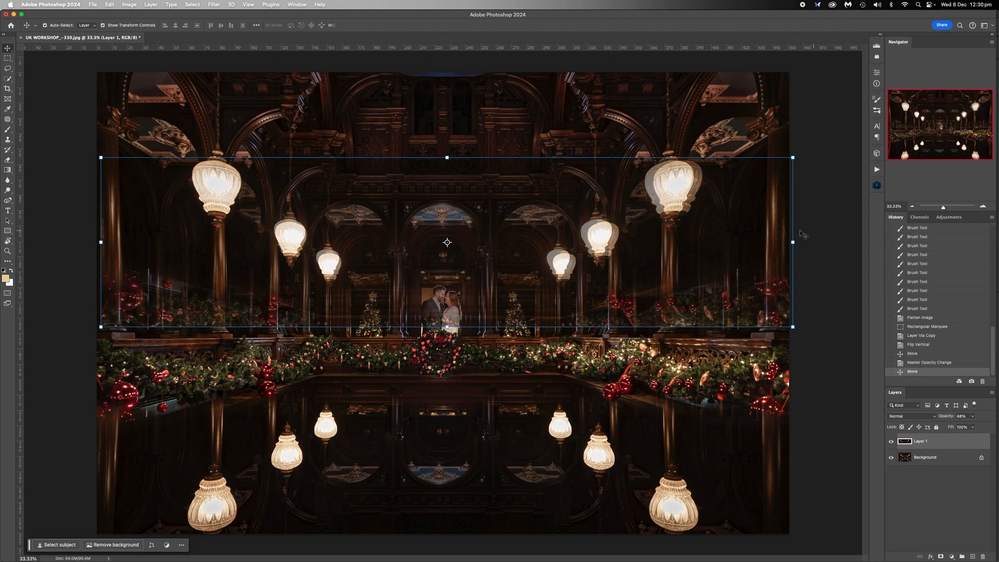
Narrow the flipped layer to about 98% width so both sets of lamps line up, and warp its lower right edge slightly outward.
left_click_drag(793, 243, 783, 242)
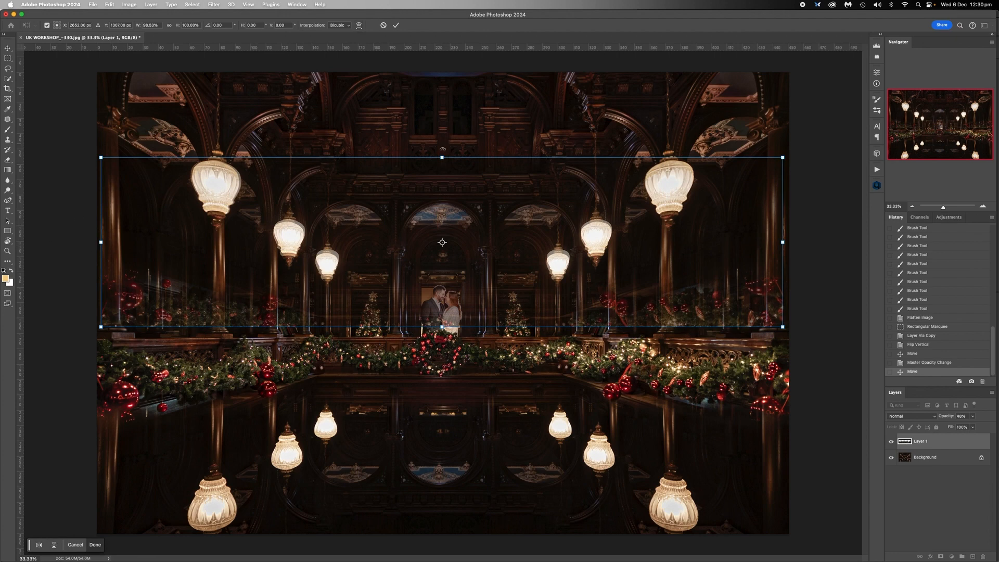
left_click_drag(99, 245, 103, 243)
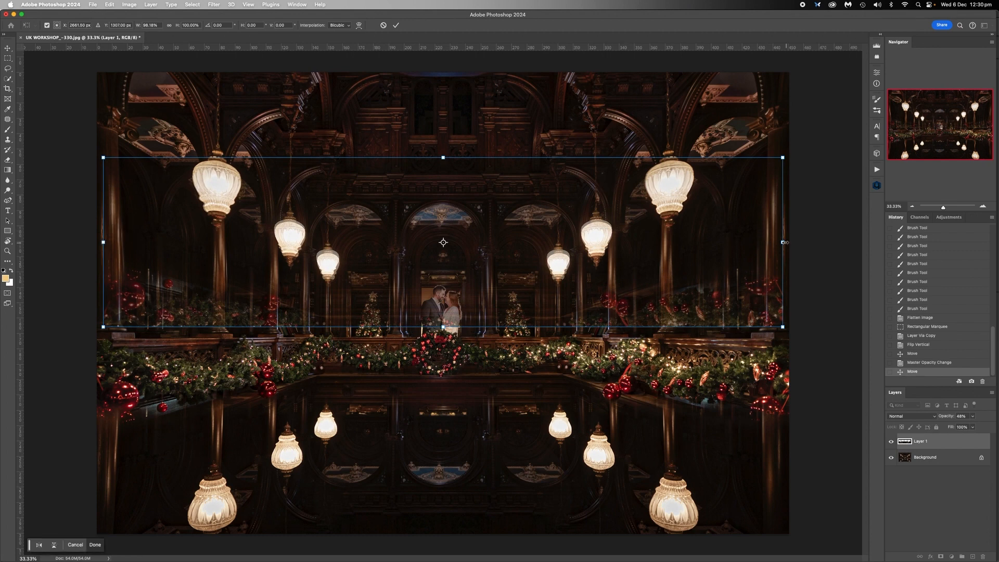
left_click_drag(784, 242, 782, 243)
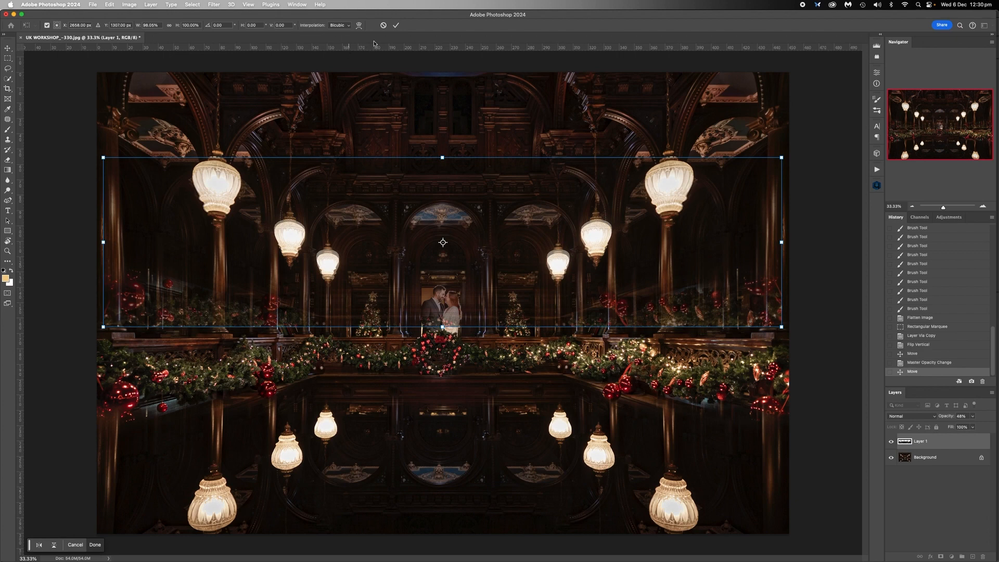
left_click(359, 25)
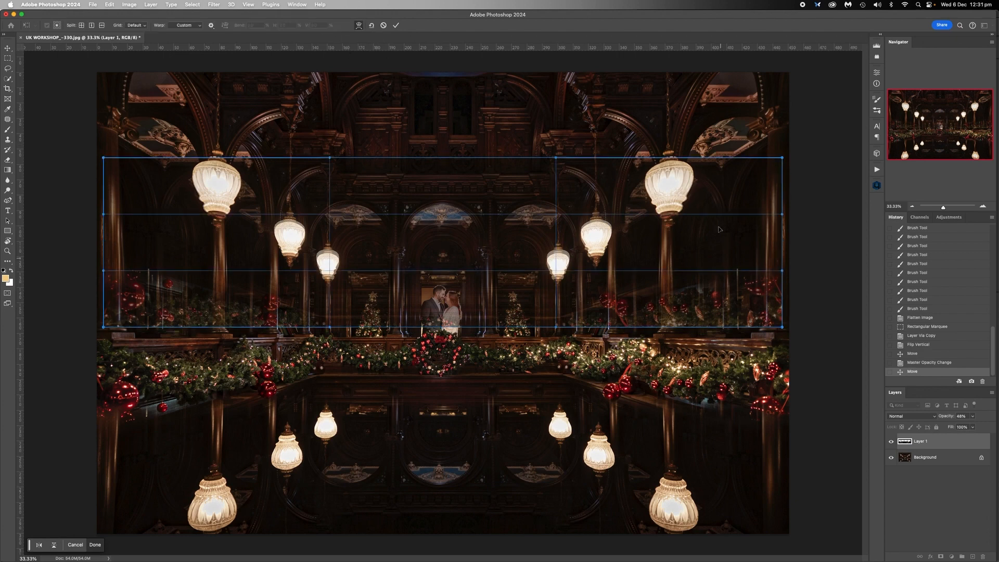
left_click_drag(782, 271, 790, 270)
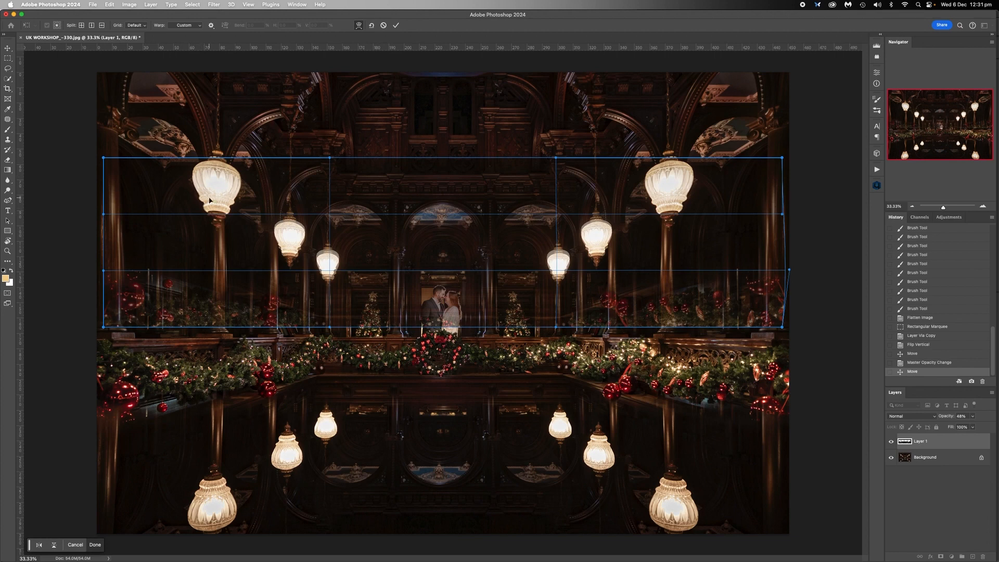
key("Return")
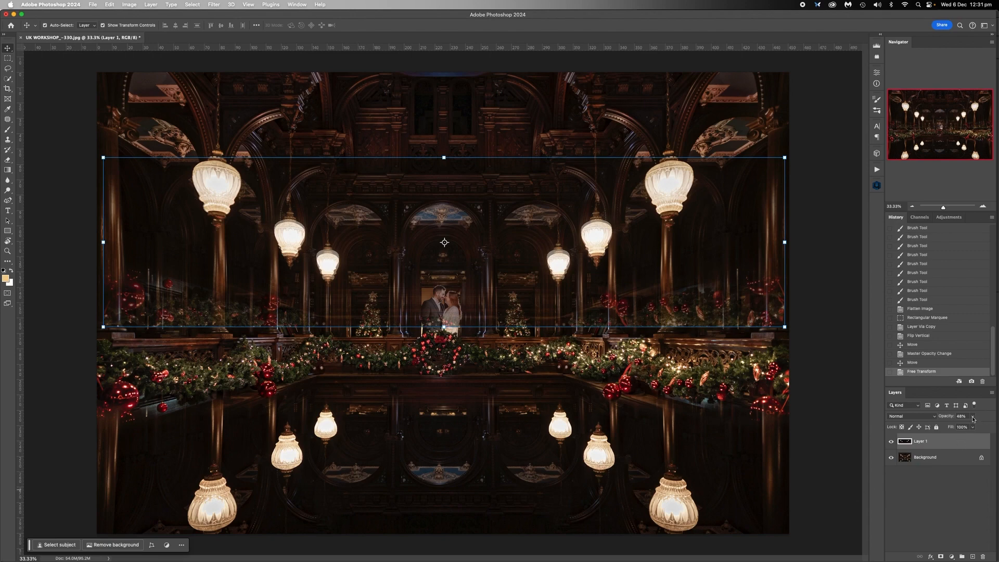
Add a layer mask to the flipped reflection layer and restore its opacity to 100%.
left_click(941, 557)
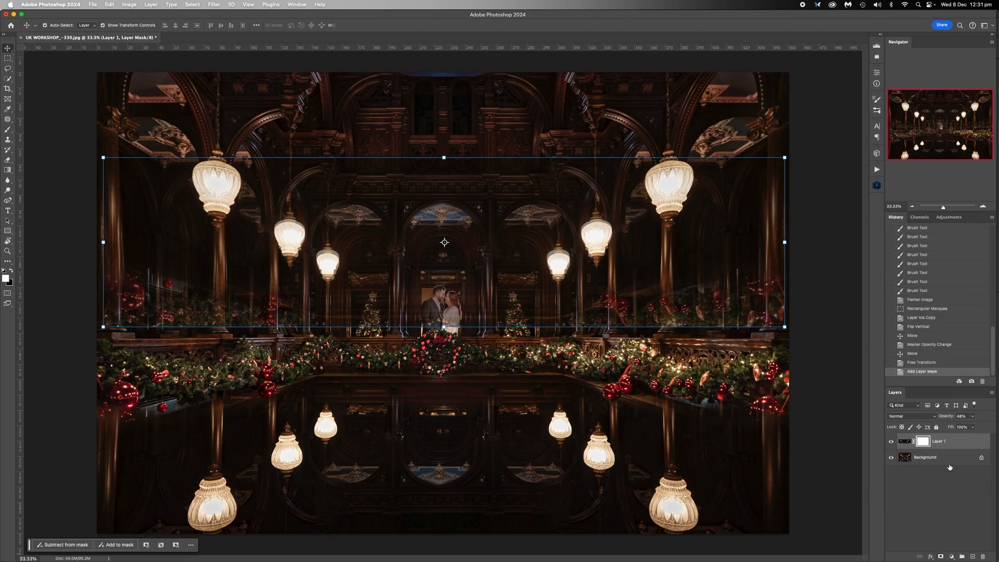
left_click(974, 416)
left_click_drag(971, 425, 998, 425)
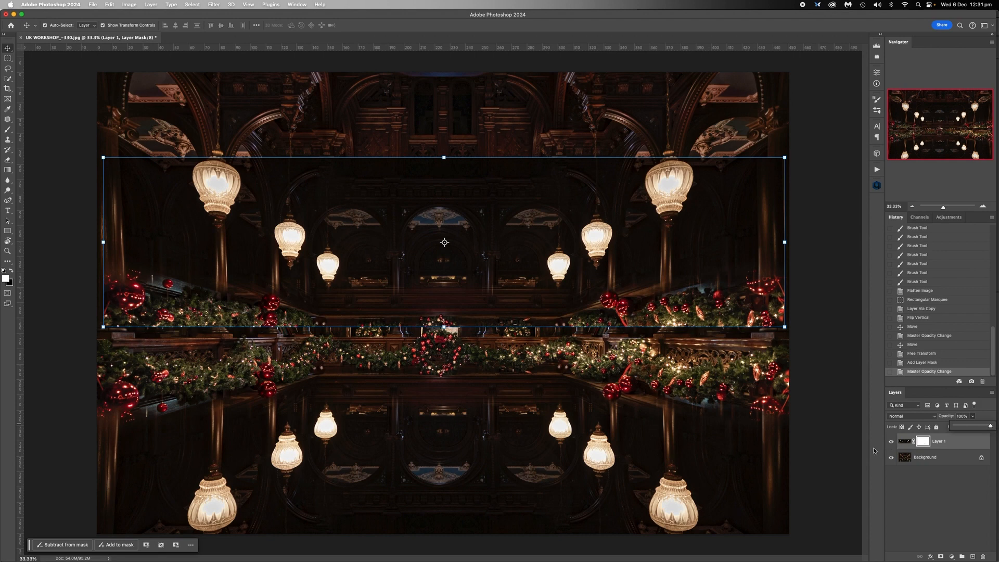
Quick-select the two large outer lamps on the flipped layer's image and copy them to a new layer.
left_click(904, 442)
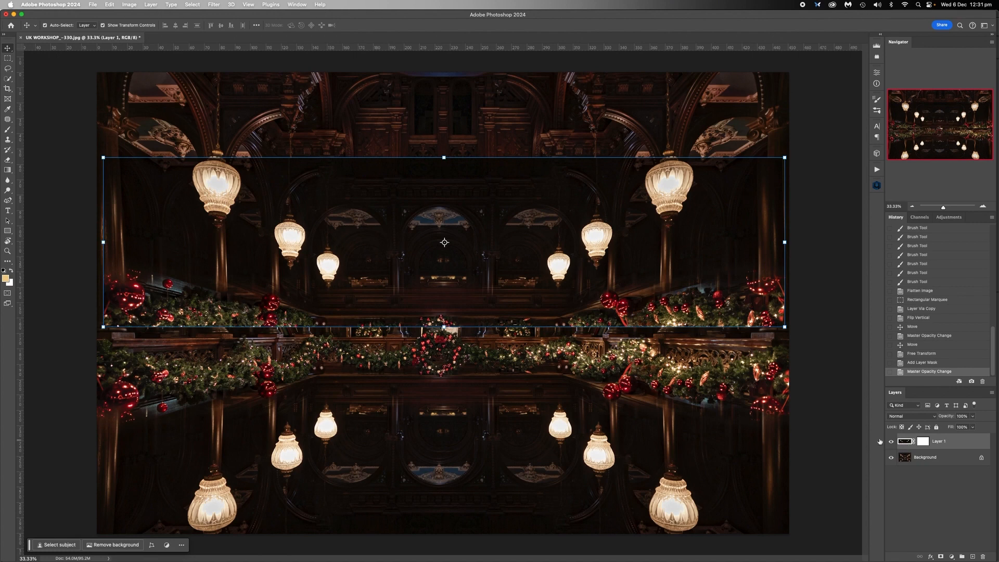
left_click(8, 79)
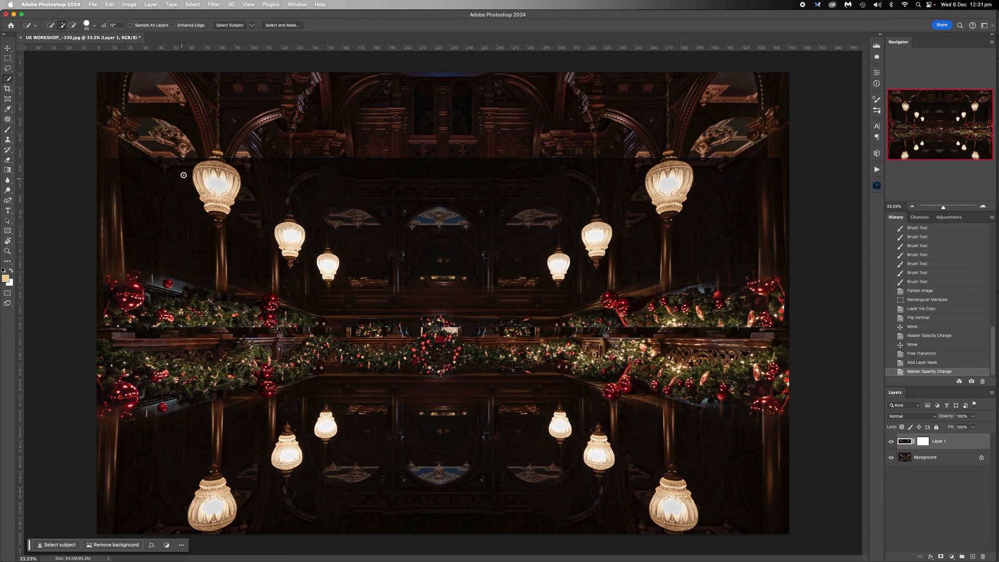
key("bracketright")
key("bracketright")
key("bracketright")
key("bracketright")
left_click(216, 182)
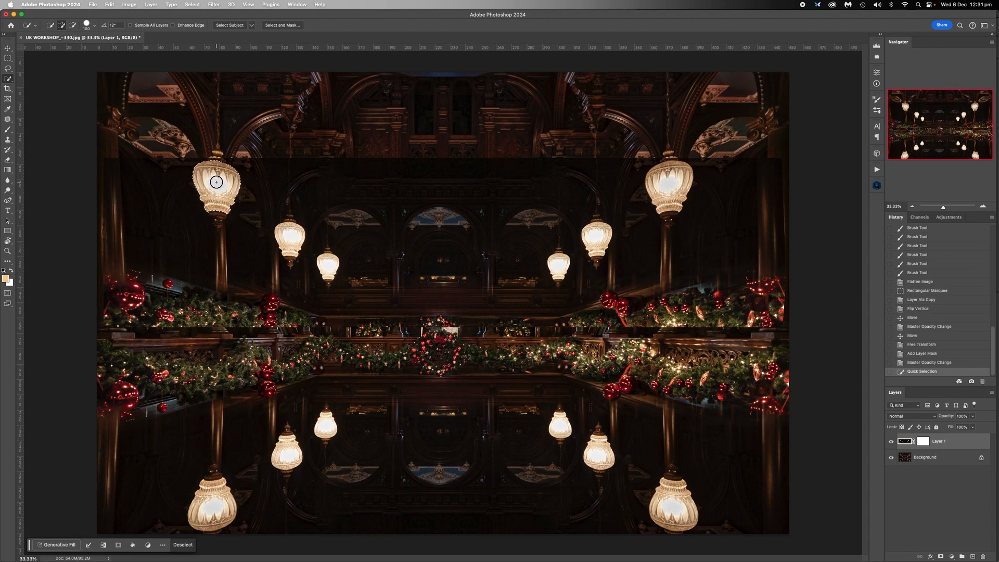
left_click(669, 181)
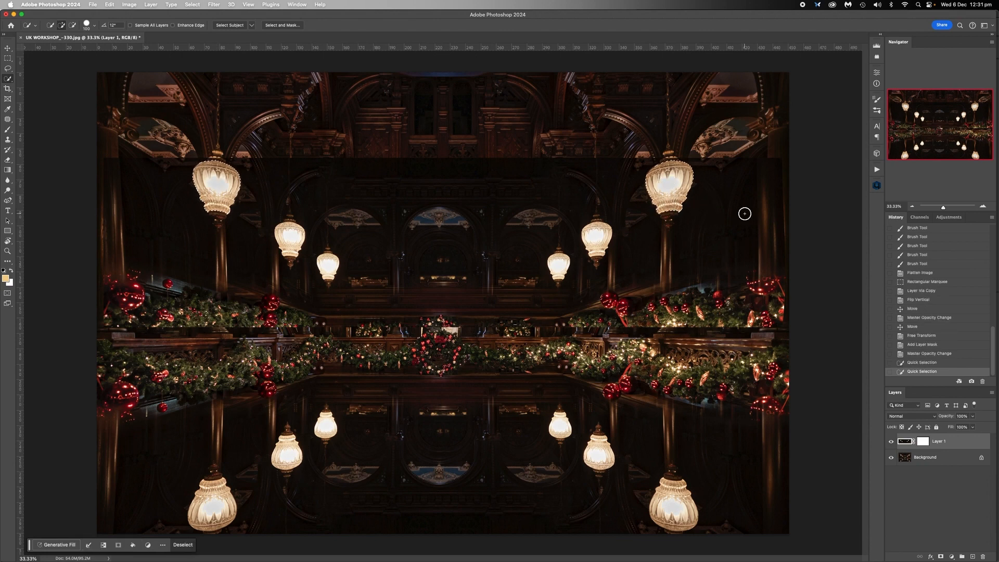
right_click(221, 182)
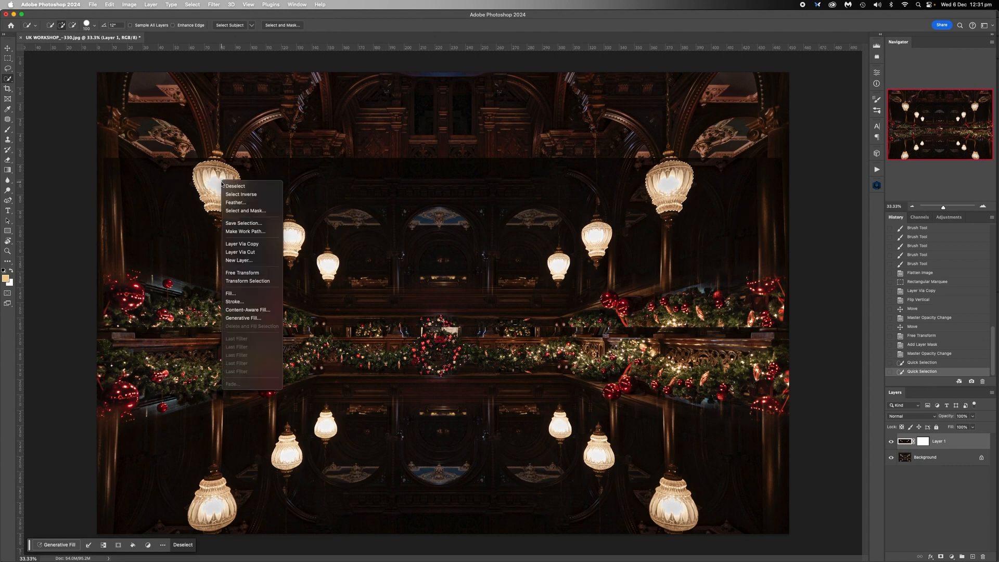
left_click(259, 247)
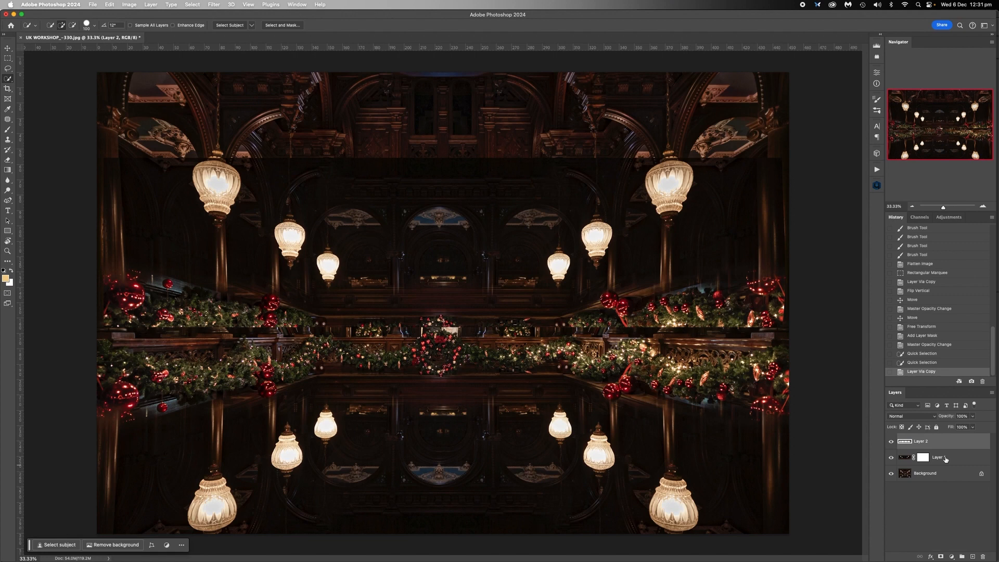
Delete the flipped reflection layer, Layer 1, and add a layer mask to the copied lamps on Layer 2.
left_click(940, 459)
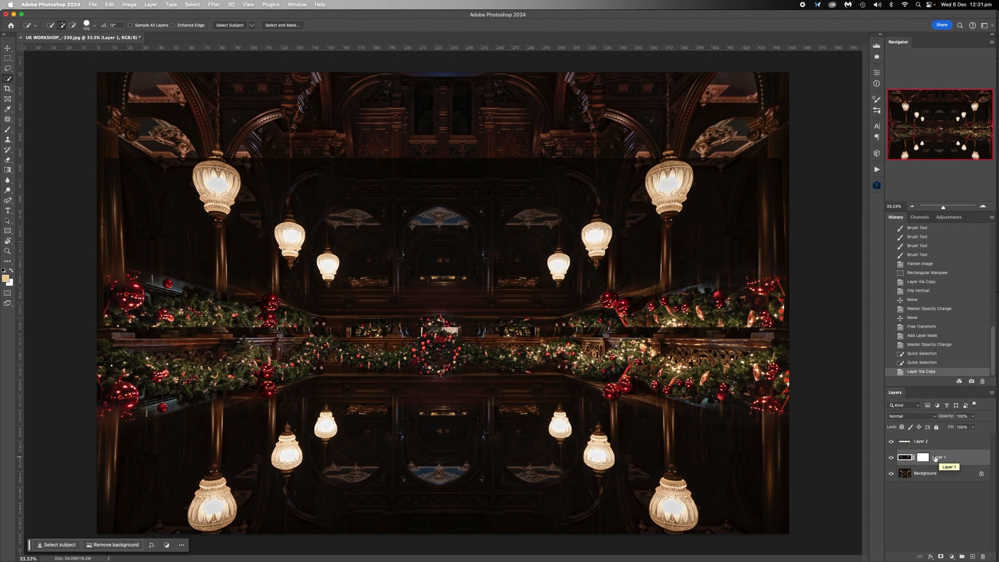
key("Delete")
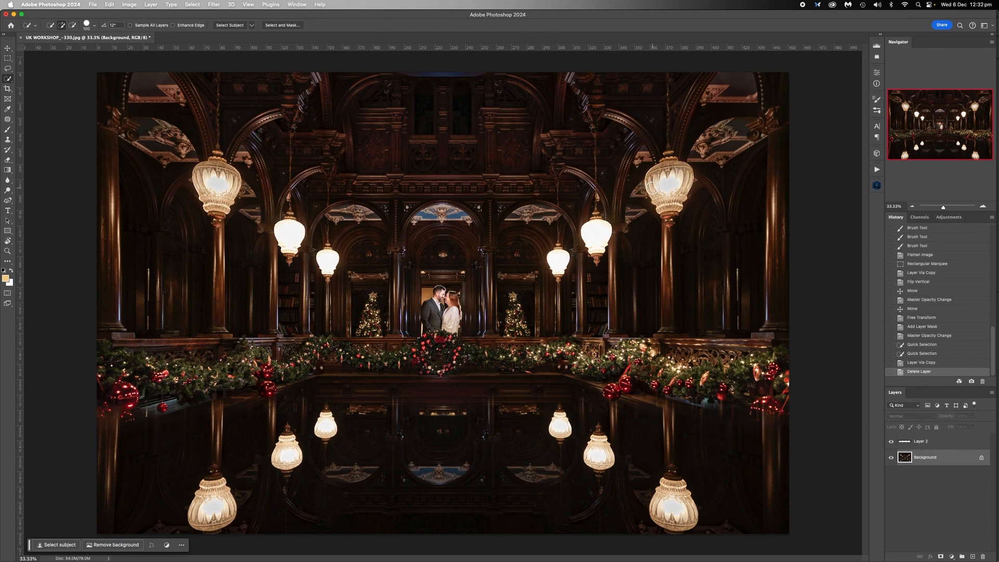
key("bracketleft")
key("bracketleft")
key("bracketleft")
key("bracketleft")
left_click(920, 443)
left_click(941, 557)
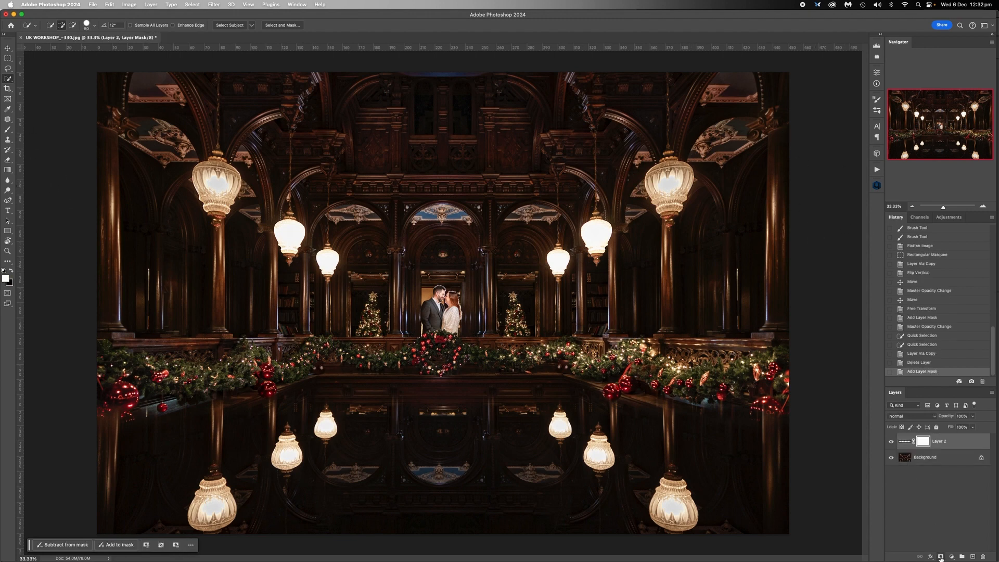
Paint black at 40% opacity with a small brush on the Layer 2 mask along the large right-hand lamp's right edge.
left_click(8, 129)
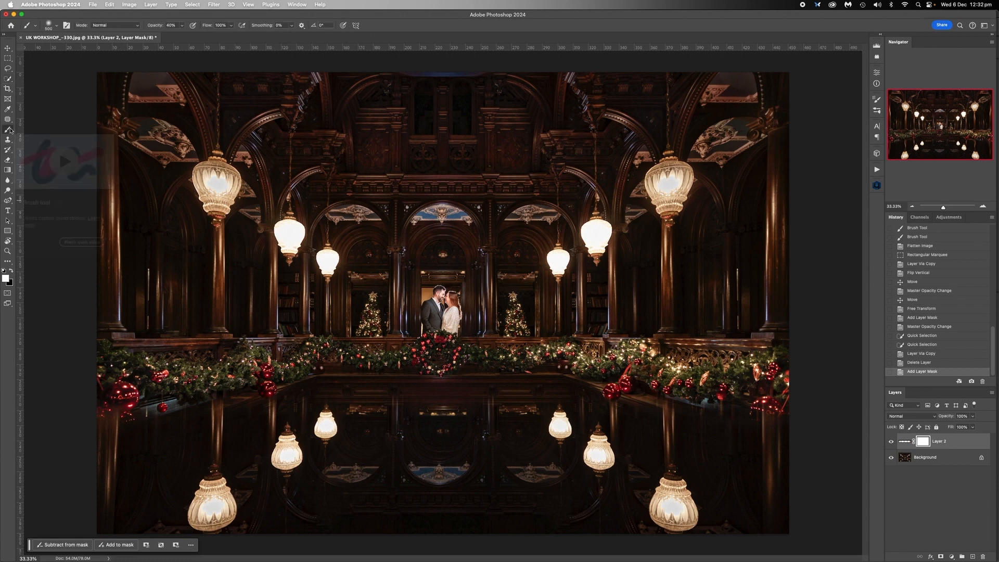
left_click(11, 271)
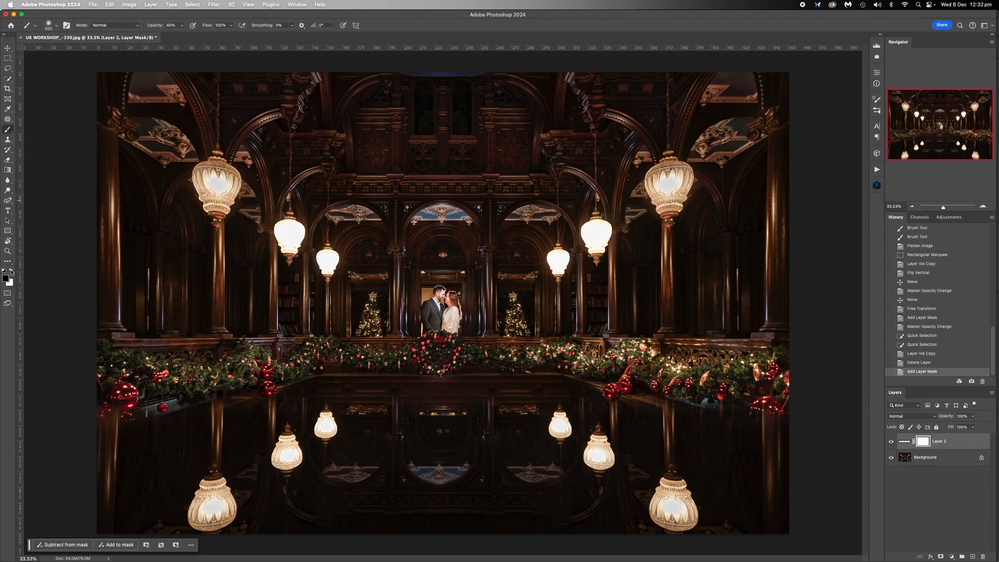
left_click(983, 208)
left_click(982, 207)
left_click(982, 208)
left_click(981, 104)
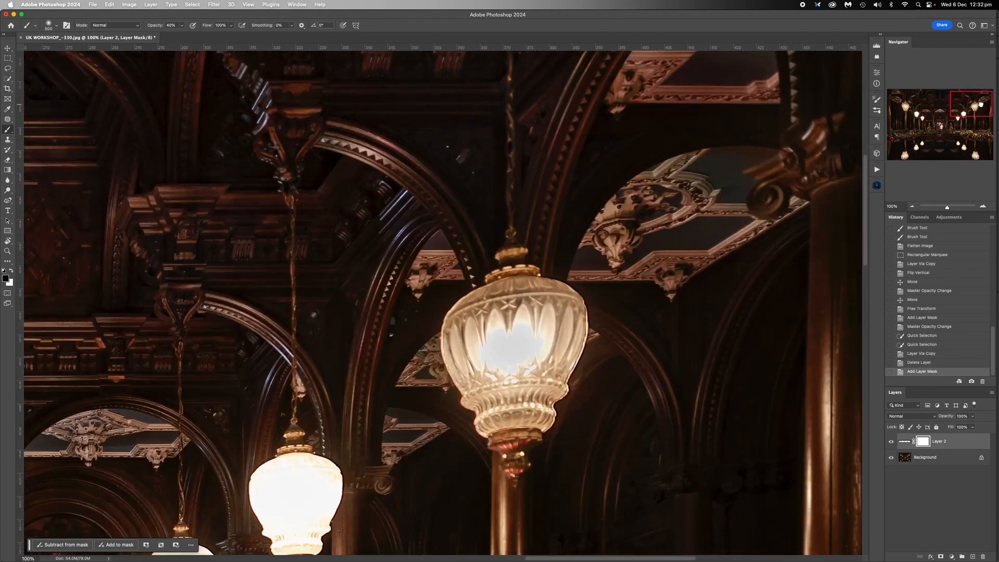
left_click_drag(981, 104, 982, 102)
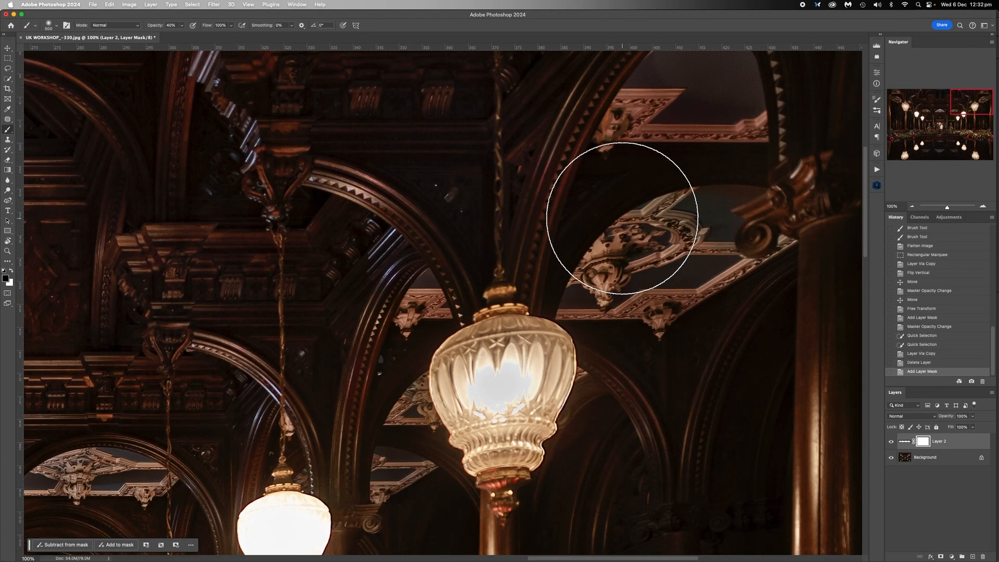
key("bracketleft")
key("bracketleft")
key("bracketleft")
key("bracketleft")
key("bracketleft")
key("bracketleft")
key("bracketleft")
key("bracketleft")
key("bracketleft")
key("bracketleft")
key("bracketleft")
key("bracketleft")
key("bracketleft")
key("bracketleft")
key("bracketleft")
key("bracketleft")
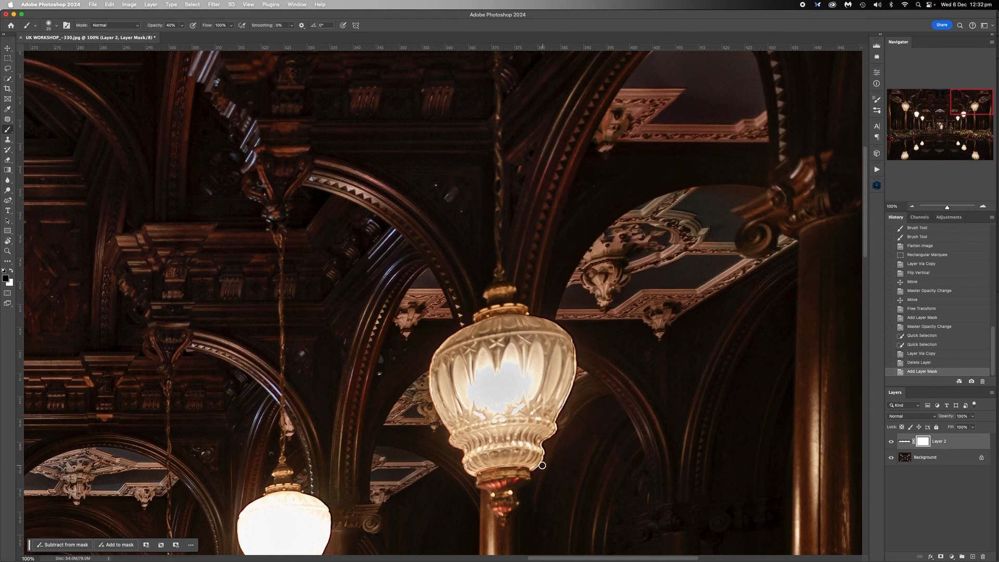
key("bracketright")
key("bracketright")
key("bracketright")
key("bracketright")
key("bracketright")
left_click_drag(579, 368, 577, 386)
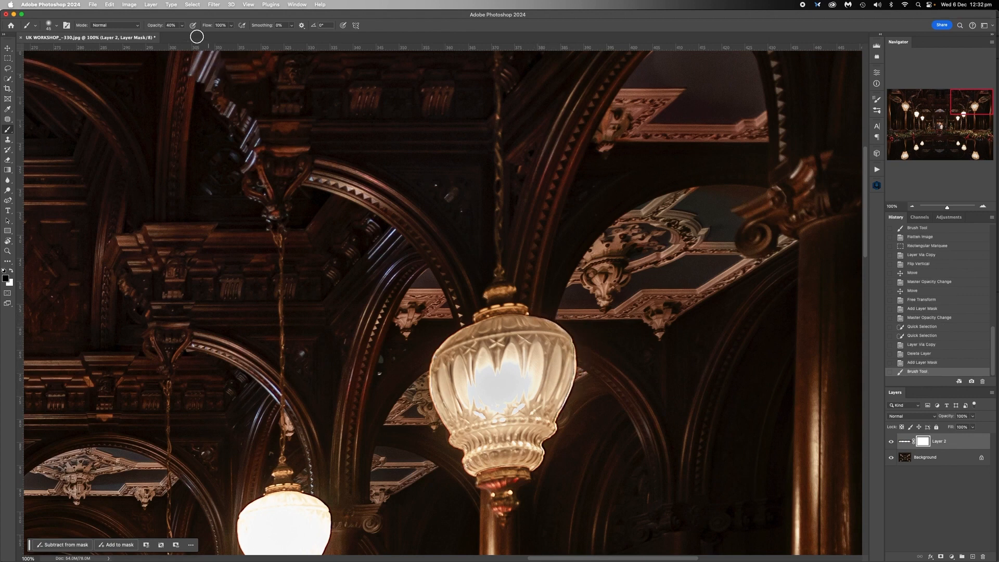
Raise the brush opacity to 100%, shrink the brush, and mask the remaining fringe on the large right-hand lamp's lower right edge.
left_click(182, 25)
left_click_drag(183, 36, 253, 31)
key("bracketleft")
key("bracketleft")
key("bracketleft")
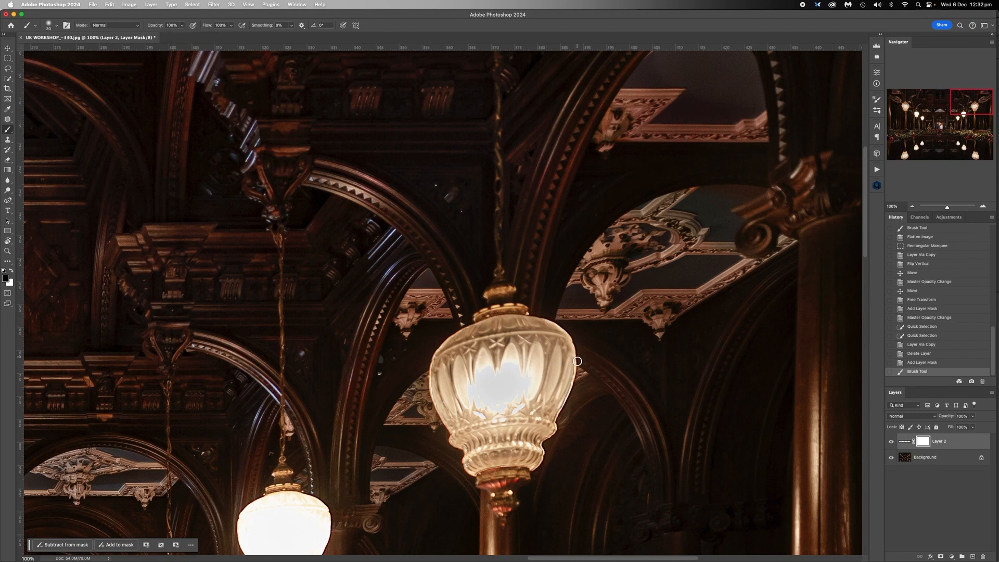
left_click_drag(566, 408, 568, 406)
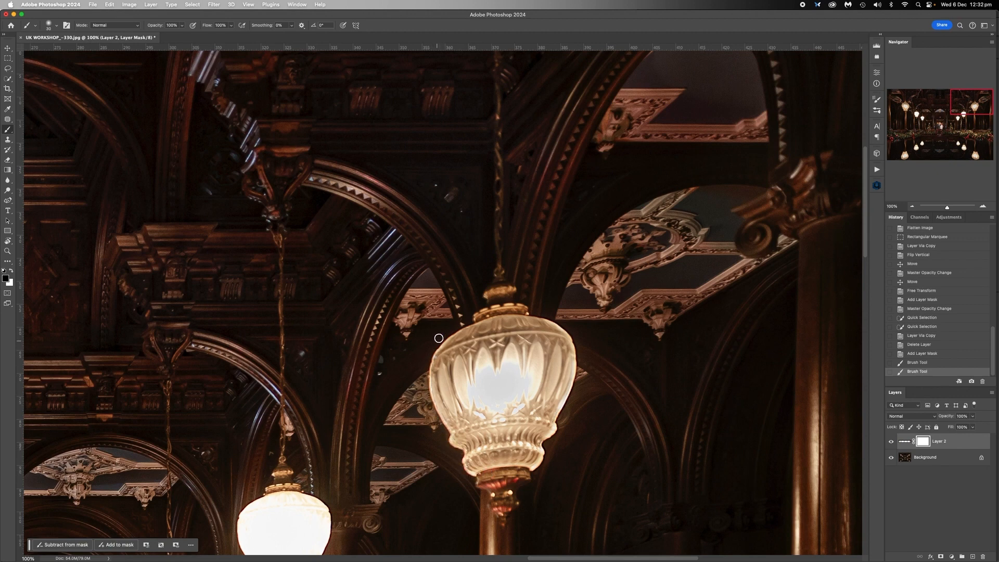
Paint black on the Layer 2 mask to clean the fringe along the right-hand lamp's top and the left-hand lamp's right and top edges.
left_click_drag(464, 325, 539, 302)
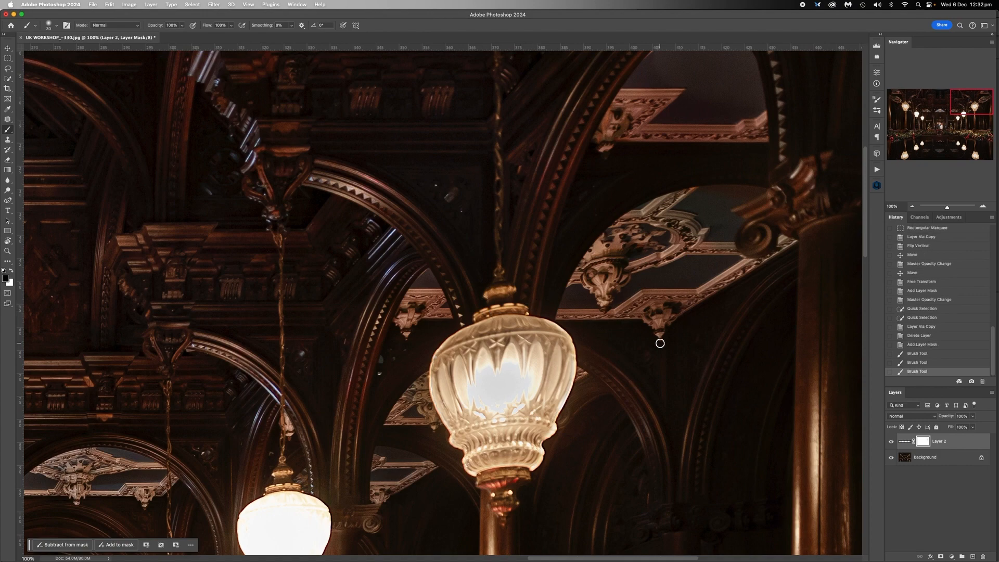
scroll(660, 343, "left", 20)
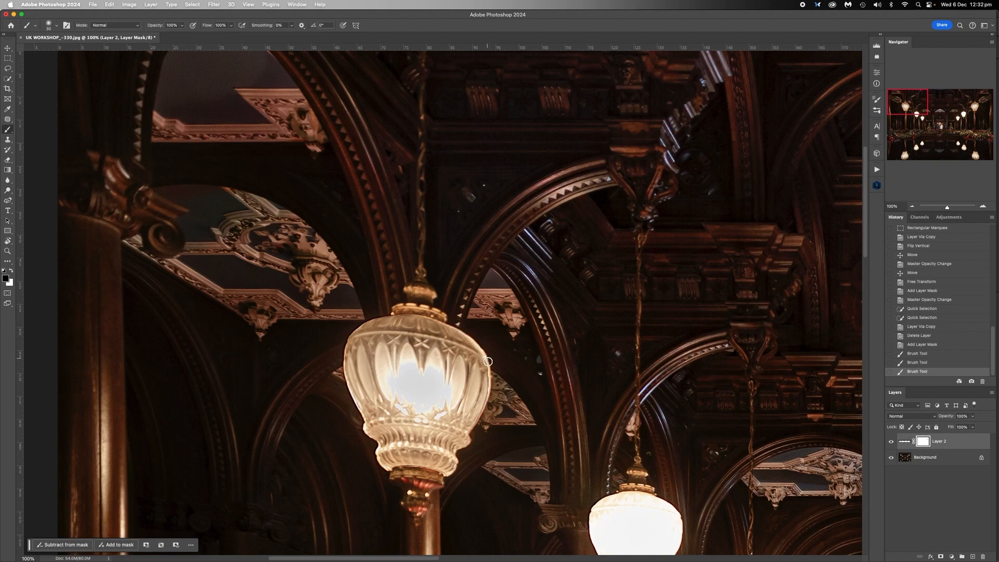
left_click_drag(490, 389, 476, 426)
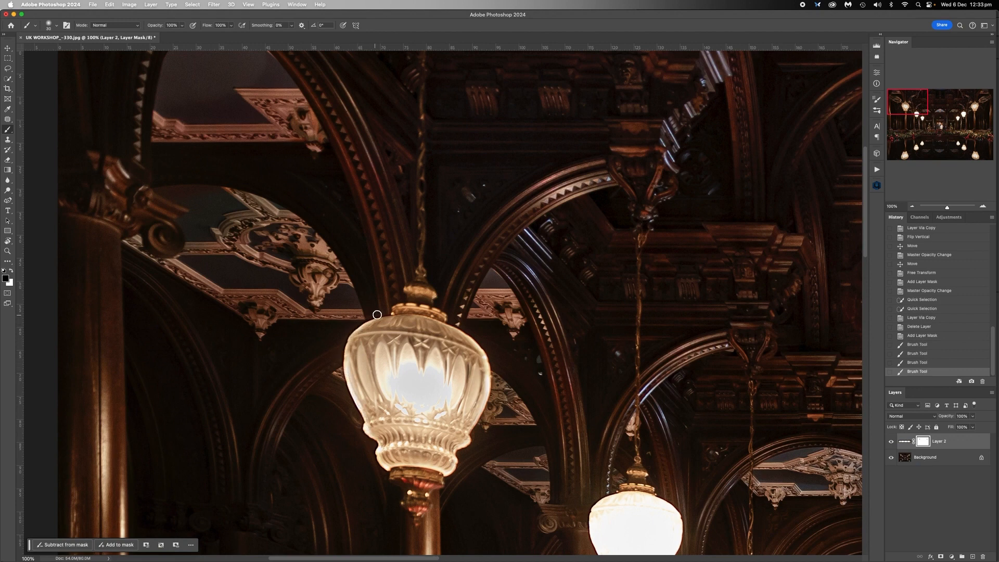
left_click_drag(404, 311, 458, 316)
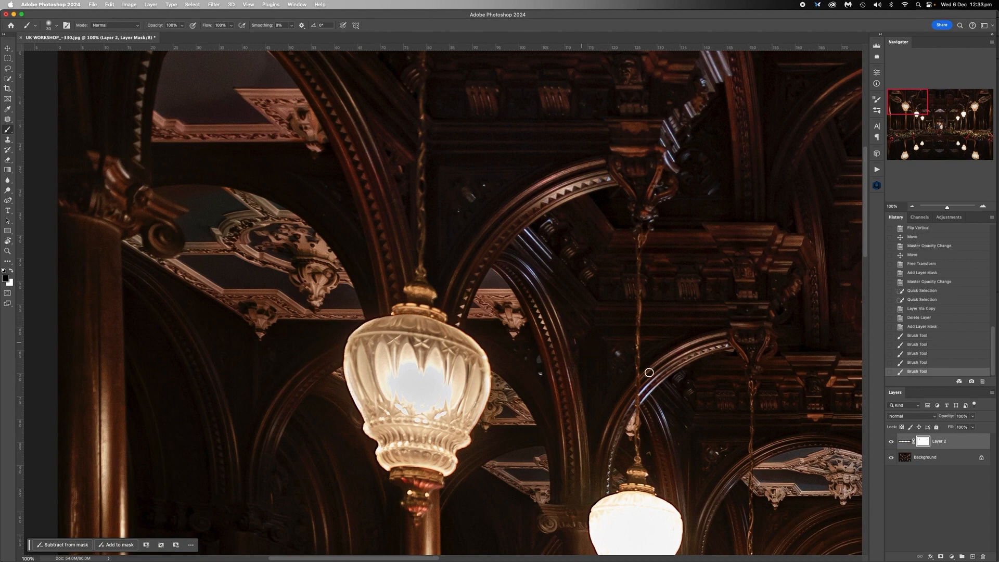
Check the blended lamps in the whole picture and flatten the image.
left_click(914, 207)
left_click(914, 208)
left_click(914, 207)
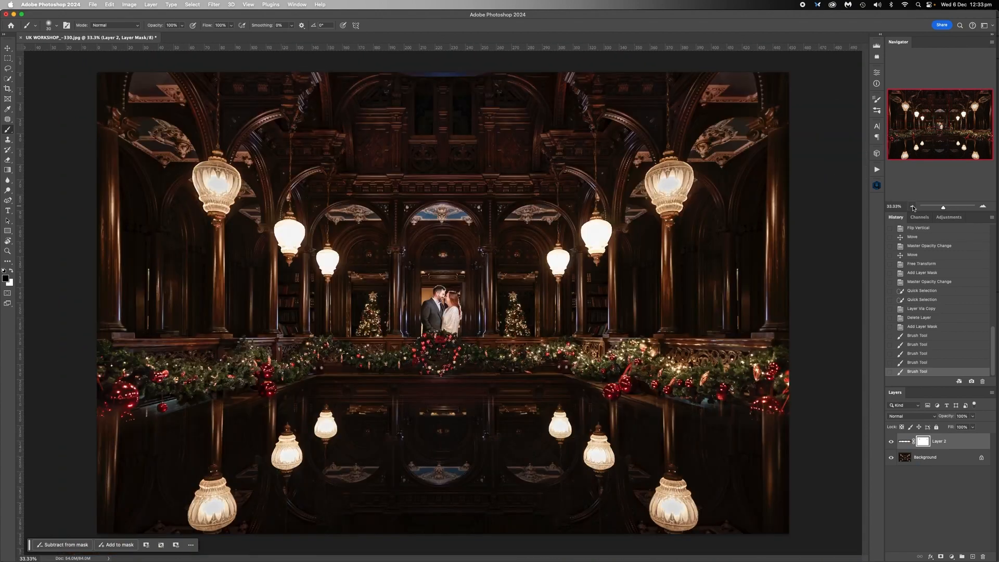
left_click(914, 207)
left_click(913, 207)
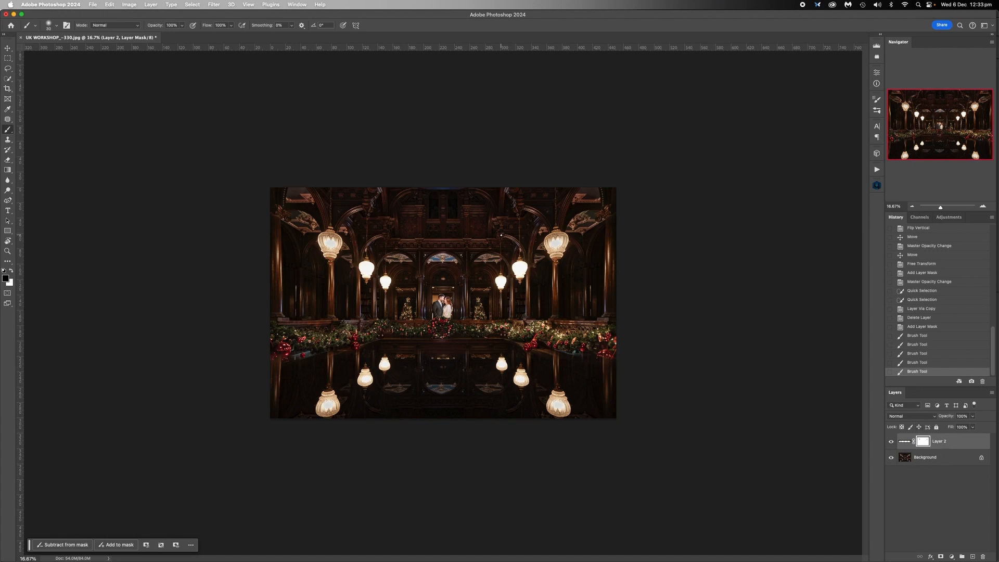
left_click(984, 208)
left_click(984, 207)
left_click(984, 207)
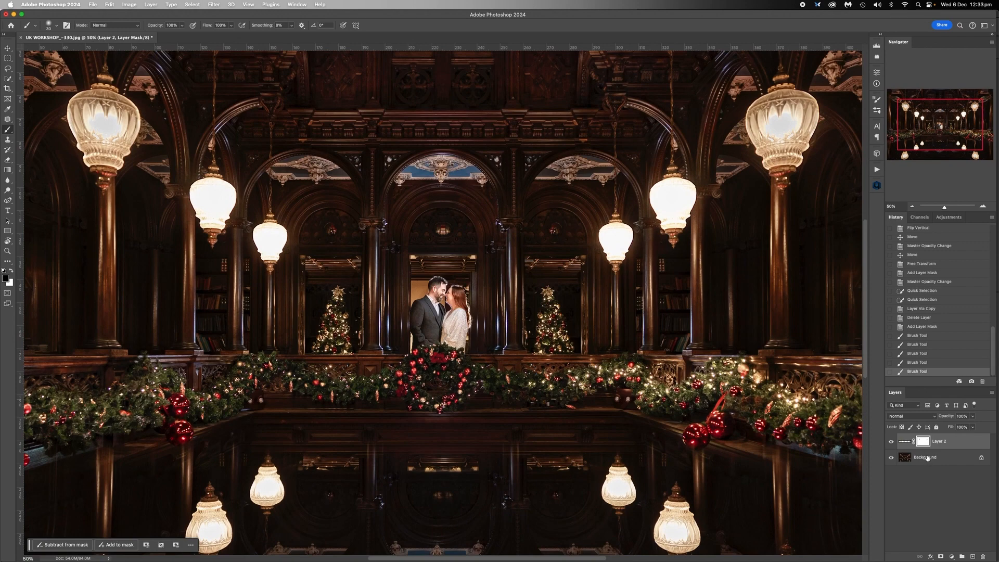
right_click(928, 458)
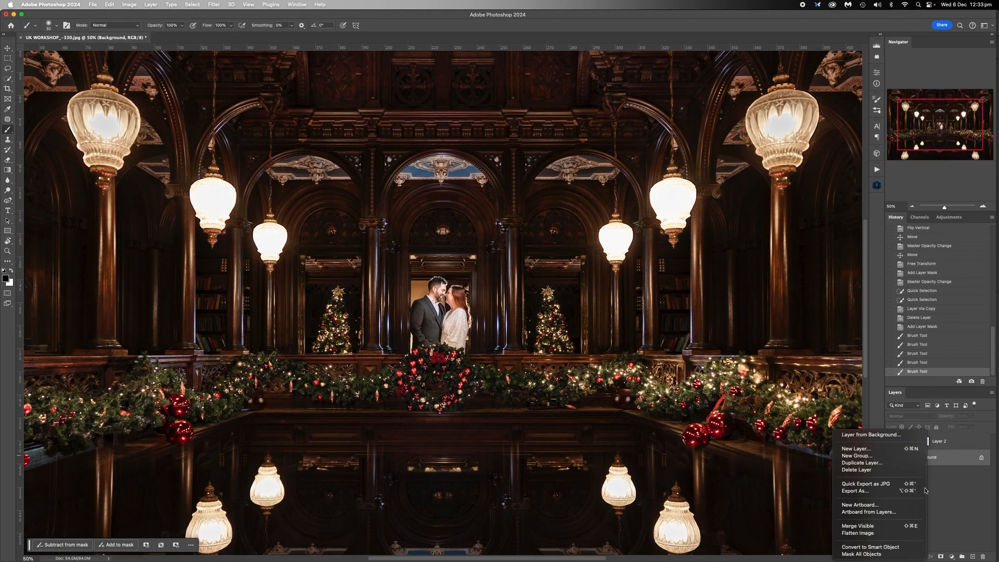
left_click(873, 533)
Set up the Brush tool in Darken mode at 73% opacity for retouching the large left-hand lamp.
left_click(983, 207)
left_click(983, 207)
left_click(983, 207)
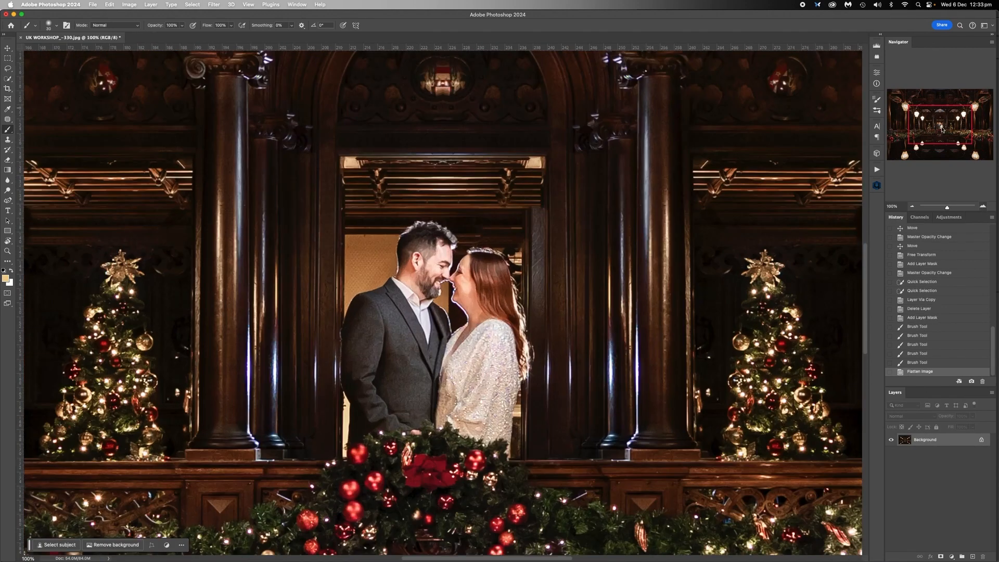
left_click(916, 118)
left_click(906, 106)
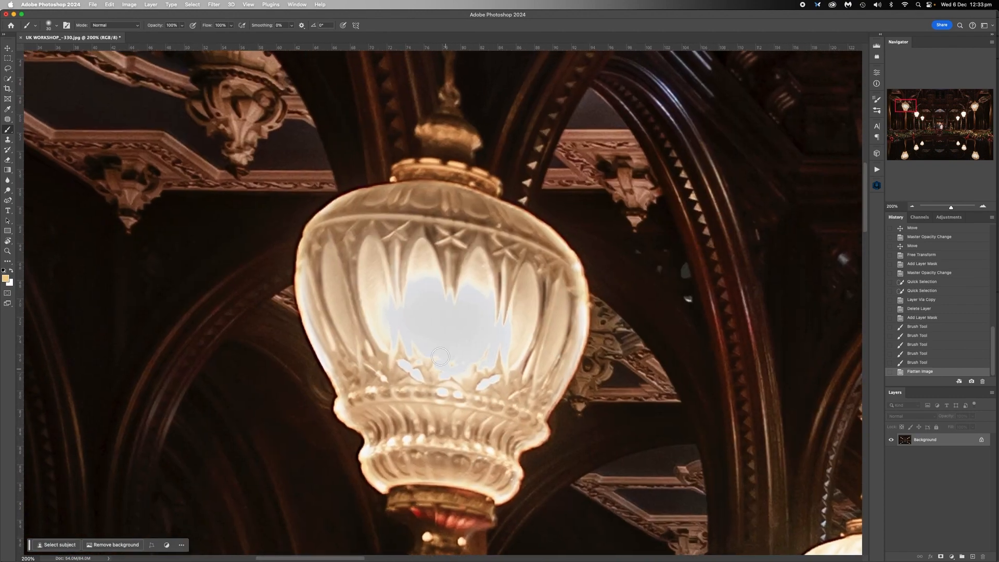
key("bracketleft")
left_click(136, 26)
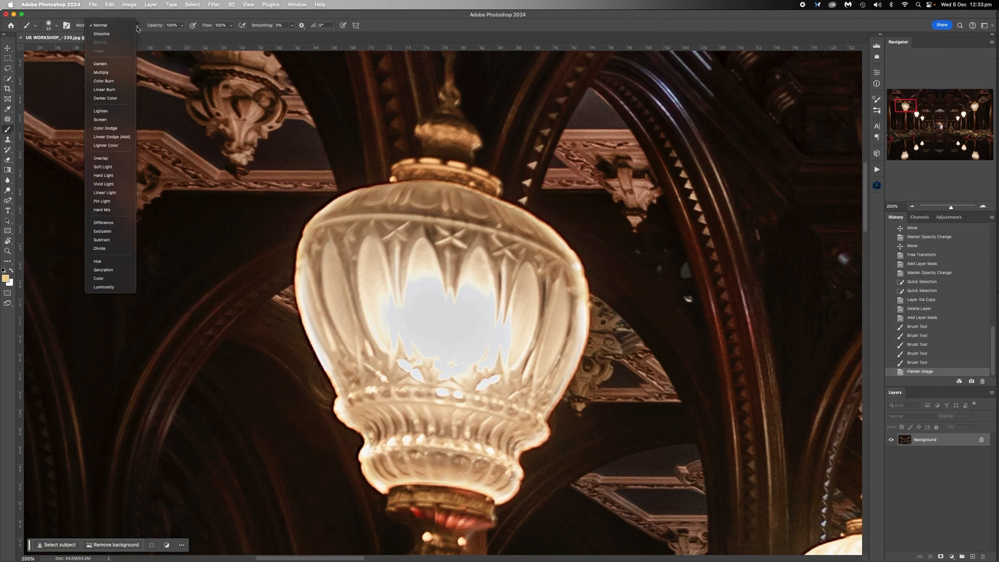
left_click(102, 64)
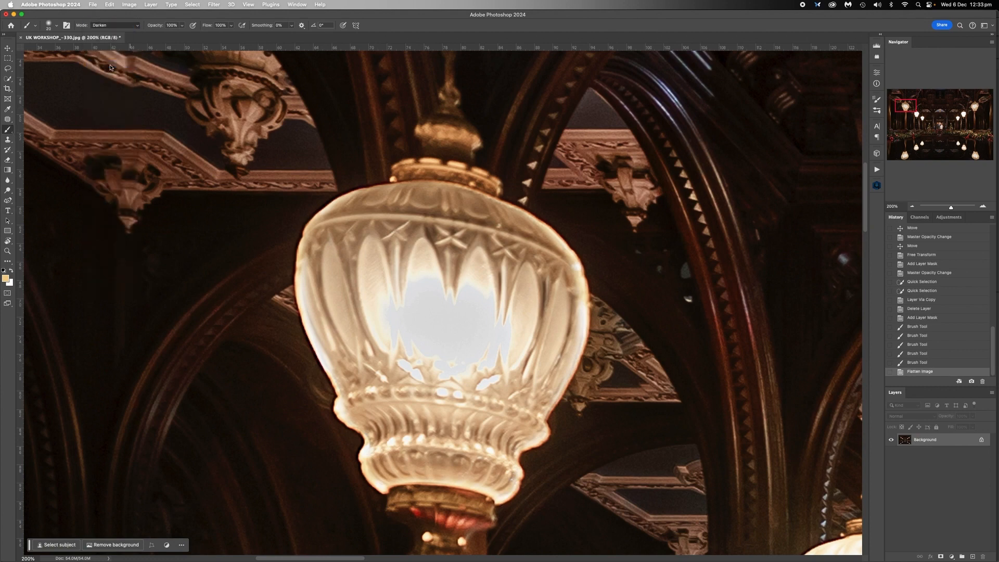
left_click(183, 26)
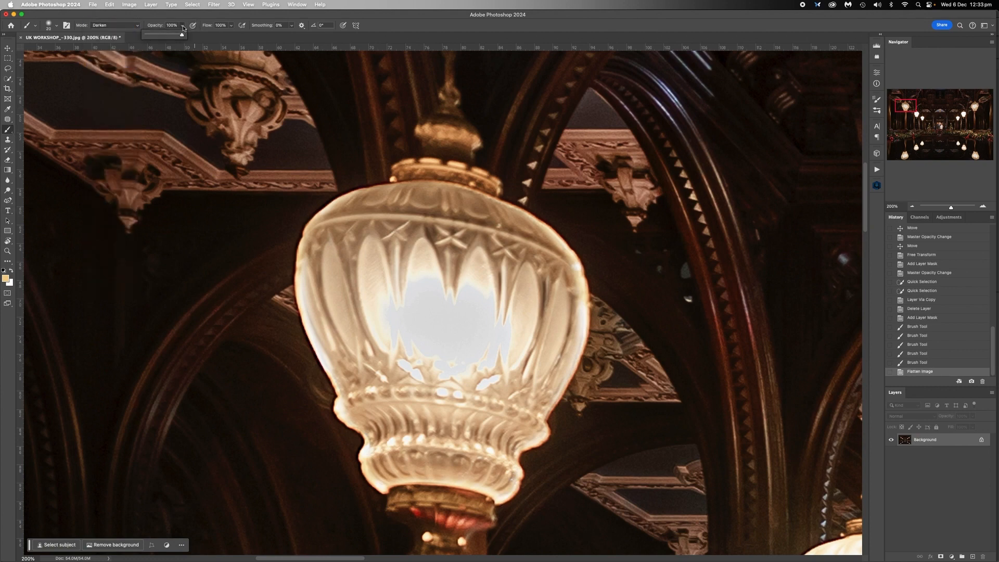
left_click(7, 130)
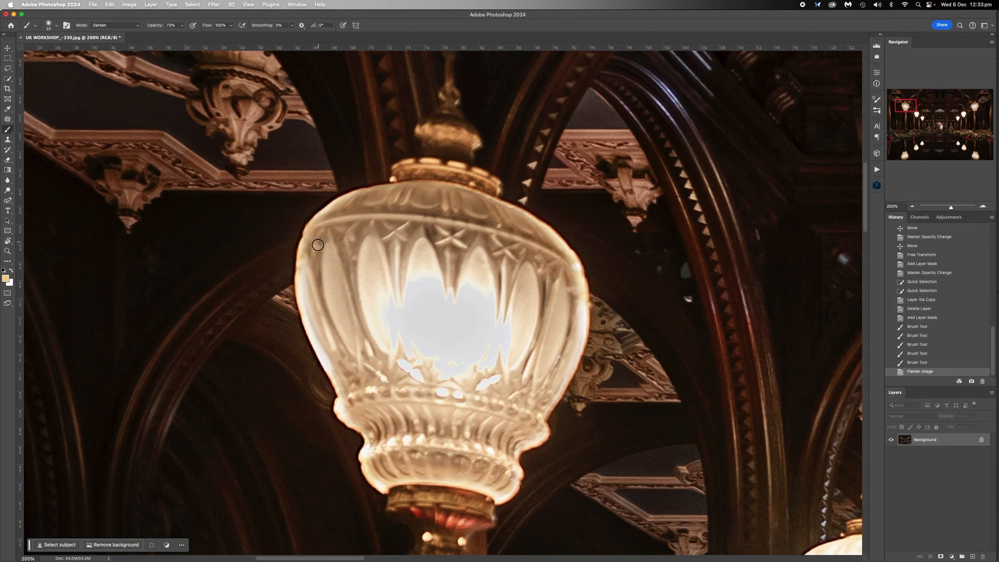
Sample the warm glass colour, enlarge the brush, and paint over the bright rim along the large left-hand lamp's left side.
left_click(304, 249, "alt")
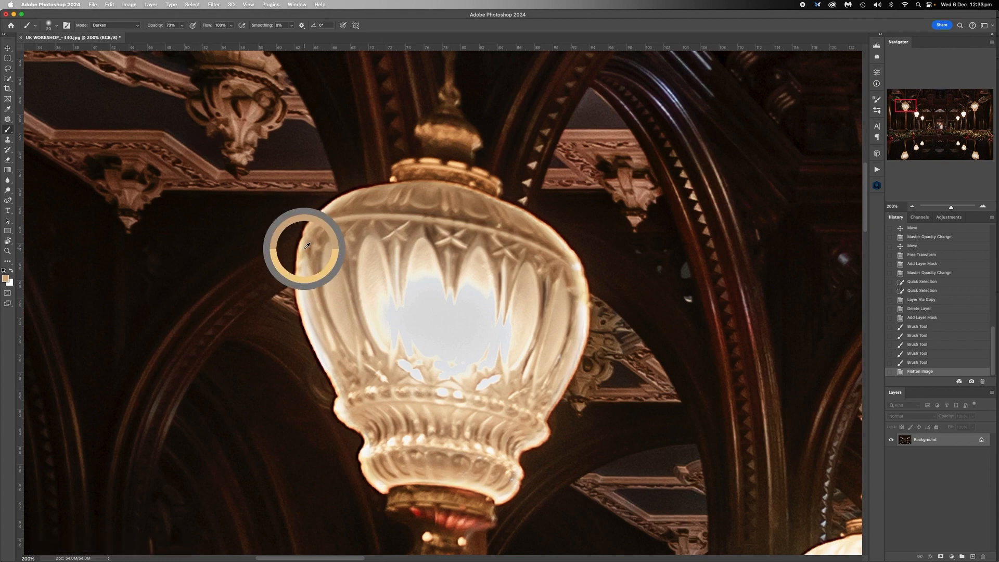
key("]")
key("]")
key("]")
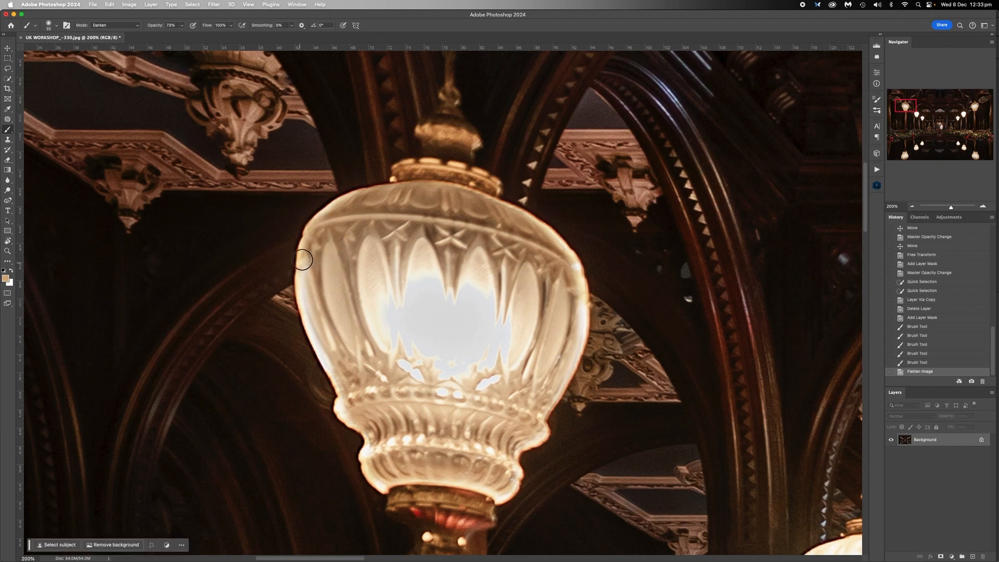
mouse_move(305, 257)
left_mouse_down()
mouse_move(311, 334)
mouse_move(339, 407)
mouse_move(362, 435)
mouse_move(366, 475)
mouse_move(397, 485)
left_mouse_up()
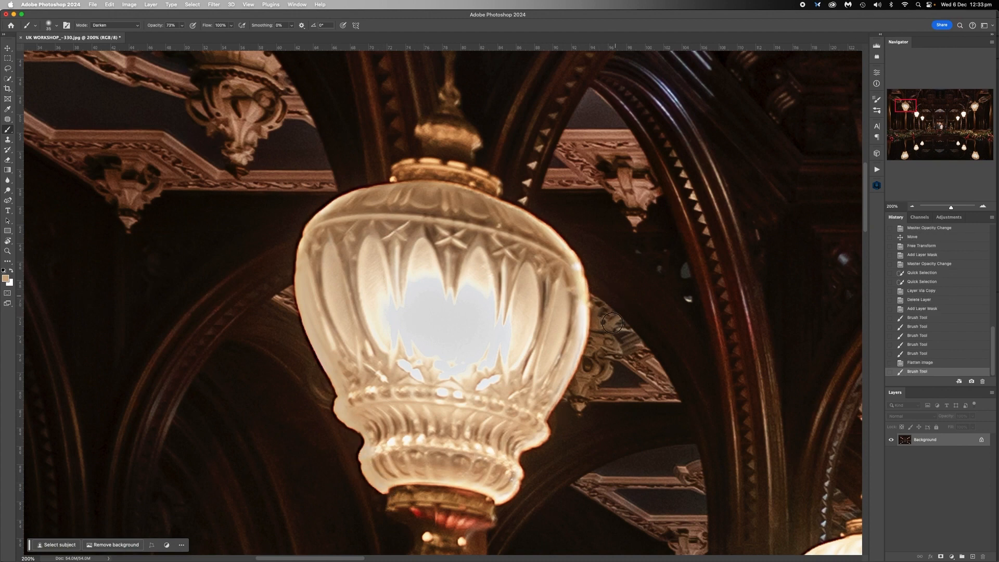
Shrink the brush, sample the glass tone near the lamp's upper right, and darken the remaining bright rim around the large left-hand lamp.
key("[")
key("[")
key("[")
left_click(512, 208, "alt")
mouse_move(459, 185)
left_mouse_down()
mouse_move(534, 218)
mouse_move(566, 251)
mouse_move(583, 294)
mouse_move(583, 333)
mouse_move(544, 432)
mouse_move(519, 454)
mouse_move(514, 491)
mouse_move(501, 501)
mouse_move(397, 484)
left_mouse_up()
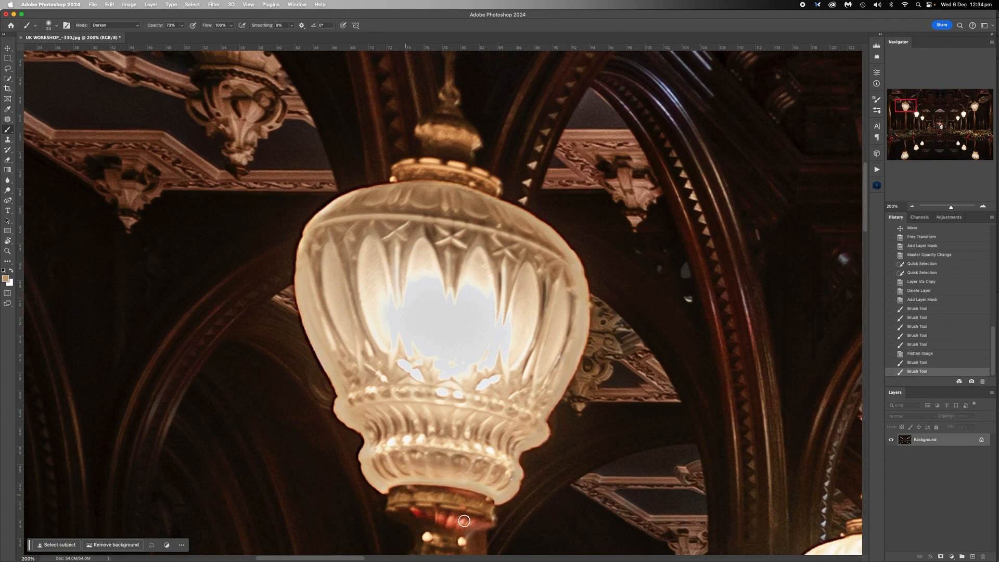
Paint the sampled glass colour in Darken mode over the bright rim around the large upper right-hand lamp.
left_click(912, 206)
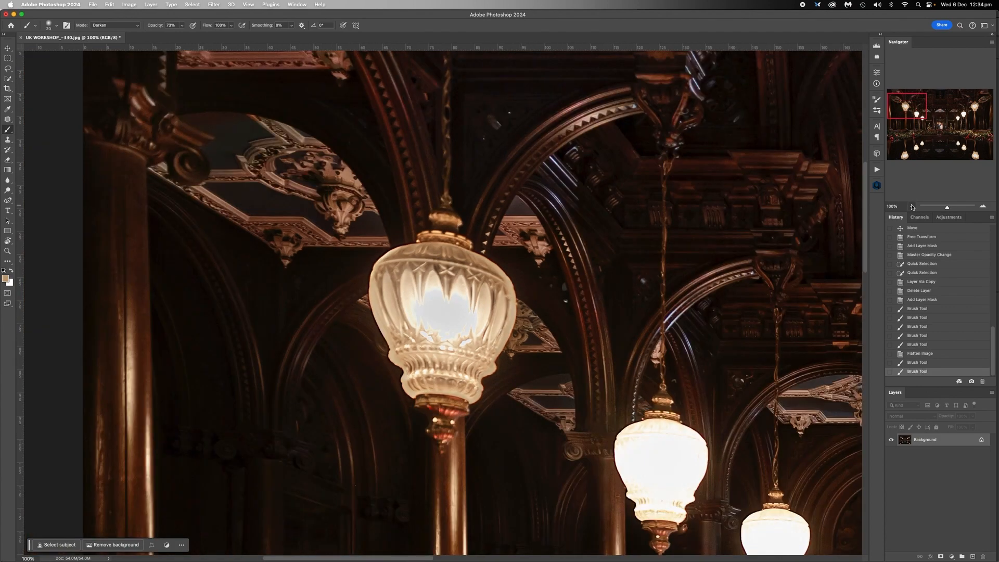
left_click(912, 206)
left_click(912, 206)
left_click(912, 206)
left_click(912, 206)
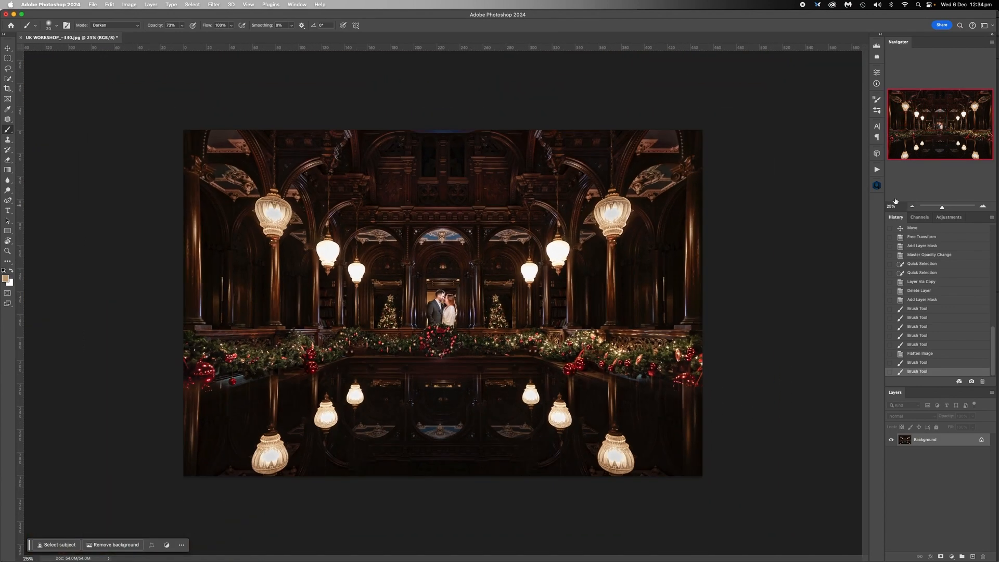
left_click(983, 206)
left_click(983, 206)
left_click(983, 206)
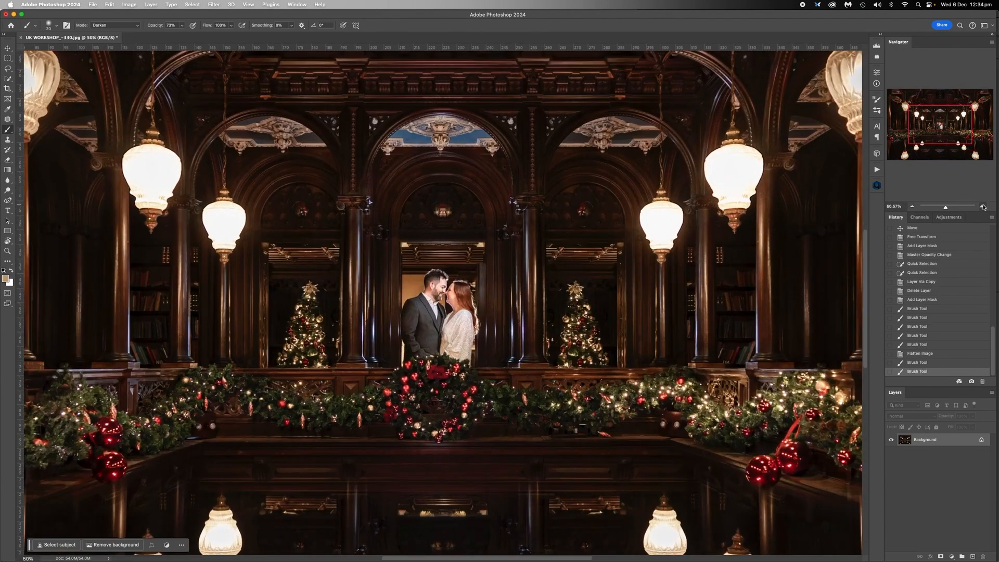
left_click(983, 206)
left_click_drag(945, 121, 983, 105)
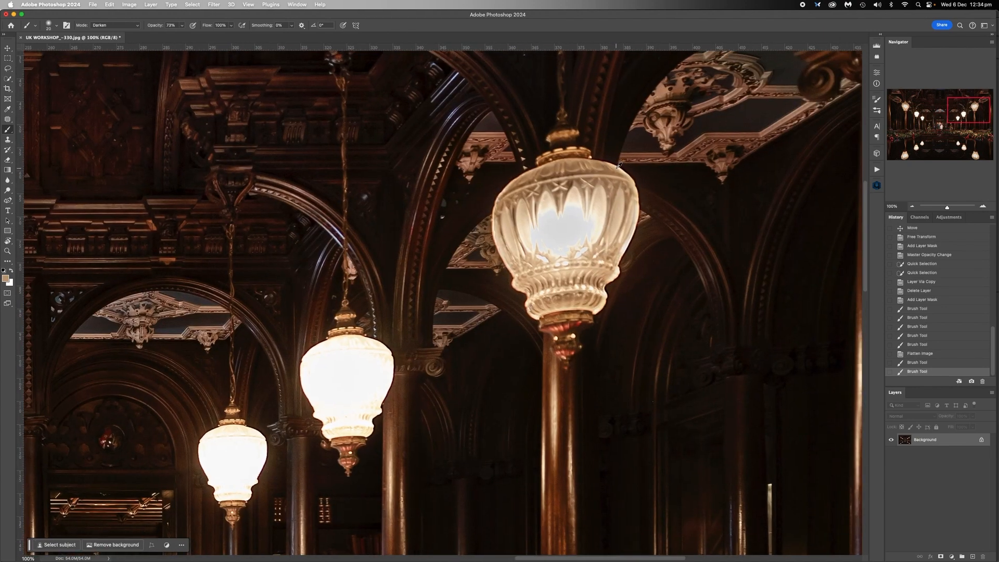
left_click_drag(613, 166, 625, 172)
left_click_drag(637, 210, 596, 314)
left_click(544, 317)
left_click_drag(535, 317, 527, 299)
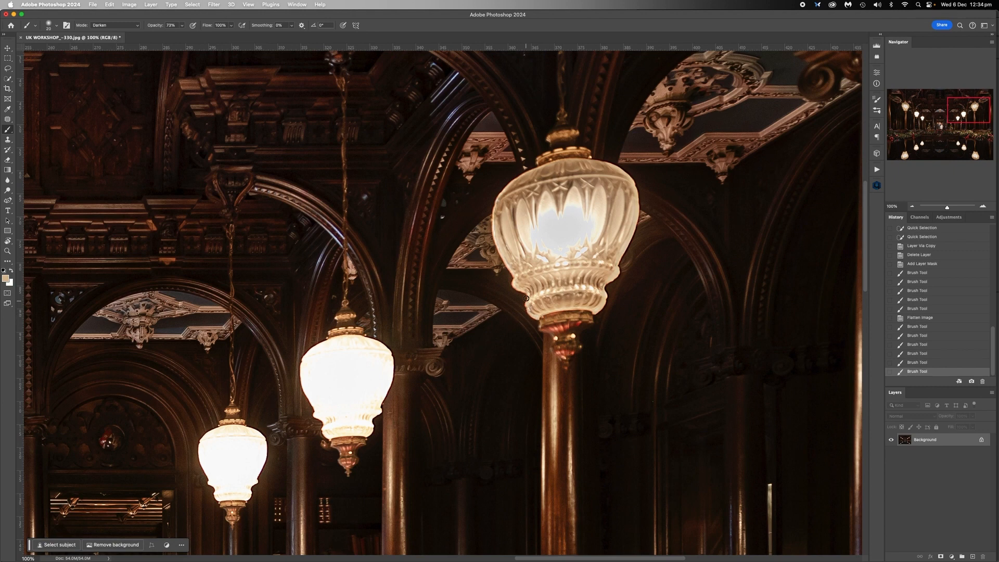
mouse_move(505, 265)
left_mouse_down()
mouse_move(495, 210)
mouse_move(517, 177)
left_mouse_up()
Quick-select the two middle-sized lamps in the tabletop reflection with an enlarged brush and copy them to a new layer.
left_click(912, 207)
left_click(912, 207)
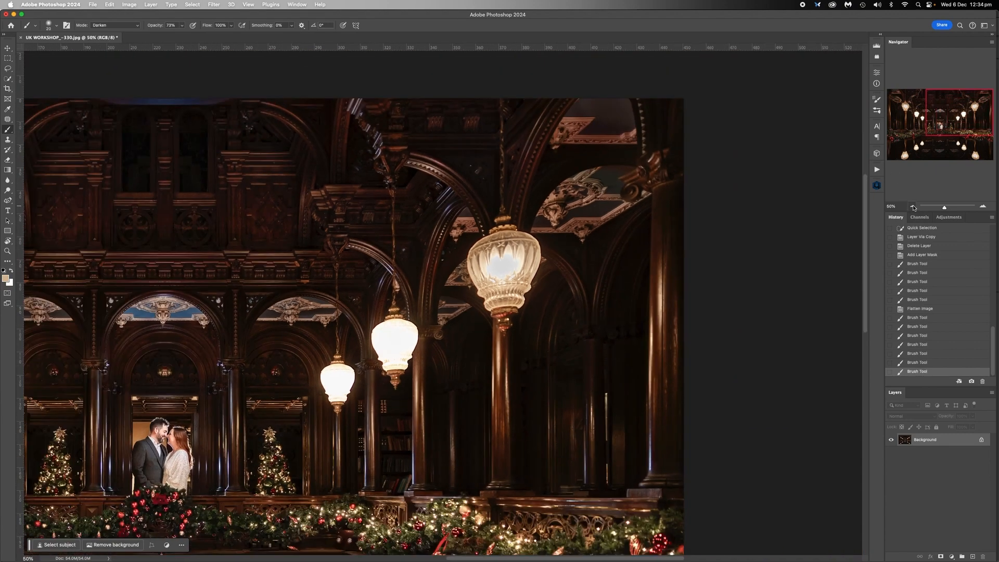
left_click(912, 207)
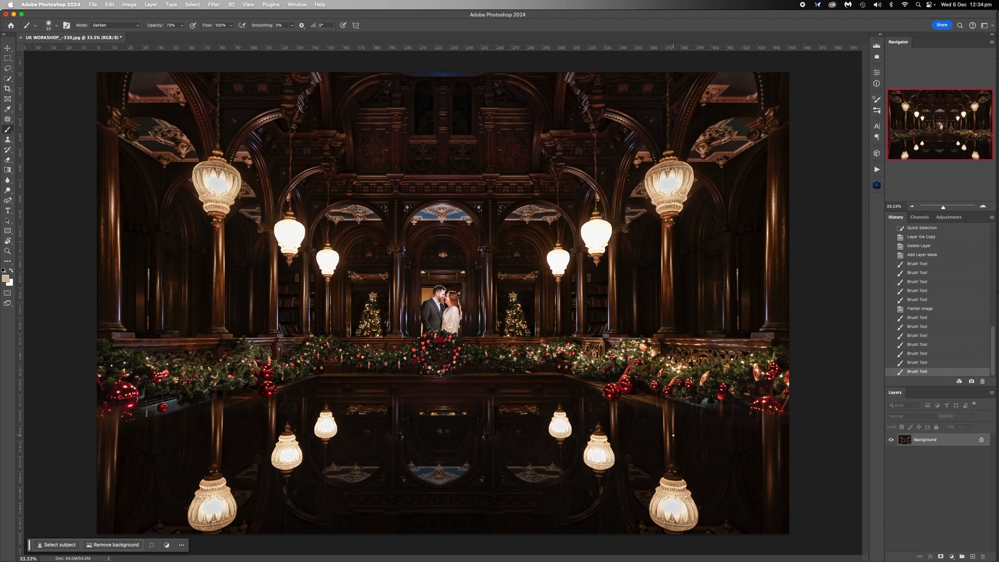
left_click(8, 68)
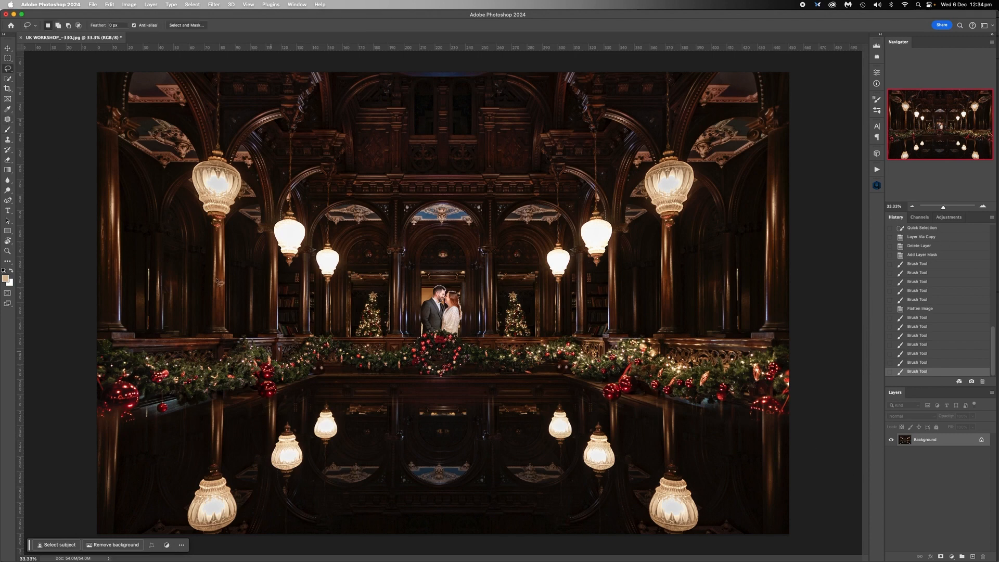
left_click(8, 78)
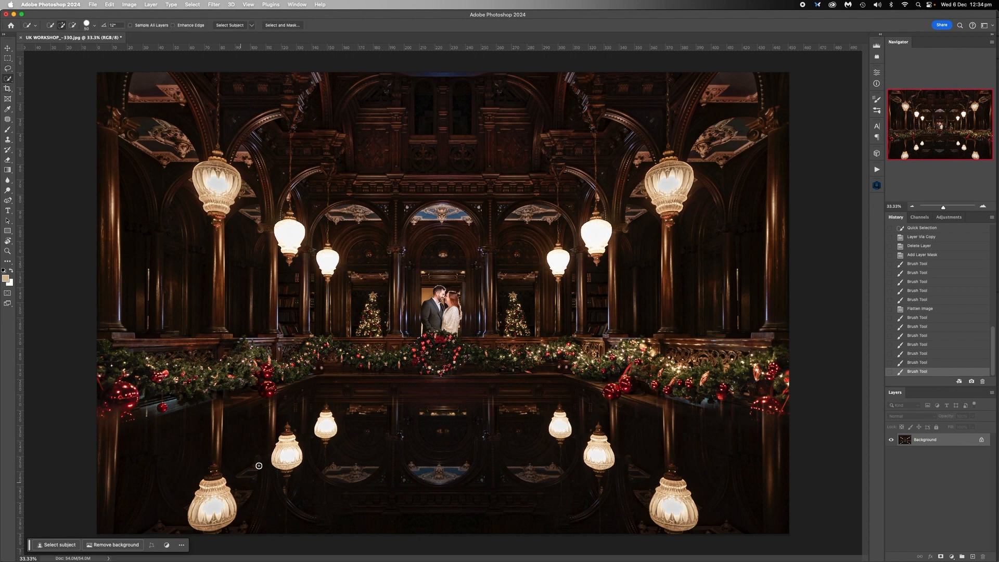
key("bracketright")
key("bracketright")
key("bracketright")
left_click(288, 457)
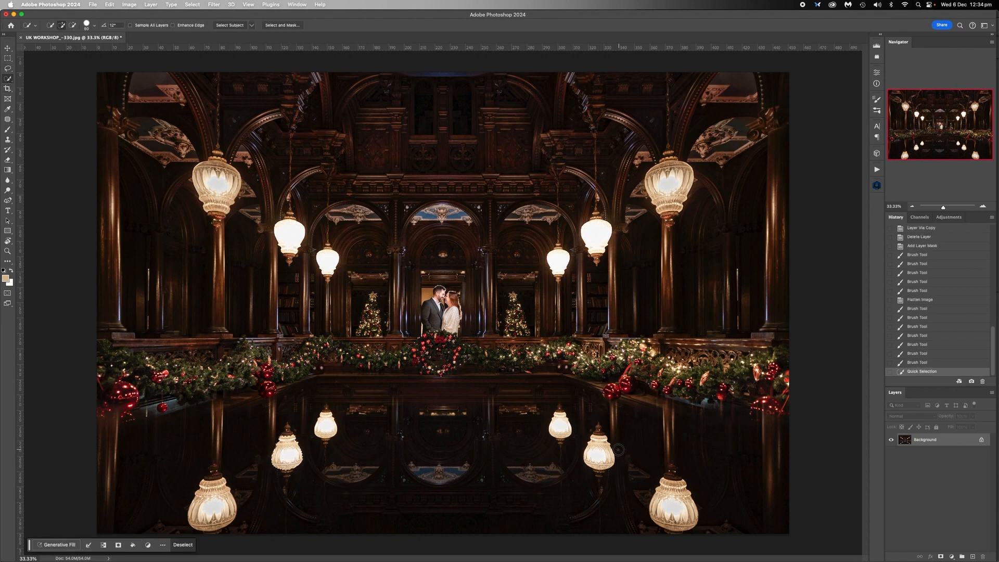
left_click(600, 456)
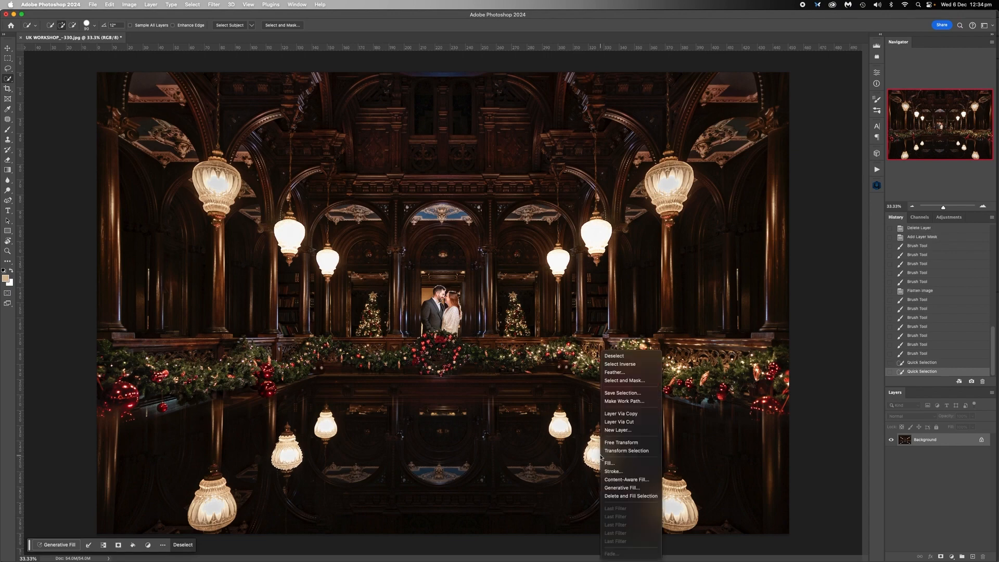
right_click(599, 453)
left_click(622, 414)
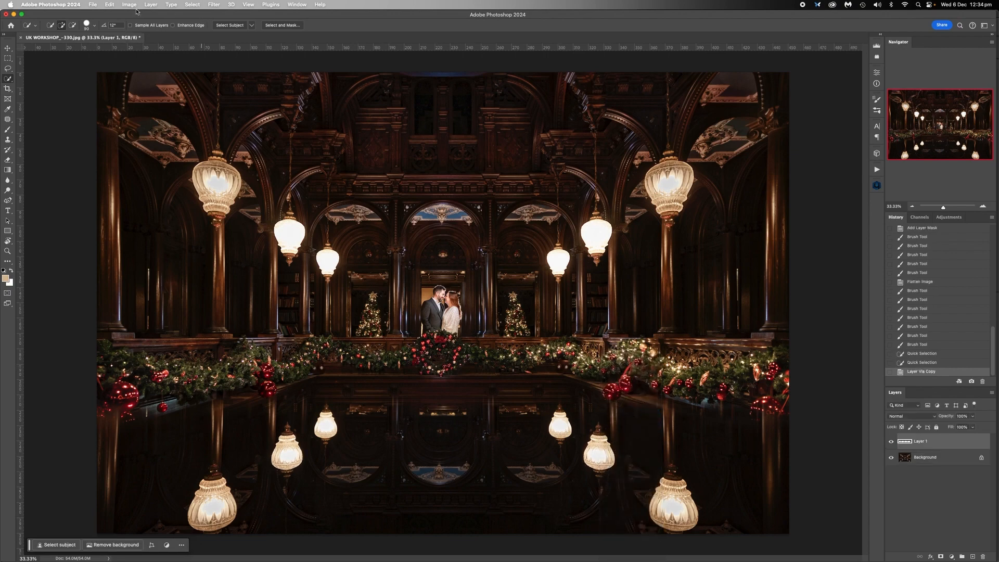
Flip the copied middle-sized lamps on Layer 1 vertically.
left_click(113, 7)
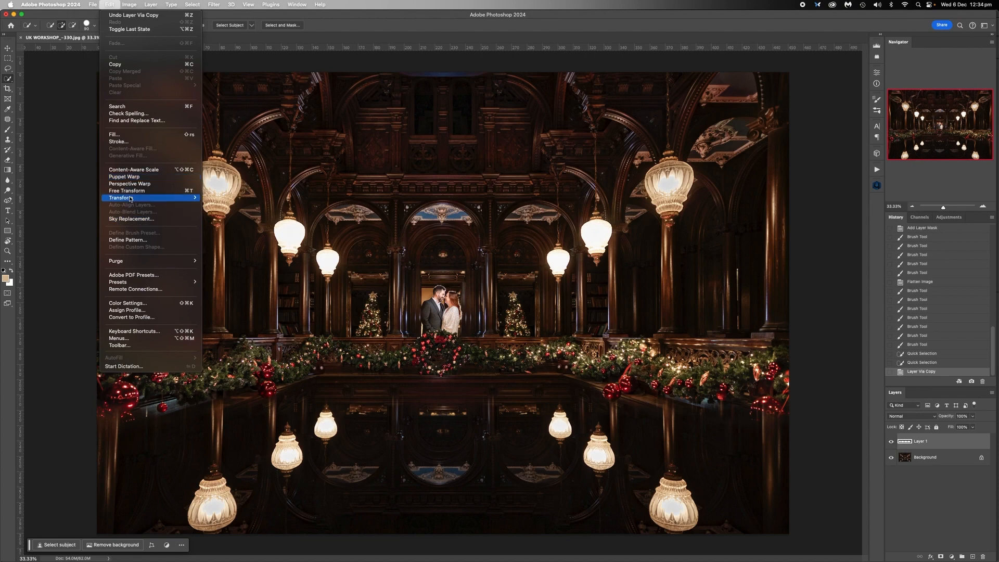
mouse_move(131, 198)
left_click(229, 359)
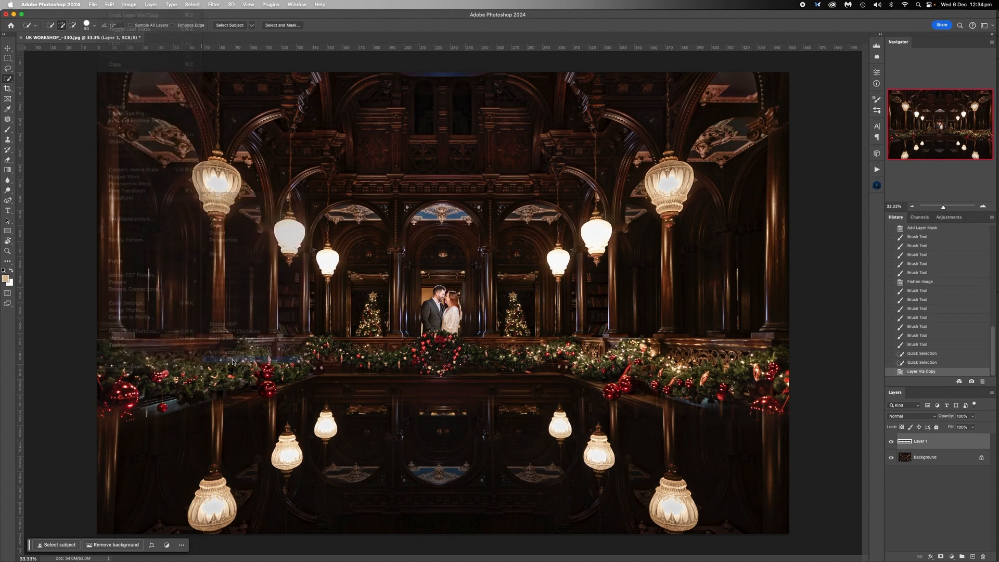
Move the flipped middle-sized lamps on Layer 1 up over the matching overexposed hanging lamps, aligning the left-hand lamp.
left_click(7, 48)
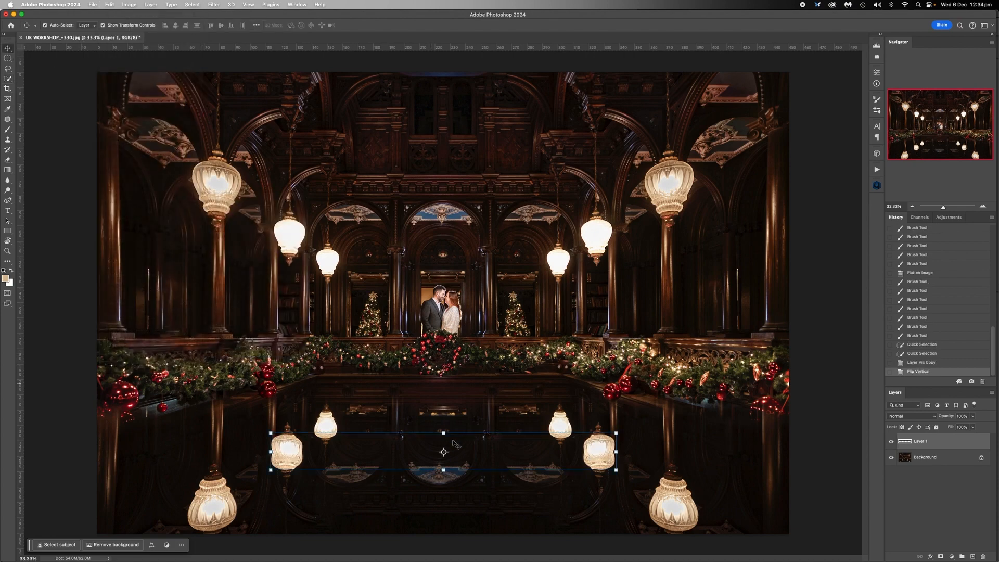
key("shift+Up")
key("shift+Up")
key("shift+Up")
key("shift+Up")
key("shift+Up")
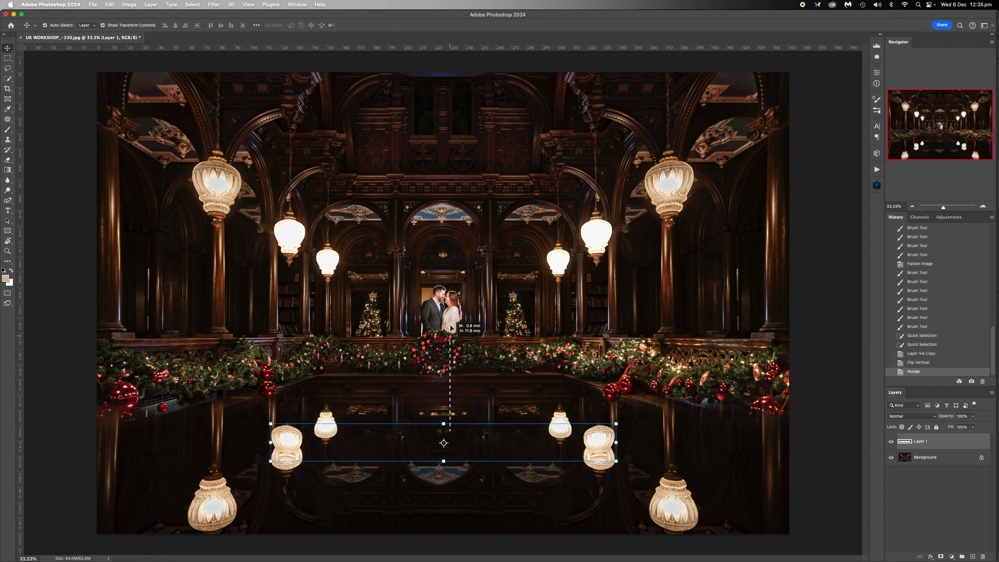
key("super+t")
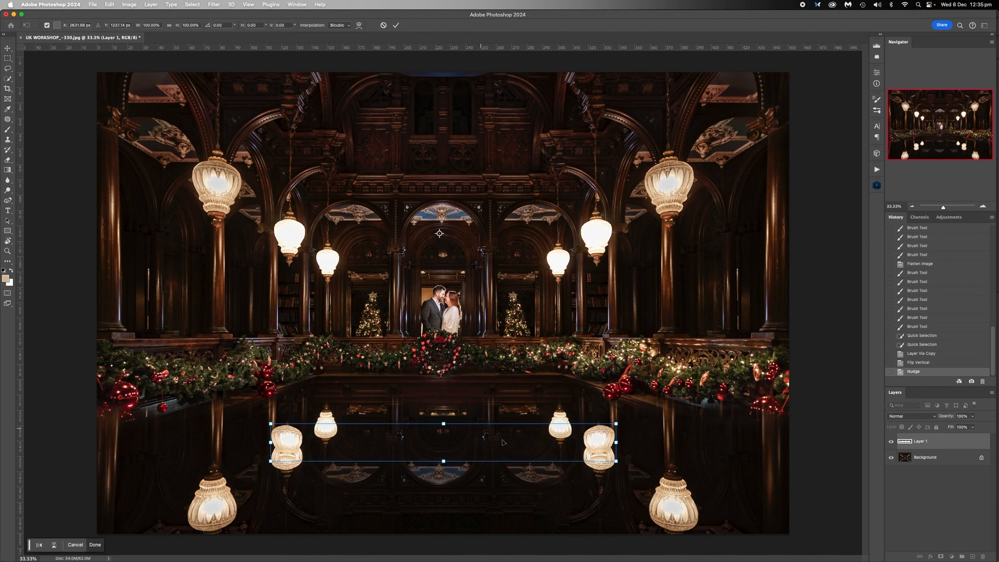
left_click_drag(614, 441, 604, 235)
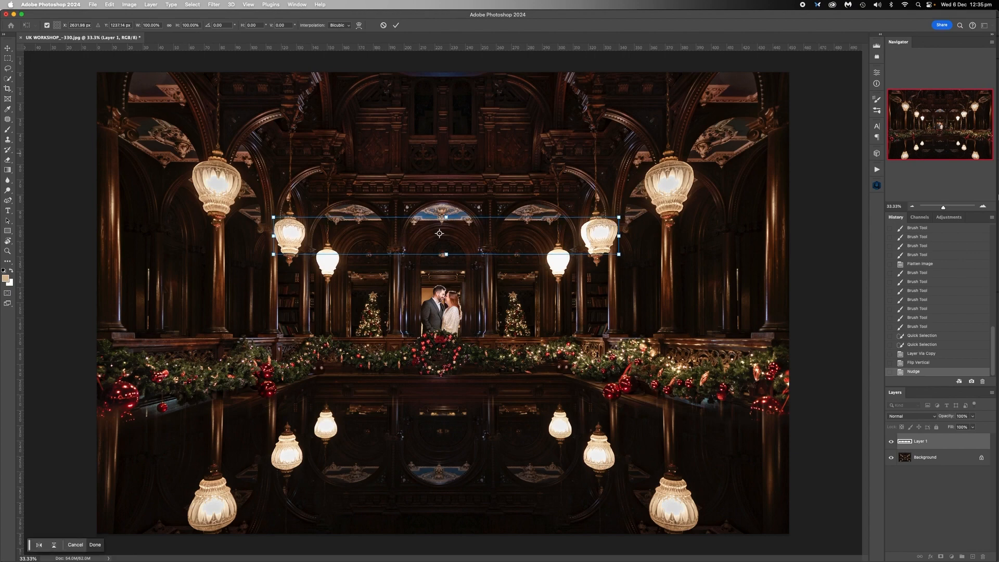
Scale the lamp layer to about 98% width and height so both lamps fit the originals beneath.
left_click(983, 208)
left_click(983, 207)
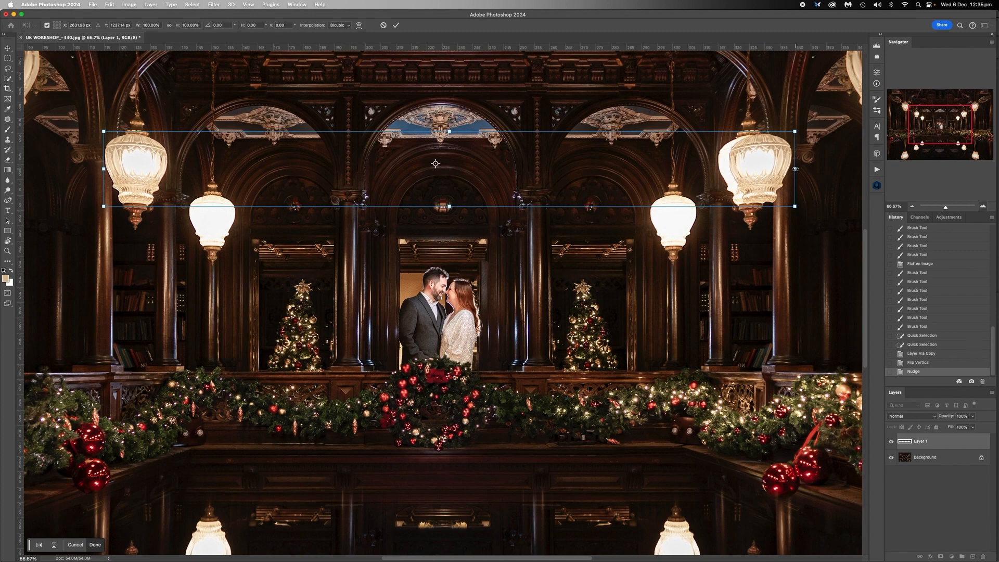
left_click_drag(795, 169, 785, 169)
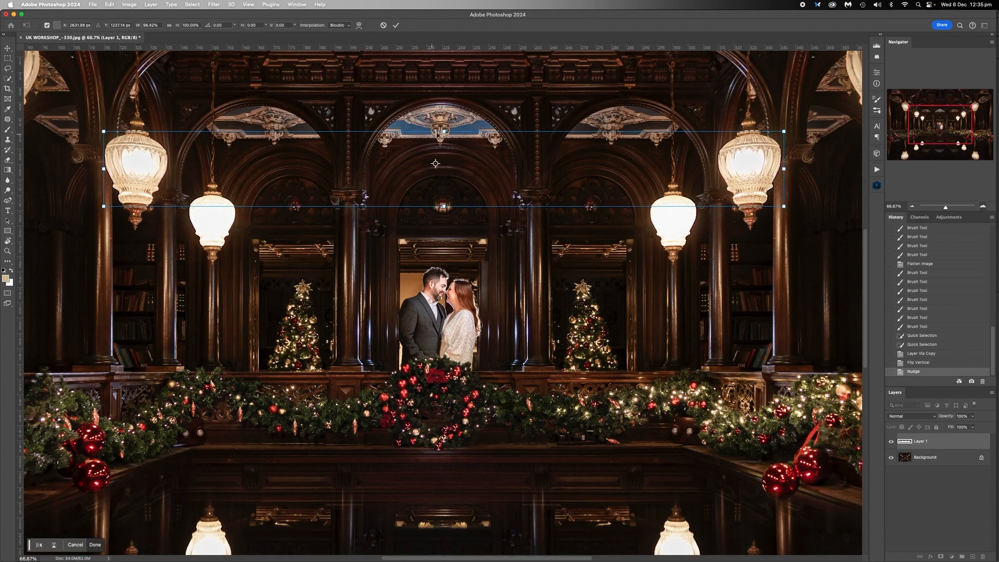
left_click_drag(443, 131, 444, 132)
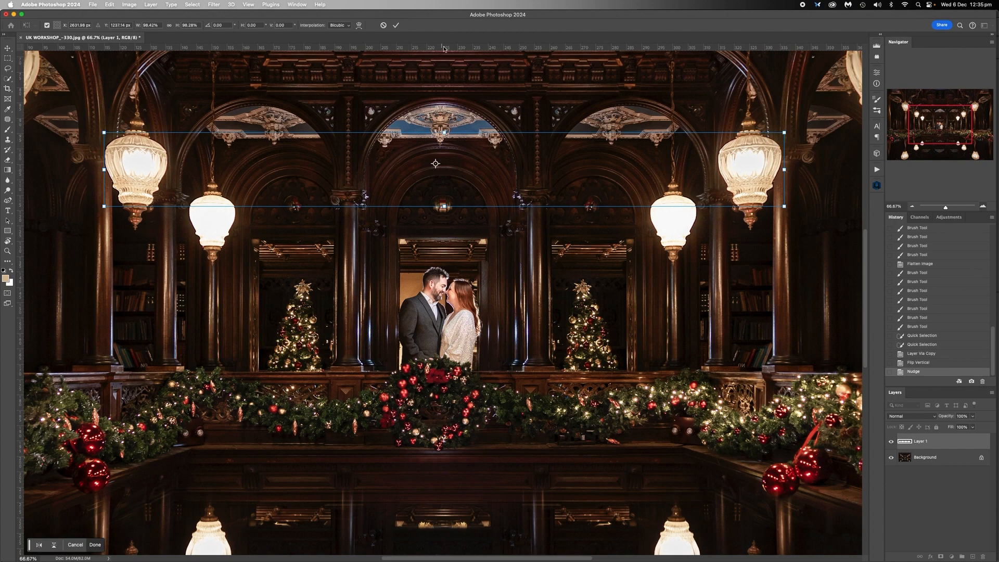
Warp the right-hand lamp's outer edge slightly outward, apply the transform, and nudge the layer slightly left.
left_click(358, 25)
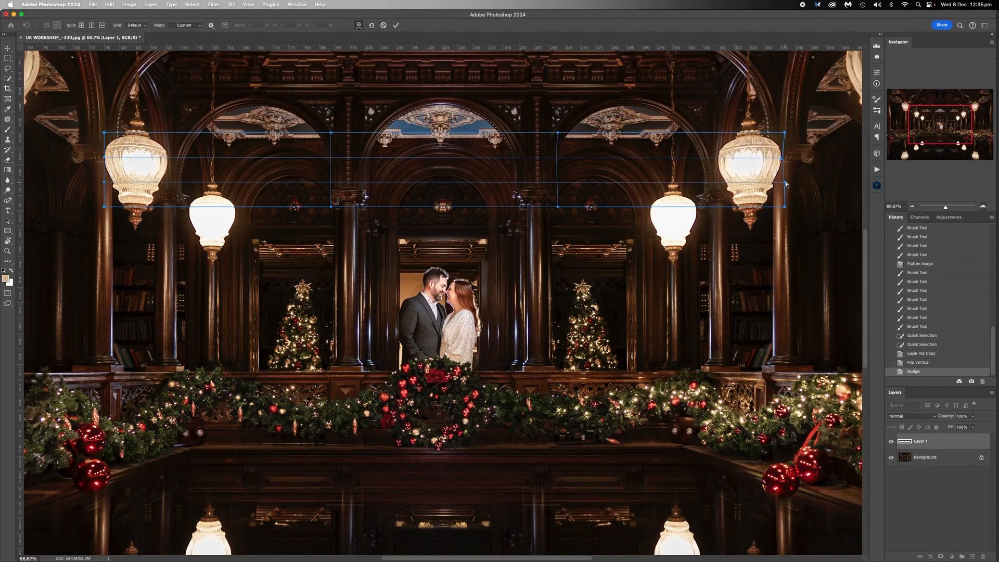
left_click_drag(786, 183, 788, 182)
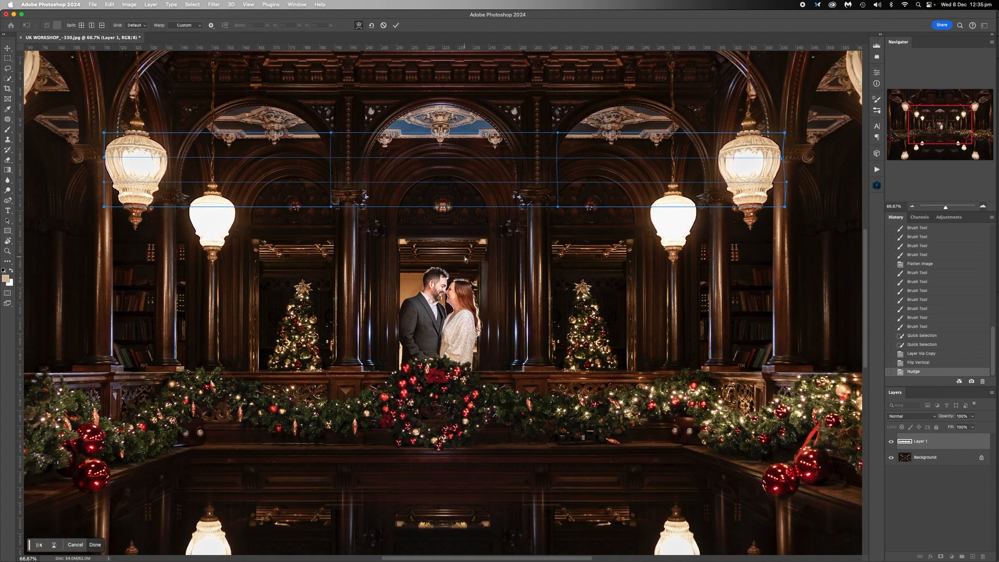
key("Return")
scroll(700, 200, "right", 1)
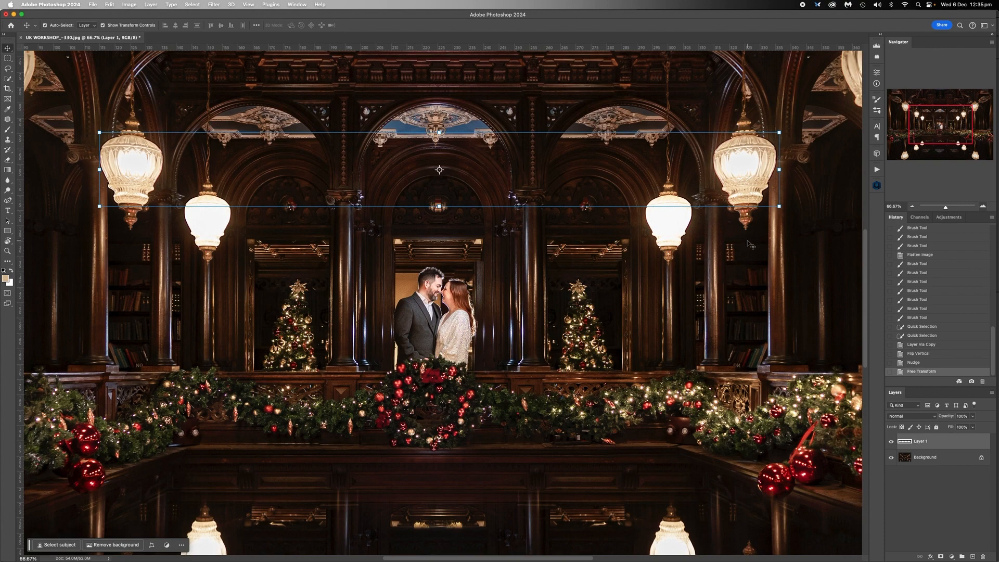
key("Left")
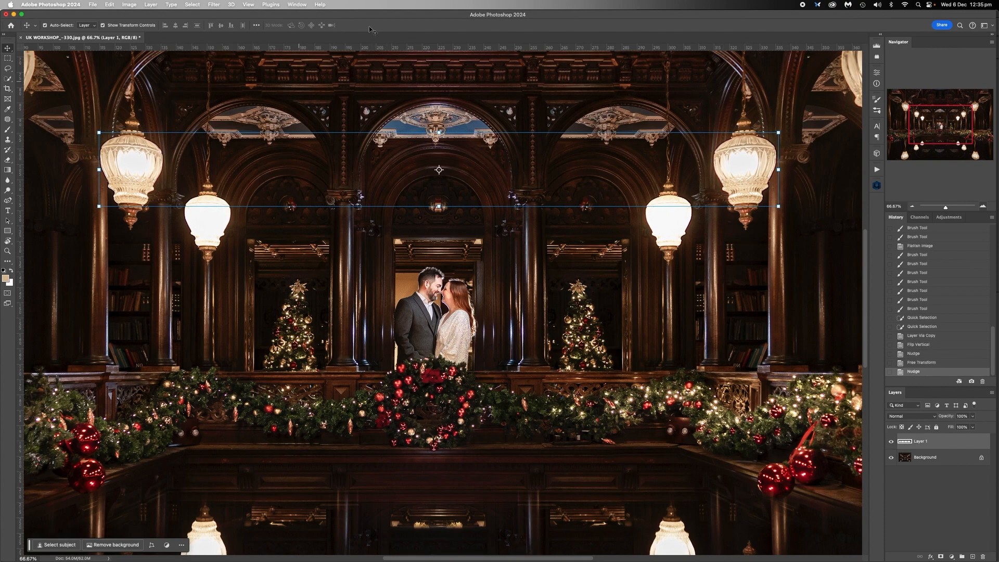
Warp the left-hand side of Layer 1 slightly to fit the middle-sized lamp's outline and apply the transform.
left_click(439, 134)
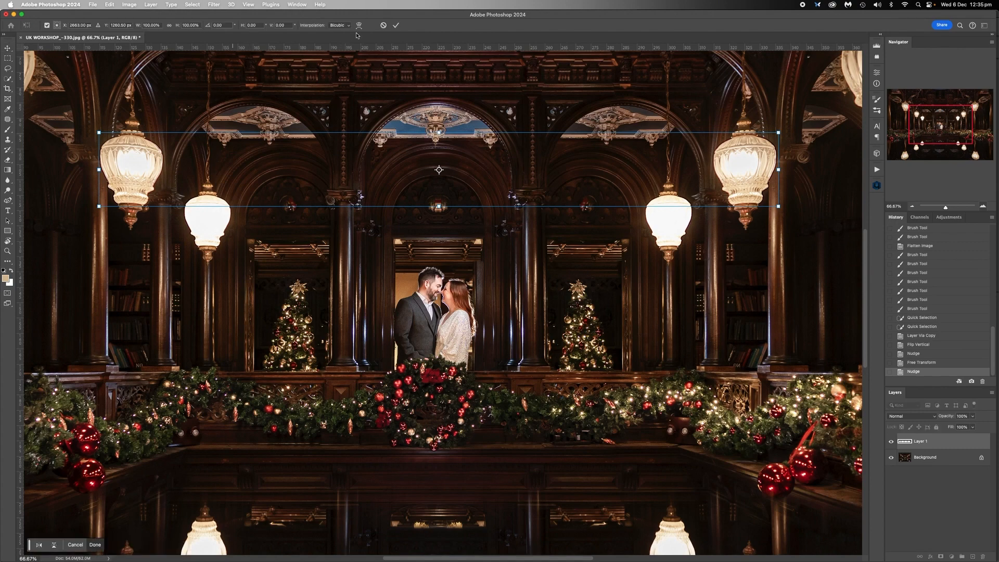
left_click(359, 25)
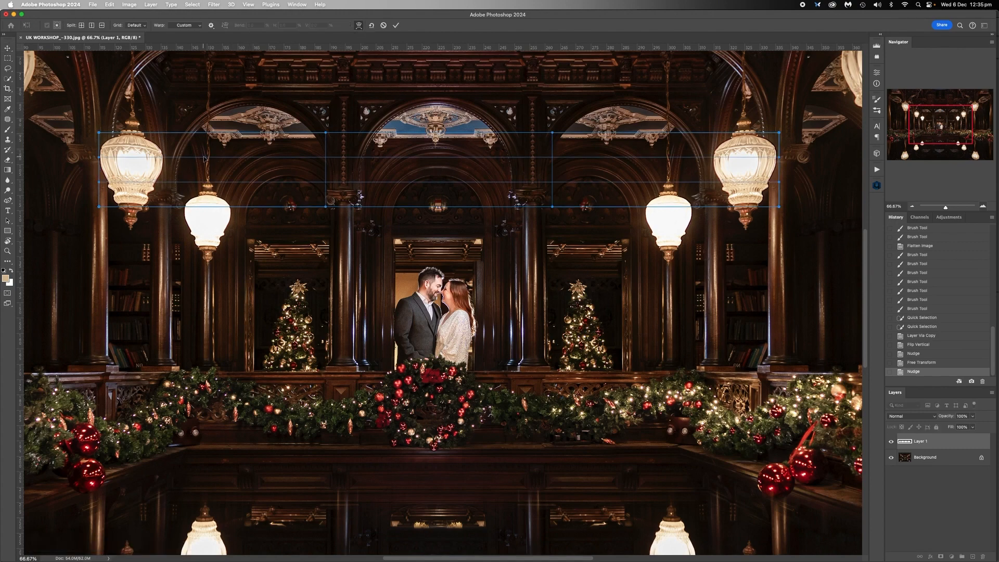
left_click_drag(203, 157, 206, 159)
left_click(99, 160)
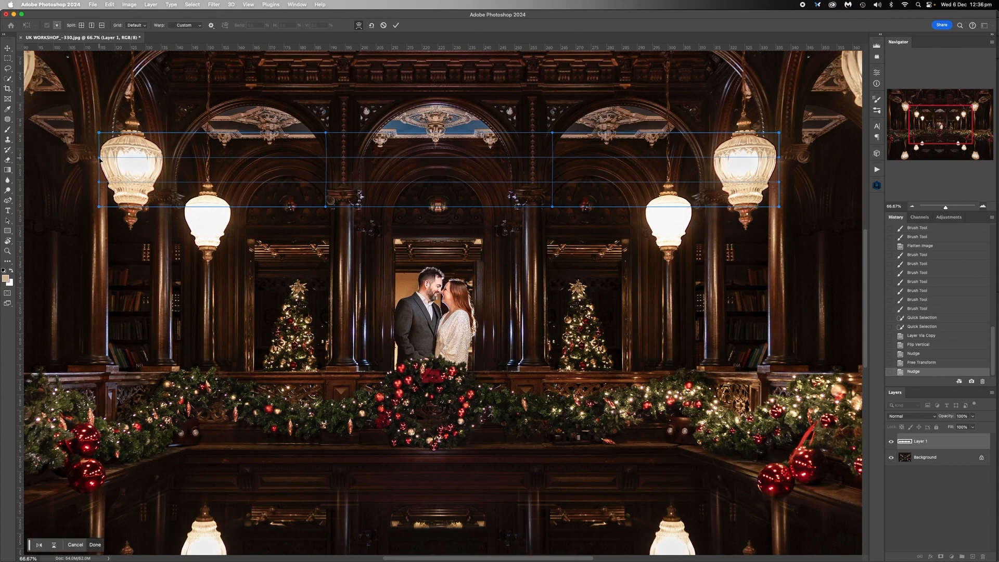
key("Return")
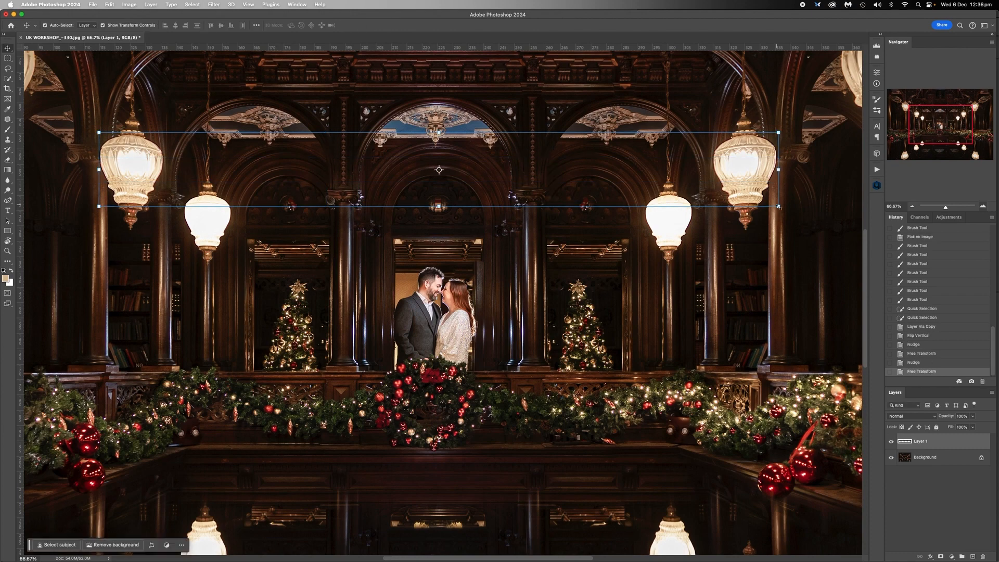
left_click(913, 206)
left_click(912, 207)
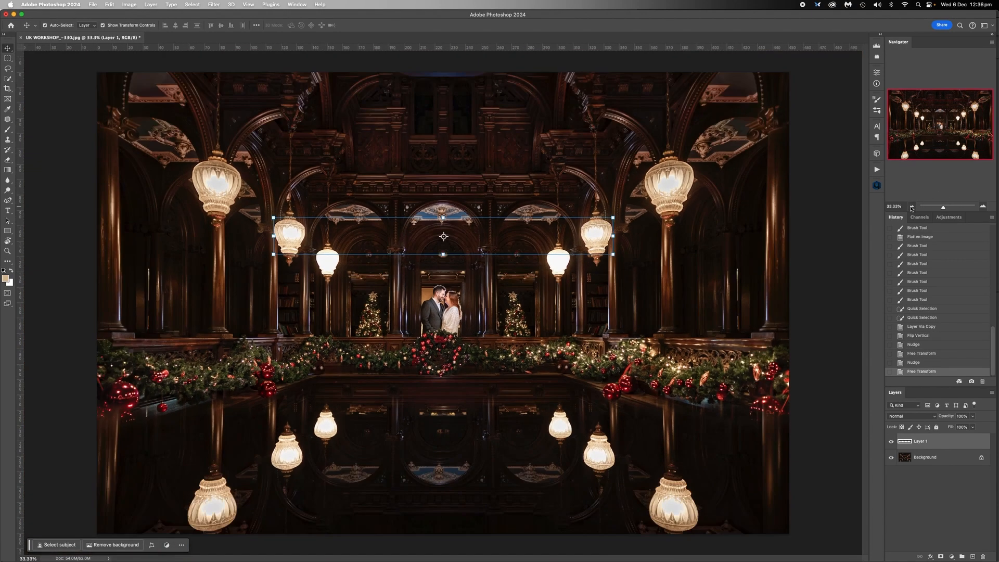
left_click(932, 458)
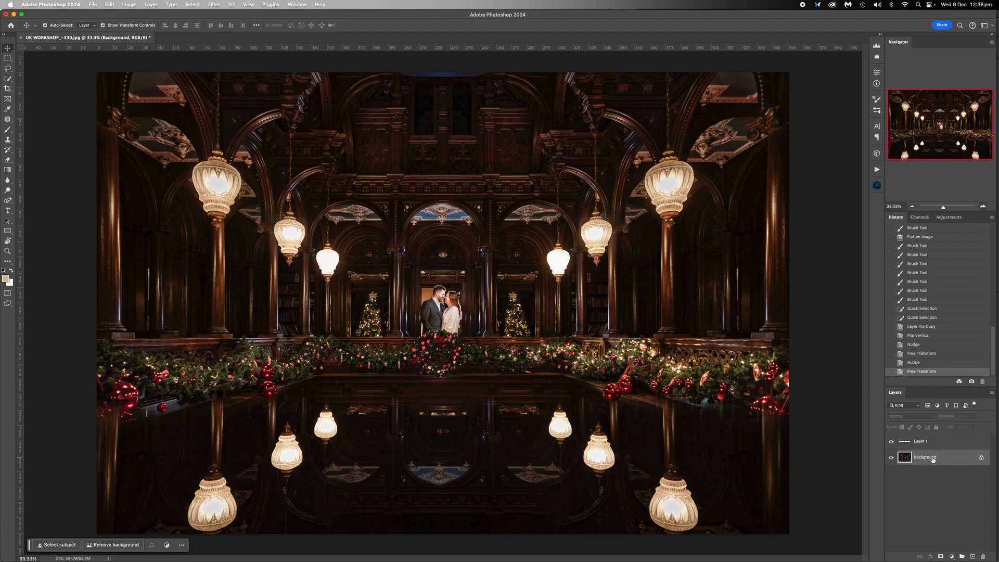
right_click(933, 459)
left_click(884, 536)
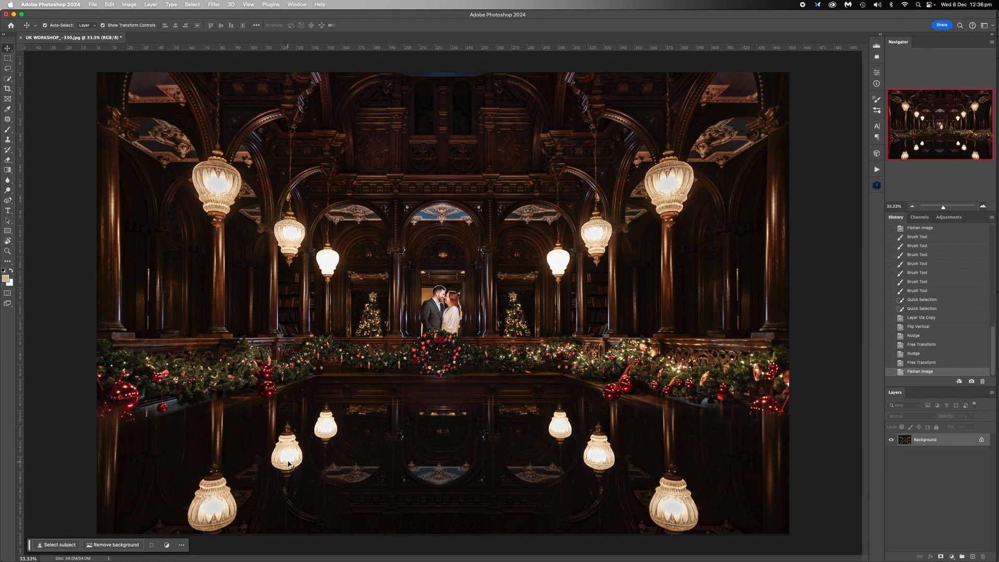
left_click(925, 363)
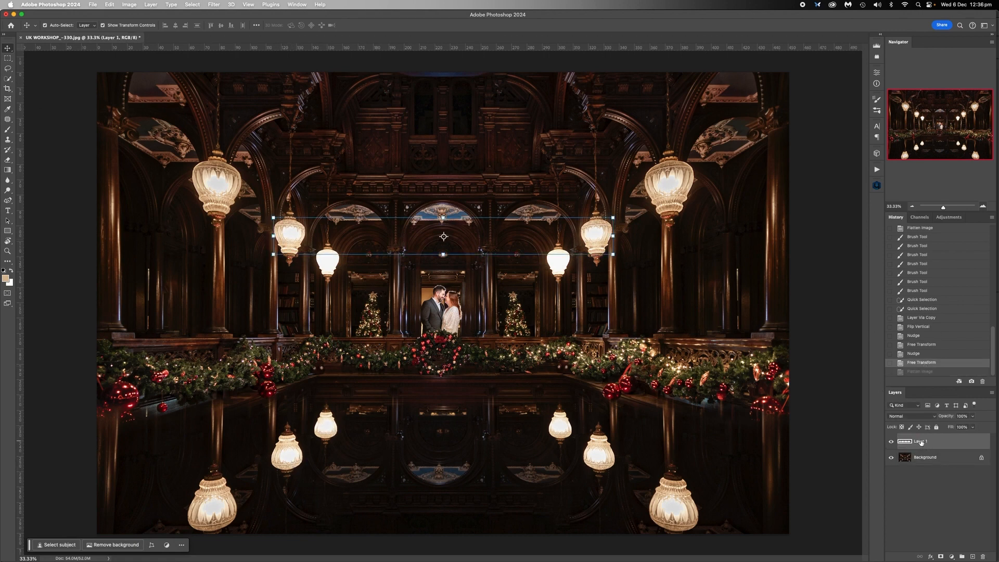
Duplicate Layer 1 and move the copy so its left lamp covers the smallest left-hand hanging lamp.
double_click(921, 441)
left_click_drag(936, 444, 972, 556)
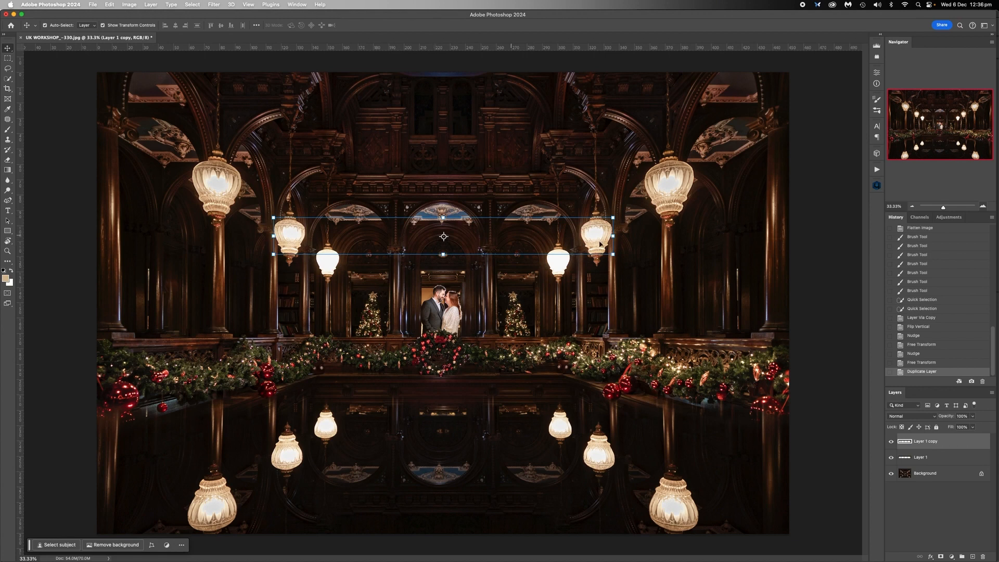
left_click_drag(597, 234, 636, 259)
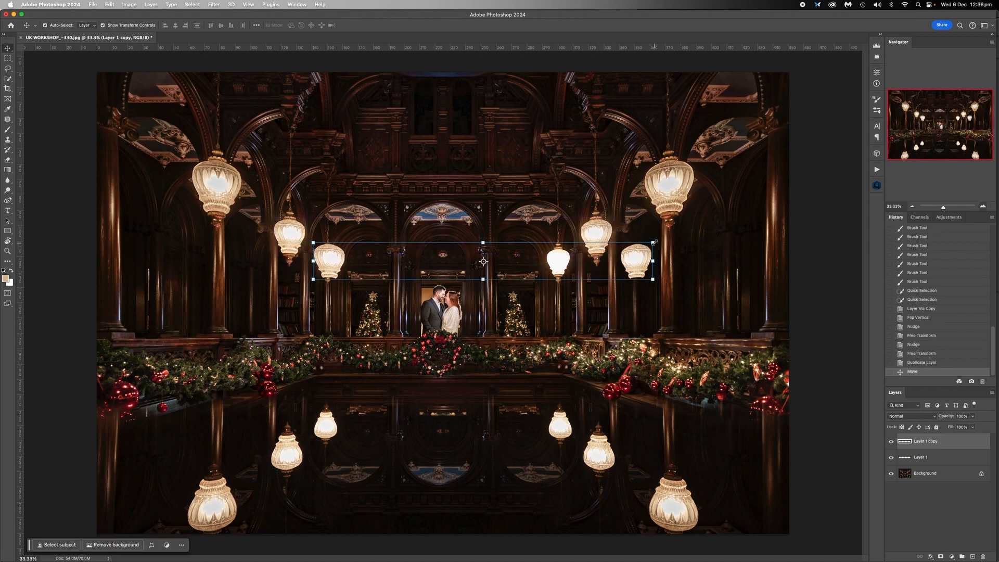
Scale the copied lamps proportionally to 76.55% and align them over the smallest hanging lamps, matching the left-hand one.
key("ctrl+t")
left_click_drag(653, 243, 573, 251)
left_click_drag(343, 263, 347, 260)
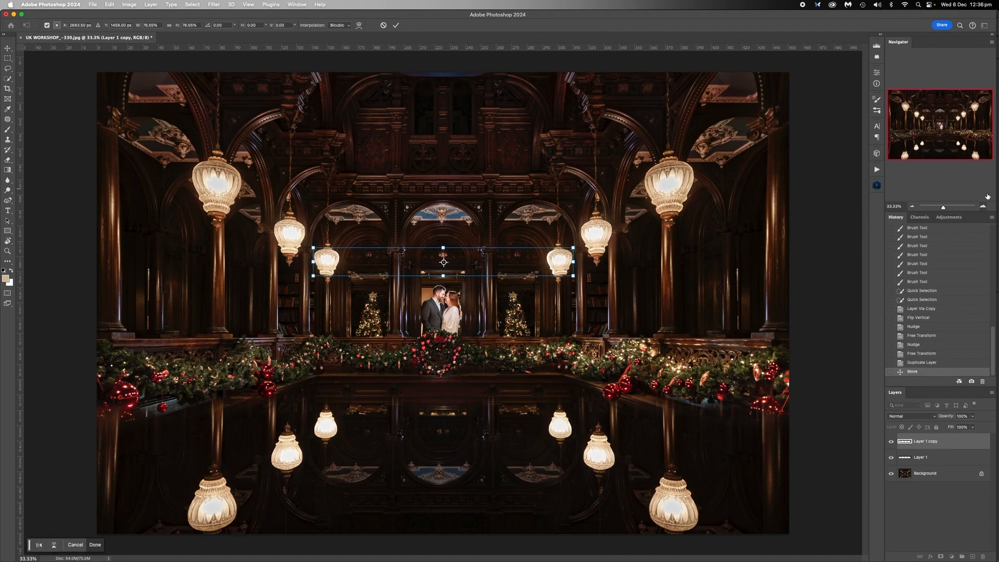
left_click(982, 207)
left_click(983, 207)
left_click(983, 207)
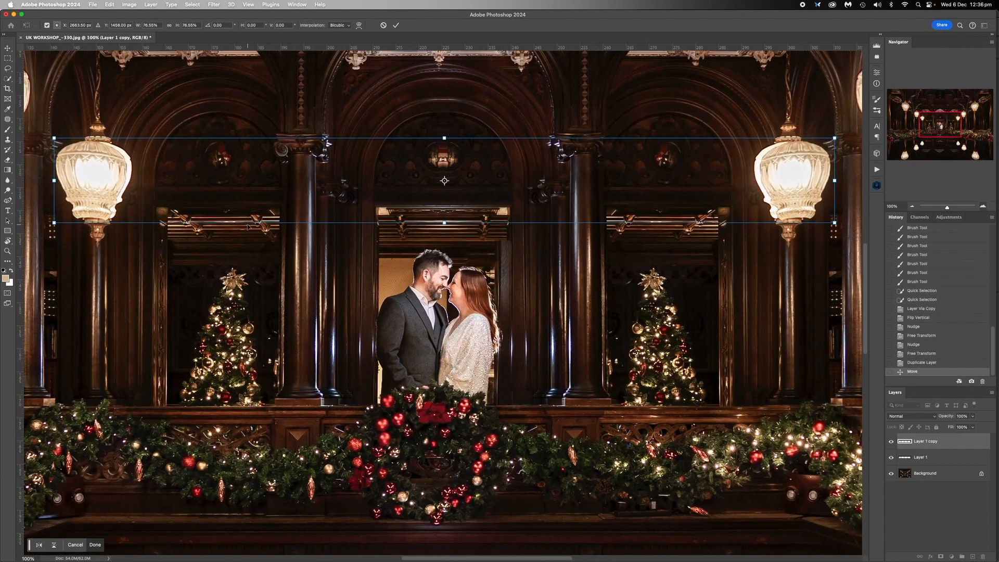
scroll(242, 221, "left", 5)
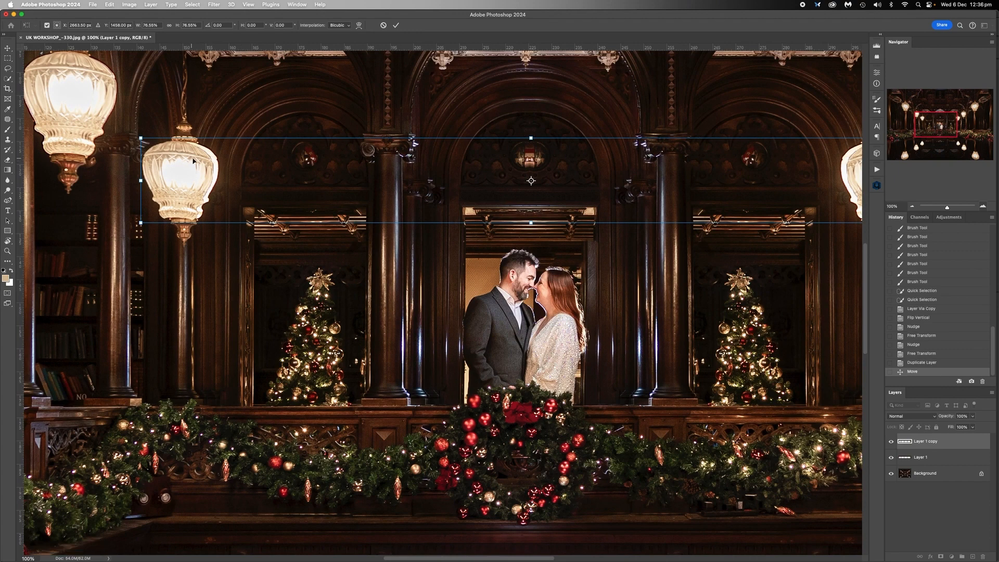
left_click_drag(194, 161, 199, 160)
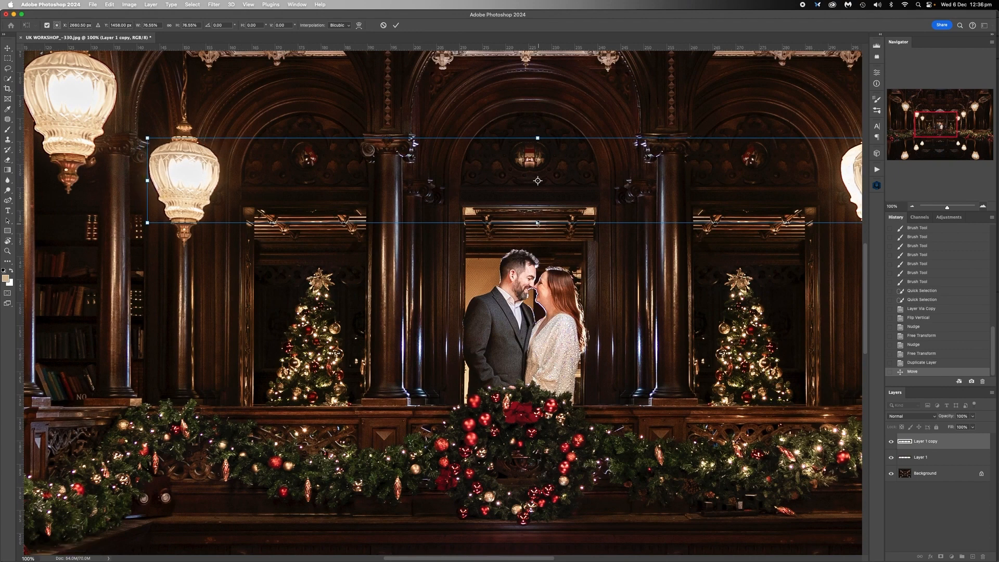
Reduce only the height of the copied lamps to 75.44% and nudge them slightly left.
left_click_drag(538, 223, 537, 220)
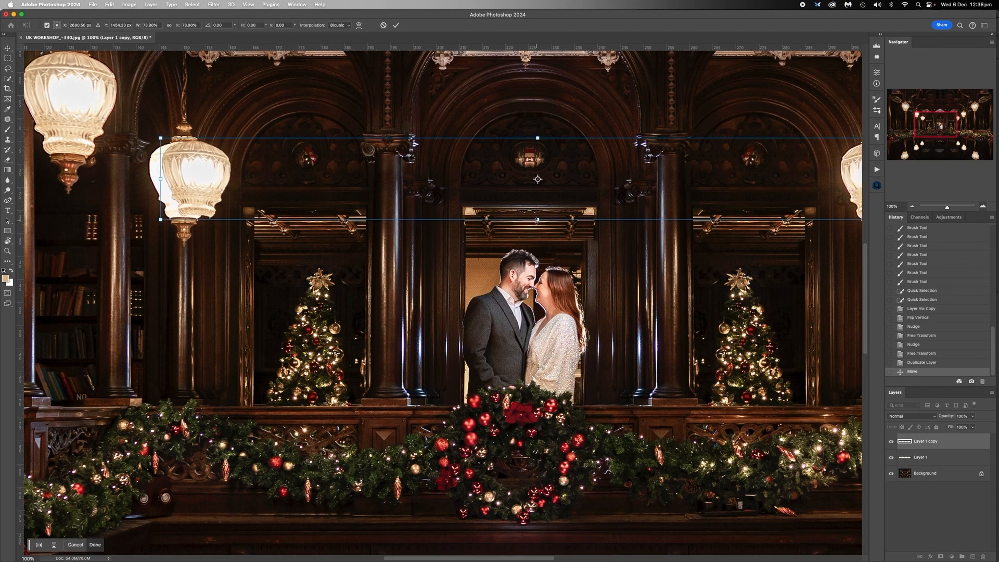
key("super+z")
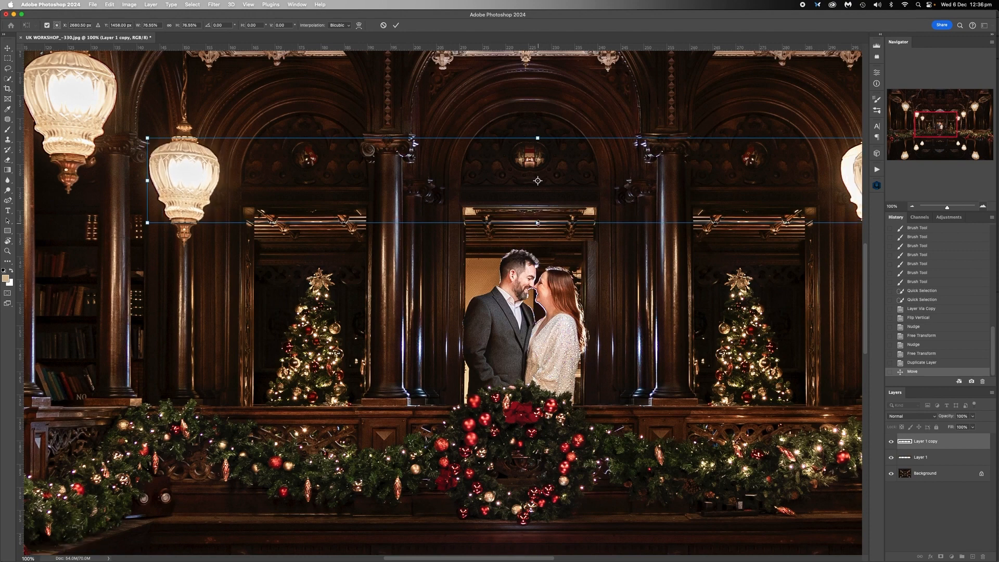
left_click_drag(539, 223, 538, 223)
key("Left")
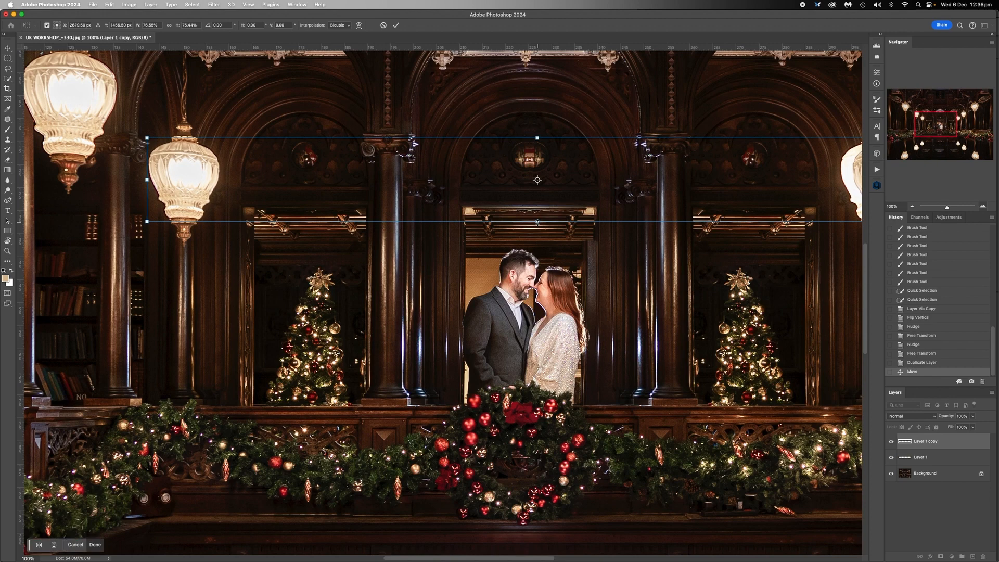
Narrow the copied lamps to 75.06% width so both outer edges line up with the smallest hanging lamps.
scroll(385, 221, "right", 10)
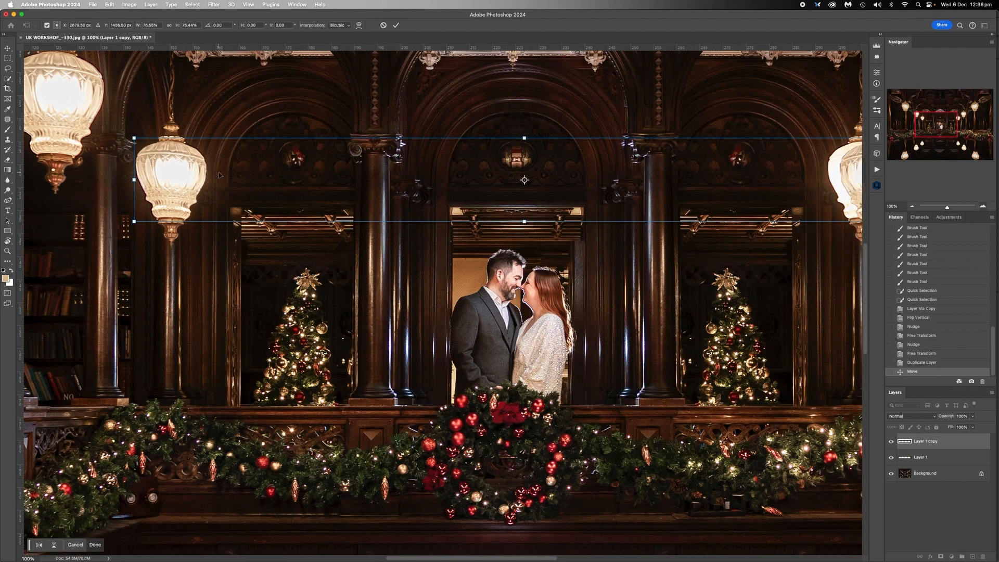
scroll(286, 160, "right", 3)
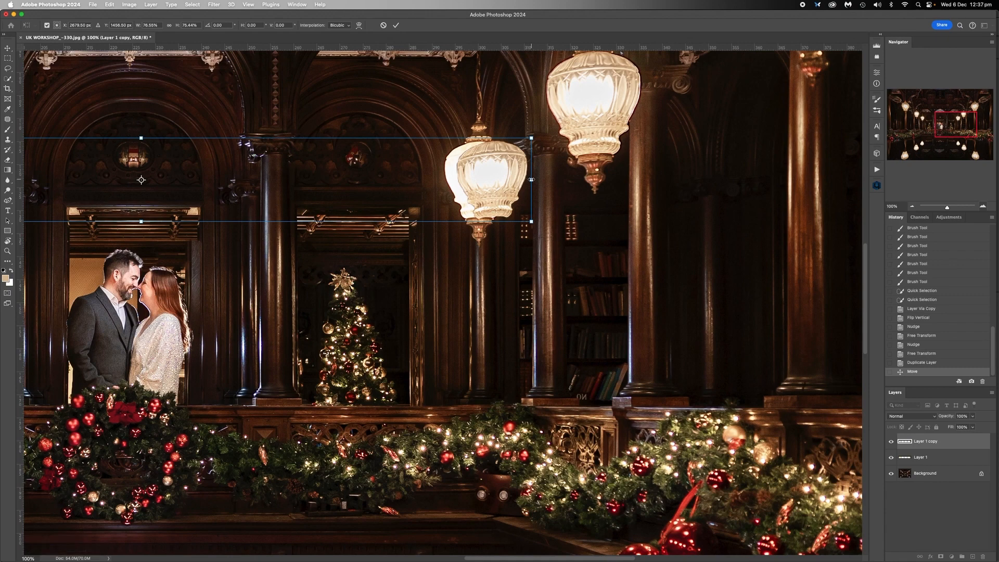
left_click_drag(532, 180, 518, 180)
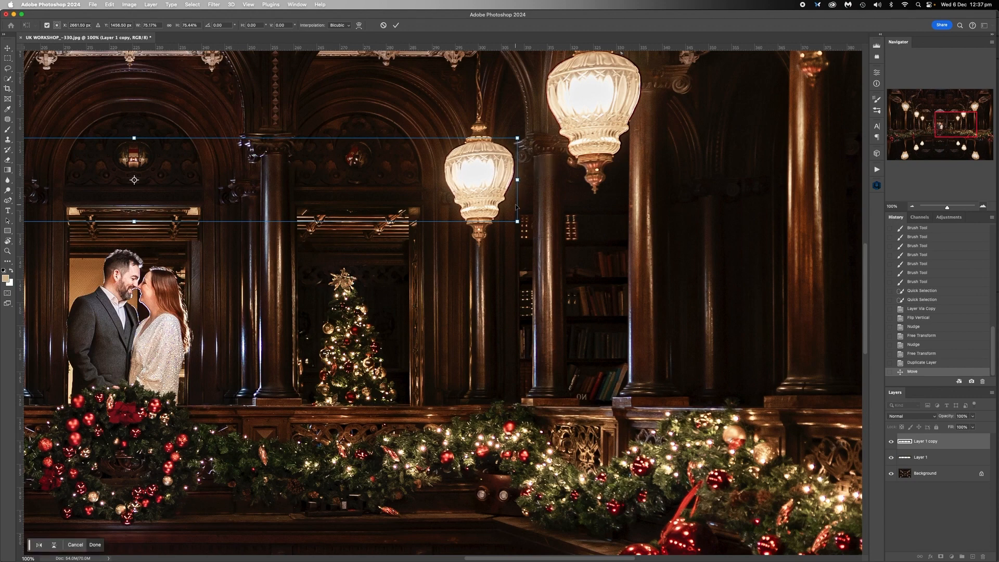
scroll(517, 193, "left", 10)
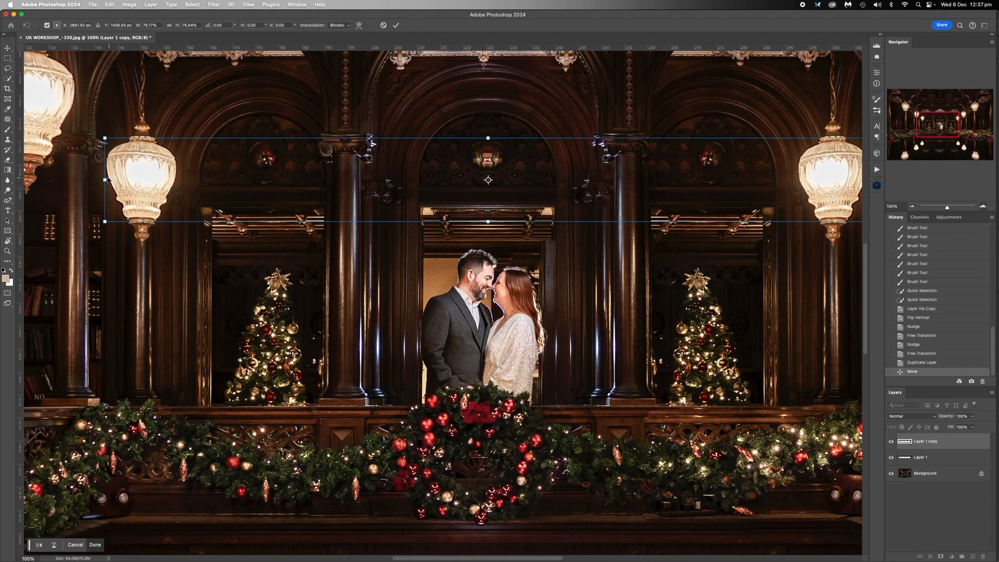
left_click_drag(105, 179, 106, 180)
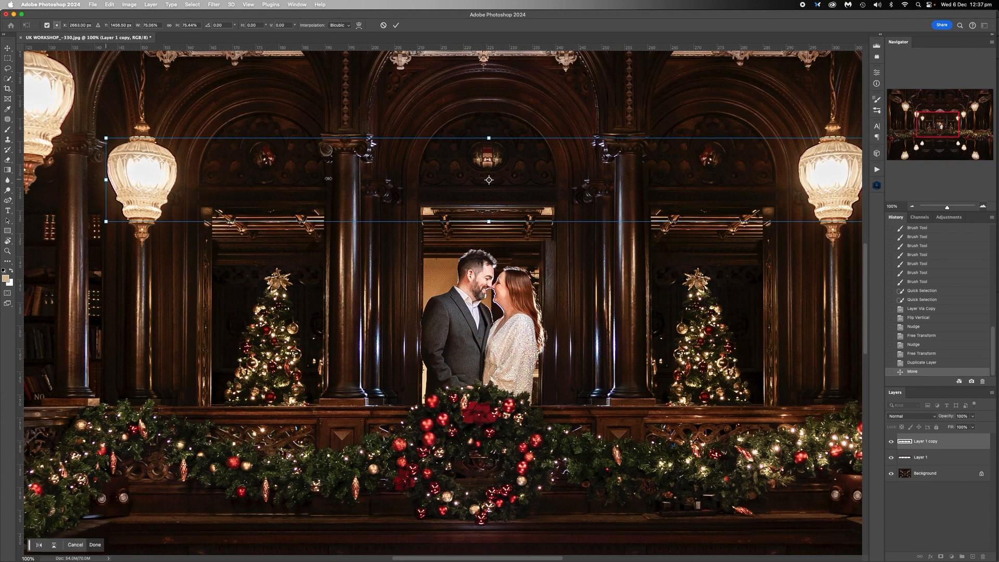
Warp the left edge of the copied lamps slightly so the left-hand one follows the smallest hanging lamp's outline.
scroll(384, 170, "right", 3)
scroll(384, 171, "left", 1)
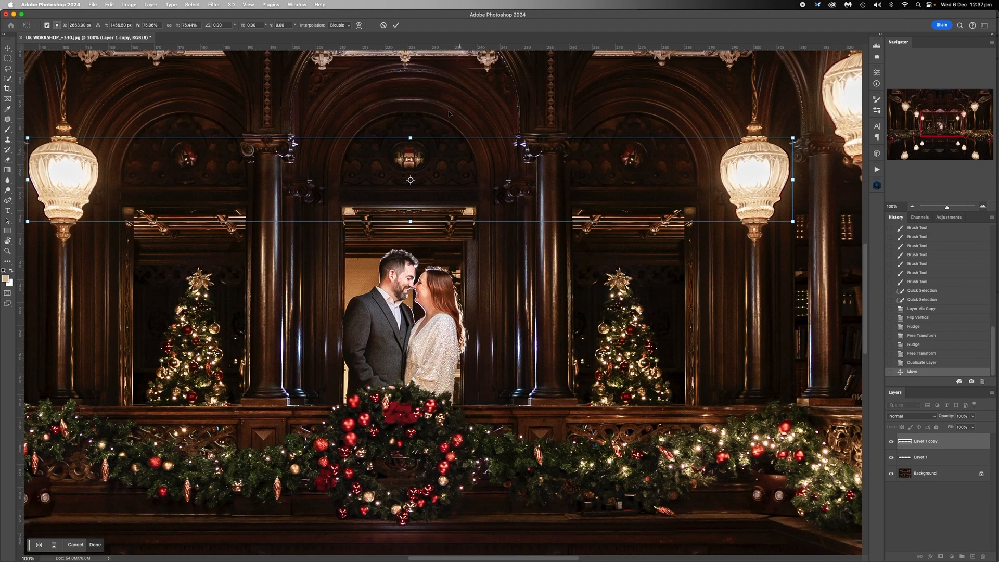
left_click(359, 25)
scroll(157, 156, "left", 5)
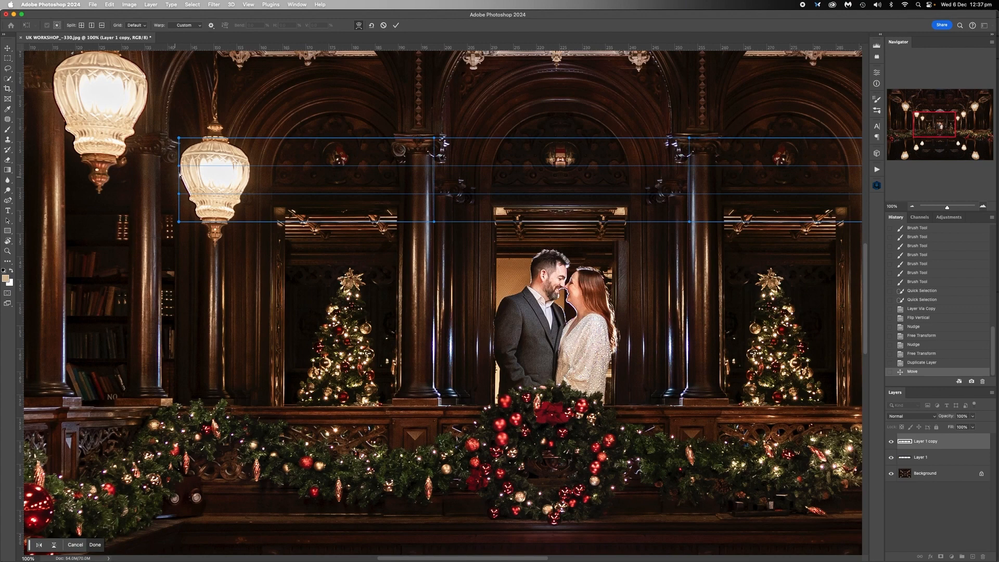
left_click_drag(180, 165, 178, 168)
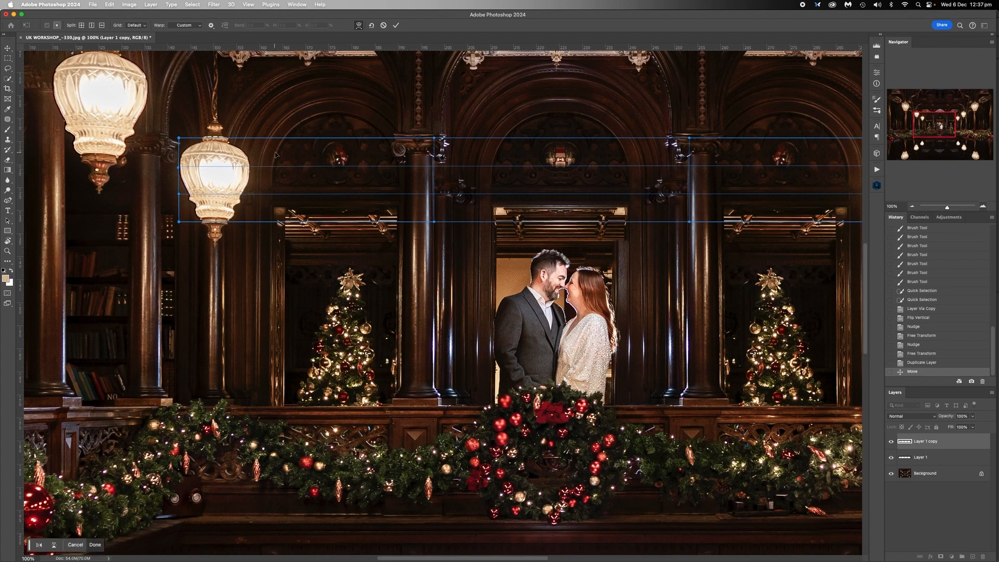
left_click_drag(295, 147, 296, 148)
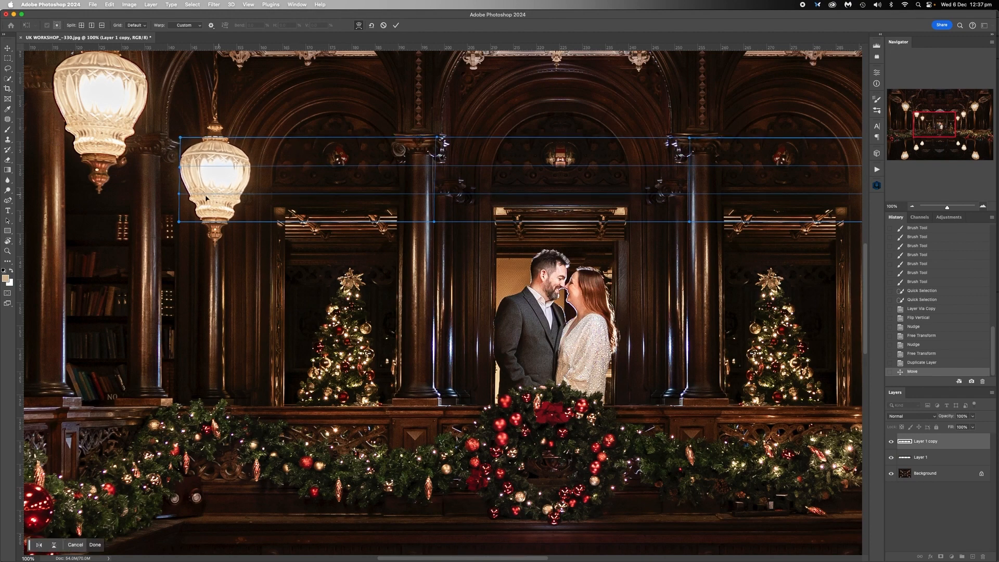
left_click_drag(179, 223, 177, 223)
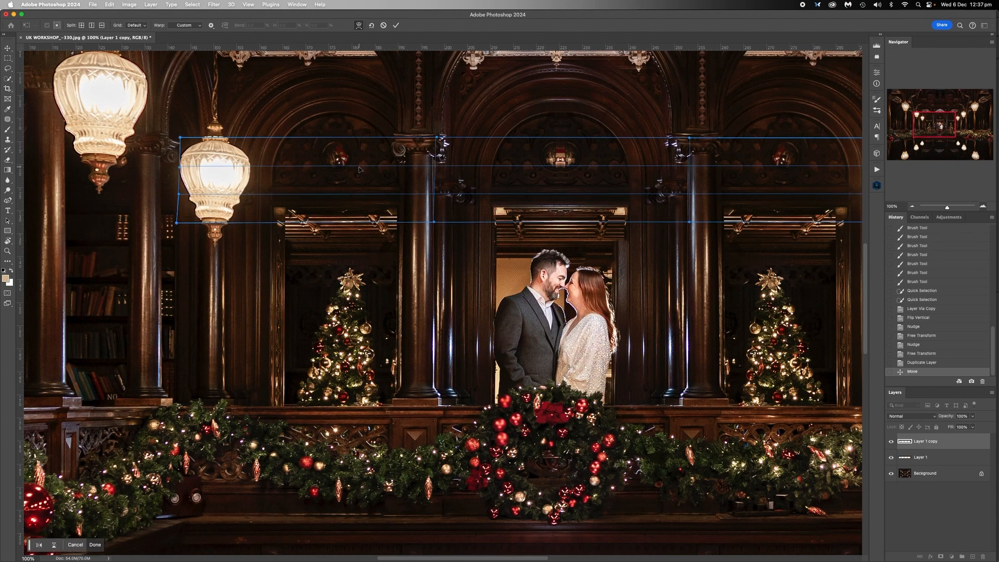
Warp the right edge of the copied lamps slightly to fit the smallest right-hand lamp, and apply the transformation.
scroll(360, 169, "right", 10)
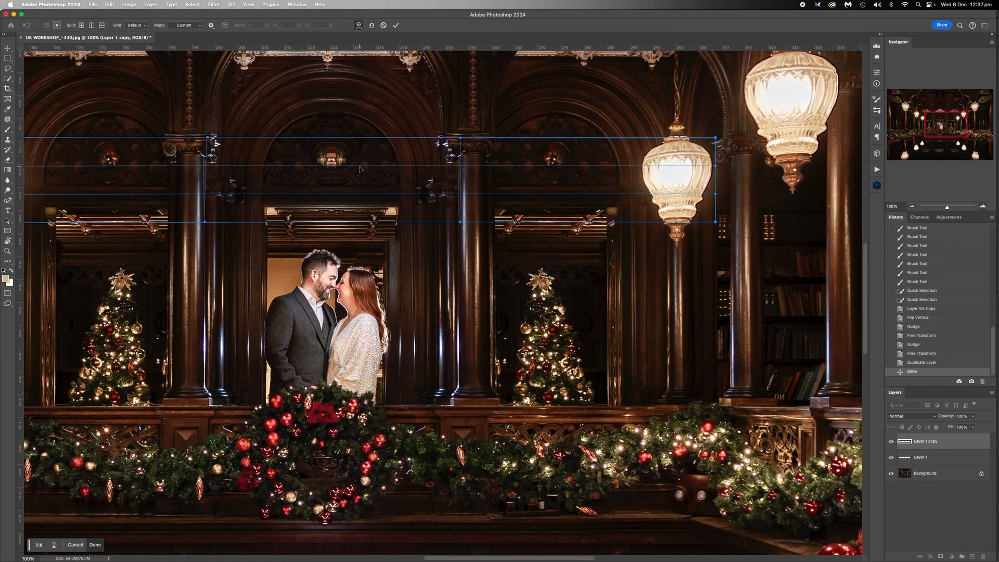
scroll(360, 169, "left", 1)
scroll(581, 124, "up", 1)
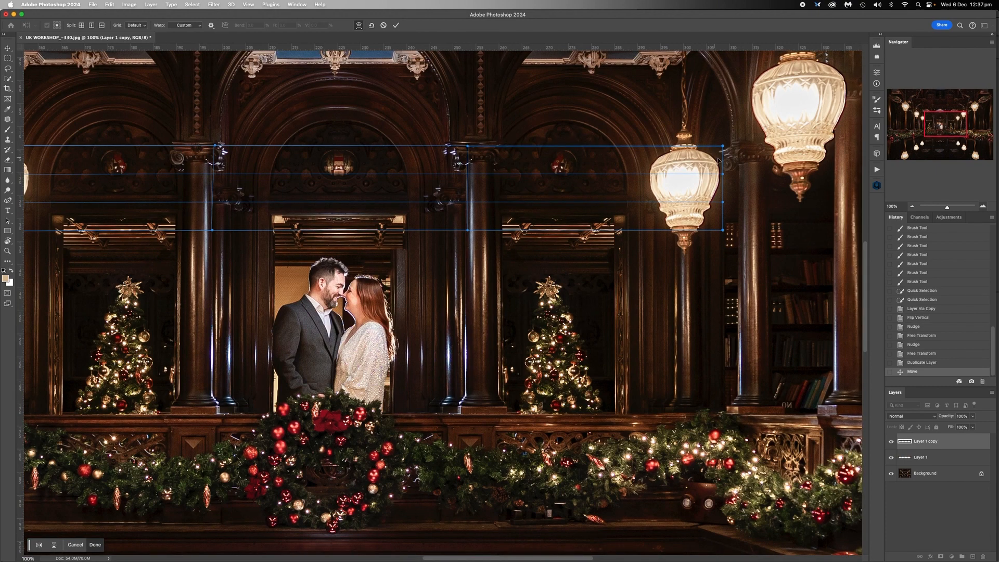
left_click_drag(725, 204, 726, 204)
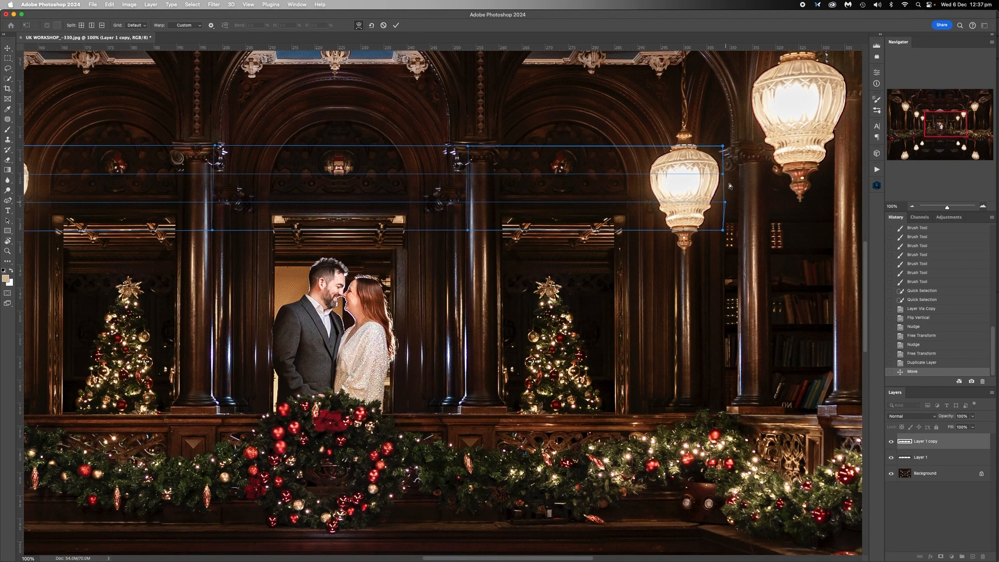
left_click_drag(723, 148, 726, 177)
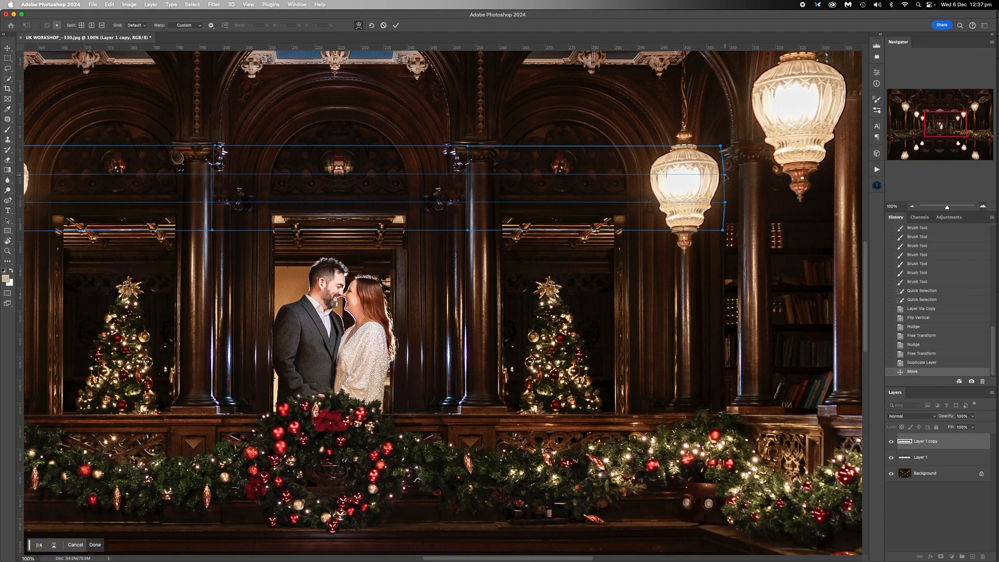
key("Return")
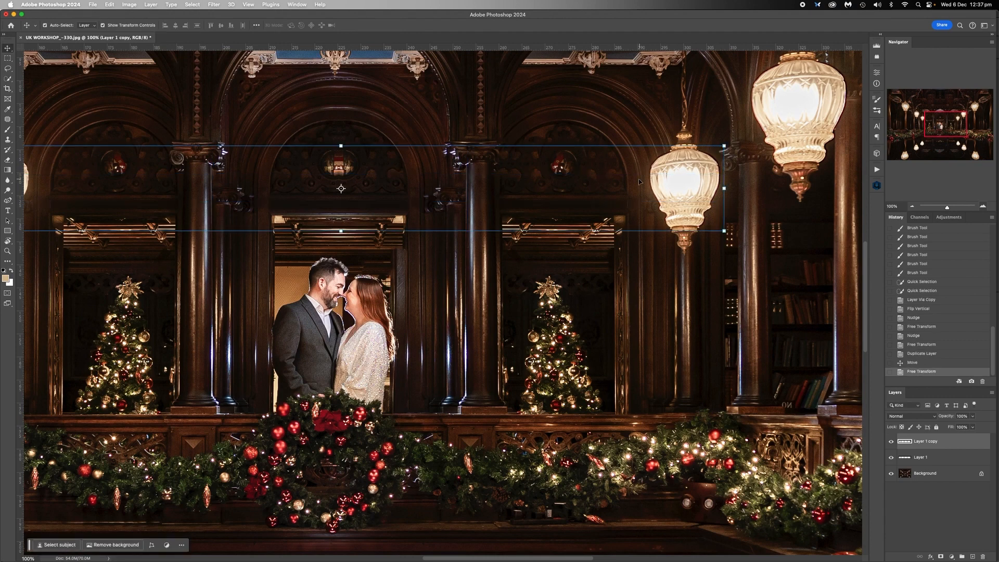
Warp the copied lamps once more, shifting the smallest left-hand lamp's outer edge slightly left, and apply it.
scroll(639, 182, "left", 10)
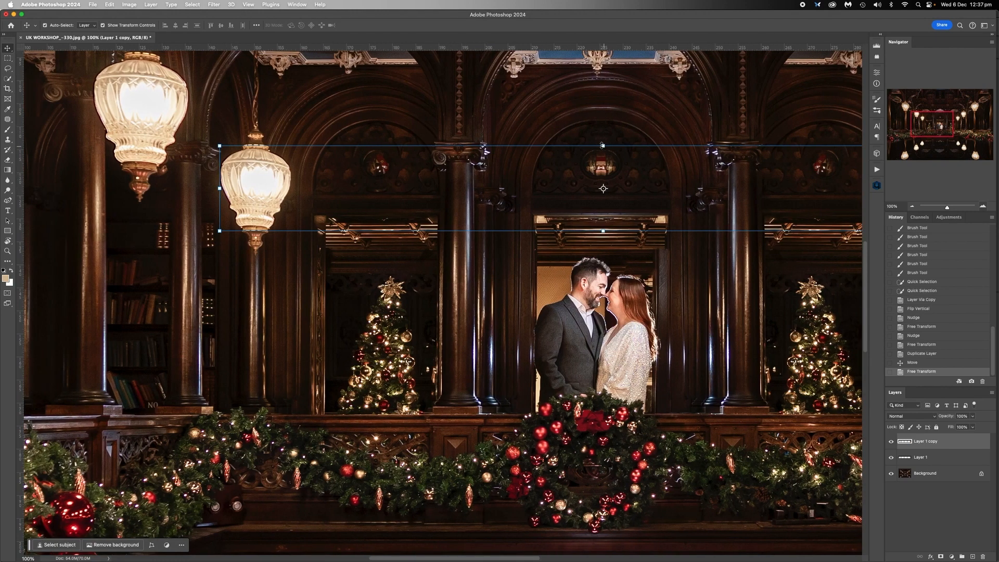
left_click(602, 146)
left_click(359, 25)
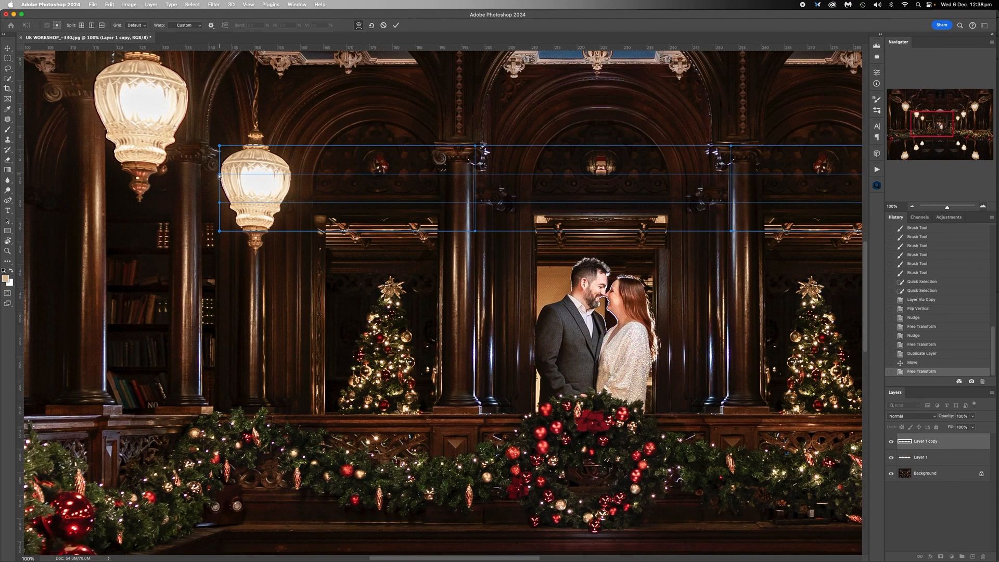
left_click_drag(219, 175, 218, 175)
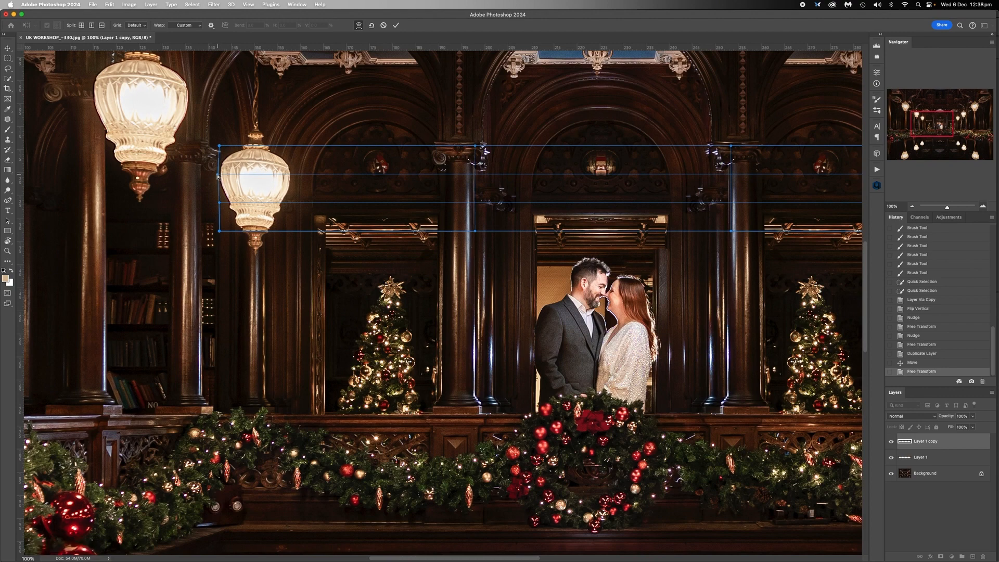
key("Return")
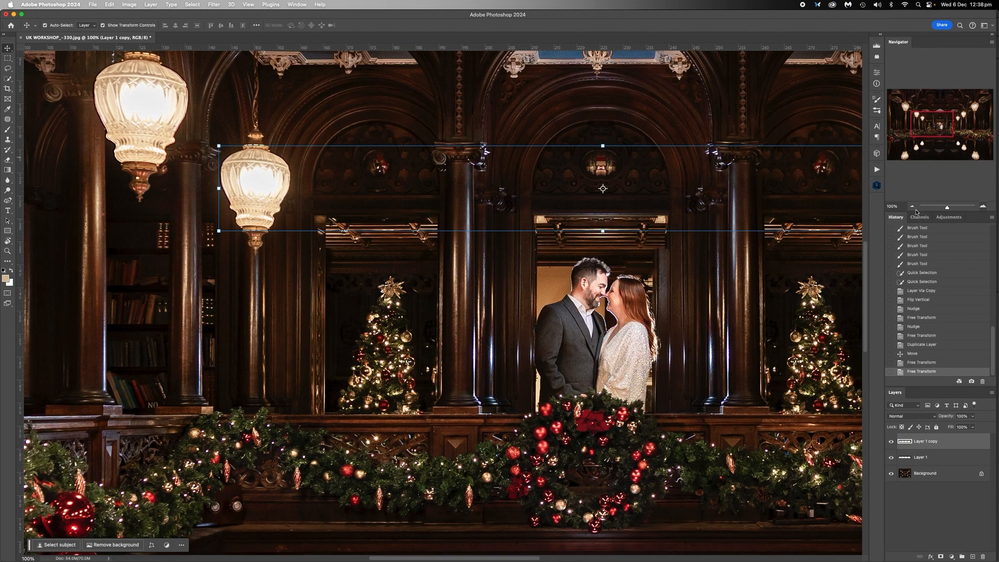
Outline the bright centre of the largest left-hand hanging lamp on the Background layer using the Patch tool.
left_click(913, 207)
left_click(913, 208)
left_click(913, 207)
left_click(912, 207)
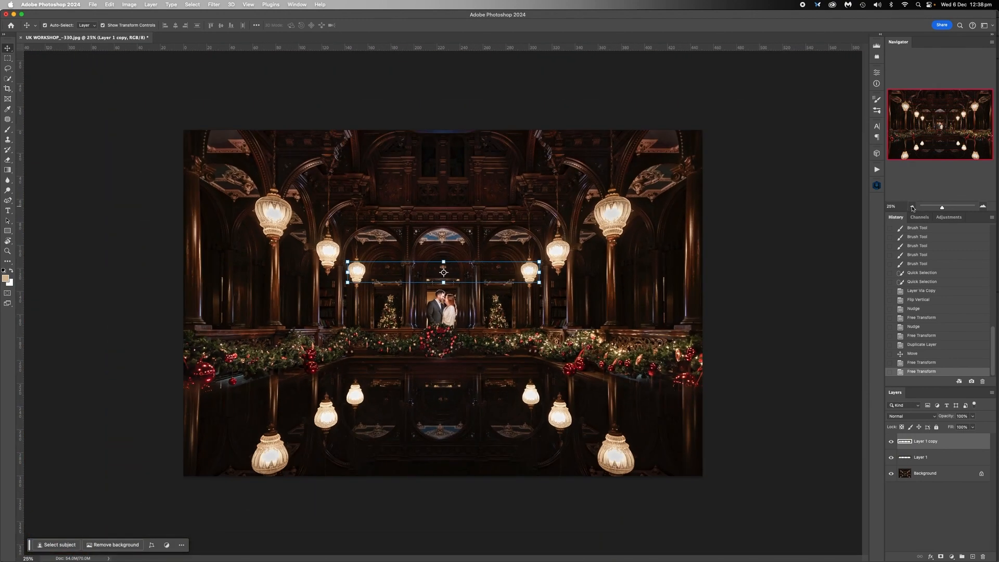
left_click(924, 474)
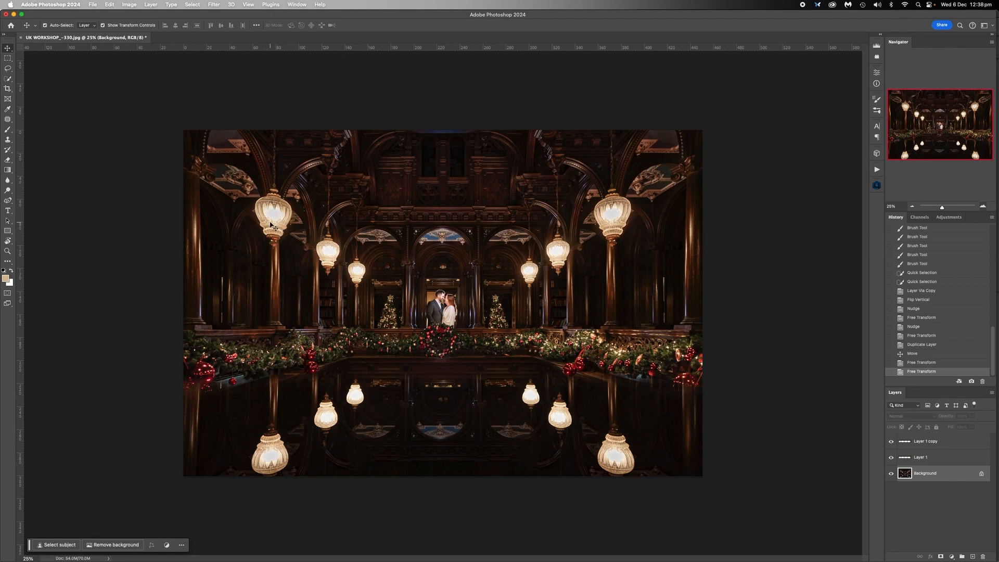
left_click(8, 119)
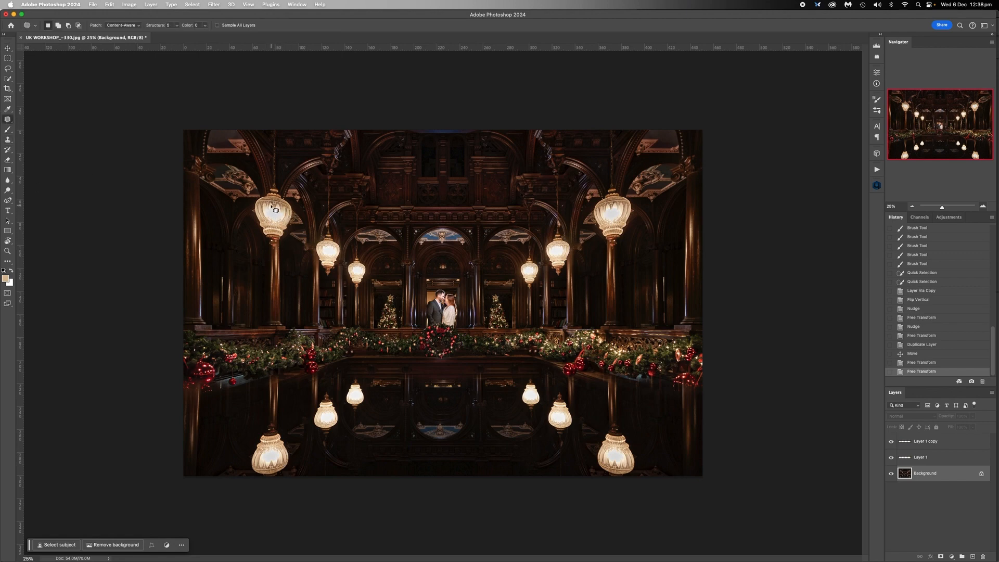
mouse_move(275, 207)
left_mouse_down()
mouse_move(264, 219)
mouse_move(283, 225)
mouse_move(278, 210)
left_mouse_up()
Try a Content-Aware fill at 100% opacity on the selected lamp centre, and undo it.
key("shift+BackSpace")
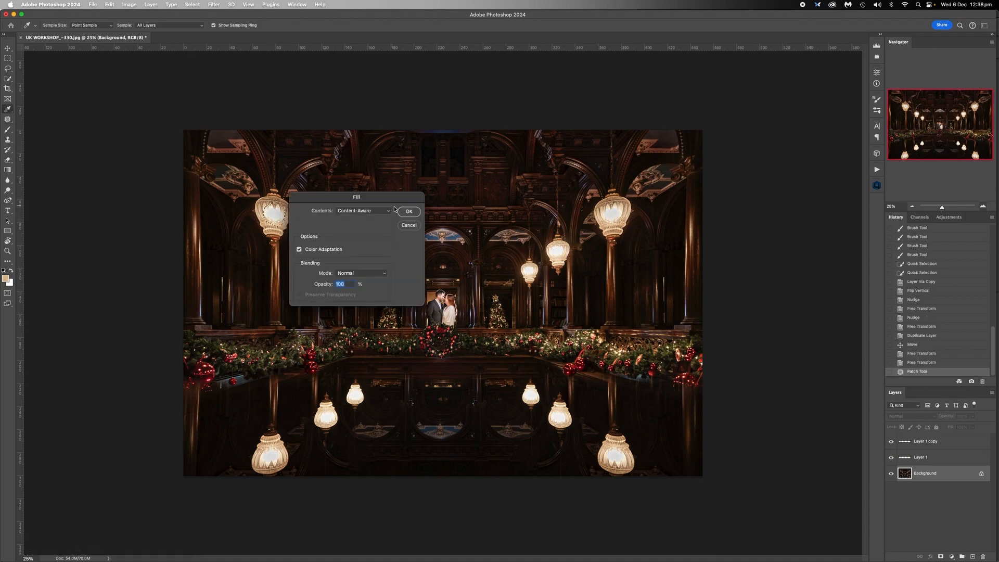
left_click_drag(409, 210, 516, 202)
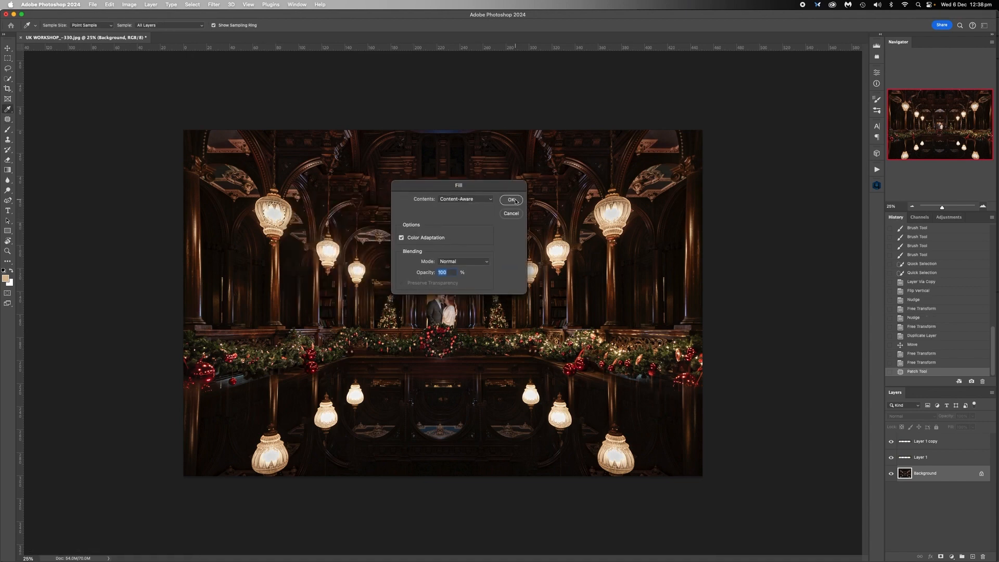
left_click(516, 201)
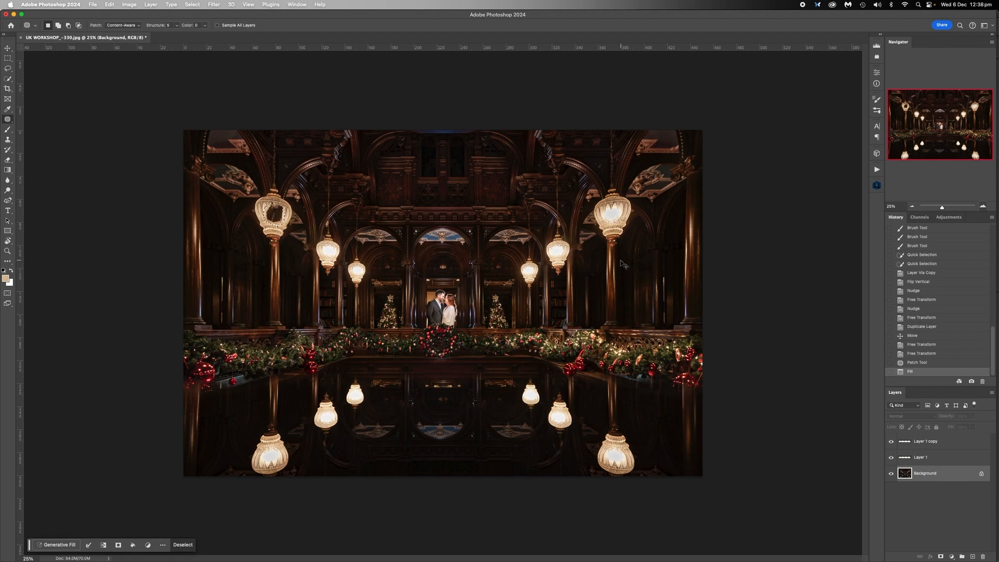
key("super+z")
Replace the selected lamp centre with the third variation of a Generative Fill without a prompt, and flatten the image.
left_click(57, 545)
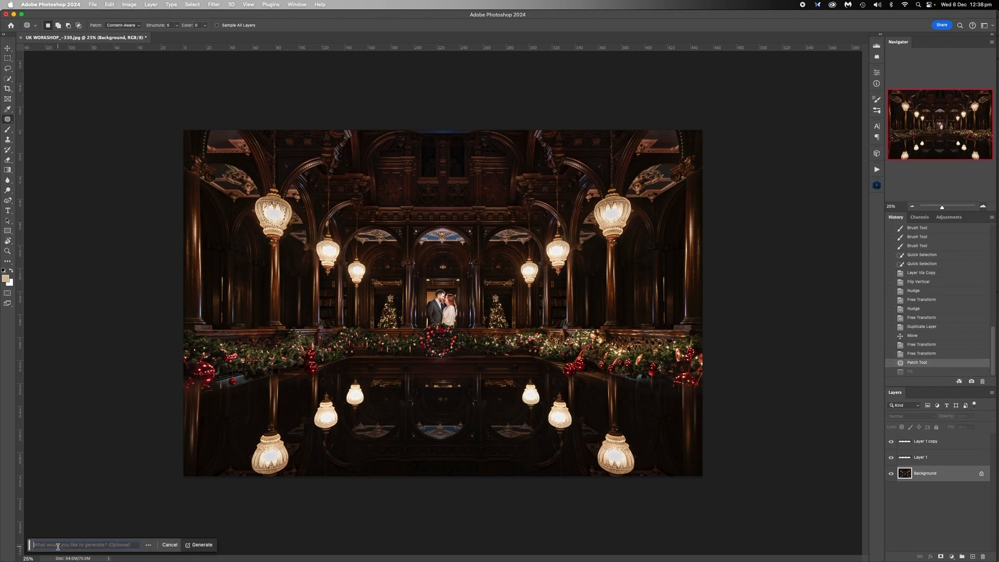
left_click(202, 547)
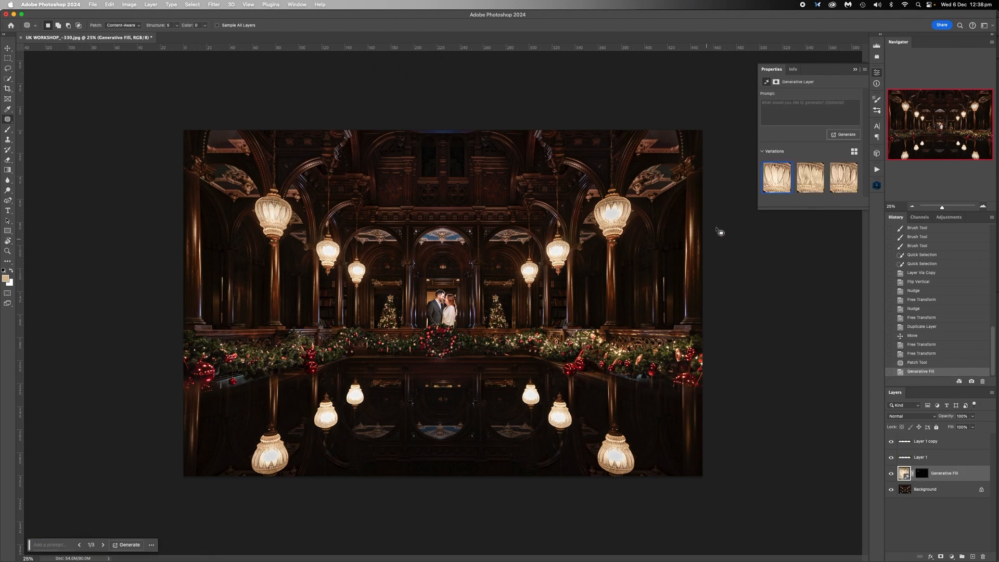
left_click(808, 180)
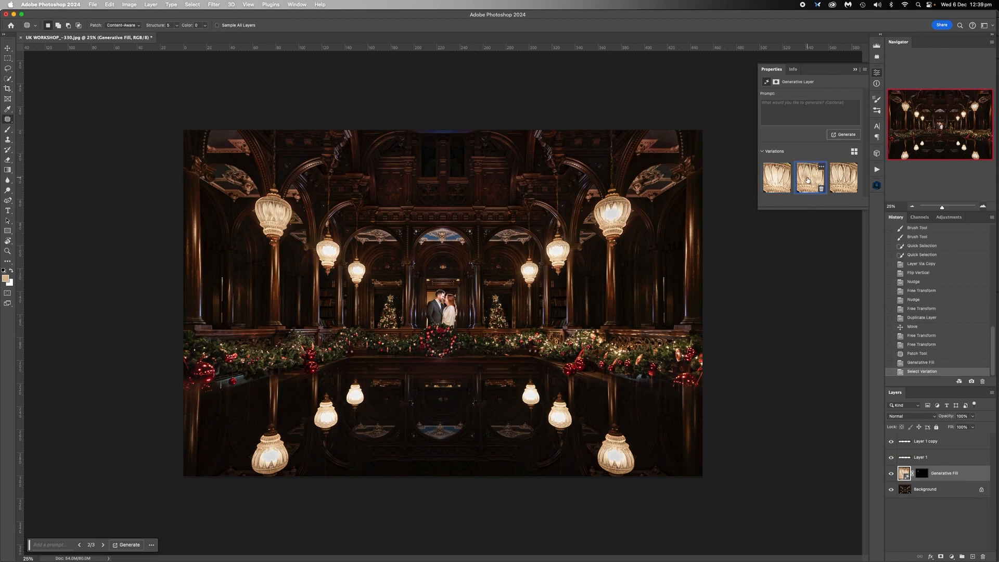
left_click(843, 178)
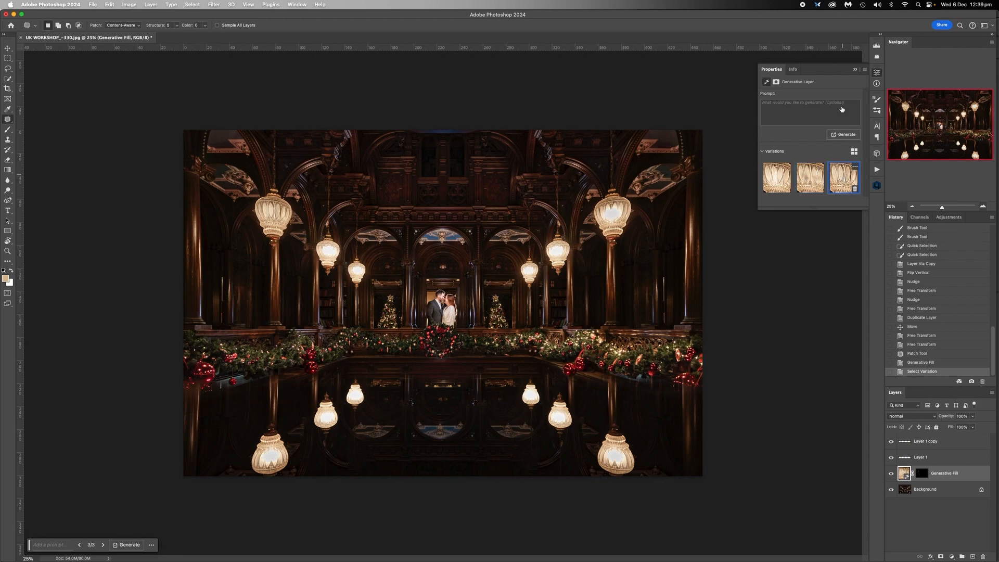
left_click(855, 69)
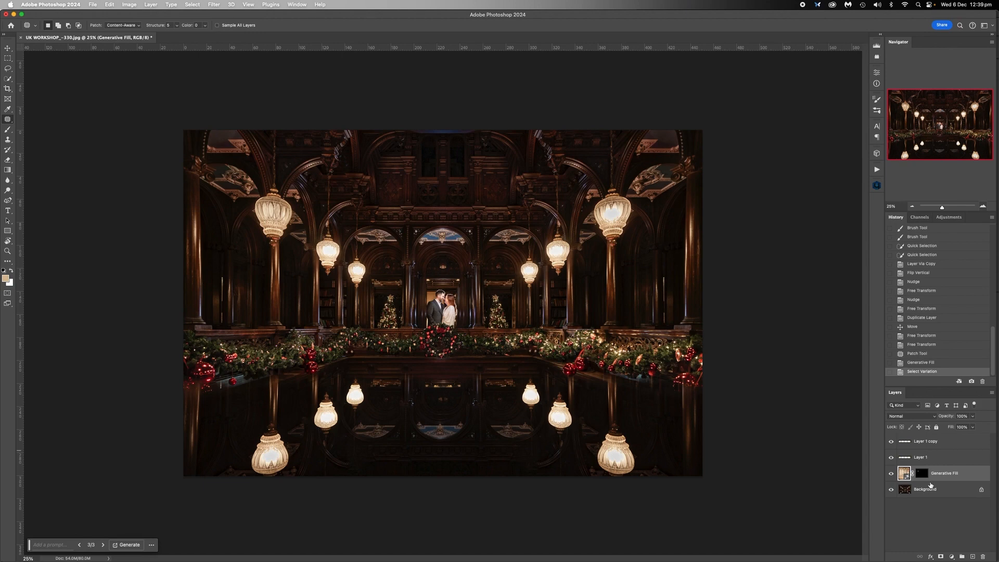
right_click(922, 491)
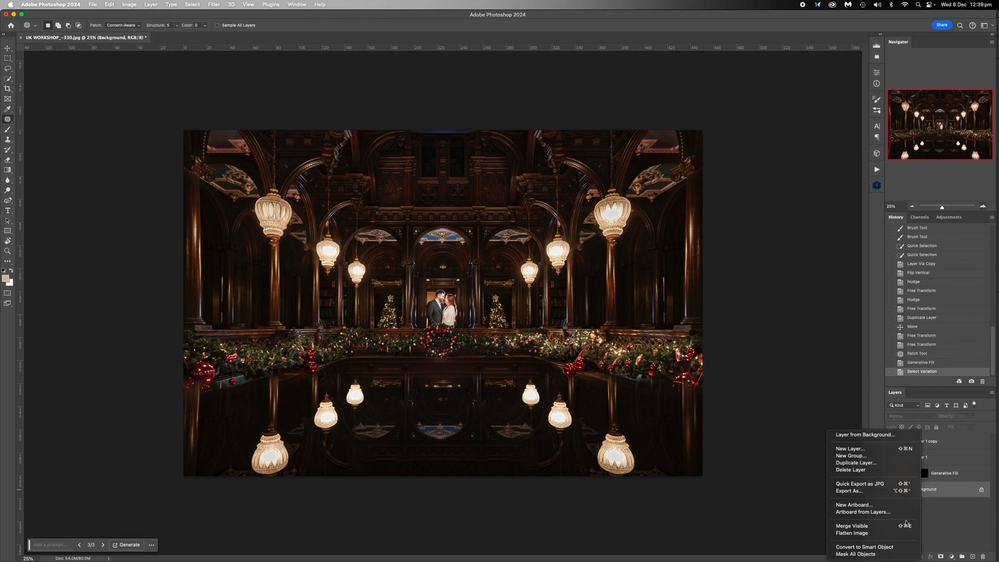
left_click(879, 533)
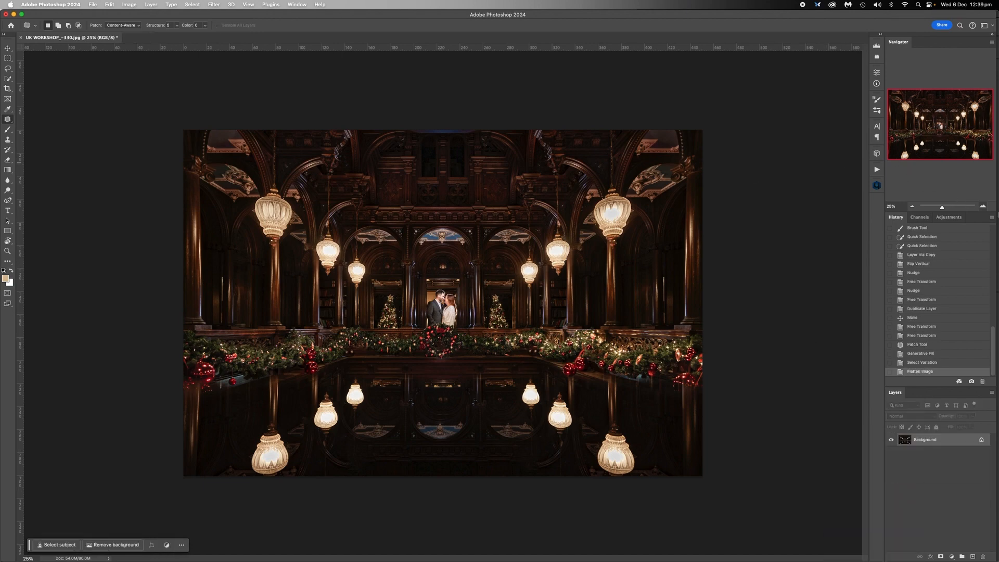
Lasso the bright centres of the three right-hand hanging lamps, large, medium and small, into one selection.
left_click(982, 207)
left_click(983, 207)
scroll(519, 250, "right", 4)
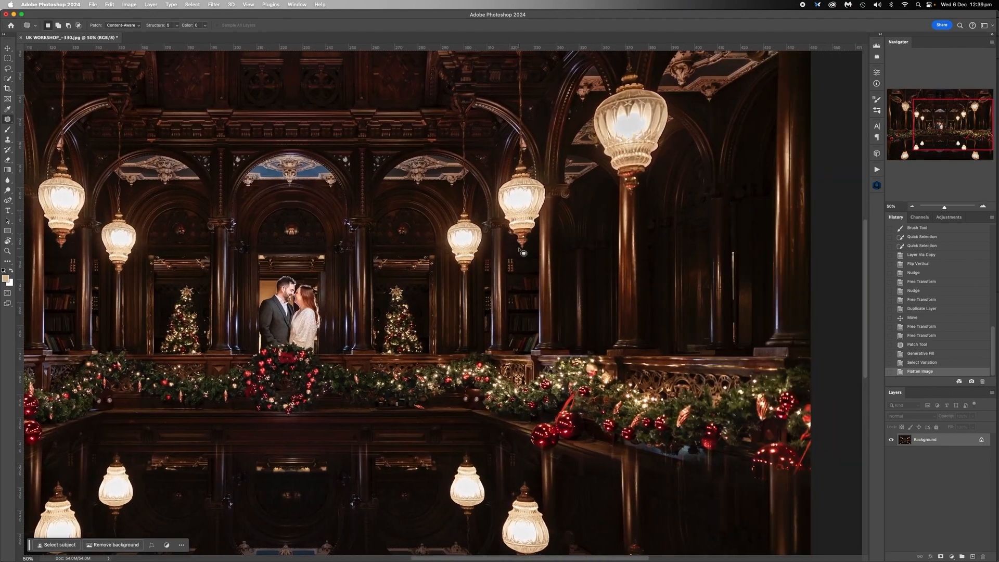
scroll(523, 252, "right", 5)
scroll(439, 255, "up", 3)
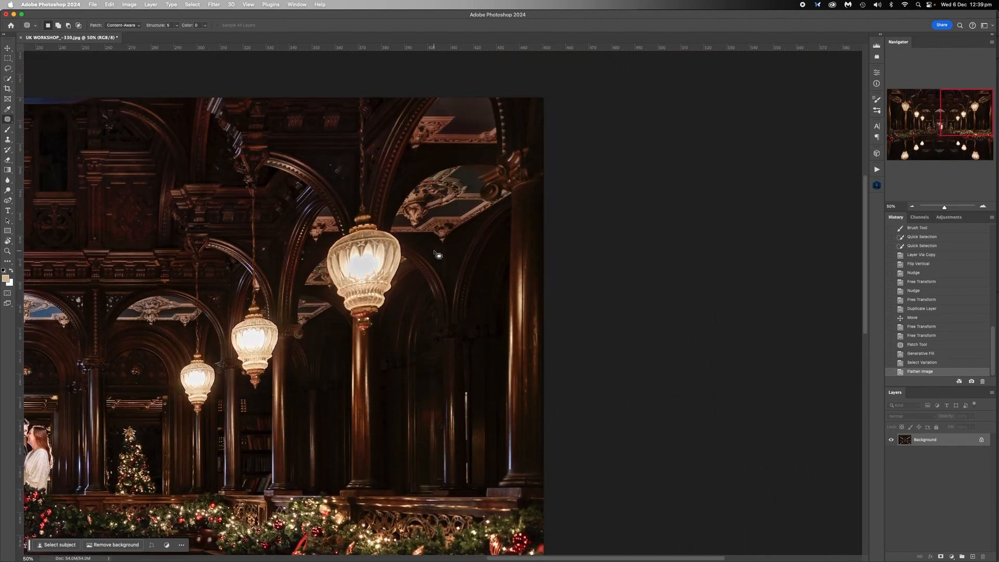
scroll(439, 255, "left", 2)
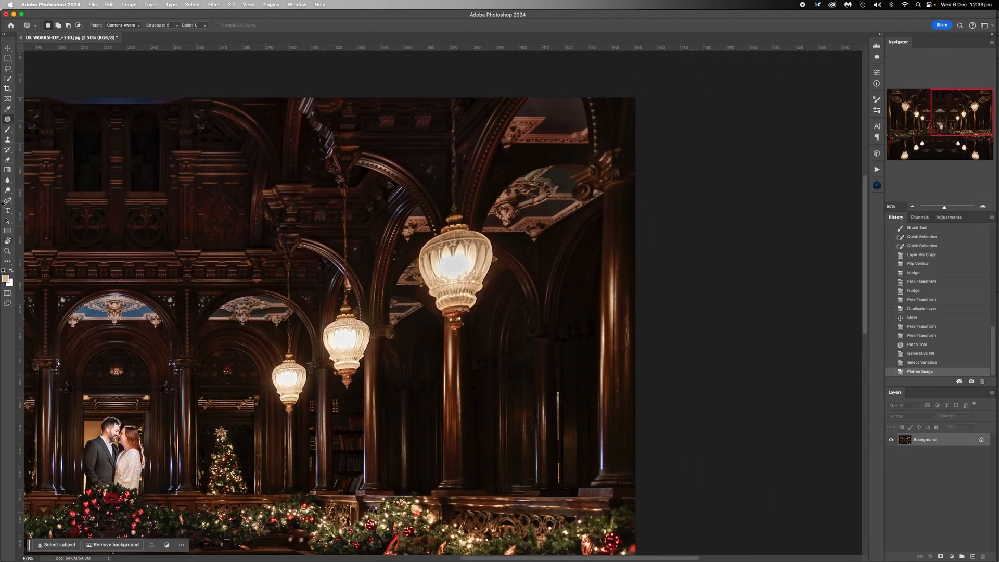
left_click(7, 68)
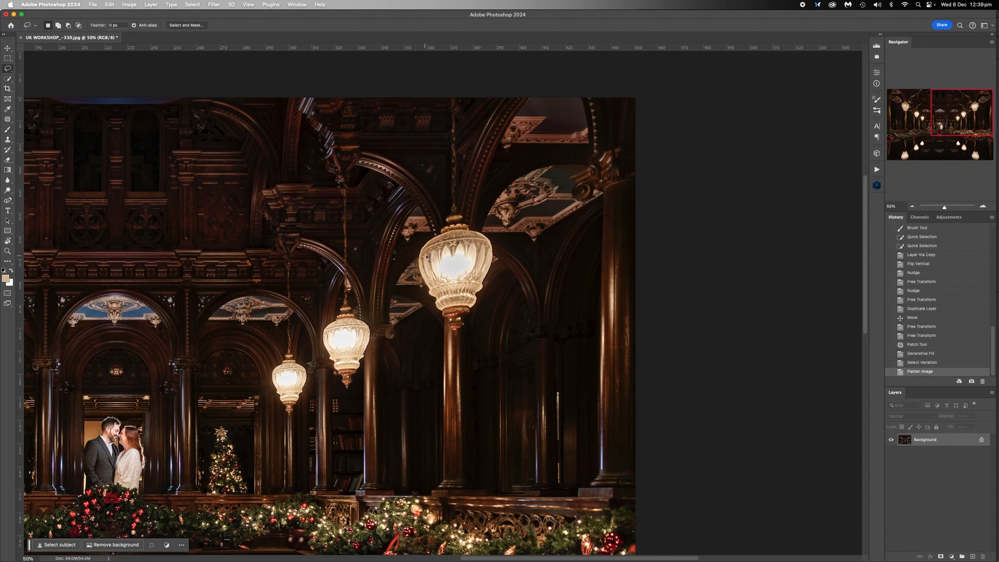
mouse_move(436, 258)
left_mouse_down()
mouse_move(448, 287)
mouse_move(470, 282)
mouse_move(476, 255)
mouse_move(452, 249)
mouse_move(436, 262)
left_mouse_up()
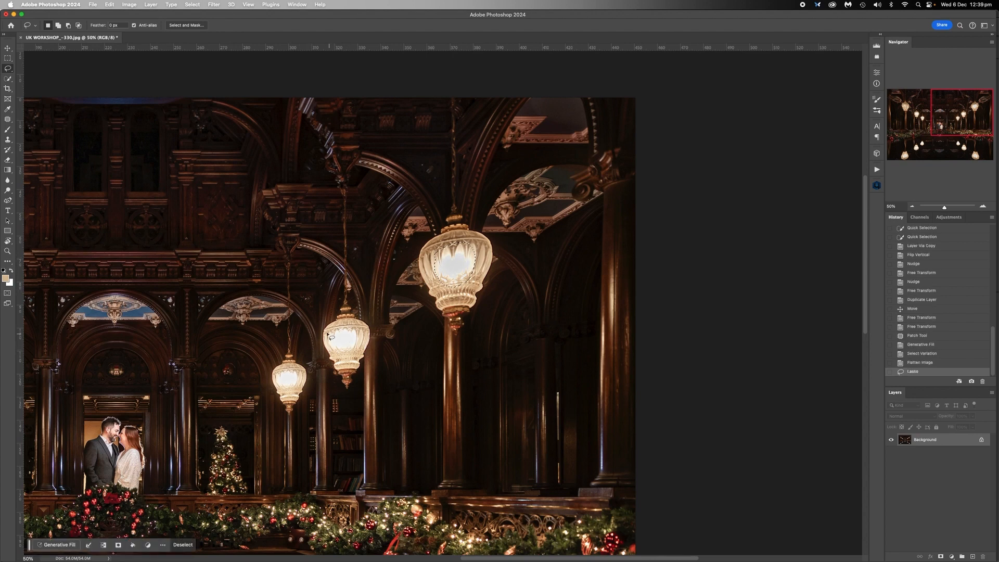
mouse_move(329, 334)
left_mouse_down()
mouse_move(341, 358)
mouse_move(358, 347)
mouse_move(360, 328)
mouse_move(328, 335)
left_mouse_up()
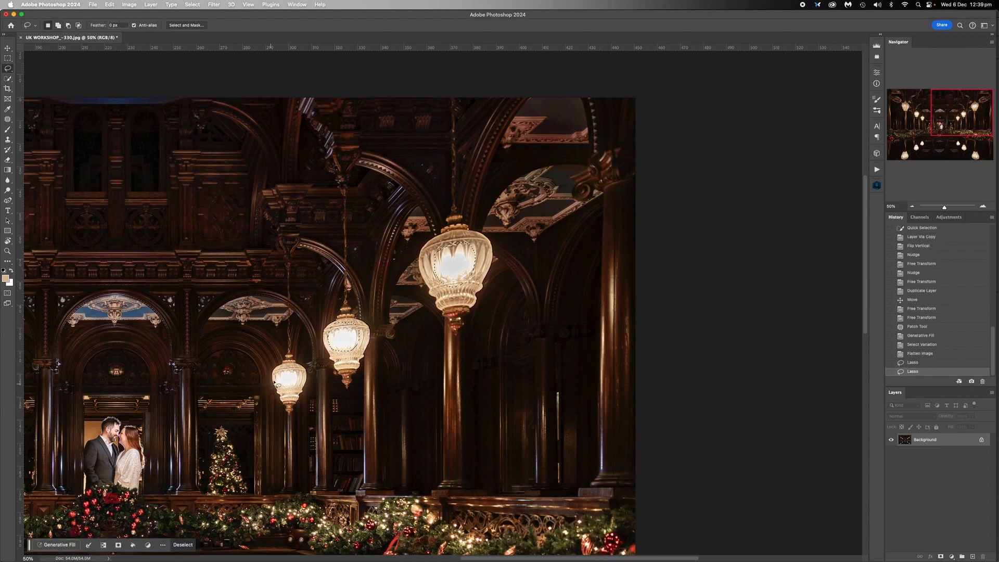
mouse_move(280, 379)
left_mouse_down()
mouse_move(281, 391)
mouse_move(299, 395)
mouse_move(302, 380)
mouse_move(277, 375)
left_mouse_up()
Add the bright centres of the medium and smallest left-hand hanging lamps to the lasso selection.
scroll(278, 375, "left", 8)
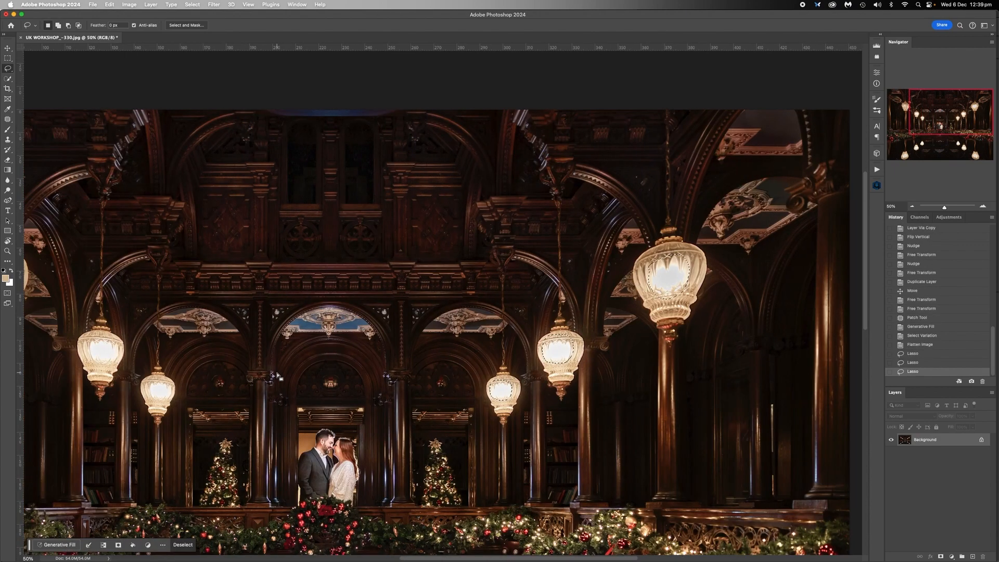
scroll(278, 376, "left", 10)
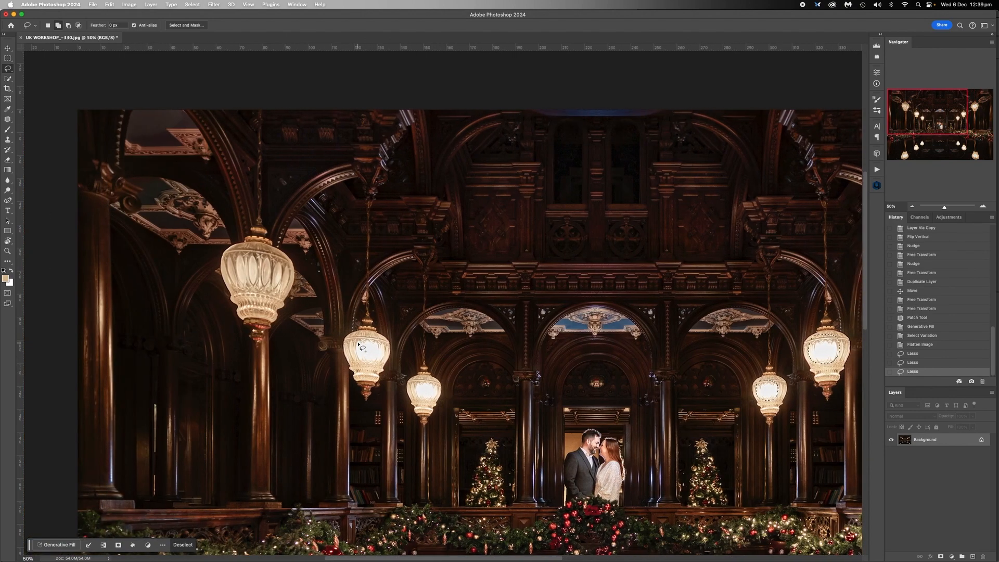
mouse_move(360, 345)
left_mouse_down()
mouse_move(371, 368)
mouse_move(391, 358)
mouse_move(384, 344)
mouse_move(360, 346)
left_mouse_up()
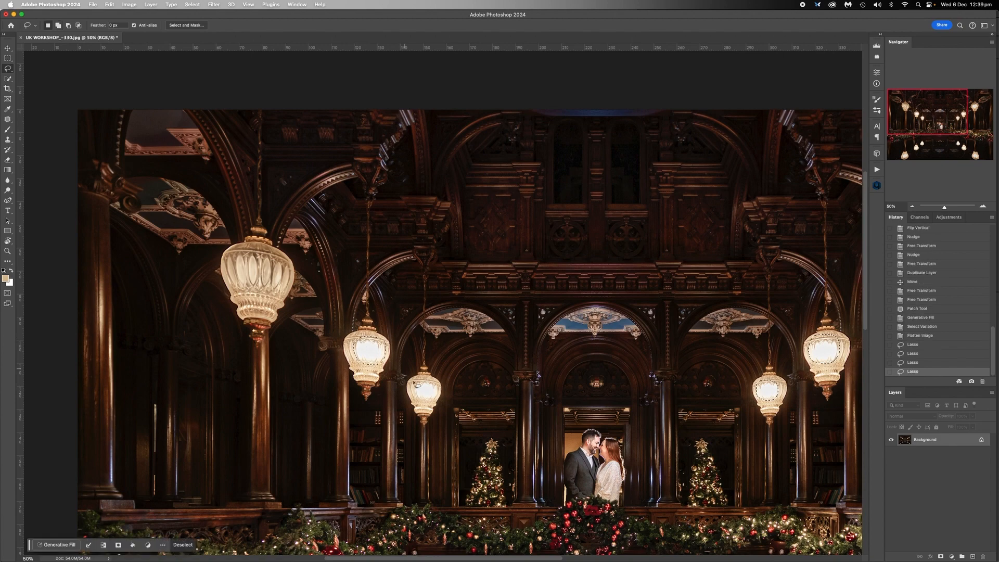
mouse_move(421, 388)
left_mouse_down()
mouse_move(420, 398)
mouse_move(442, 404)
mouse_move(442, 391)
mouse_move(421, 388)
left_mouse_up()
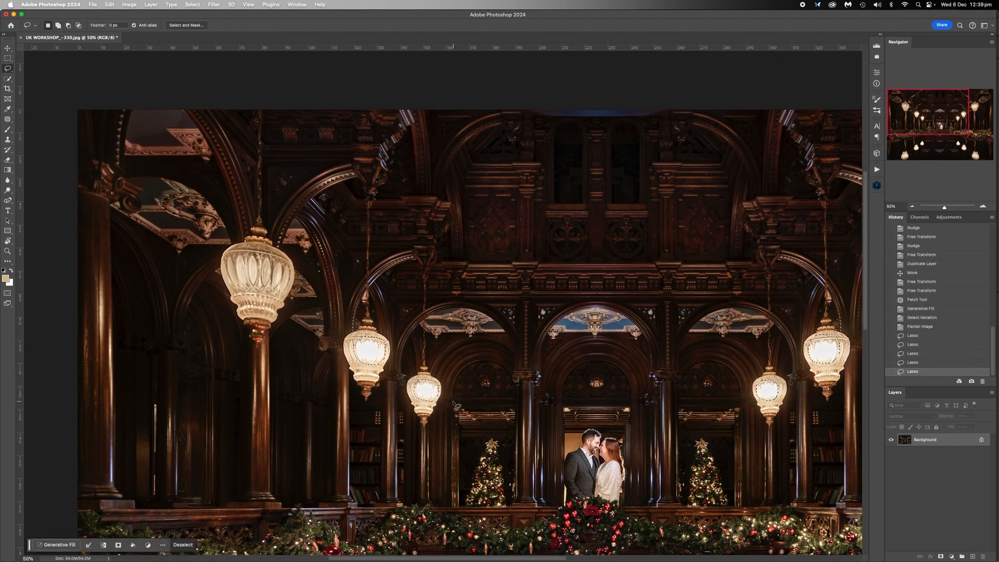
scroll(454, 404, "right", 5)
scroll(454, 404, "down", 3)
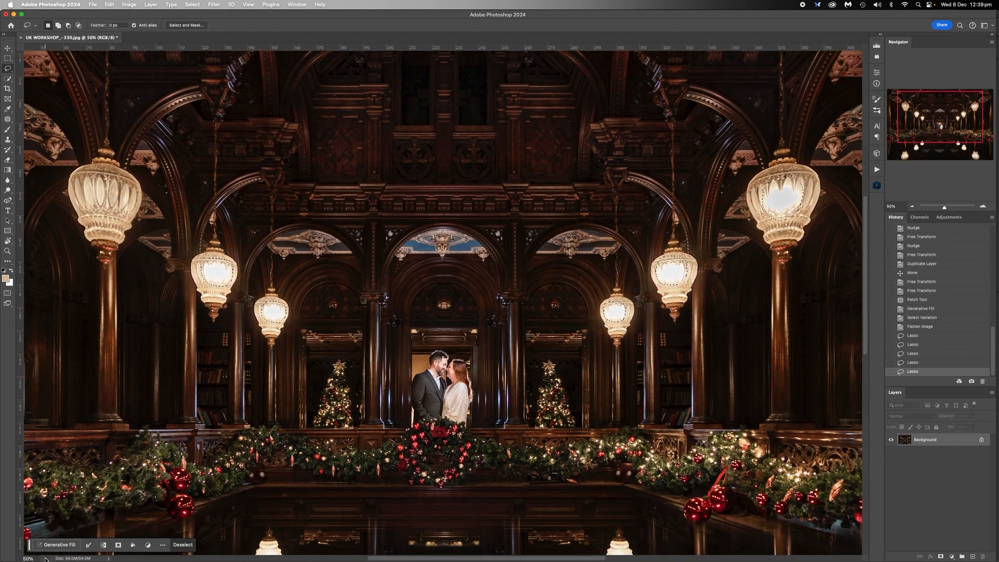
Try a Generative Fill without a prompt on the selected lantern glass and choose the second variation.
left_click(57, 544)
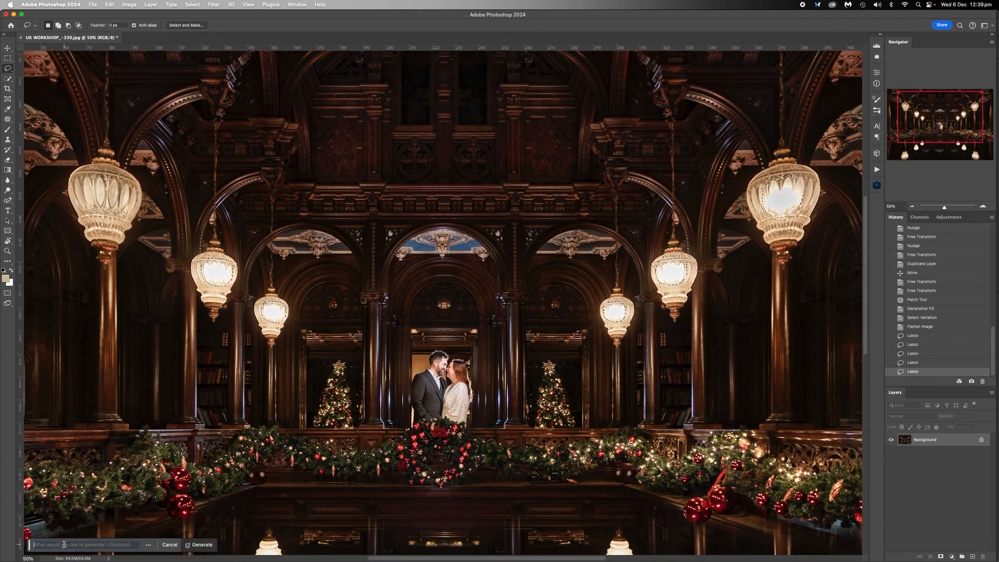
left_click(206, 545)
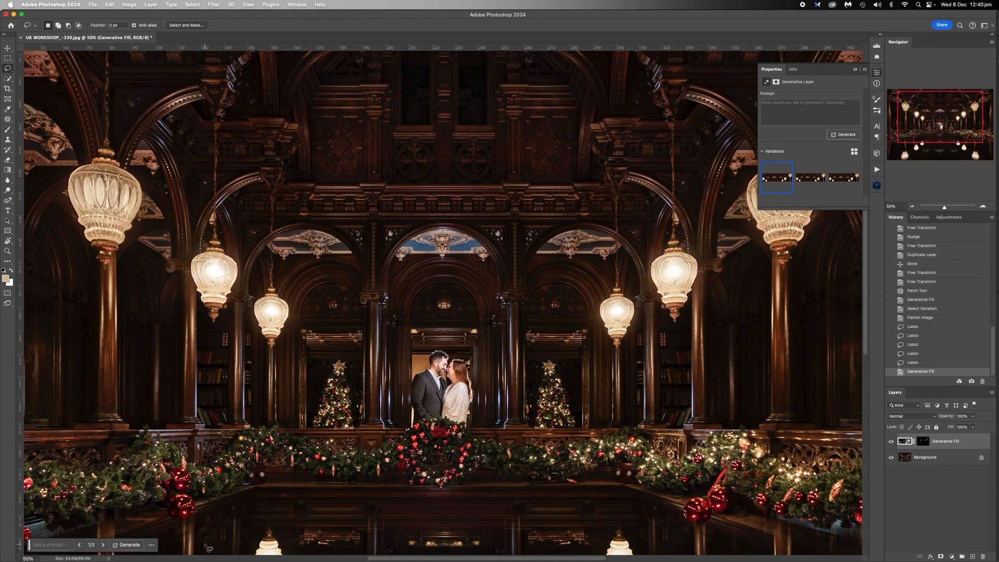
scroll(208, 548, "right", 5)
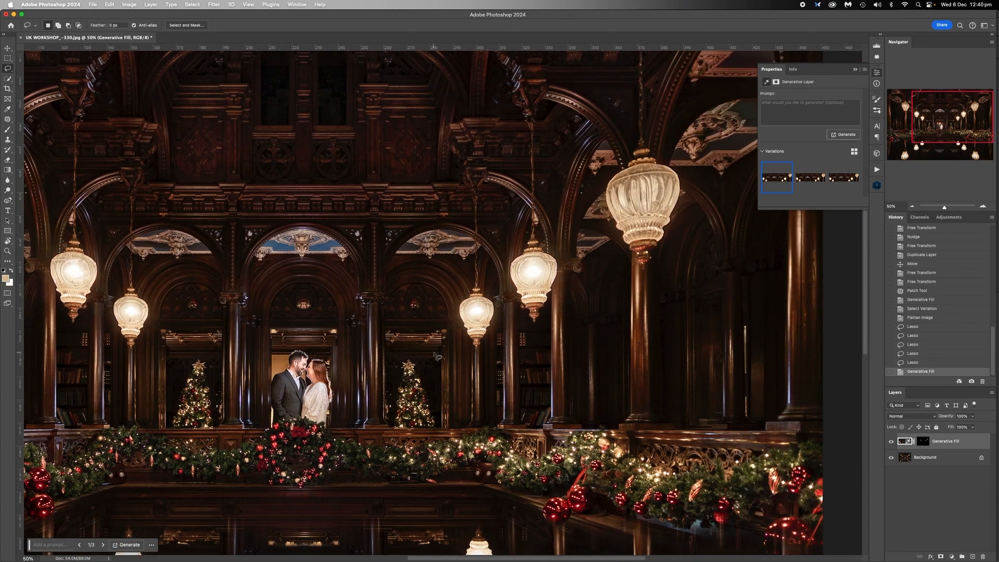
left_click(815, 181)
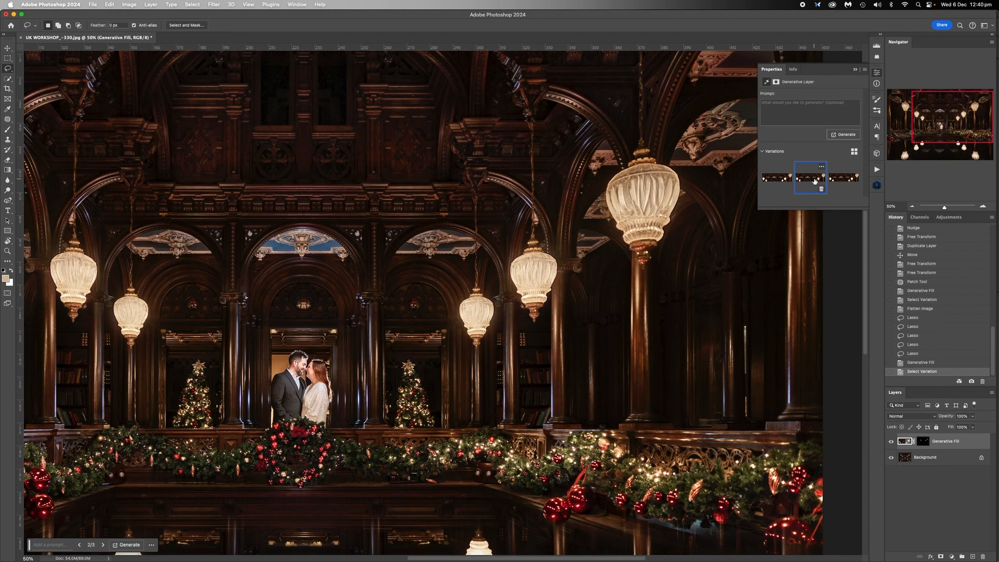
left_click(844, 178)
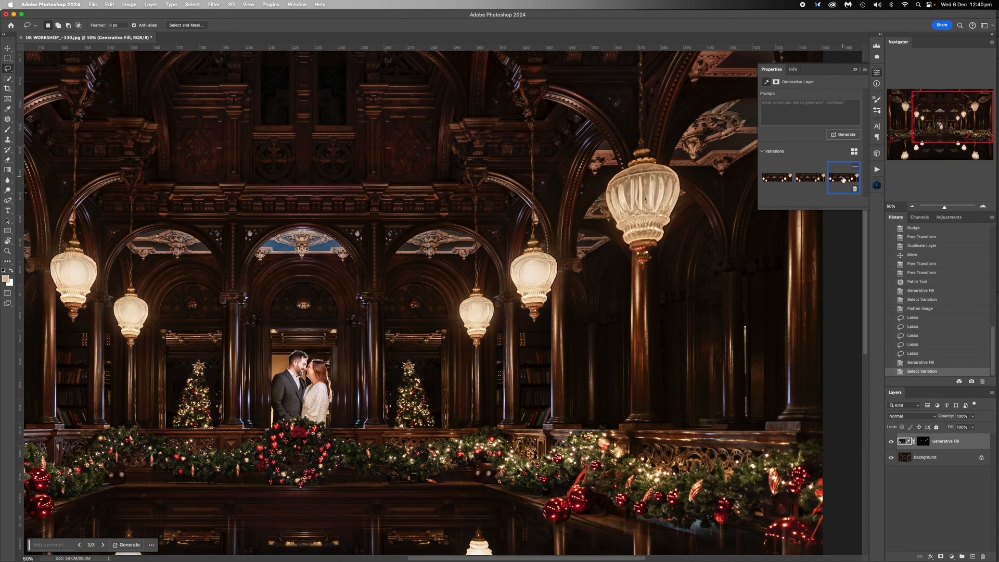
left_click(810, 180)
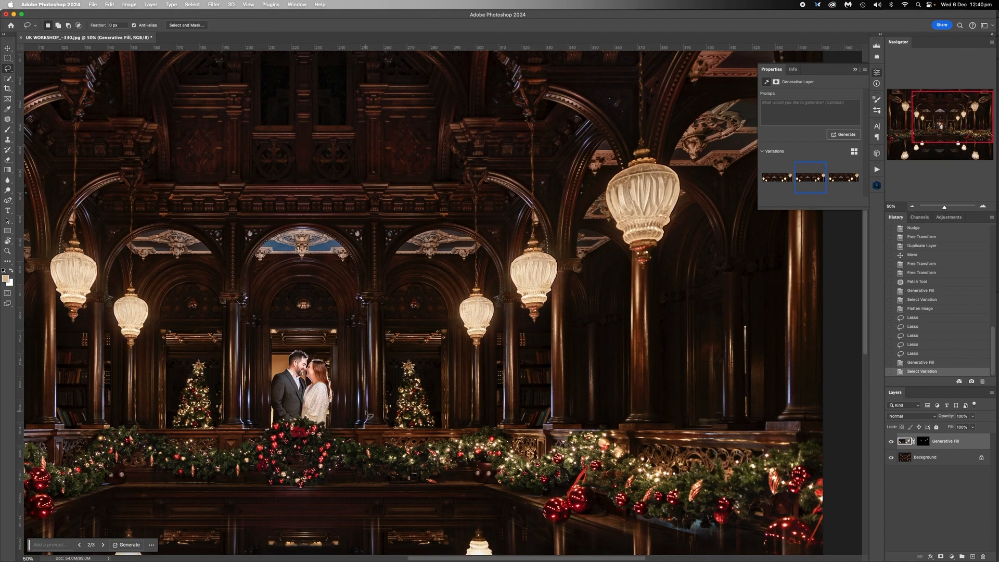
Compare the lanterns with and without the Generative Fill layer, and delete that layer.
scroll(342, 307, "left", 6)
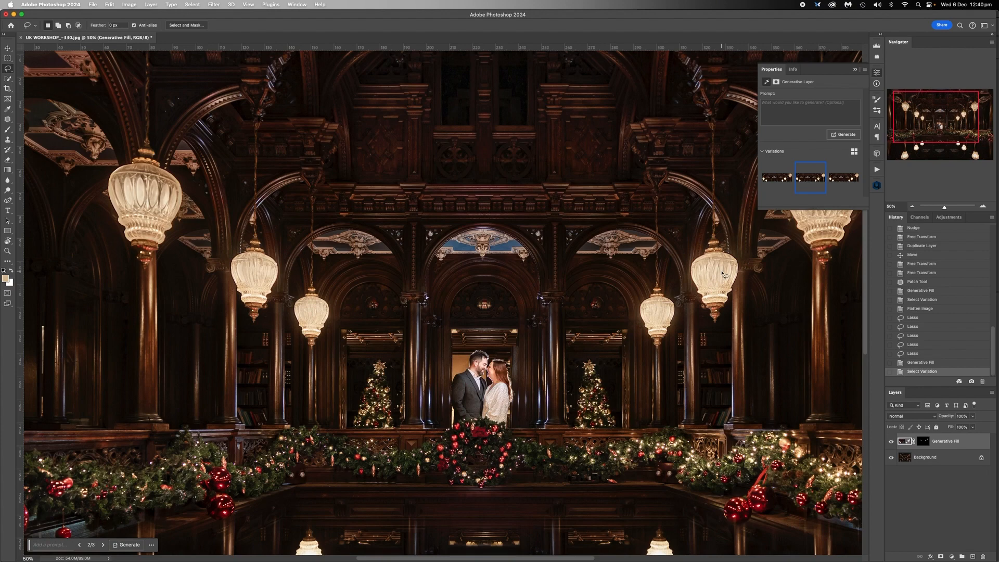
scroll(724, 274, "left", 3)
left_click(892, 442)
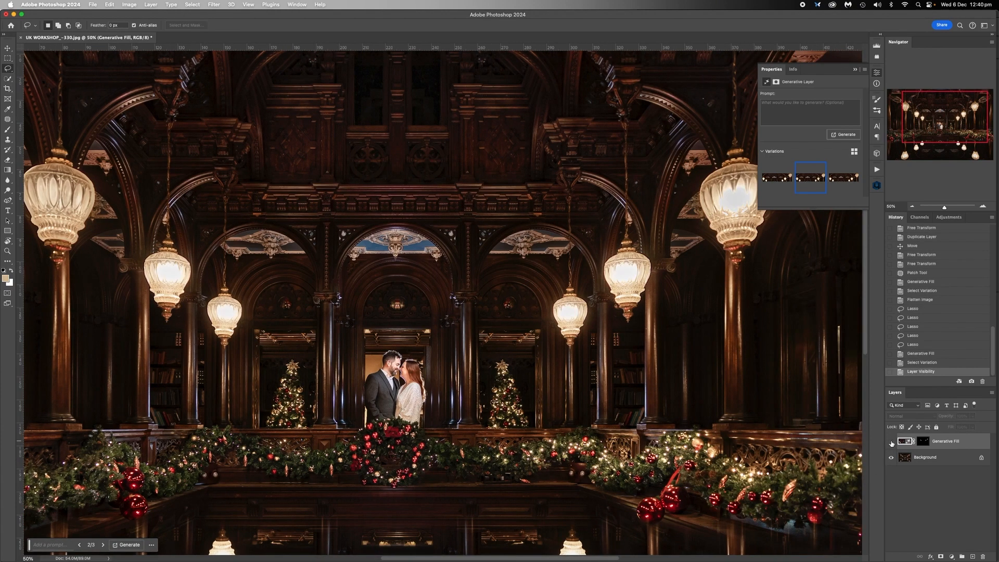
left_click(892, 442)
left_click(892, 442)
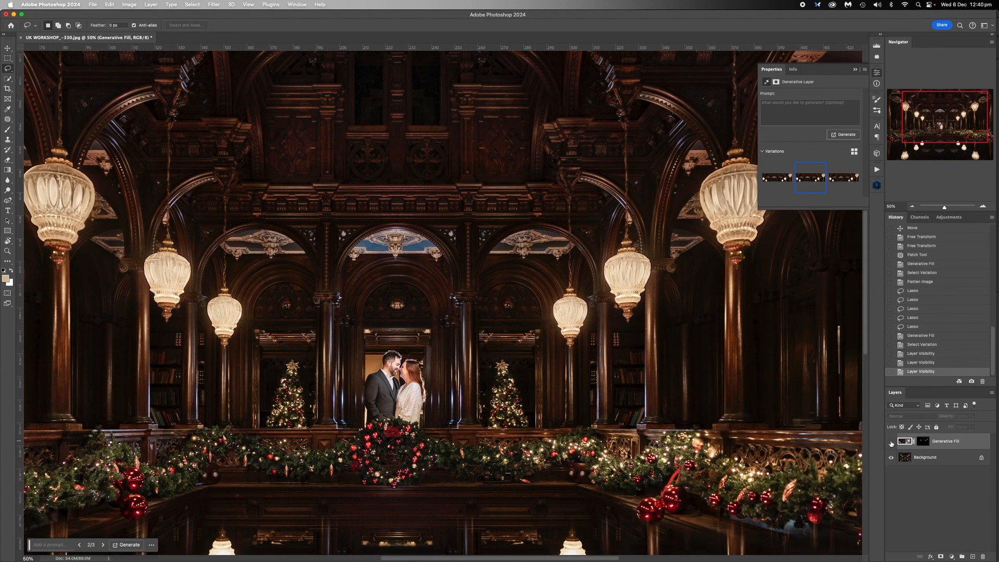
left_click(891, 442)
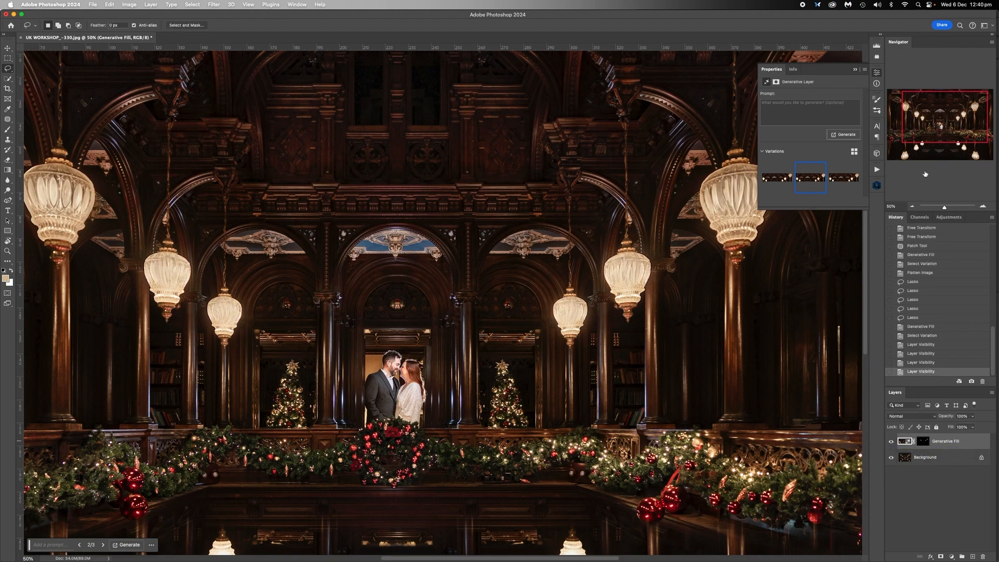
key("Delete")
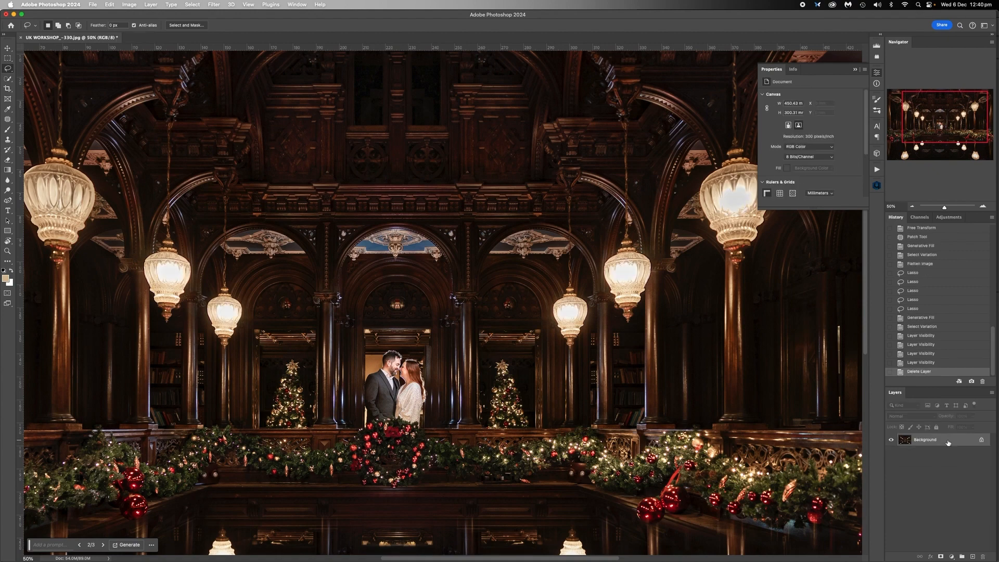
Lasso the blown-out glass of the large lantern on the right side of the photo and run Generative Fill without a prompt.
left_click(856, 70)
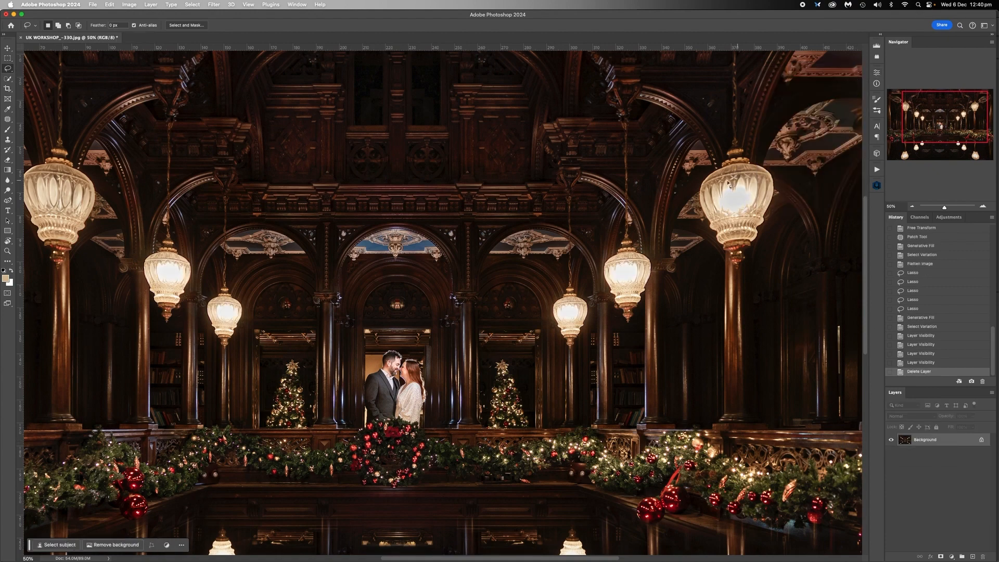
mouse_move(724, 221)
left_mouse_down()
mouse_move(753, 215)
mouse_move(759, 181)
mouse_move(714, 209)
left_mouse_up()
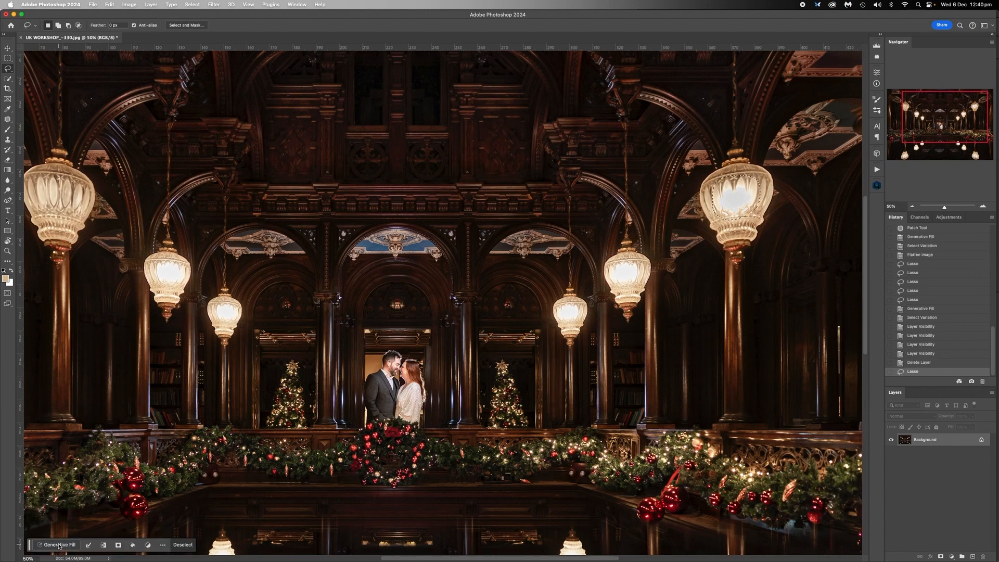
left_click(203, 544)
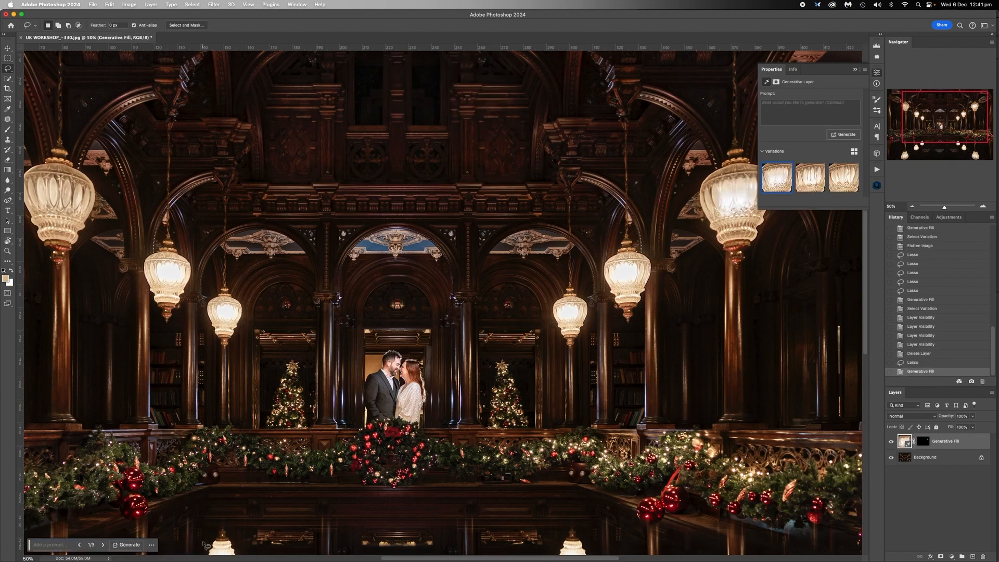
Choose the second generated variation for the large right lantern and flatten the image.
left_click(811, 178)
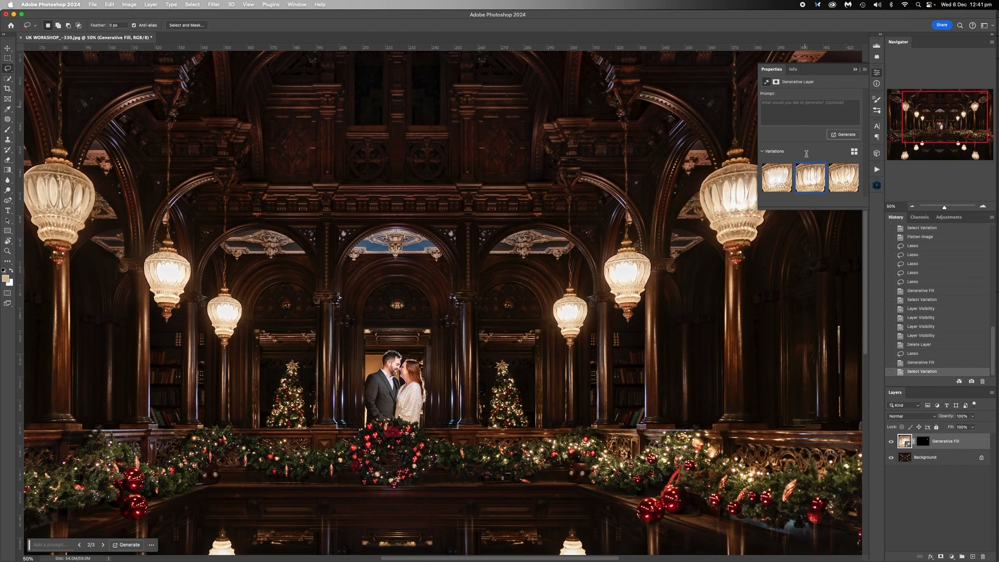
left_click(844, 177)
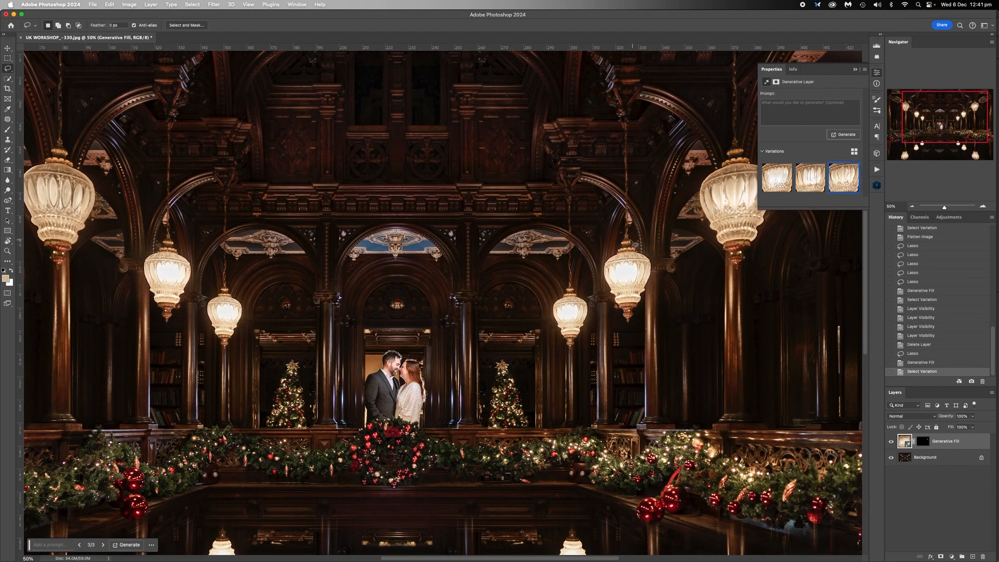
scroll(635, 244, "right", 3)
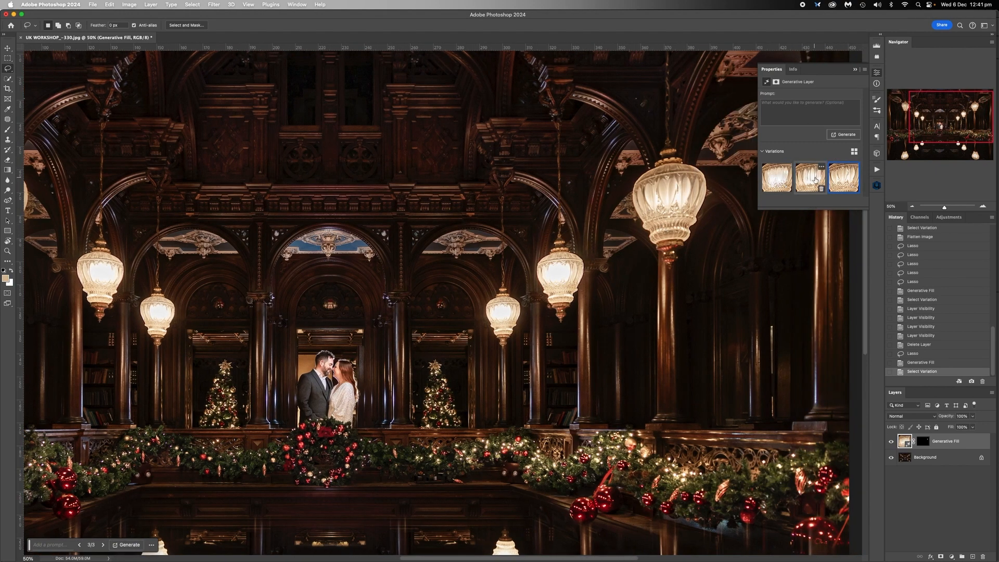
left_click(815, 180)
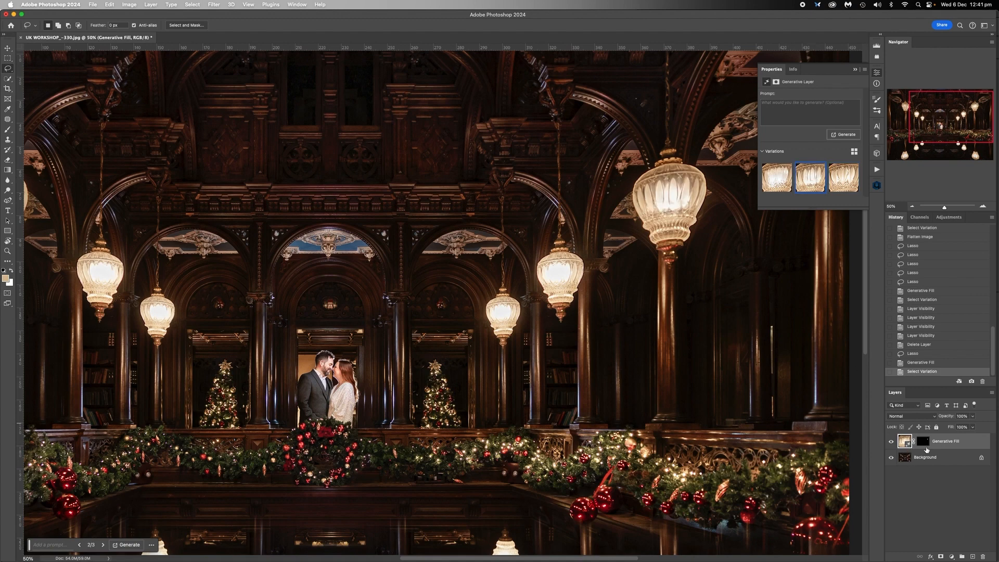
right_click(926, 458)
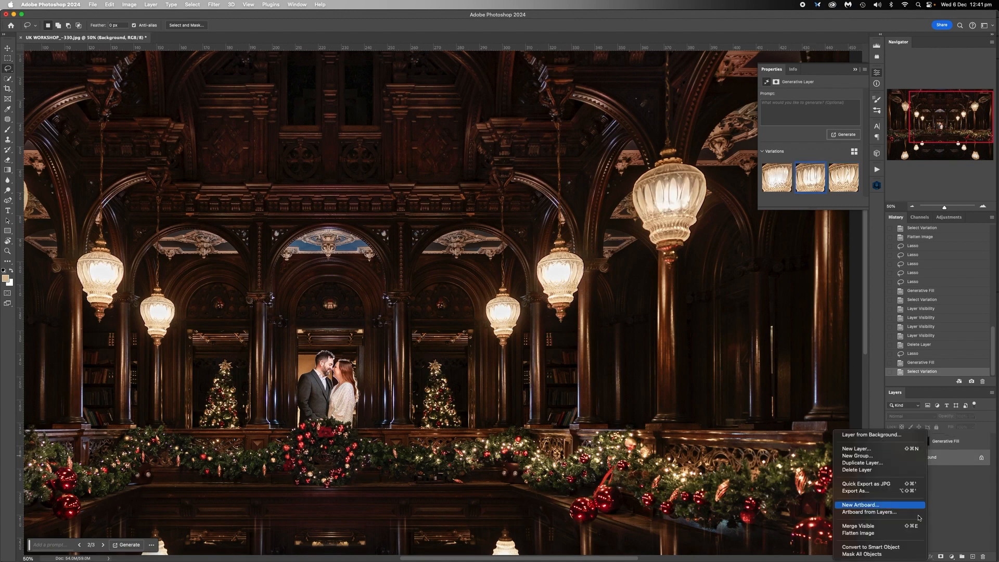
left_click(883, 533)
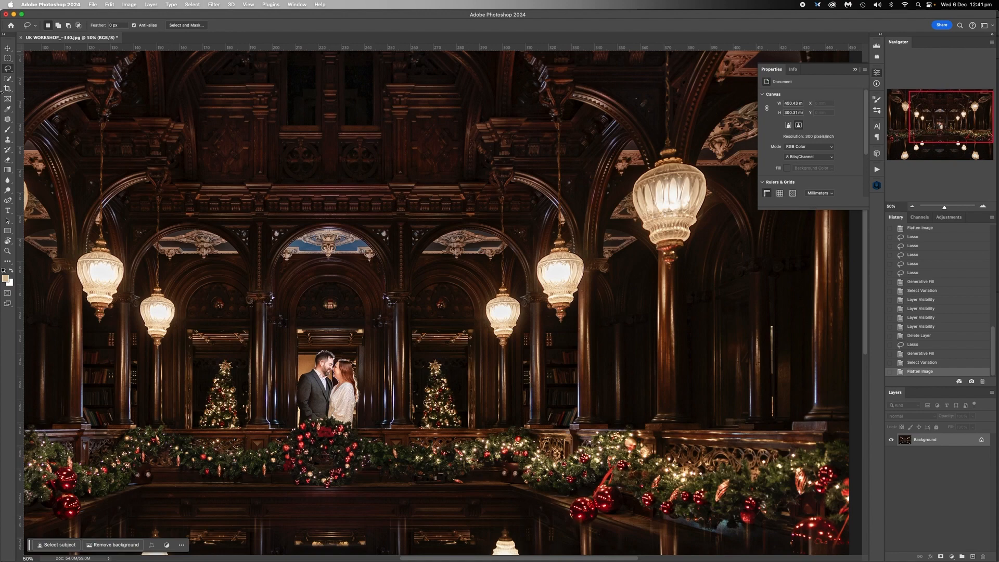
Tone down the large right lantern's bright glass with a soft-coloured brush in Darken mode, size 125, at 34% opacity.
left_click(8, 130)
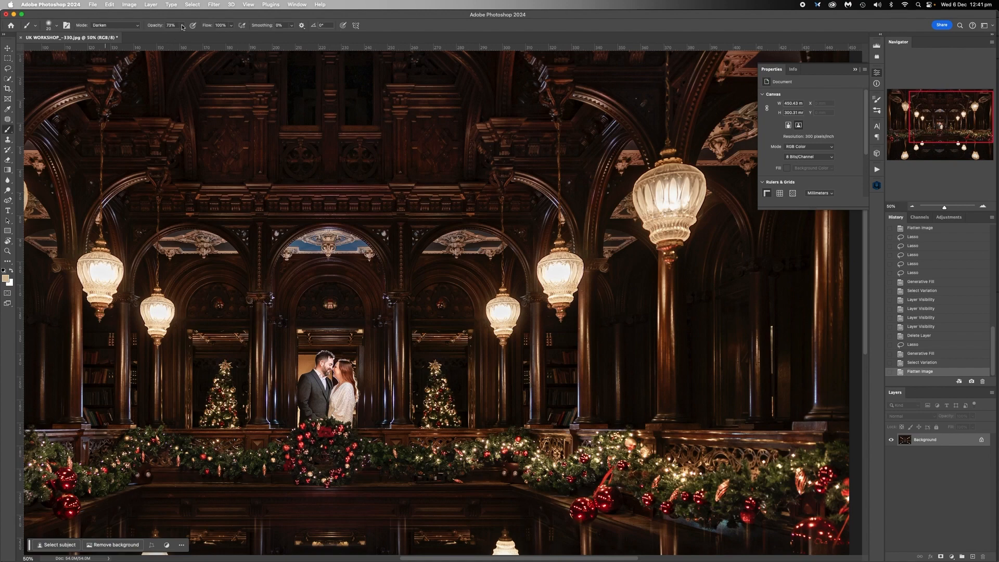
mouse_move(182, 25)
left_mouse_down()
mouse_move(180, 38)
mouse_move(169, 36)
left_mouse_up()
left_click(661, 185)
key("bracketright")
key("bracketright")
key("bracketright")
key("bracketright")
key("bracketright")
key("bracketright")
key("bracketright")
key("bracketright")
left_click(682, 203)
left_click(669, 192)
left_click(656, 207)
left_click(683, 203)
left_click(649, 213)
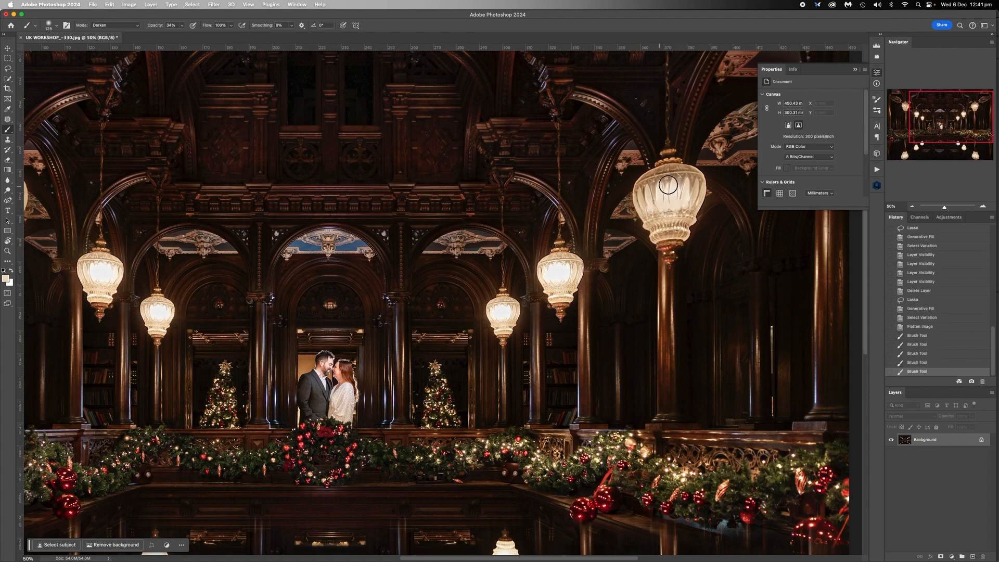
left_click(668, 185)
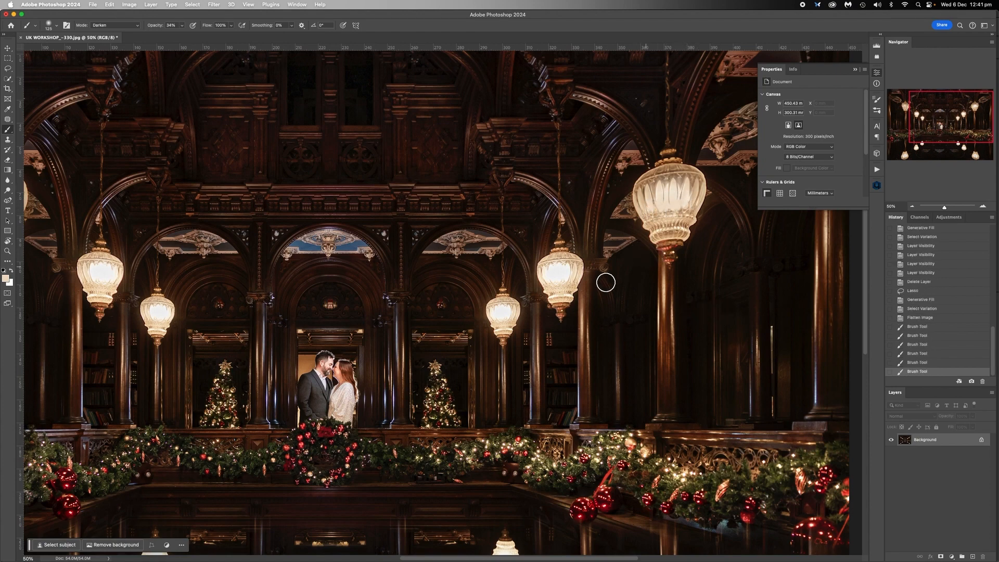
Try one stroke of an enlarged Darken brush on the medium lantern right of the couple, and undo it.
scroll(562, 288, "down", 5)
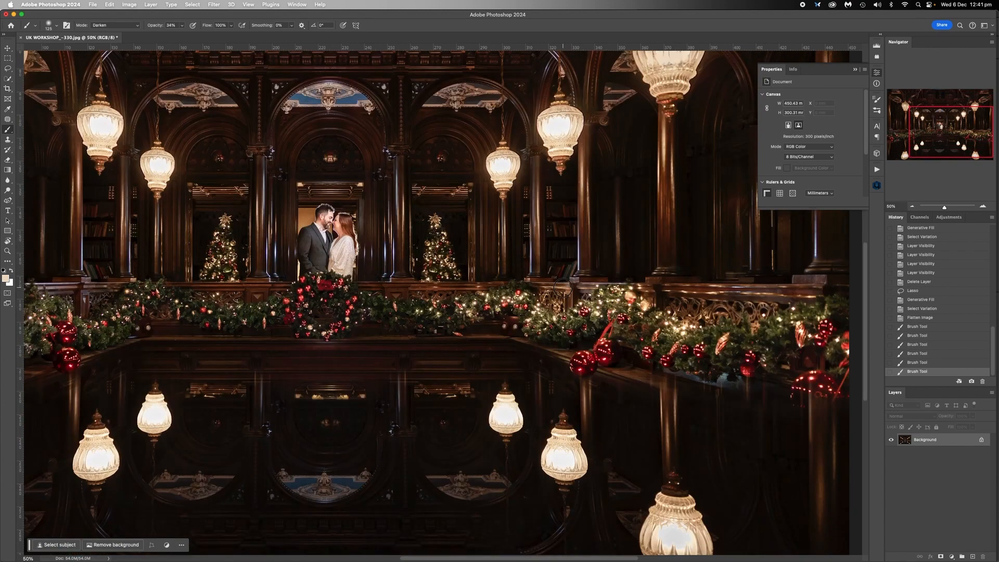
scroll(562, 287, "up", 5)
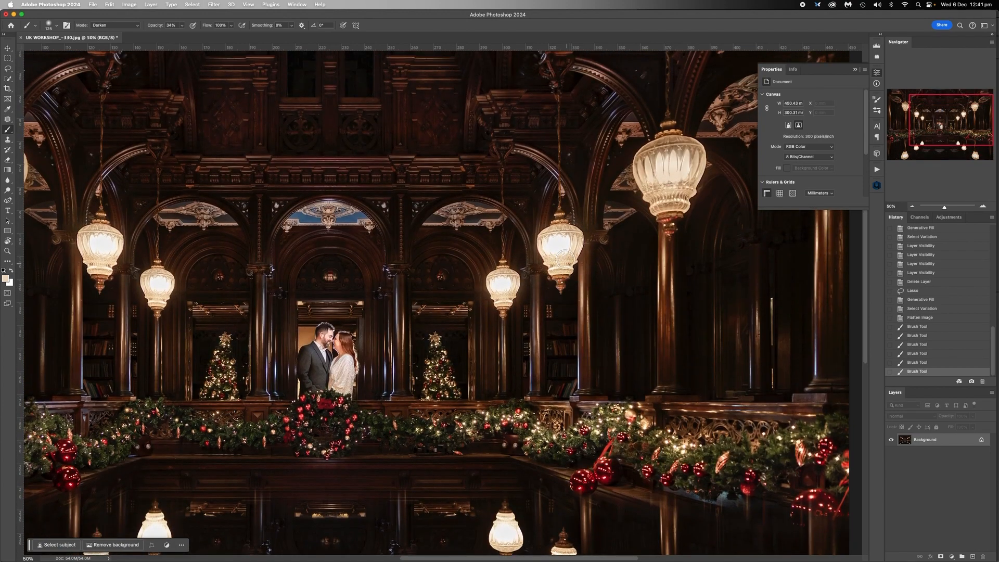
key("bracketright")
key("bracketright")
key("bracketright")
key("bracketright")
key("bracketright")
left_click(557, 244)
key("super+z")
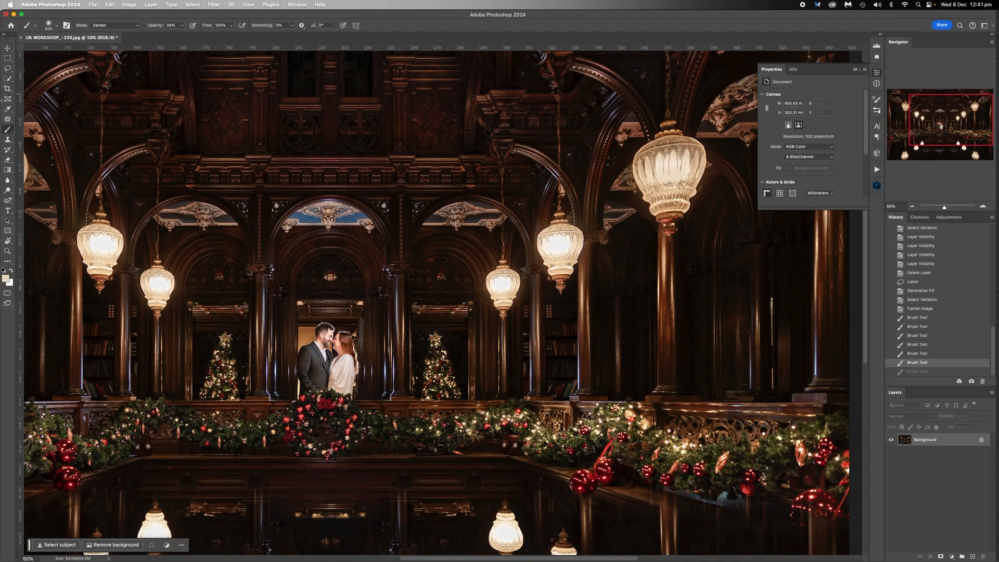
Lasso the bright glass of the medium lantern left of the couple and run Generative Fill without a prompt.
left_click(8, 68)
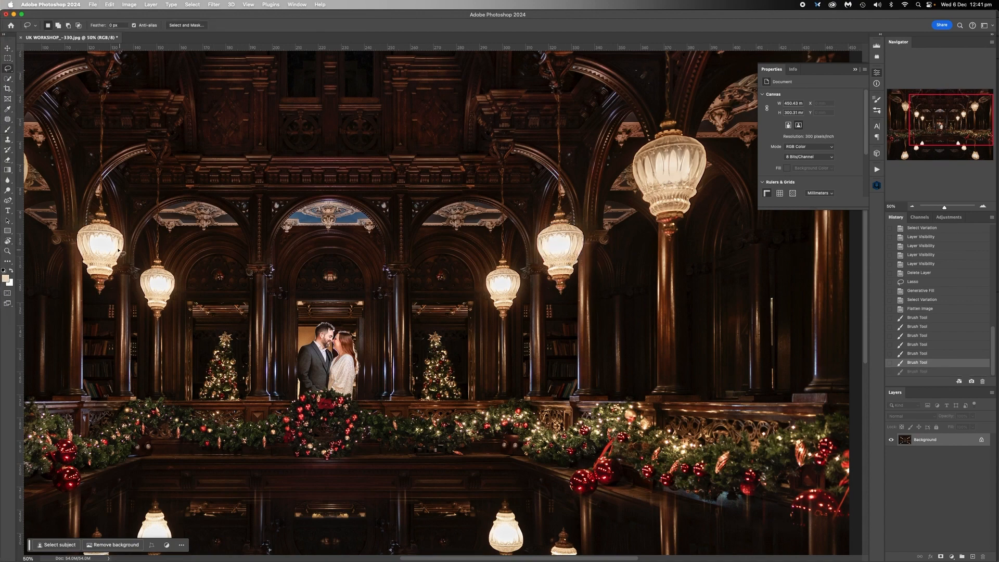
mouse_move(93, 235)
left_mouse_down()
mouse_move(118, 238)
mouse_move(87, 244)
mouse_move(109, 248)
left_mouse_up()
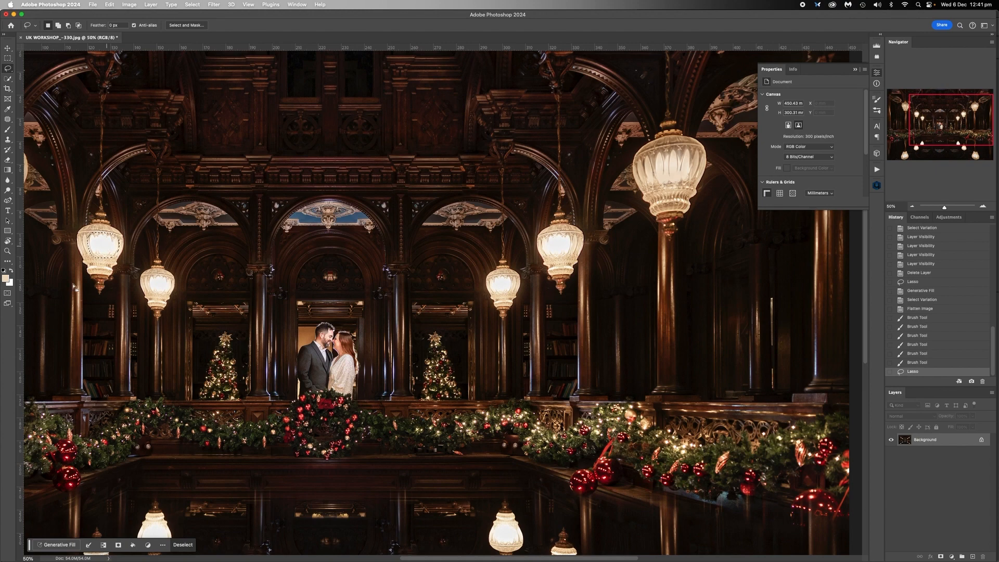
left_click(55, 546)
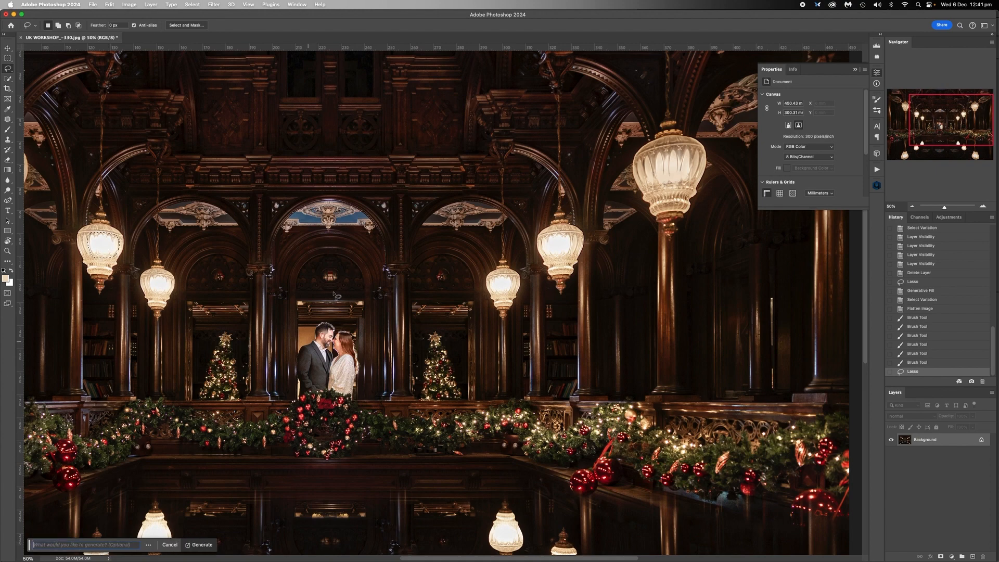
left_click(200, 545)
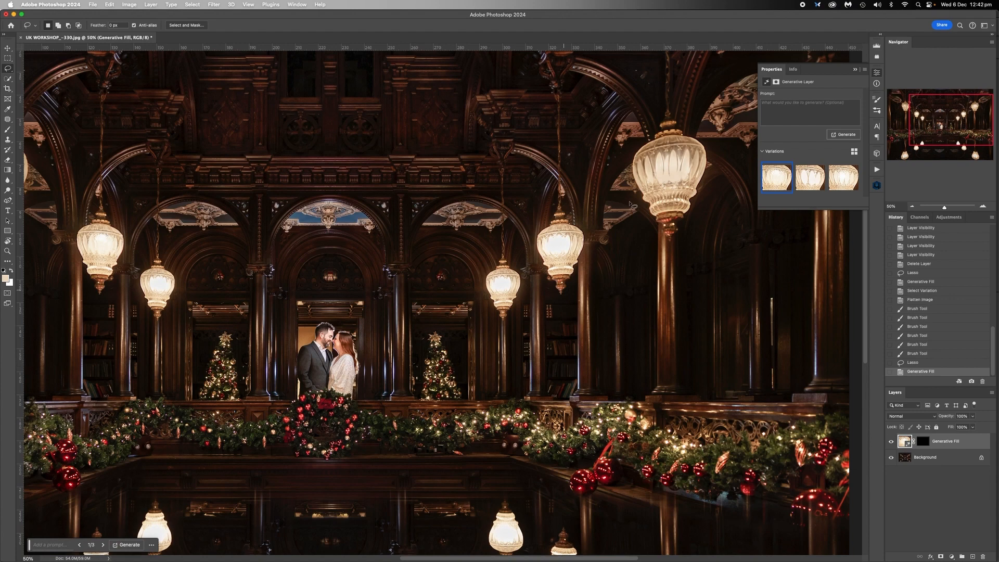
Choose the third generated variation for the medium left lantern and flatten the image.
left_click(844, 179)
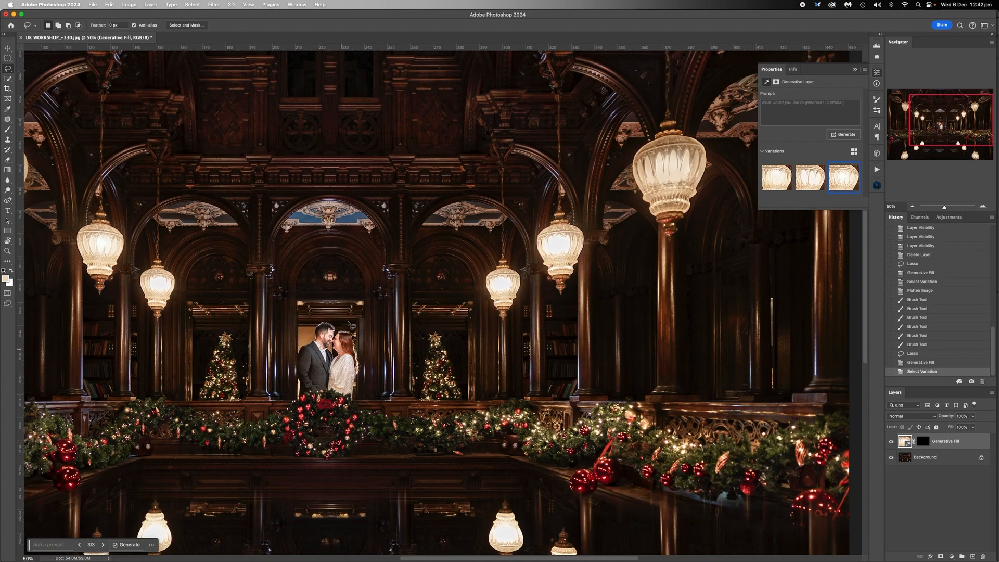
scroll(356, 438, "left", 10)
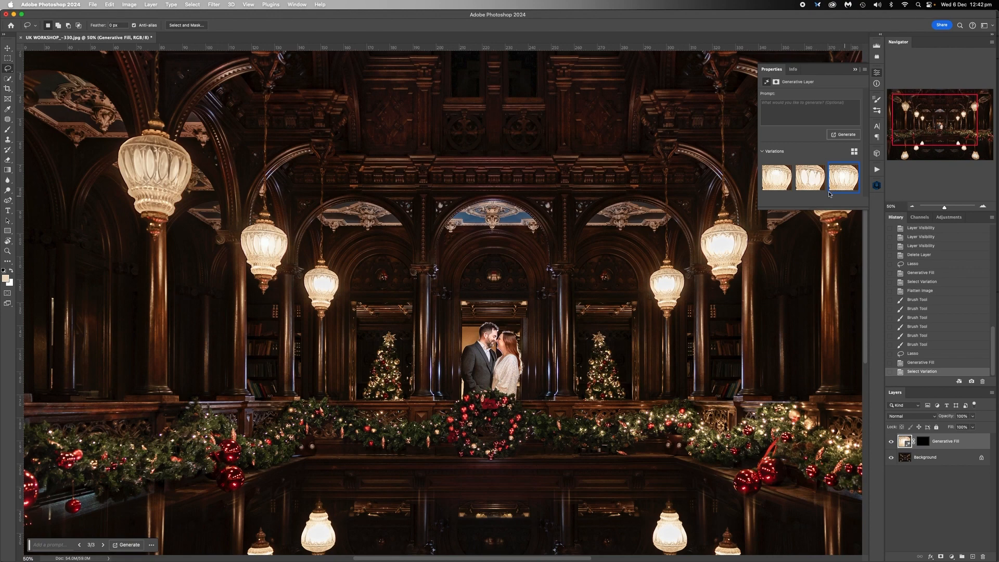
right_click(923, 457)
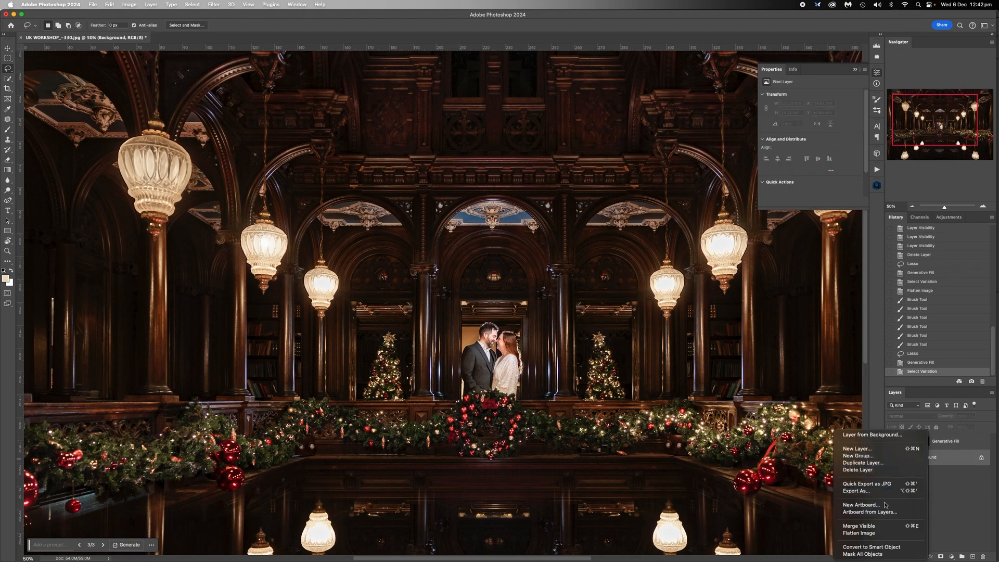
left_click(870, 534)
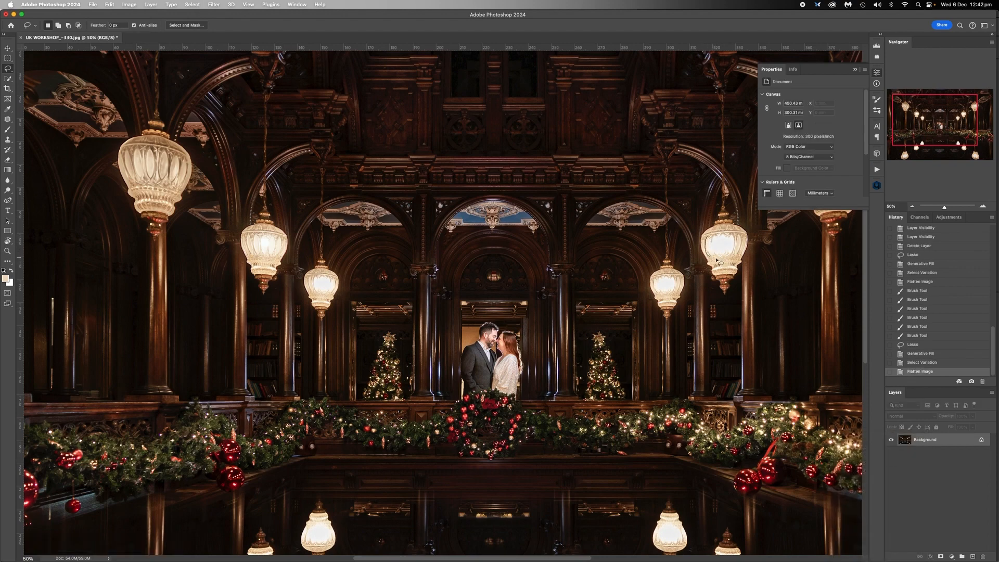
Rebuild the bright glass of the medium lantern right of the couple with an unprompted Generative Fill, keeping the first variation in a flattened image.
left_click_drag(730, 231, 712, 241)
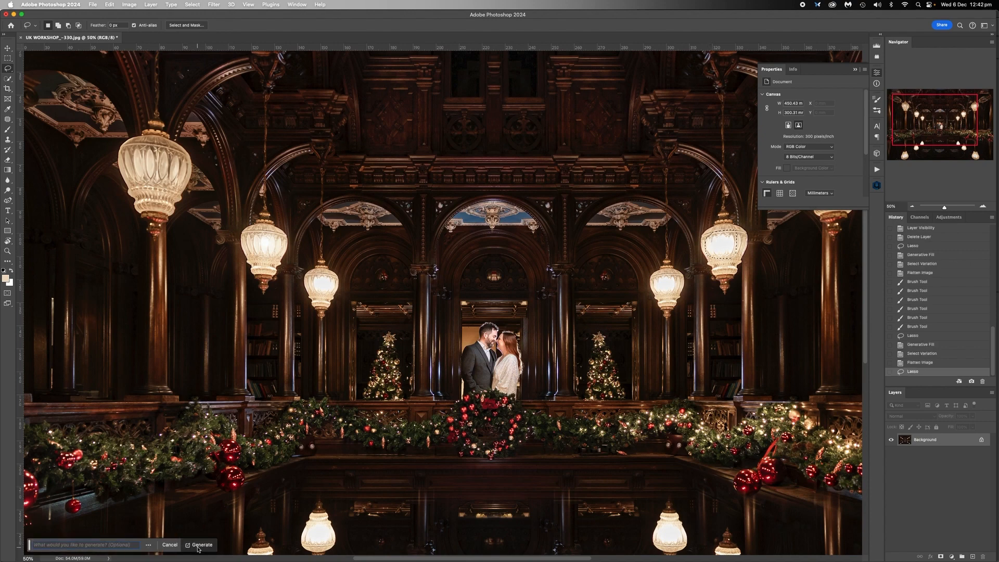
left_click(201, 546)
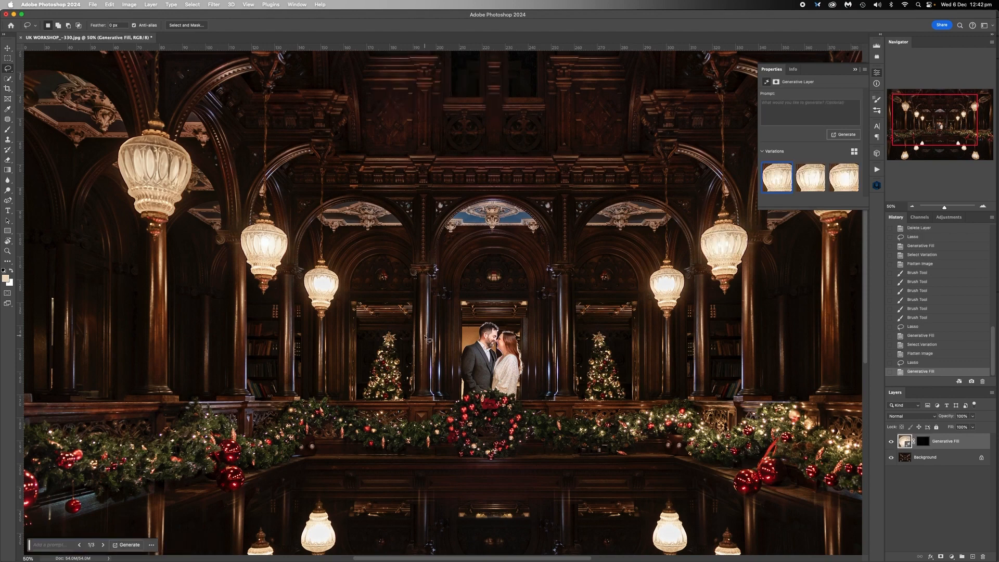
left_click(810, 177)
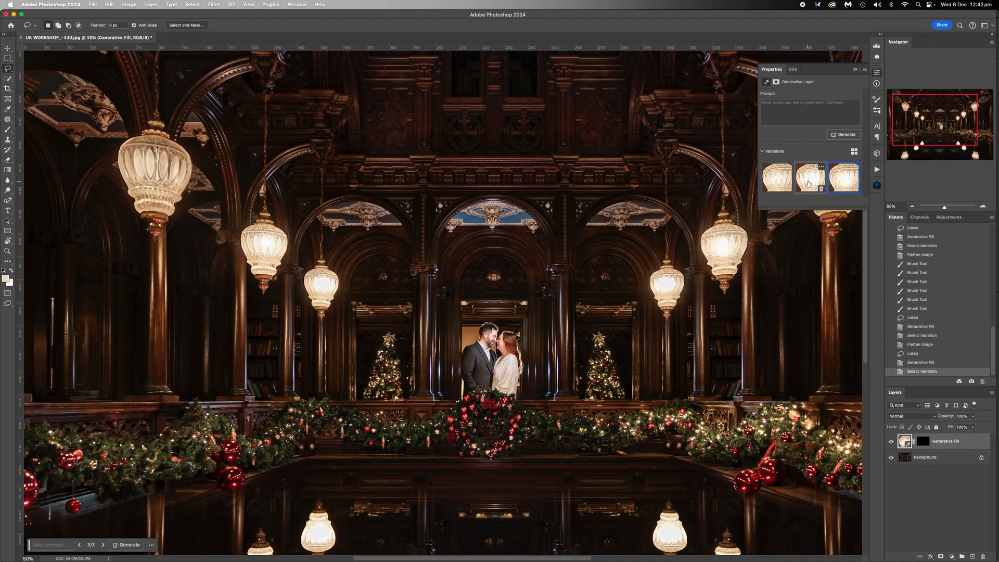
left_click(779, 180)
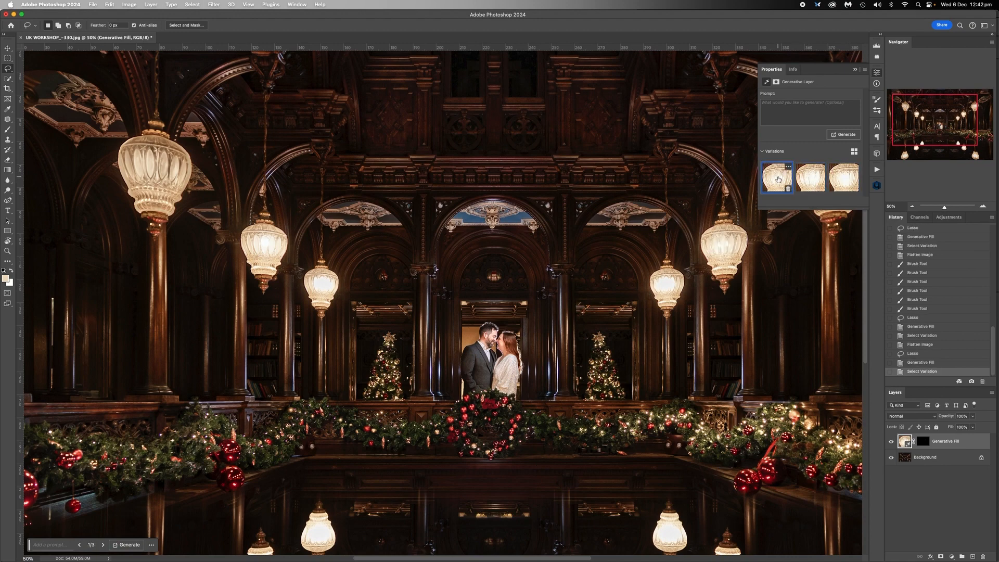
right_click(933, 460)
left_click(884, 529)
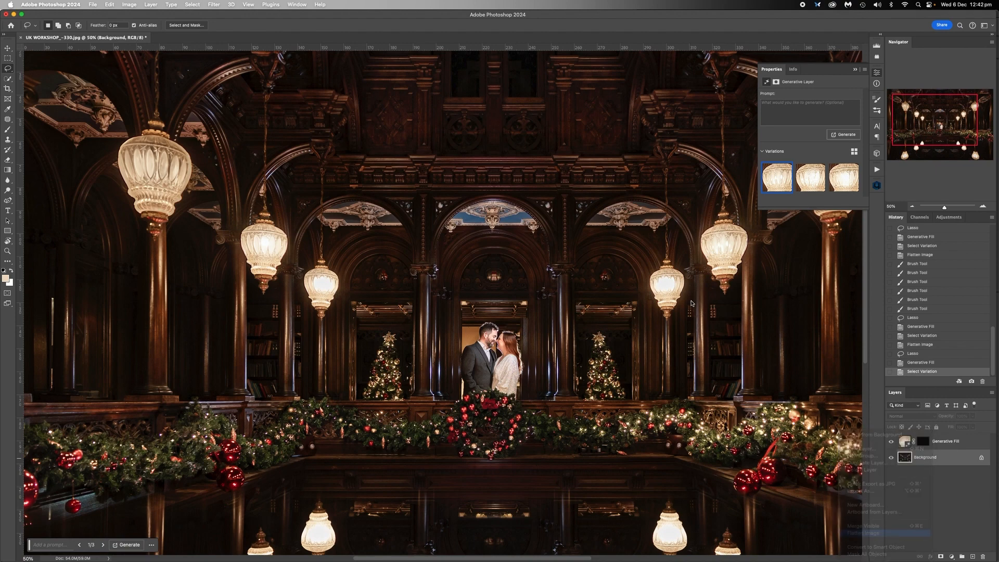
Regenerate the lassoed glass of the small lantern right of the couple without a prompt, choose the second variation and flatten the image.
mouse_move(656, 277)
left_mouse_down()
mouse_move(676, 278)
mouse_move(672, 295)
mouse_move(656, 276)
left_mouse_up()
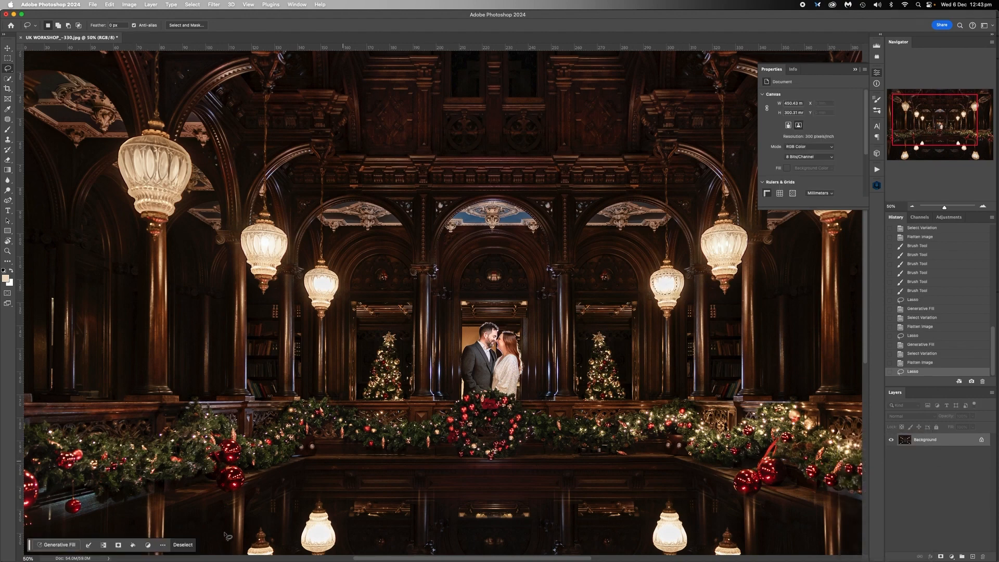
left_click(64, 545)
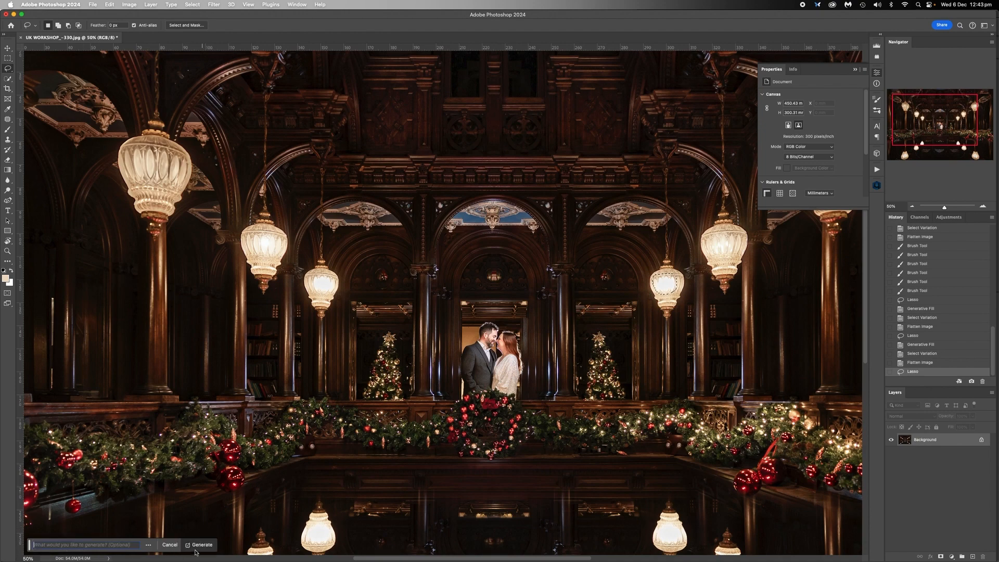
left_click(201, 546)
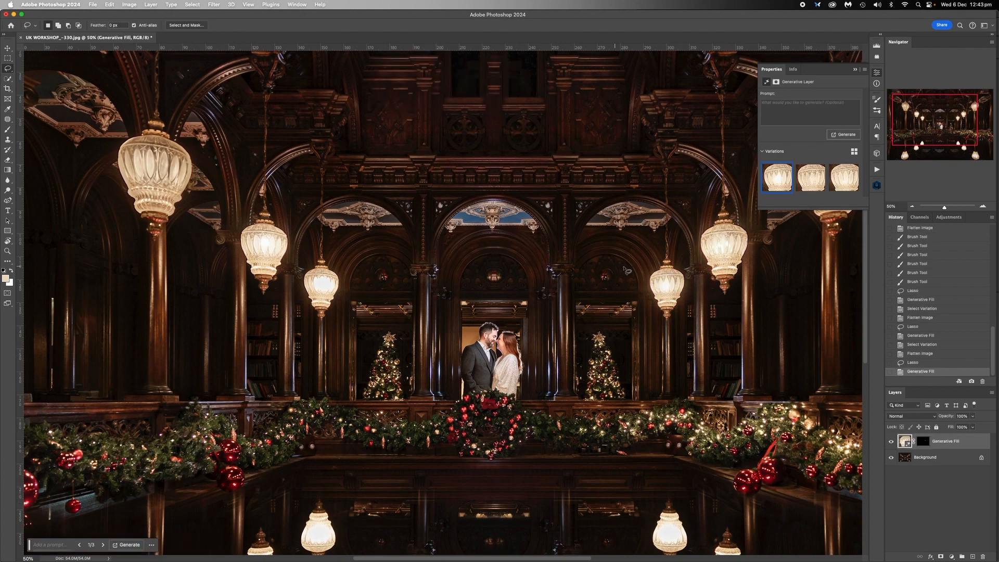
left_click(810, 180)
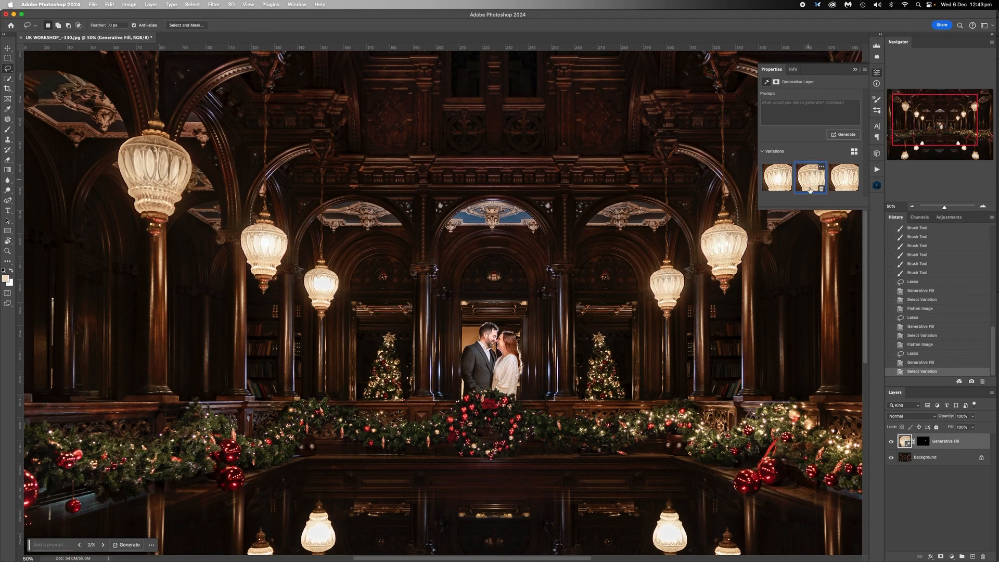
right_click(932, 458)
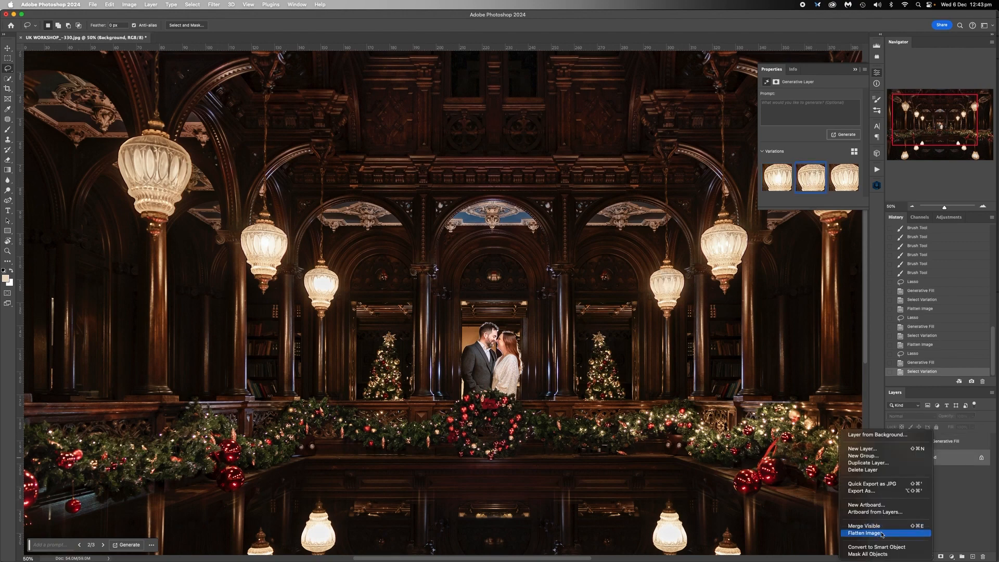
left_click(865, 533)
Regenerate the lassoed glass of the small lantern left of the couple without a prompt, keep the first variation and flatten the image.
mouse_move(314, 279)
left_mouse_down()
mouse_move(335, 281)
mouse_move(330, 294)
mouse_move(314, 292)
mouse_move(314, 277)
left_mouse_up()
left_click(53, 545)
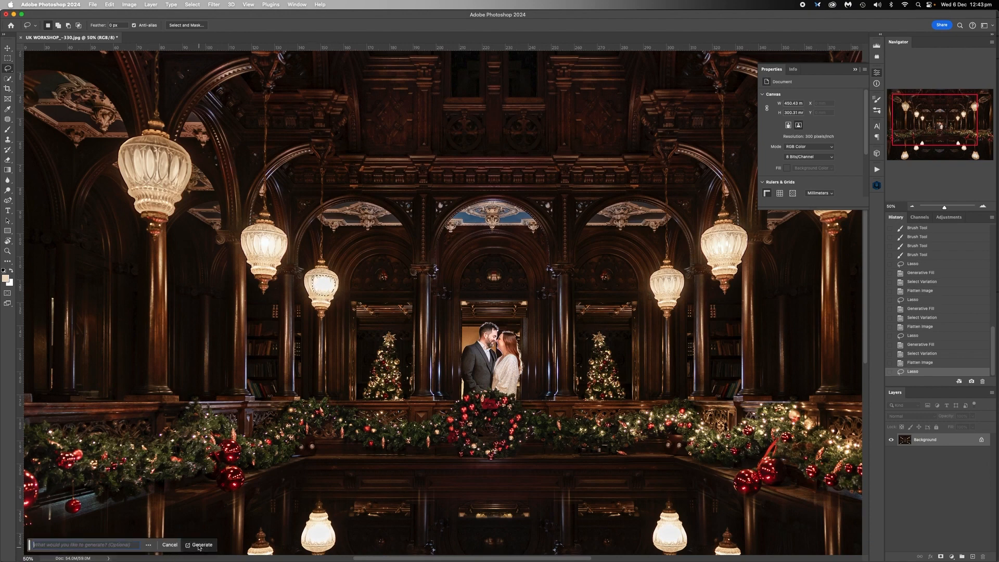
left_click(201, 546)
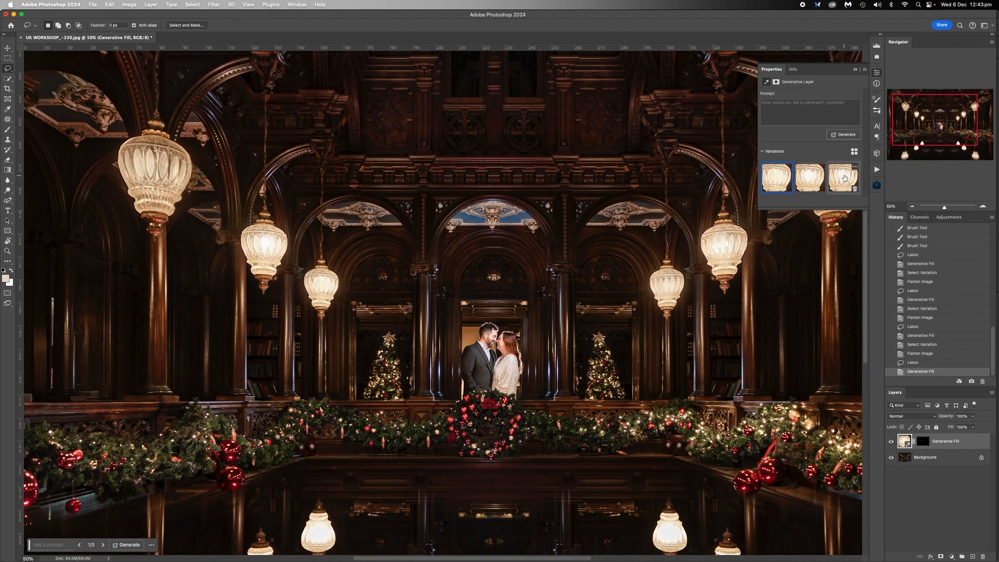
left_click(844, 178)
left_click(779, 180)
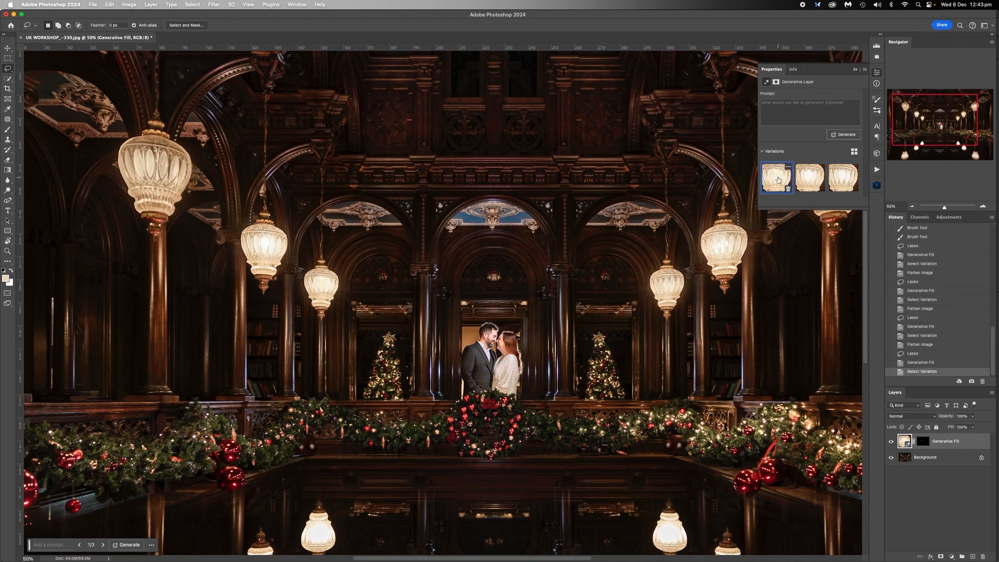
left_click(855, 69)
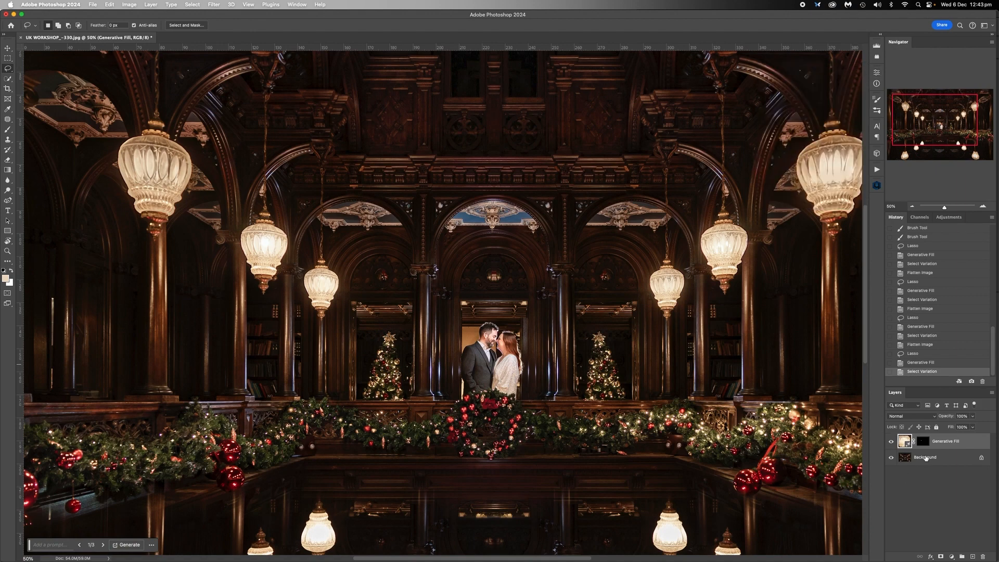
right_click(925, 462)
left_click(880, 535)
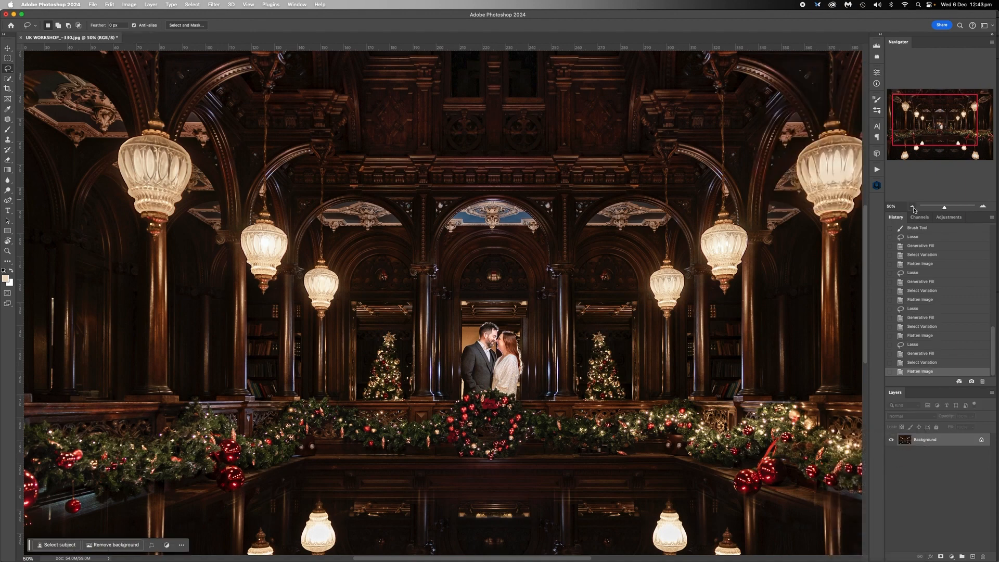
Brighten the large left lantern's glass with one dab of a Lighten brush, size 400, at 34% opacity, in a colour sampled from its glass.
left_click(913, 207)
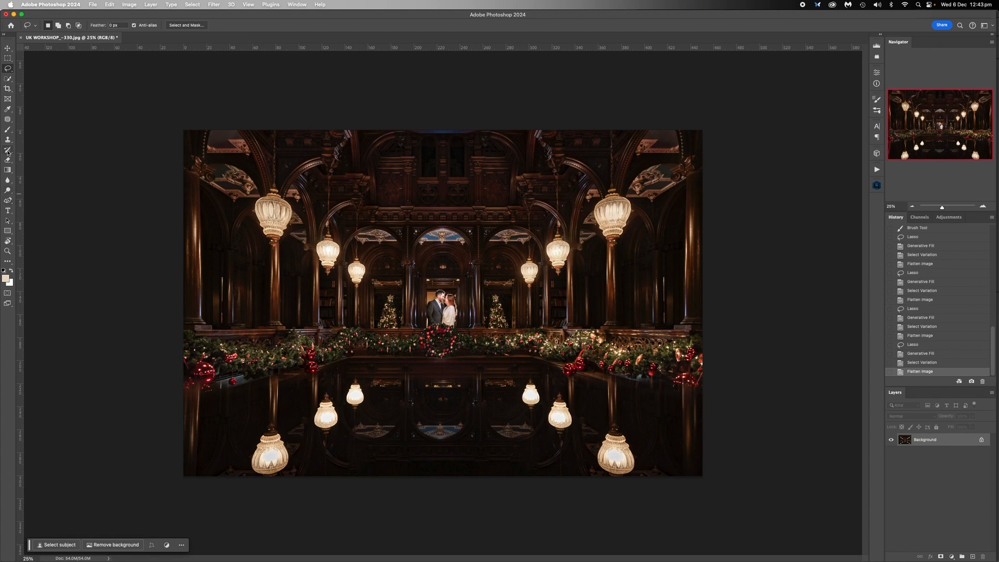
left_click(8, 130)
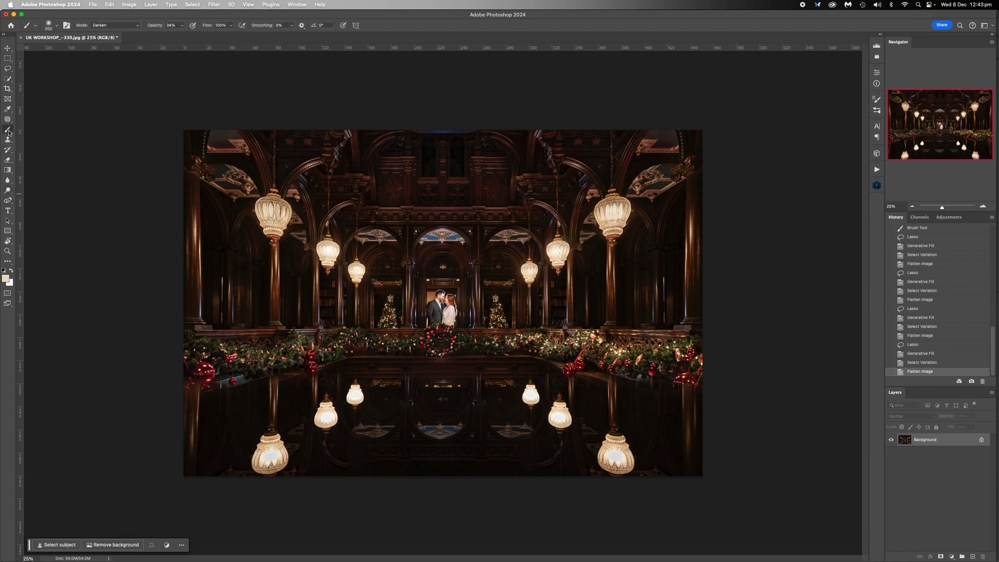
left_click(136, 26)
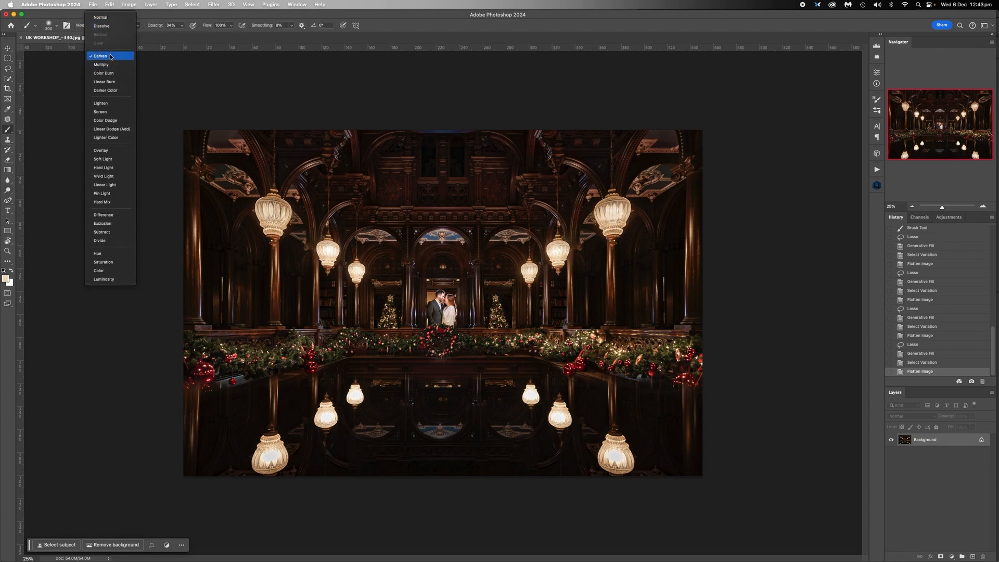
left_click(111, 103)
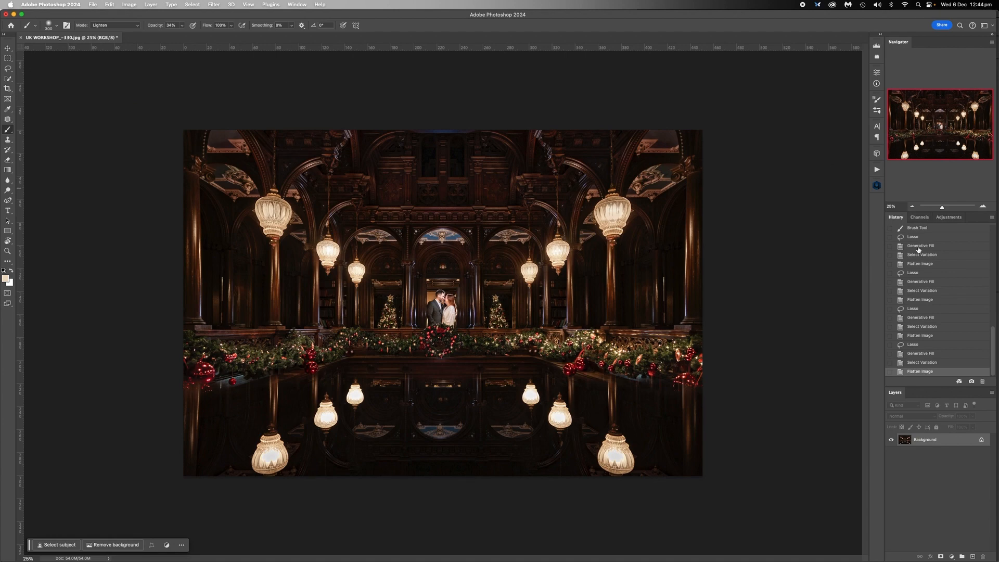
left_click(983, 207)
left_click(983, 207)
scroll(544, 259, "left", 2)
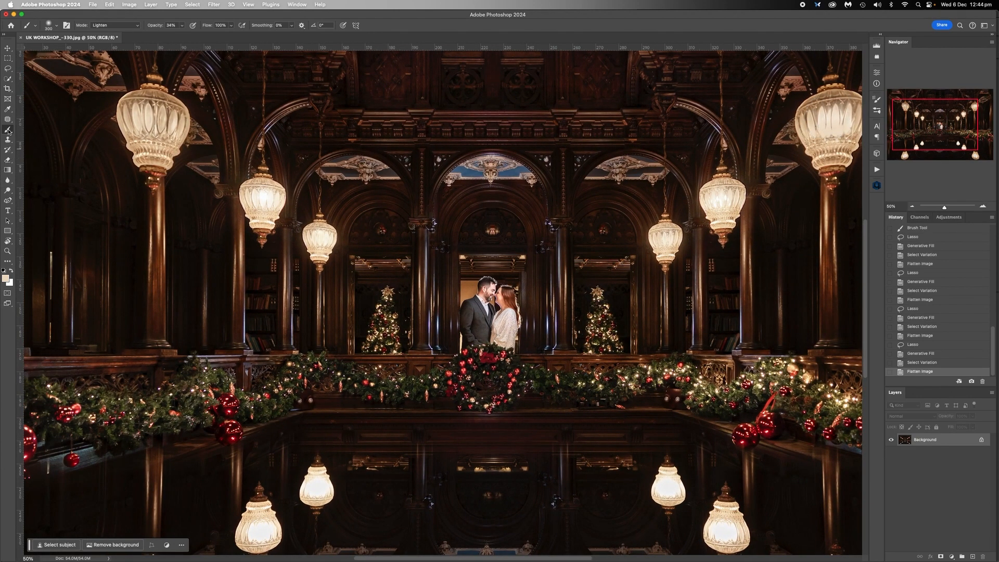
left_click(138, 139, "alt")
key("bracketright")
left_click(154, 124)
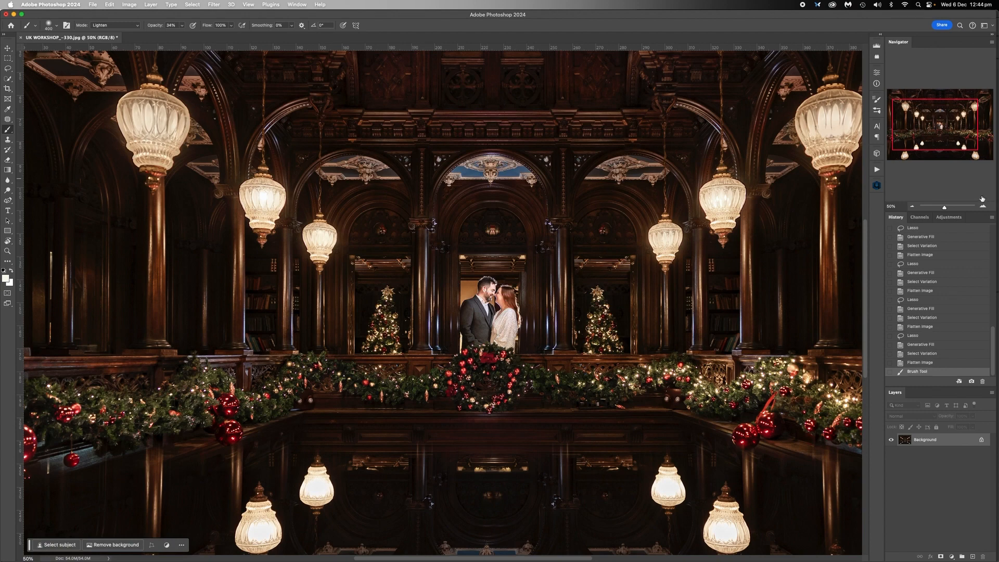
Examine the retouched lanterns and their reflections, both up close and in the whole picture.
left_click(912, 206)
left_click(912, 206)
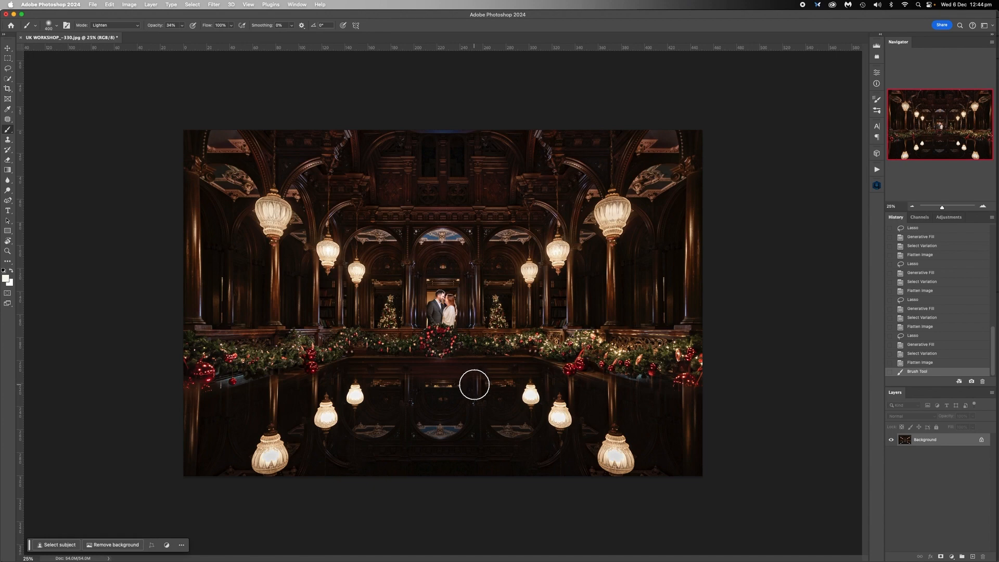
left_click(983, 207)
left_click(982, 207)
left_click(983, 207)
scroll(276, 295, "down", 5)
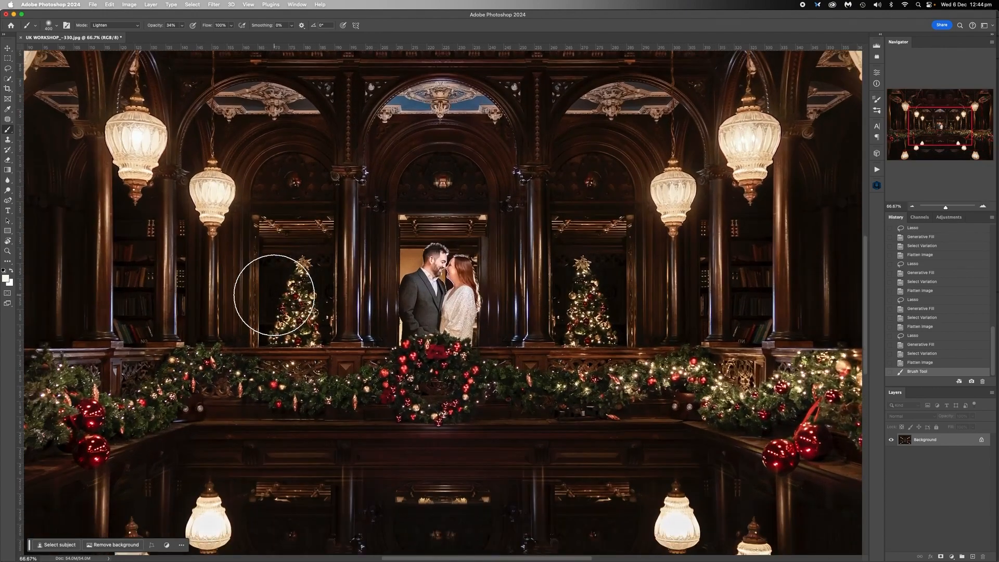
scroll(274, 295, "down", 3)
scroll(274, 295, "left", 4)
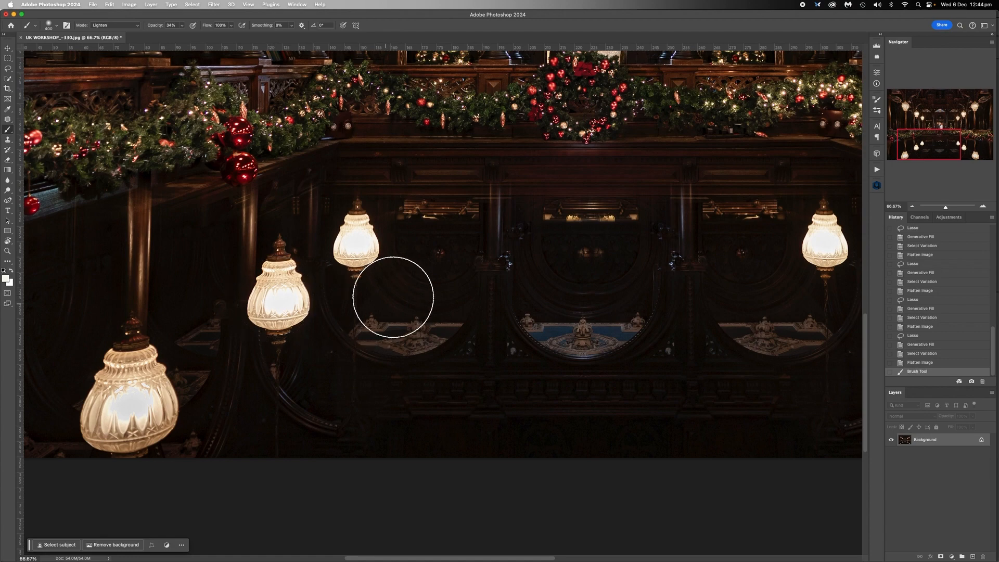
left_click(912, 206)
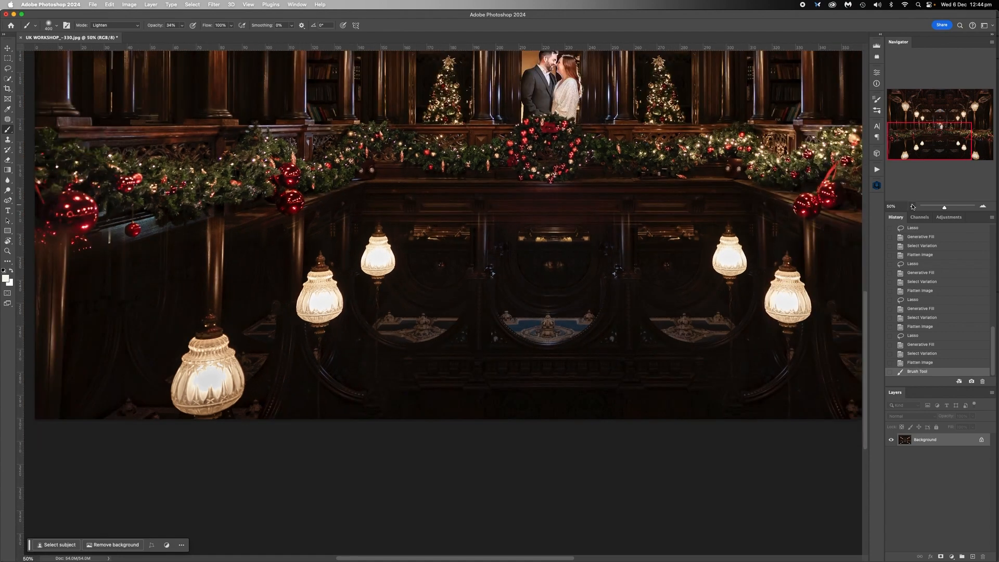
left_click(912, 207)
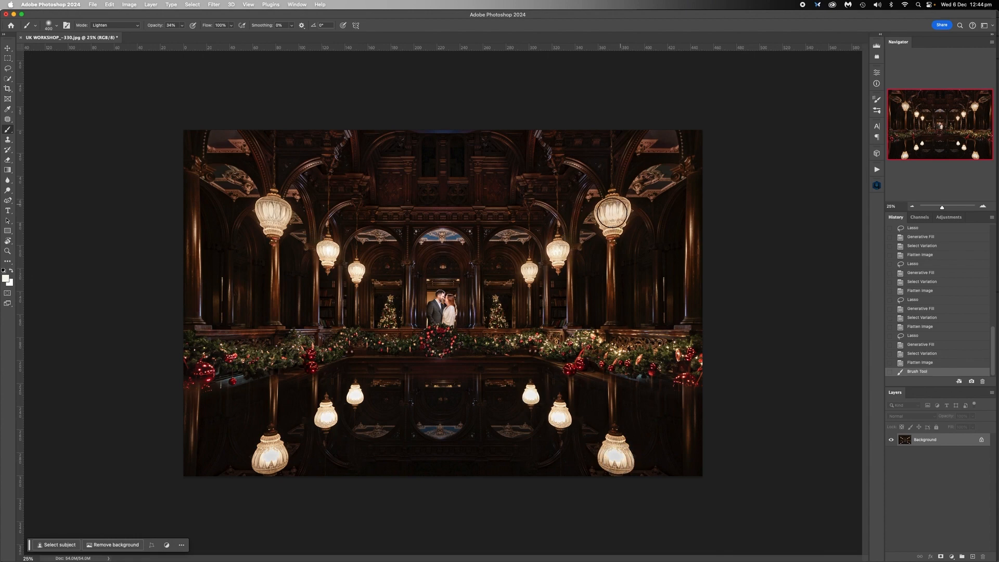
Compare the originally opened photo with the latest edit by switching between their history states.
scroll(938, 238, "up", 10)
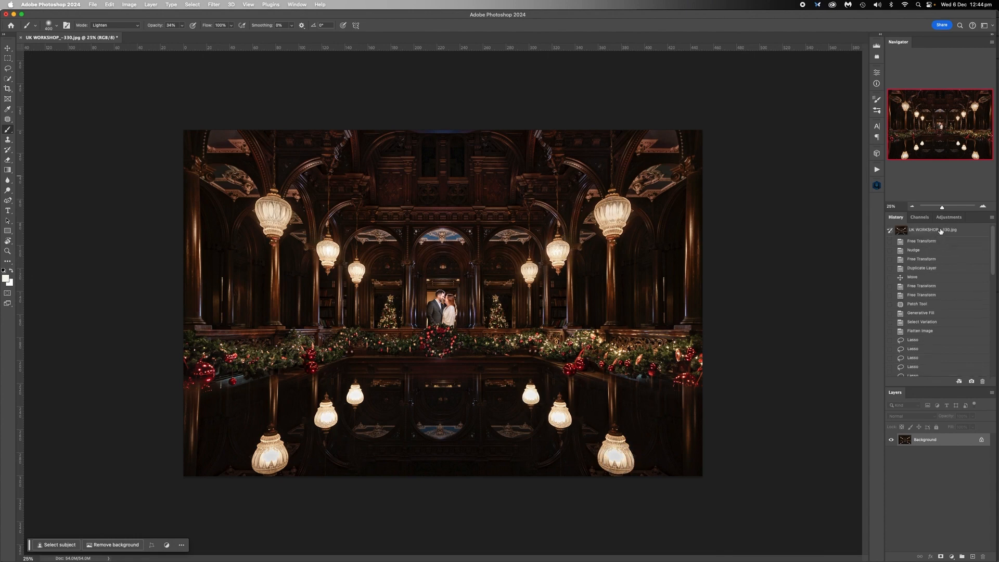
left_click(940, 231)
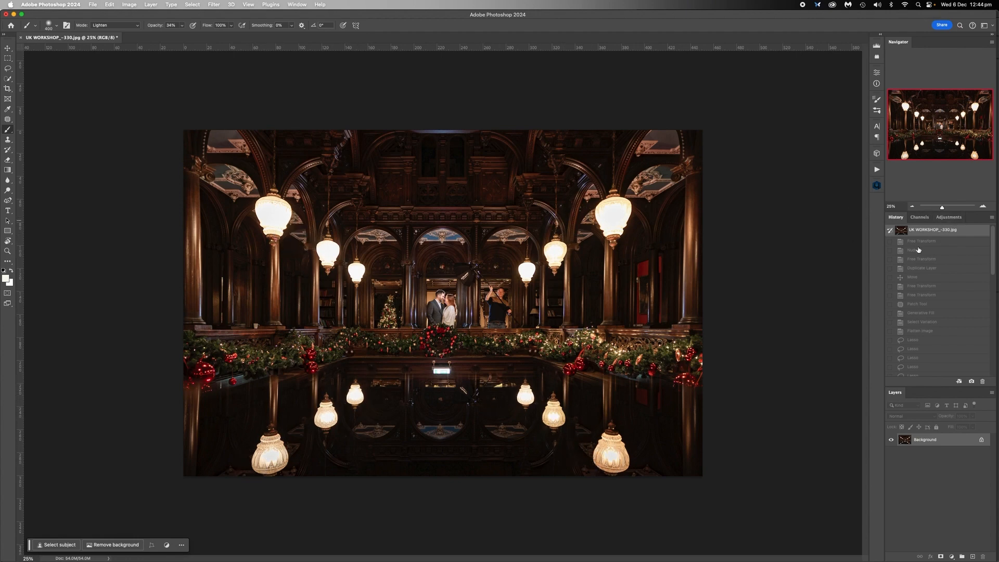
scroll(920, 252, "down", 10)
left_click(922, 373)
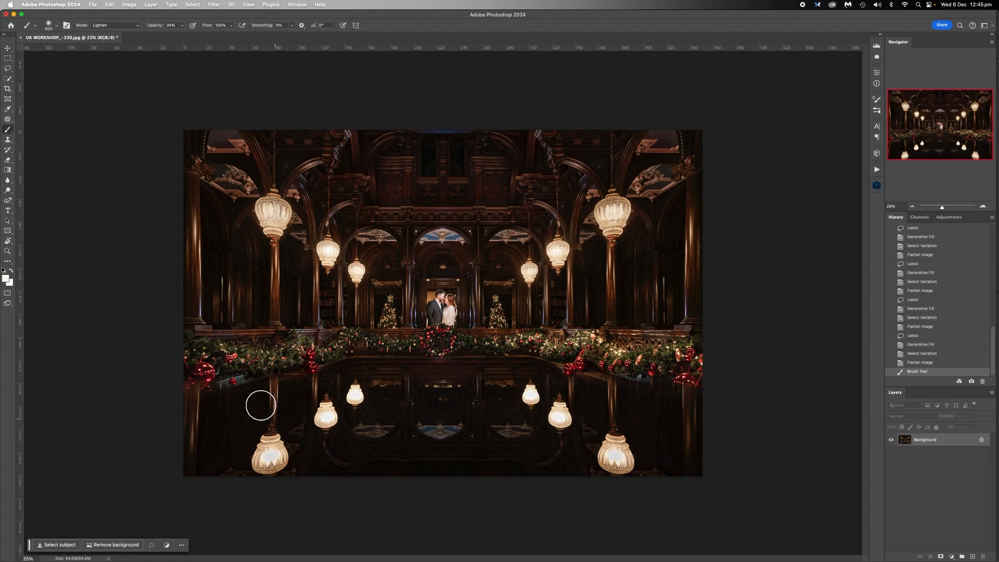
Lasso the bright glass in the large left lantern's reflection and run Generative Fill without a prompt.
left_click(8, 68)
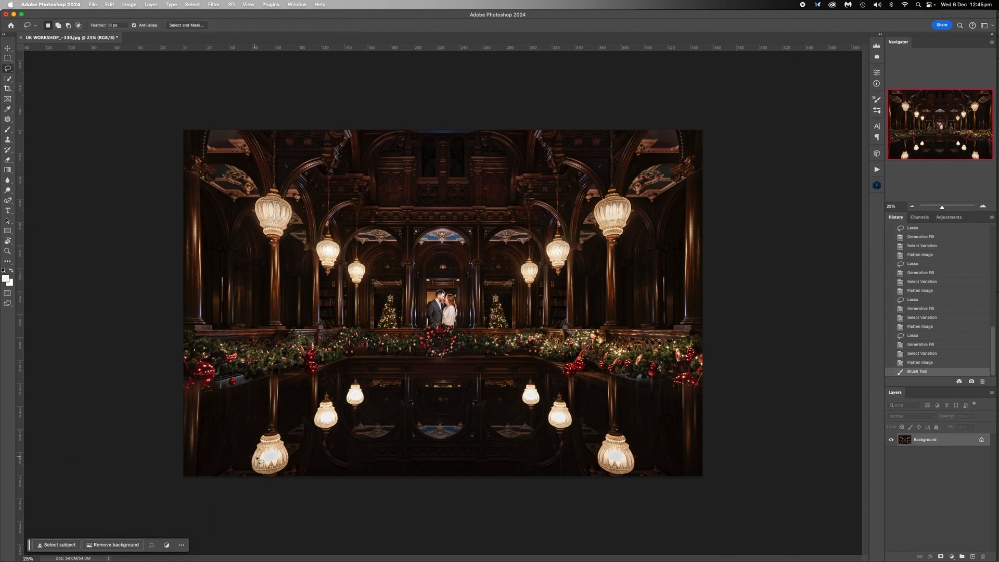
mouse_move(260, 461)
left_mouse_down()
mouse_move(262, 448)
mouse_move(280, 450)
mouse_move(281, 465)
mouse_move(259, 462)
left_mouse_up()
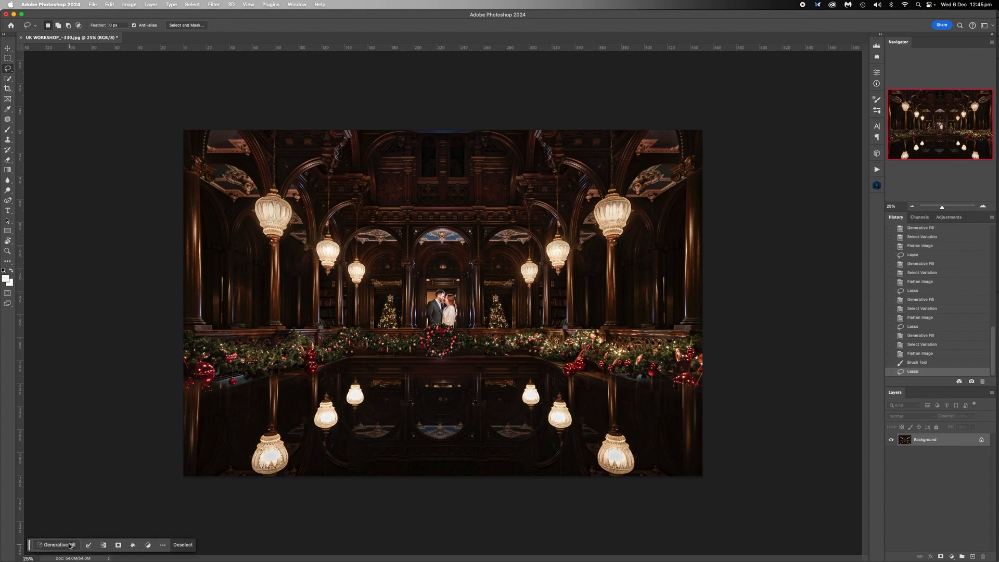
left_click(73, 547)
left_click(195, 547)
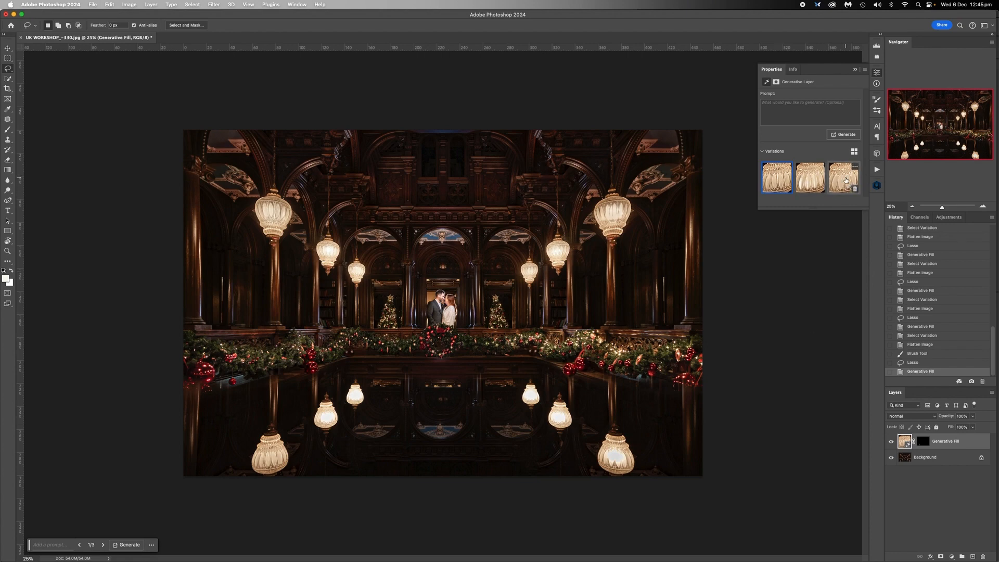
Compare the third and first variations for the large left reflection, keep the first, and make the Background layer active.
left_click(844, 180)
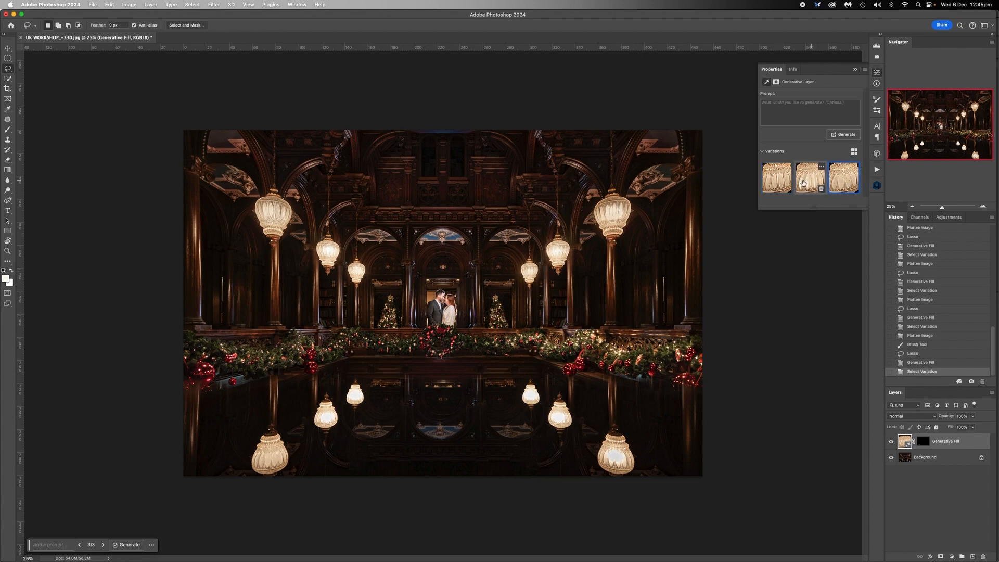
left_click(776, 179)
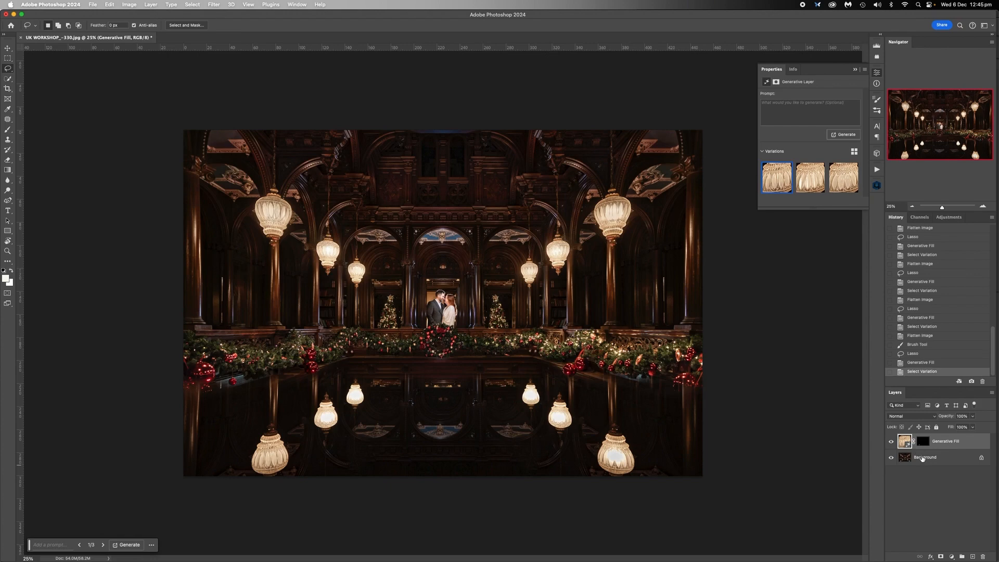
left_click(922, 458)
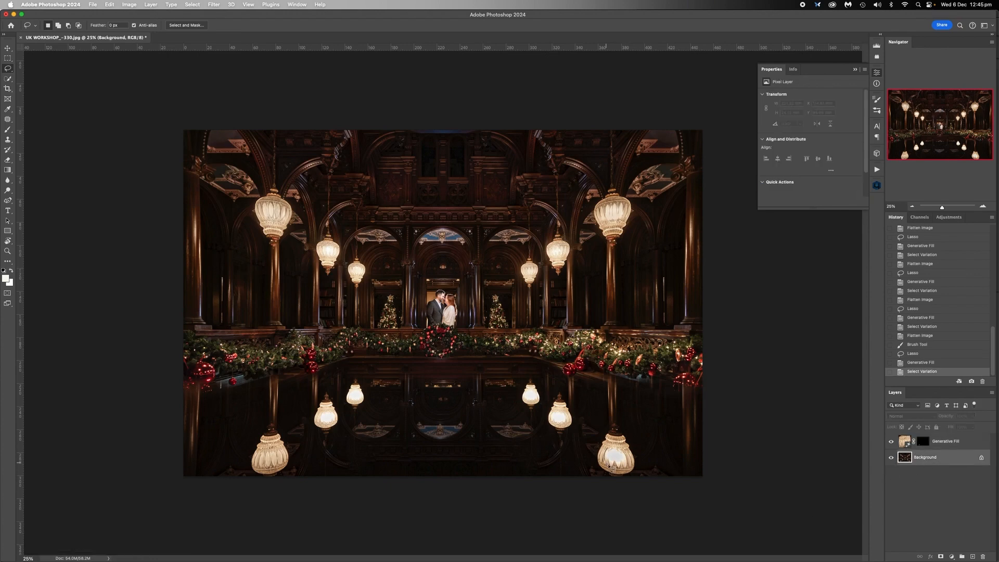
Fill the lassoed bright glass of the large right lantern's reflection using Generative Fill without a prompt, keeping the second variation.
mouse_move(609, 465)
left_mouse_down()
mouse_move(634, 468)
mouse_move(612, 446)
mouse_move(605, 461)
left_mouse_up()
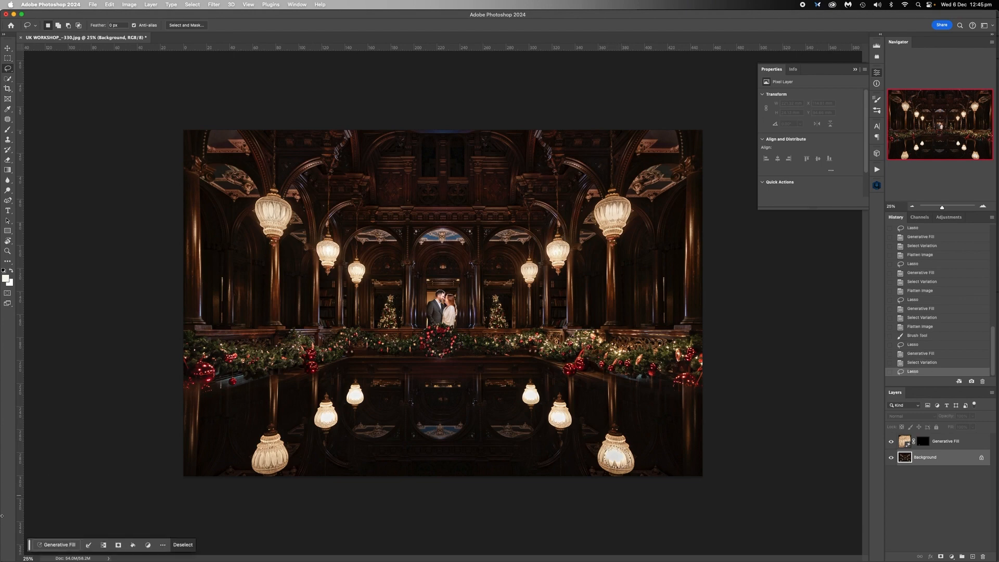
left_click(58, 545)
left_click(200, 545)
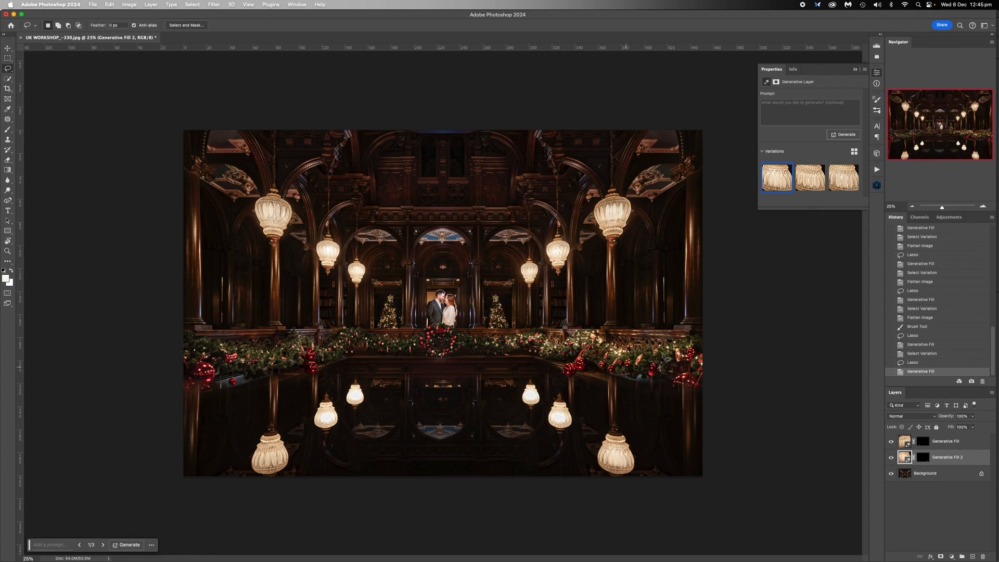
left_click(810, 181)
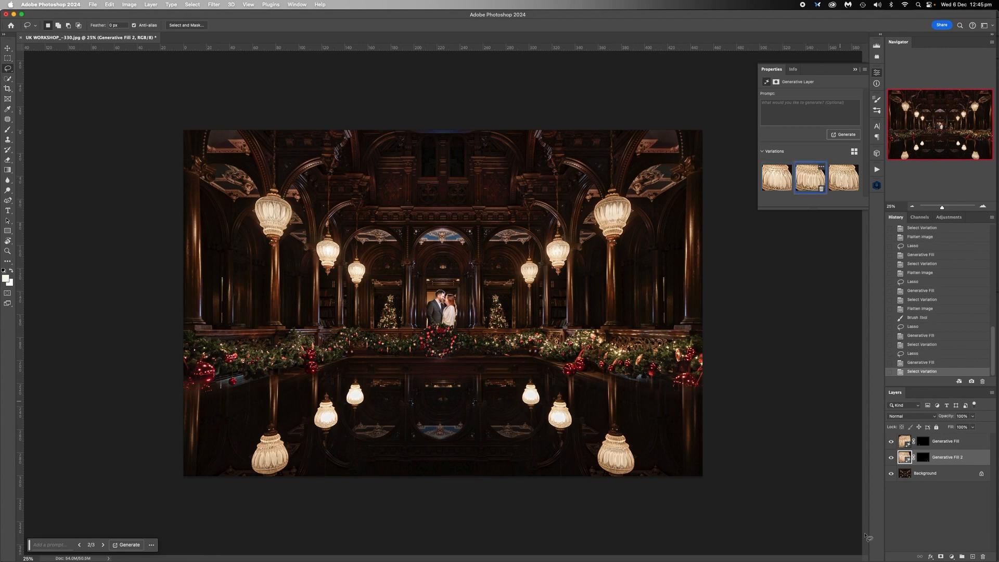
left_click(925, 474)
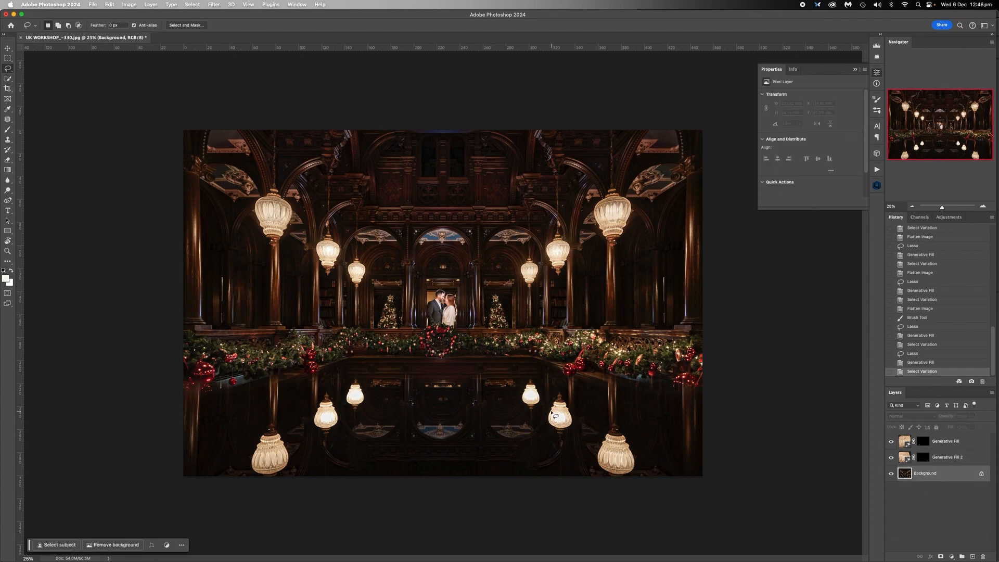
Lasso the bright glass in the medium right lantern's reflection on the Background layer and replace it using Generative Fill's first variation without a prompt.
mouse_move(555, 412)
left_mouse_down()
mouse_move(552, 421)
mouse_move(570, 423)
mouse_move(555, 412)
left_mouse_up()
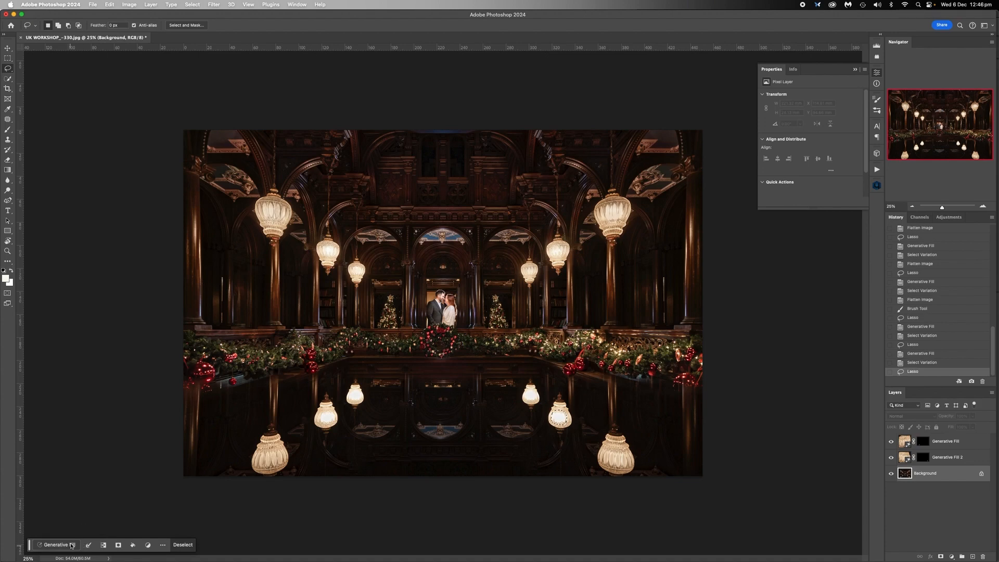
left_click(84, 544)
left_click(200, 544)
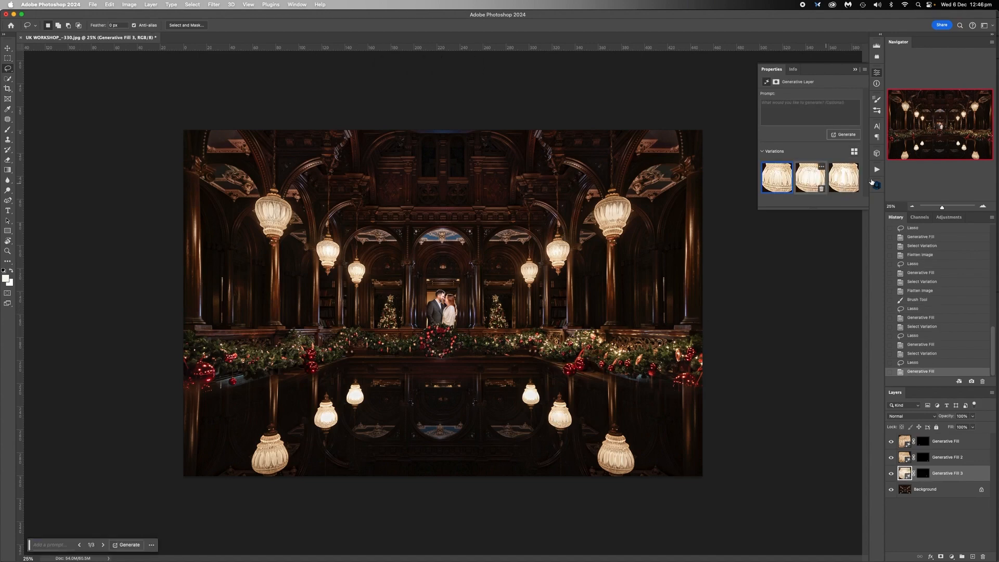
mouse_move(843, 179)
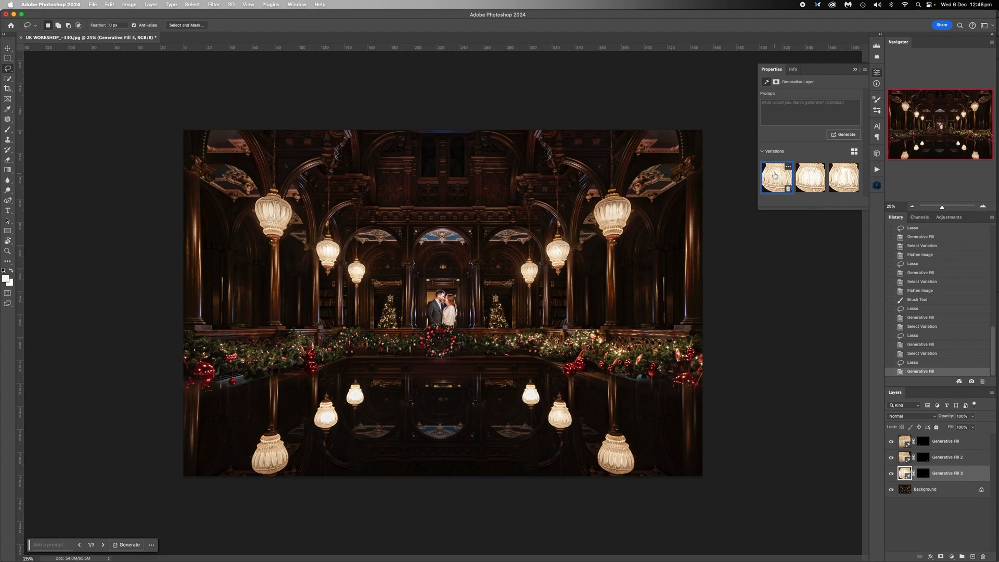
left_click(932, 492)
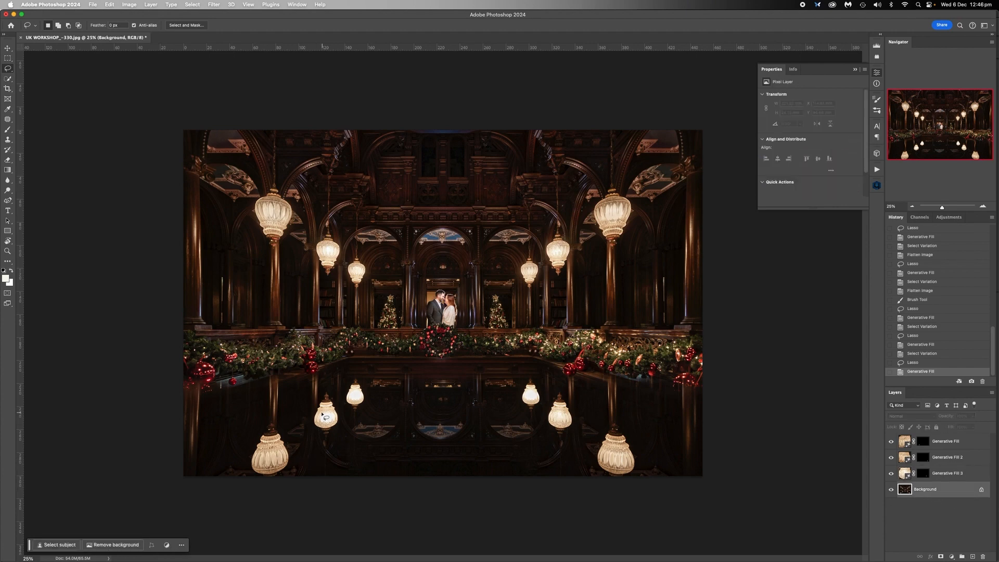
Lasso the medium left lantern's reflection, run Generative Fill without a prompt, and keep the second variation.
mouse_move(323, 417)
left_mouse_down()
mouse_move(325, 432)
mouse_move(336, 431)
mouse_move(340, 422)
mouse_move(325, 416)
left_mouse_up()
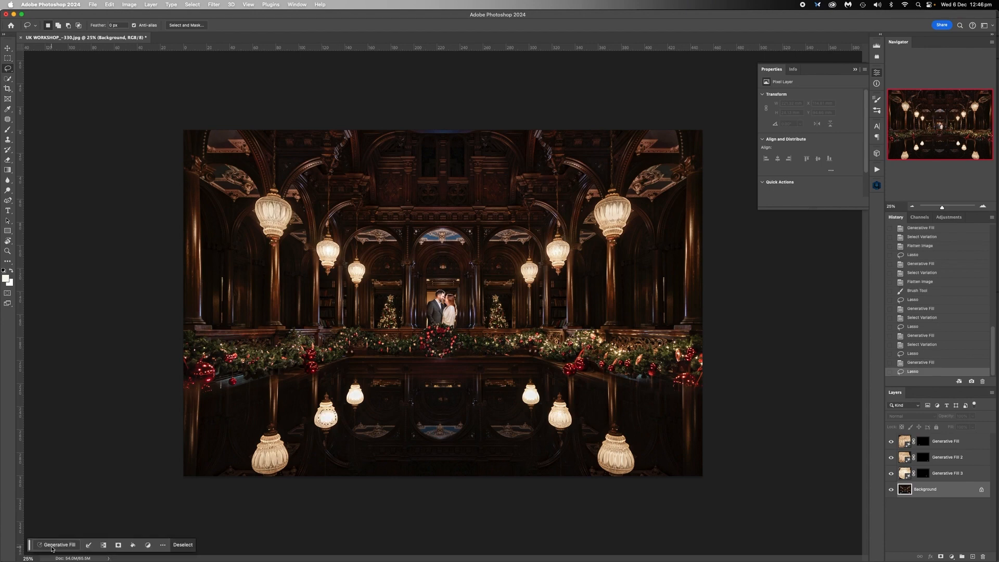
left_click(203, 545)
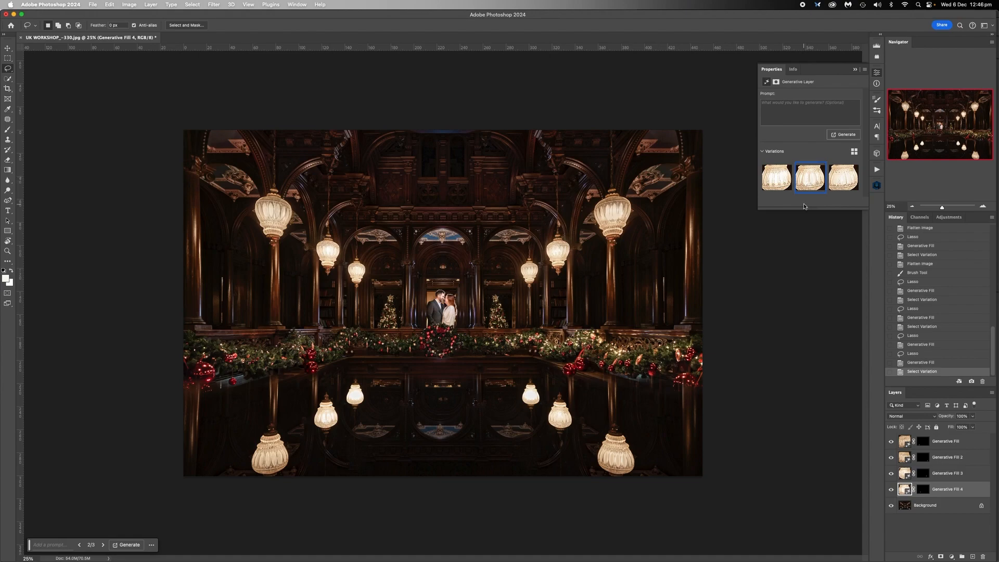
left_click(921, 508)
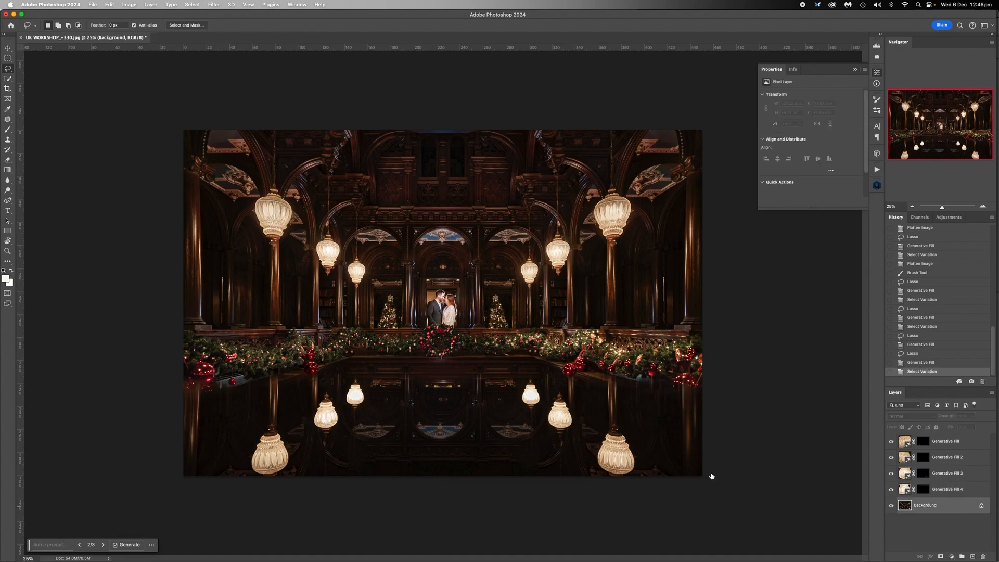
Lasso the bright glass in the small left lantern's reflection and run Generative Fill without a prompt.
key("super+plus")
key("super+plus")
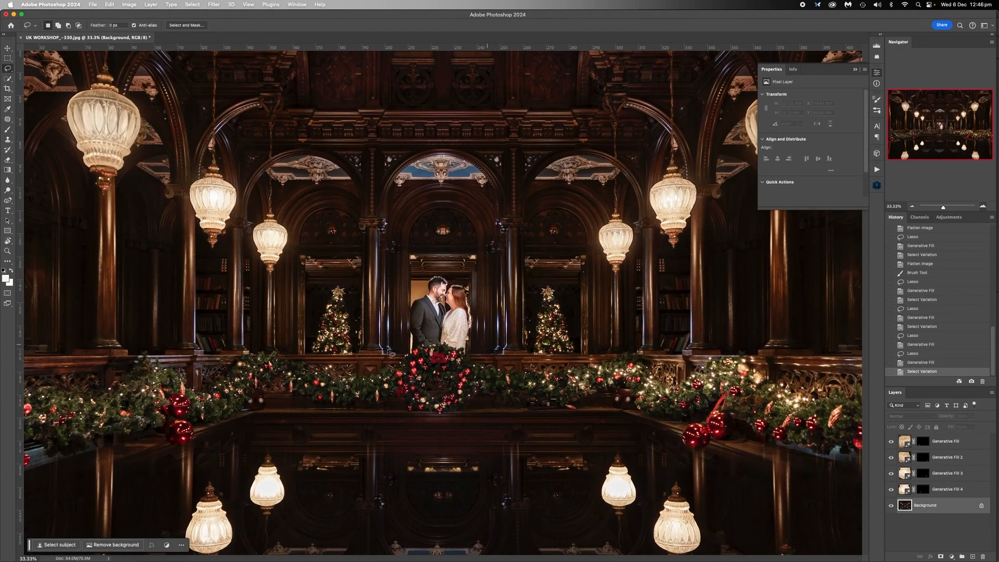
scroll(257, 390, "down", 4)
left_click_drag(258, 325, 258, 324)
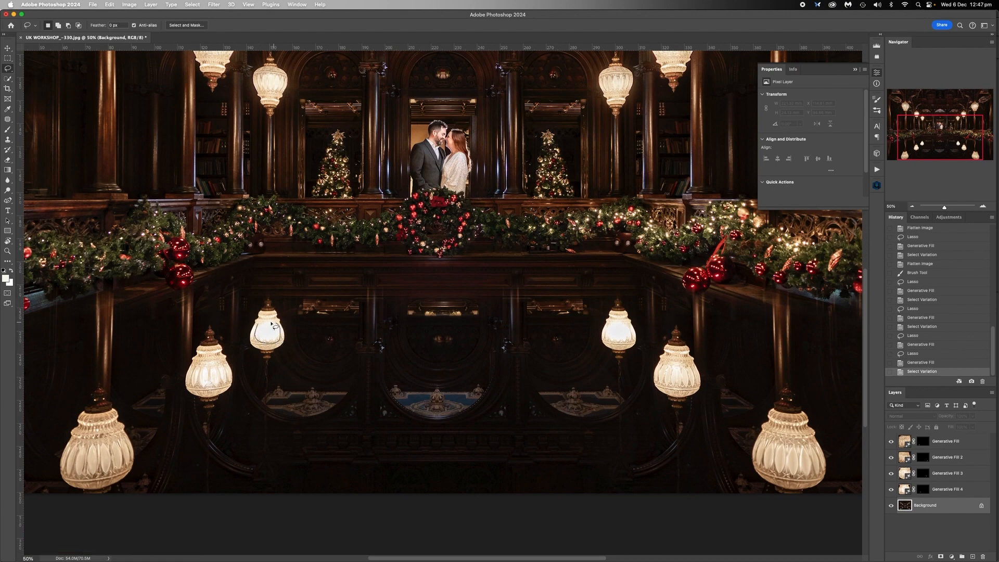
left_click_drag(259, 325, 260, 326)
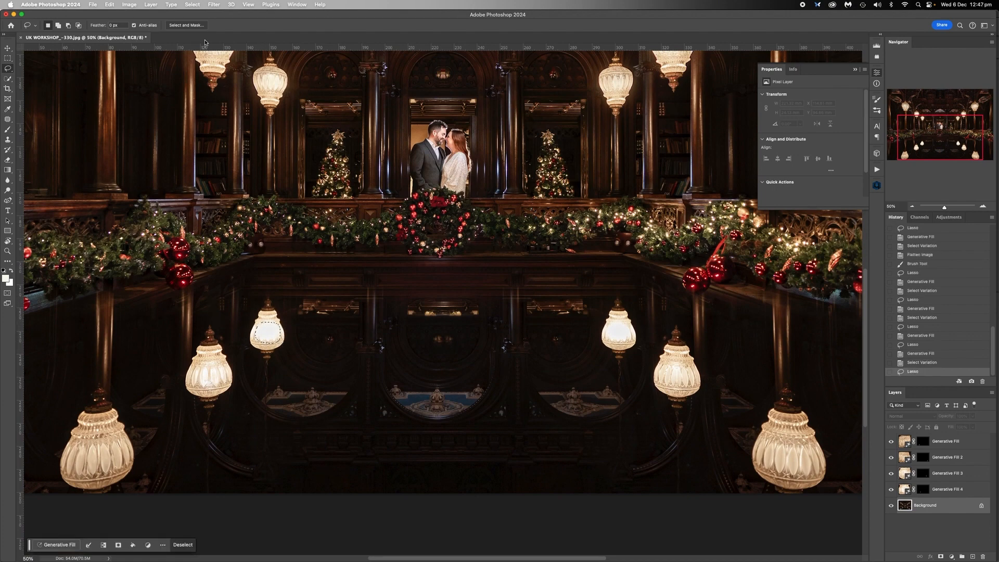
left_click(56, 545)
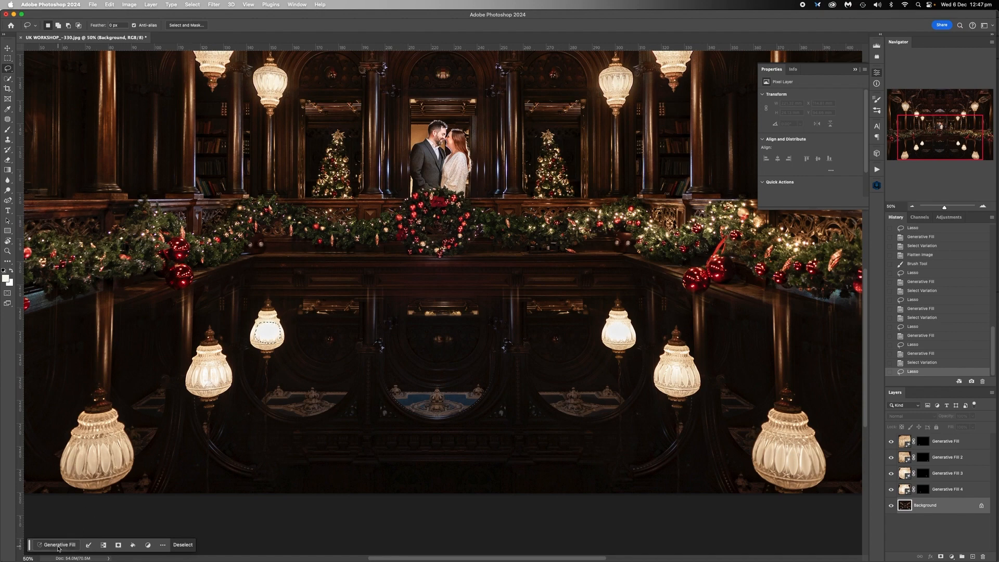
left_click(196, 544)
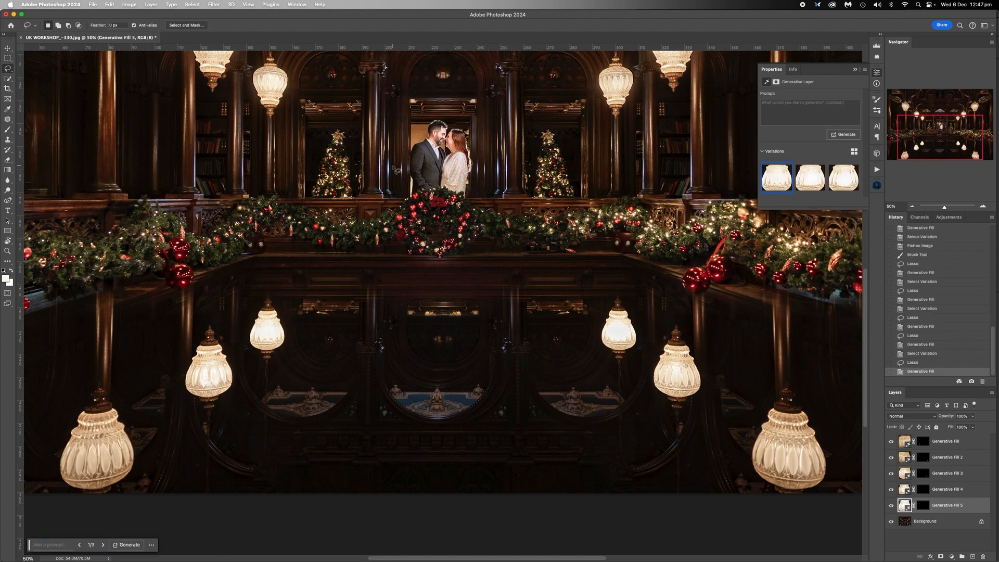
Compare the second and first variations for the small left reflection, keep the first, and flatten the image.
left_click(812, 181)
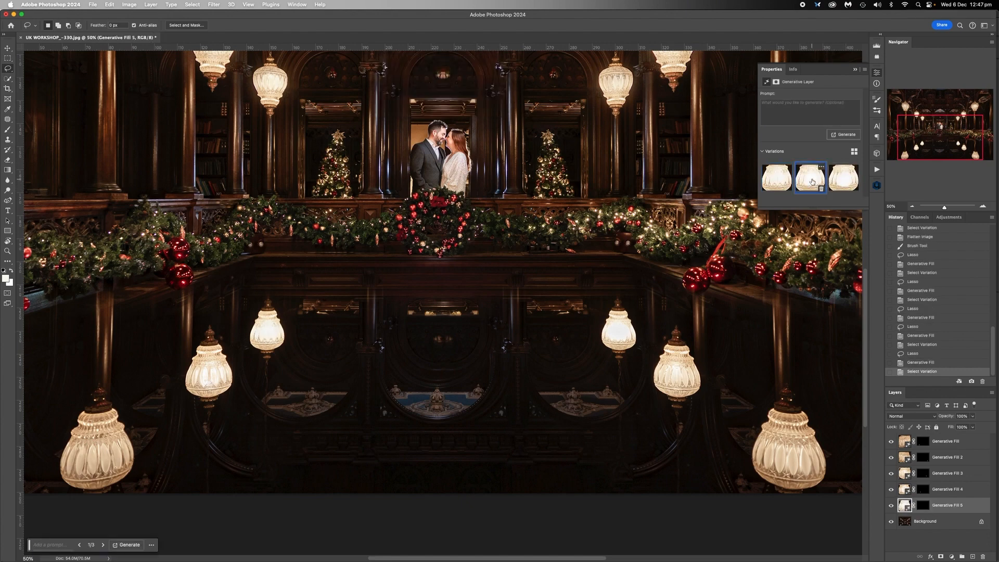
left_click(775, 184)
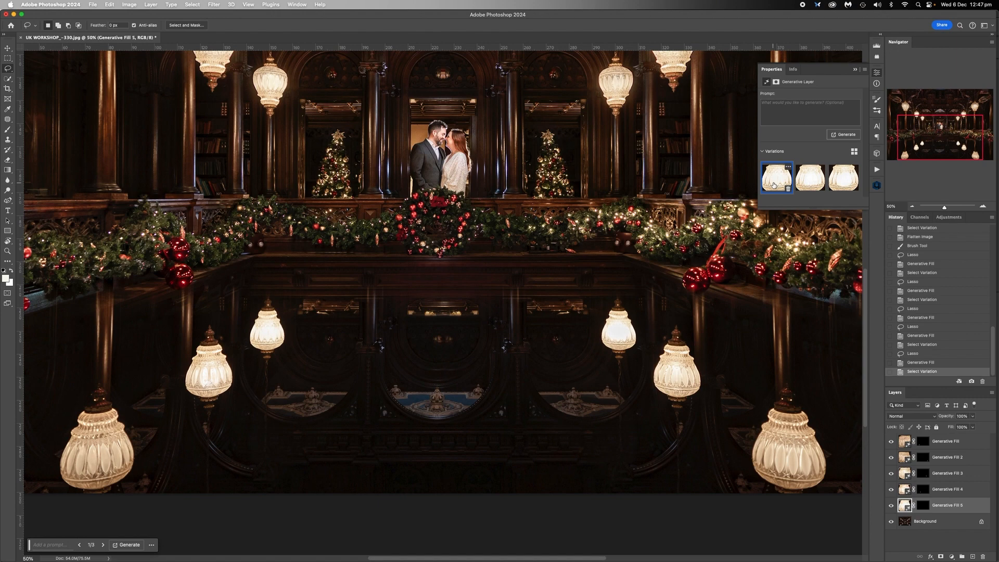
left_click(929, 522)
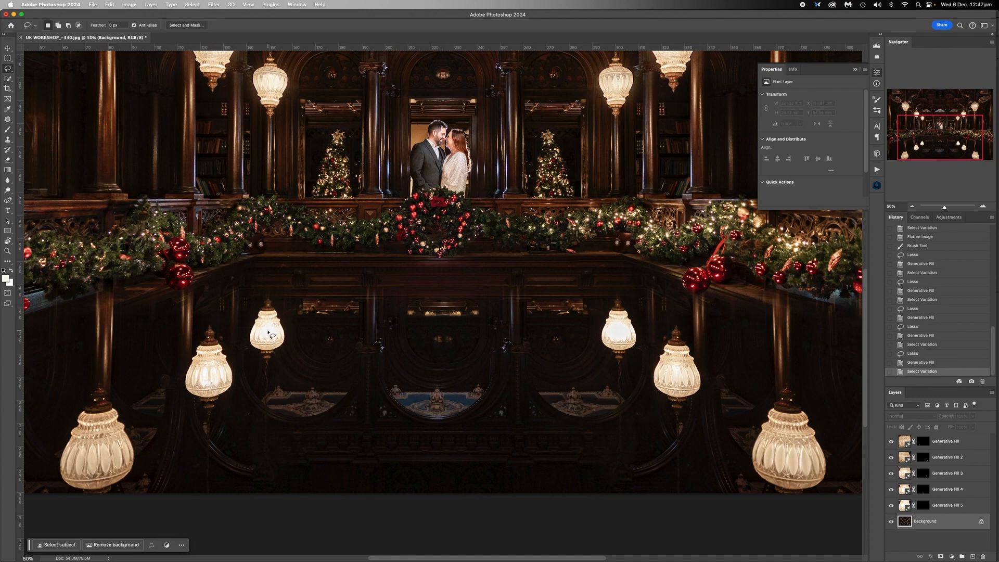
right_click(932, 522)
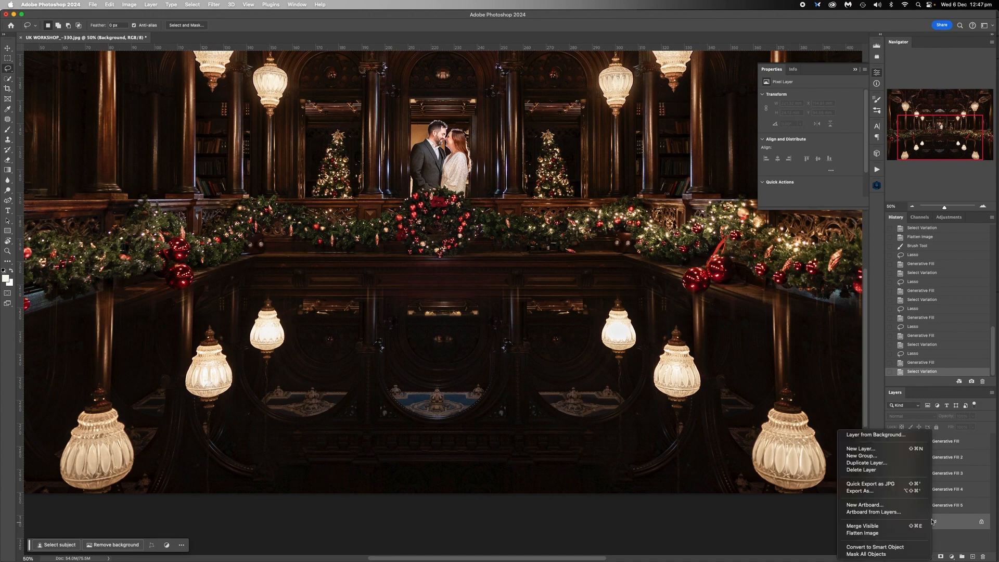
left_click(891, 536)
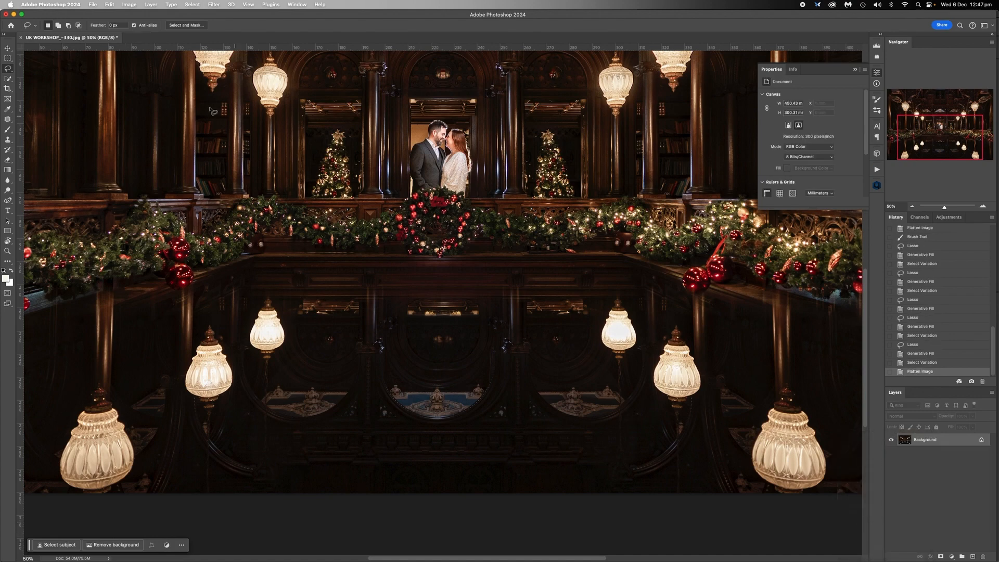
Select the glass of the two small hanging lanterns beside the couple with the Quick Selection tool.
scroll(274, 153, "up", 5)
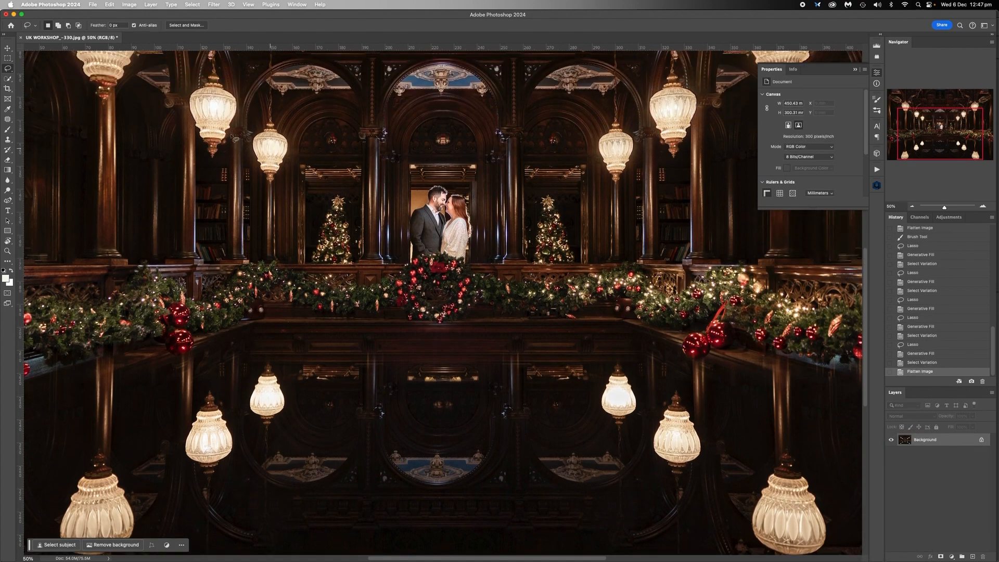
left_click(8, 78)
left_click(271, 146)
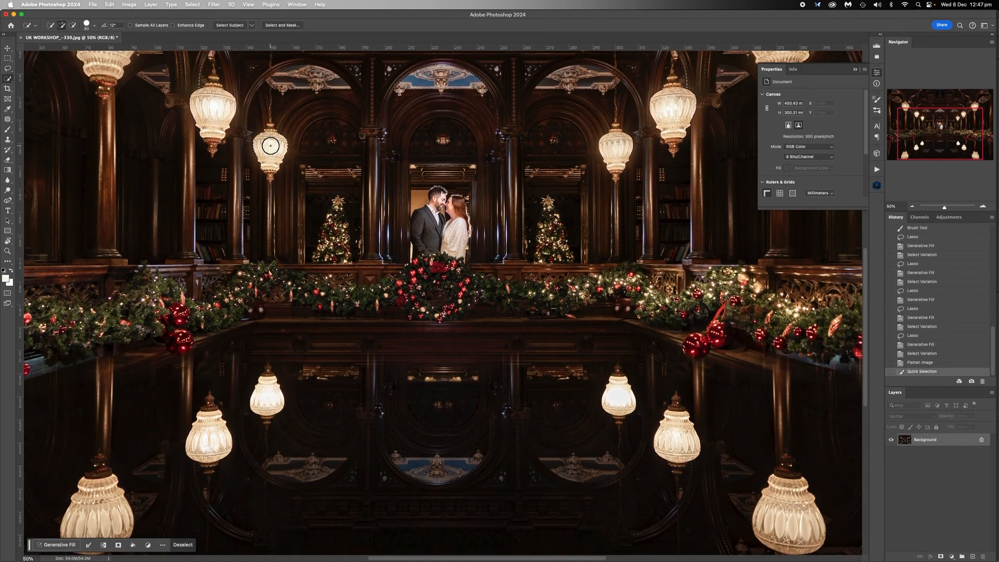
left_click(616, 147)
Subtract the areas around the tops of both small lanterns from the selection using a smaller Quick Selection brush.
key("bracketleft")
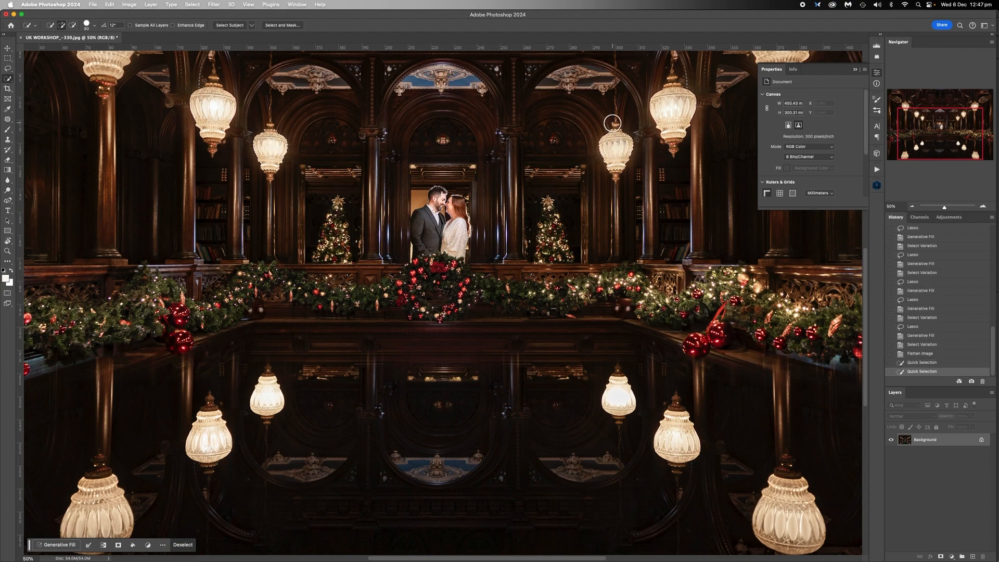
key("bracketleft")
key("bracketleft")
key("bracketleft")
key("alt")
left_click(616, 125, "alt")
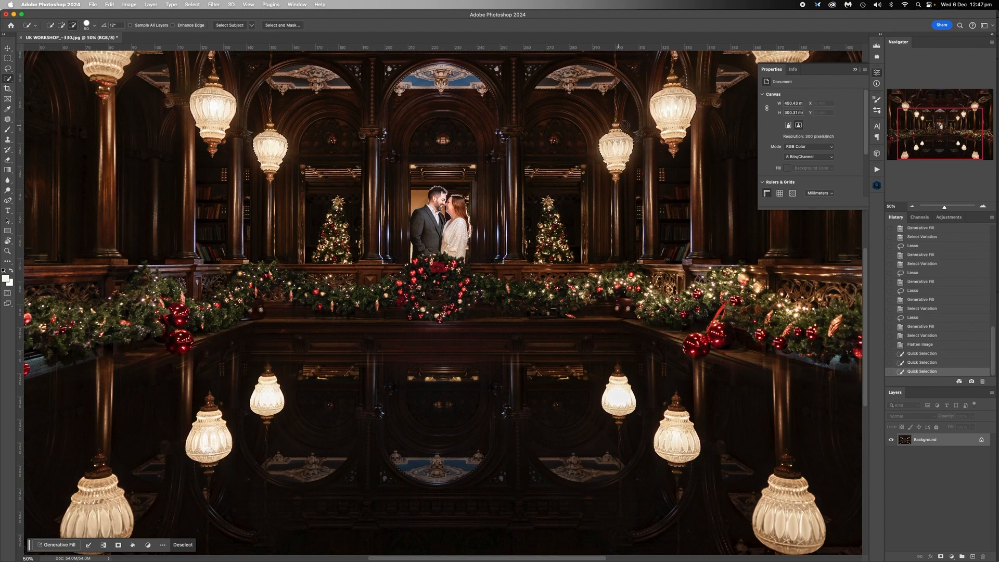
left_click(624, 126, "alt")
left_click(624, 126, "alt")
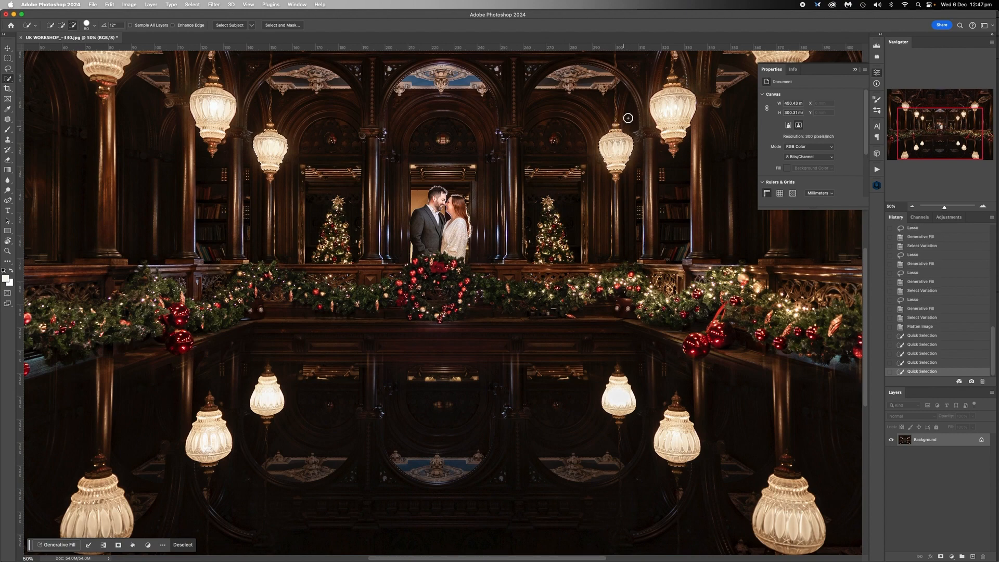
left_click(275, 126, "alt")
left_click(266, 125, "alt")
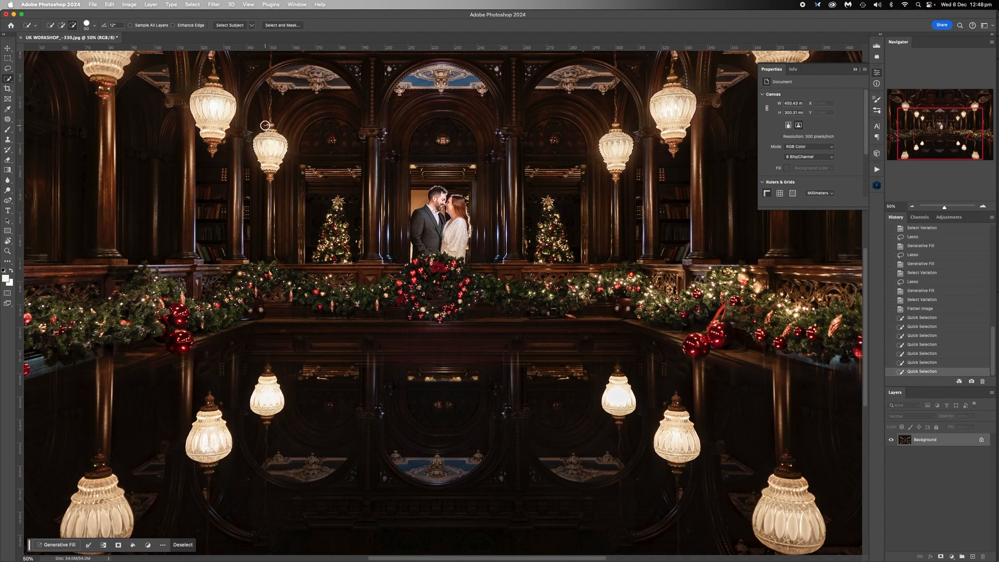
left_click(265, 126, "alt")
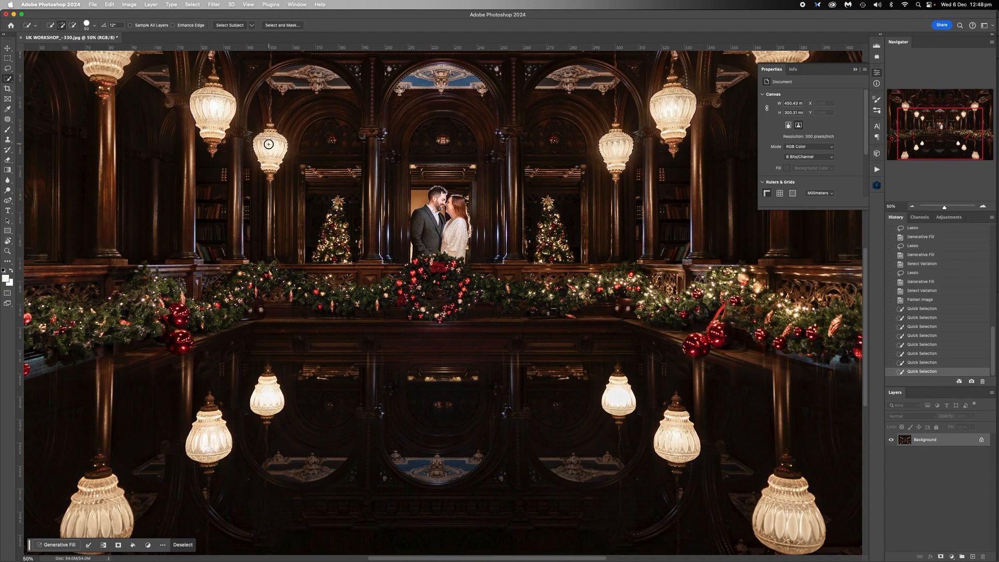
Copy the two selected lanterns to a new layer and flip that layer vertically.
right_click(269, 144)
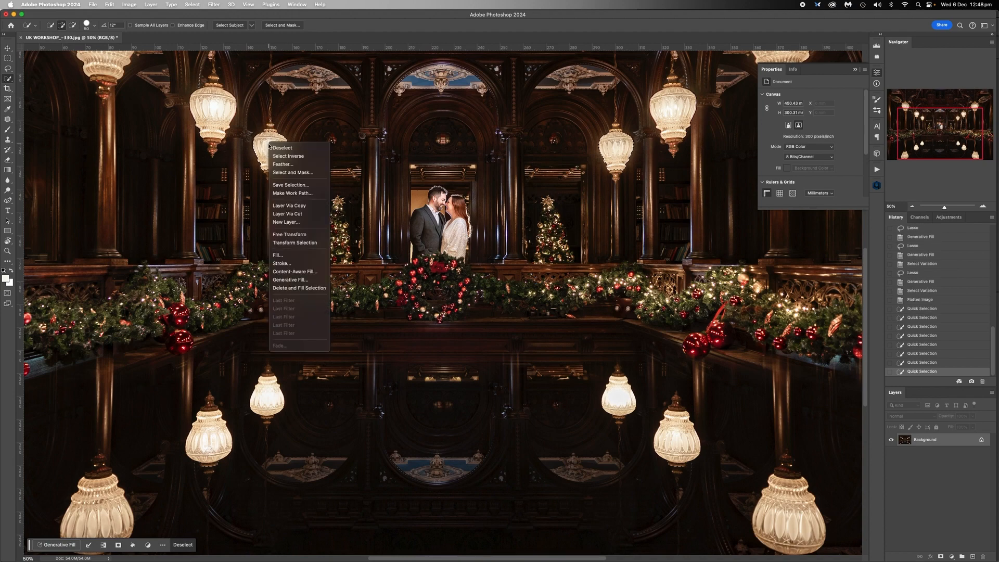
left_click(304, 206)
left_click(110, 5)
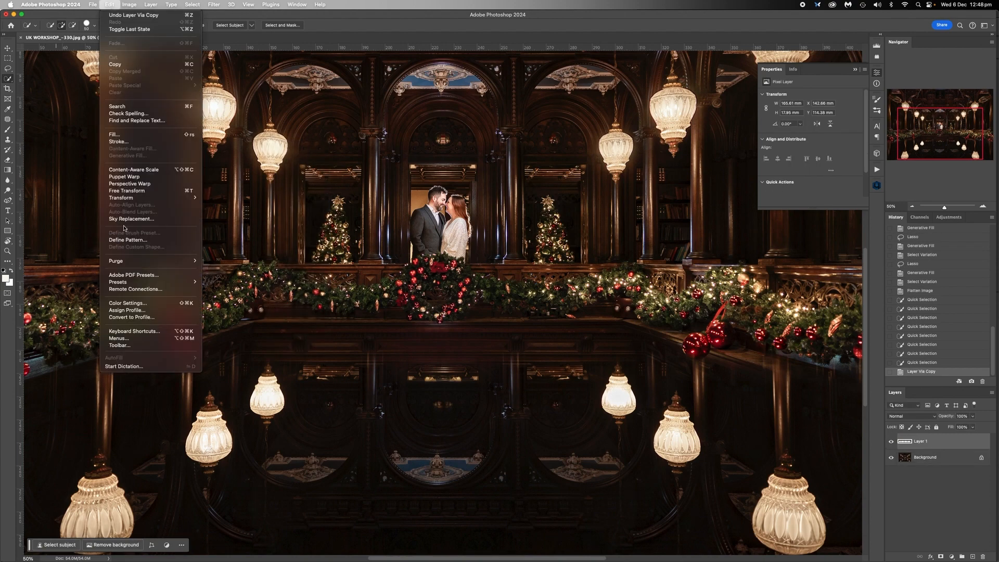
left_click(237, 361)
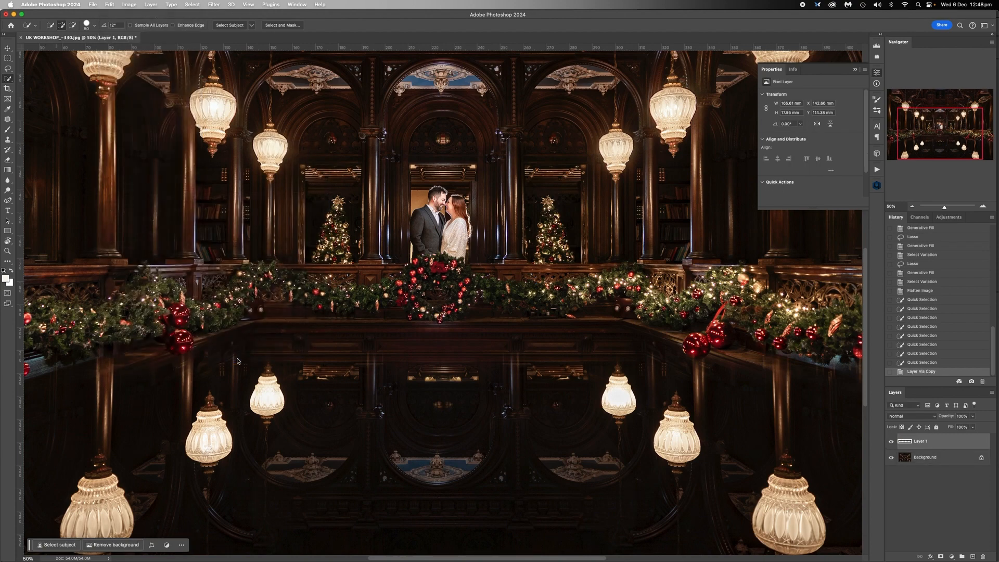
Move the flipped lantern copy down onto the reflections of the two small lanterns.
left_click(8, 47)
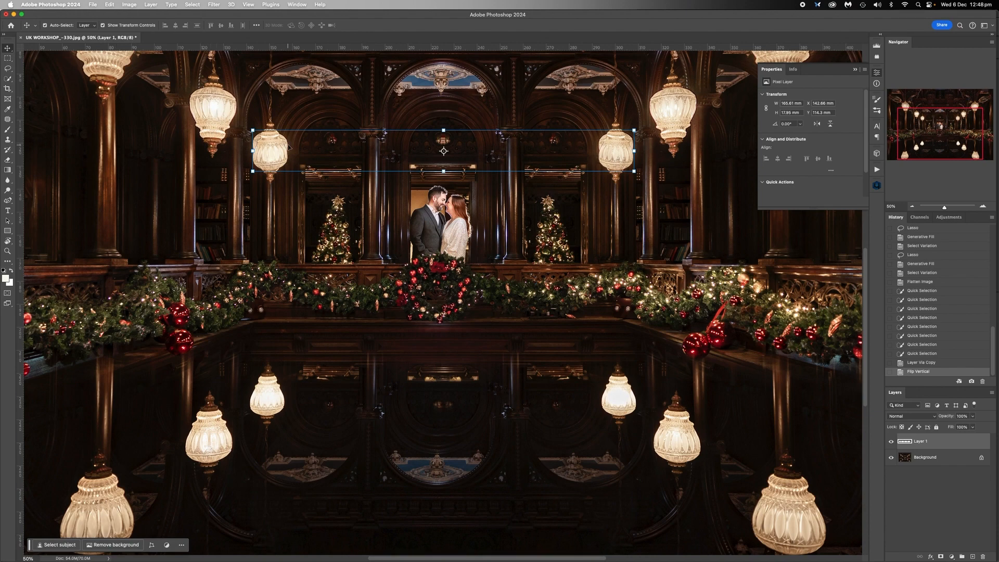
key("shift+Down")
key("shift+Down")
key("shift+Down")
key("shift+Down")
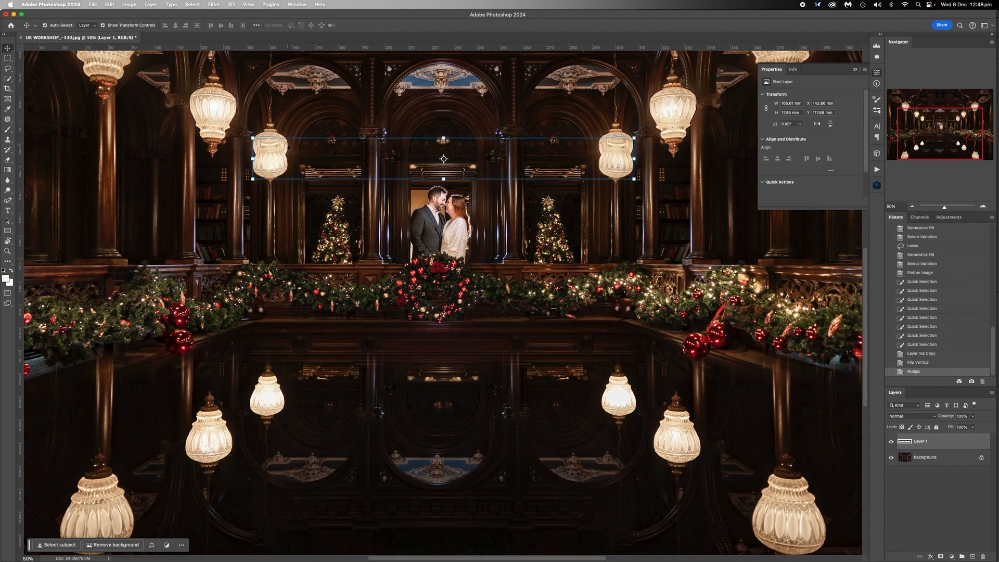
left_click_drag(617, 158, 623, 392)
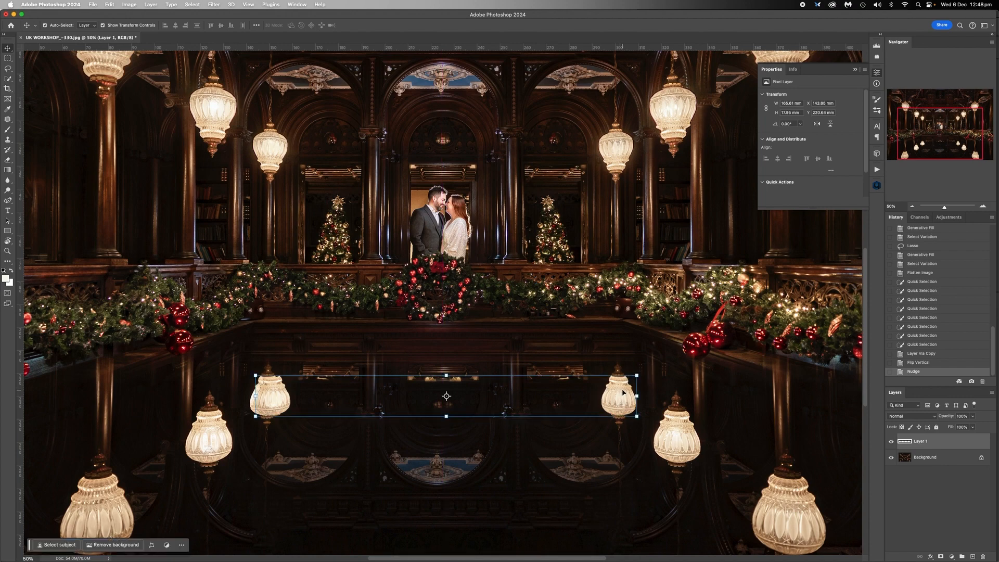
Nudge the copied layer until its right lantern lines up with the cap and base of the small right reflection.
left_click(984, 206)
left_click(984, 206)
left_click(984, 206)
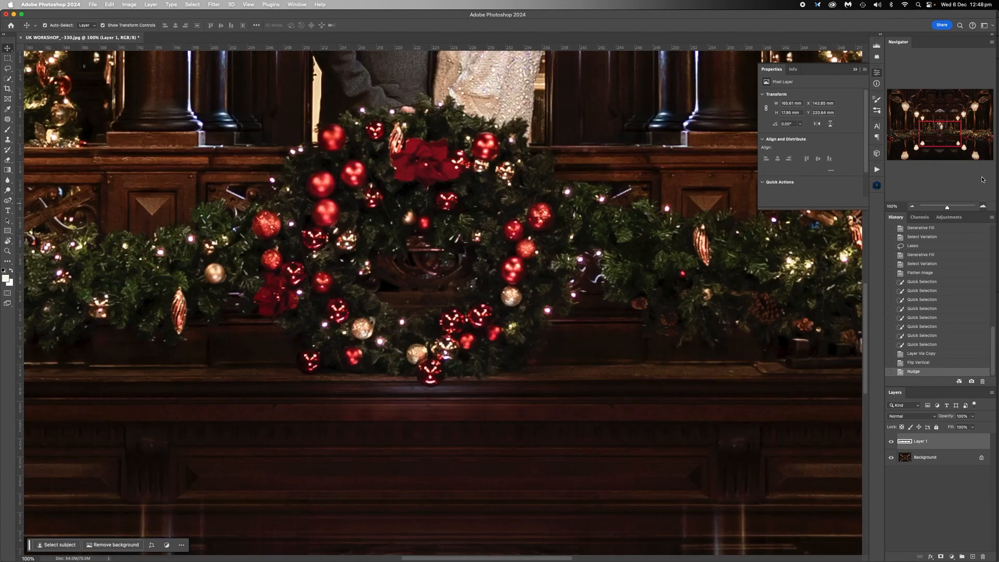
left_click(984, 206)
left_click_drag(942, 138, 960, 144)
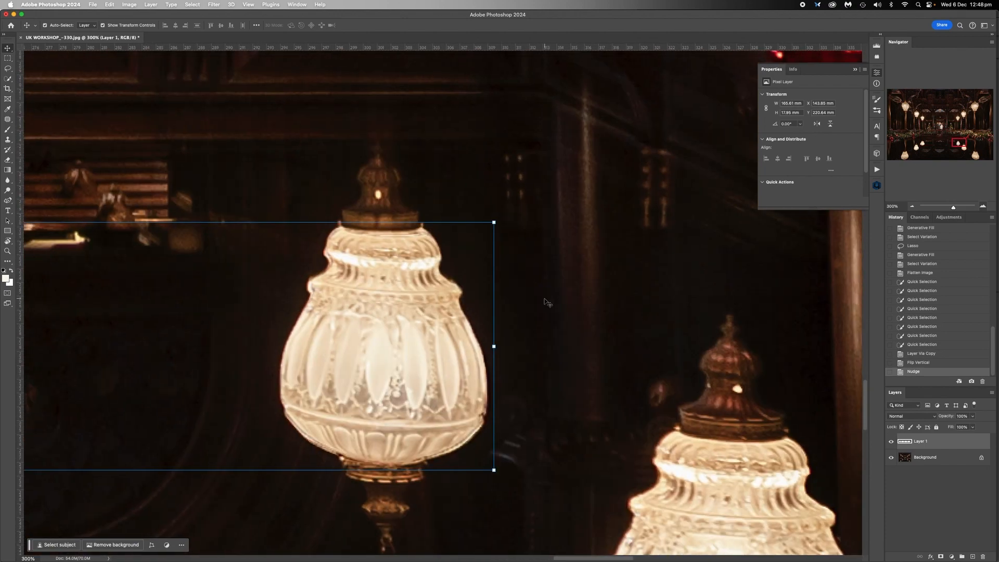
key("Down")
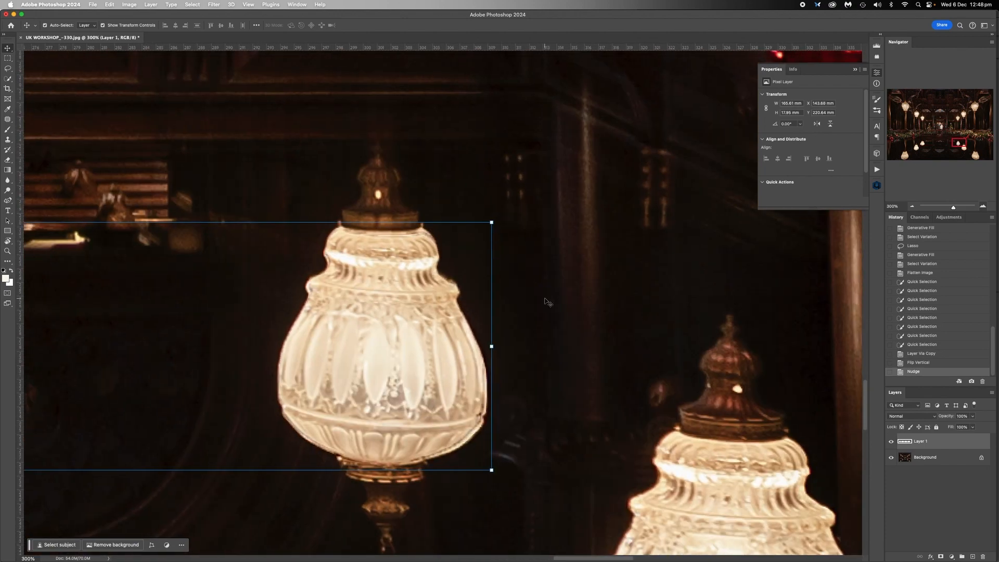
key("Left")
key("Right")
key("Right")
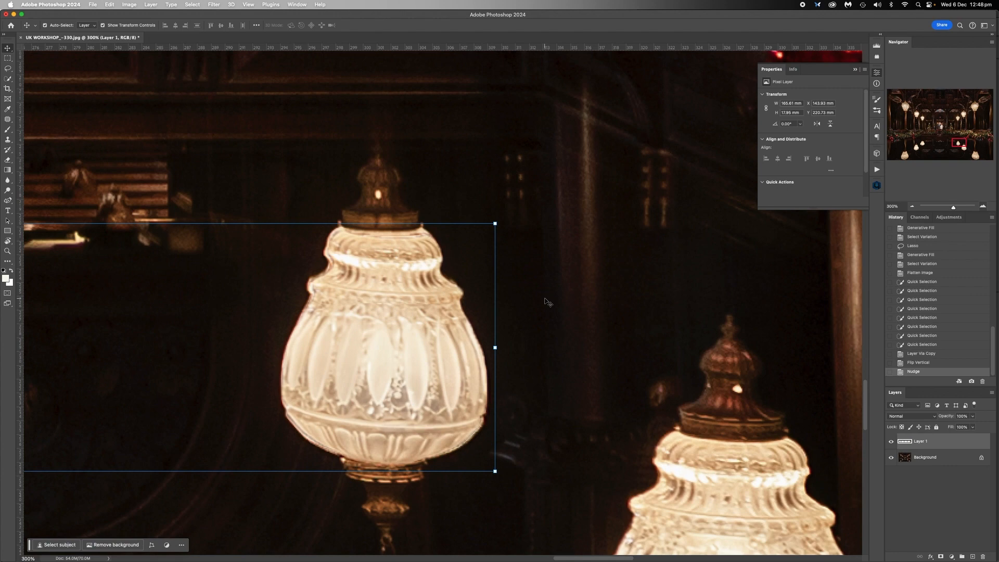
key("Down")
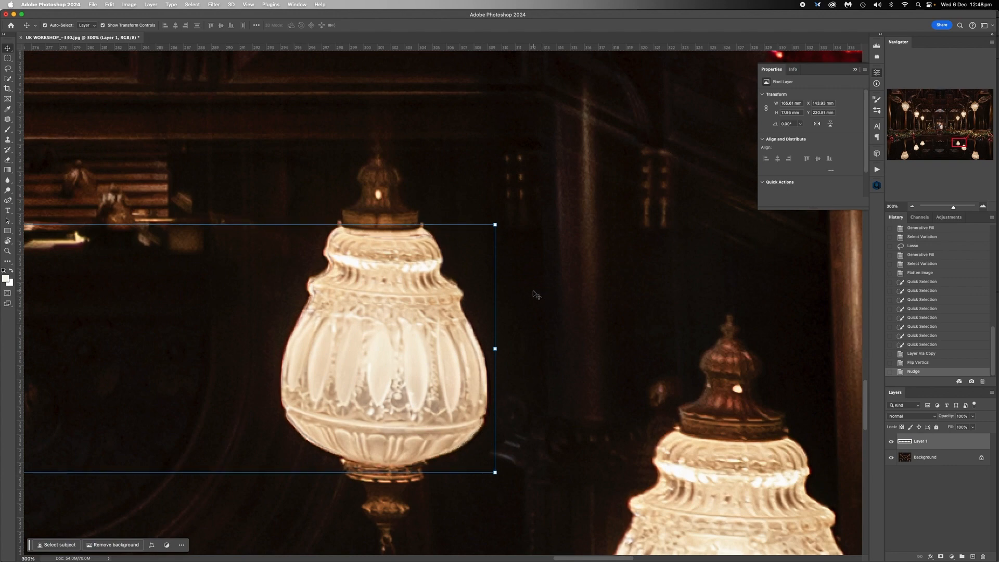
key("Up")
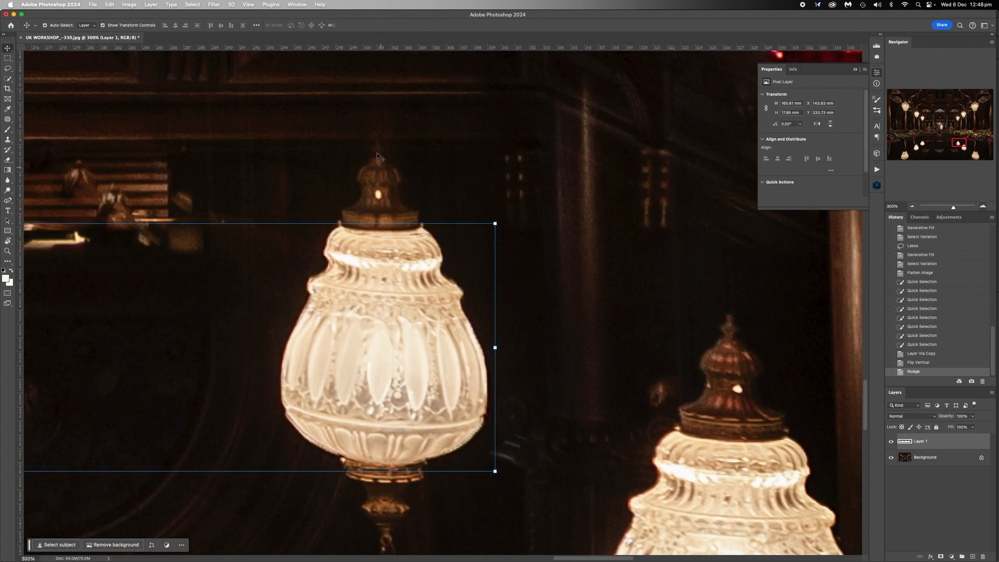
Warp the copied layer's upper and lower edges outward so the right lantern's glass meets the reflection's cap and base.
scroll(397, 255, "left", 5)
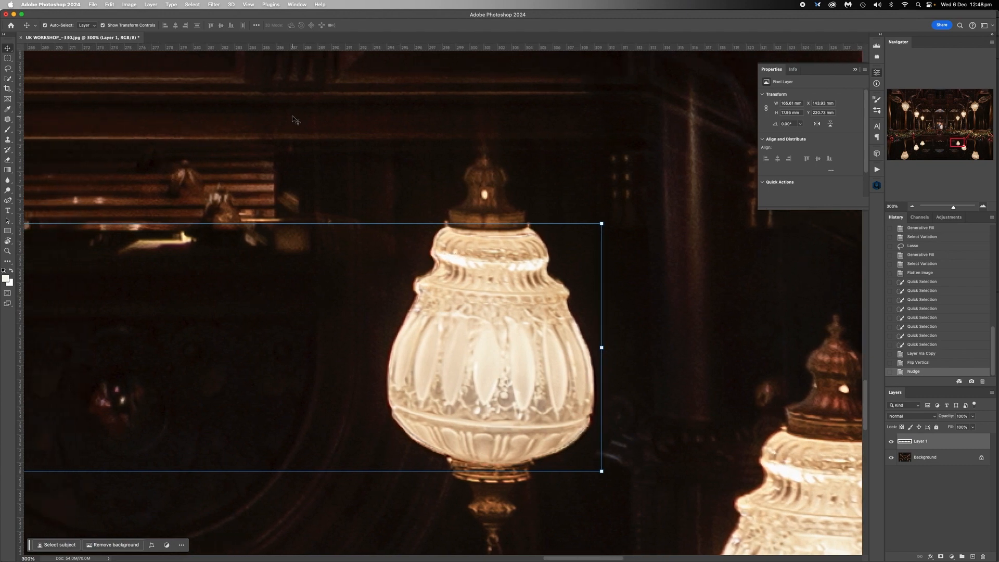
left_click(602, 224)
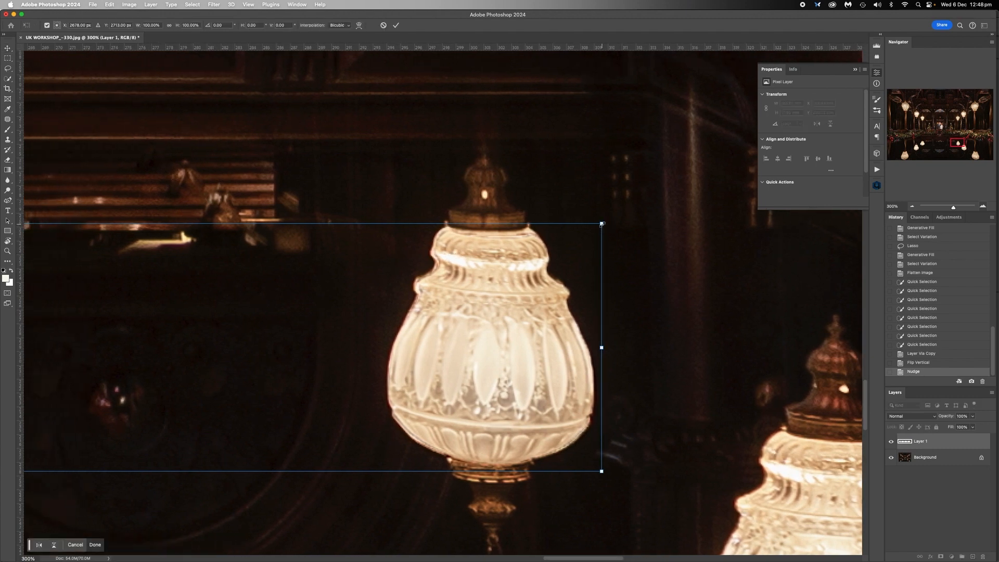
left_click(359, 26)
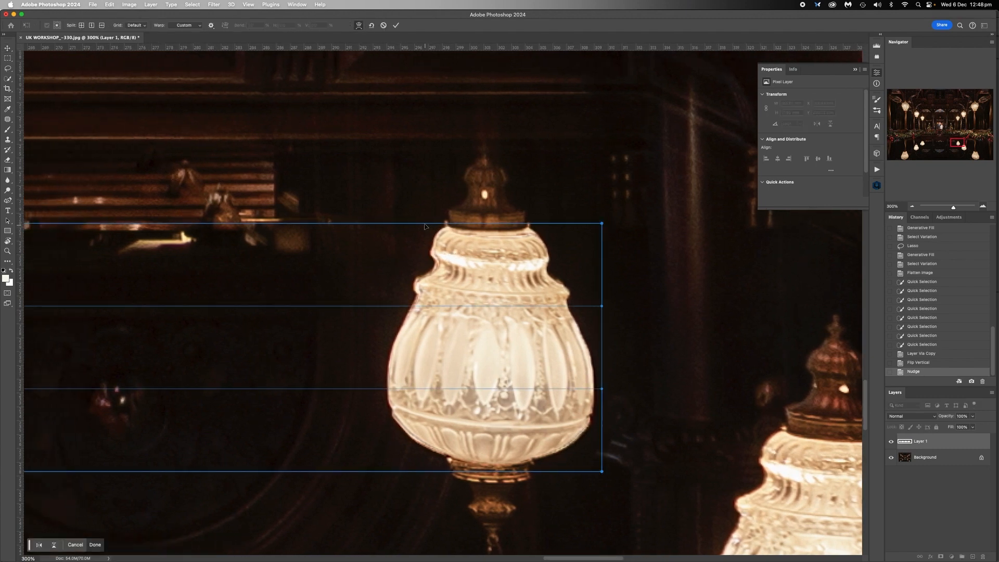
left_click_drag(424, 227, 422, 221)
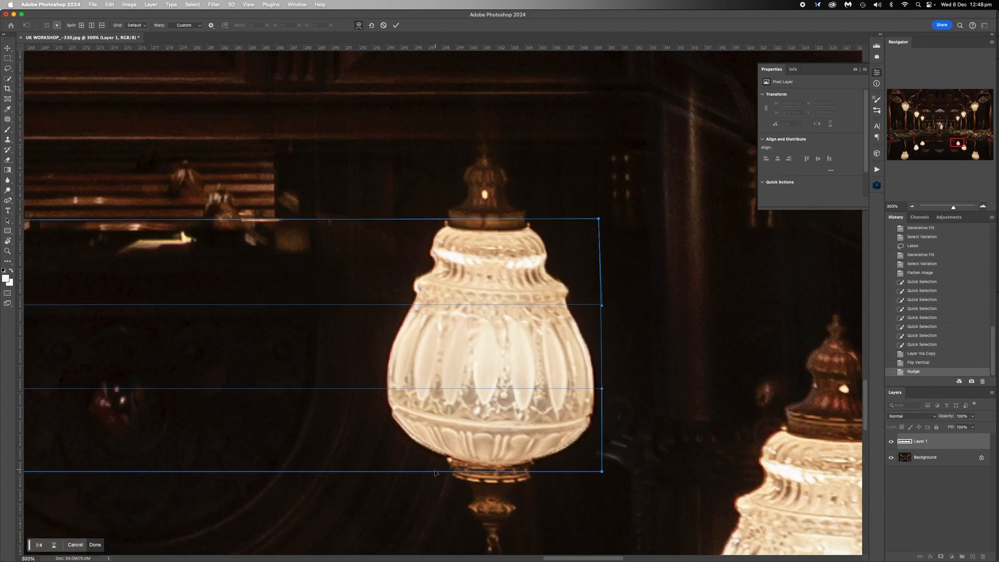
left_click_drag(421, 471, 408, 467)
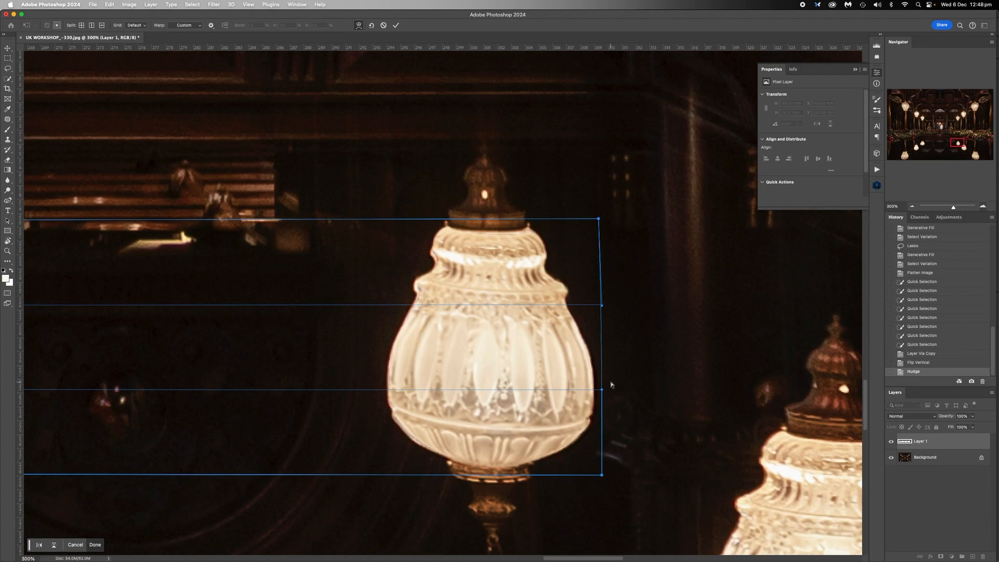
key("Return")
Stretch the copied layer's left side outward over the small left reflection and warp its upper edge slightly up to the cap.
scroll(517, 328, "left", 10)
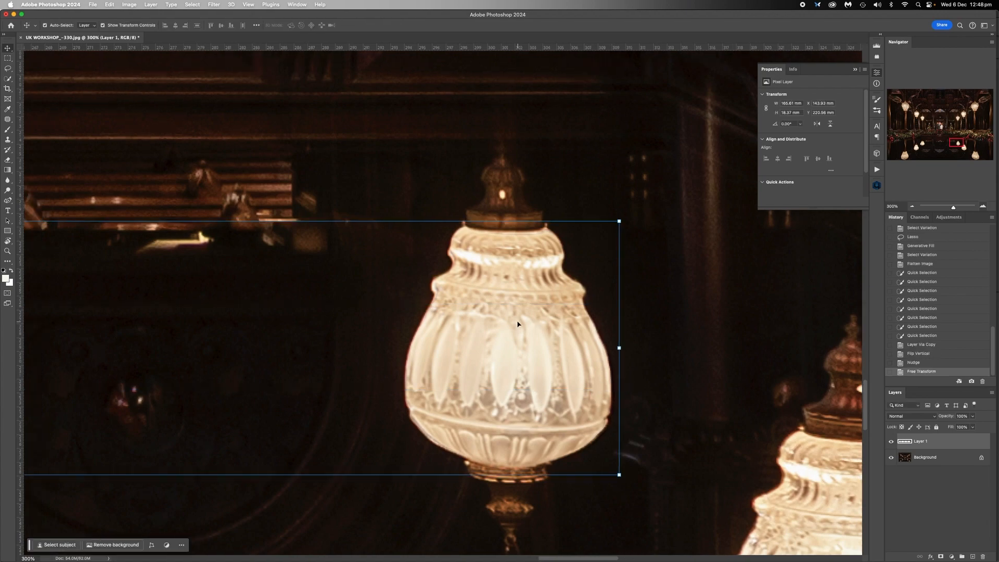
scroll(518, 324, "left", 15)
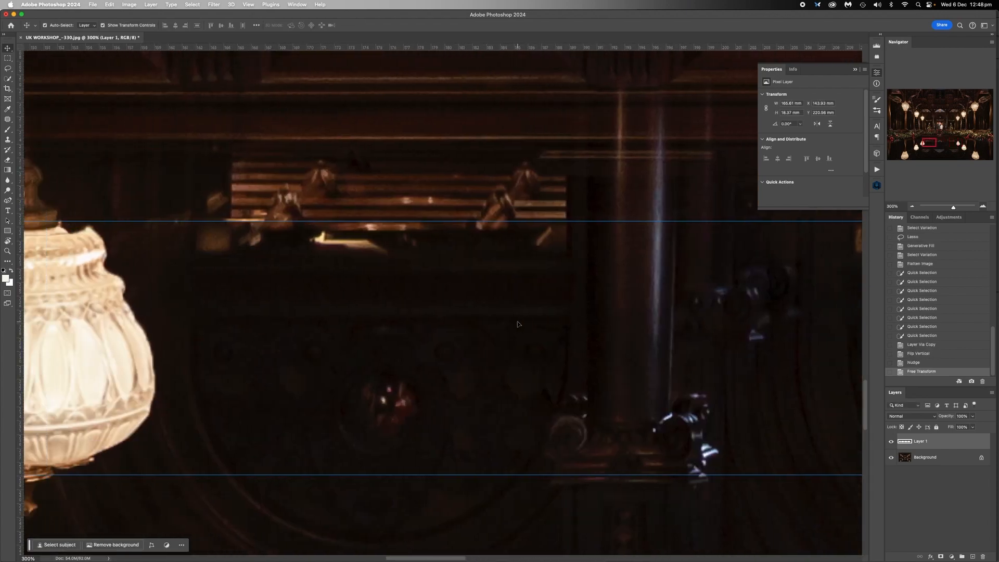
scroll(517, 323, "left", 4)
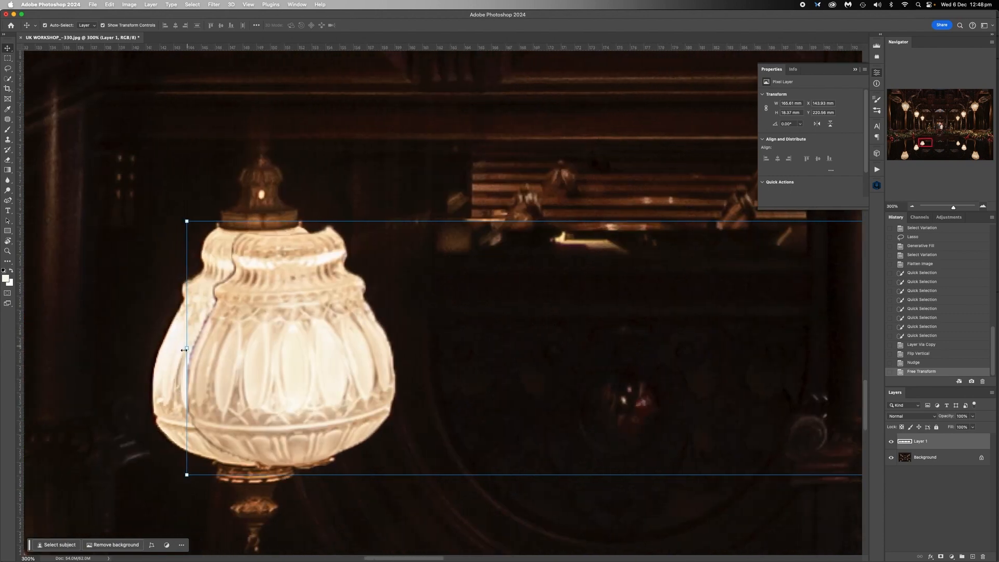
left_click_drag(184, 350, 150, 348)
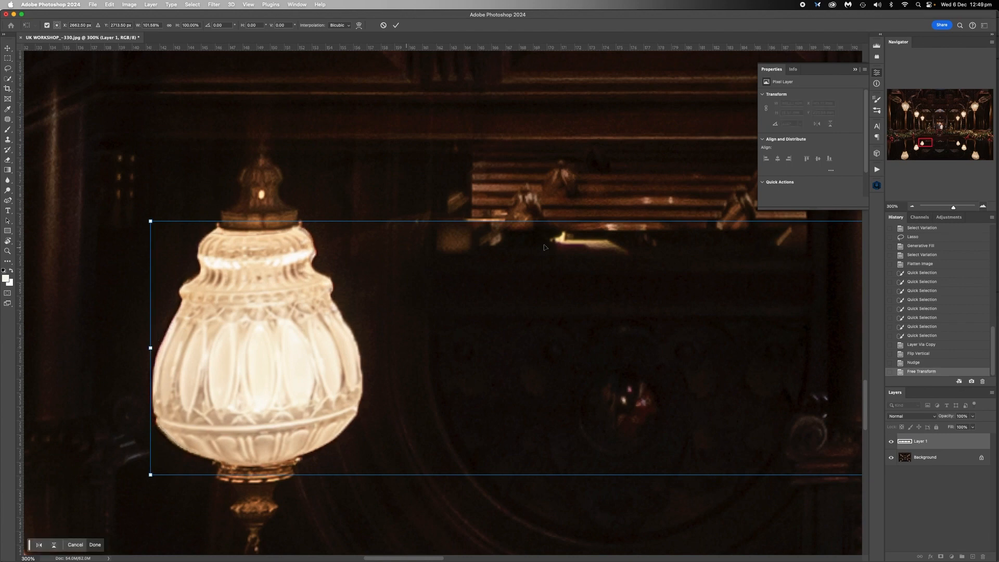
left_click(359, 25)
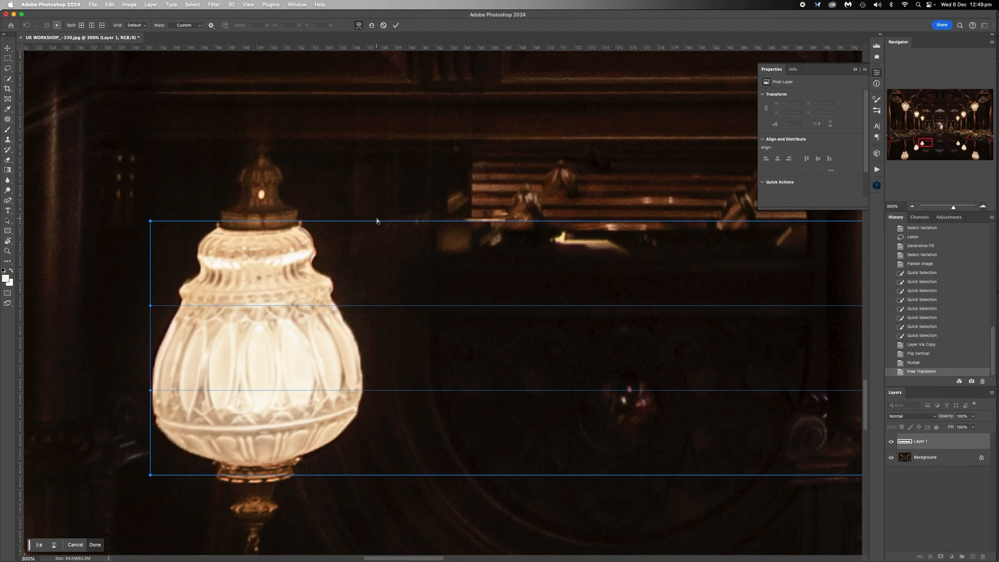
left_click_drag(382, 230, 383, 227)
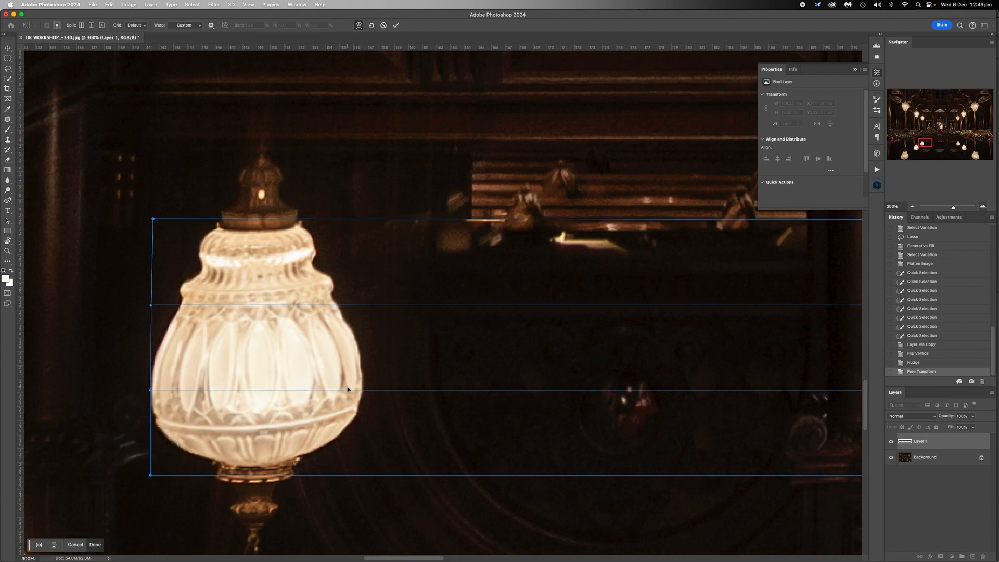
scroll(349, 390, "right", 20)
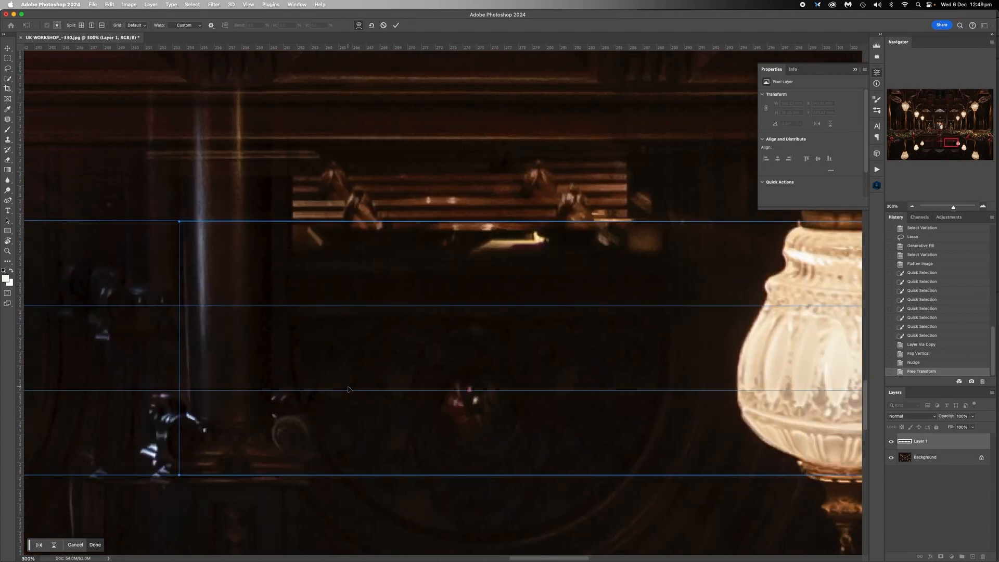
scroll(349, 390, "right", 10)
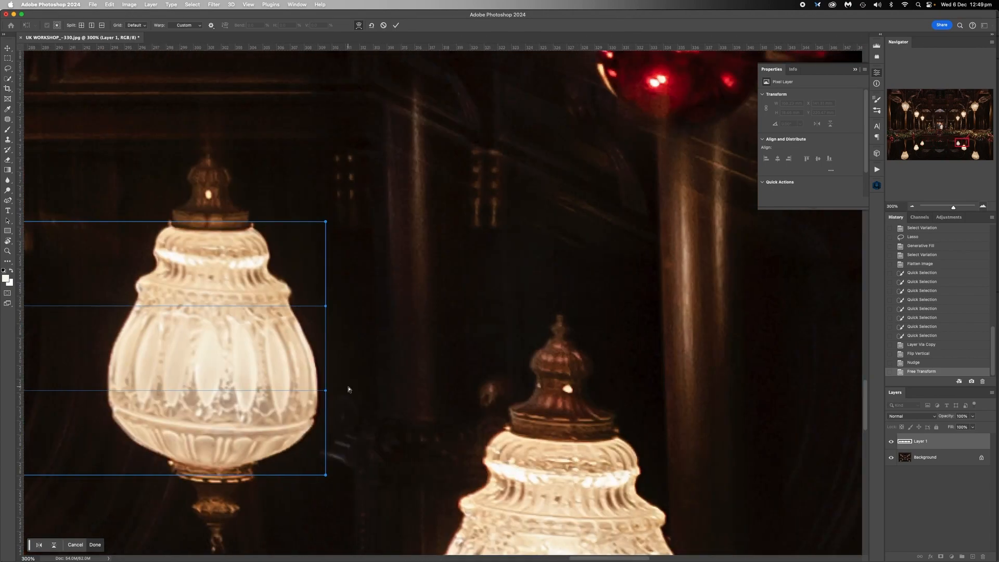
key("Return")
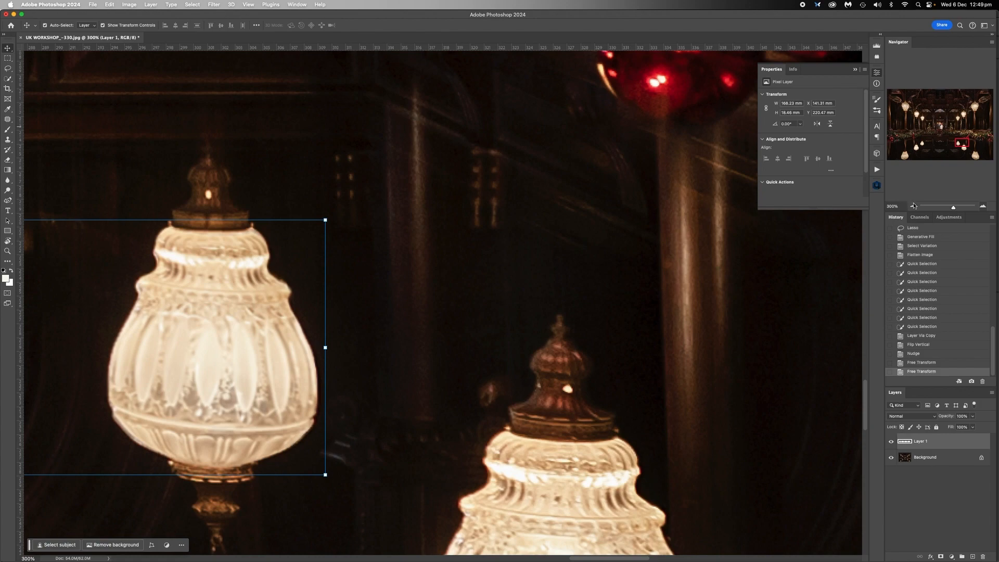
Flatten the image to merge the fitted lantern reflections into the background.
left_click(914, 205)
left_click(913, 206)
left_click(913, 206)
left_click(913, 206)
left_click(914, 206)
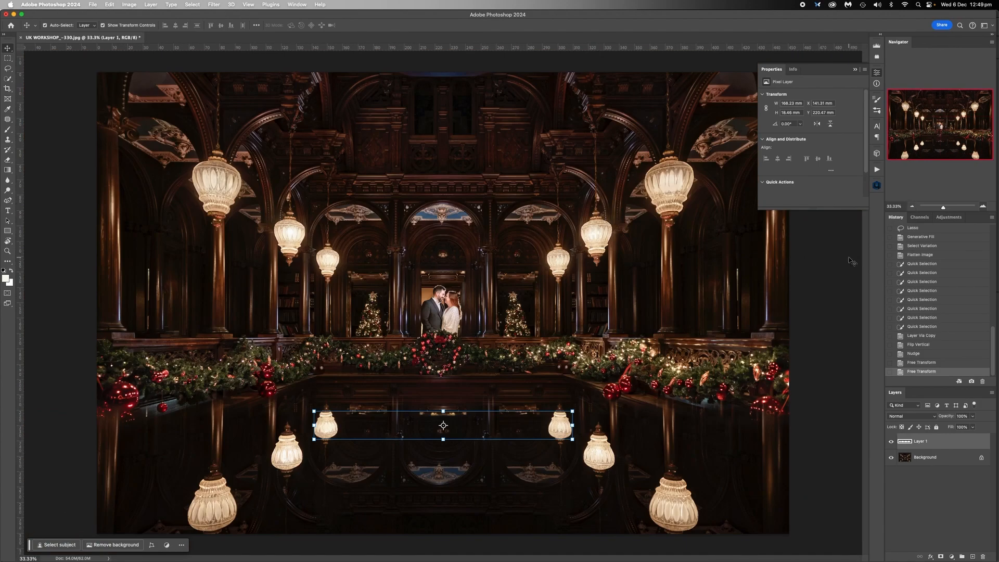
left_click(922, 458)
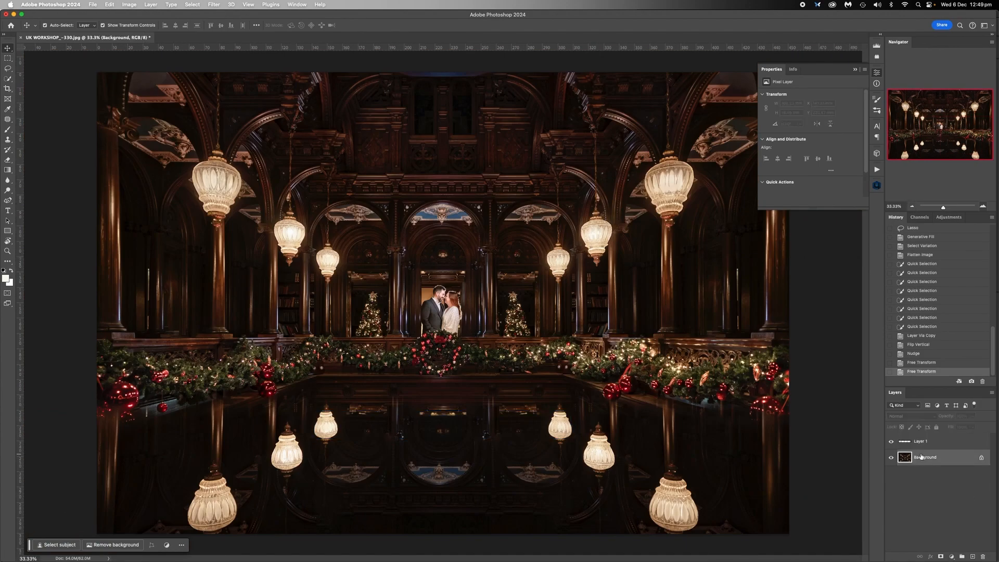
right_click(922, 458)
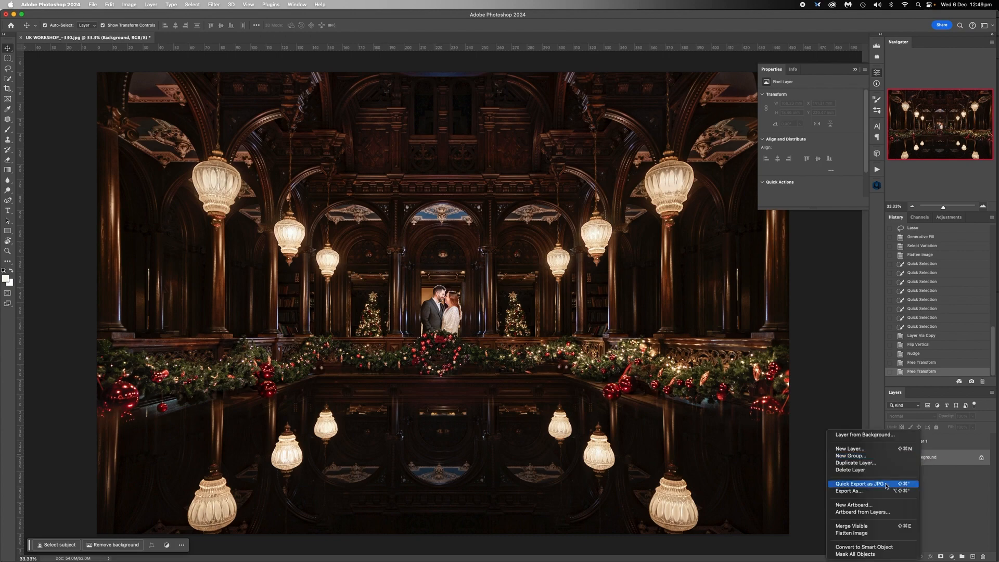
left_click(870, 535)
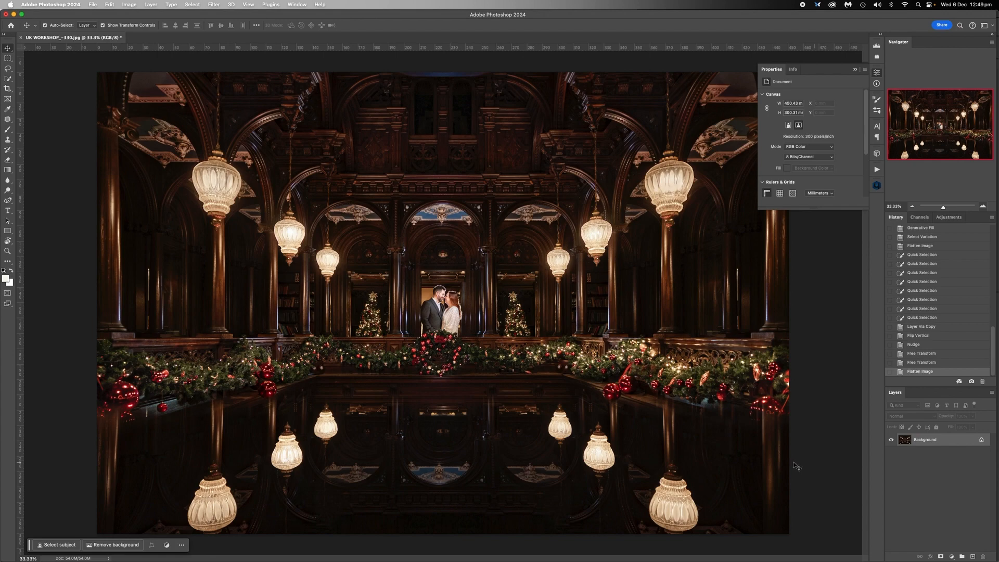
Set the Brush tool to Darken mode with slightly higher opacity and dab over the glass of the mid-sized left hanging lantern.
left_click(7, 129)
left_click(138, 26)
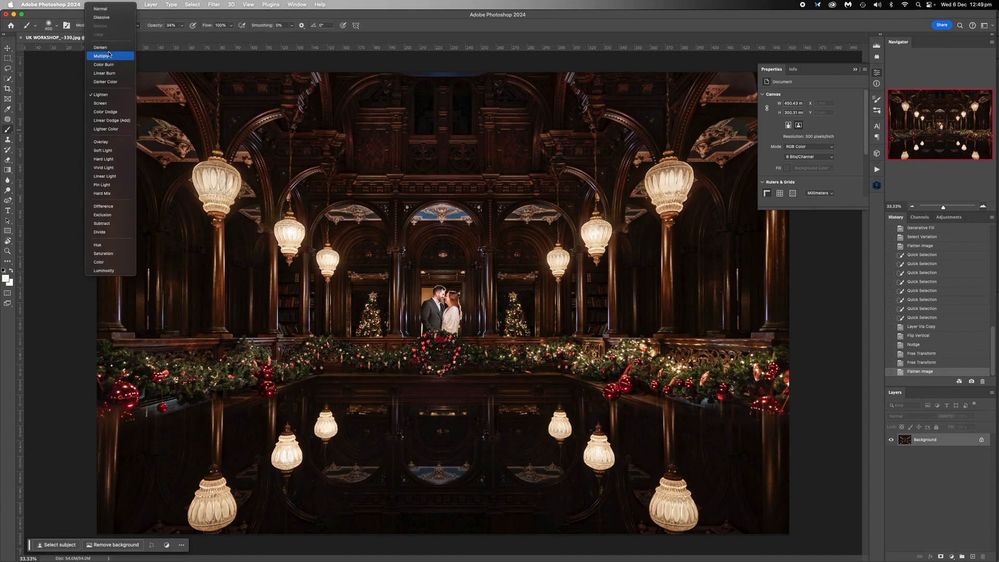
left_click(107, 47)
left_click_drag(182, 28, 183, 34)
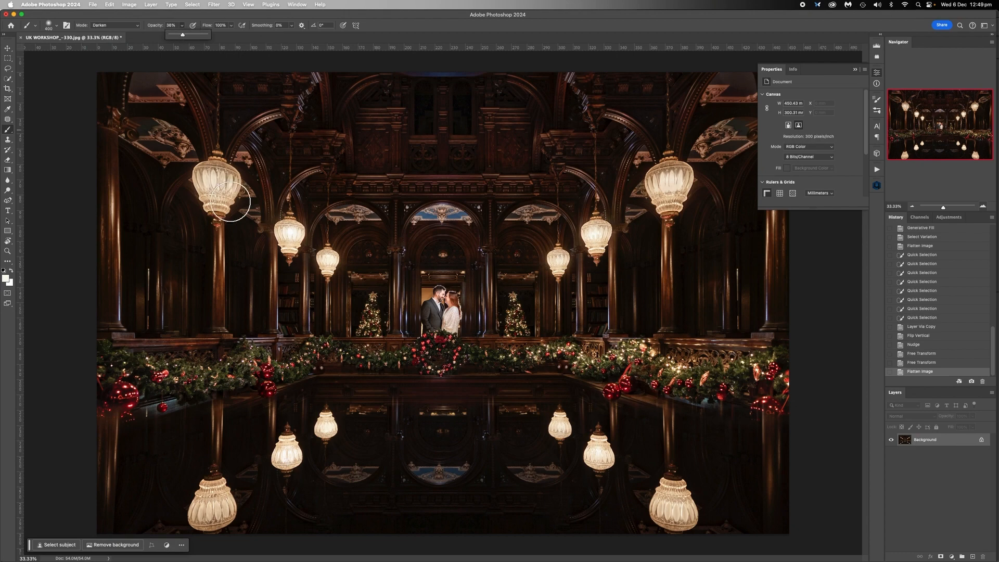
left_click(283, 232, "alt")
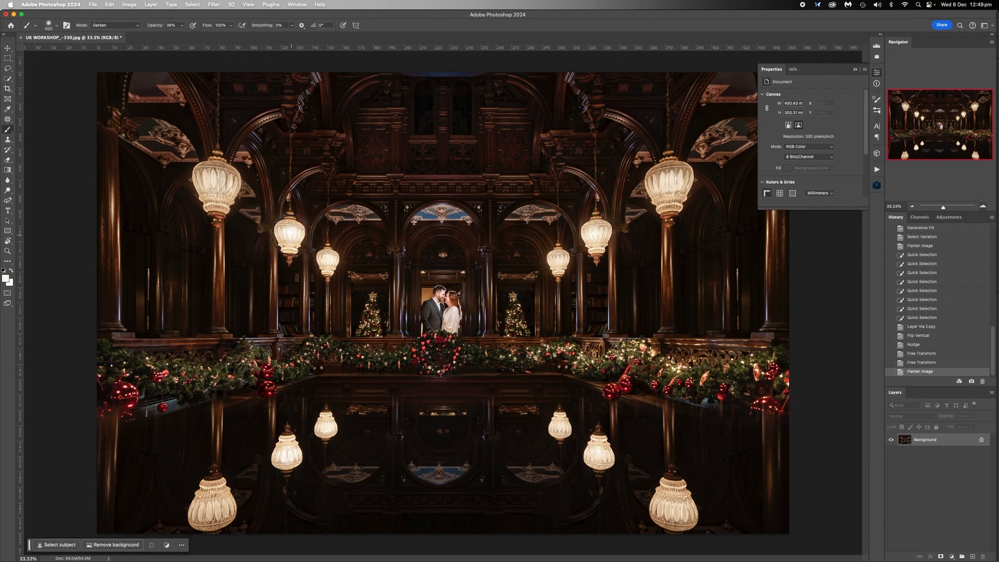
left_click(291, 234)
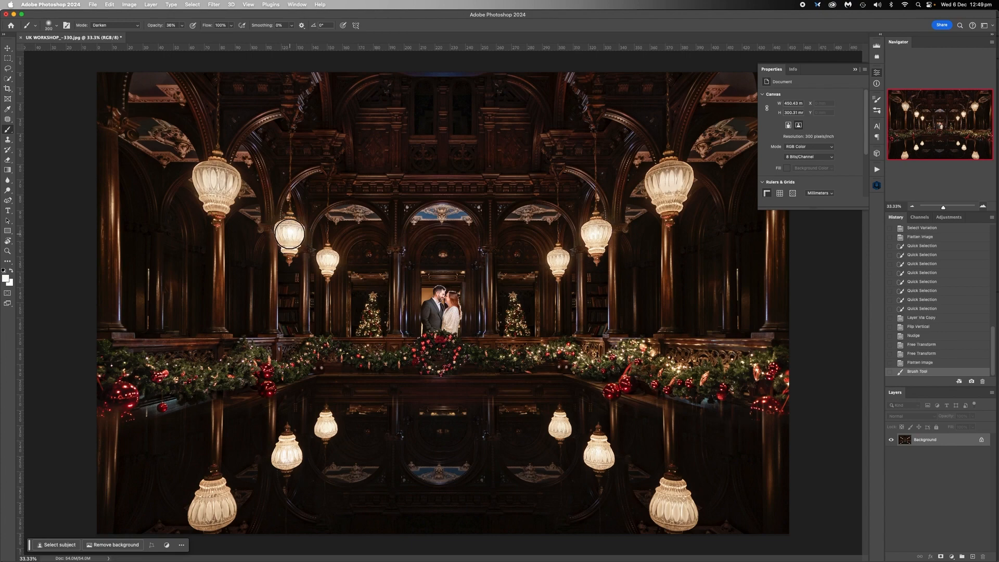
left_click(291, 234)
left_click(290, 234)
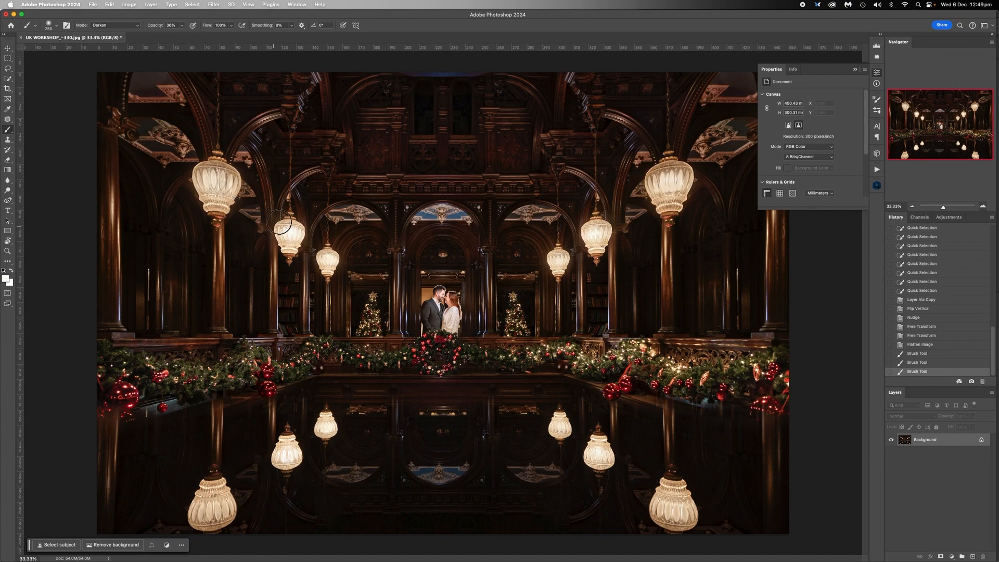
Sample the warm glass tone of the mid-sized left hanging lantern, try a stroke across its centre, and undo that stroke.
left_click(281, 229, "alt")
left_click_drag(286, 232, 292, 241)
key("super+z")
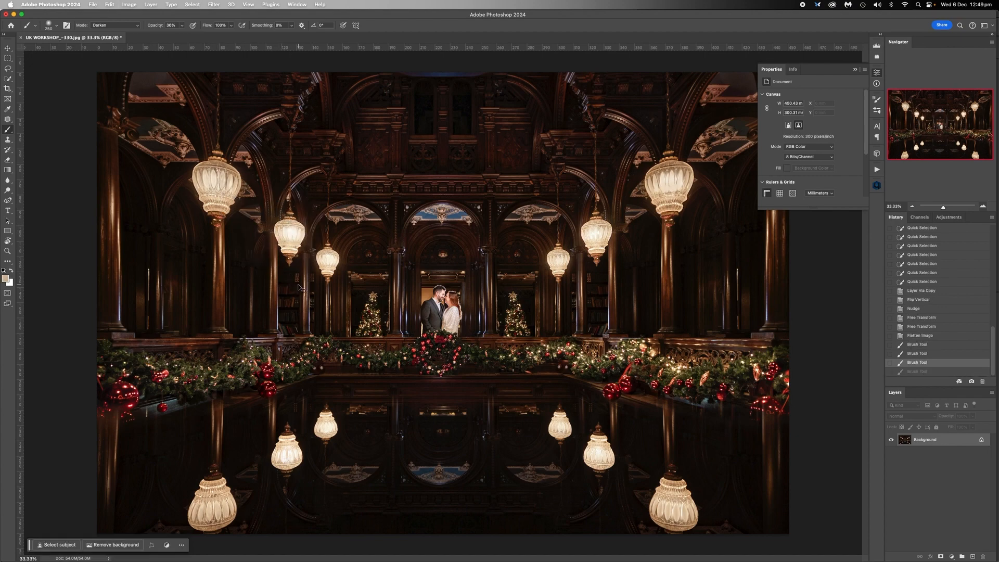
Lower the brush opacity to 18% and dab the sampled warm tone over the centre of the mid-sized left hanging lantern.
left_click(182, 26)
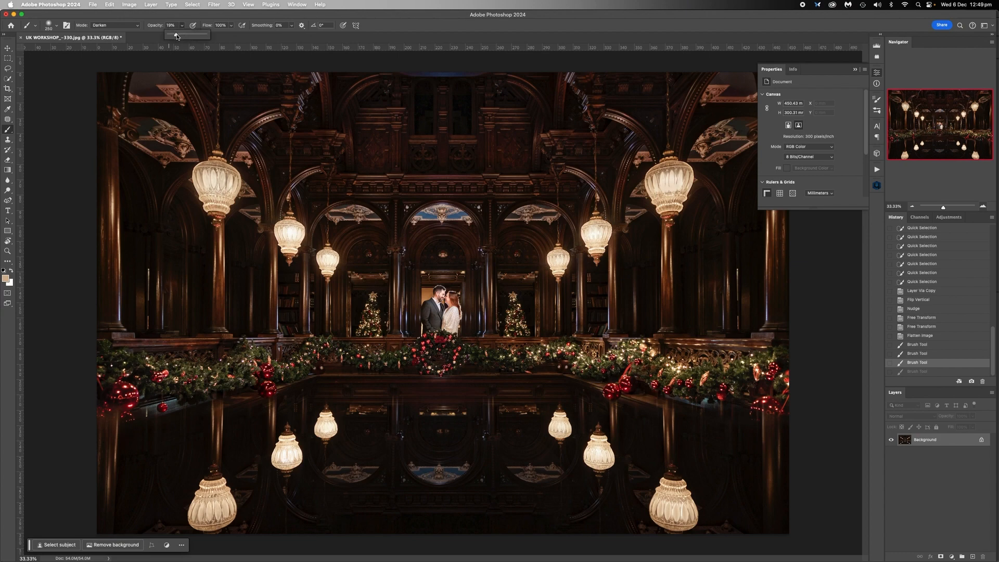
left_click_drag(177, 37, 176, 37)
left_click(289, 233)
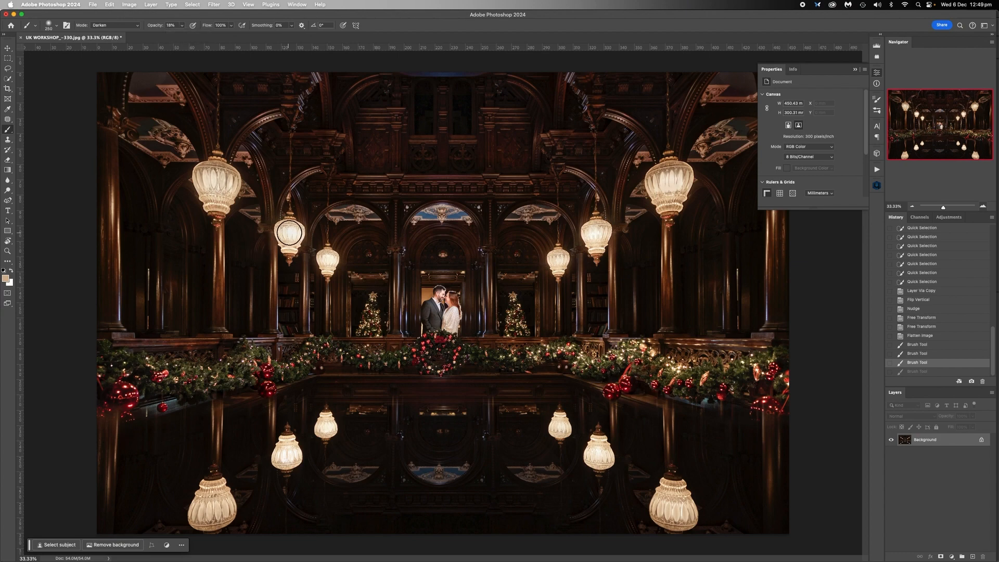
Dab the sampled warm tone over the small left hanging lantern and the mid-sized and small right hanging lanterns.
left_click(327, 260)
left_click(594, 235)
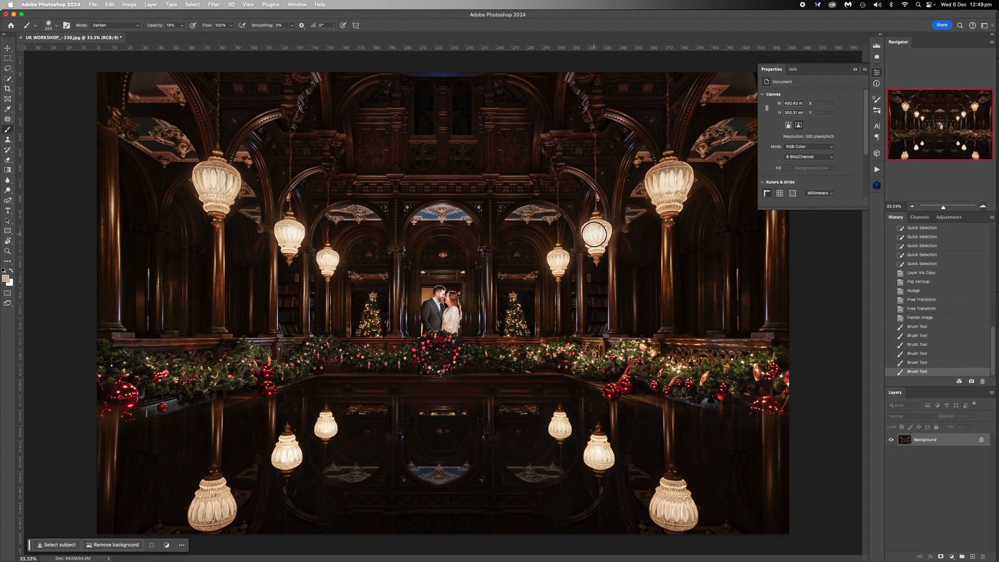
left_click(559, 259)
Dab the sampled warm tone over the small and mid-sized lantern reflections on both sides, enlarging the brush to 300 for the last one.
left_click(328, 434)
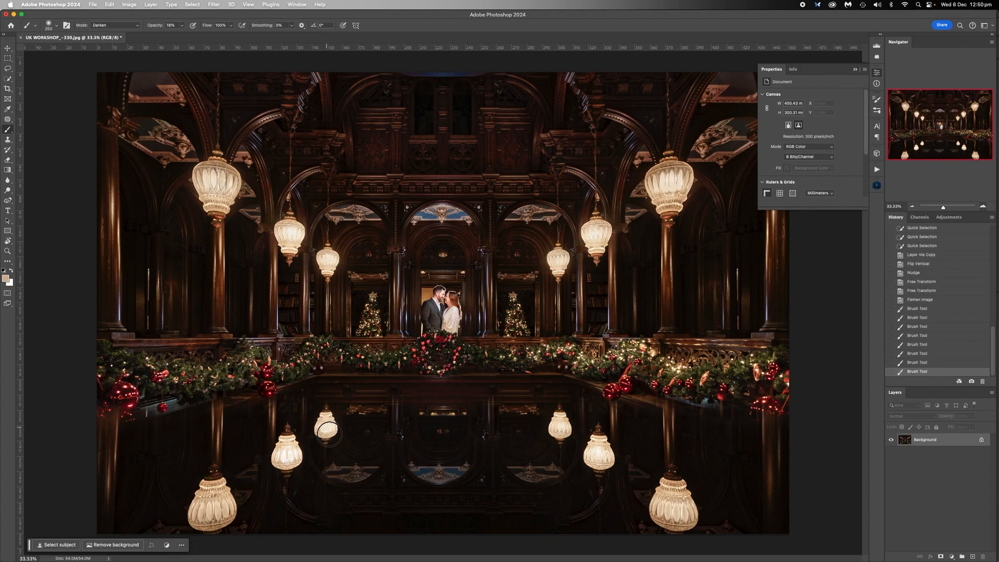
left_click(561, 426)
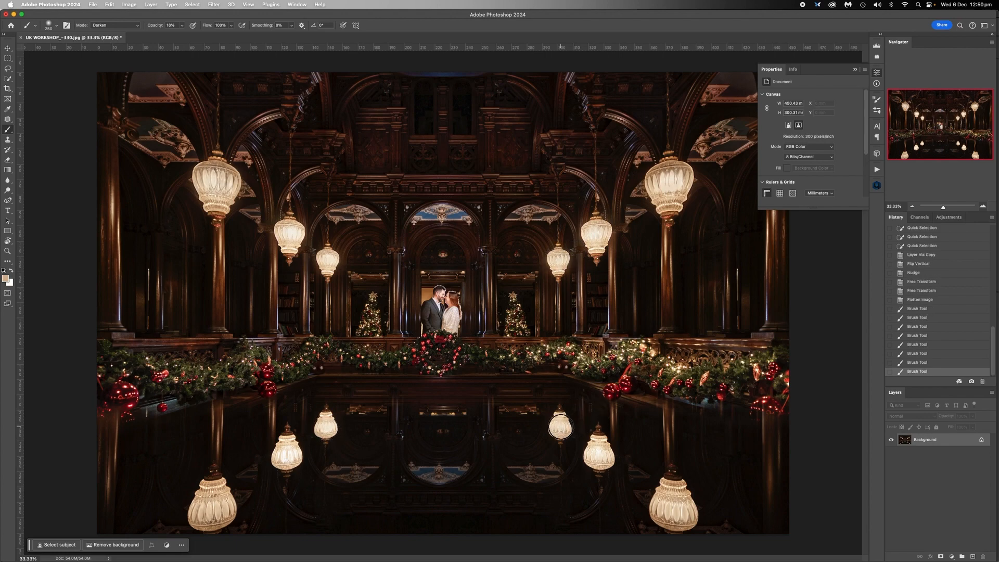
left_click(598, 453)
key("bracketright")
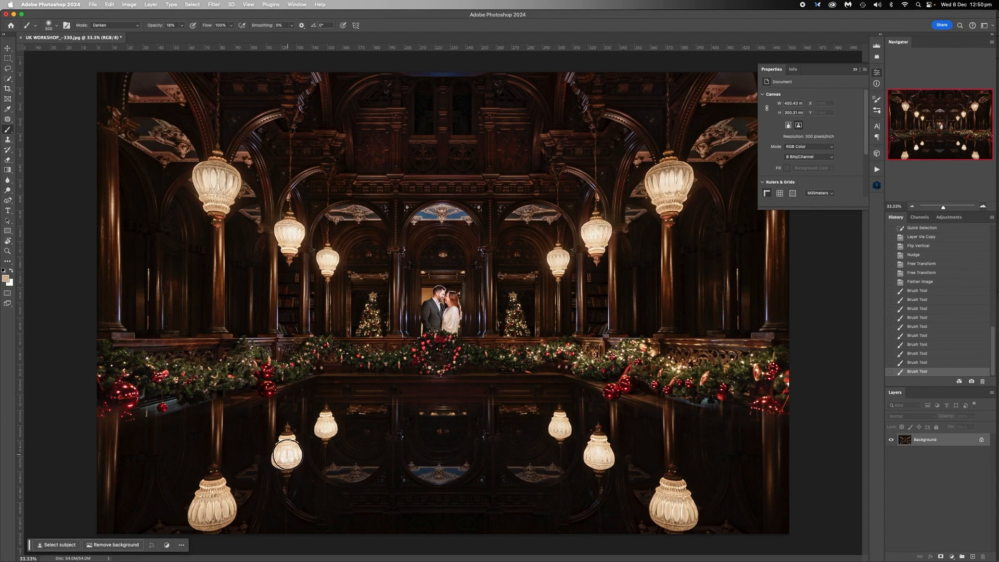
left_click(286, 454)
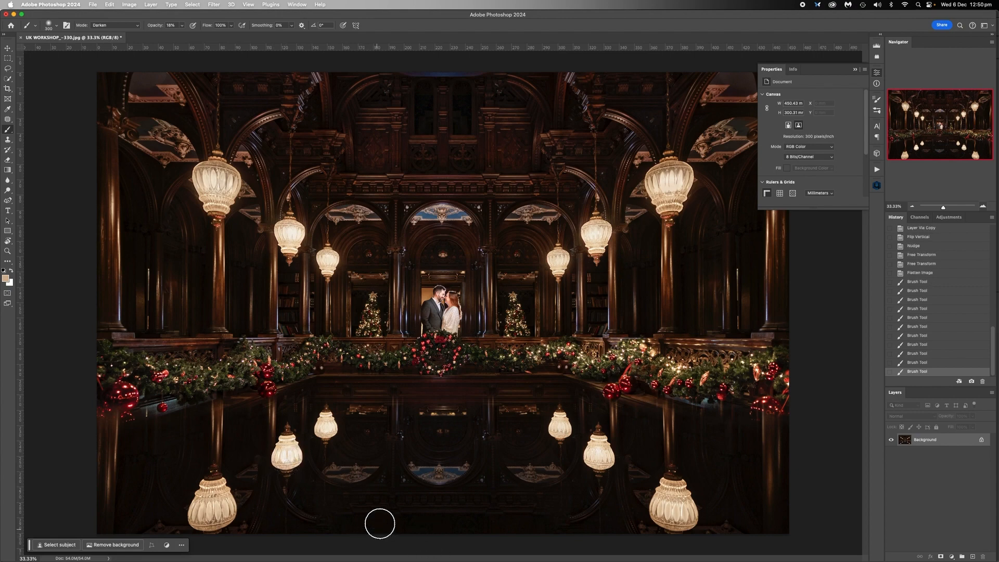
Run the DODGE & BURN action on the whole image and target the BURN layer's mask.
left_click(855, 70)
left_click(913, 208)
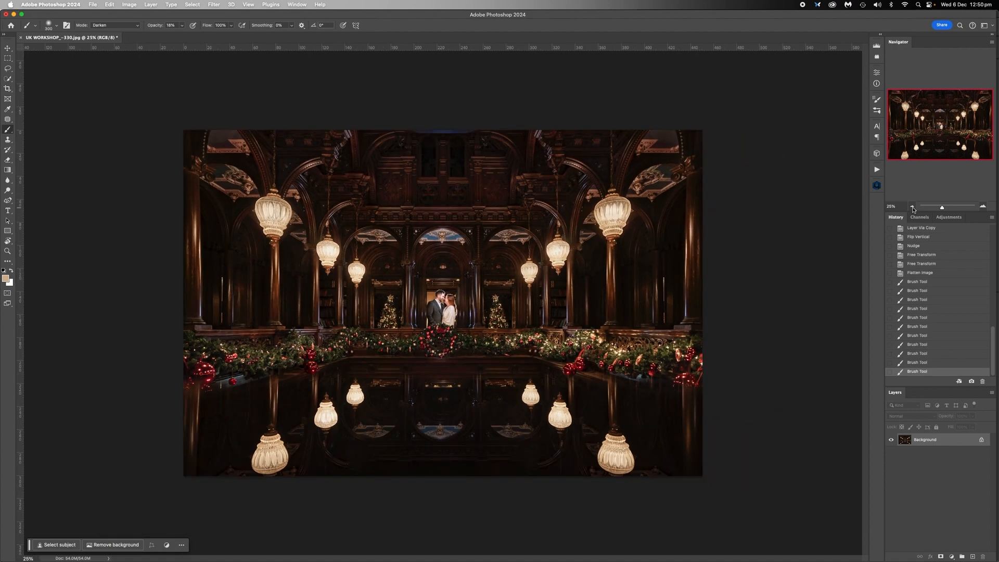
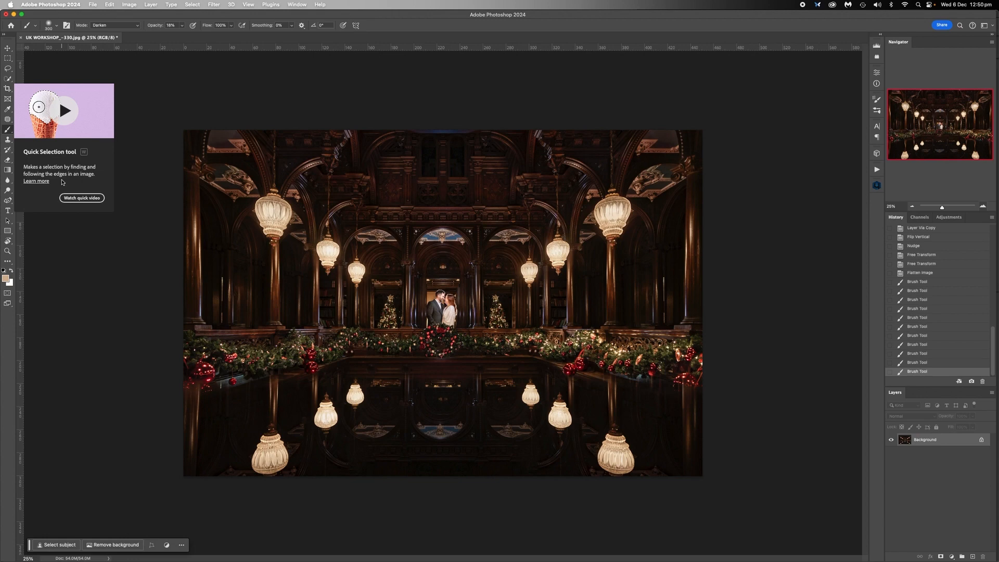
left_click(877, 170)
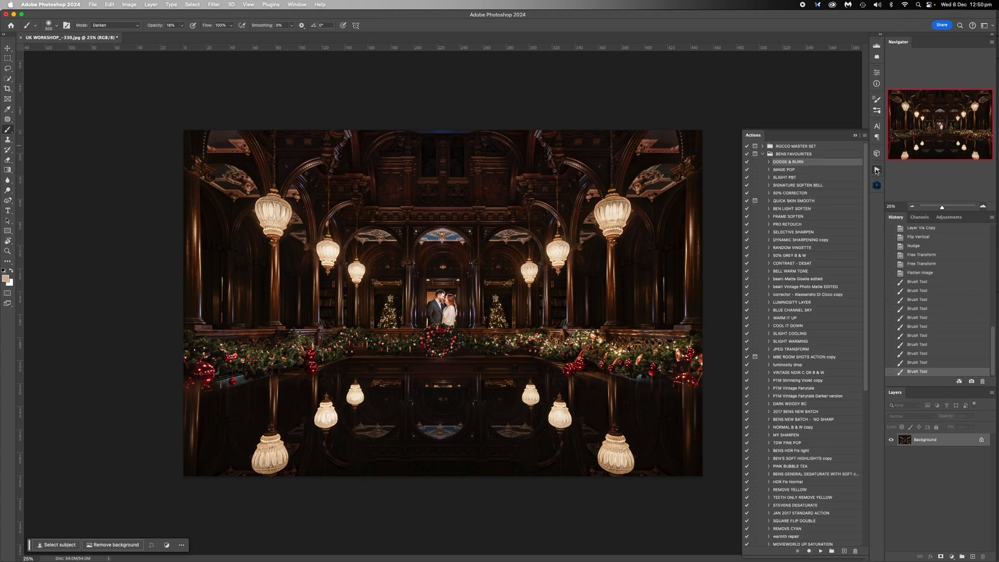
left_click(821, 551)
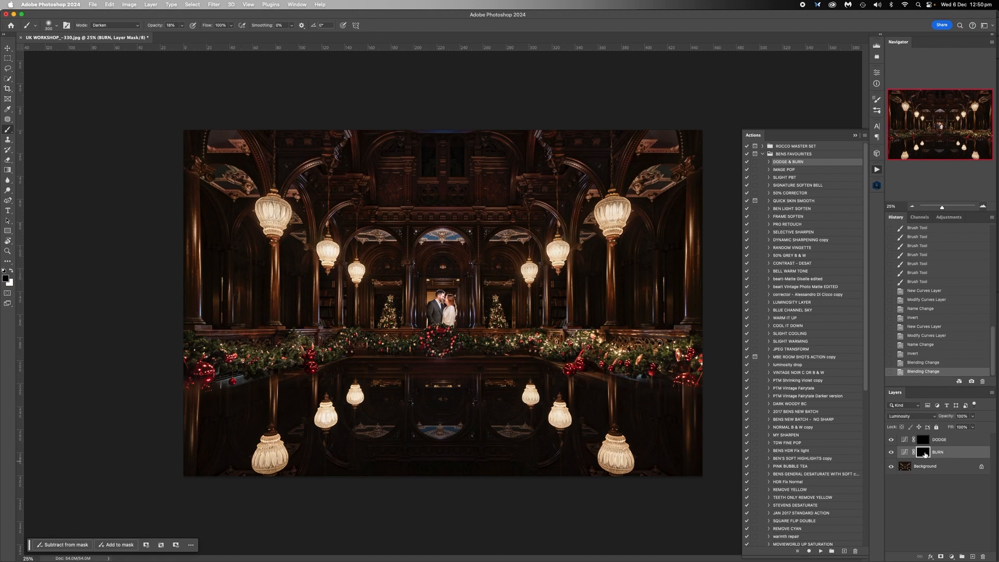
Make white the foreground colour and set the brush to Normal mode at 100% opacity.
key("x")
left_click(139, 25)
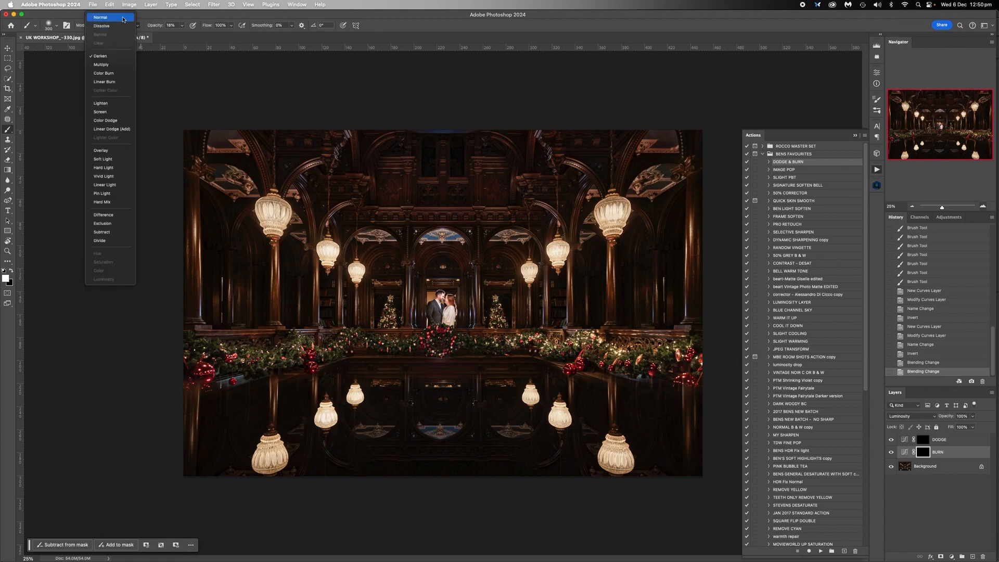
left_click(123, 19)
left_click(182, 25)
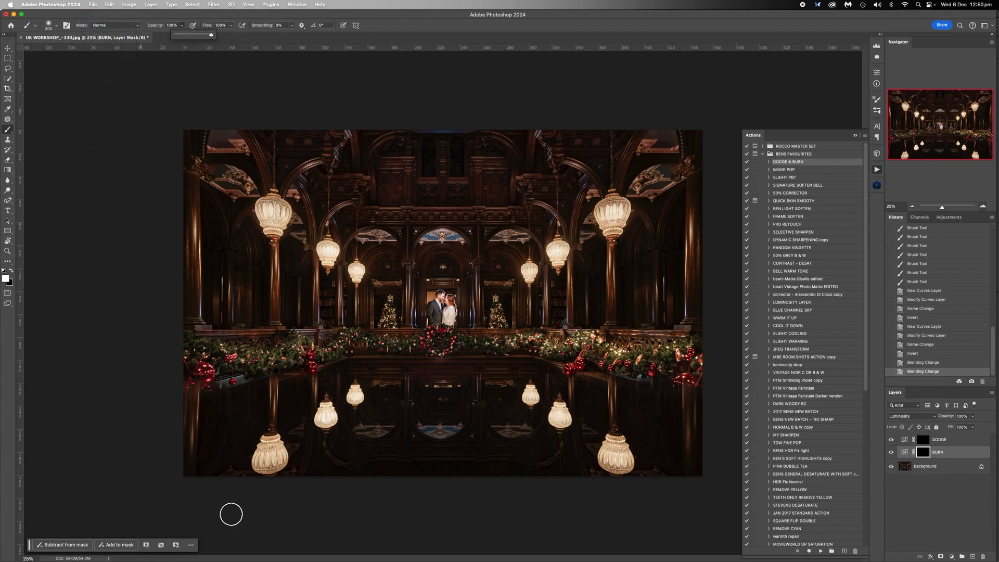
Paint white on the BURN mask over the mid-sized and small left lantern reflections, fitting the brush size to each.
key("bracketright")
key("bracketright")
key("bracketright")
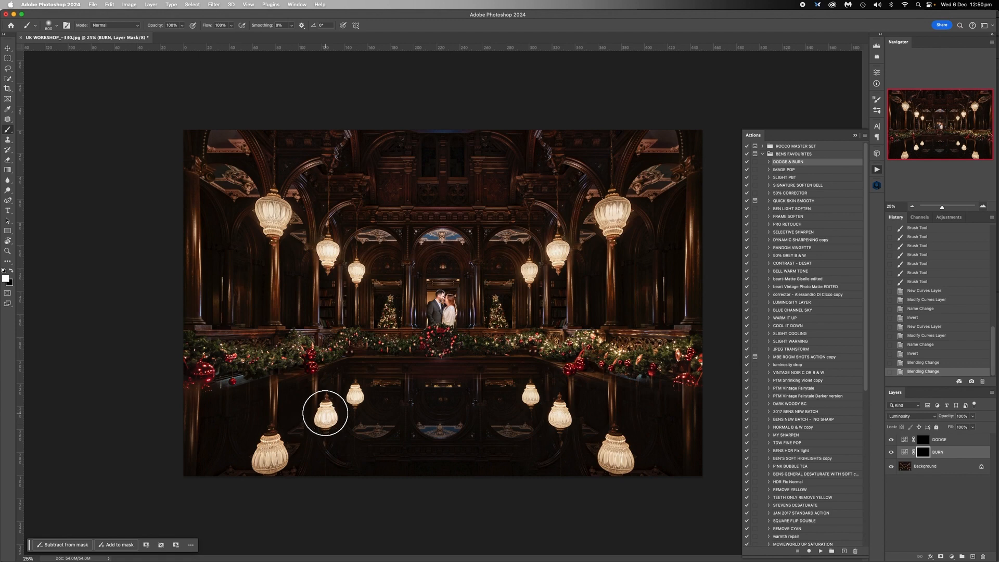
left_click(324, 415)
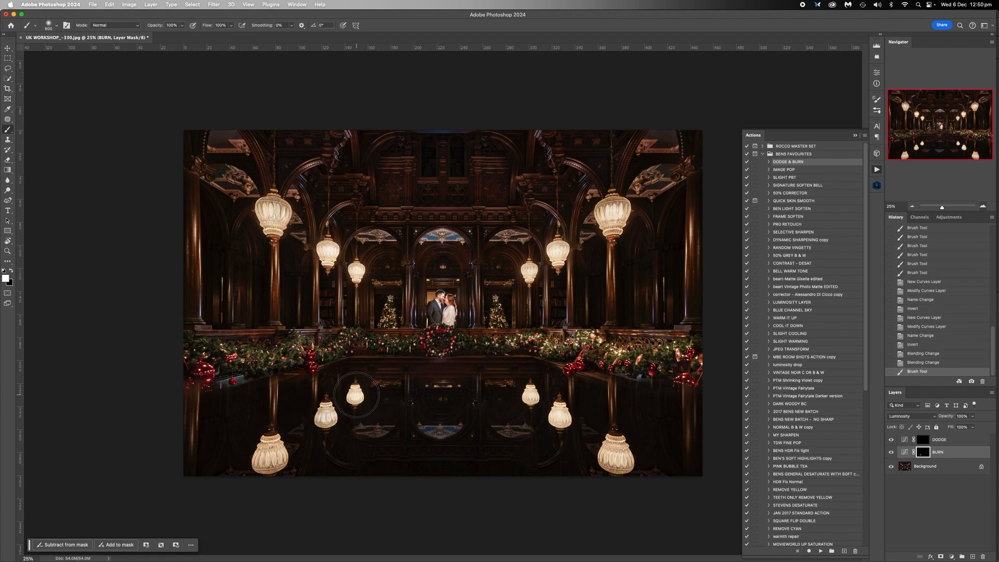
key("bracketleft")
key("bracketleft")
key("bracketleft")
left_click(355, 395)
Burn in the small, mid-sized and large right lantern reflections and the large left one, fitting the brush size to each.
key("bracketright")
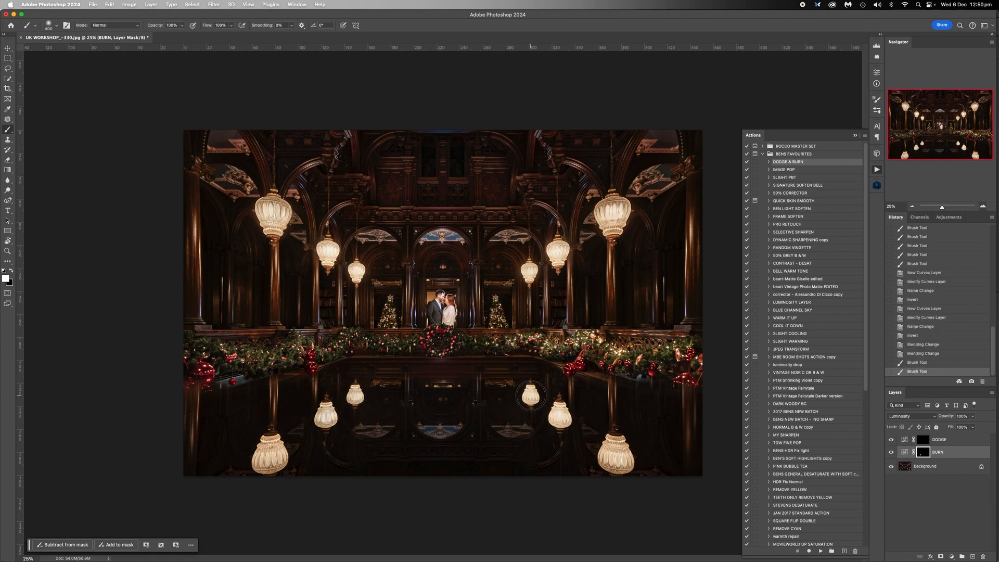
left_click(530, 396)
key("bracketright")
left_click(560, 416)
key("bracketright")
key("bracketright")
key("bracketright")
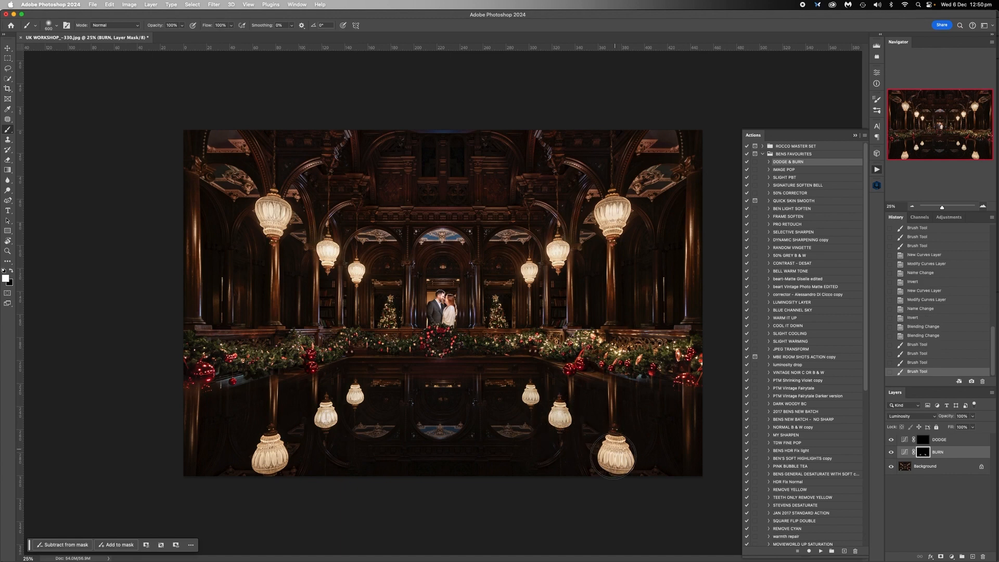
left_click(616, 455)
left_click(268, 459)
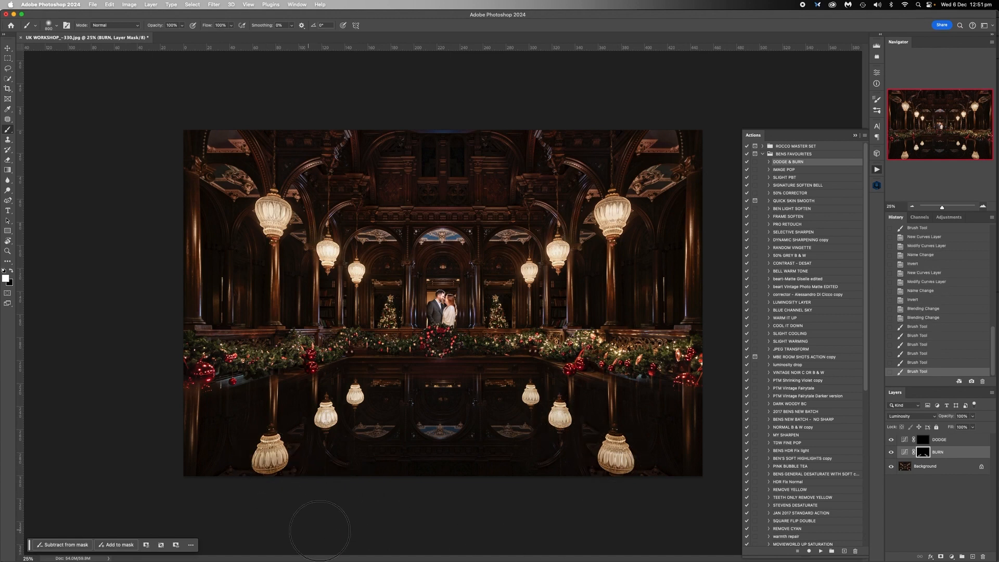
Go over the BURN mask again at the small and mid-sized reflections on both sides and the large right one, with a smaller brush.
key("bracketleft")
key("bracketleft")
key("bracketleft")
left_click(326, 418)
key("bracketleft")
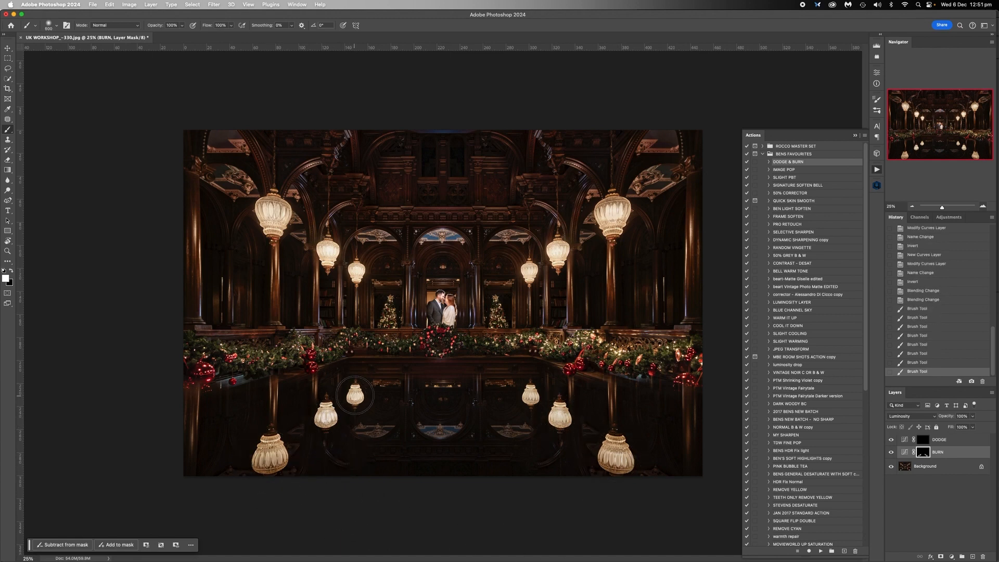
left_click(355, 396)
left_click(531, 396)
left_click(531, 396)
left_click(559, 417)
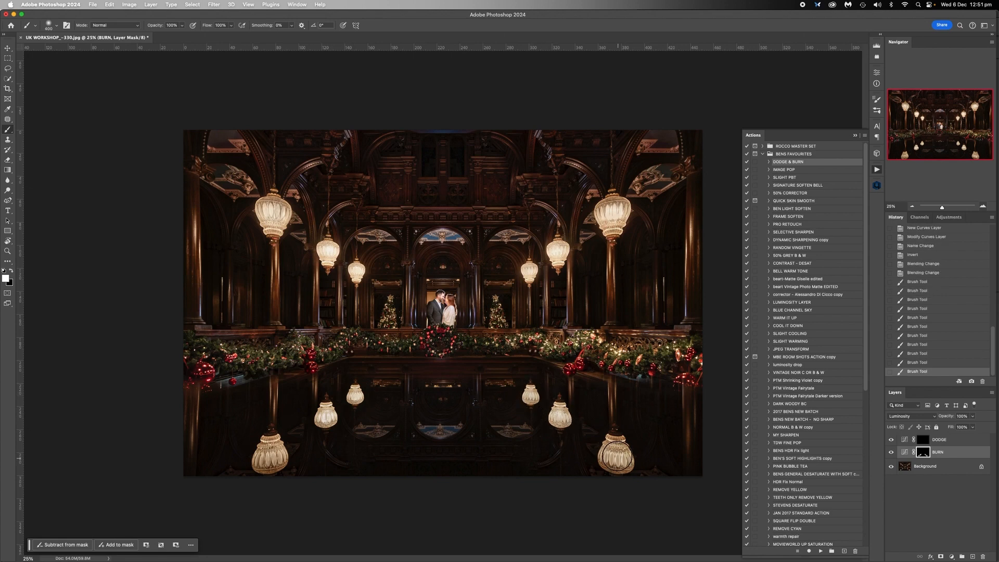
left_click(617, 454)
mouse_move(557, 561)
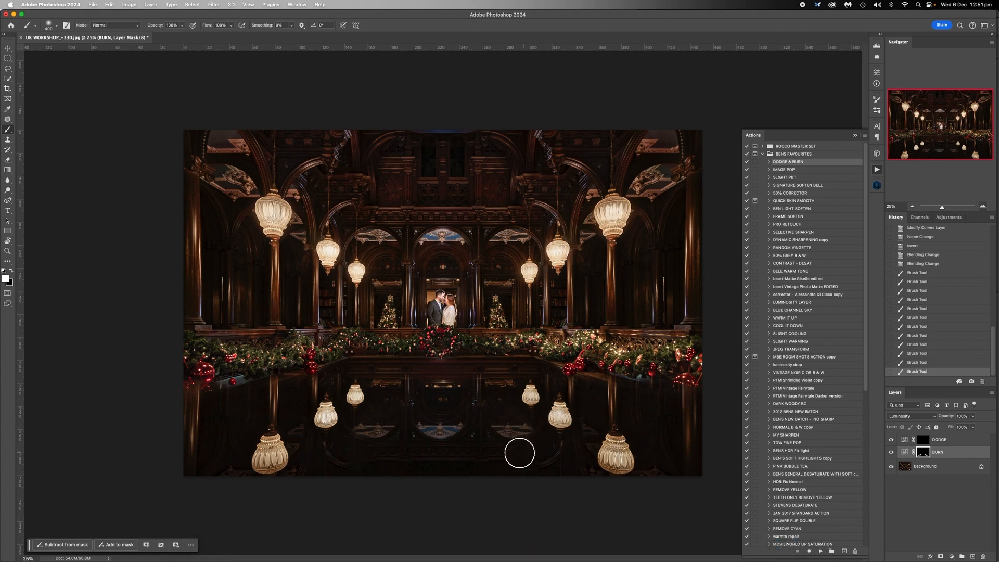
Flatten the dodge and burn layers into the background and duplicate the Background layer.
right_click(930, 468)
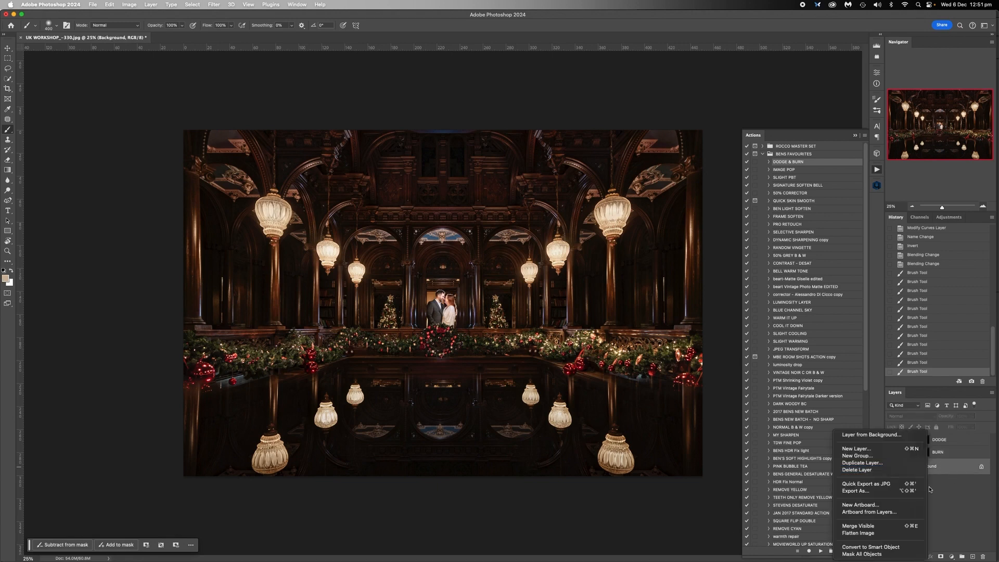
left_click(891, 536)
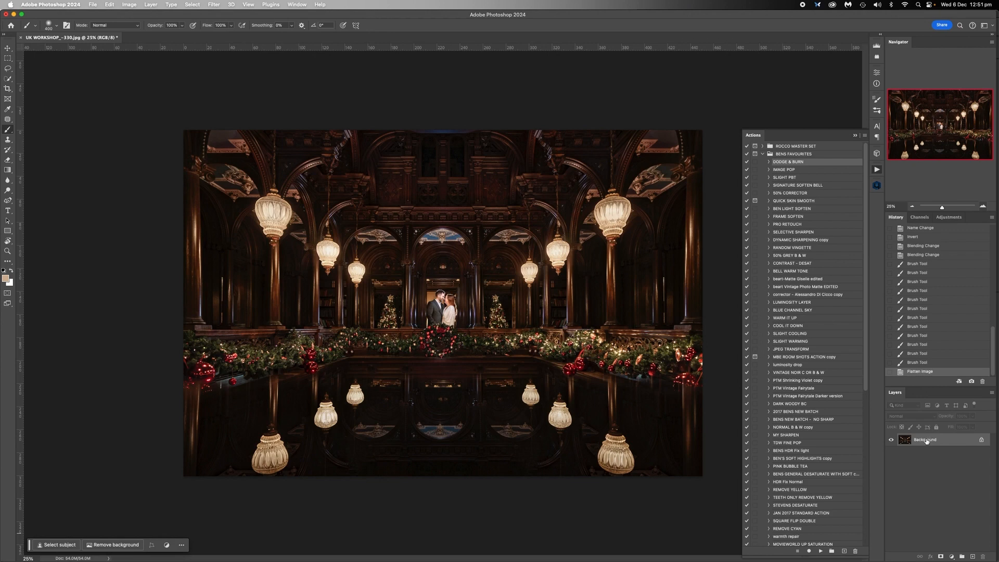
left_click_drag(930, 440, 973, 555)
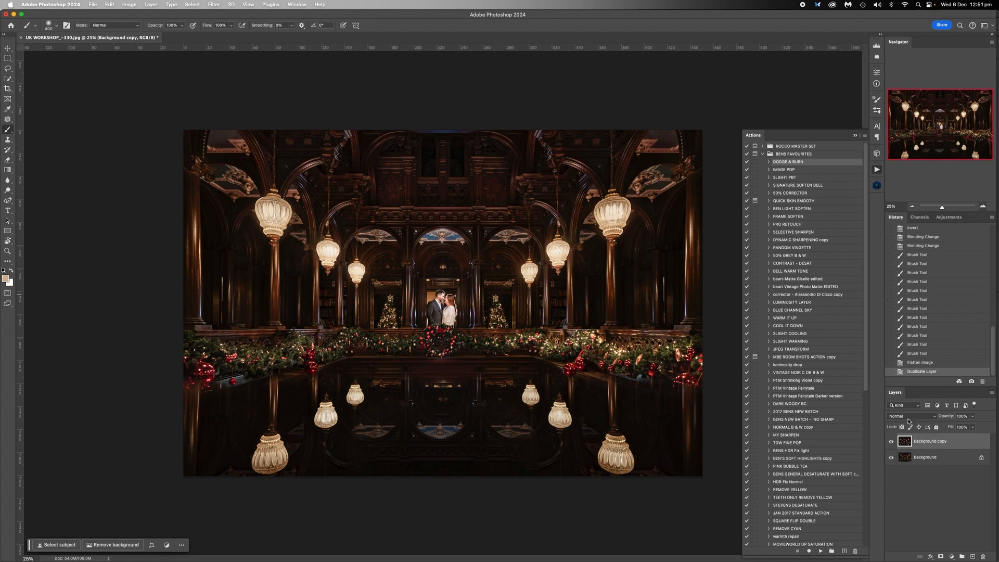
Apply Brightness/Contrast to the Background copy layer, comparing contrast extremes of -50 and 100 and settling slightly above -50.
left_click(908, 416)
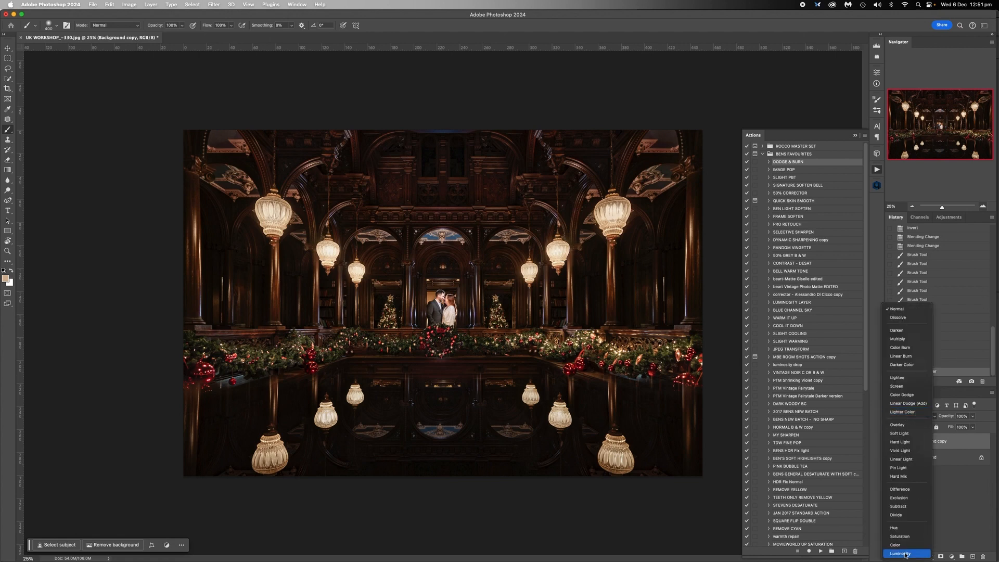
left_click(957, 503)
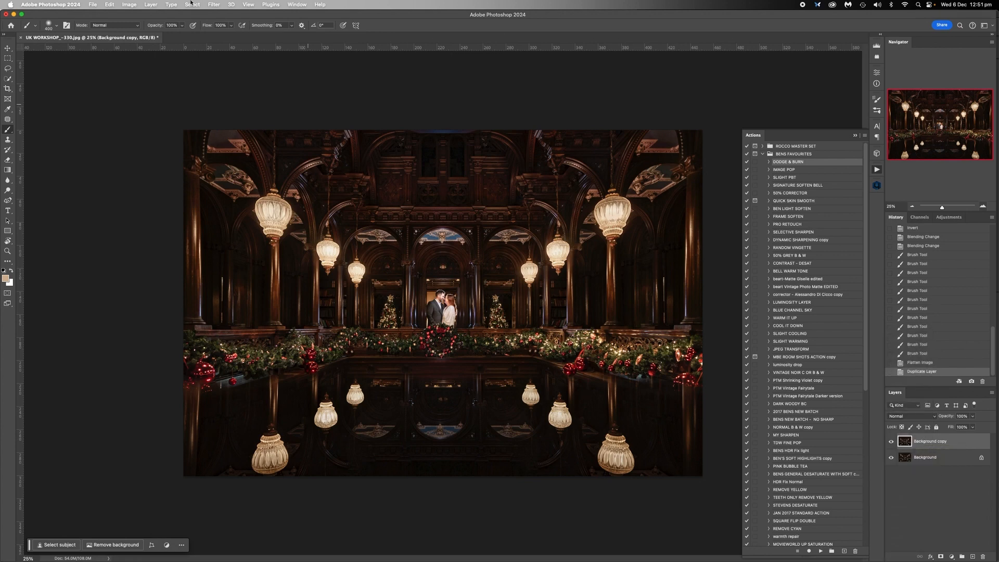
left_click(126, 7)
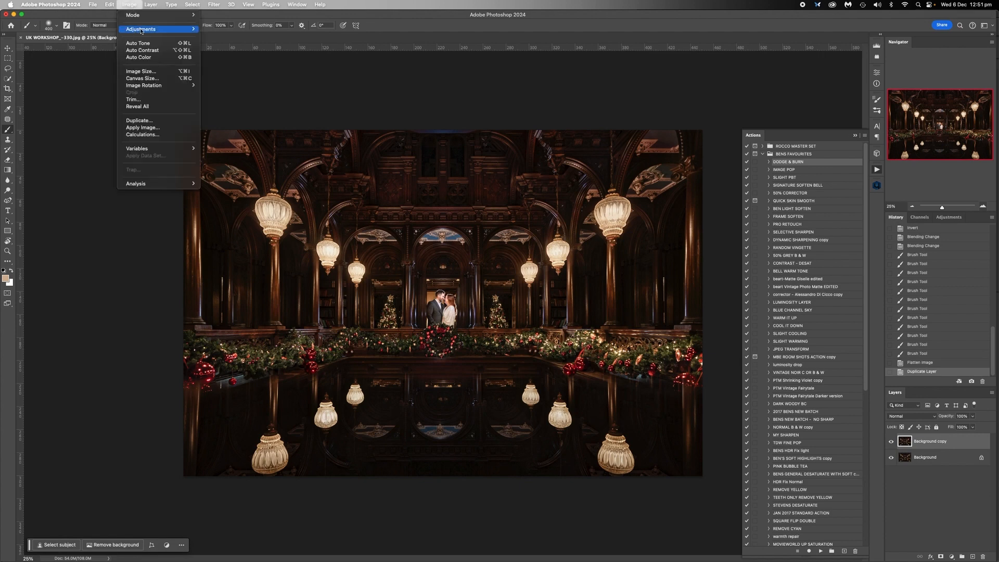
mouse_move(157, 27)
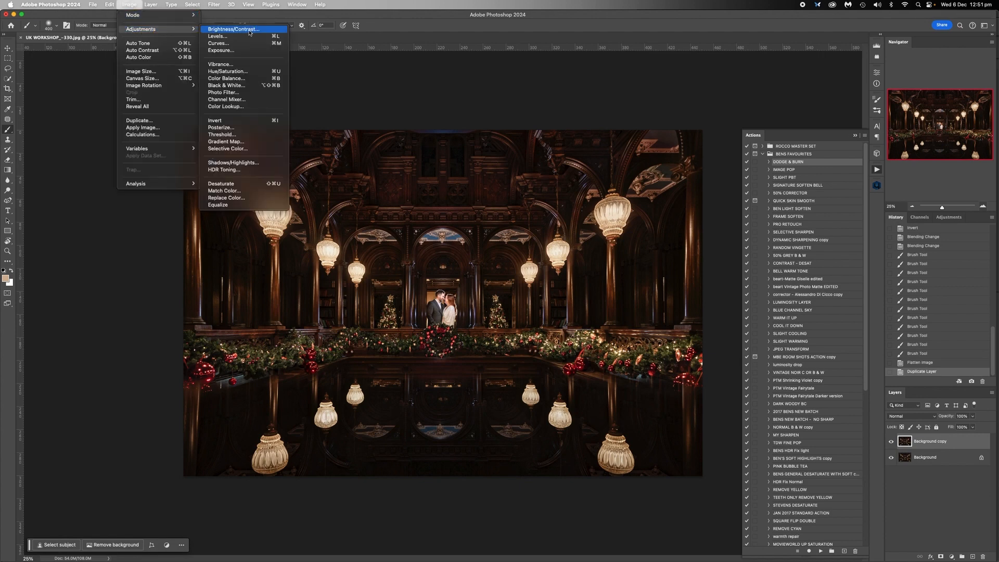
left_click(250, 30)
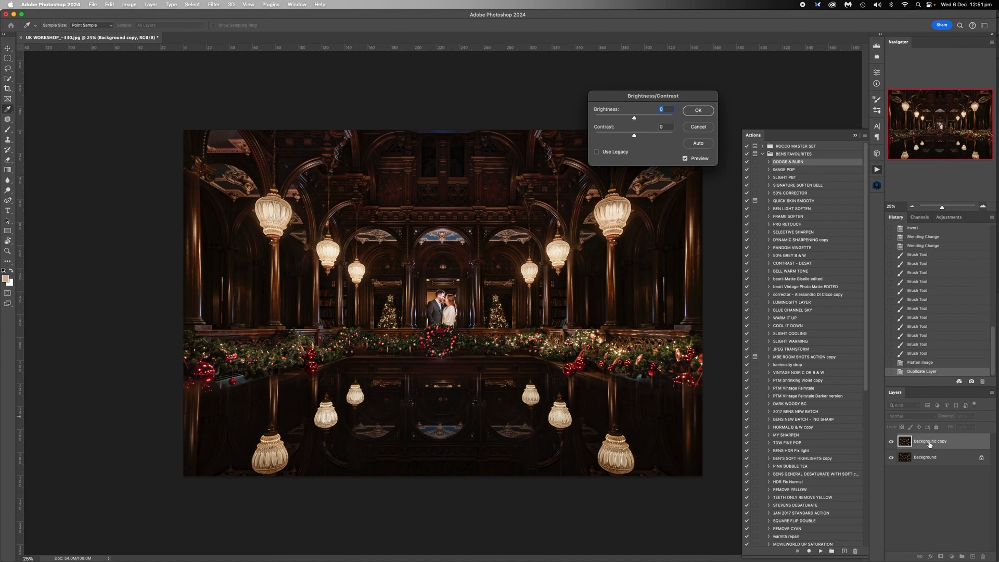
left_click_drag(634, 135, 569, 129)
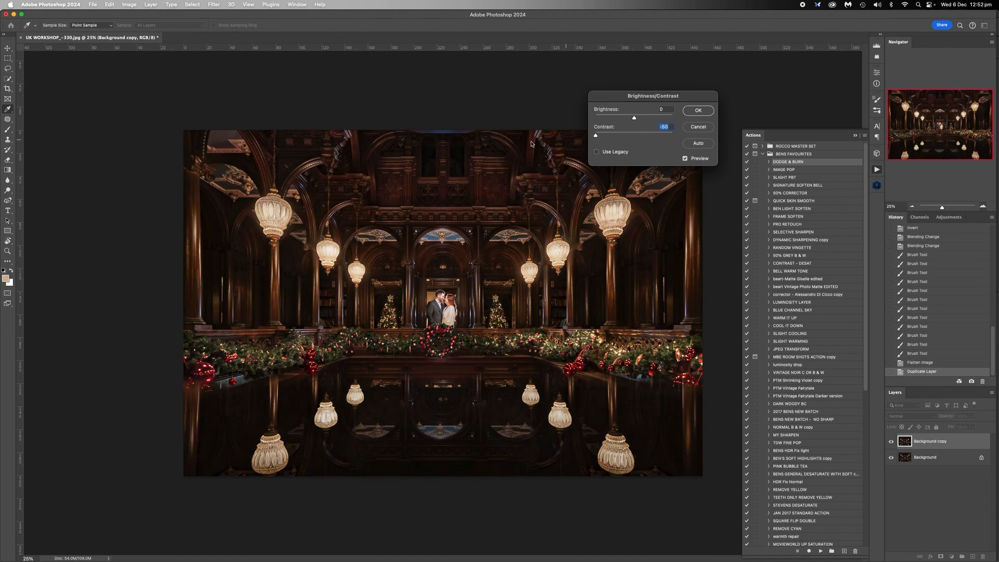
left_click_drag(596, 135, 726, 146)
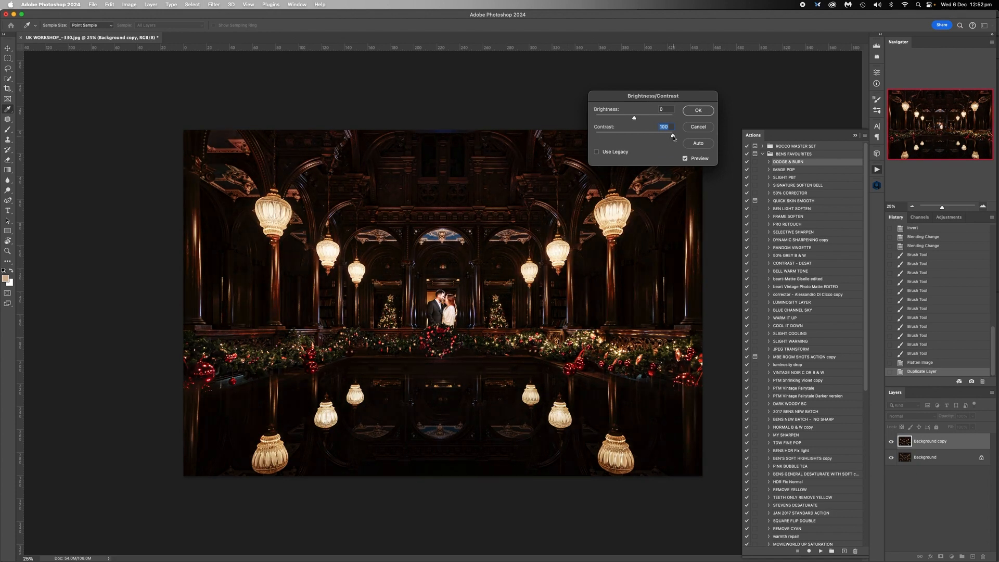
left_click_drag(673, 138, 573, 144)
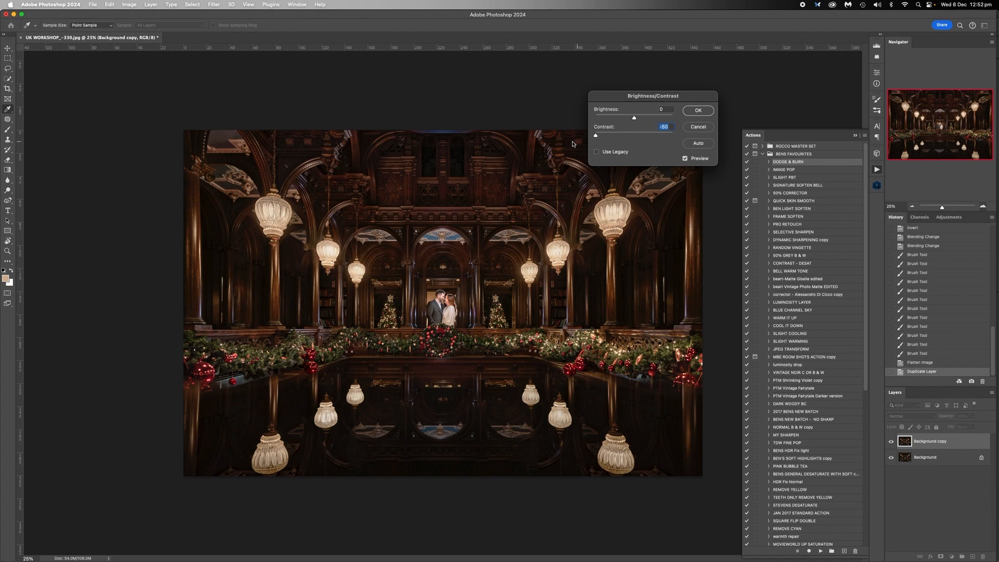
left_click_drag(596, 136, 601, 138)
left_click(698, 111)
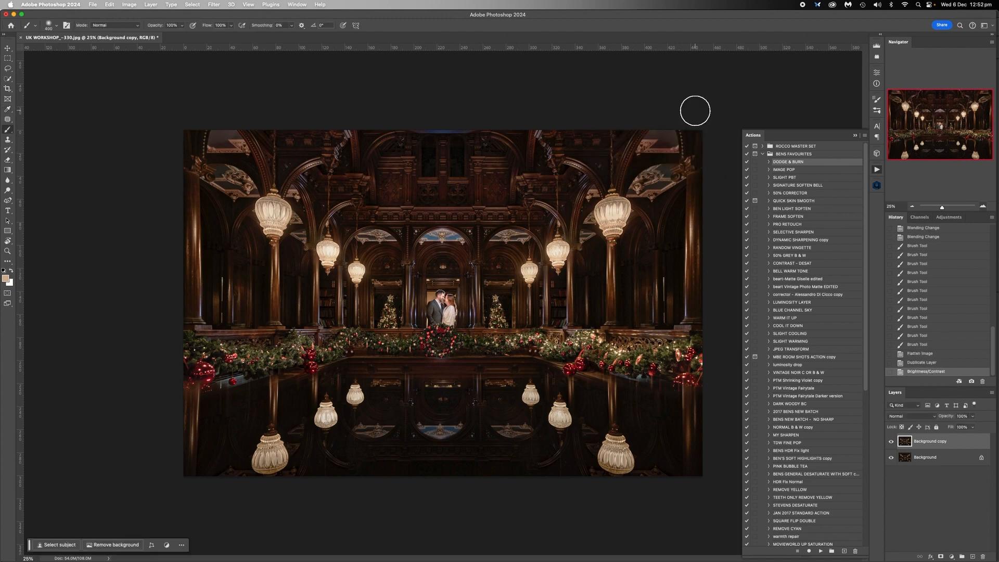
Add a white layer mask to the Background copy layer, and apply Levels to its image with midtones 0.92 and output white 230.
left_click(941, 556)
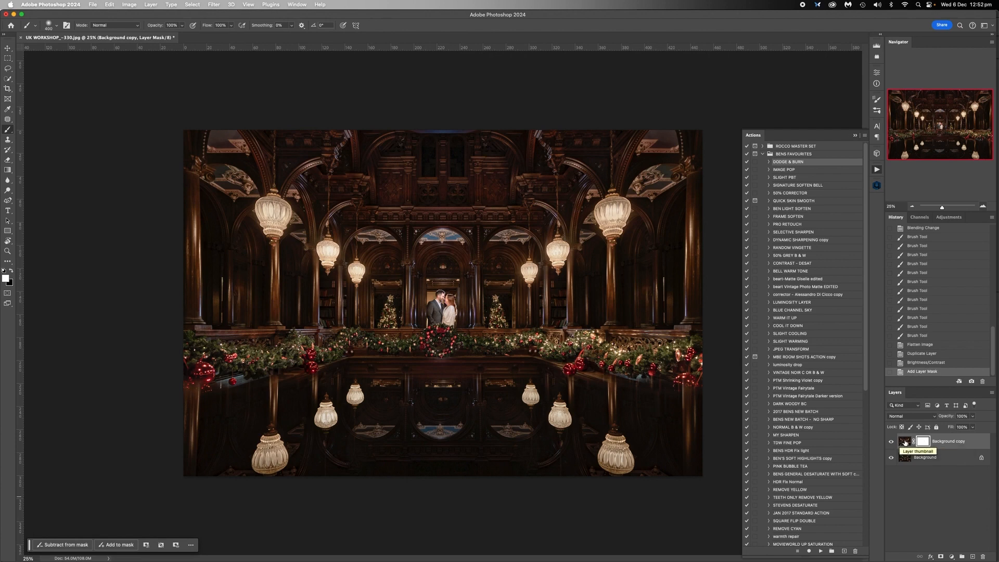
left_click(906, 443)
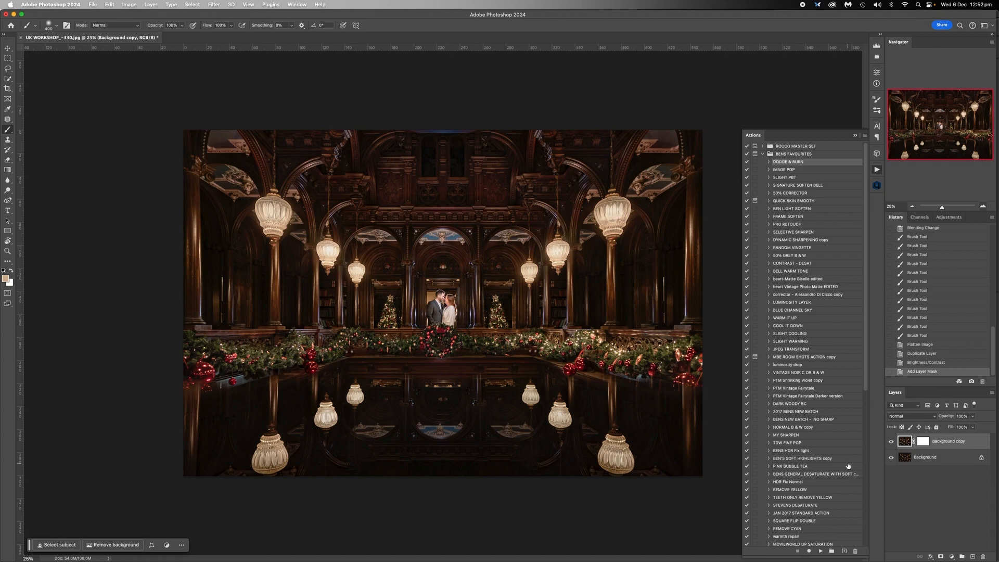
key("super+l")
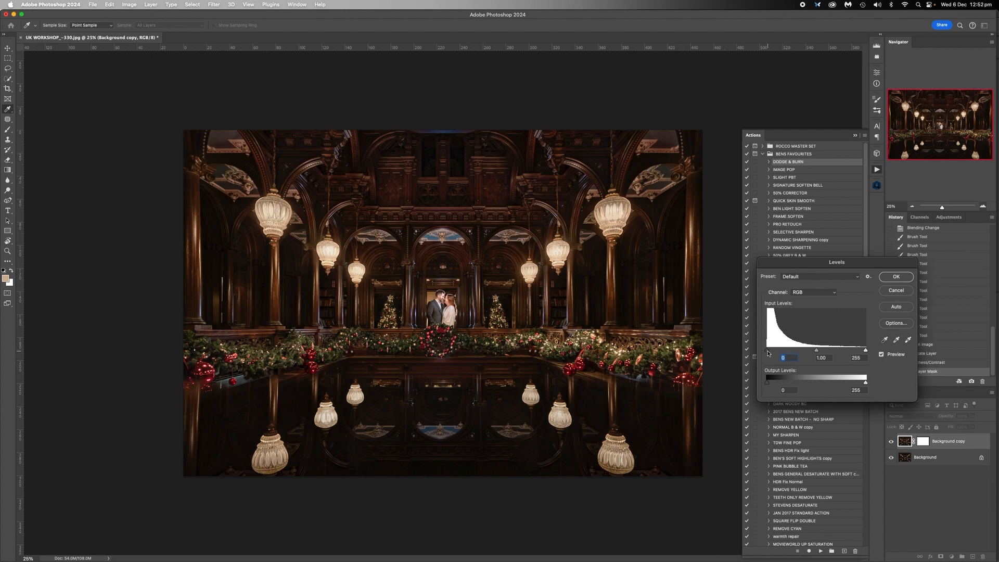
left_click_drag(769, 354, 748, 353)
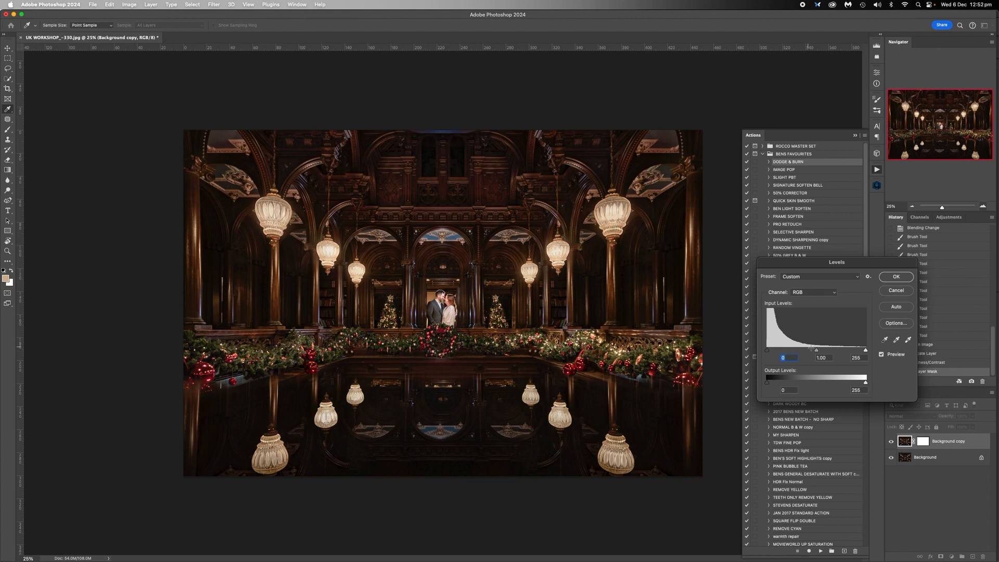
left_click_drag(817, 352, 820, 352)
key("Tab")
mouse_move(865, 383)
left_mouse_down()
mouse_move(845, 384)
mouse_move(865, 384)
mouse_move(857, 384)
left_mouse_up()
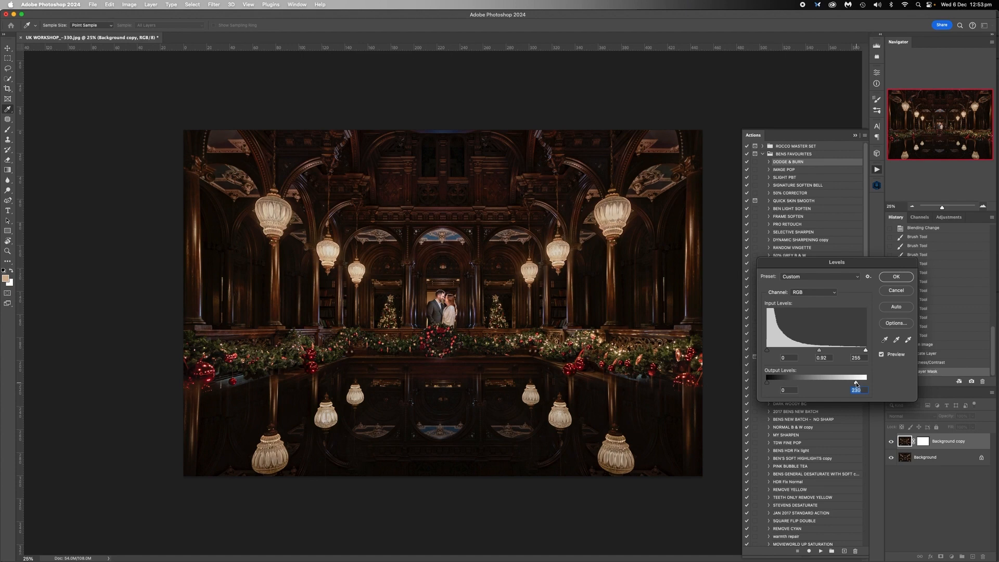
left_click(896, 277)
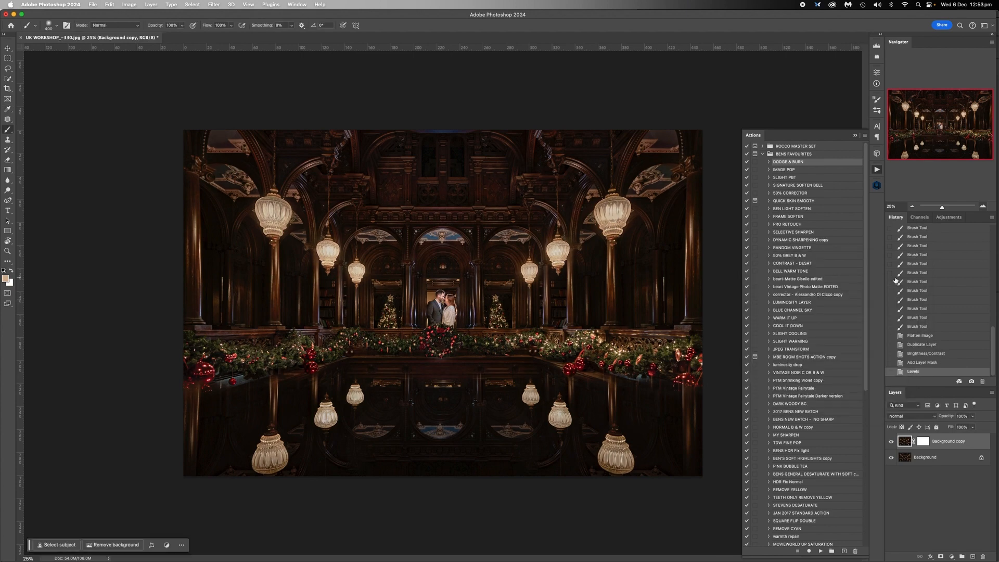
Compare the photo with and without the Background copy layer.
left_click(891, 442)
left_click(892, 442)
left_click(892, 442)
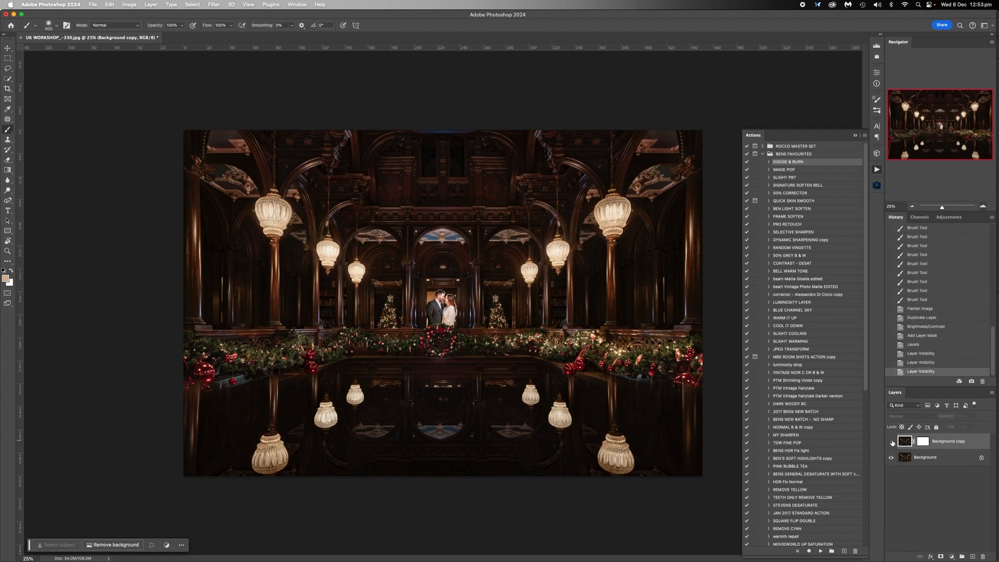
left_click(891, 442)
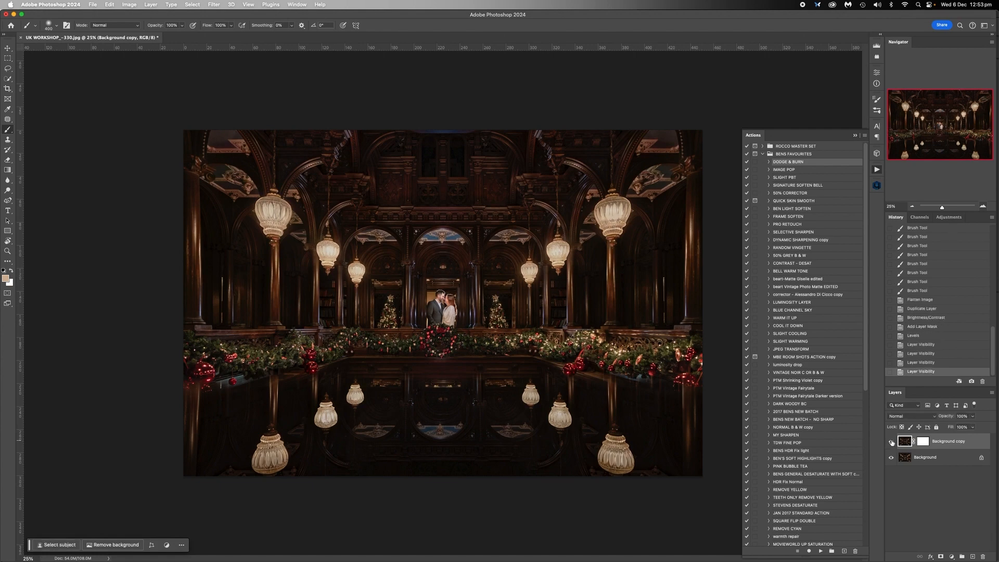
left_click(891, 441)
left_click(892, 442)
Apply Brightness/Contrast to the Background copy image with the contrast lowered to about -22.
left_click(128, 5)
mouse_move(141, 29)
left_click(243, 28)
left_click_drag(634, 136, 619, 139)
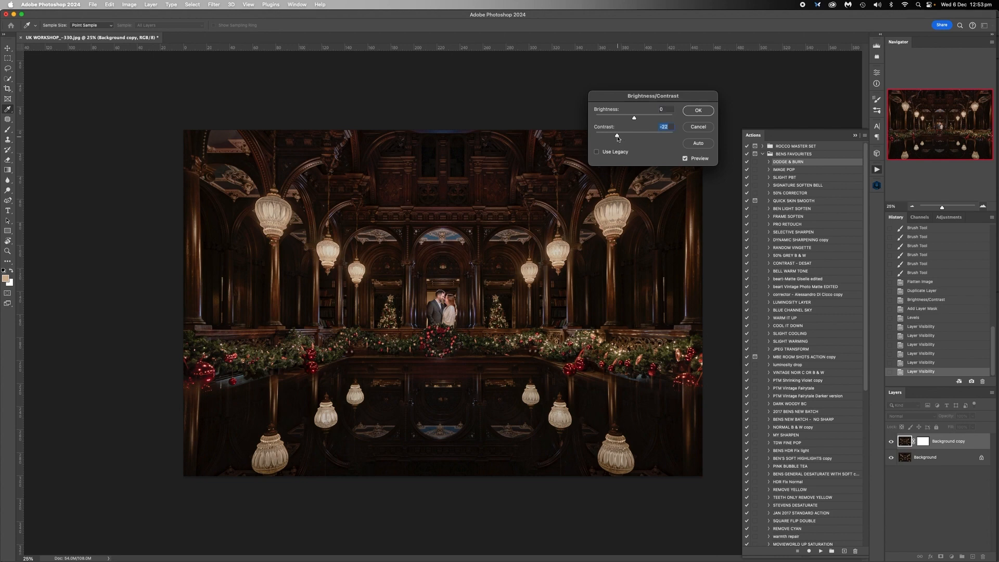
left_click(699, 110)
Paint black on the Background copy mask over the couple with a small brush at 100% opacity.
key("b")
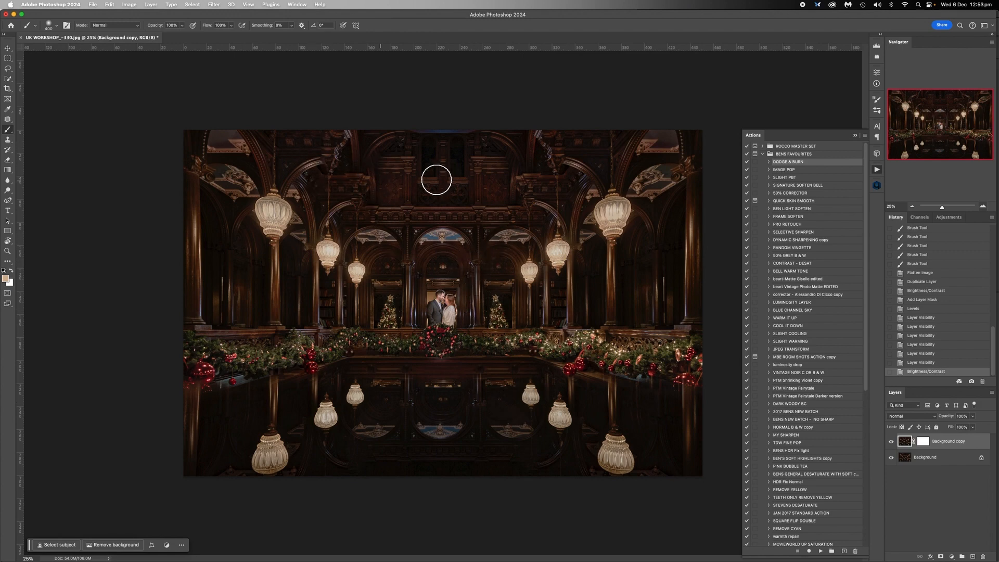
left_click(924, 442)
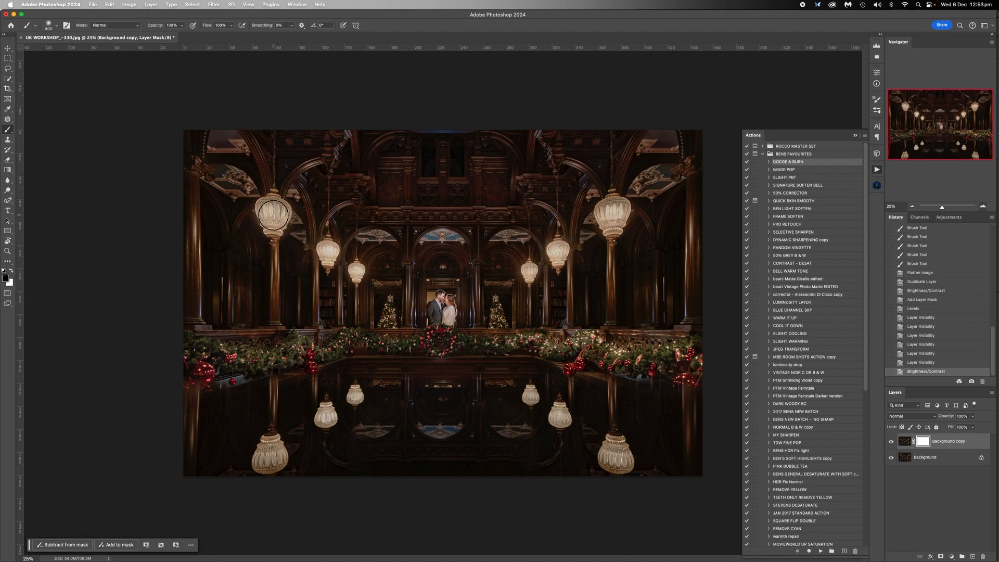
left_click(182, 26)
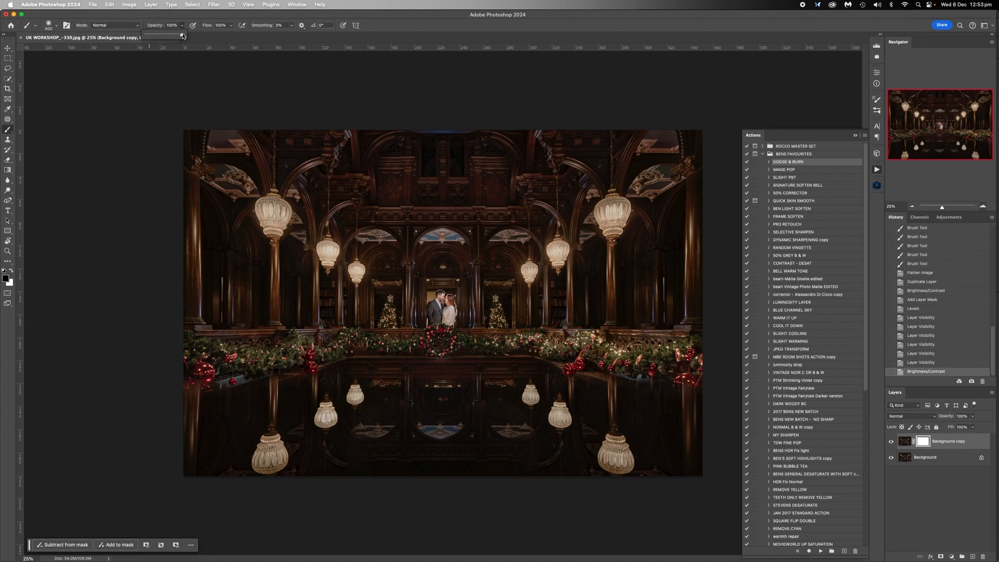
left_click(984, 207)
left_click(983, 207)
left_click(983, 207)
key("bracketleft")
key("bracketleft")
key("bracketleft")
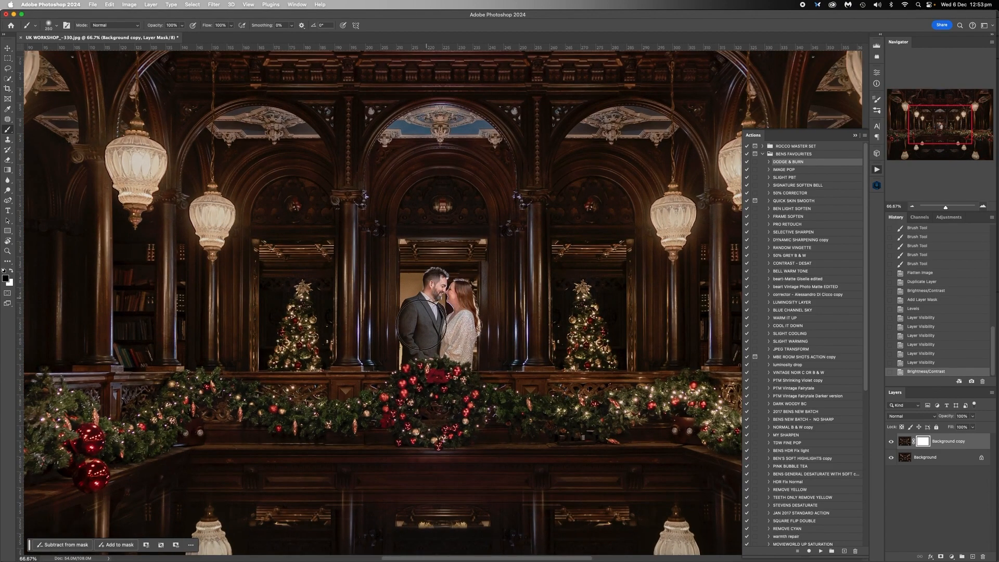
key("bracketleft")
key("bracketleft")
key("bracketleft")
key("bracketleft")
key("bracketleft")
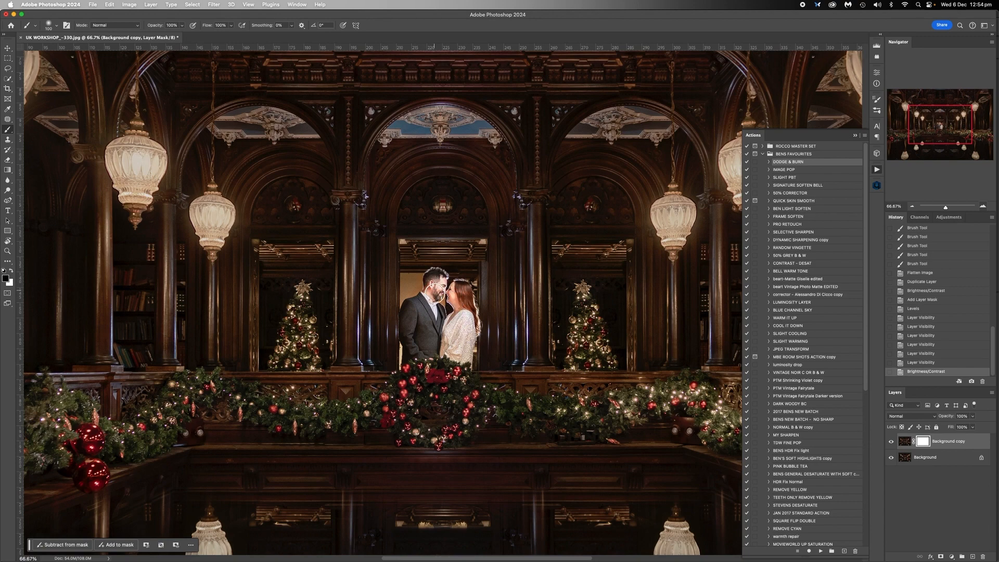
left_click(432, 314)
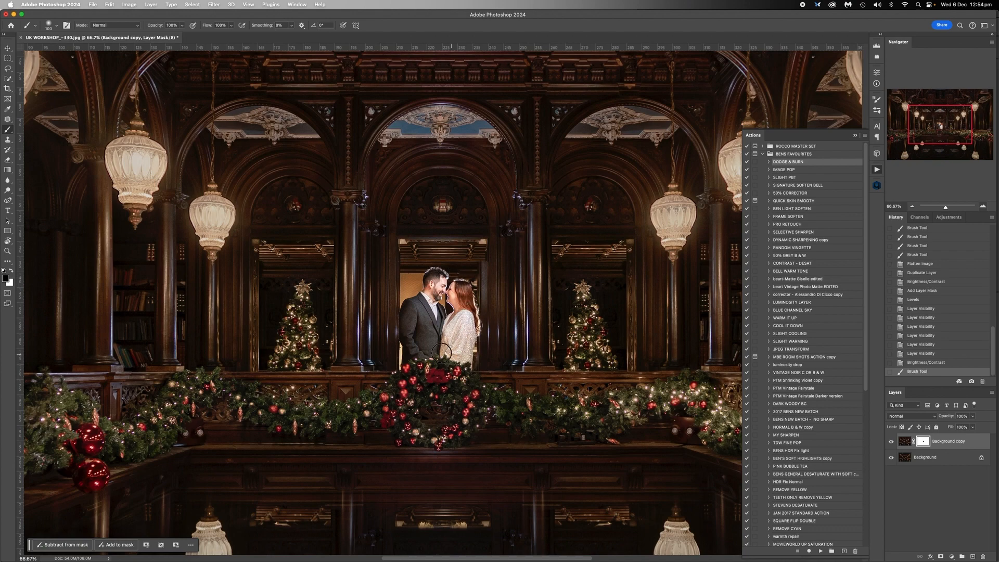
left_click(446, 292)
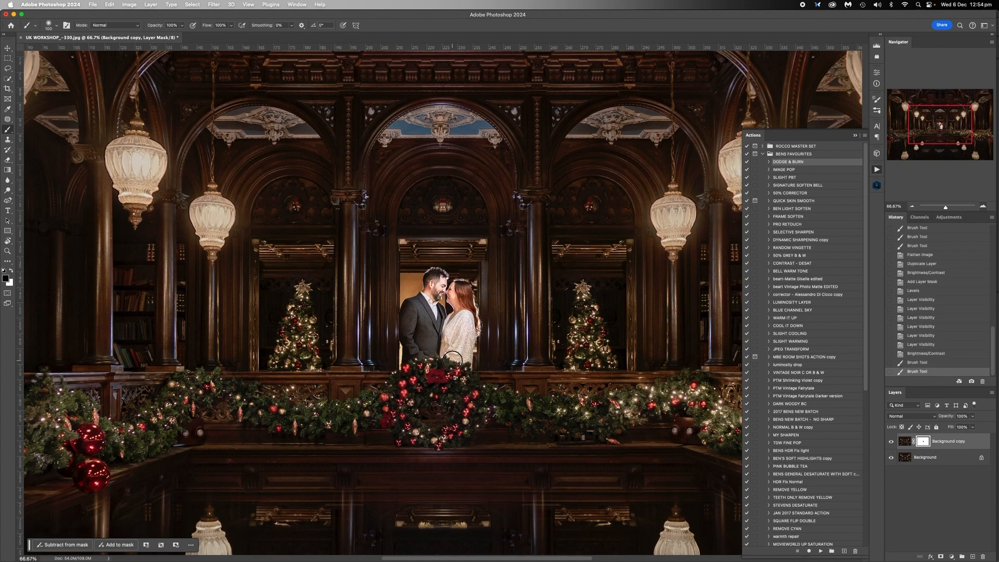
Paint black on the layer mask along the left side of the garland, fitting the brush size to it.
left_click(913, 206)
left_click(912, 207)
left_click(913, 207)
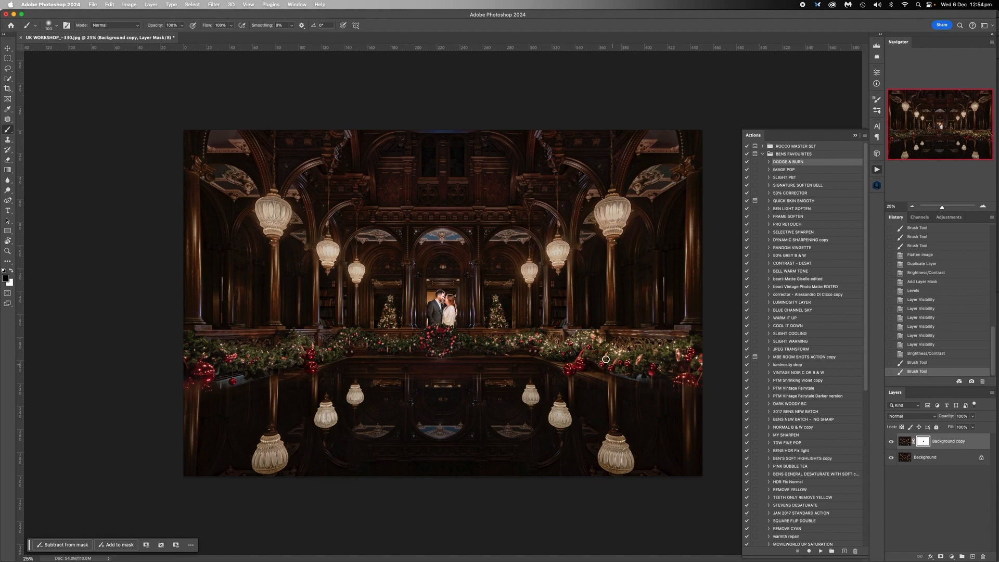
key("bracketright")
key("bracketright")
key("bracketright")
key("bracketright")
key("bracketright")
key("bracketright")
left_click(297, 348)
key("bracketleft")
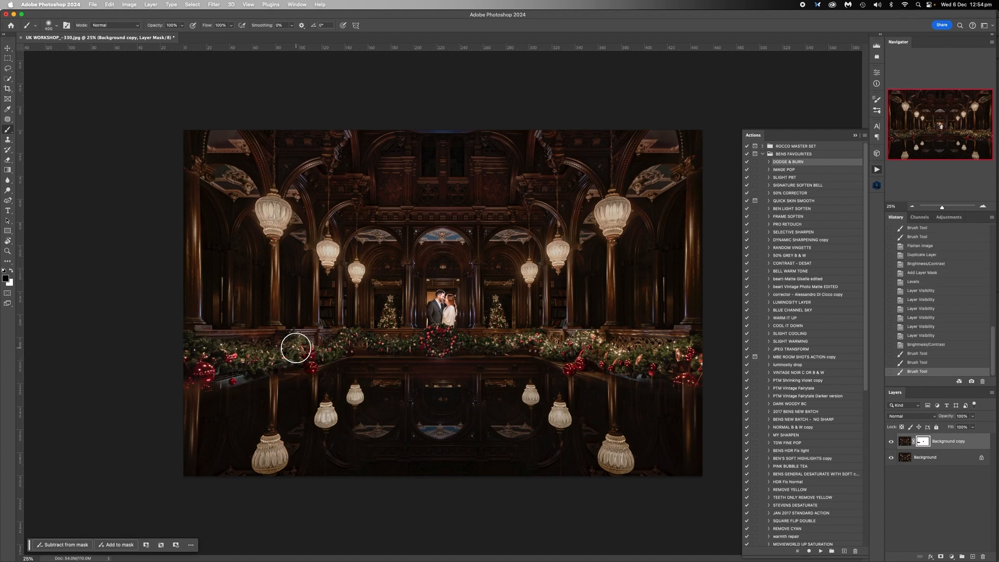
left_click_drag(197, 359, 296, 348)
key("bracketleft")
key("bracketleft")
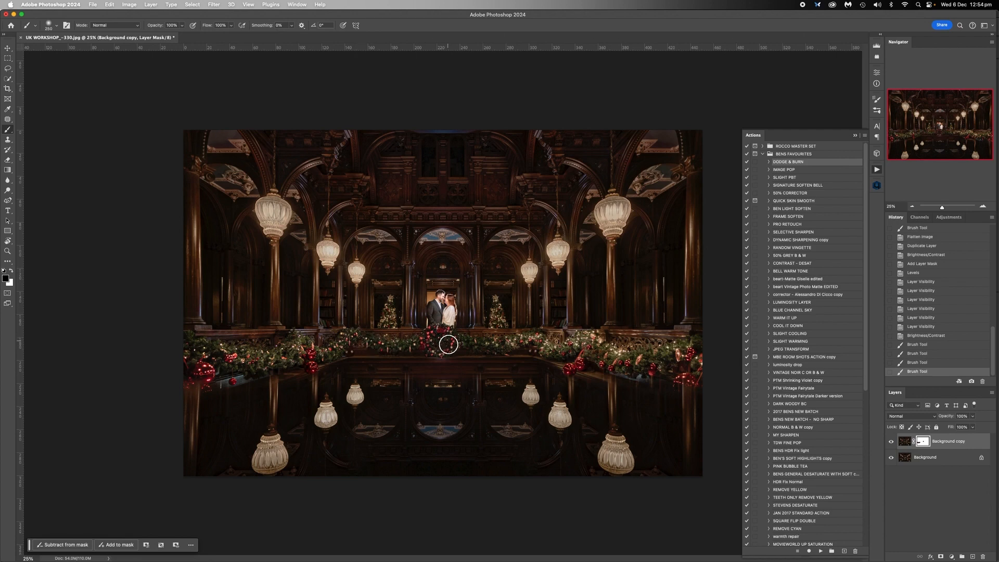
mouse_move(347, 339)
left_mouse_down()
mouse_move(321, 357)
mouse_move(295, 346)
mouse_move(196, 353)
left_mouse_up()
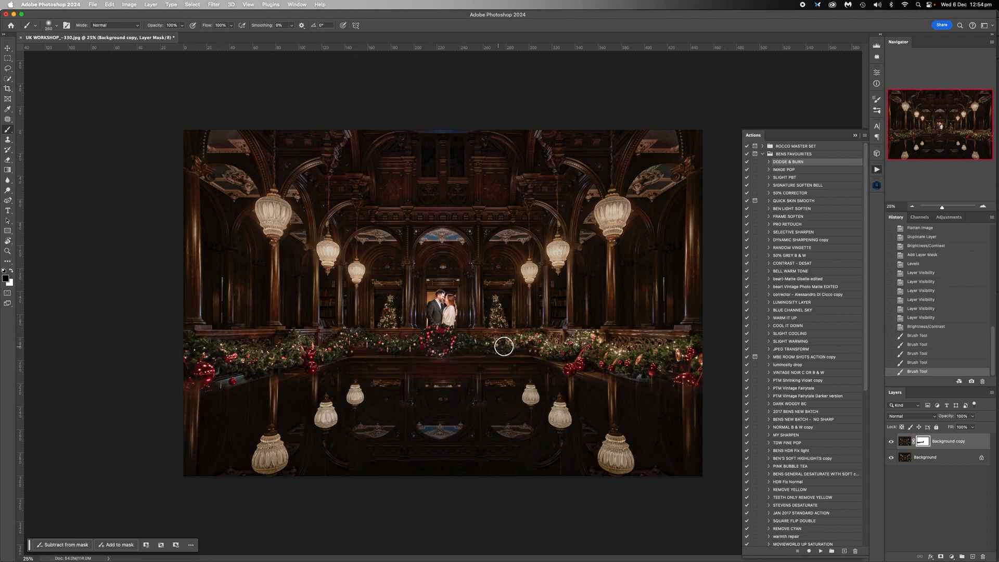
Paint black on the layer mask over the right side and centre of the garland, including the wreath.
mouse_move(588, 337)
left_mouse_down()
mouse_move(573, 346)
mouse_move(593, 345)
left_mouse_up()
key("]")
key("]")
key("]")
key("]")
key("]")
mouse_move(688, 353)
left_mouse_down()
mouse_move(575, 358)
mouse_move(687, 356)
mouse_move(541, 345)
left_mouse_up()
key("bracketleft")
key("bracketleft")
left_click_drag(440, 341, 338, 346)
Paint black on the layer mask over both Christmas trees with a smaller brush.
key("bracketleft")
mouse_move(383, 314)
left_mouse_down()
mouse_move(390, 298)
mouse_move(393, 315)
left_mouse_up()
key("bracketleft")
mouse_move(510, 306)
left_mouse_down()
mouse_move(495, 311)
mouse_move(502, 324)
mouse_move(497, 296)
mouse_move(503, 307)
left_mouse_up()
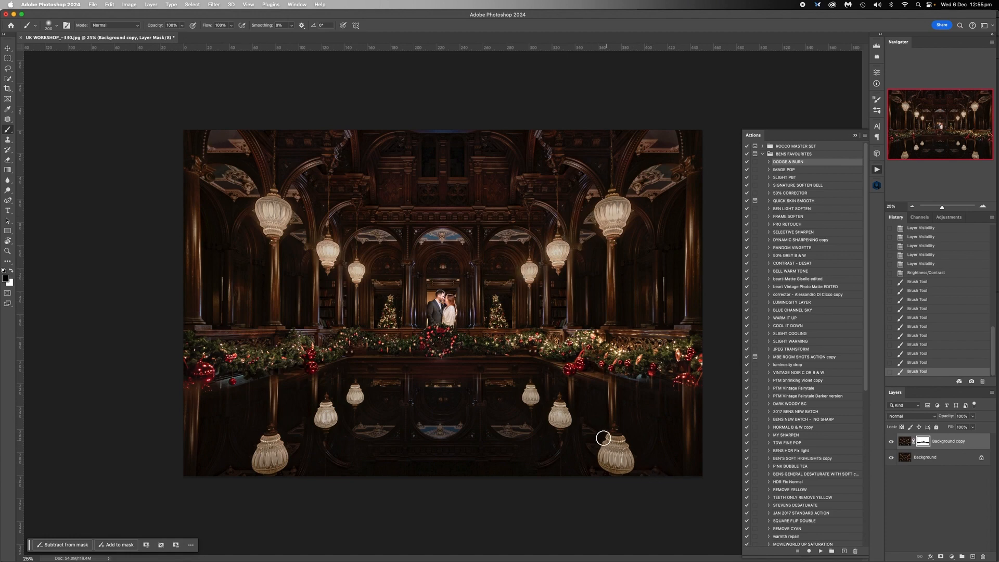
Set the brush opacity to 50% and mask out the glow around both large lanterns with a much larger brush.
left_click(182, 26)
left_click(271, 201)
key("bracketright")
key("bracketright")
key("bracketright")
key("bracketright")
key("bracketright")
key("bracketright")
key("bracketright")
key("bracketright")
key("bracketright")
key("bracketright")
key("bracketright")
key("bracketright")
left_click(273, 217)
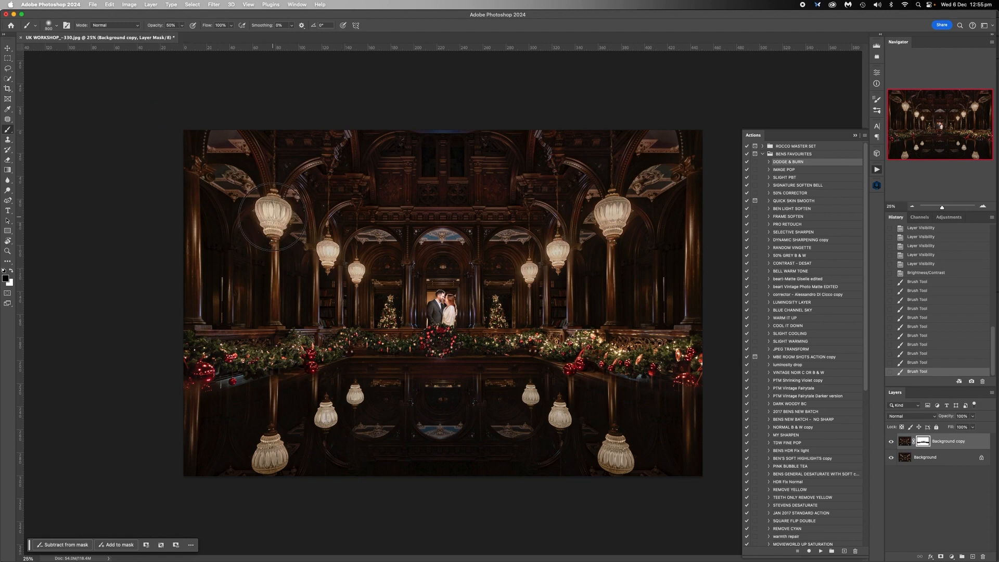
left_click(613, 216)
Mask out the two mid-sized and two small lanterns at 50% opacity with a smaller brush.
key("bracketleft")
key("bracketleft")
key("bracketleft")
key("bracketleft")
left_click(328, 252)
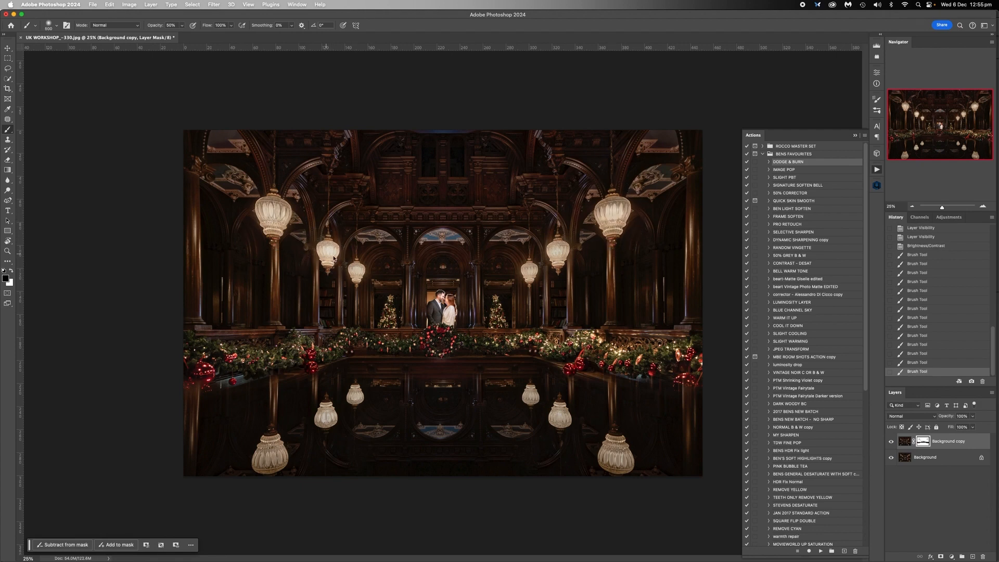
left_click(360, 272)
left_click(530, 270)
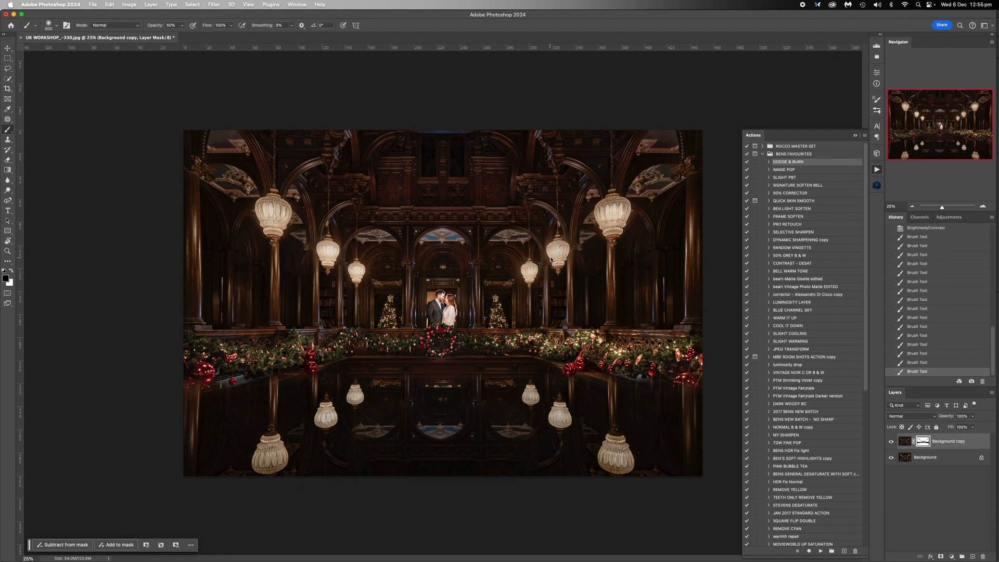
left_click(559, 251)
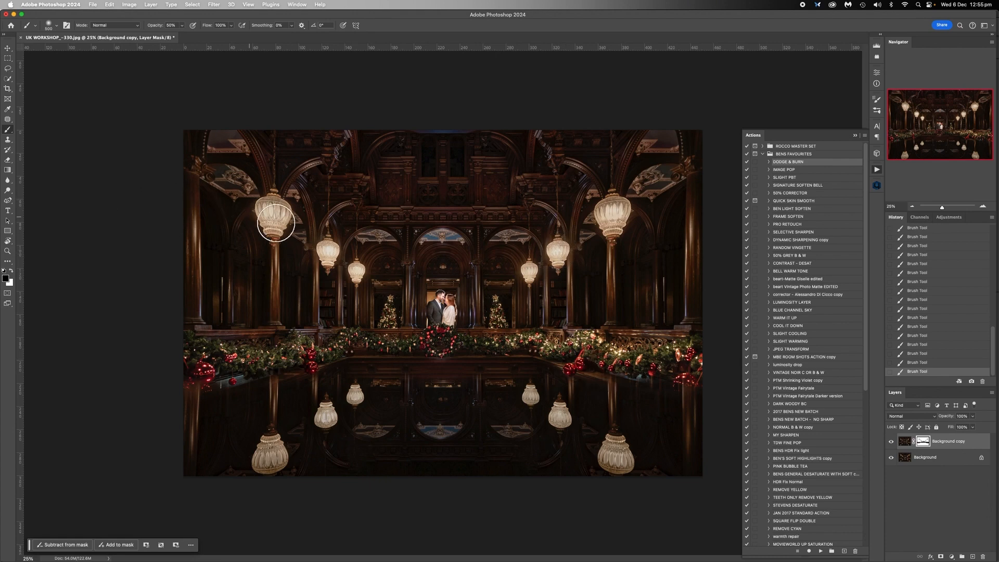
Go over the mask again around the large and mid-sized lanterns with a broader brush at 50% opacity.
key("bracketright")
key("bracketright")
key("bracketright")
key("bracketleft")
key("bracketleft")
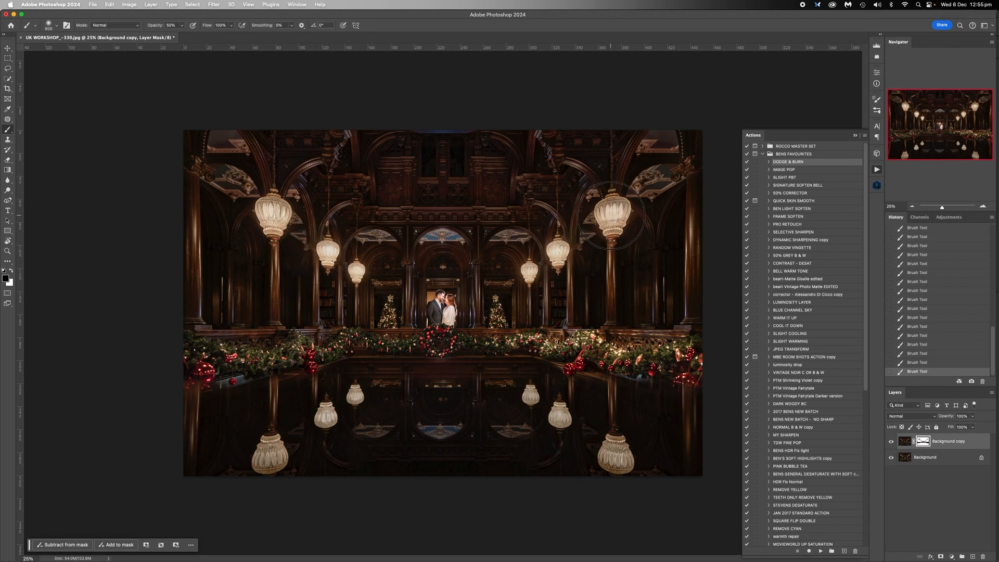
key("bracketright")
key("bracketright")
key("bracketright")
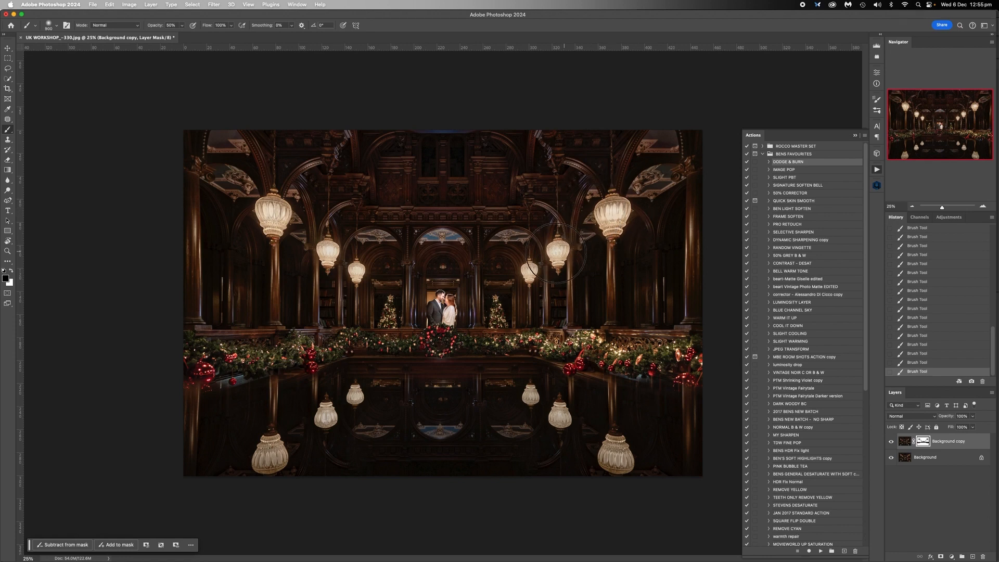
Mask out the lantern reflections in the tabletop at 50% opacity, fitting the brush size to each.
key("bracketleft")
key("bracketleft")
key("bracketleft")
key("bracketleft")
key("bracketleft")
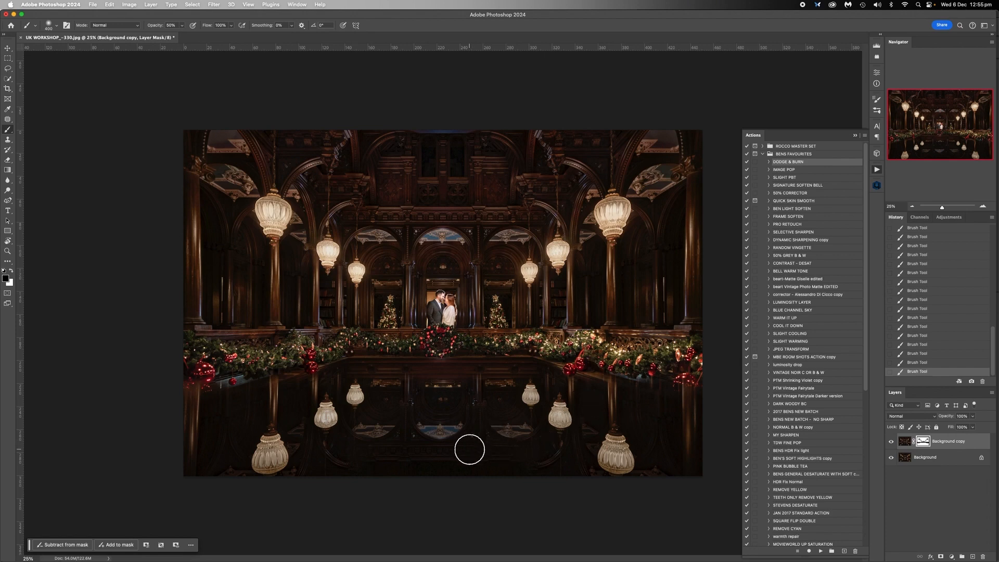
key("bracketright")
key("bracketright")
key("bracketright")
key("bracketright")
key("bracketright")
left_click(614, 460)
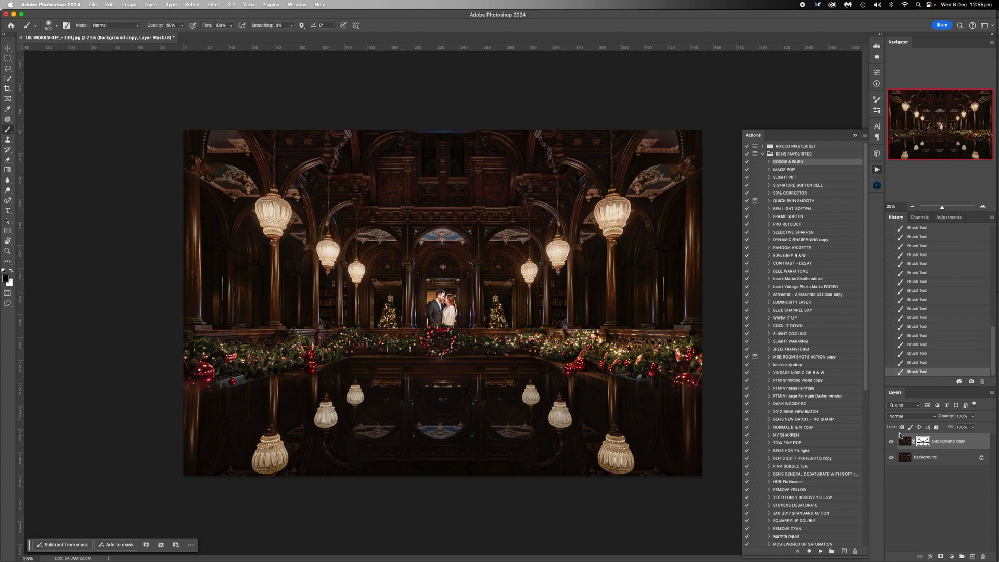
Flatten the masked low-contrast copy into the Background layer.
left_click(926, 457)
right_click(925, 457)
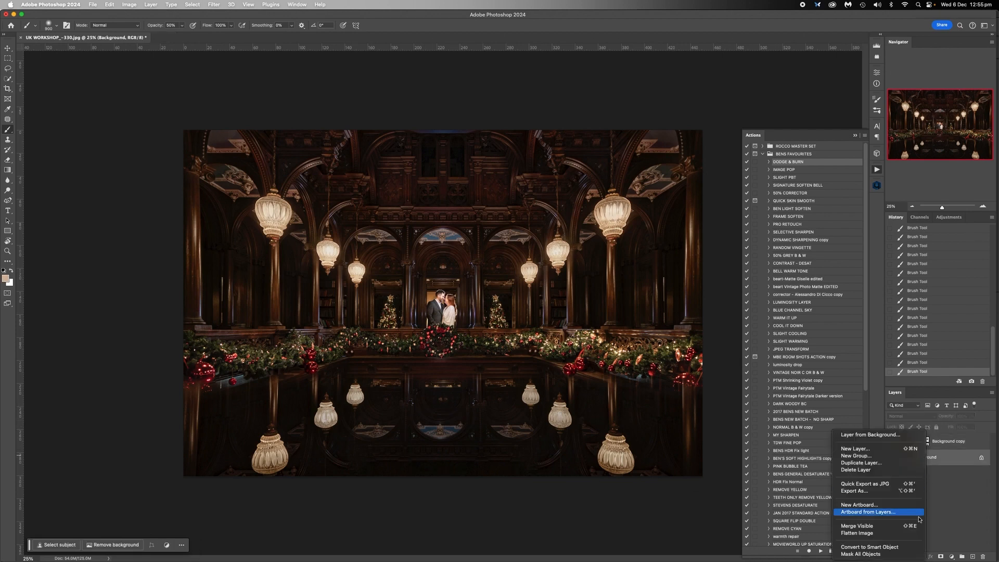
left_click(889, 535)
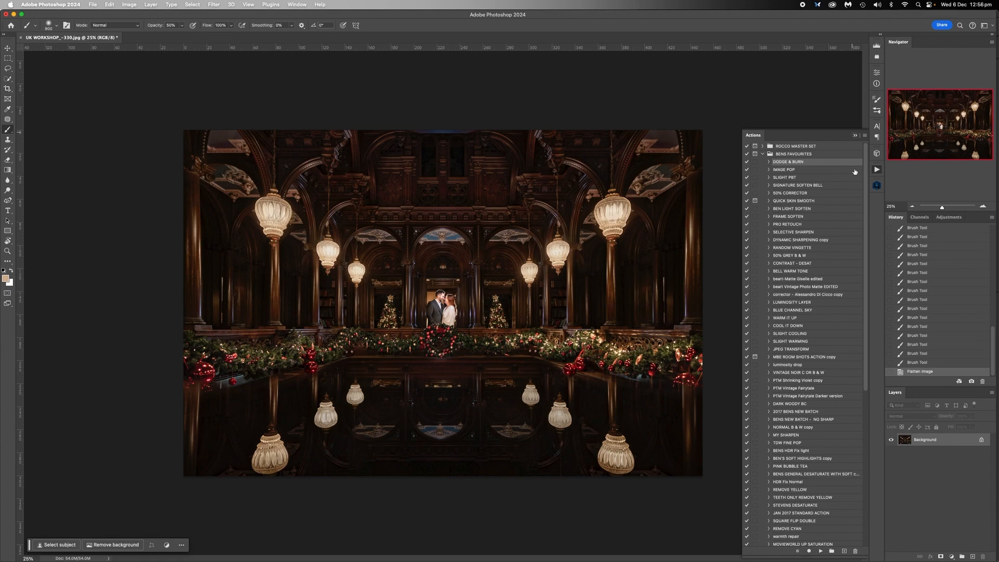
Run the SELECTIVE SHARPEN action on the photo and set the brush opacity to 49%.
left_click(790, 233)
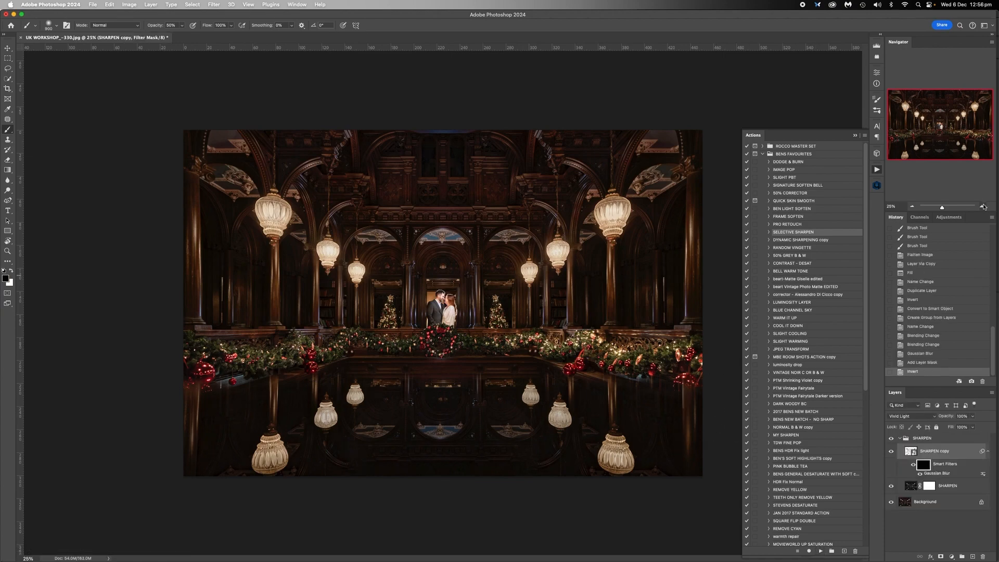
left_click_drag(942, 207, 952, 208)
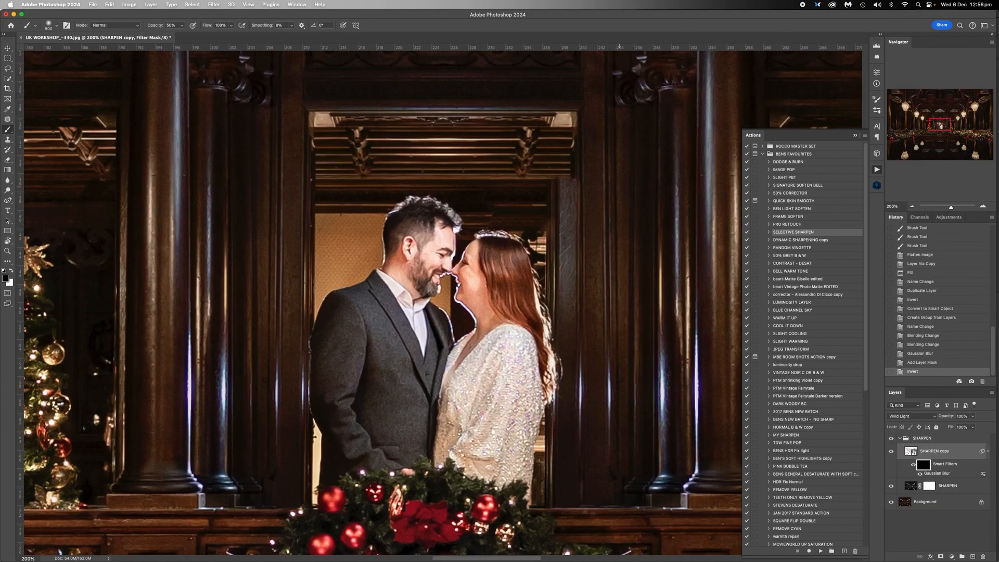
left_click(910, 207)
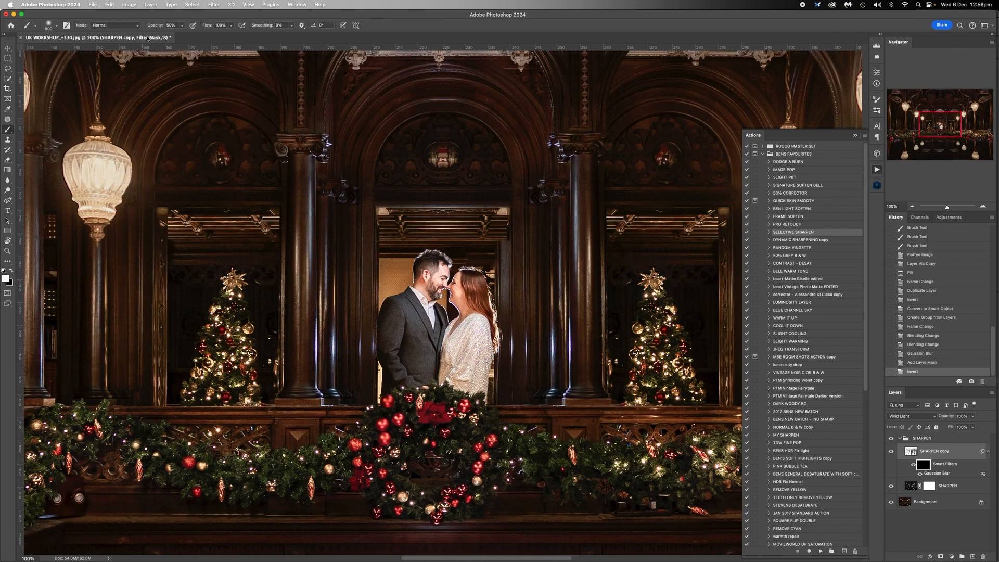
left_click(183, 26)
left_click(912, 207)
left_click(912, 207)
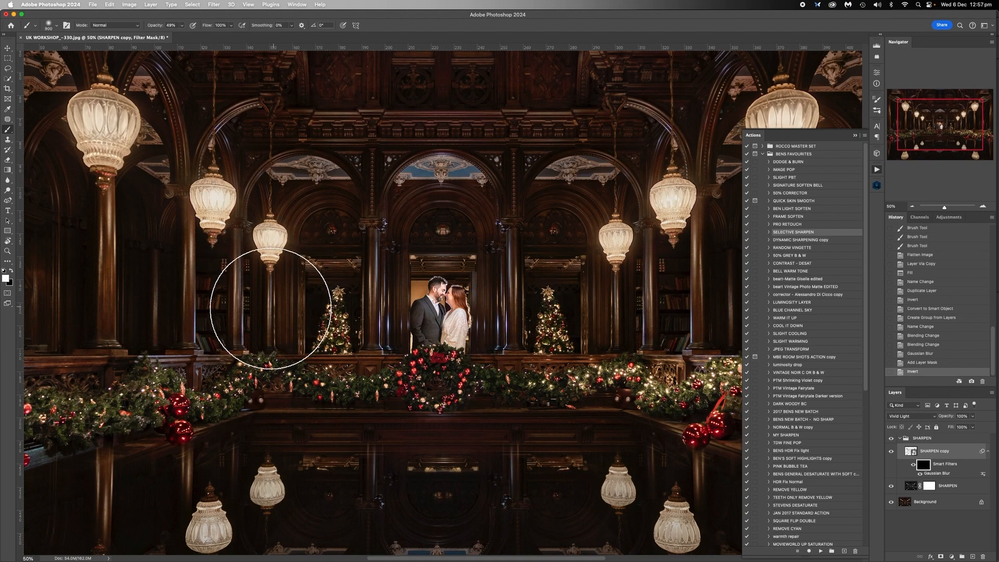
Paint sharpening into the garland left of and beside the central wreath at 49% brush opacity.
key("bracketleft")
key("bracketleft")
key("bracketleft")
key("bracketleft")
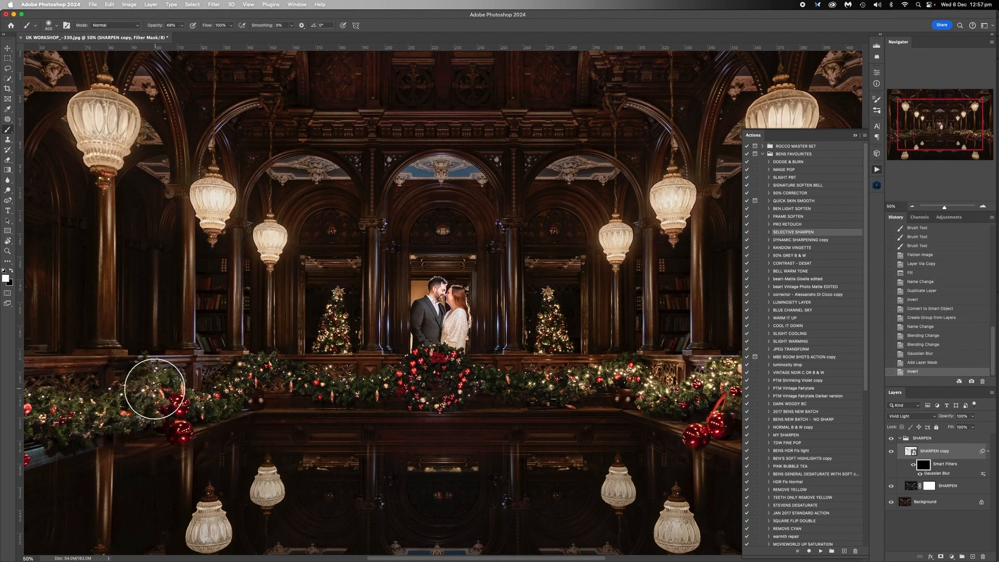
key("bracketright")
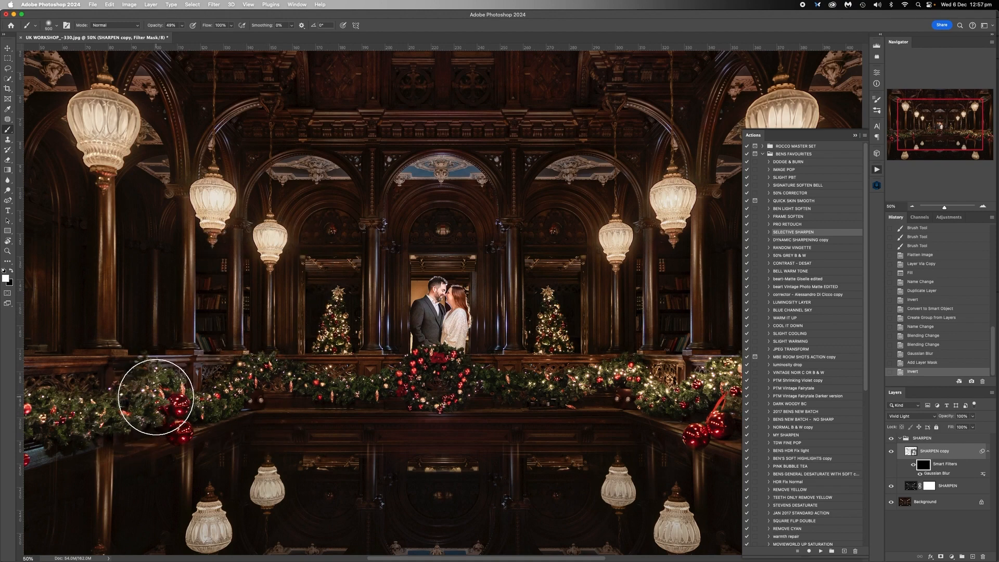
key("bracketleft")
key("bracketleft")
left_click_drag(156, 402, 210, 404)
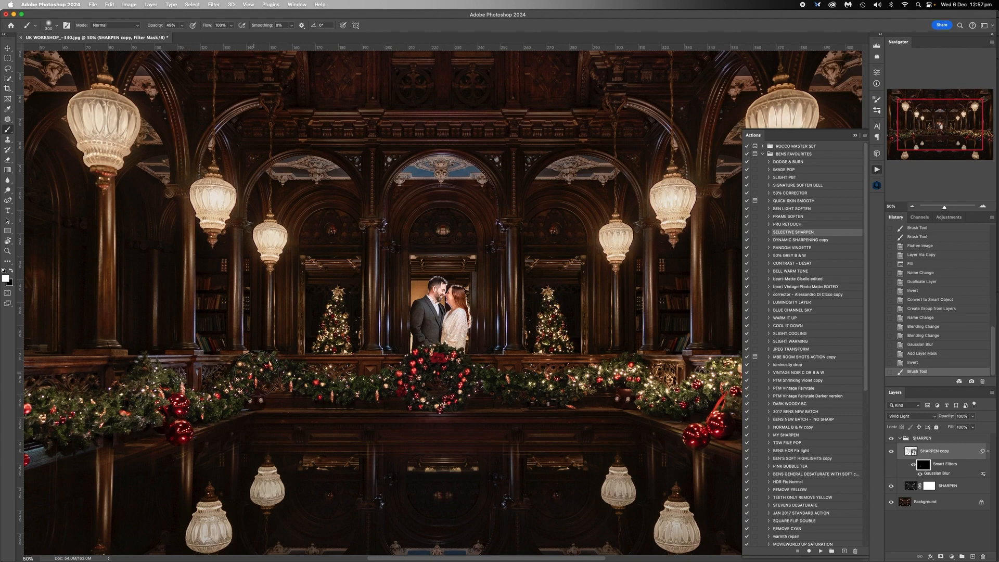
left_click_drag(381, 386, 384, 389)
key("bracketleft")
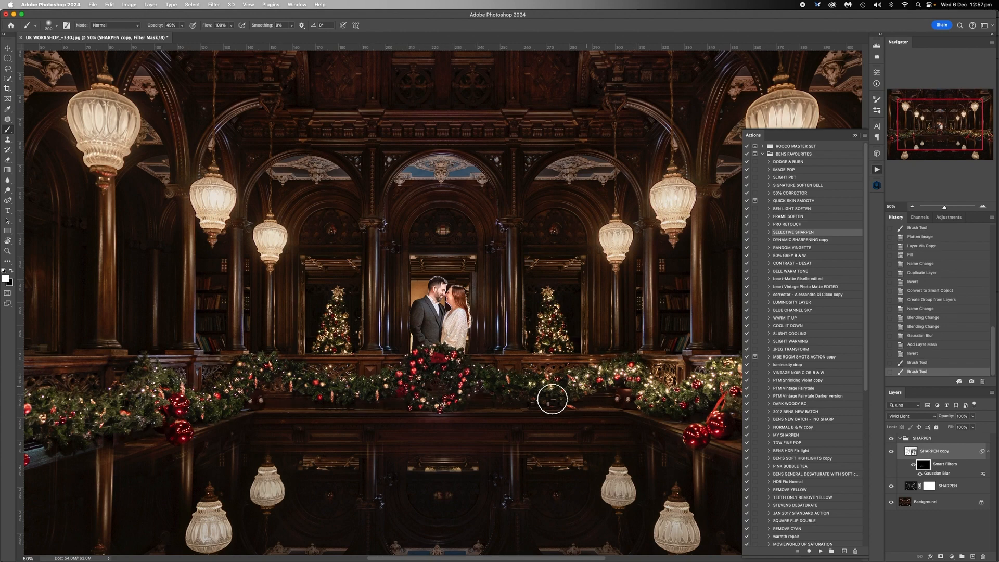
Extend the sharpening mask along the garland on the right side of the room, up to its far end.
left_click_drag(725, 380, 713, 384)
key("bracketright")
key("bracketright")
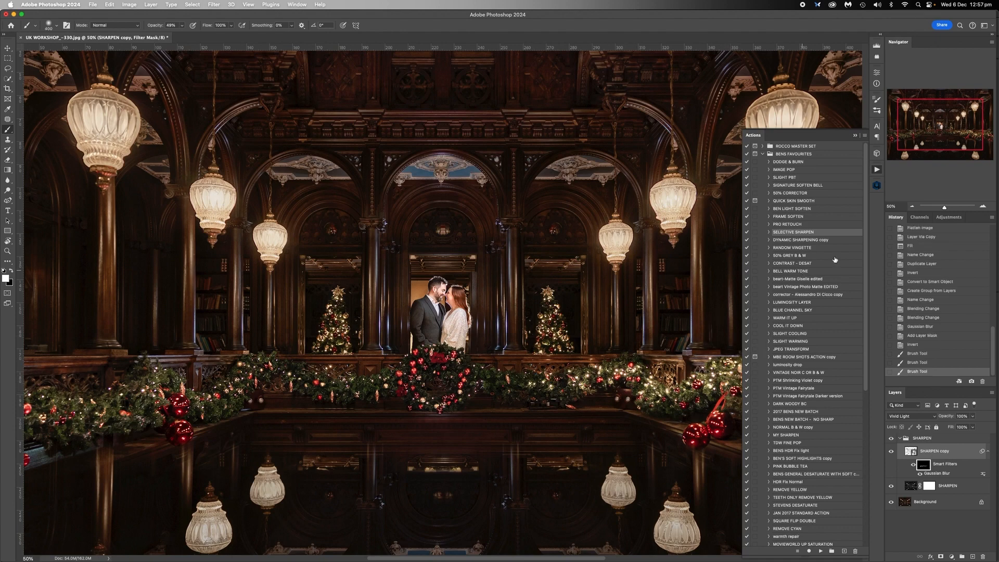
left_click(912, 207)
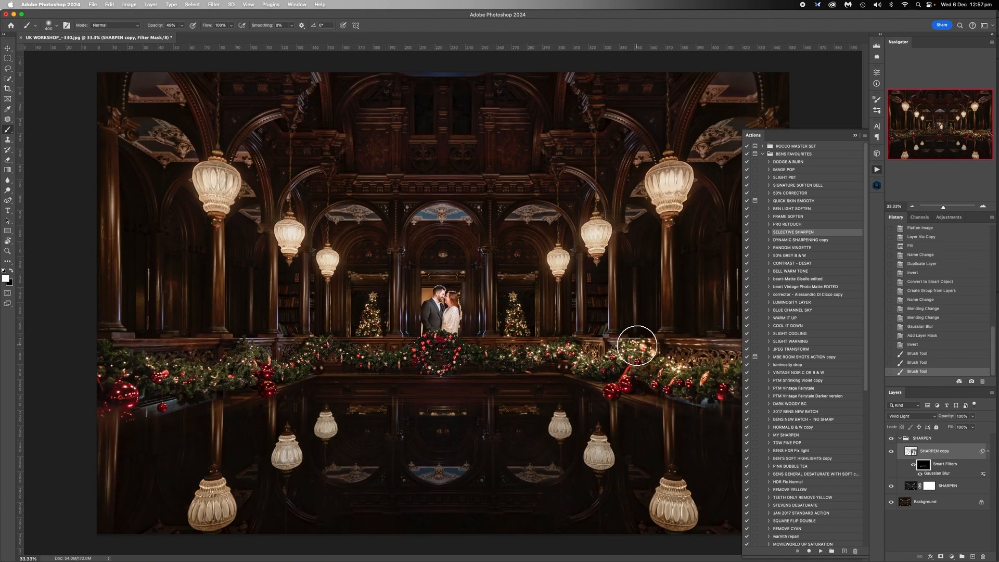
key("bracketright")
left_click_drag(638, 361, 698, 379)
Sharpen the large, mid-sized and small hanging lanterns on the right side of the room, fitting the brush size to each.
key("bracketright")
key("bracketright")
key("bracketright")
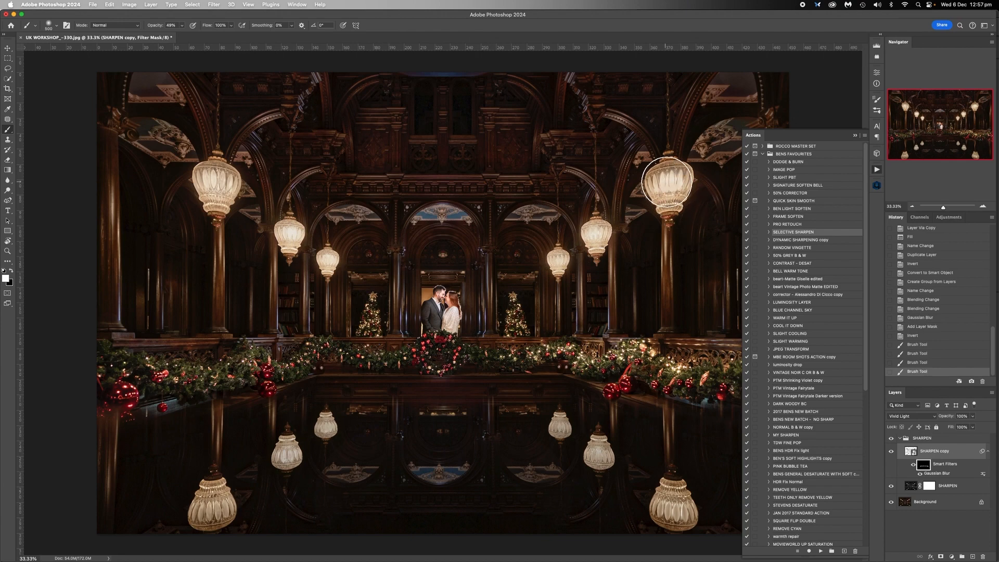
left_click(669, 186)
left_click(667, 185)
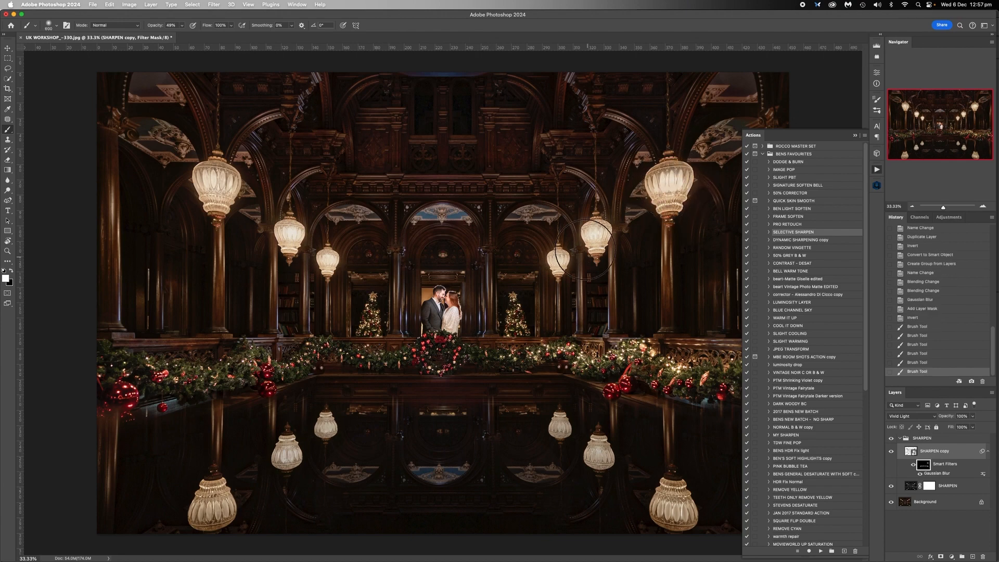
key("bracketleft")
key("bracketleft")
key("bracketleft")
left_click(595, 236)
left_click(555, 263)
left_click(558, 263)
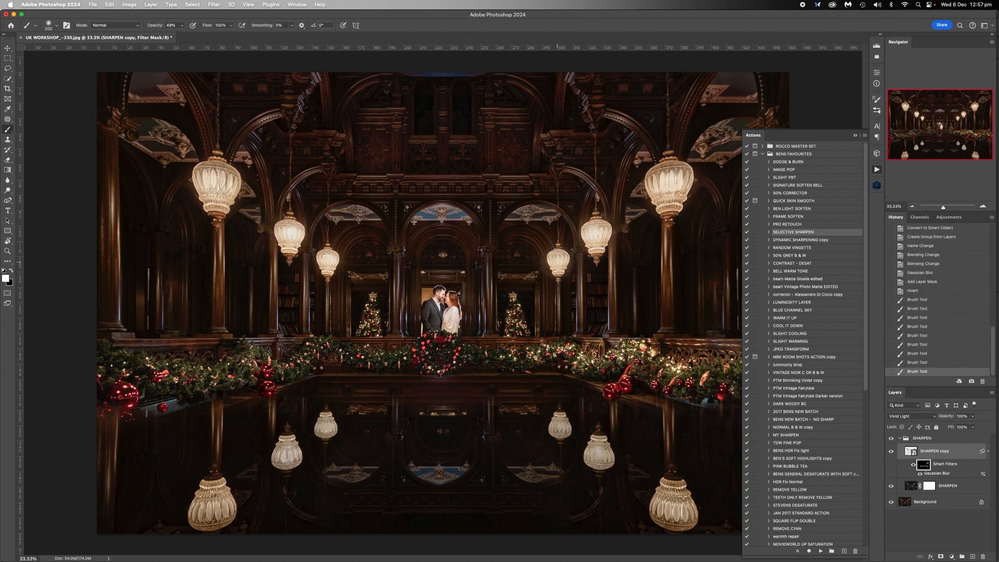
Sharpen the small, mid-sized and large hanging lanterns on the left side of the room, fitting the brush size to each.
left_click(331, 272)
left_click(328, 262)
left_click(289, 235)
key("bracketright")
key("bracketright")
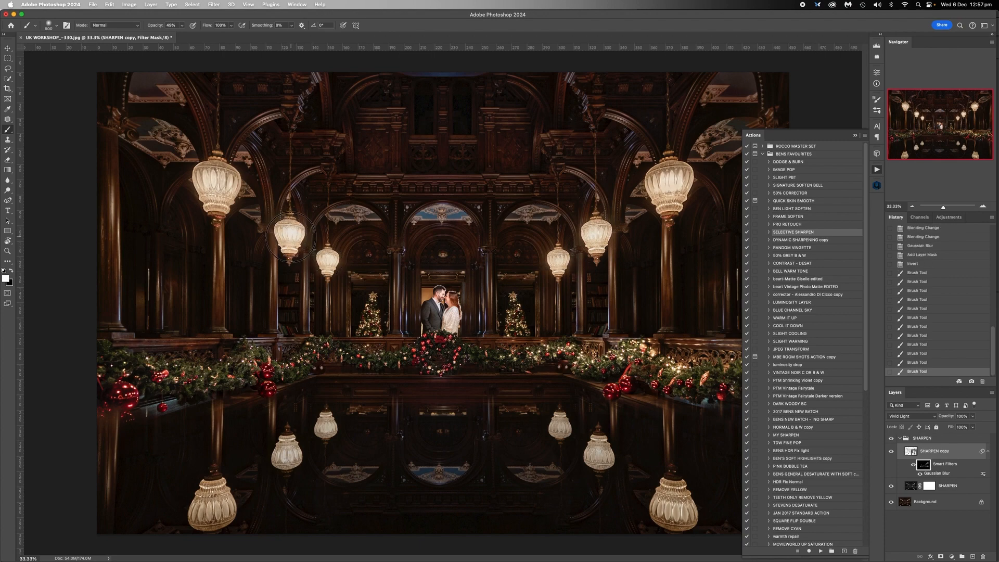
left_click(213, 184)
key("bracketright")
key("bracketright")
left_click(213, 187)
left_click(213, 186)
Bring the couple up at 200% and reduce the mask brush to a size that suits the figures.
left_click(984, 207)
left_click(984, 207)
left_click(984, 207)
left_click(984, 207)
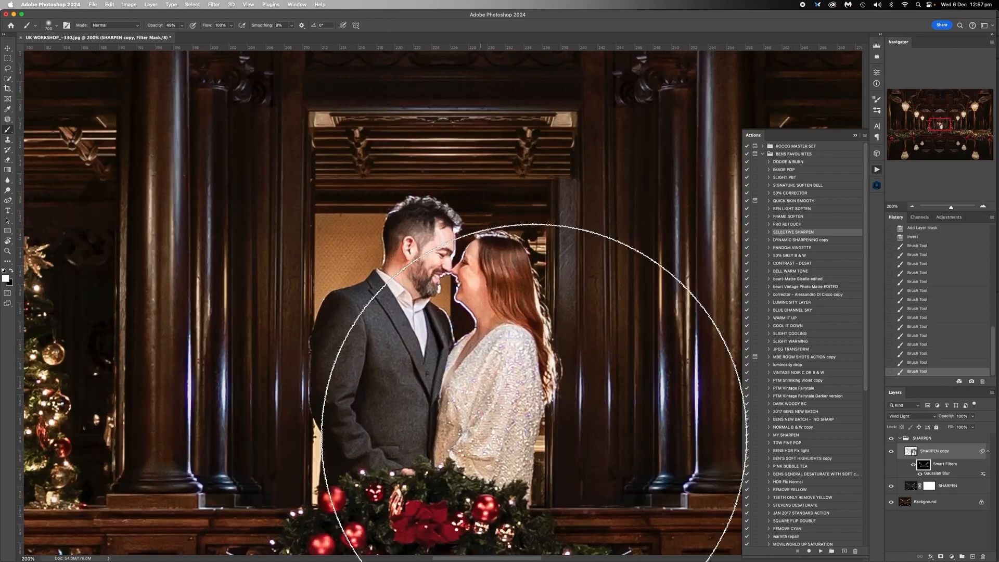
key("bracketleft")
key("bracketleft")
key("bracketleft")
key("bracketleft")
key("bracketleft")
key("bracketleft")
key("bracketleft")
key("bracketleft")
key("bracketleft")
key("bracketleft")
key("bracketleft")
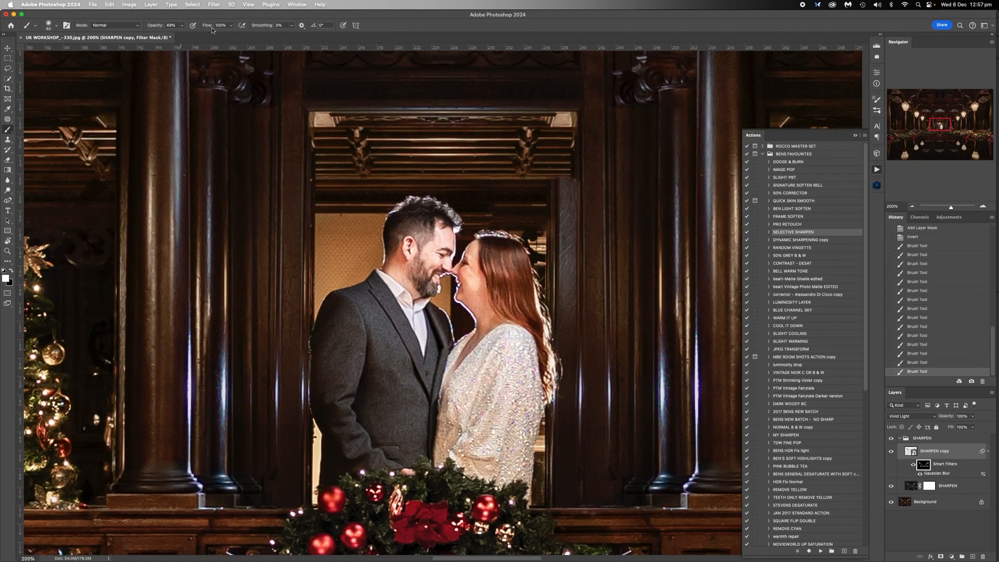
Try sharpening the woman's sequinned dress with a small brush at 100% opacity.
left_click(183, 25)
key("bracketleft")
key("bracketleft")
key("bracketleft")
key("bracketleft")
mouse_move(536, 369)
left_mouse_down()
mouse_move(503, 250)
mouse_move(518, 308)
mouse_move(526, 307)
mouse_move(494, 246)
mouse_move(508, 243)
mouse_move(517, 264)
mouse_move(536, 372)
left_mouse_up()
key("bracketleft")
key("bracketleft")
left_click(513, 443)
left_click(914, 361)
left_click(922, 353)
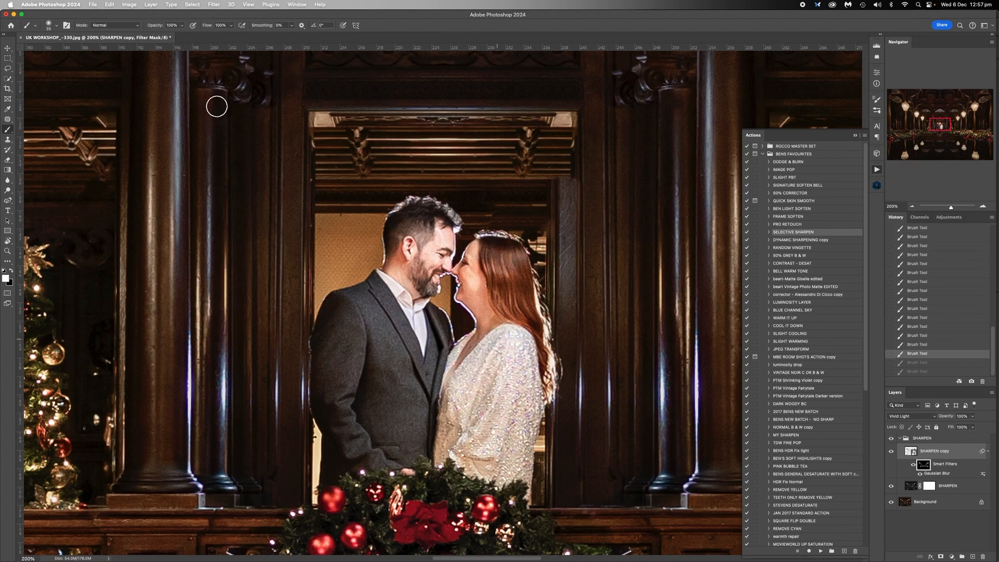
Sharpen the woman's dress at 62% brush opacity and paint the effect back off the adjoining edge of the man's suit.
left_click(182, 25)
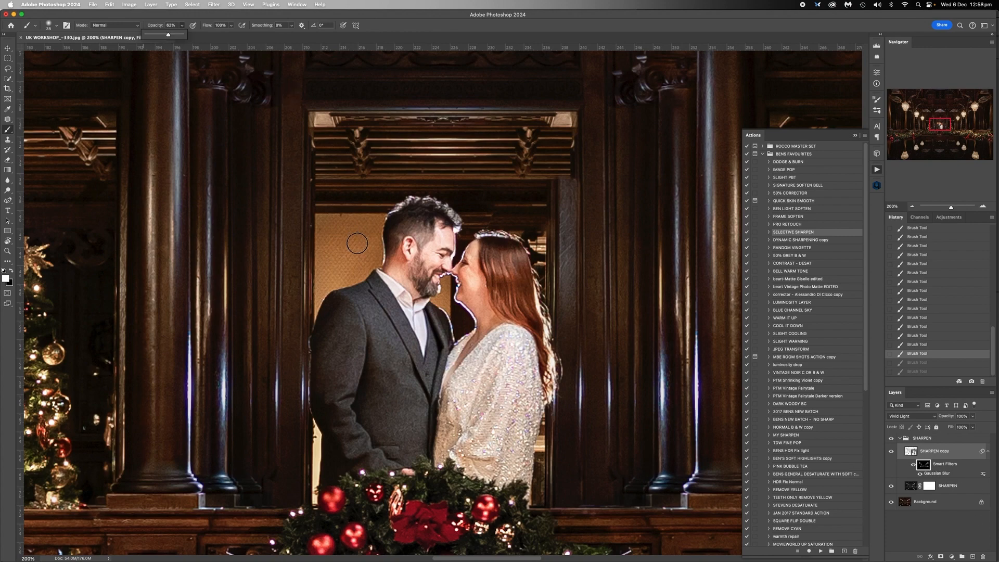
key("bracketleft")
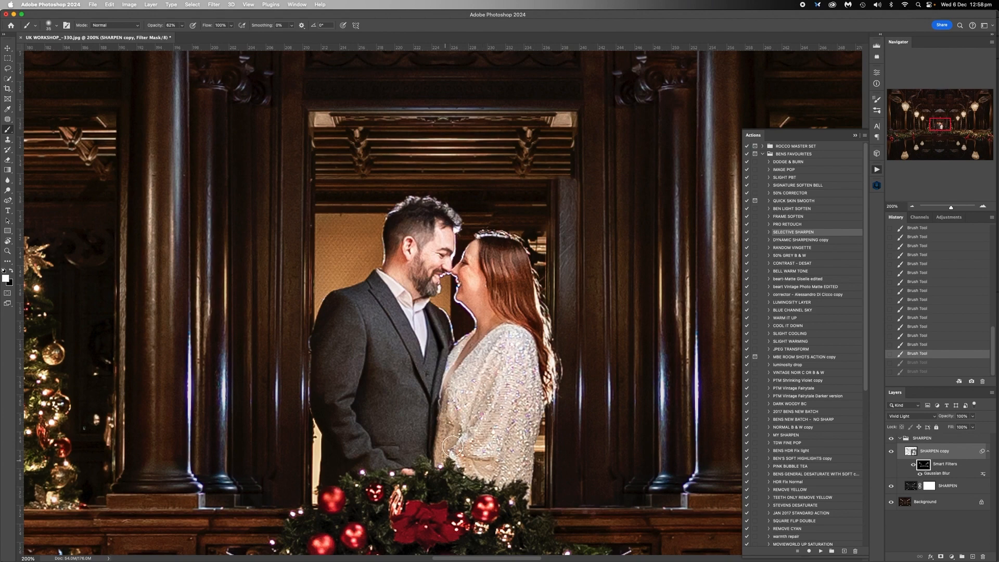
left_click_drag(435, 312, 450, 361)
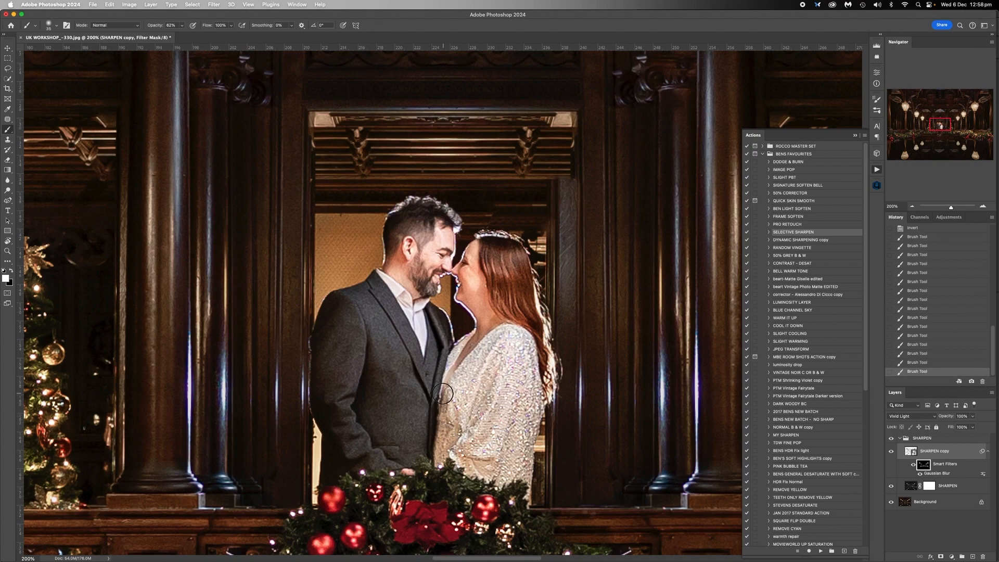
key("x")
left_click_drag(436, 312, 427, 405)
key("x")
Paint sharpening into the painted ceiling panels above the central arches with a larger brush at 50% opacity.
left_click(914, 208)
left_click(914, 208)
left_click(914, 207)
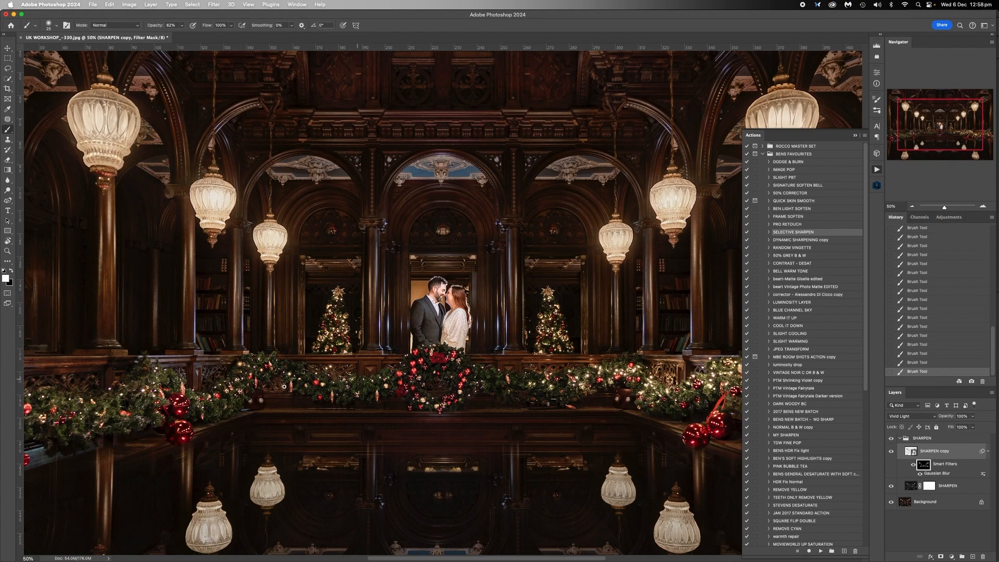
left_click(181, 26)
left_click_drag(179, 36, 177, 35)
key("bracketright")
key("bracketright")
key("bracketright")
key("bracketright")
key("bracketright")
key("bracketright")
key("bracketright")
key("bracketright")
key("bracketleft")
key("bracketleft")
key("bracketleft")
key("bracketleft")
key("bracketright")
scroll(357, 219, "up", 5)
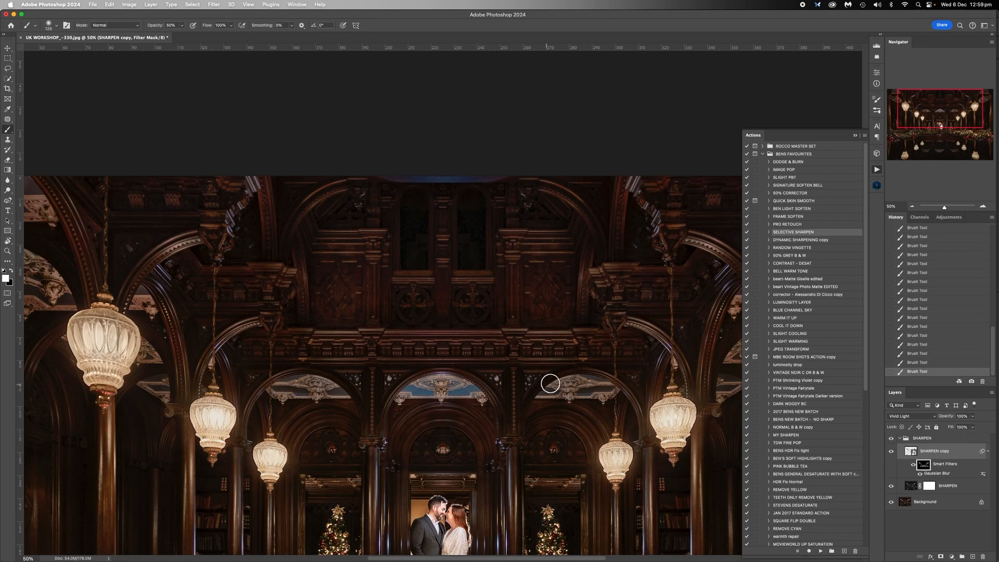
key("bracketright")
key("bracketright")
key("bracketright")
Extend the sharpening mask over the ceiling panels and carved arches on both sides of the room, adjusting the brush size.
scroll(305, 225, "left", 6)
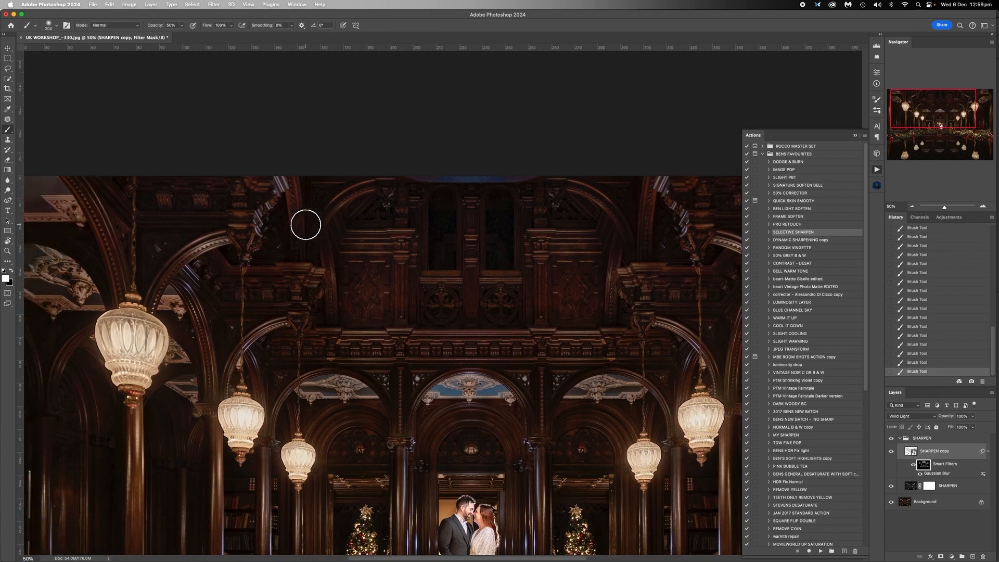
scroll(323, 250, "right", 1)
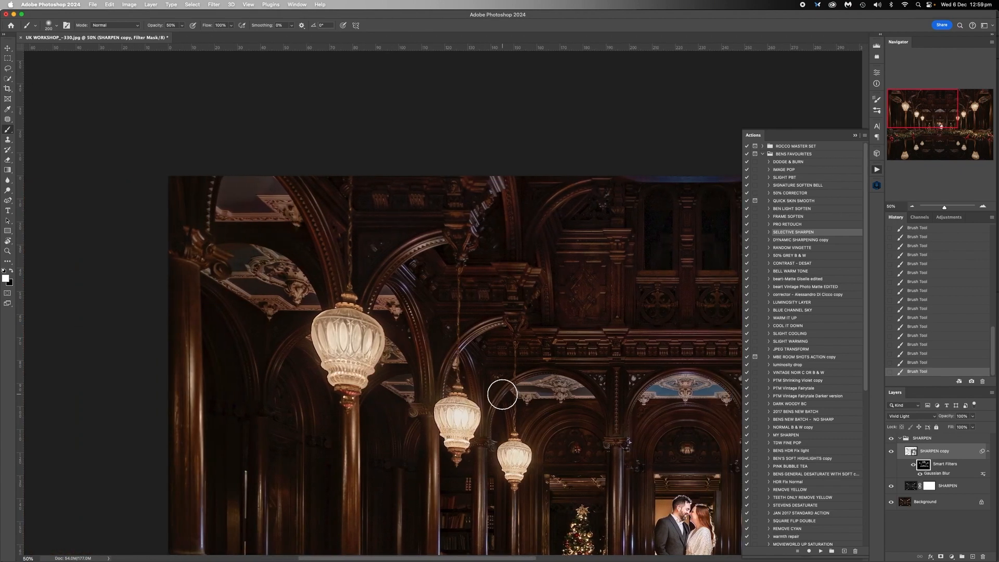
scroll(500, 398, "right", 7)
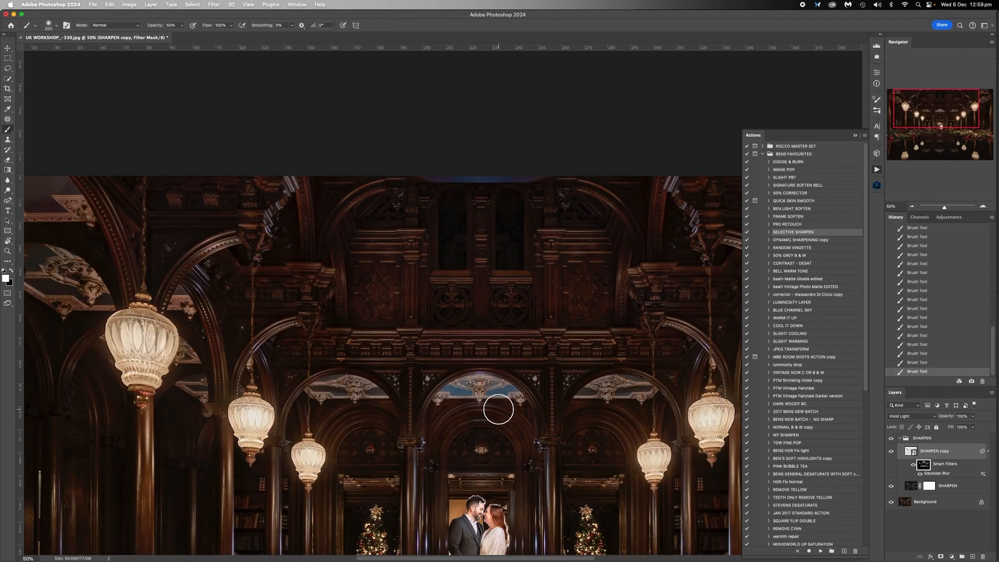
key("bracketleft")
key("bracketleft")
key("bracketleft")
scroll(319, 393, "right", 5)
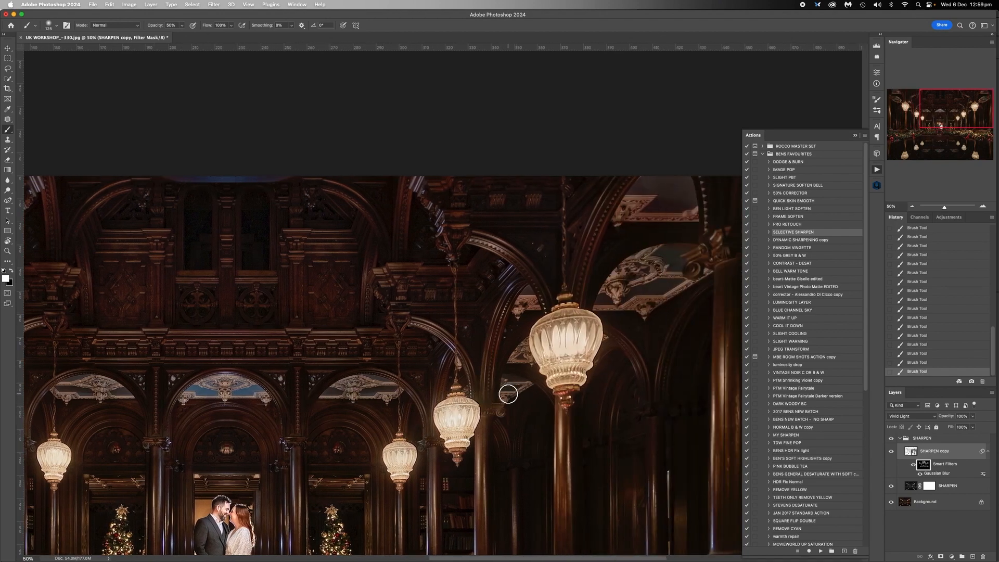
Touch up the sharpening mask around the balustrade, garland and bookcases with a larger brush at 50% opacity.
scroll(508, 394, "left", 3)
scroll(508, 395, "down", 5)
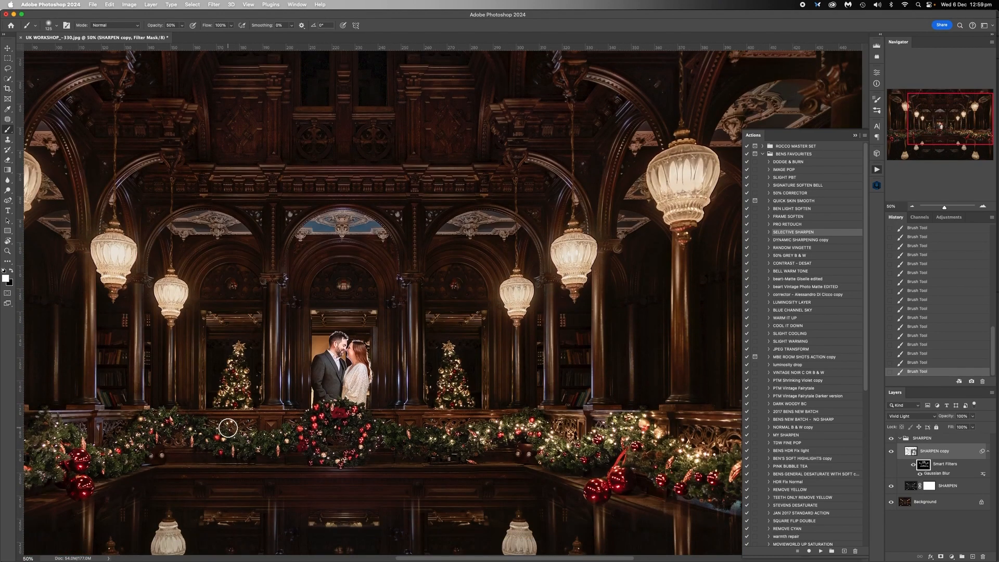
scroll(323, 411, "left", 2)
key("bracketright")
key("bracketright")
key("bracketright")
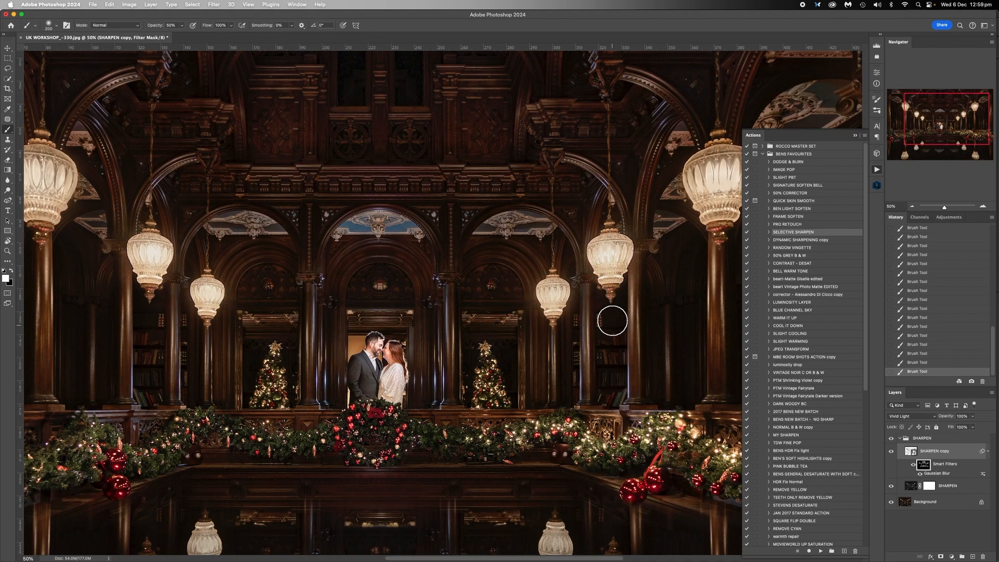
scroll(273, 368, "left", 6)
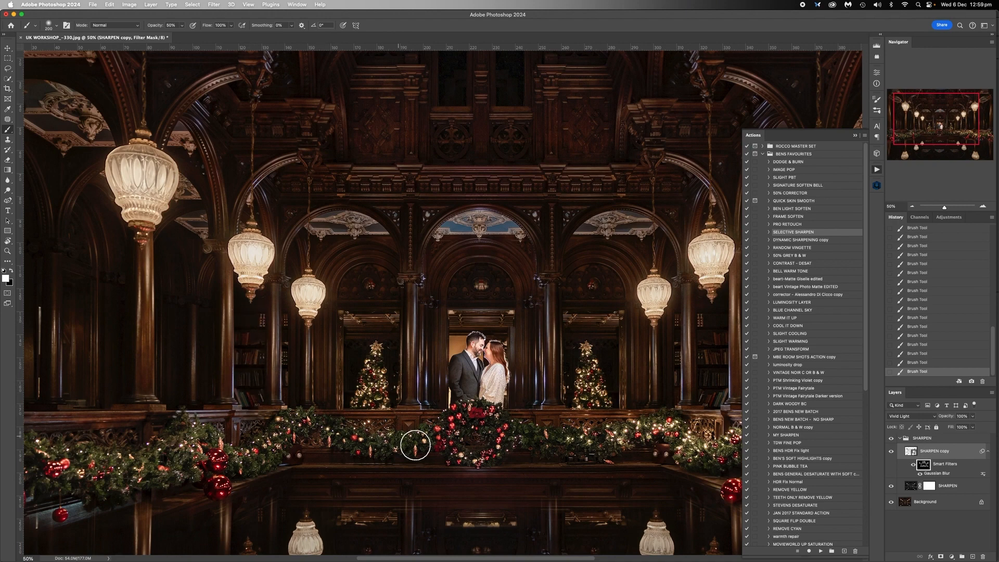
Flatten the SHARPEN group into the Background layer.
left_click(912, 206)
left_click(912, 207)
left_click(912, 206)
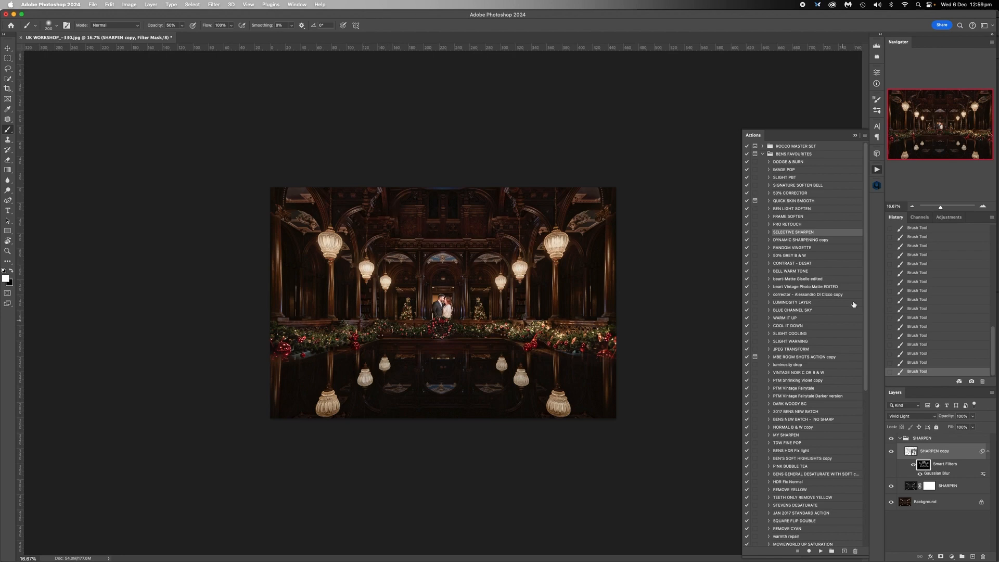
left_click(936, 503)
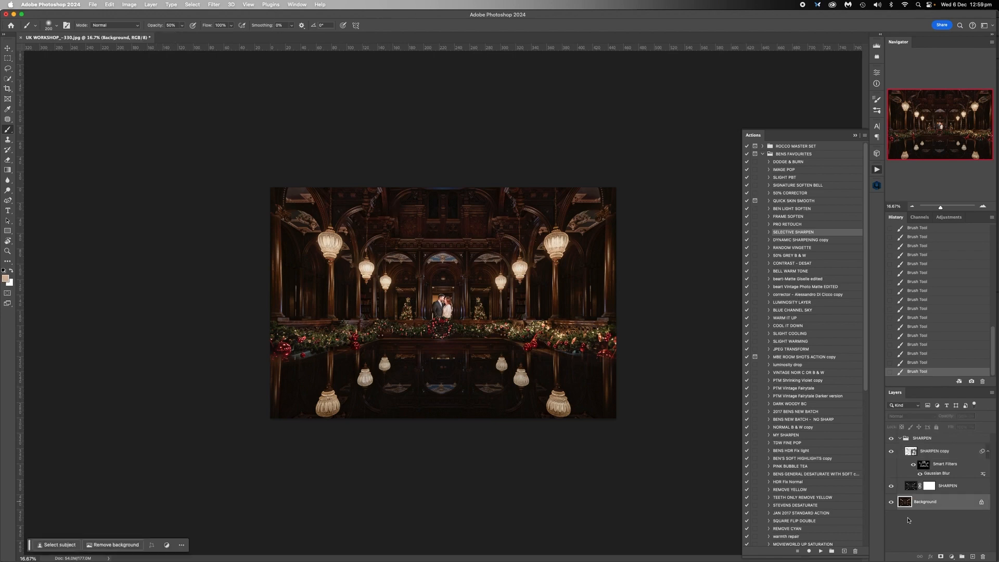
right_click(934, 503)
left_click(871, 533)
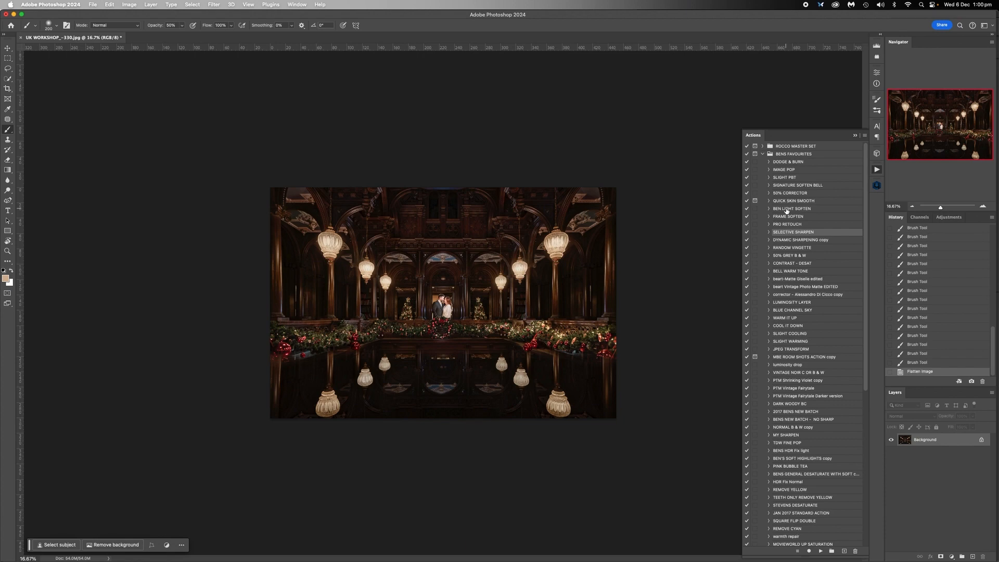
Run the BEN LIGHT SOFTEN action on the flattened photo.
left_click(786, 209)
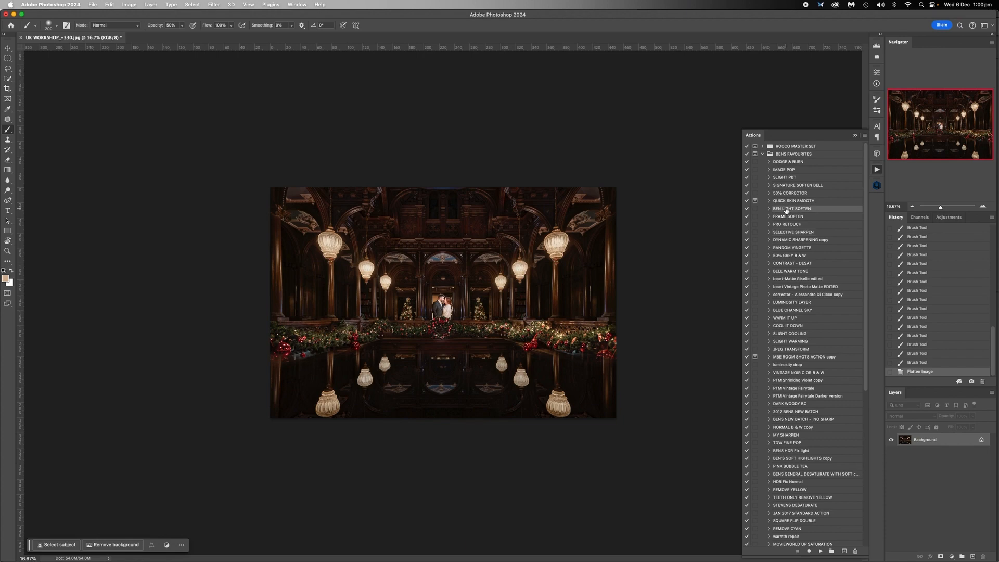
left_click(821, 552)
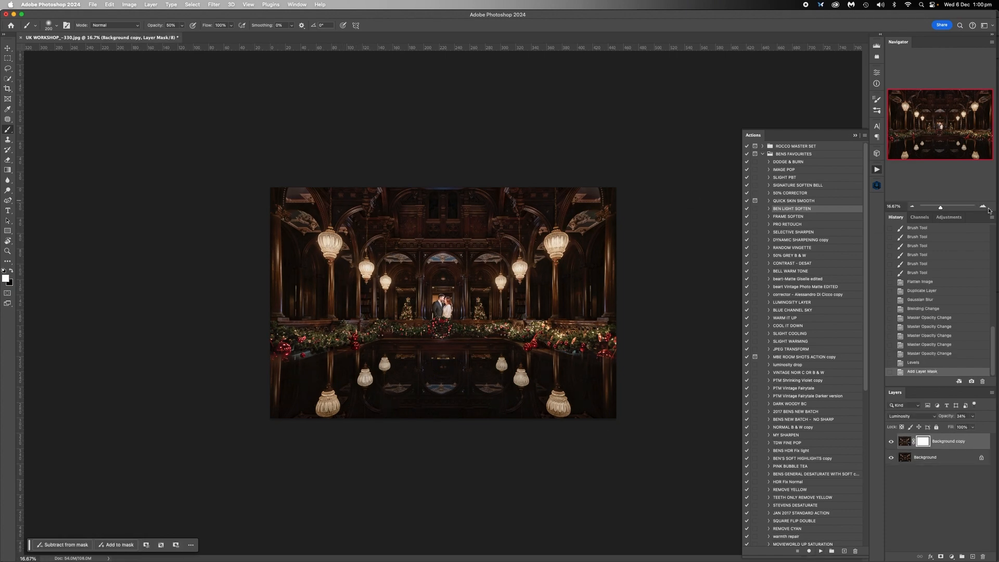
Compare the photo at 100% with and without the softening layer, checking the couple, garland and lanterns.
key("super+1")
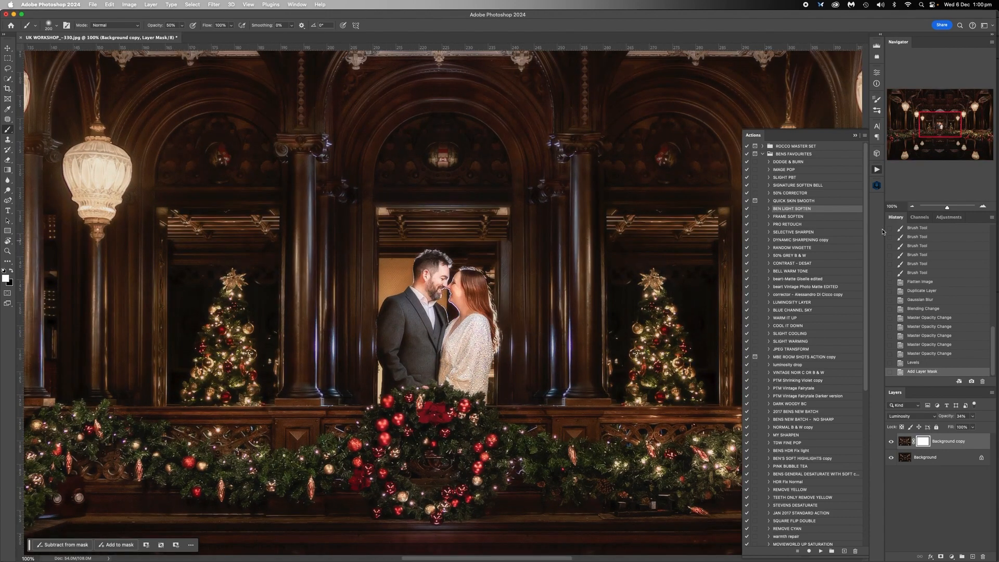
left_click(891, 442)
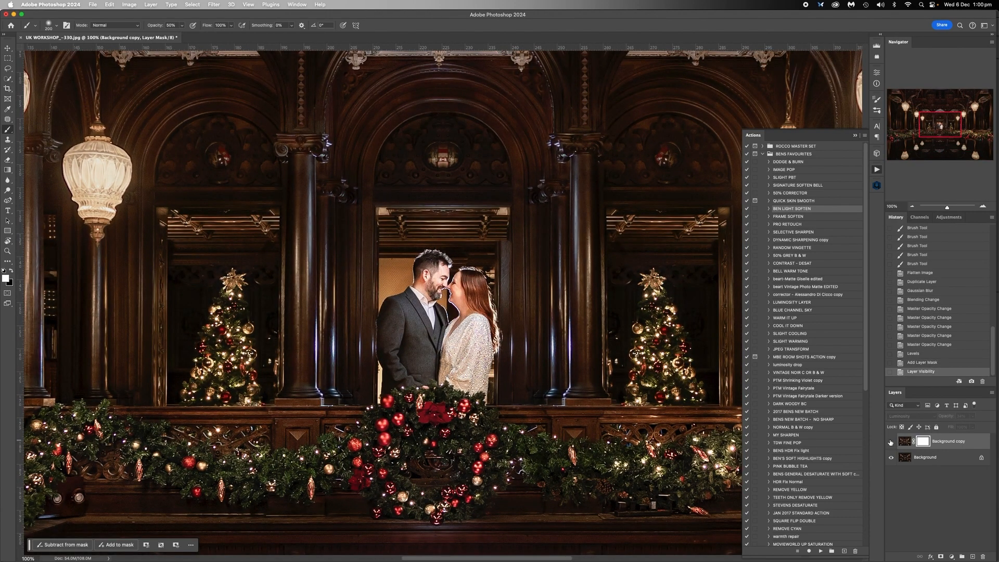
left_click(891, 442)
left_click(891, 442)
left_click(891, 442)
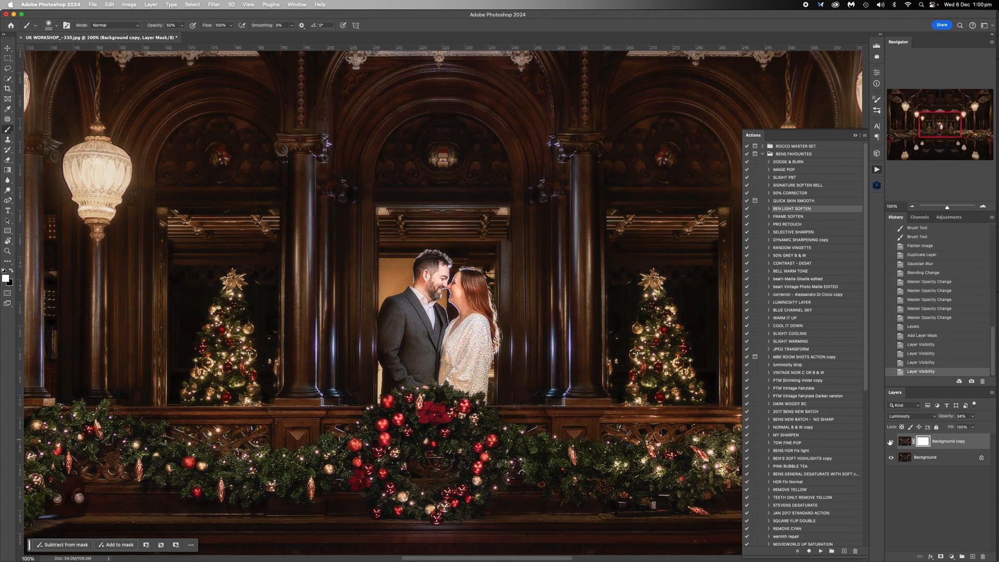
left_click(891, 442)
left_click(891, 442)
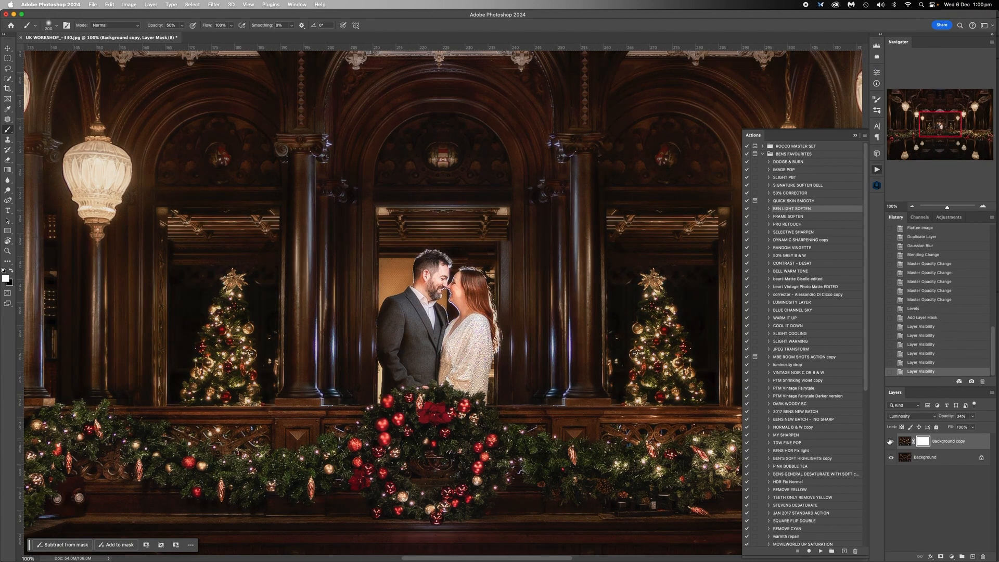
left_click(891, 442)
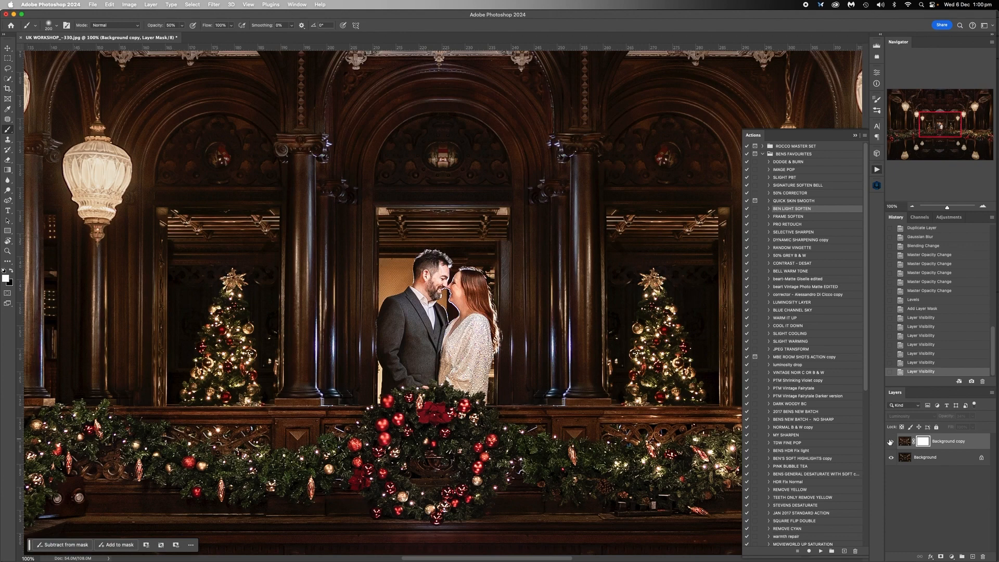
left_click(891, 442)
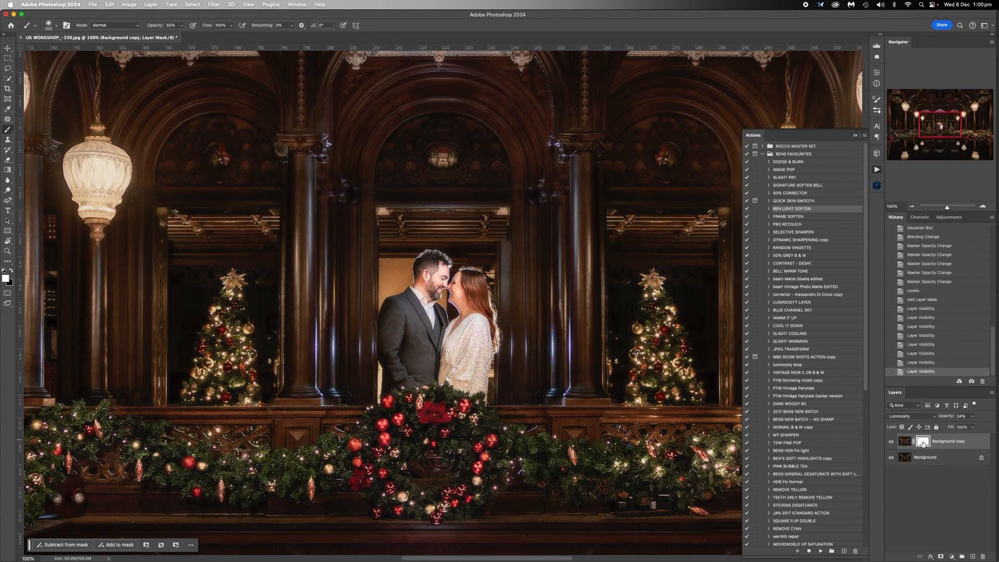
Invert the Background copy layer's mask to black to hide the softening across the whole photo.
key("super+i")
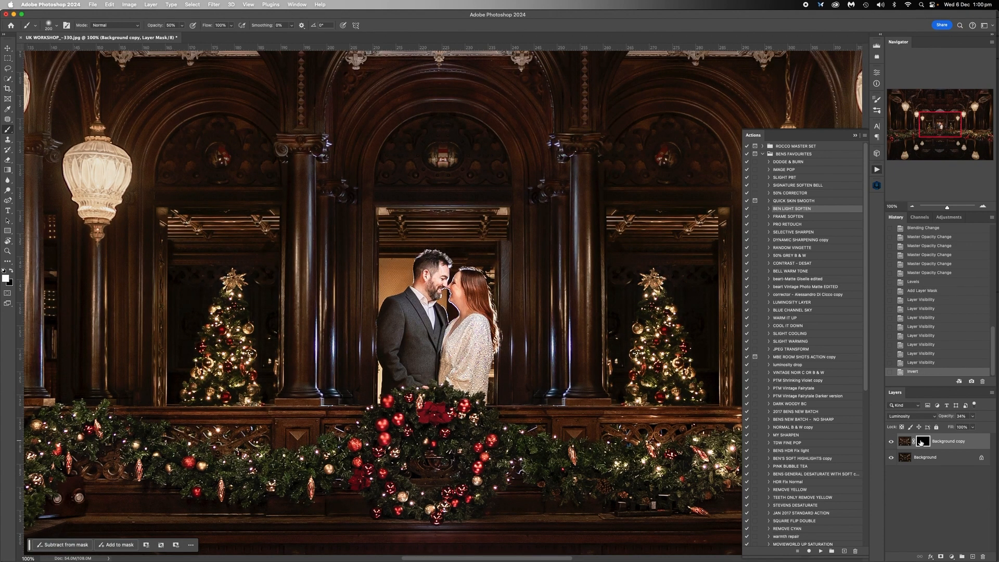
left_click(982, 207)
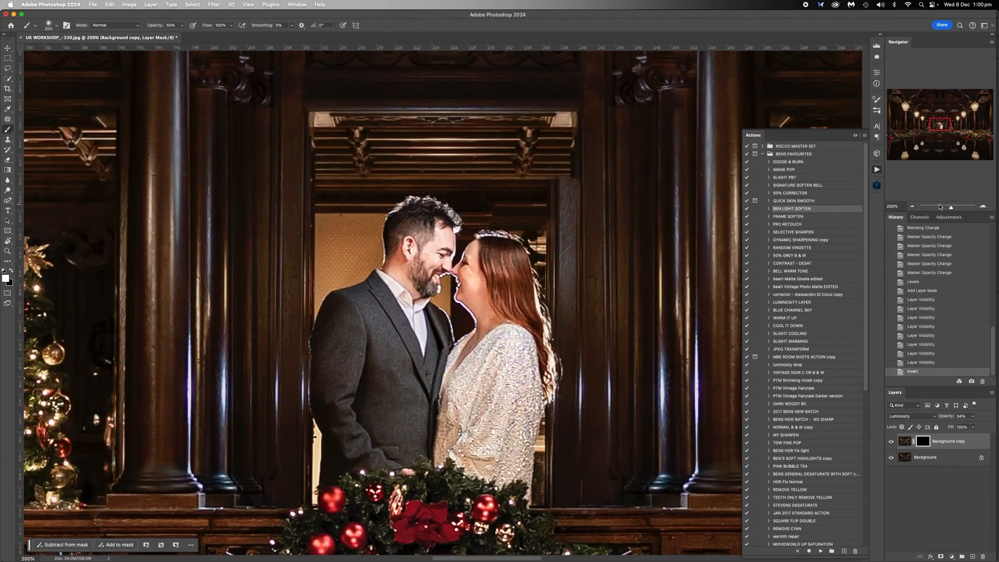
left_click(912, 206)
left_click(912, 207)
left_click(911, 207)
left_click(911, 207)
left_click(911, 207)
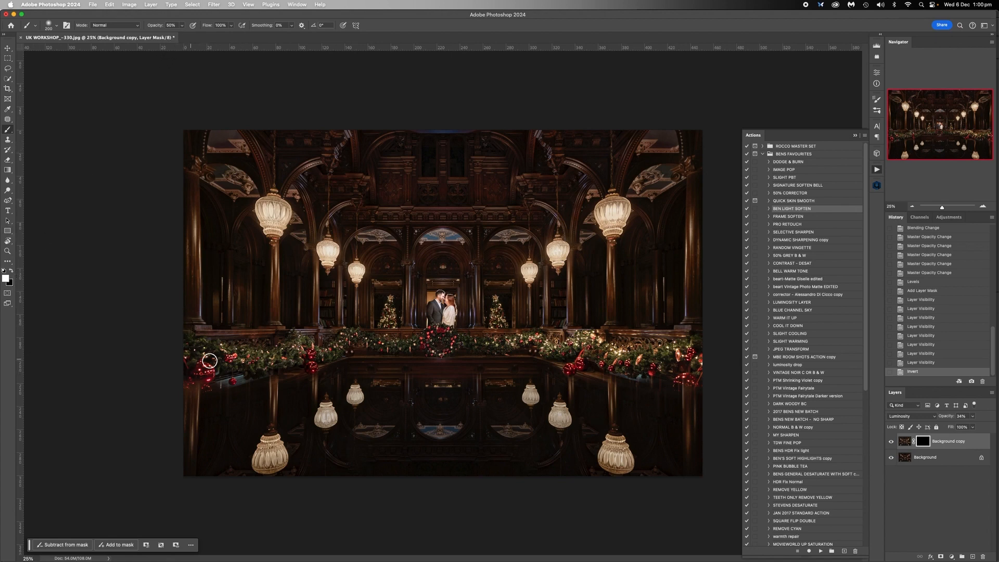
Paint the softening back in with a large white brush at 50% opacity along both side edges and across the reflective foreground.
key("bracketleft")
key("bracketleft")
key("bracketleft")
key("bracketleft")
key("bracketleft")
key("bracketleft")
key("bracketright")
key("bracketright")
key("bracketright")
key("bracketright")
key("bracketright")
key("bracketright")
key("bracketright")
key("bracketright")
key("bracketright")
key("bracketright")
key("bracketright")
key("bracketright")
key("bracketright")
key("bracketright")
key("bracketright")
key("bracketright")
key("bracketright")
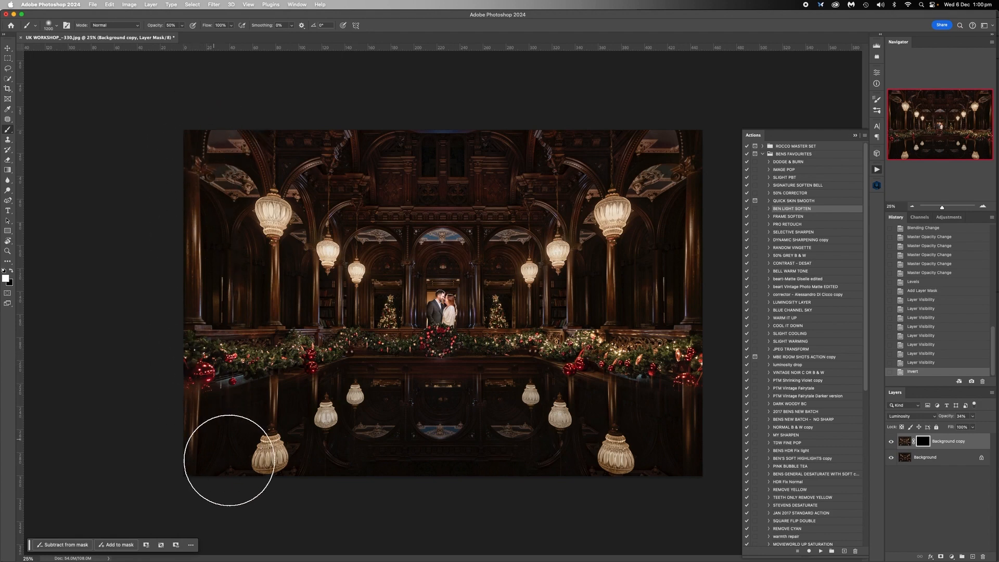
mouse_move(184, 180)
left_mouse_down()
mouse_move(189, 345)
mouse_move(244, 526)
left_mouse_up()
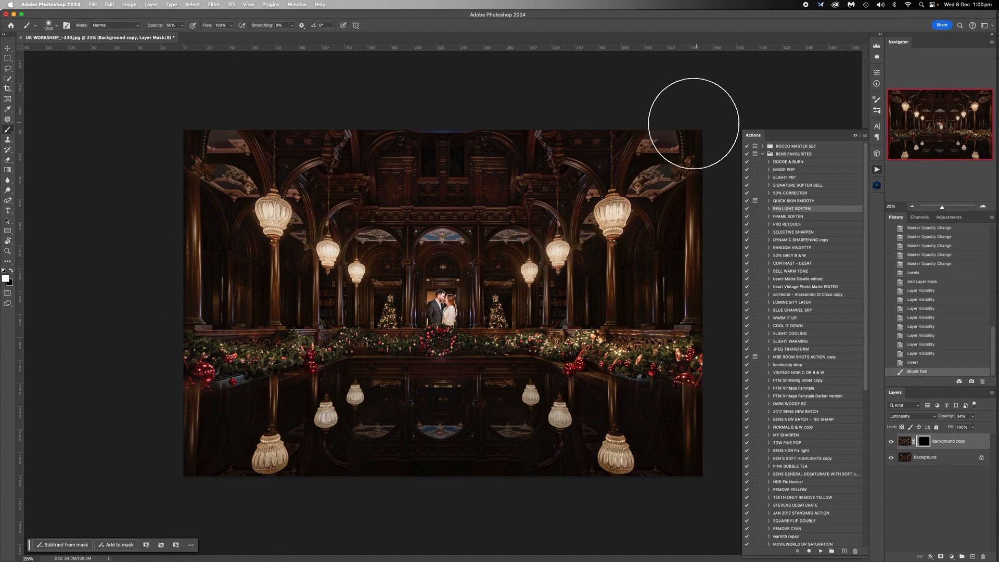
mouse_move(693, 124)
left_mouse_down()
mouse_move(641, 438)
mouse_move(686, 104)
left_mouse_up()
key("bracketleft")
key("bracketleft")
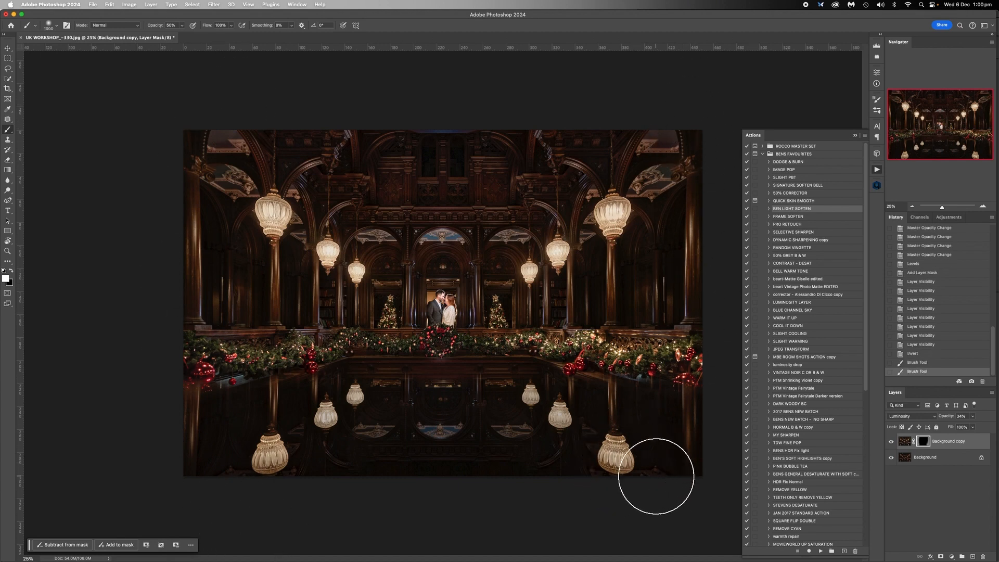
mouse_move(531, 411)
left_mouse_down()
mouse_move(324, 424)
mouse_move(247, 491)
left_mouse_up()
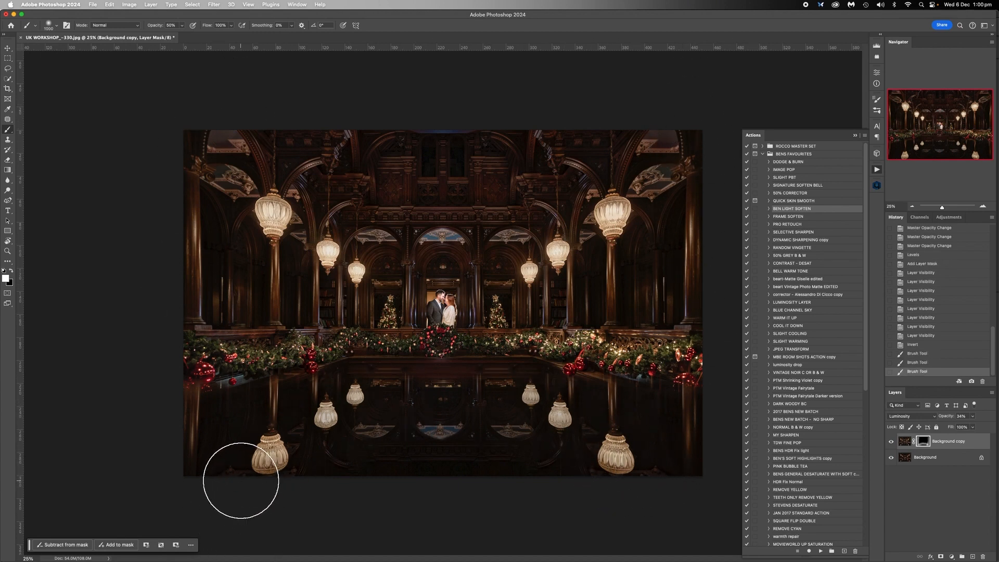
left_click_drag(431, 407, 679, 494)
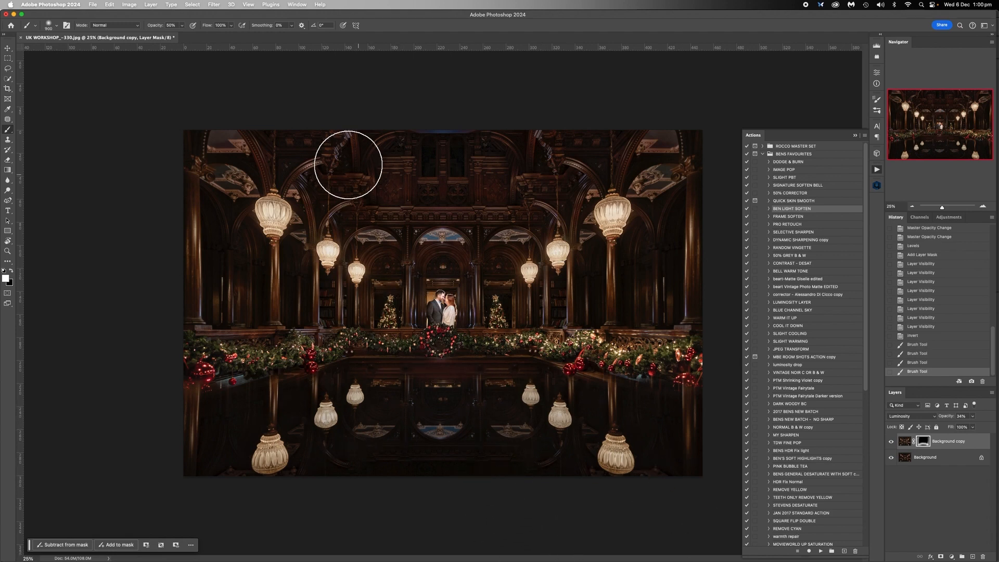
Extend the softening mask with smaller white brushes across the ceiling, down both side walls and along the photo's bottom edge.
key("bracketleft")
key("bracketleft")
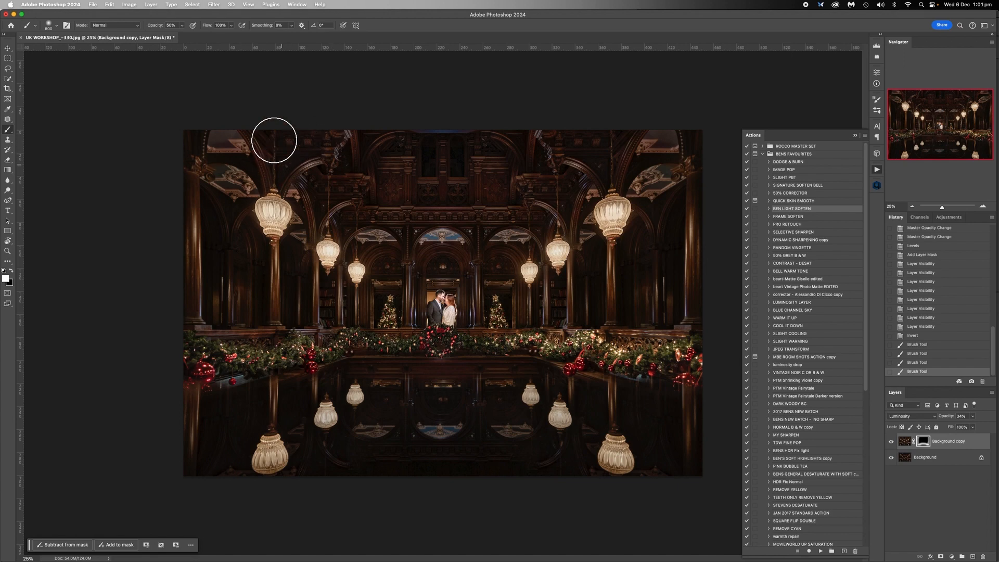
mouse_move(273, 140)
left_mouse_down()
mouse_move(648, 134)
mouse_move(558, 132)
mouse_move(600, 161)
mouse_move(620, 101)
left_mouse_up()
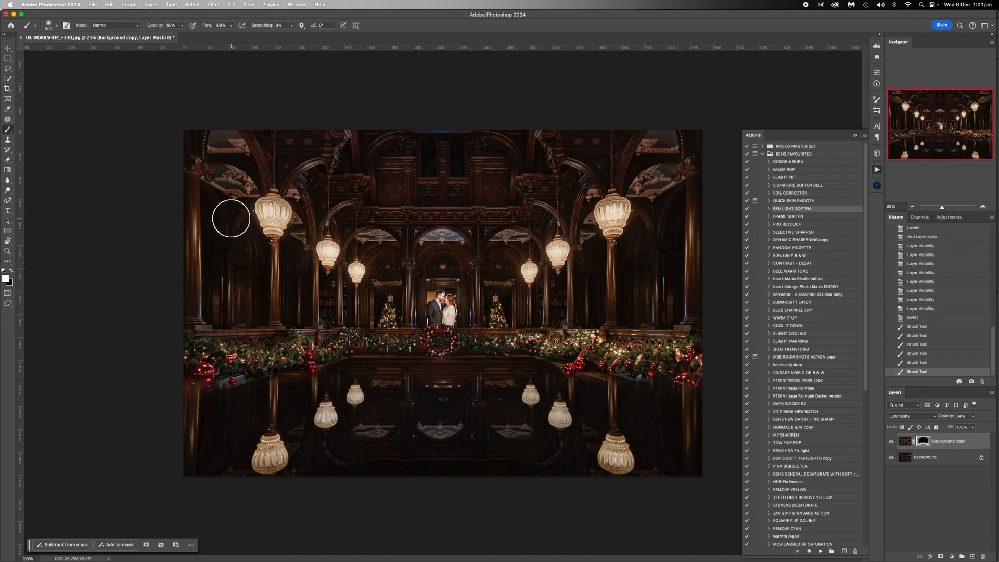
key("bracketright")
left_click_drag(230, 242, 230, 315)
left_click_drag(645, 217, 650, 312)
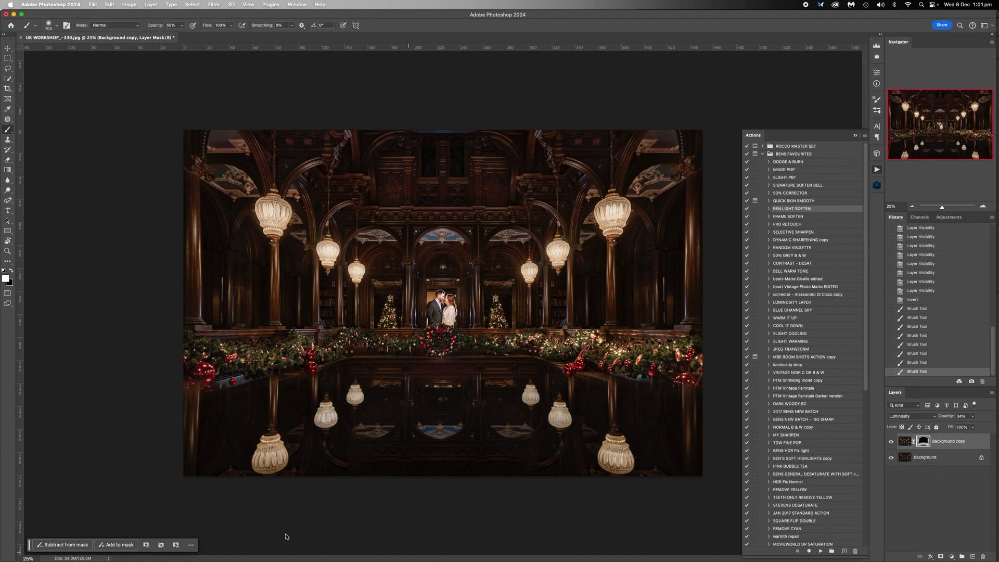
left_click_drag(351, 497, 508, 480)
Paint black with a smaller brush on the mask to remove softening from the reflected arches in the foreground.
key("x")
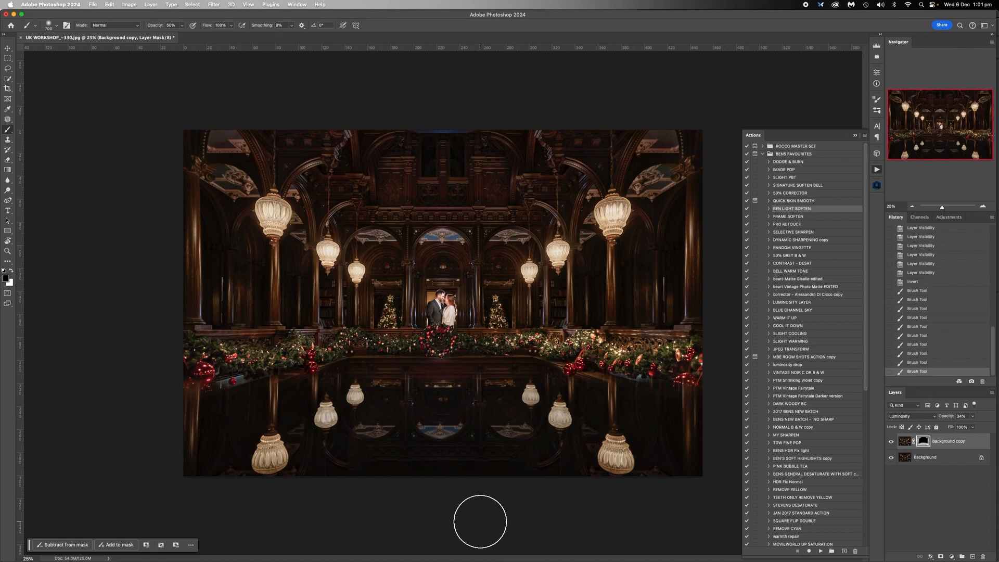
key("[")
key("[")
key("[")
key("[")
mouse_move(439, 424)
left_mouse_down()
mouse_move(450, 429)
mouse_move(359, 429)
mouse_move(455, 432)
mouse_move(408, 432)
left_mouse_up()
left_click(523, 430)
left_click(463, 430)
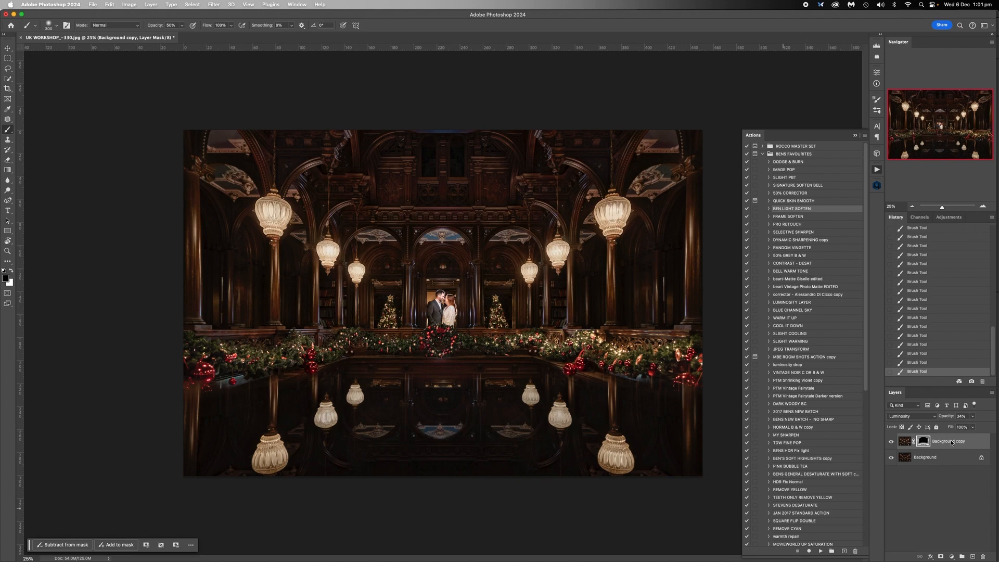
Flatten the softening layer into the Background layer.
right_click(928, 459)
left_click(874, 534)
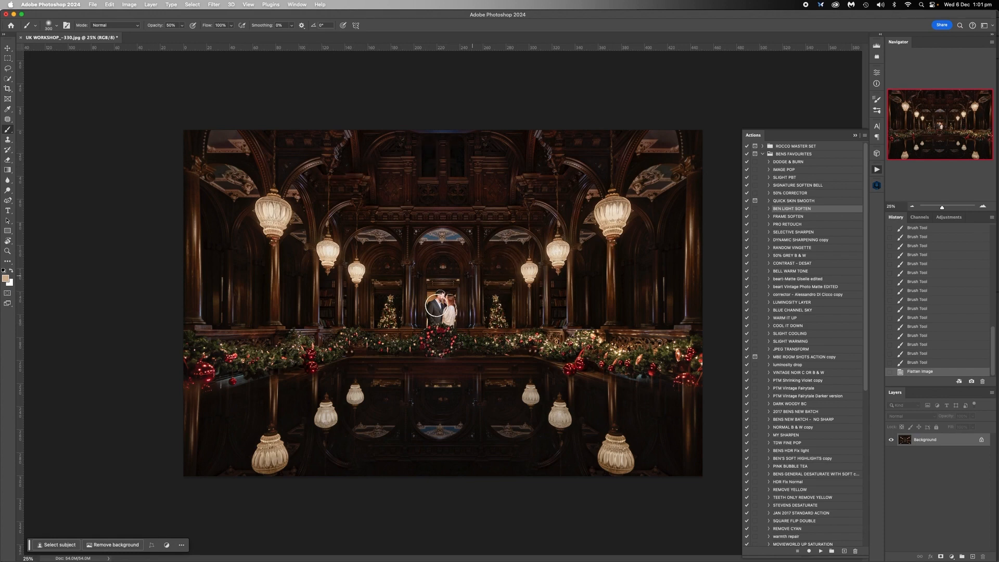
Lasso the blue patch at the ceiling's top edge and feather the selection by 100 pixels.
left_click(983, 207)
left_click(983, 207)
left_click(983, 207)
scroll(547, 175, "up", 8)
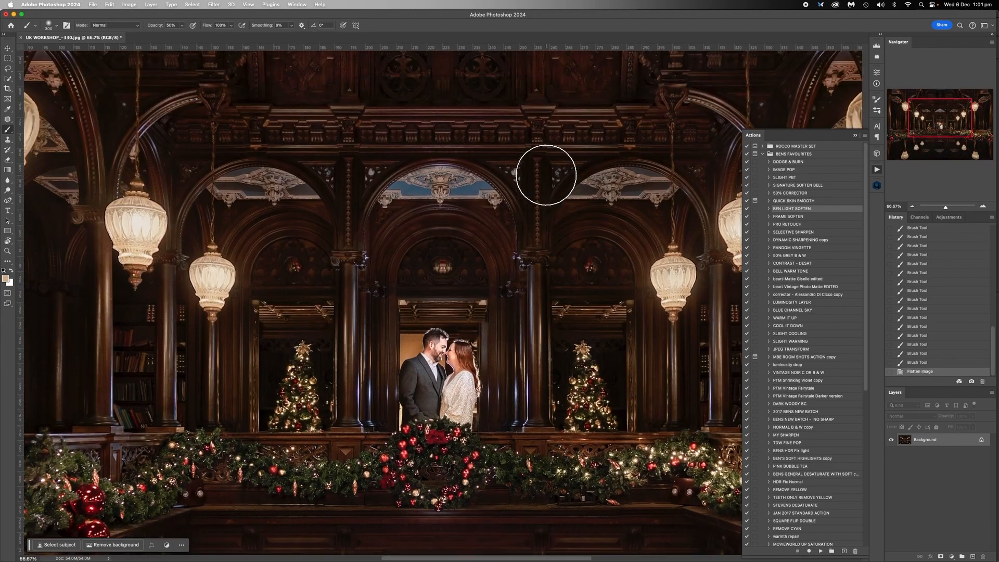
scroll(546, 174, "up", 10)
scroll(547, 174, "down", 6)
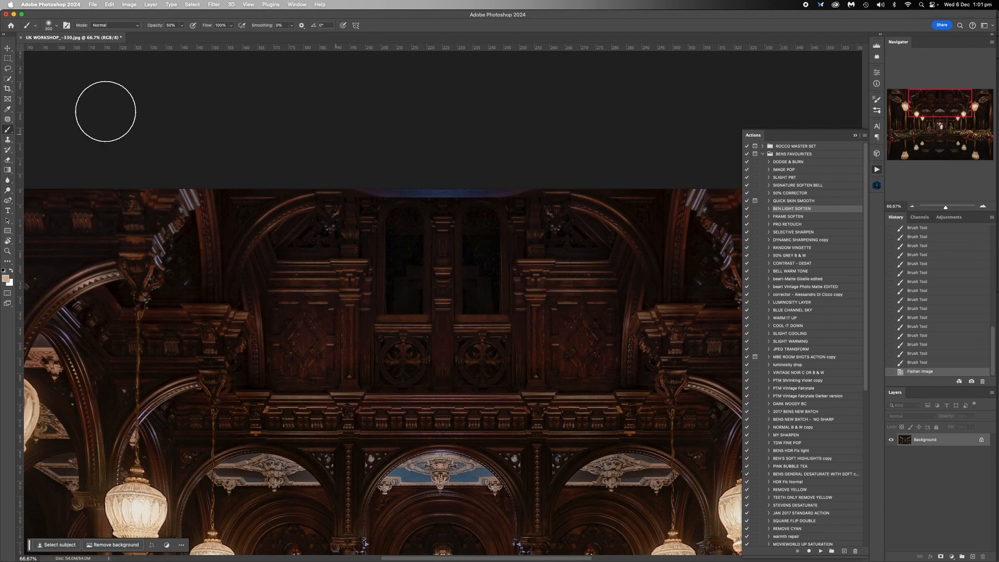
left_click(8, 69)
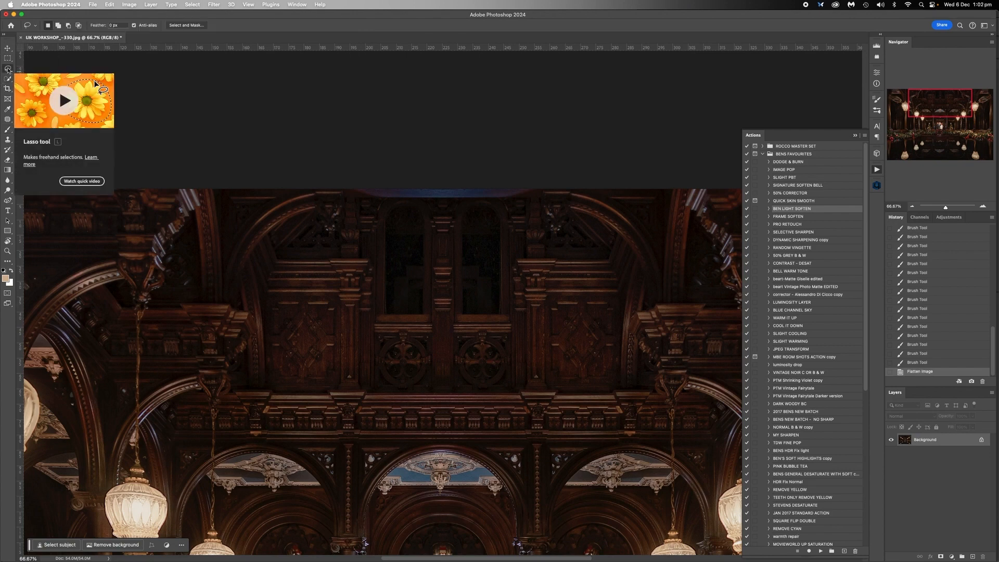
mouse_move(349, 186)
left_mouse_down()
mouse_move(395, 206)
mouse_move(531, 198)
mouse_move(432, 174)
mouse_move(340, 183)
left_mouse_up()
right_click(422, 197)
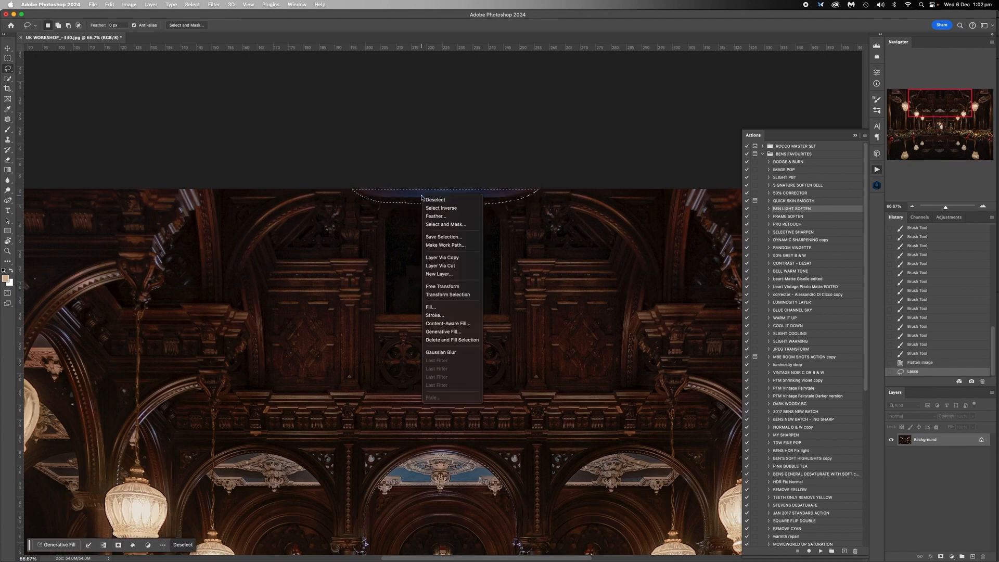
left_click(438, 216)
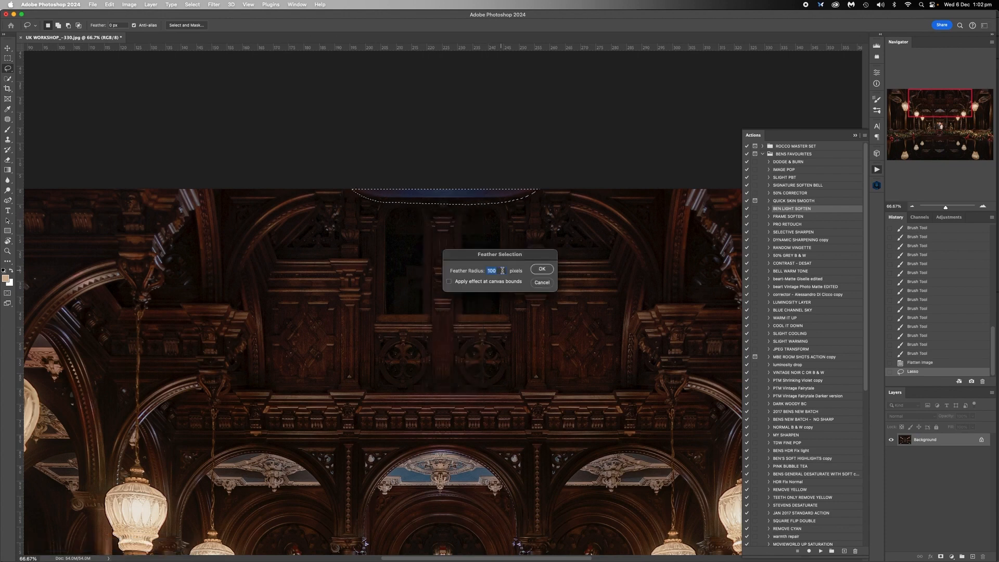
left_click(542, 269)
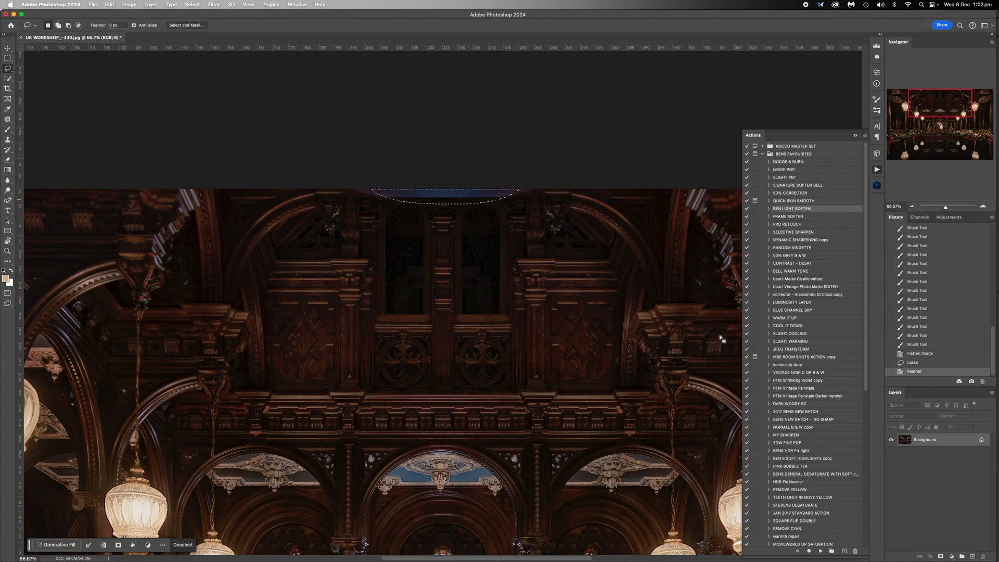
Copy the selected blue patch to a new layer and apply Hue/Saturation with hue +155, saturation -26 and lightness -43.
right_click(457, 195)
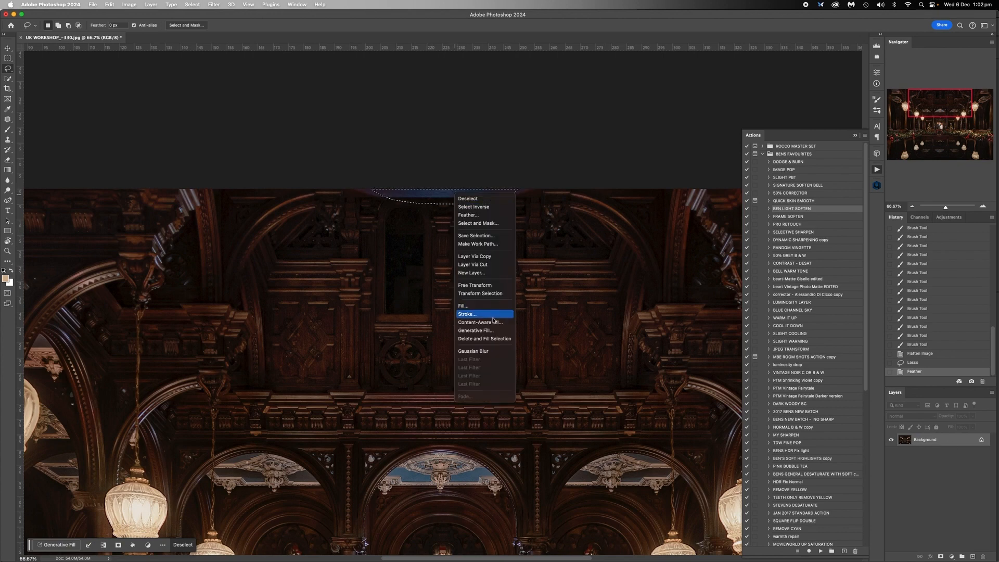
left_click(503, 257)
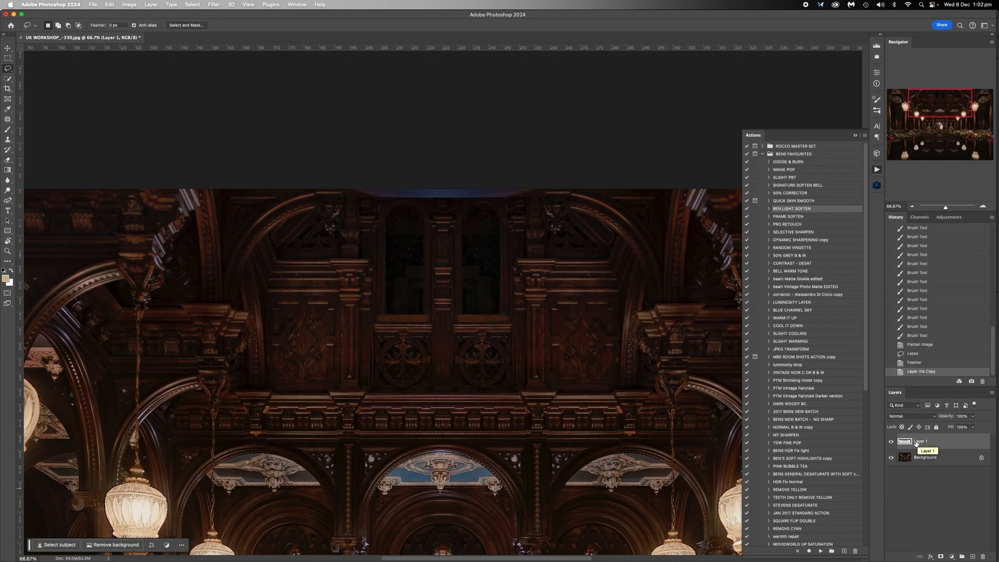
key("super+u")
left_click_drag(804, 267, 664, 116)
left_click_drag(675, 166, 659, 203)
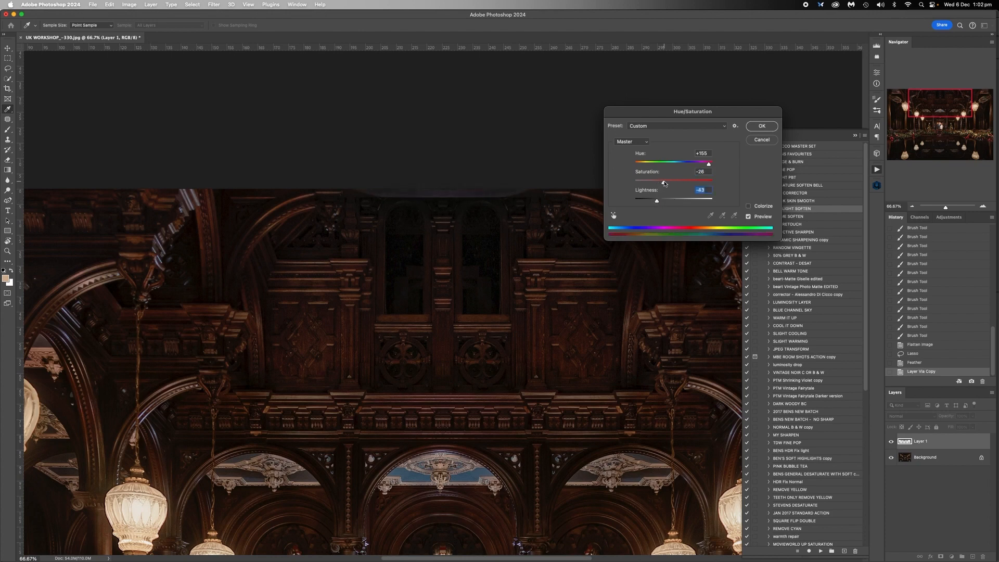
left_click(762, 126)
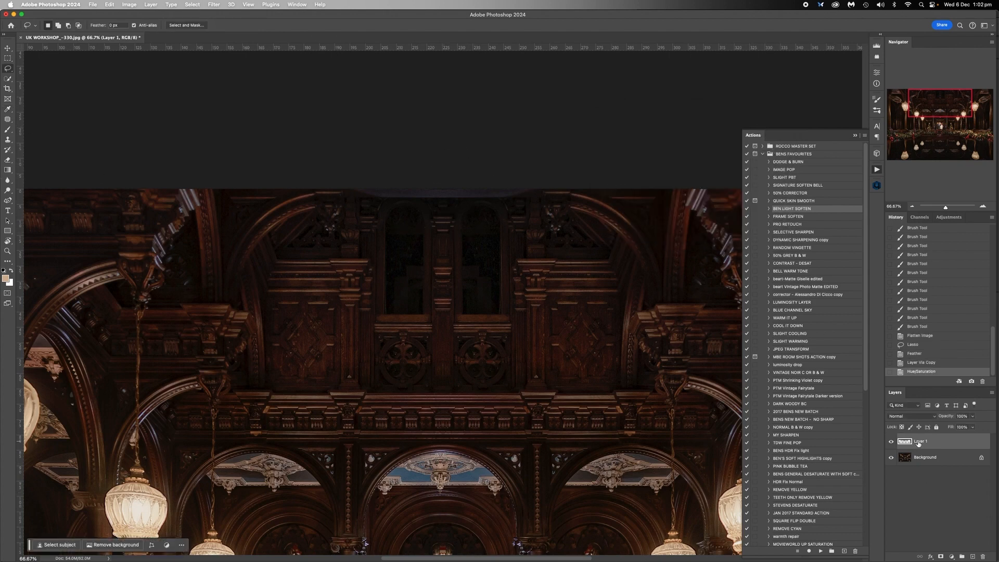
Paint over the patch at the ceiling's top edge with a smaller Overlay-mode brush at 50% opacity, using dark brown sampled from the woodwork.
left_click(9, 131)
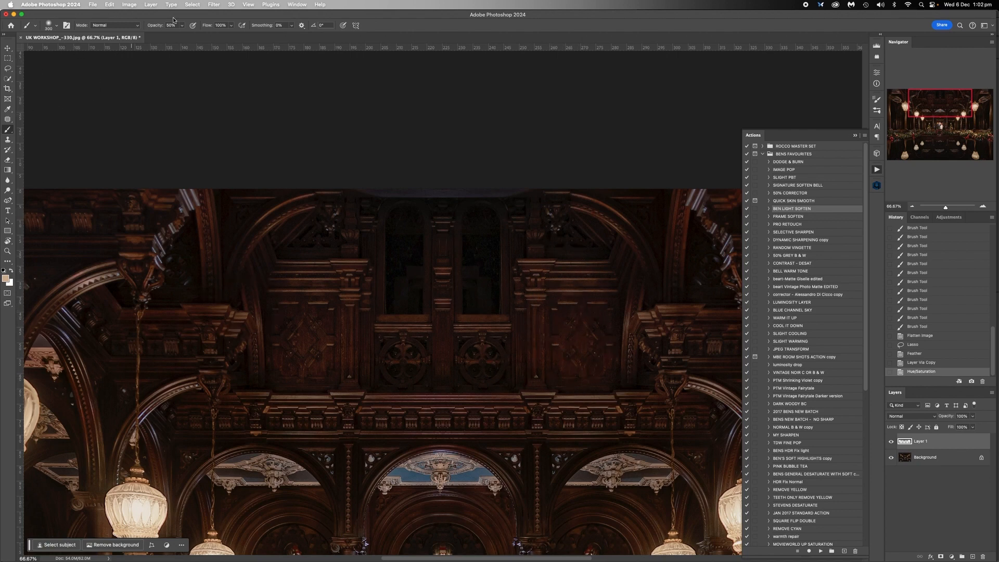
left_click(138, 26)
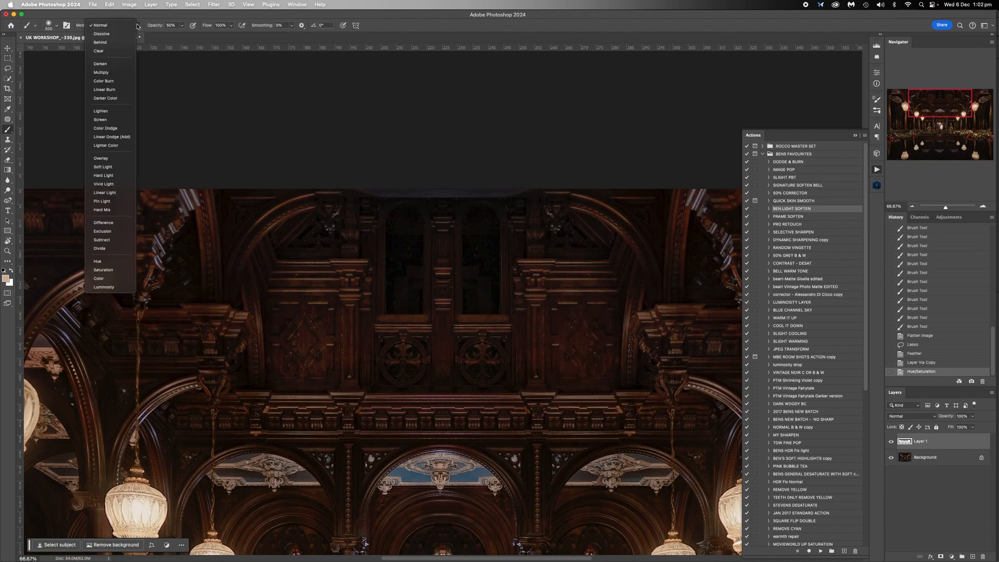
left_click(107, 158)
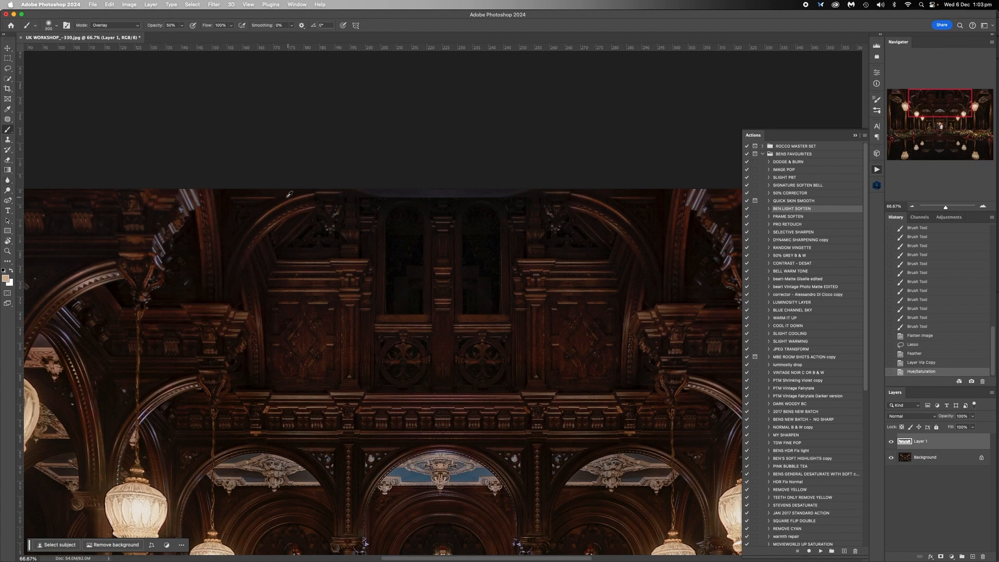
left_click(352, 264, "alt")
key("bracketleft")
key("bracketleft")
key("bracketleft")
key("bracketleft")
mouse_move(367, 171)
left_mouse_down()
mouse_move(424, 187)
mouse_move(515, 183)
mouse_move(528, 172)
mouse_move(393, 186)
mouse_move(264, 151)
left_mouse_up()
mouse_move(264, 151)
left_mouse_down()
mouse_move(440, 182)
mouse_move(604, 149)
left_mouse_up()
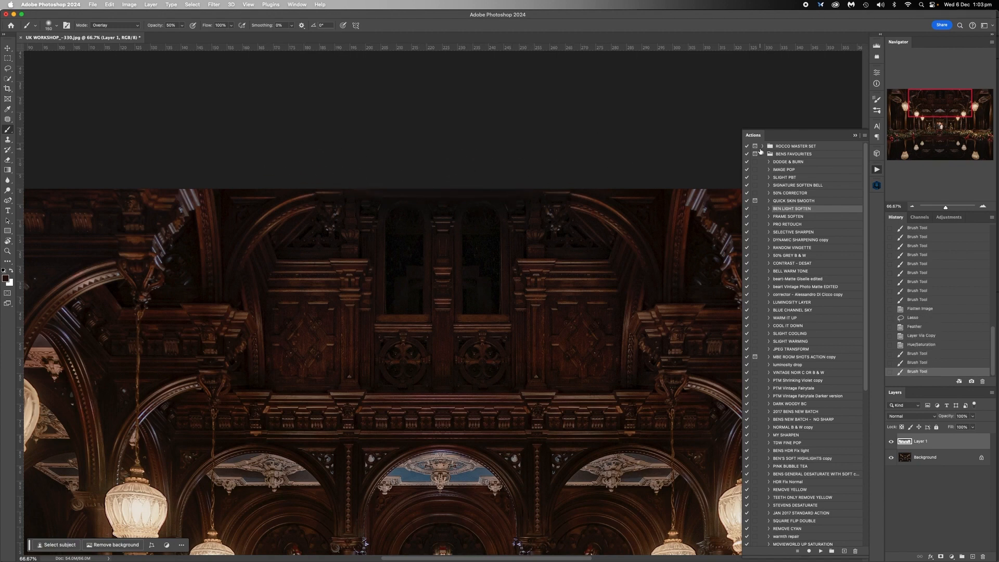
left_click(913, 207)
left_click(913, 207)
left_click(914, 207)
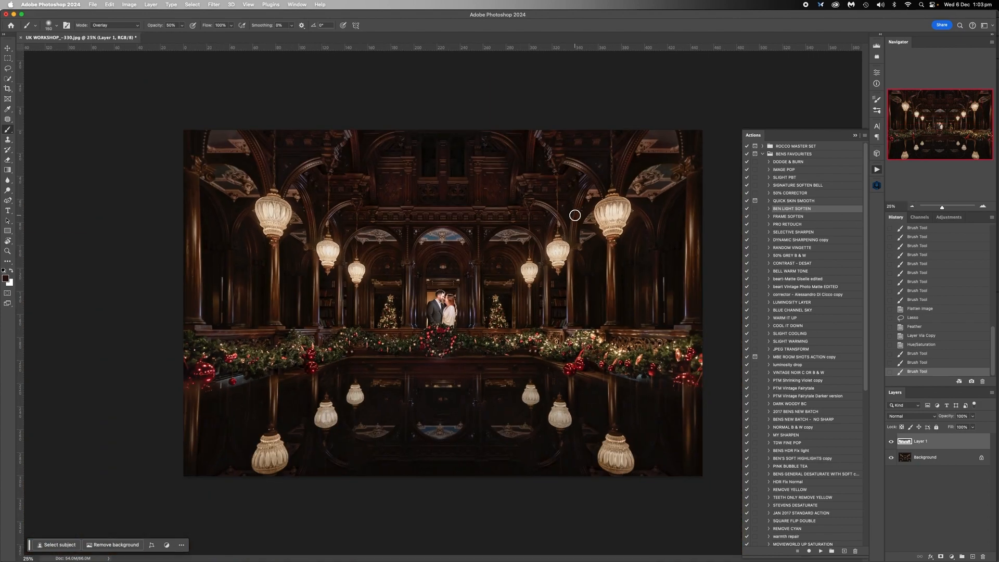
Compare the photo with and without the ceiling patch correction by toggling the visibility of Layer 1.
left_click(891, 442)
left_click(891, 441)
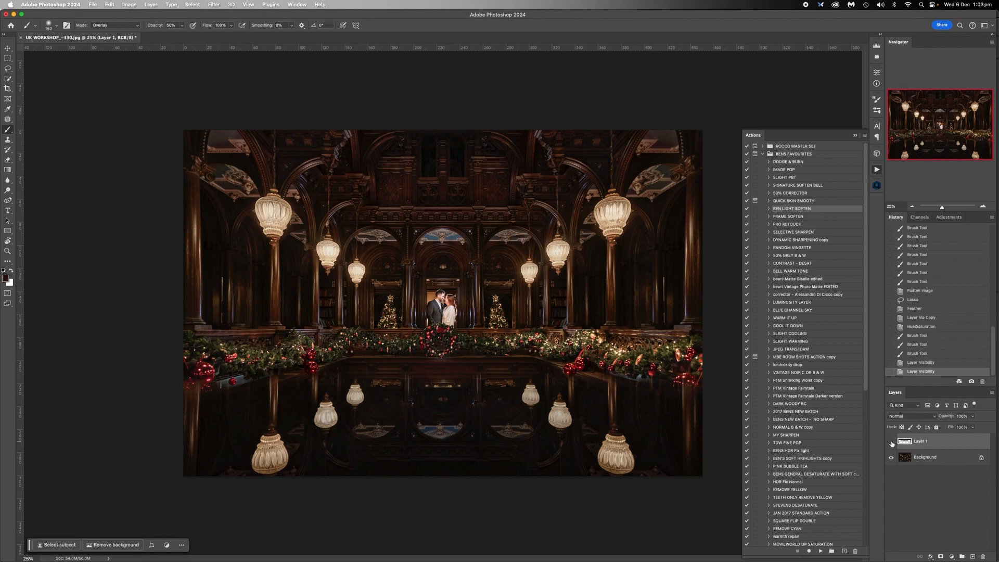
left_click(891, 442)
left_click(892, 442)
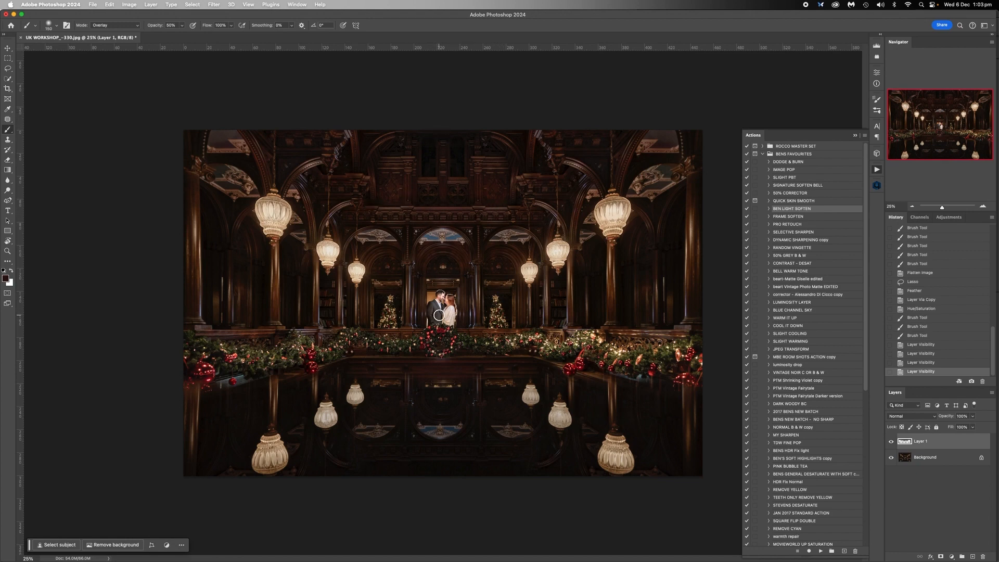
left_click(892, 443)
left_click(892, 443)
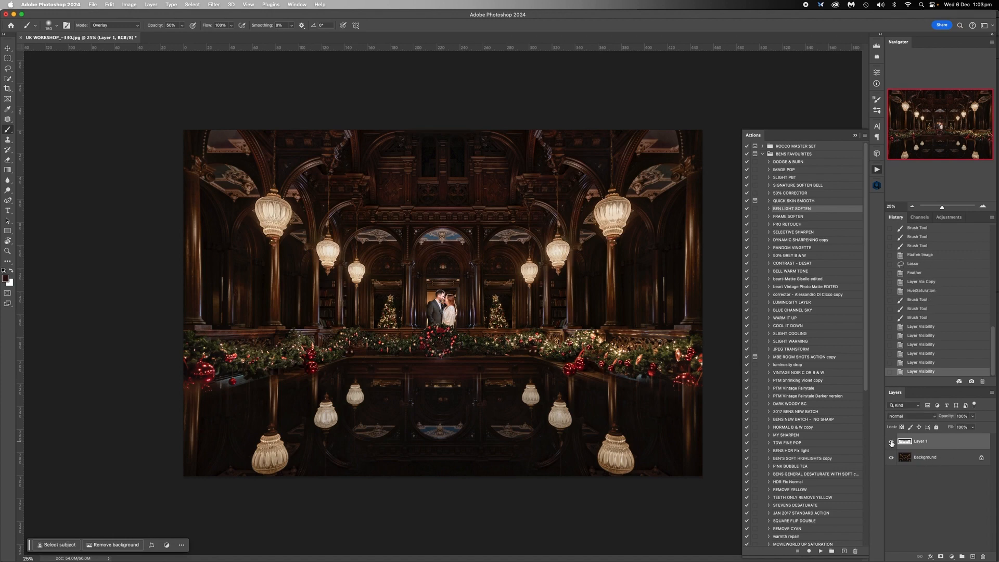
left_click(892, 442)
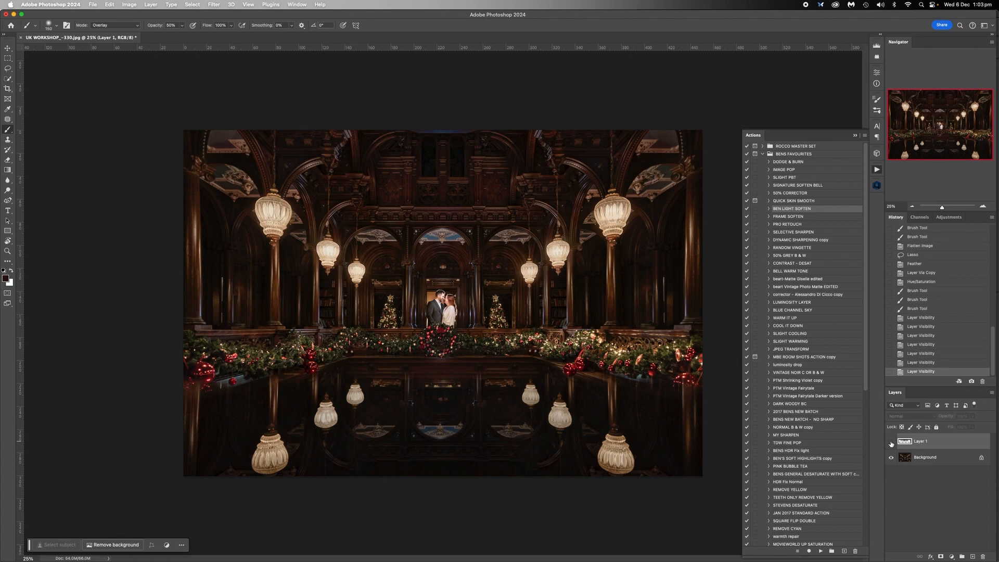
left_click(891, 443)
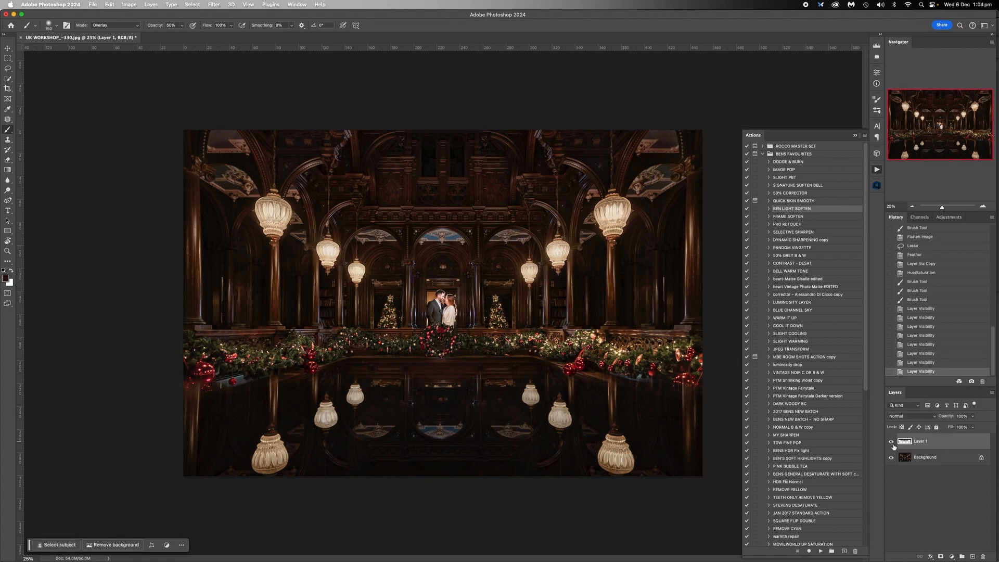
Move the Photoshop and Bridge windows out of the way and open the REGULAR OVERLAYS folder from the desktop in Finder.
left_click_drag(574, 14, 577, 119)
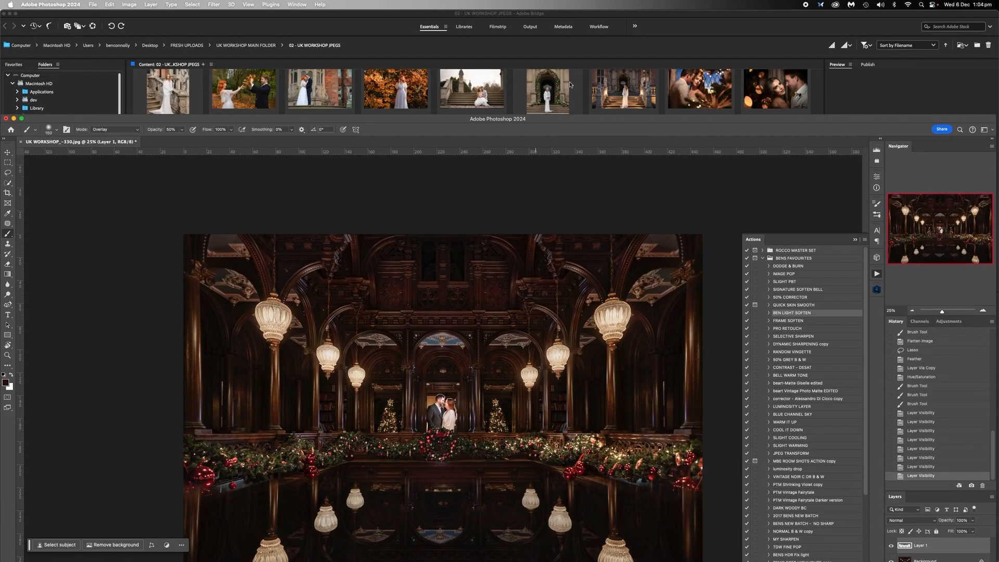
left_click(140, 19)
left_click_drag(29, 13, 34, 12)
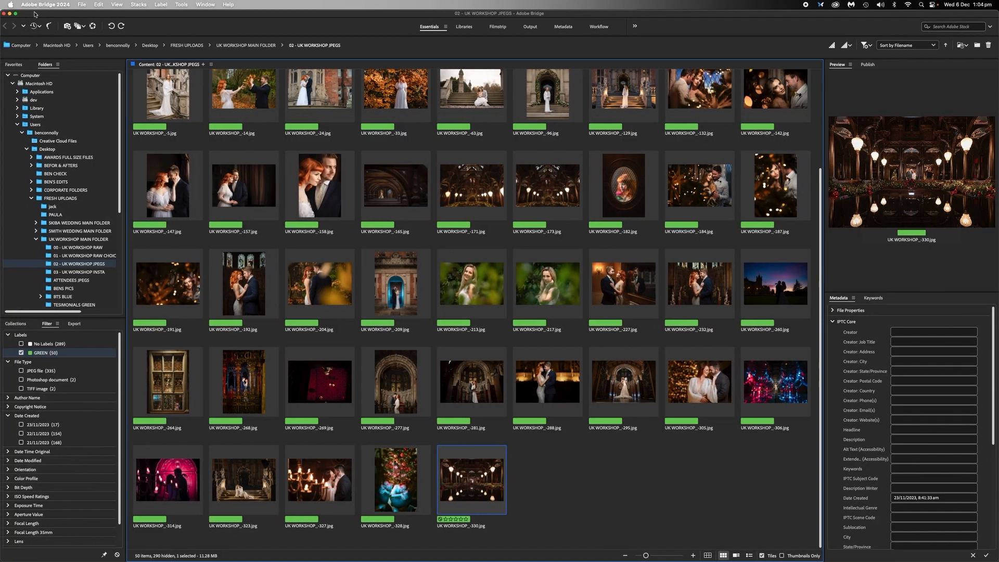
left_click(10, 14)
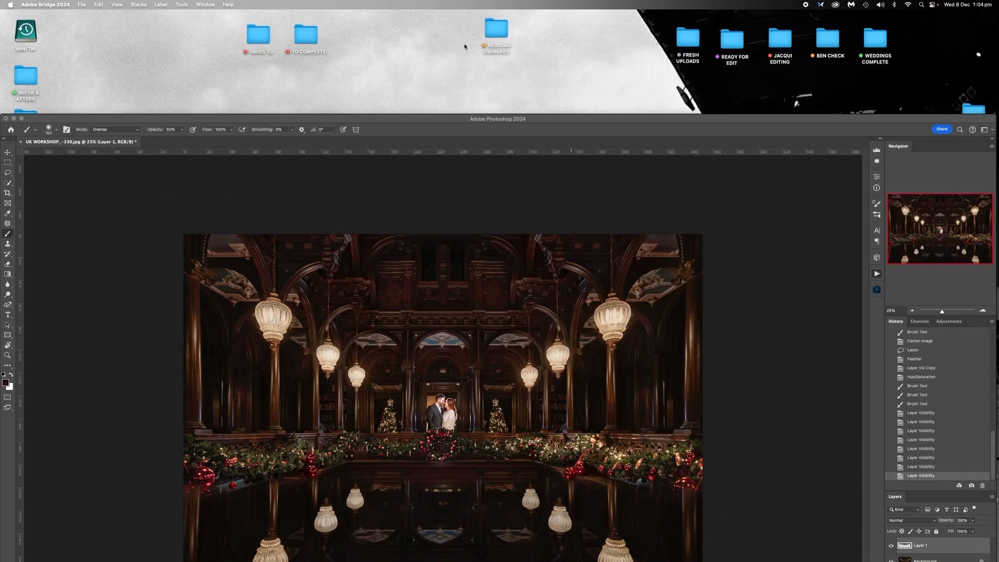
double_click(496, 28)
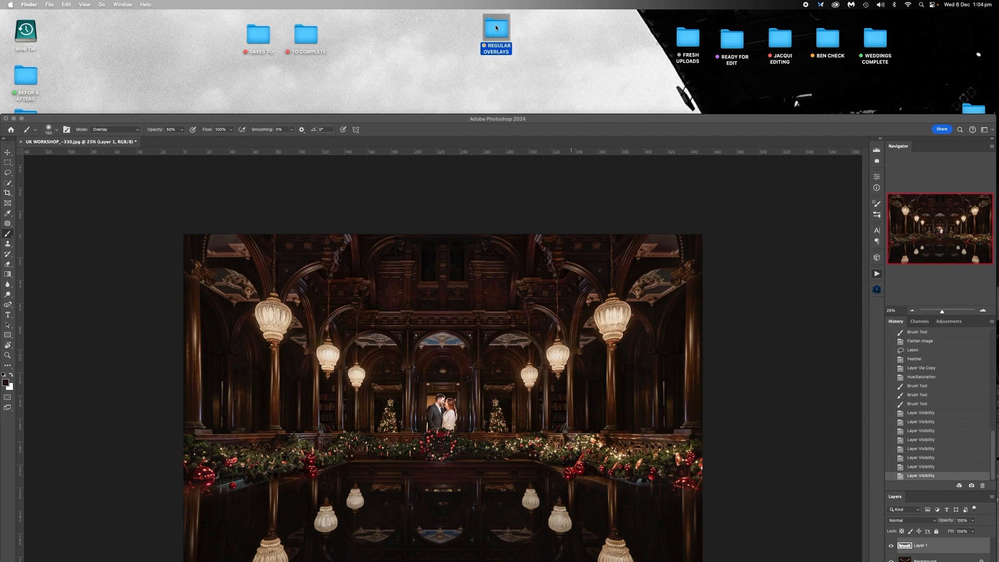
Find the LIGHT RAYS folder among the overlay folders and open it.
scroll(356, 138, "down", 5)
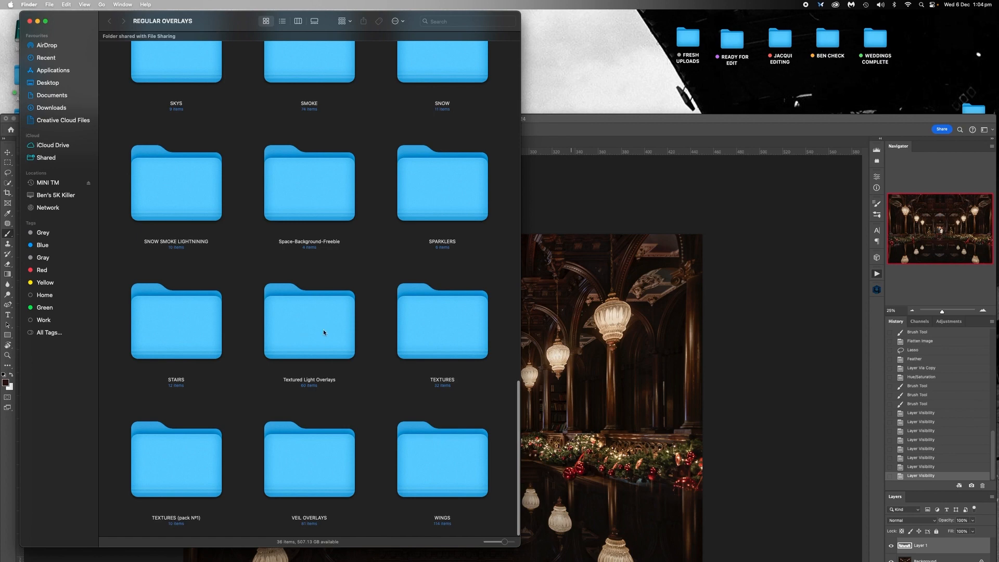
scroll(193, 258, "up", 5)
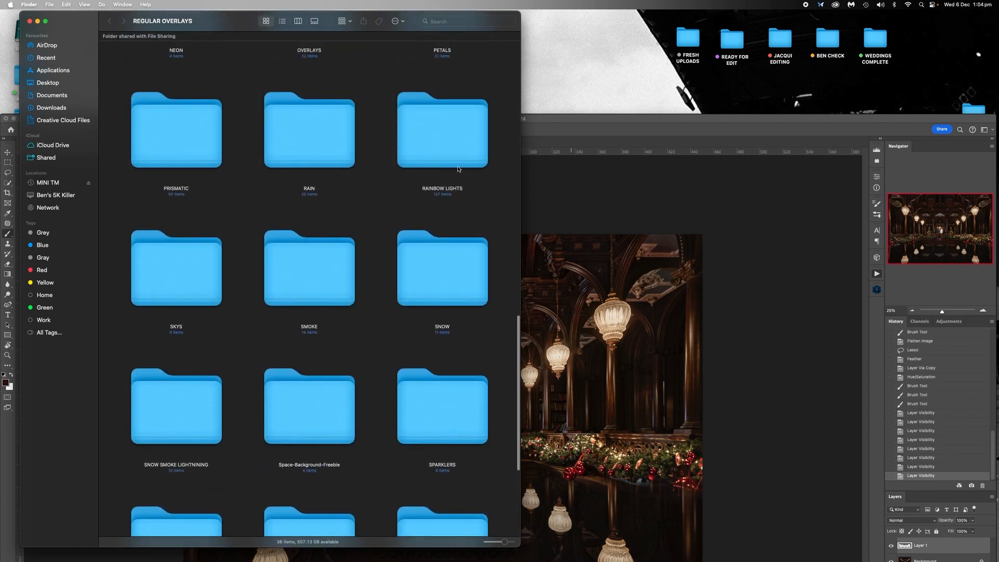
scroll(320, 290, "down", 5)
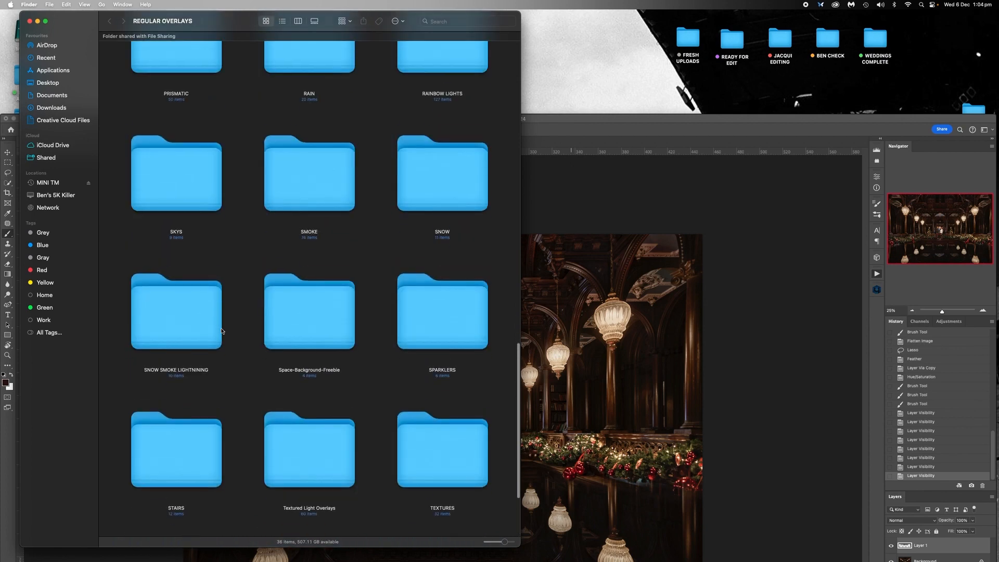
scroll(223, 331, "up", 8)
scroll(225, 332, "up", 5)
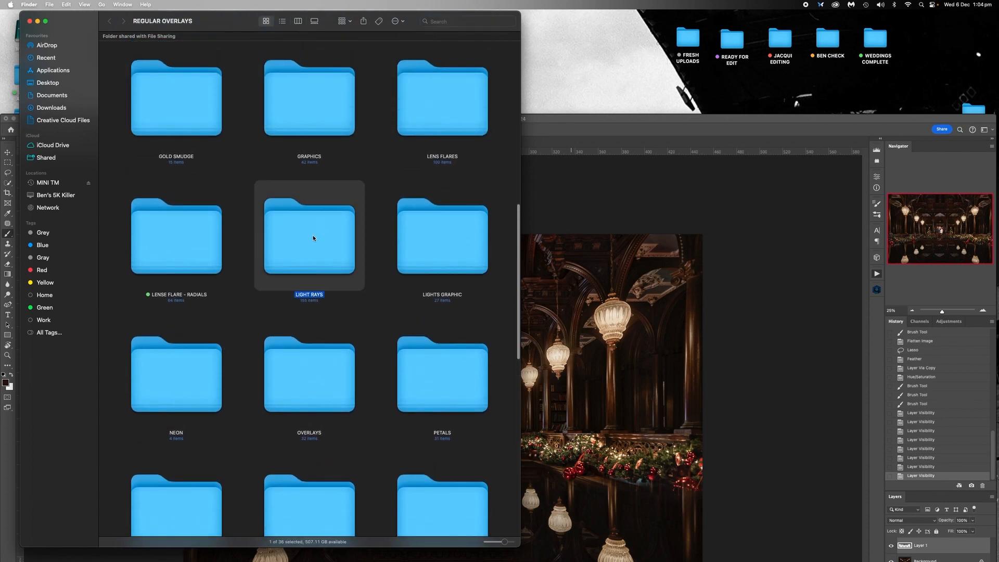
double_click(313, 238)
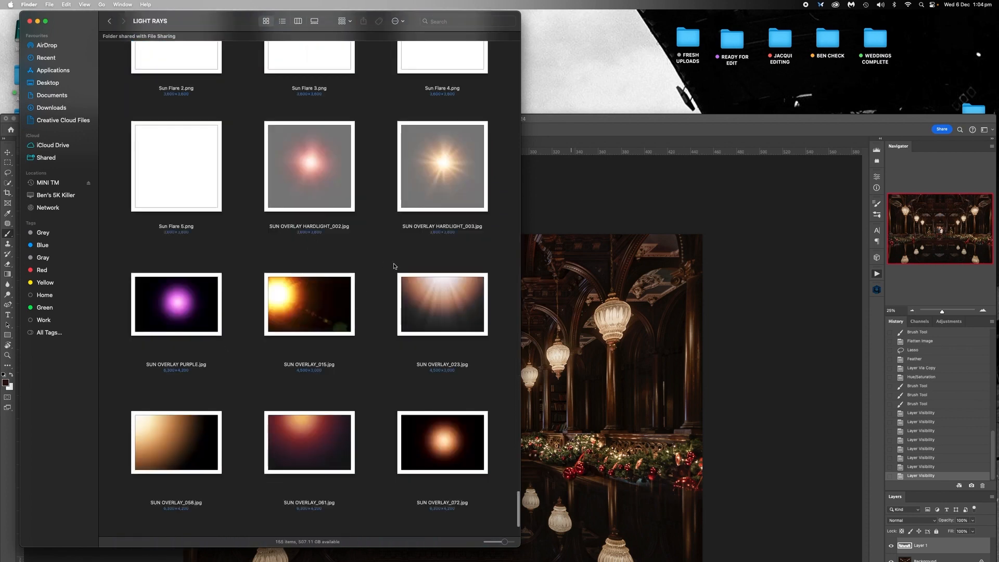
Look through the overlay thumbnails in the LIGHT RAYS folder for a light effect that suits the photo.
scroll(394, 266, "up", 15)
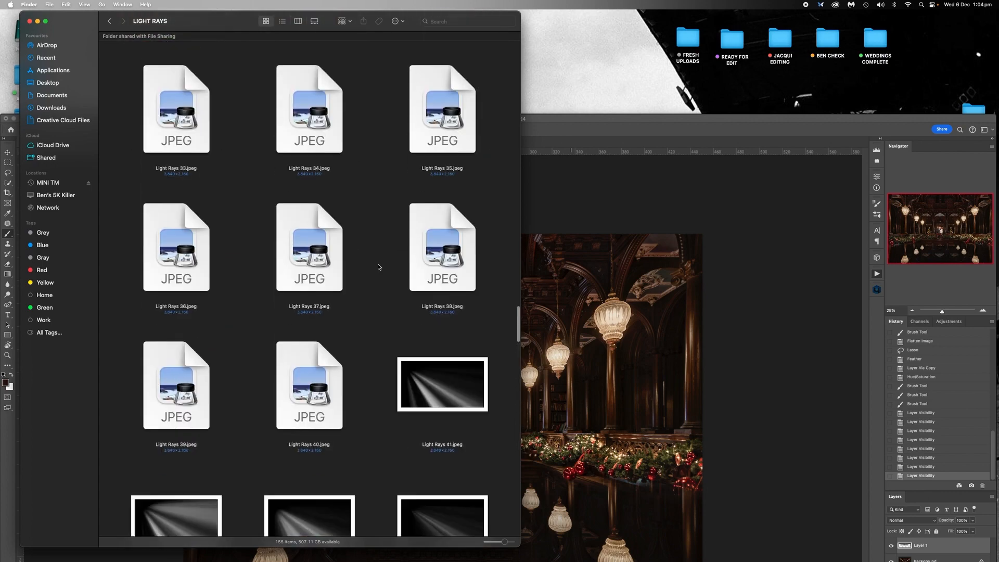
scroll(379, 267, "up", 20)
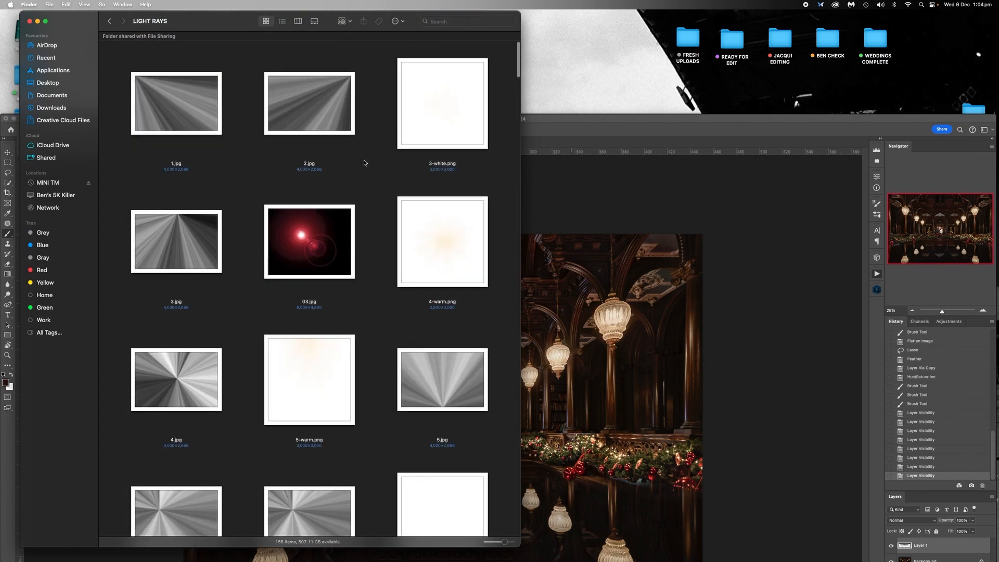
scroll(331, 204, "down", 5)
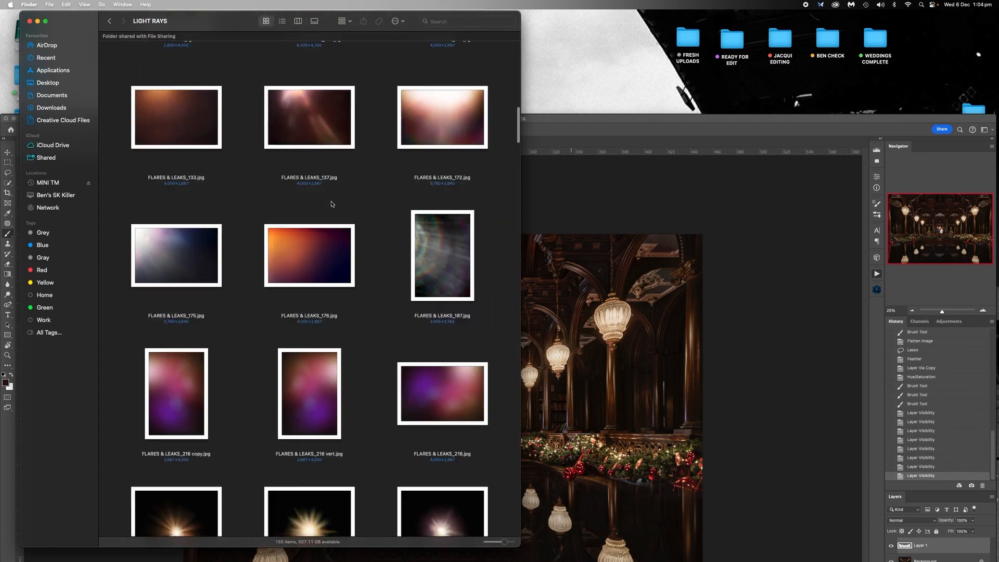
scroll(332, 203, "down", 8)
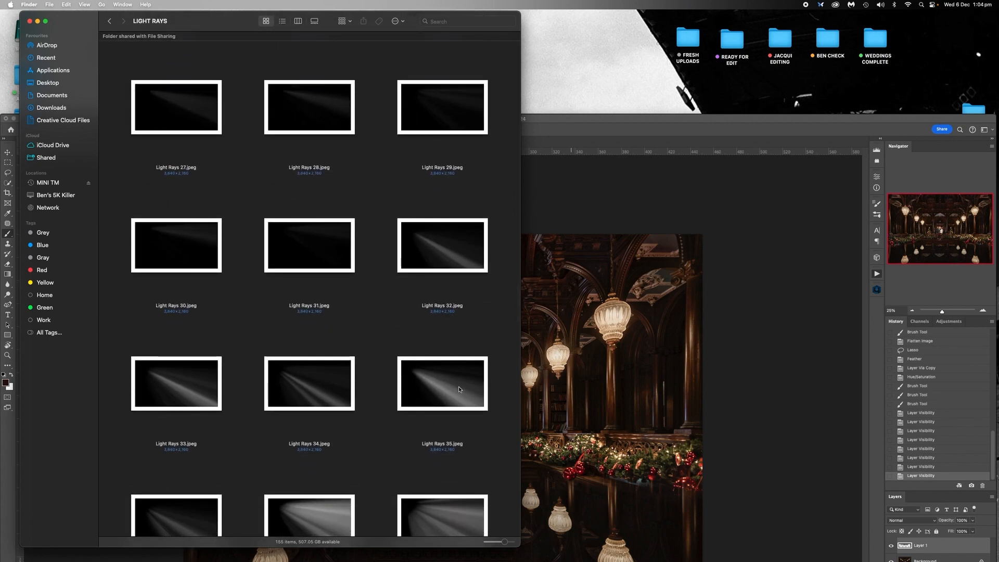
scroll(482, 342, "down", 10)
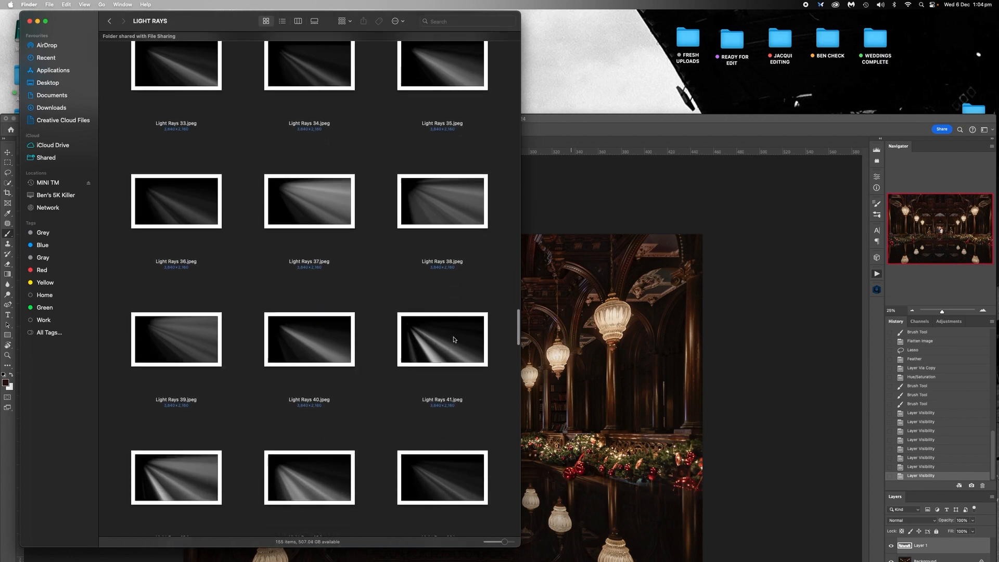
scroll(454, 339, "down", 10)
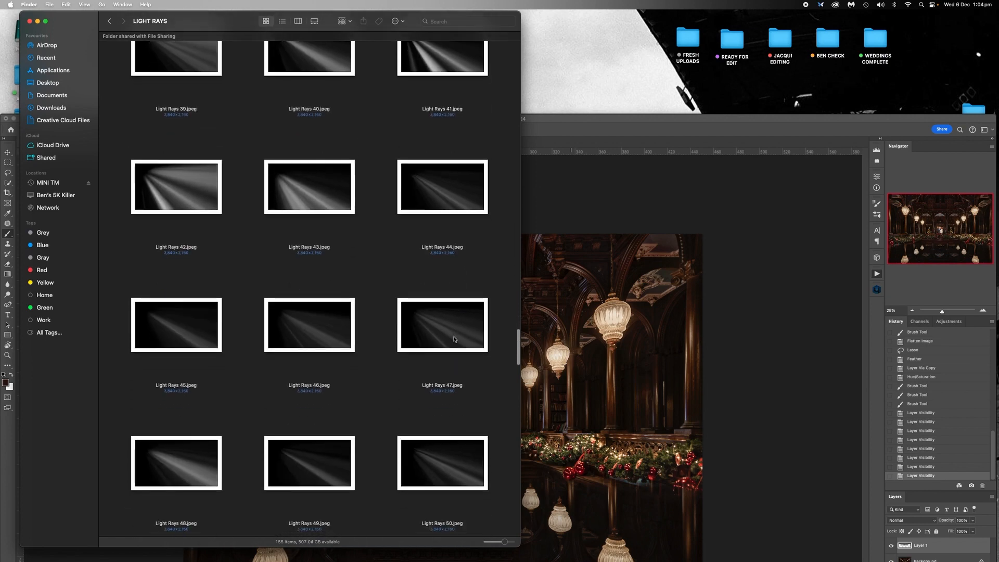
scroll(410, 341, "down", 10)
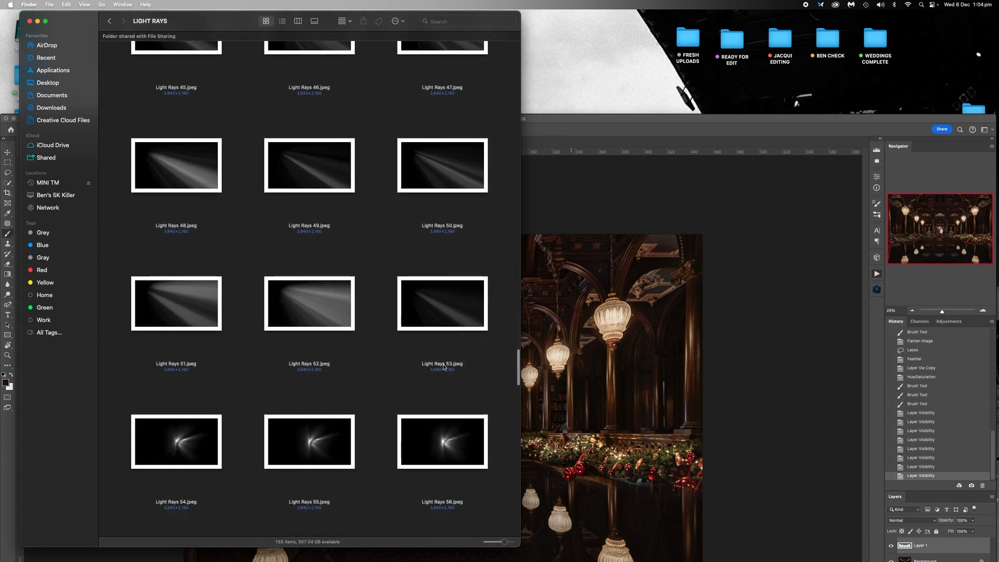
scroll(401, 375, "down", 5)
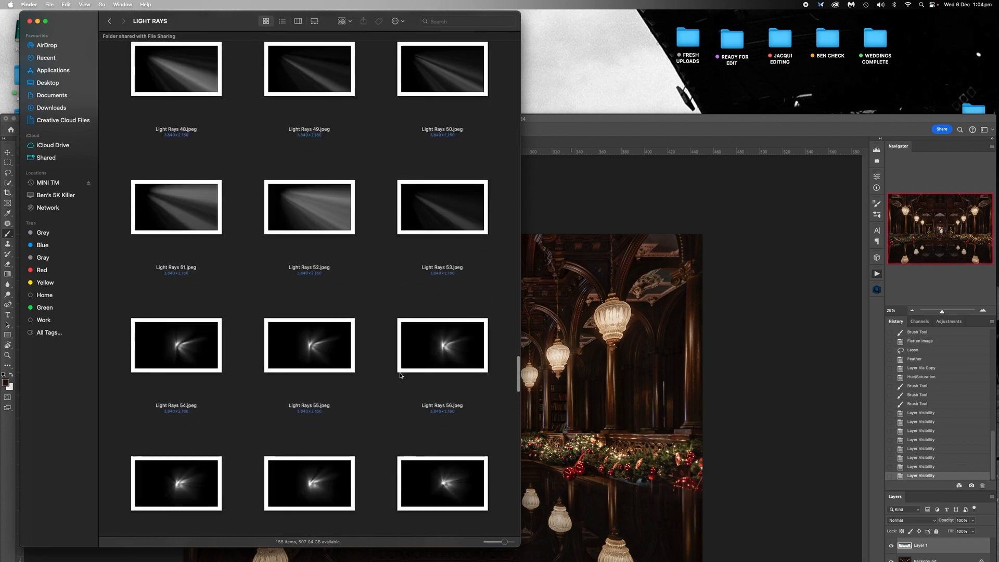
scroll(401, 375, "down", 5)
scroll(409, 354, "down", 20)
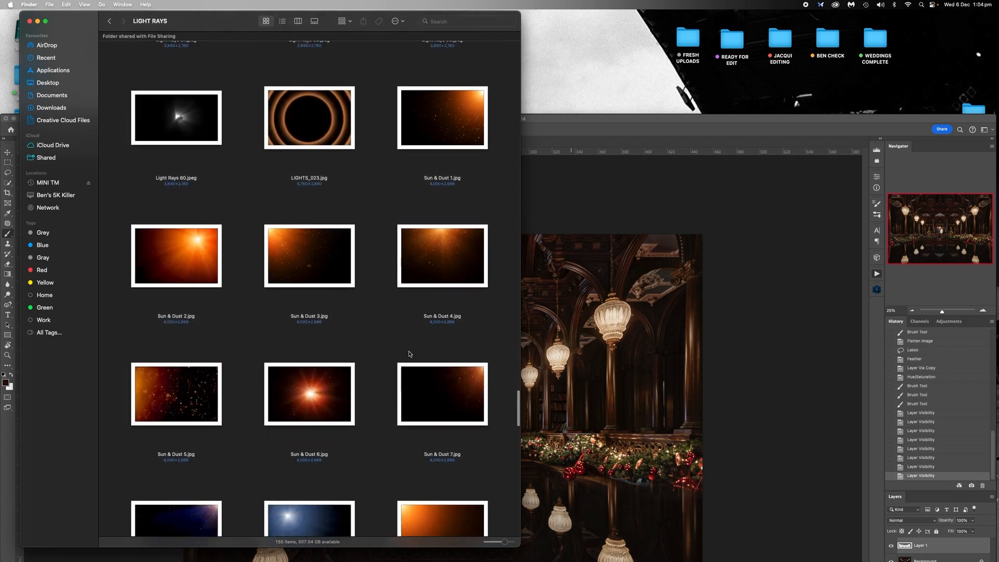
scroll(409, 353, "down", 10)
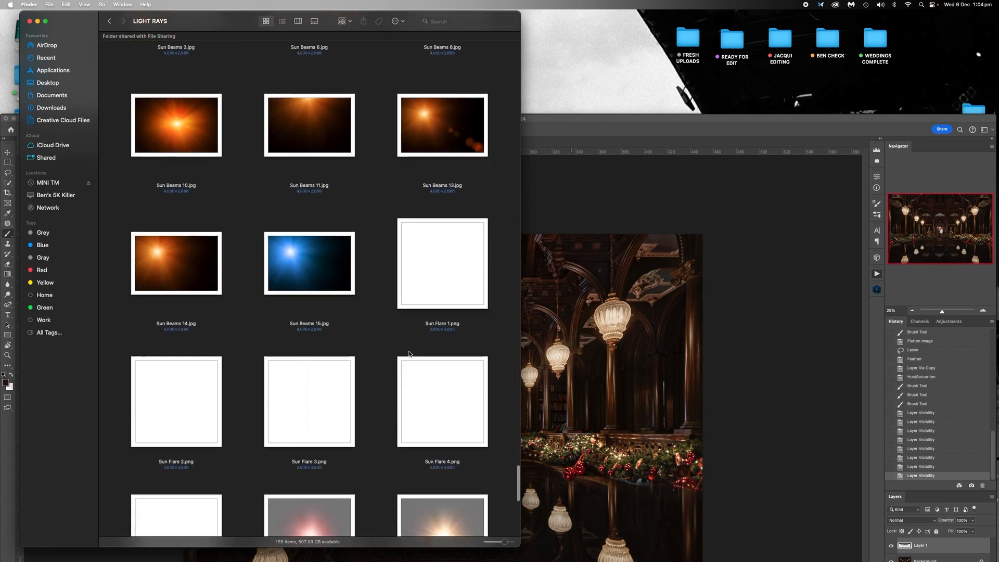
Preview the overlays Sun Flare 1.png to Sun Flare 5.png one after another.
left_click(456, 200)
key("space")
key("space")
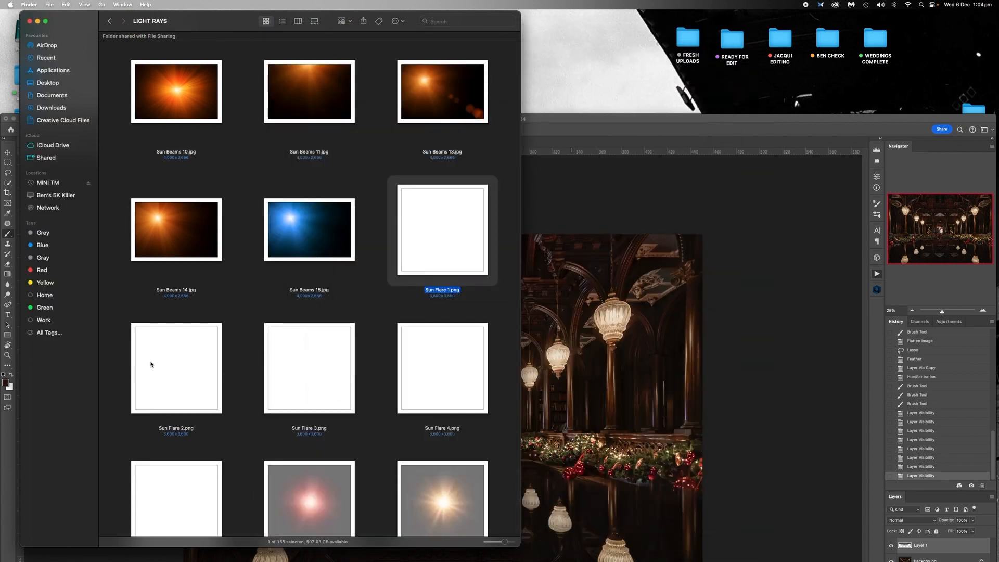
left_click(199, 372)
key("space")
key("space")
left_click(292, 377)
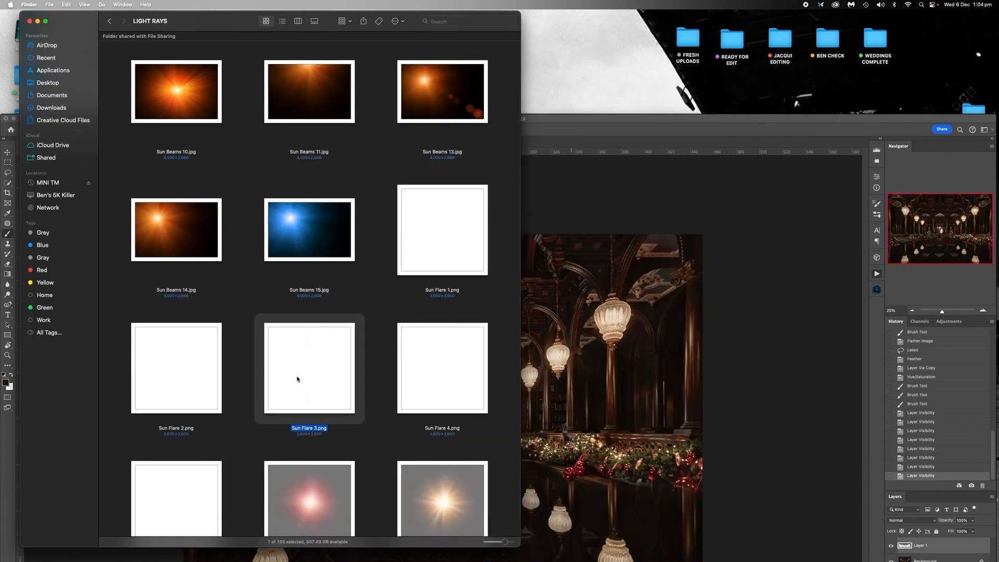
key("space")
key("space")
left_click(434, 374)
key("space")
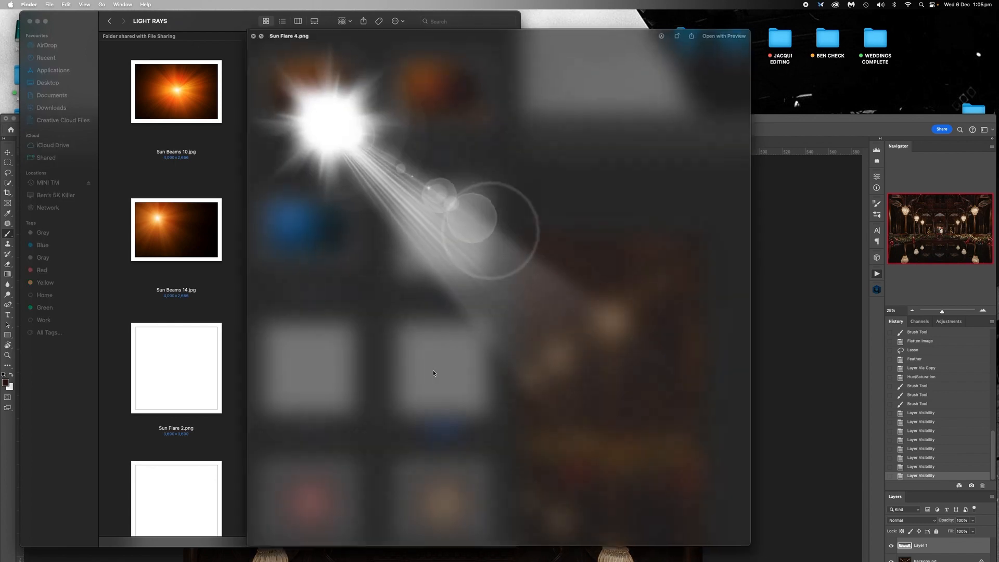
key("space")
scroll(420, 354, "down", 6)
left_click(182, 198)
key("space")
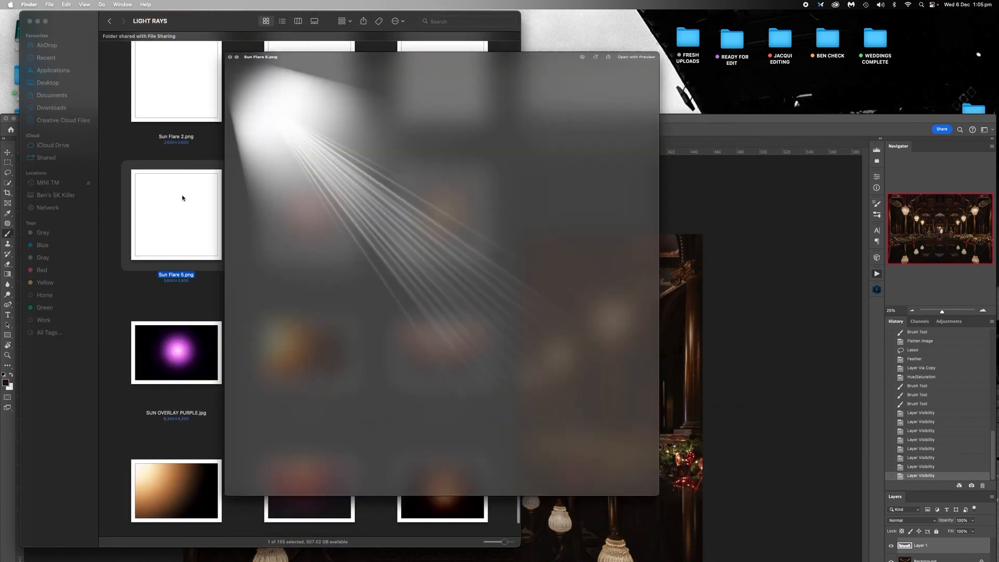
key("space")
Preview the overlays SYMMETRICAL.jpg and 4-warm.png in the LIGHT RAYS folder.
scroll(181, 197, "down", 5)
left_click(314, 459)
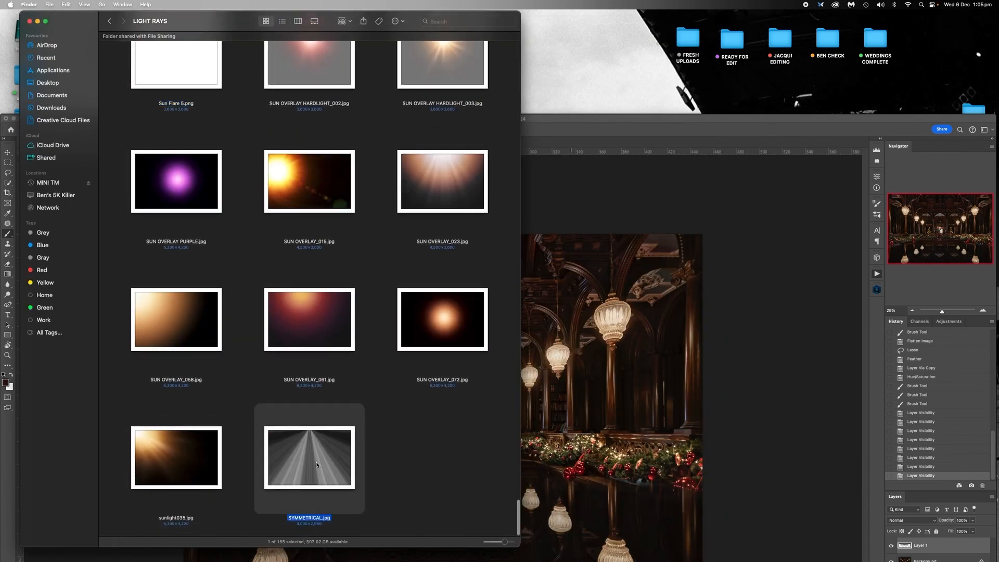
key("space")
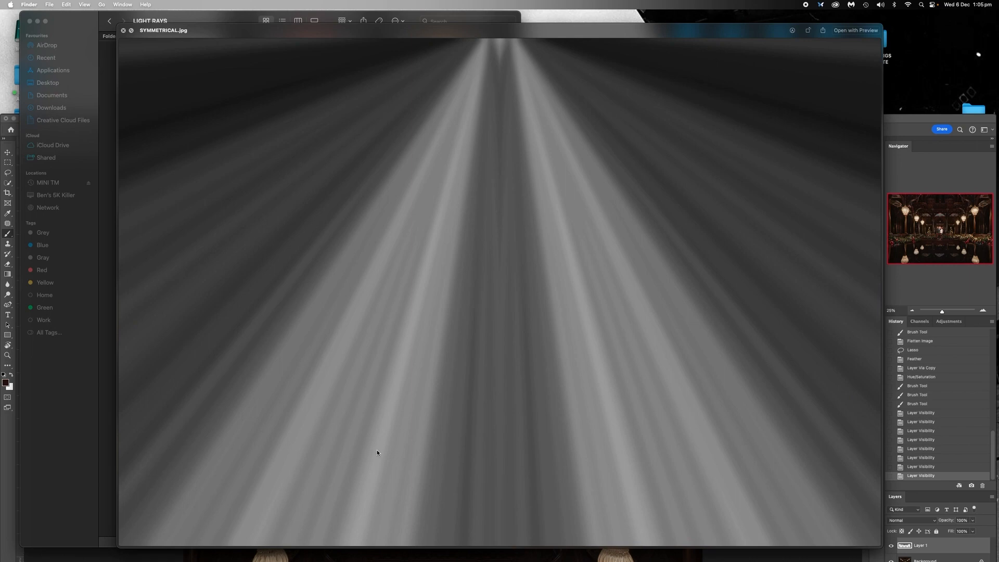
key("space")
scroll(347, 452, "down", 5)
scroll(347, 453, "up", 20)
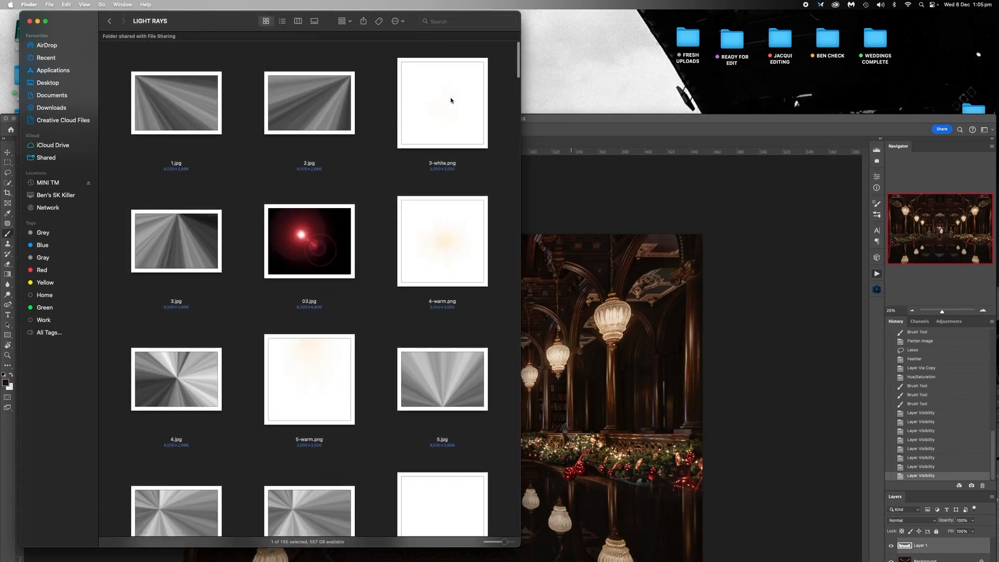
left_click(444, 239)
key("space")
key("space")
Preview 5-warm.png and place it as an overlay on the Christmas photo, hiding Layer 1.
left_click(332, 385)
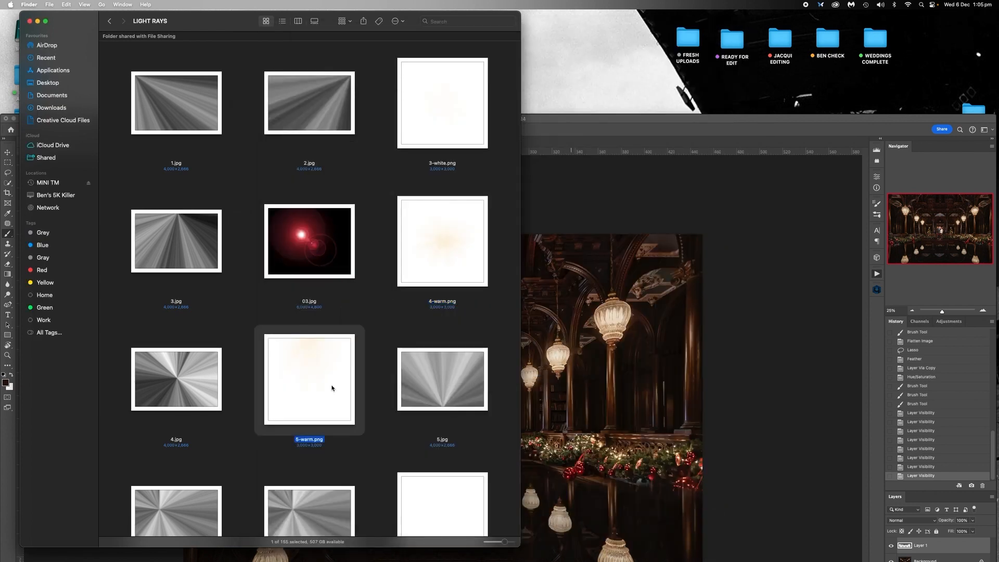
key("space")
key("space")
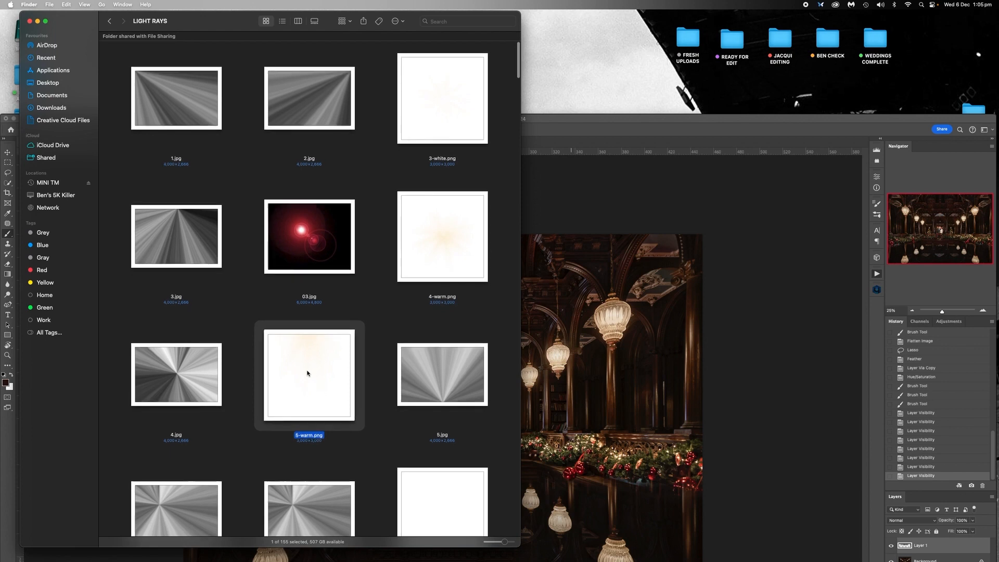
left_click_drag(308, 373, 598, 351)
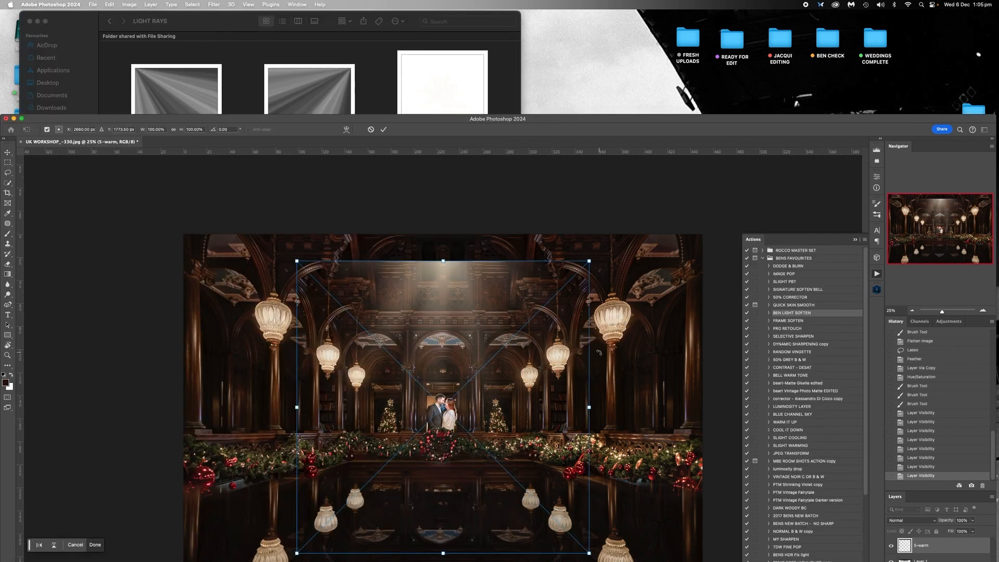
left_click_drag(543, 118, 542, 7)
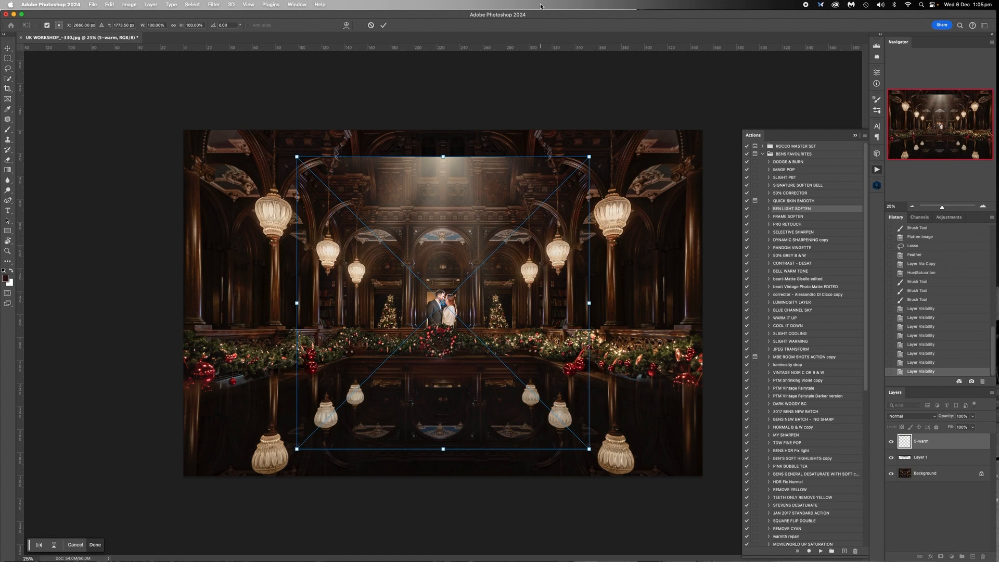
left_click(891, 458)
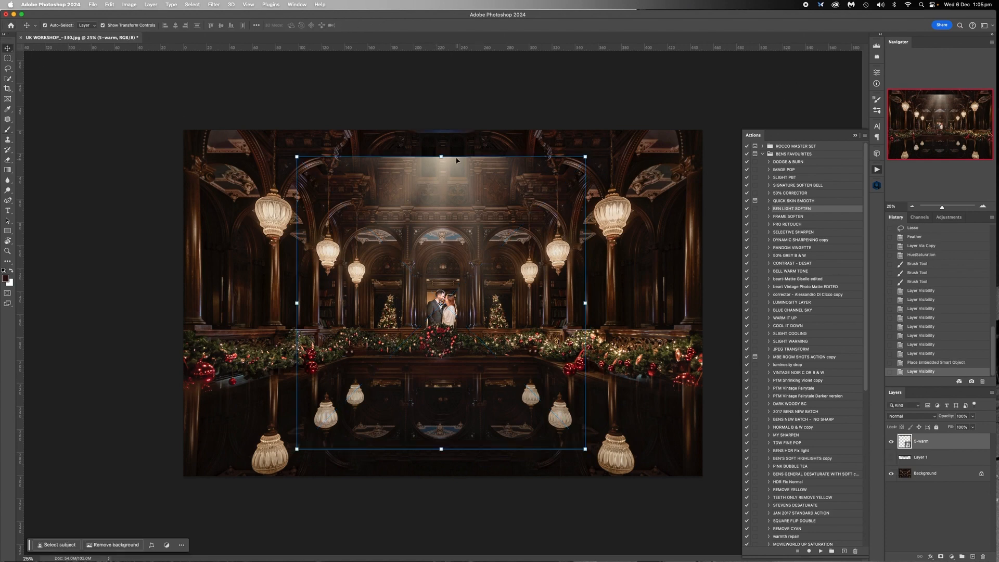
Stretch the 5-warm overlay up to the photo's upper edge and far below its lower edge, widening it to 128%.
left_click_drag(441, 158, 443, 130)
left_click_drag(443, 448, 440, 561)
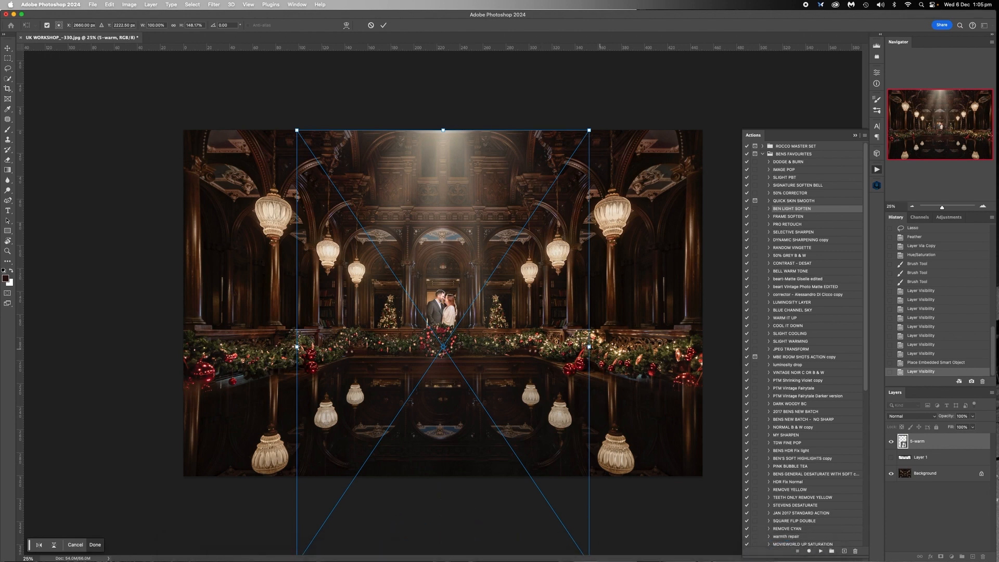
left_click_drag(589, 347, 671, 347)
left_click_drag(614, 319, 502, 78)
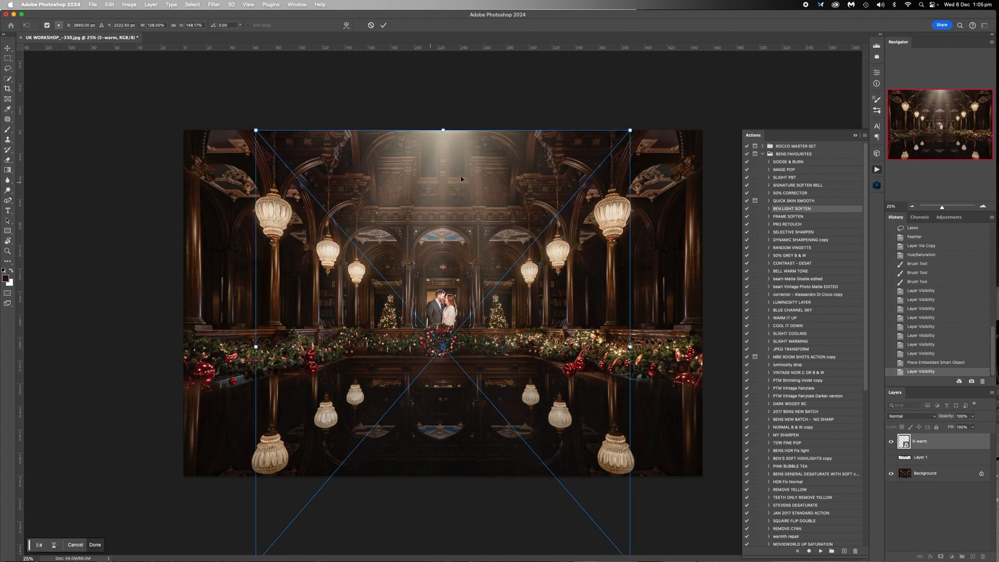
Enlarge the 5-warm overlay to about 149% width and 256% height, positioning it centred and extending above and below the photo.
left_click(914, 208)
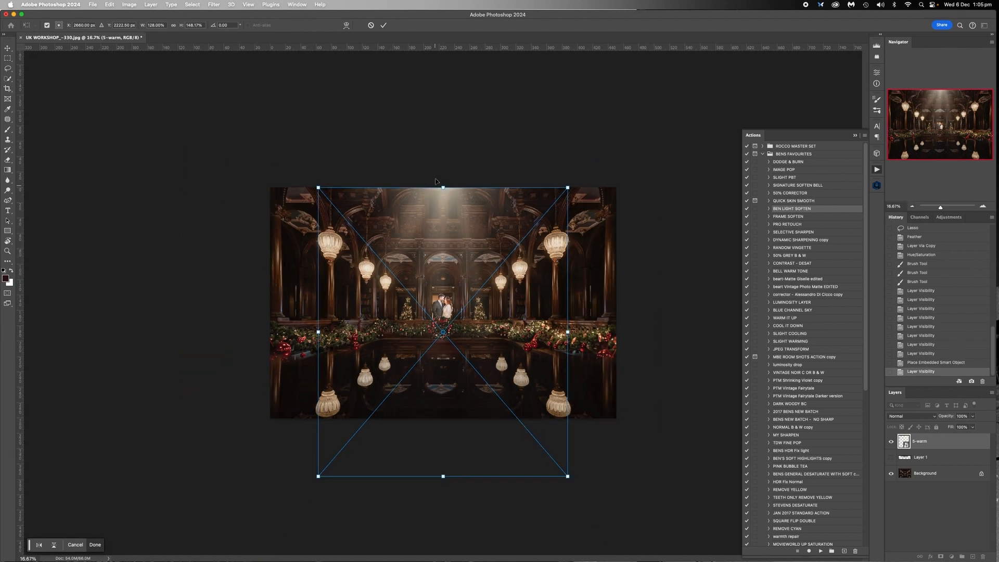
left_click_drag(443, 188, 444, 107)
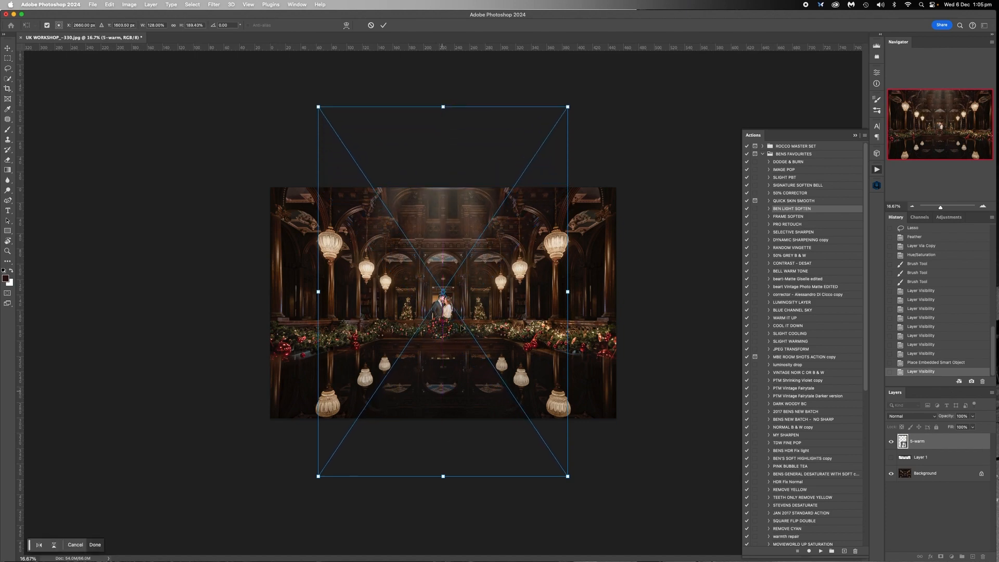
left_click_drag(442, 321, 443, 362)
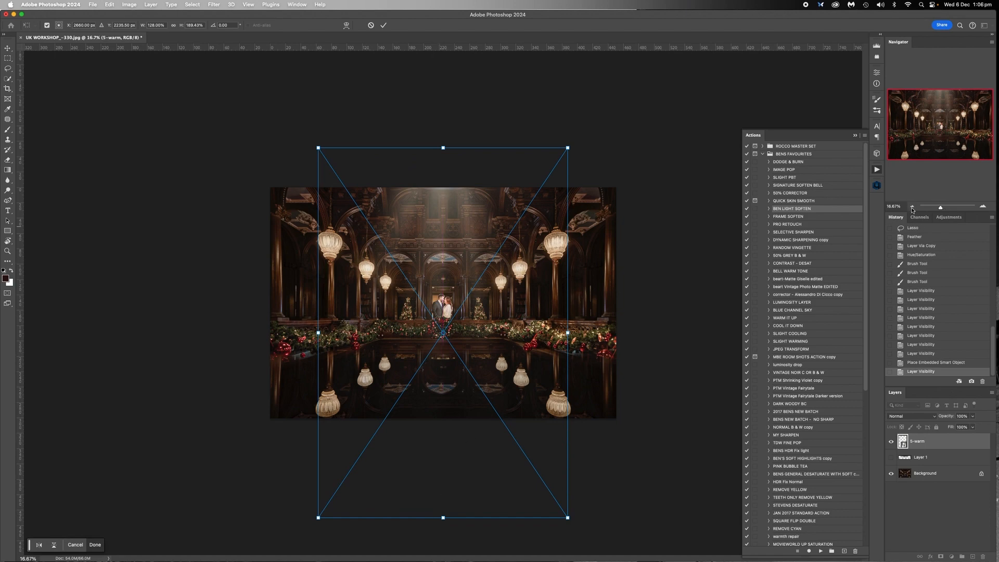
key("super+minus")
left_click_drag(443, 464, 440, 545)
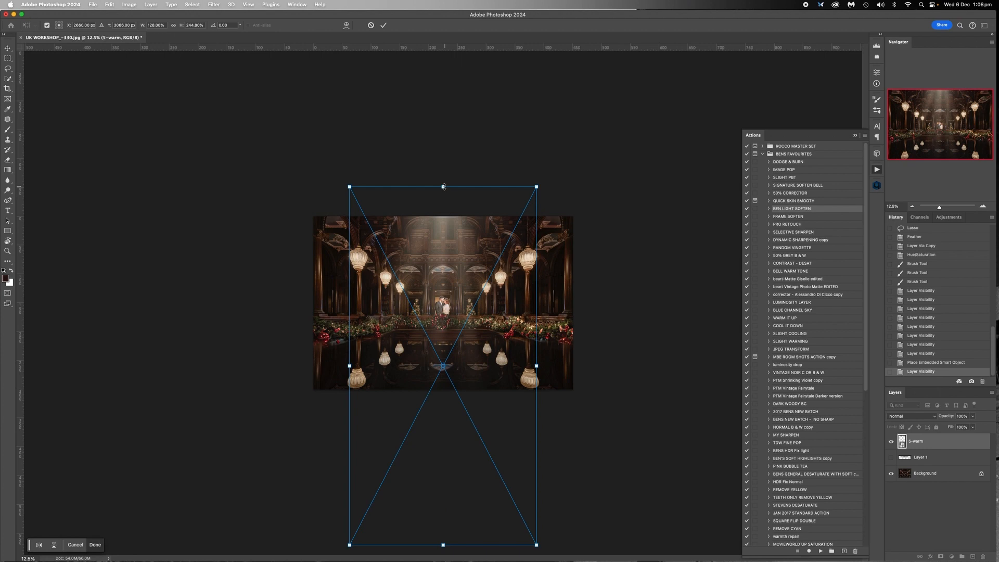
mouse_move(444, 187)
left_mouse_down()
mouse_move(444, 161)
mouse_move(444, 170)
left_mouse_up()
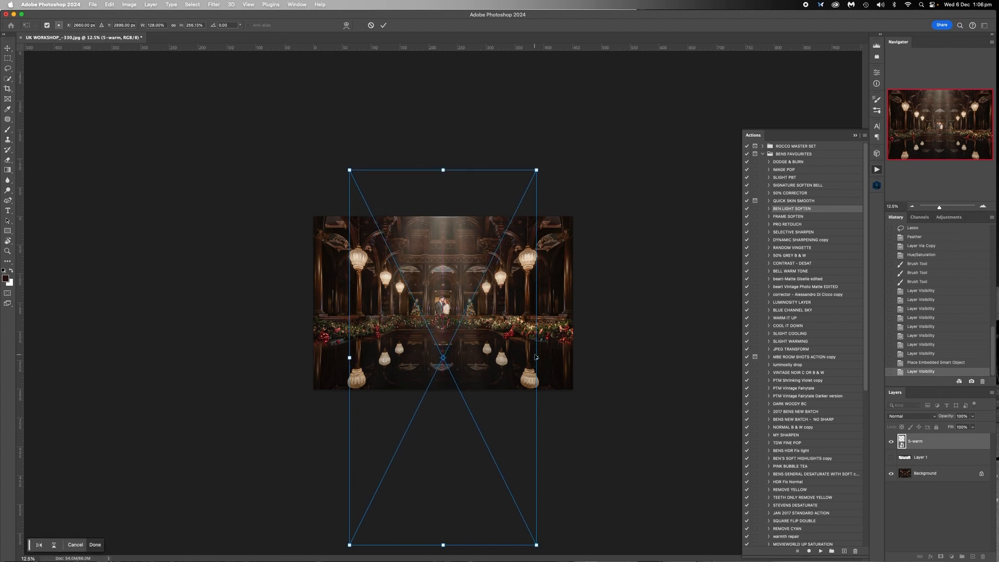
left_click_drag(537, 357, 566, 358)
left_click_drag(481, 322, 469, 316)
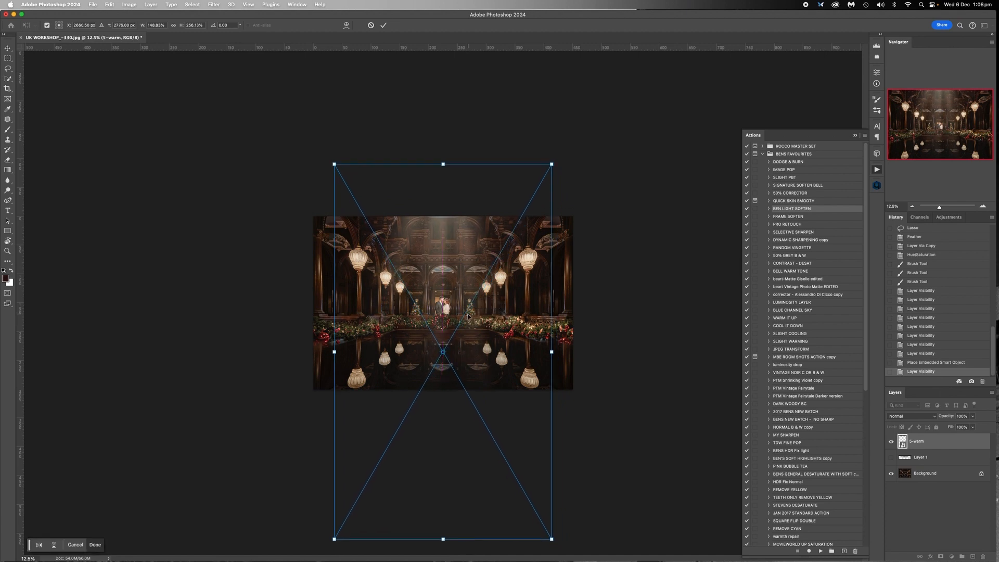
Apply the overlay's transform and compare the photo with and without Layer 1, leaving Layer 1 visible.
left_click(891, 458)
left_click(891, 458)
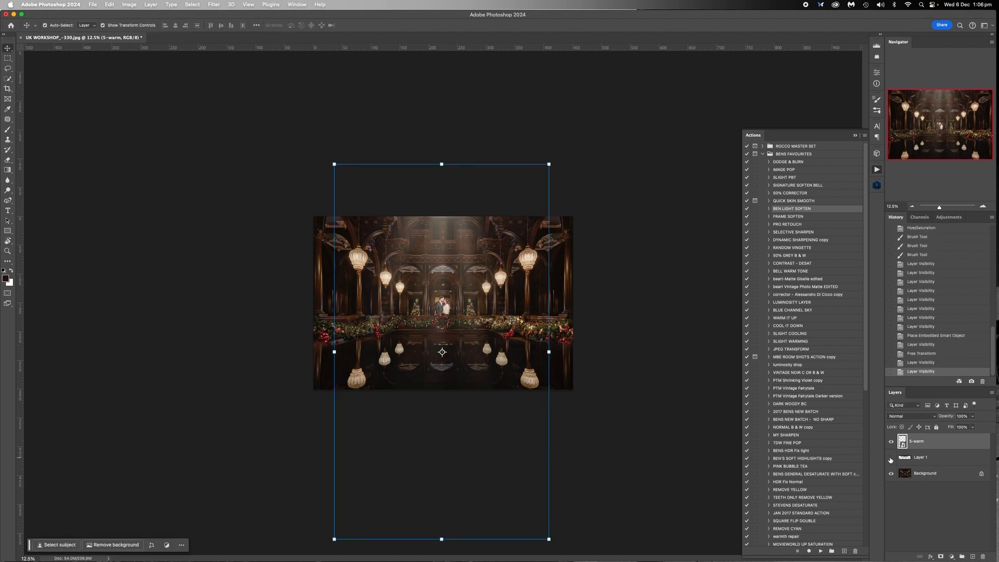
left_click(890, 459)
left_click(891, 459)
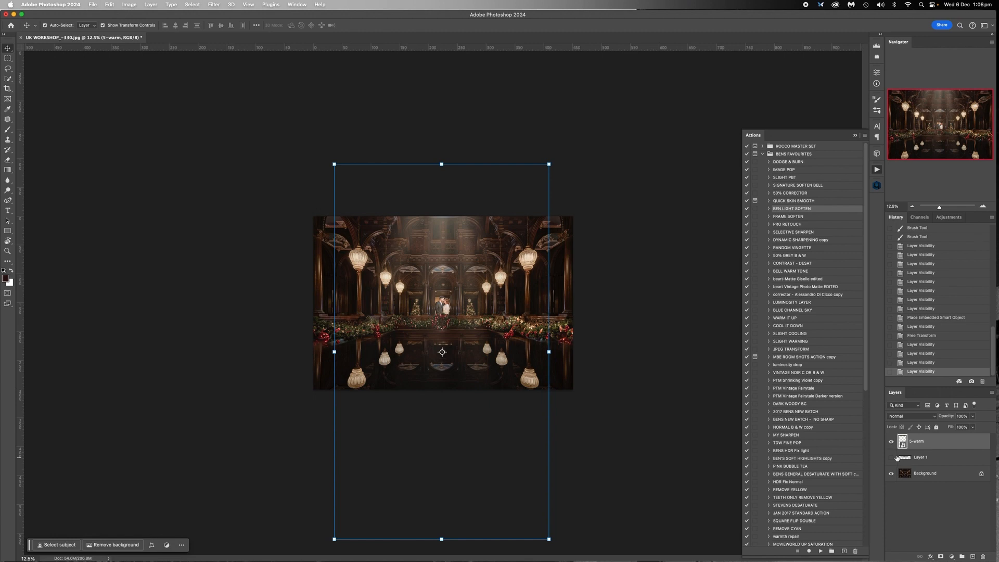
left_click(890, 458)
Lower the opacity of Layer 1 so the ceiling correction is weaker.
left_click(921, 458)
left_click(972, 415)
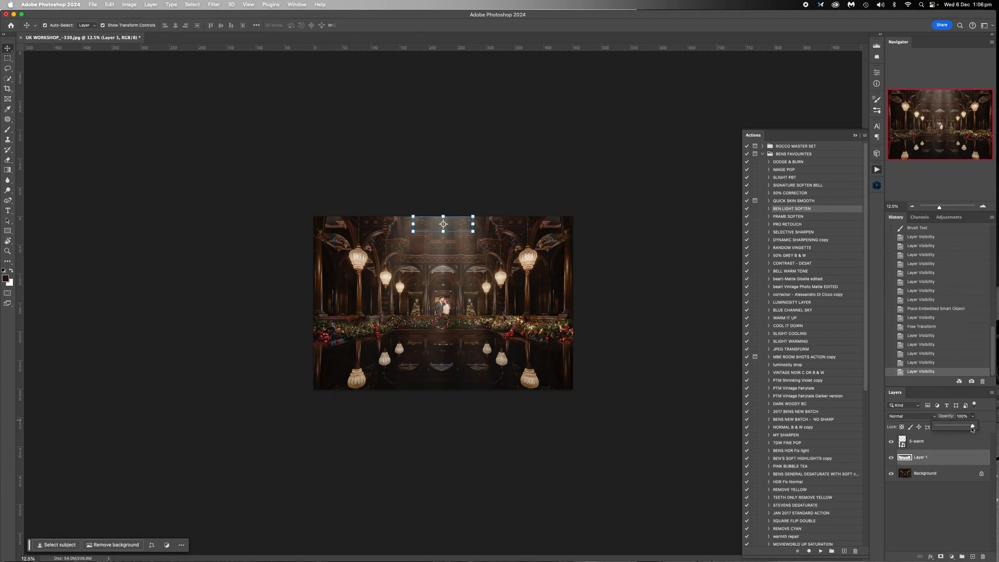
mouse_move(972, 429)
left_mouse_down()
mouse_move(921, 430)
mouse_move(954, 427)
left_mouse_up()
Rasterize the 5-warm overlay layer.
left_click(919, 442)
right_click(919, 443)
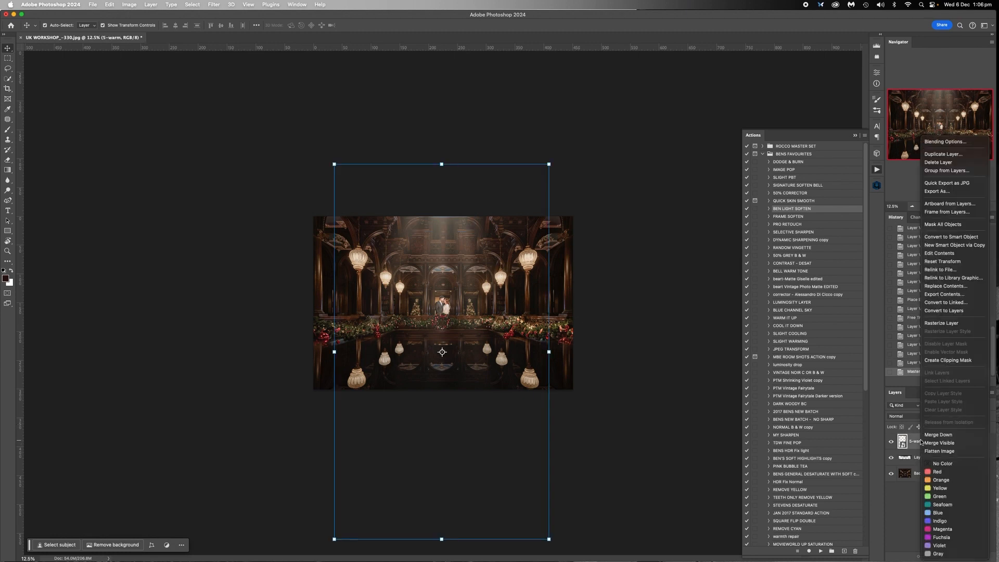
left_click(946, 324)
left_click(982, 209)
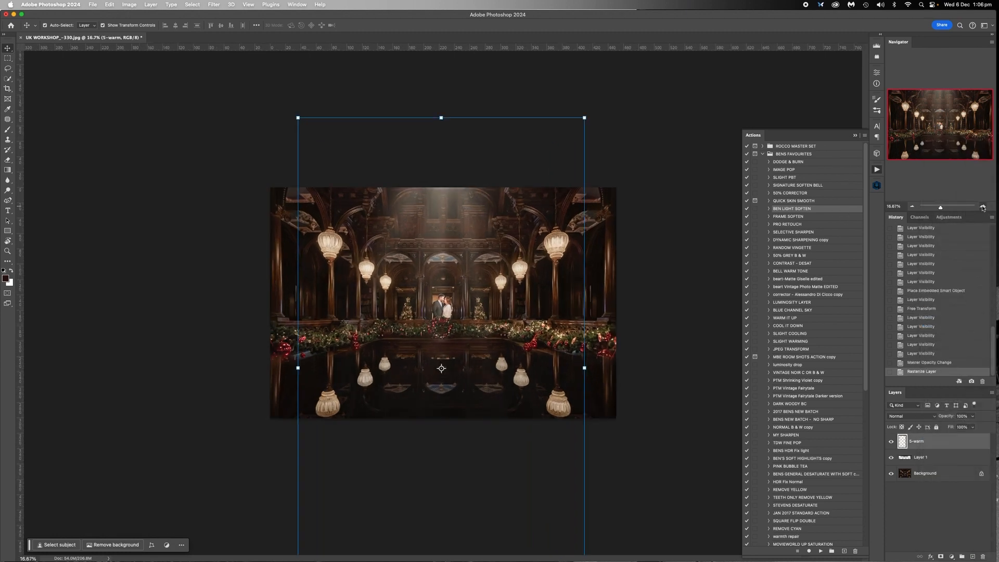
left_click(913, 207)
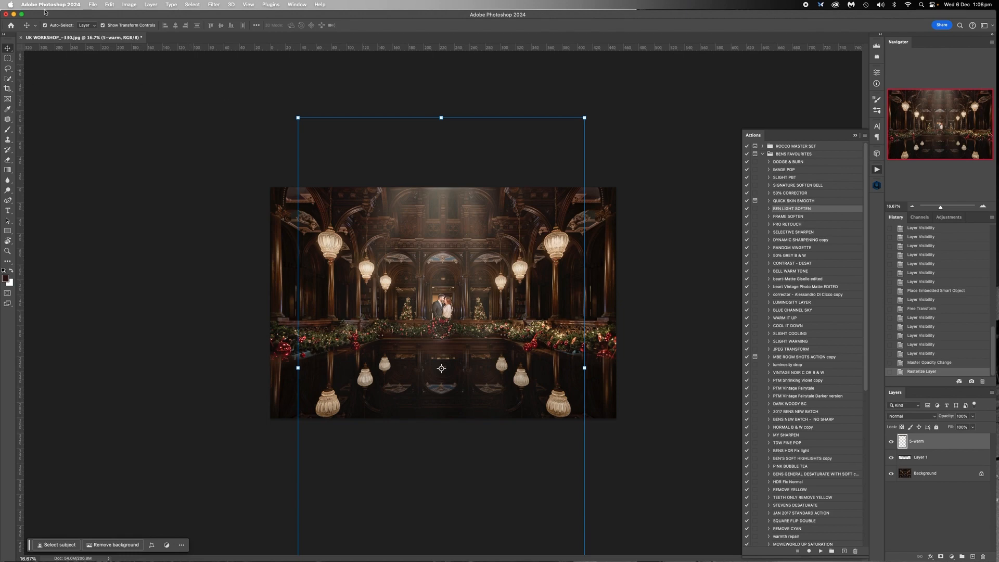
Distort the 5-warm layer into a trapezoid by moving both upper corners evenly inward, and shift it slightly down.
left_click(109, 4)
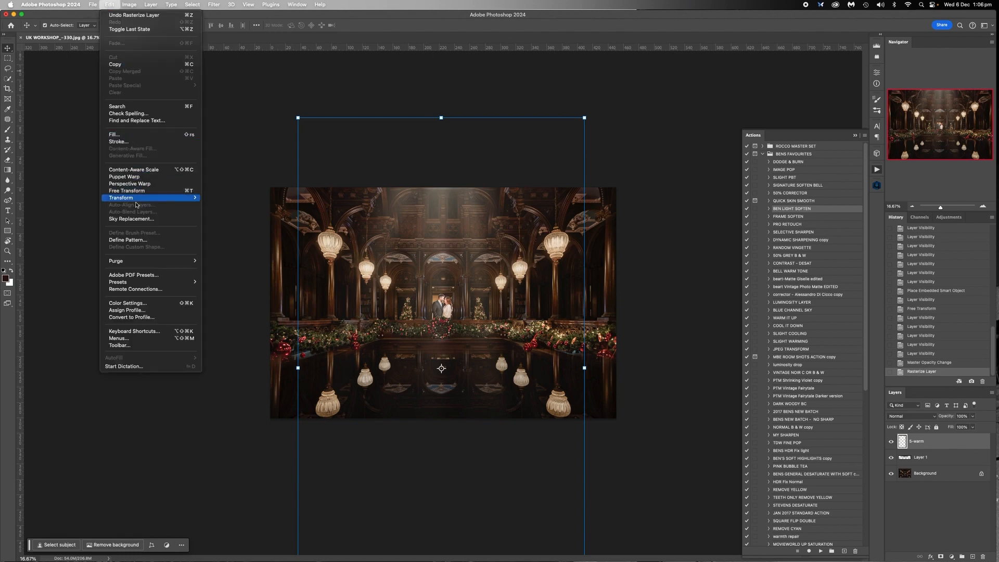
mouse_move(137, 198)
left_click(223, 240)
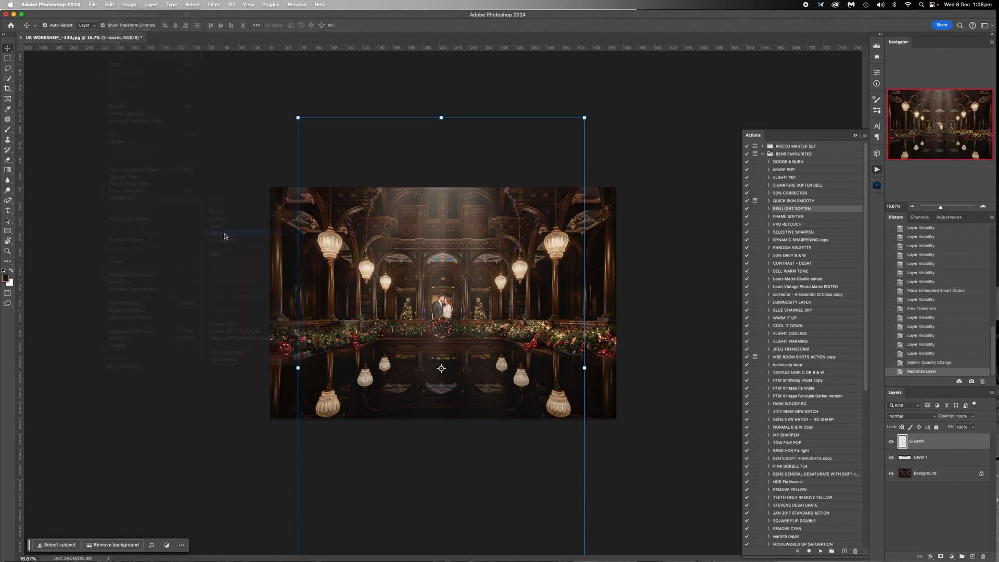
left_click_drag(298, 119, 363, 119)
left_click_drag(575, 120, 525, 120)
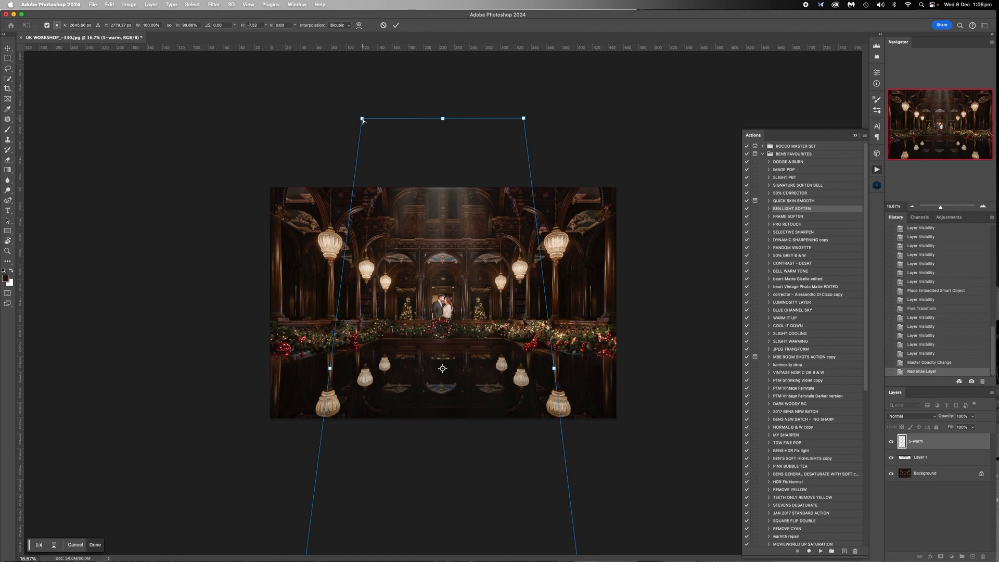
left_click_drag(364, 120, 389, 121)
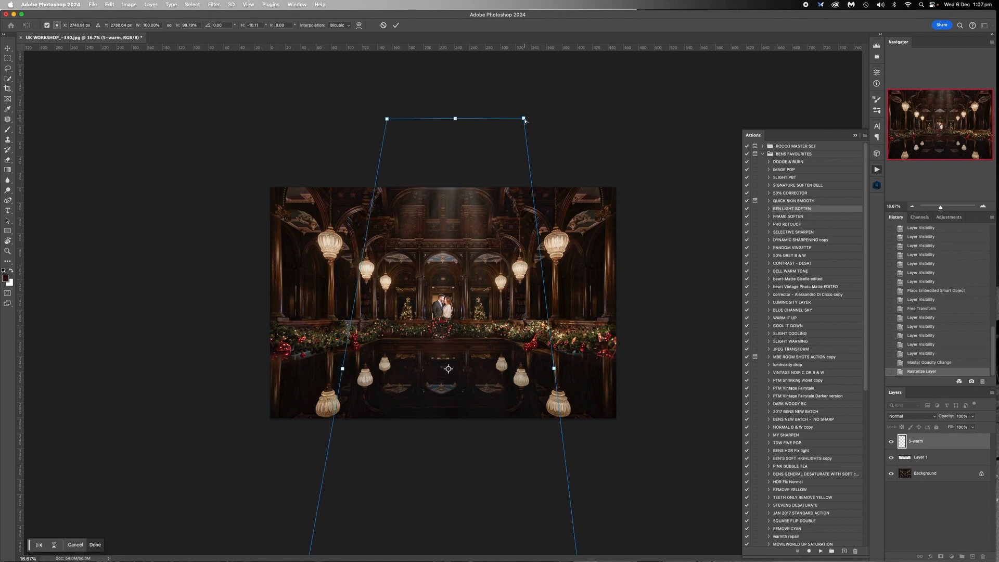
left_click_drag(524, 119, 504, 119)
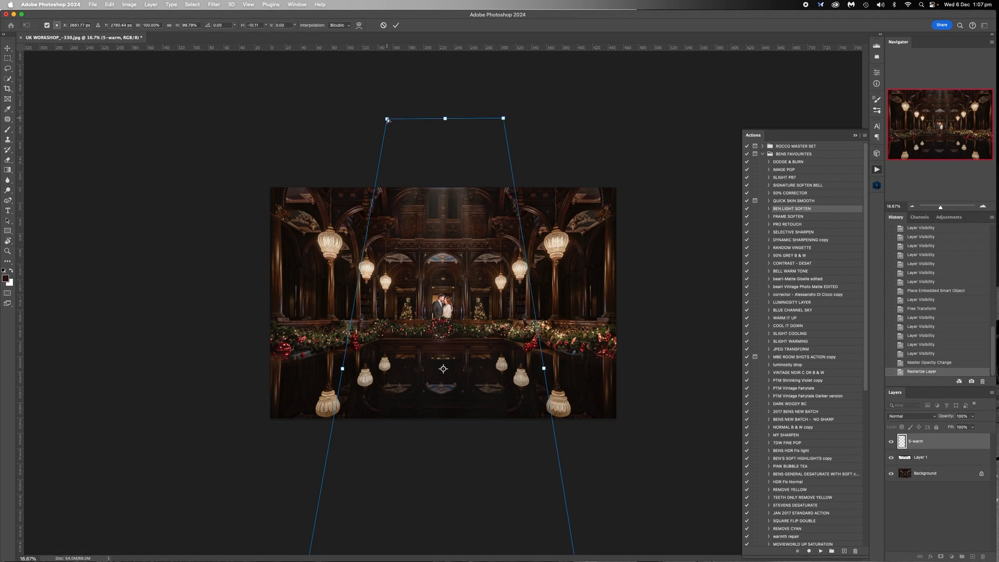
left_click_drag(388, 120, 370, 119)
left_click_drag(505, 120, 517, 120)
mouse_move(444, 224)
left_mouse_down()
mouse_move(443, 246)
mouse_move(445, 236)
left_mouse_up()
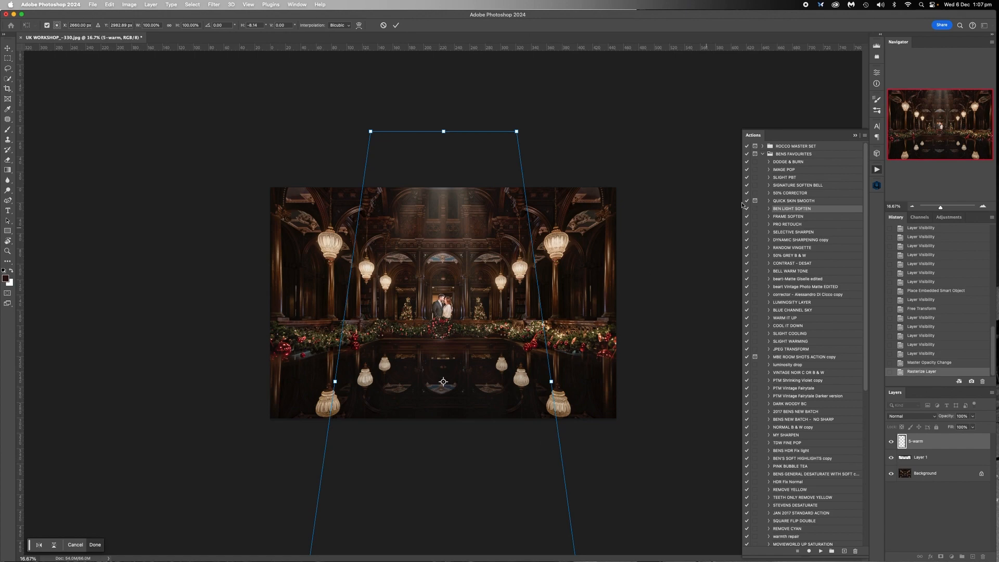
Lengthen the distorted light overlay by extending its lower edge much farther below the photo.
left_click(913, 207)
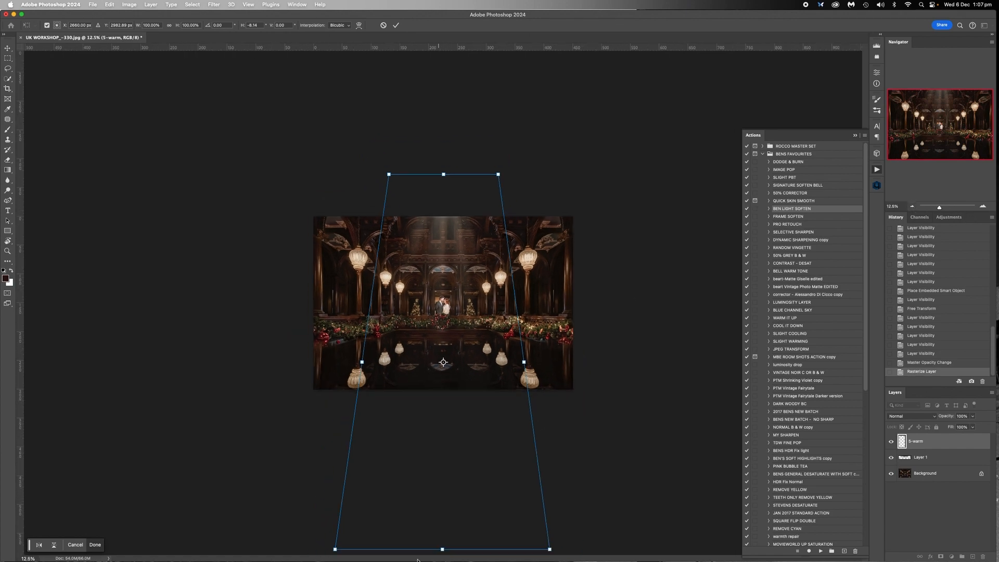
mouse_move(442, 551)
left_mouse_down()
mouse_move(441, 472)
mouse_move(442, 559)
left_mouse_up()
left_click(913, 206)
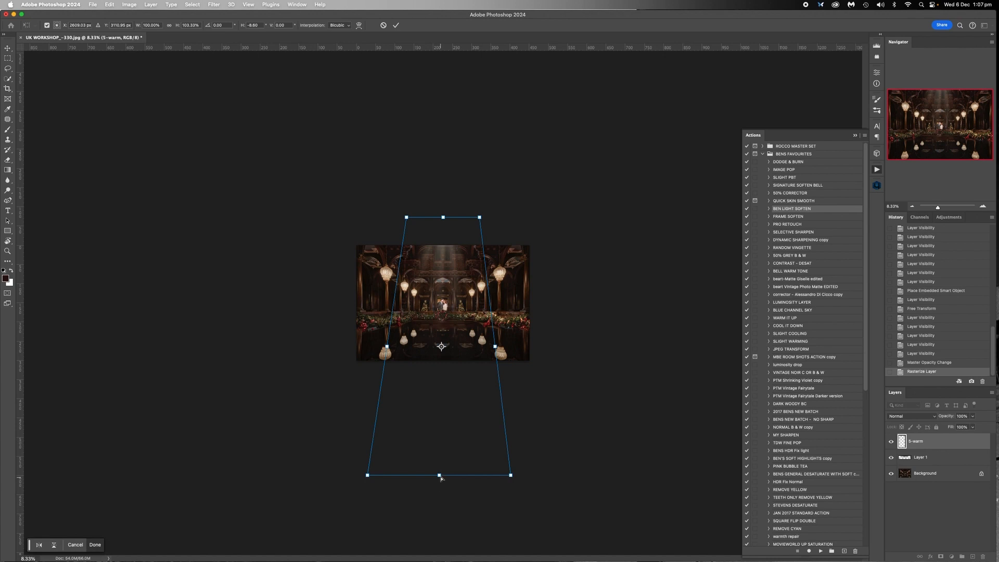
left_click_drag(440, 478, 438, 554)
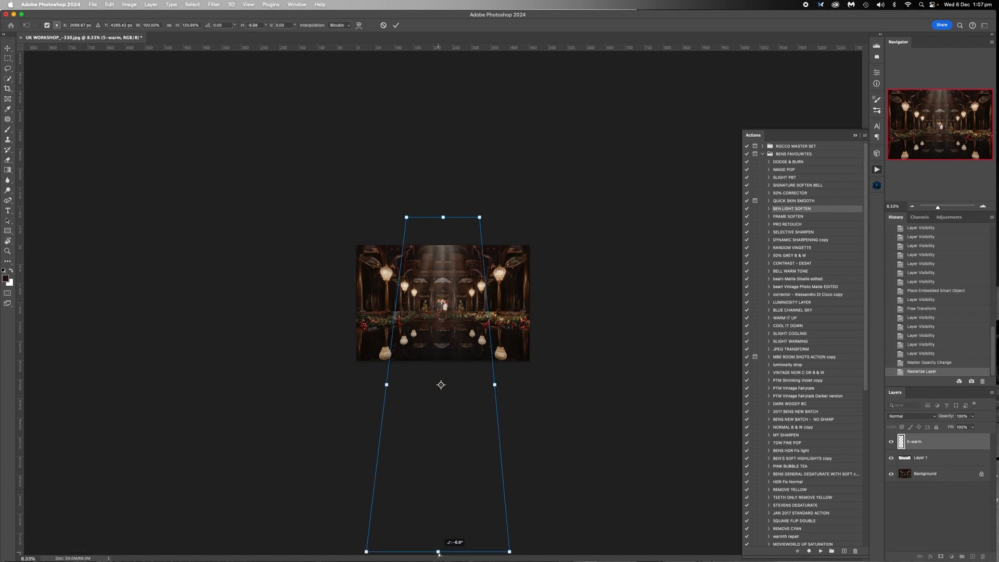
Raise the light overlay's upper edge slightly, fine-tune its upper corners to centre the rays, and apply the transform.
left_click_drag(444, 218, 401, 208)
left_click_drag(479, 209, 488, 209)
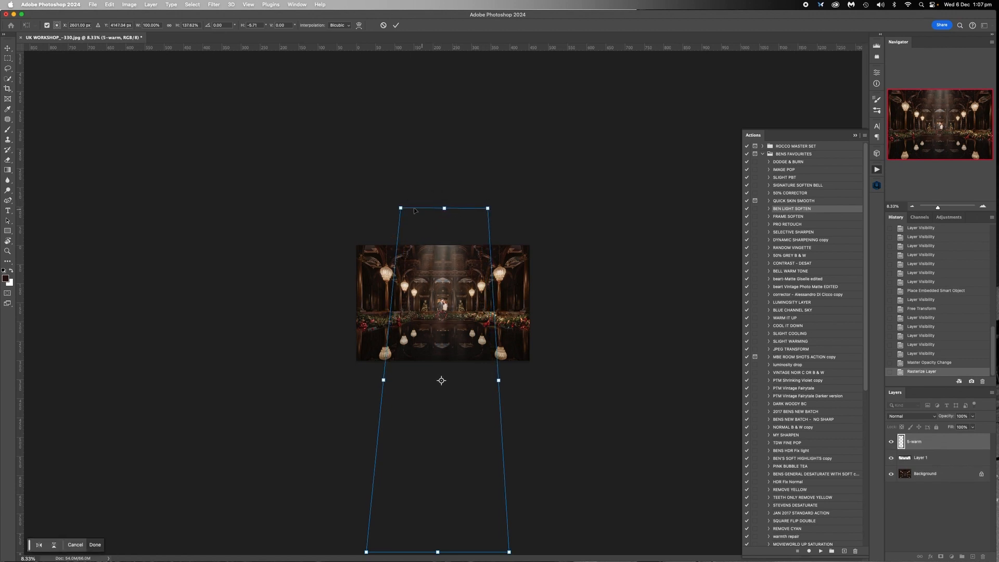
left_click_drag(401, 208, 406, 208)
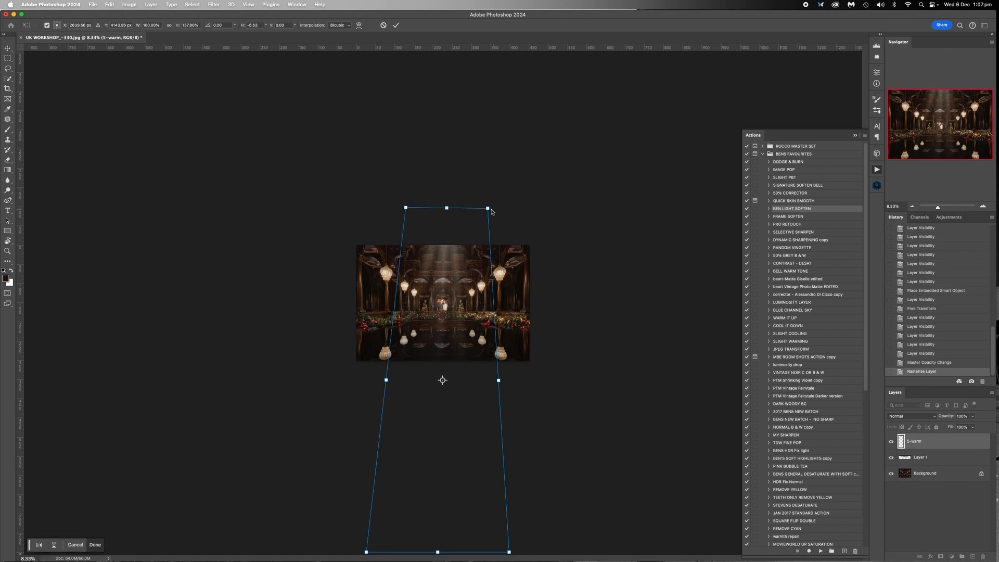
left_click_drag(488, 209, 485, 209)
left_click(407, 210)
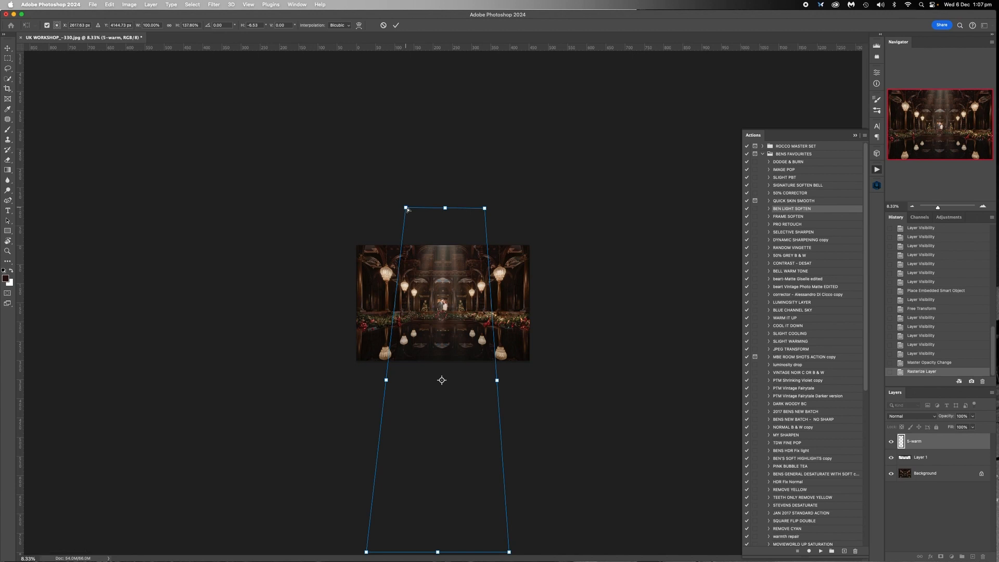
left_click_drag(406, 209, 407, 210)
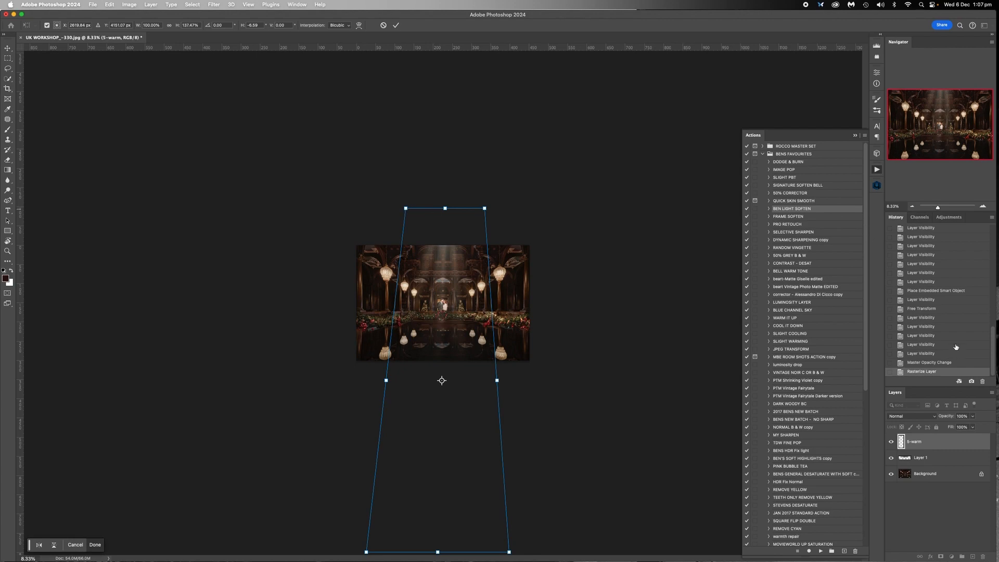
left_click(983, 207)
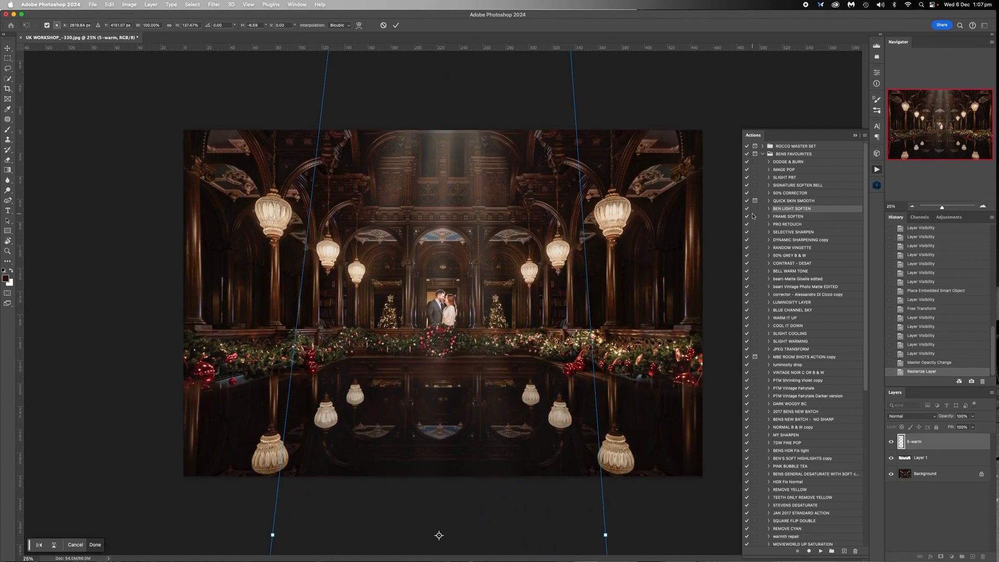
key("Return")
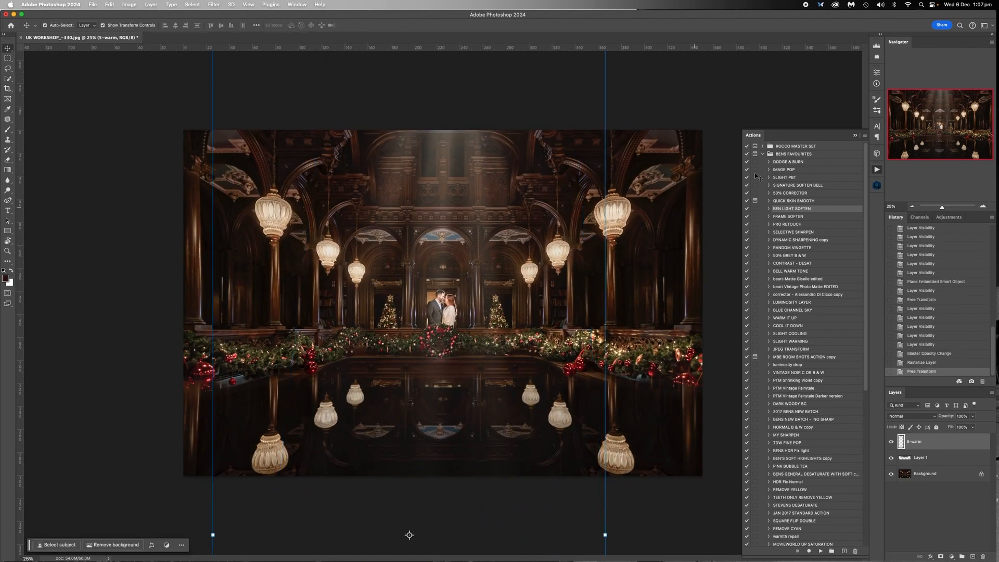
left_click(913, 206)
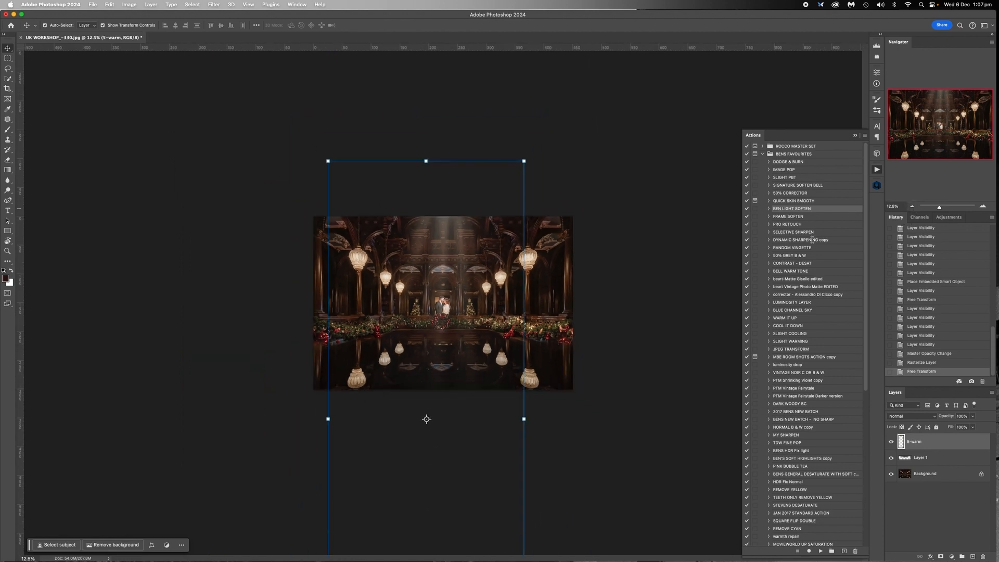
Raise the opacity of Layer 1, the ceiling patch layer, to 63%.
left_click(930, 475)
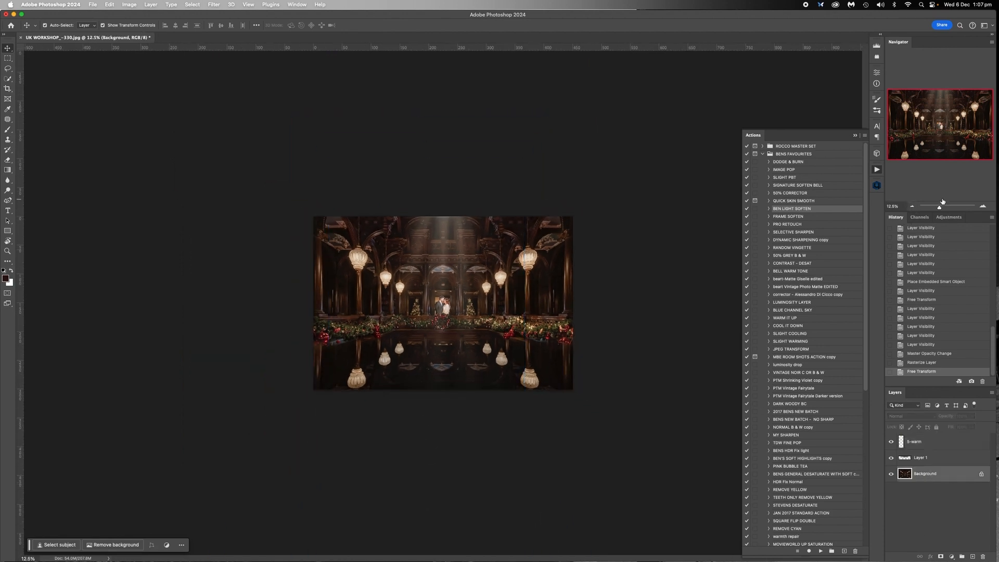
left_click(983, 207)
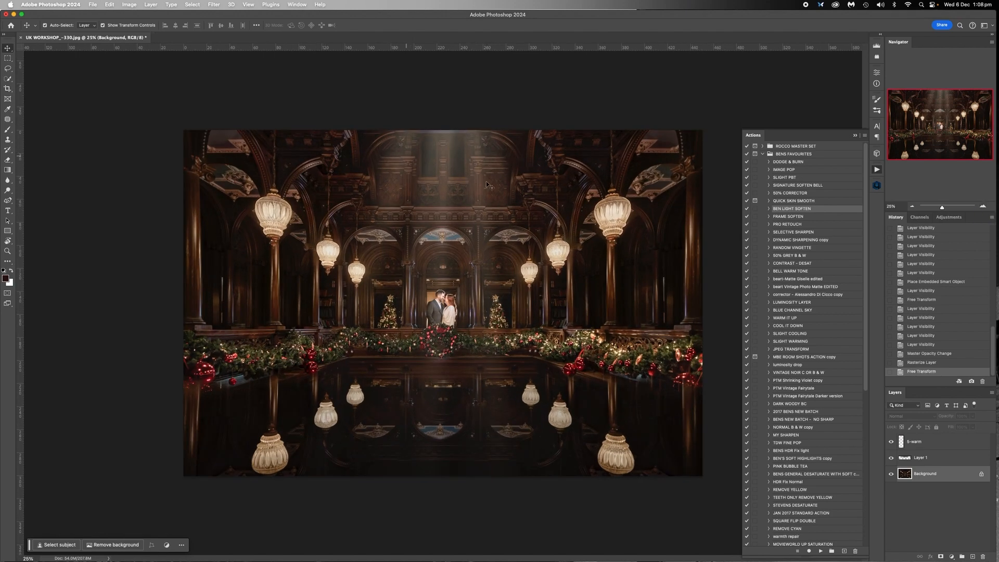
left_click(915, 459)
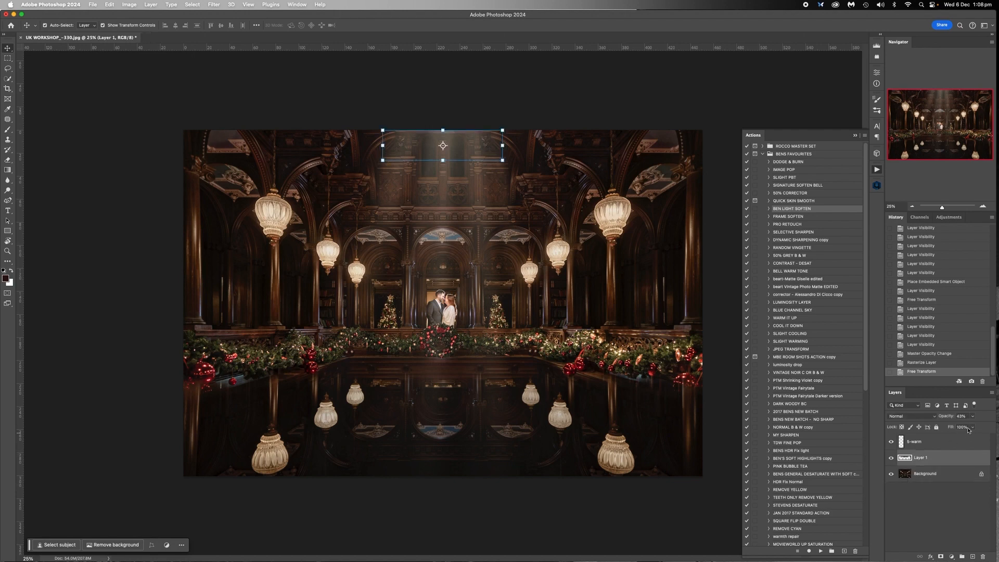
left_click(974, 417)
left_click_drag(969, 427, 977, 428)
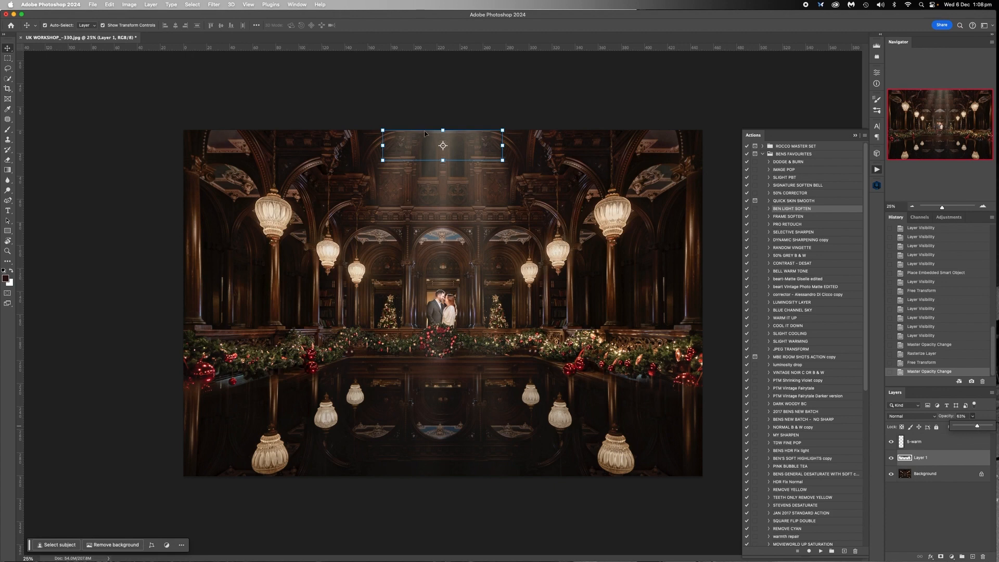
Try the Lighter Color blend mode on the 5-warm layer and compare the photo with the overlay hidden and shown.
left_click(916, 443)
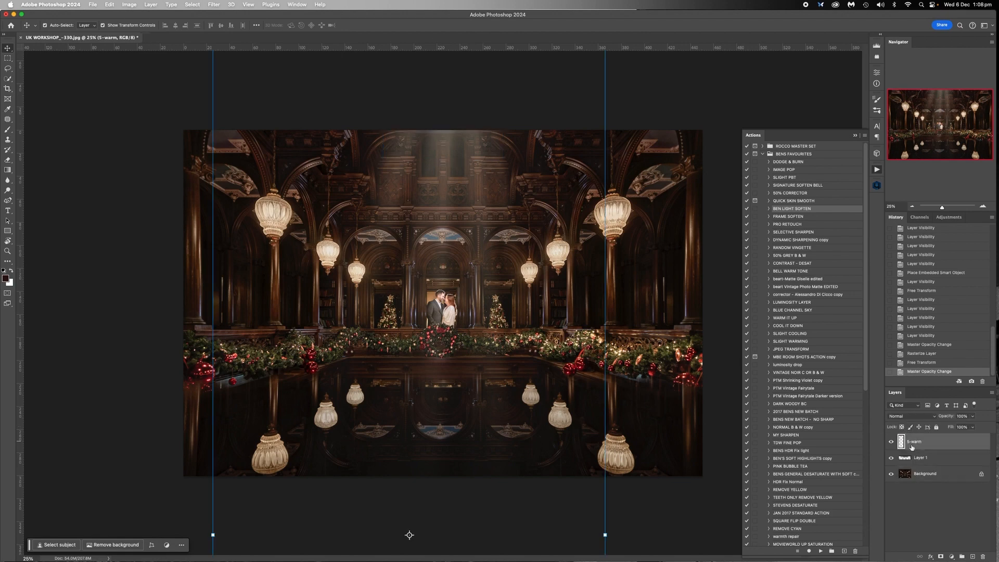
left_click(915, 418)
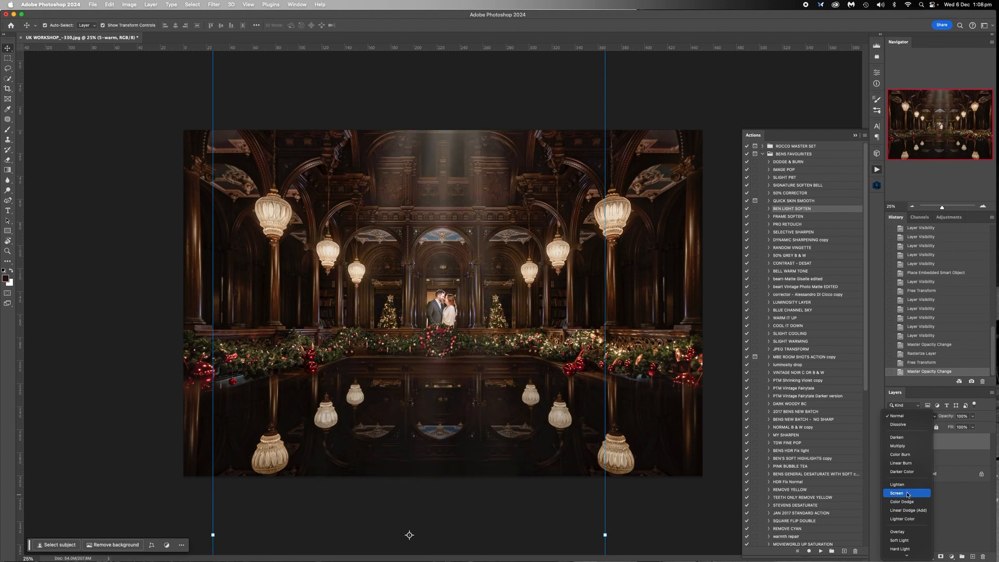
left_click(908, 519)
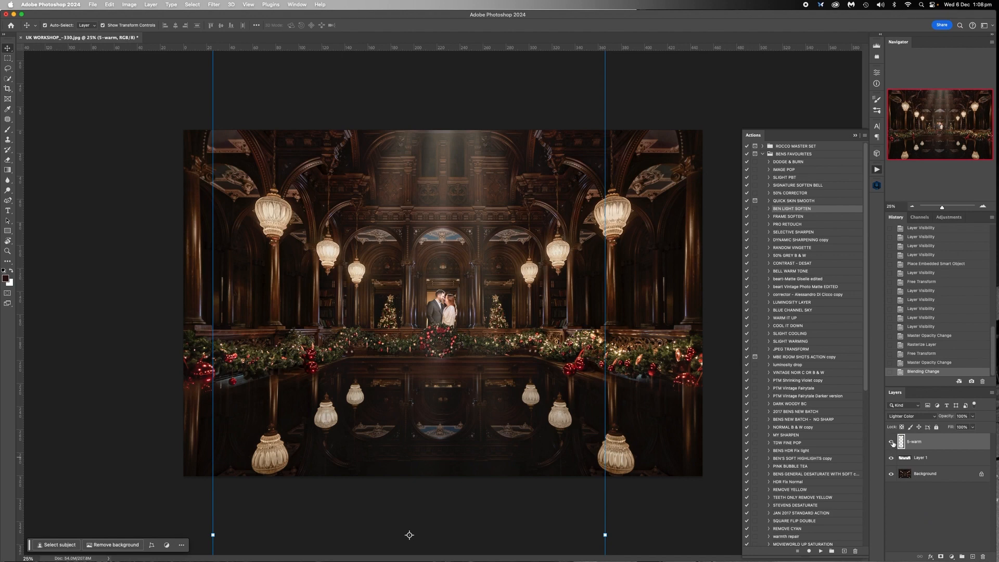
left_click(891, 442)
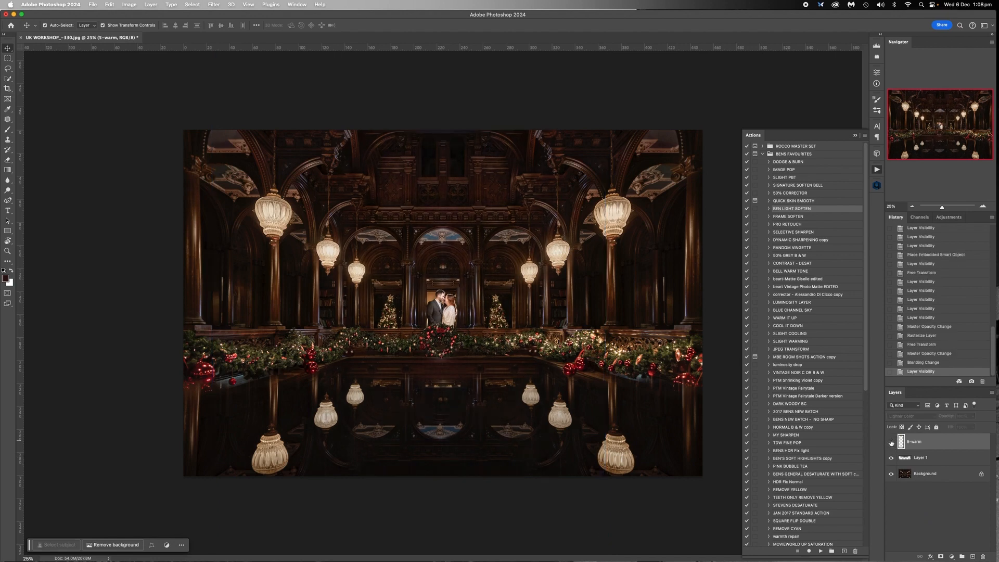
left_click(891, 442)
left_click(892, 442)
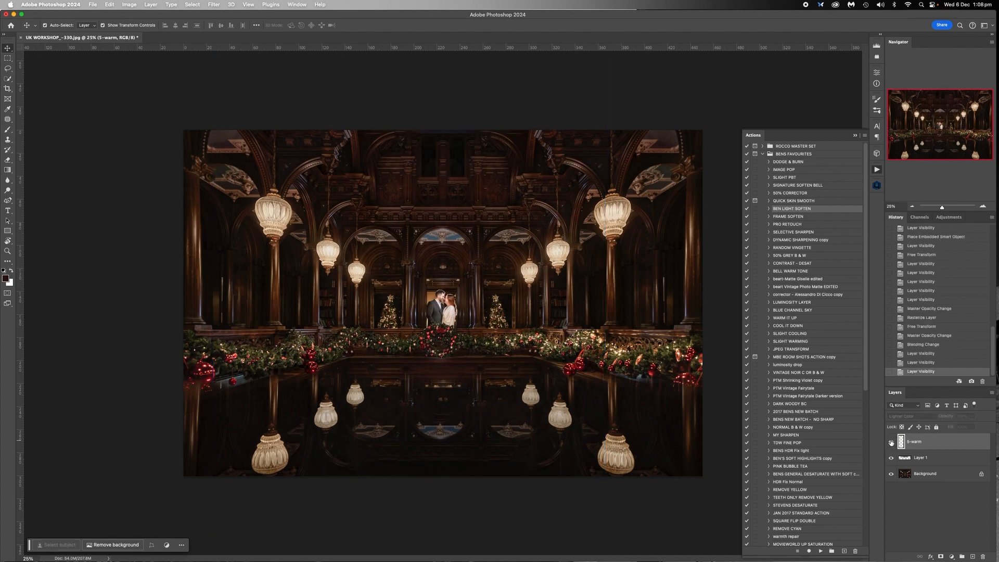
left_click(891, 442)
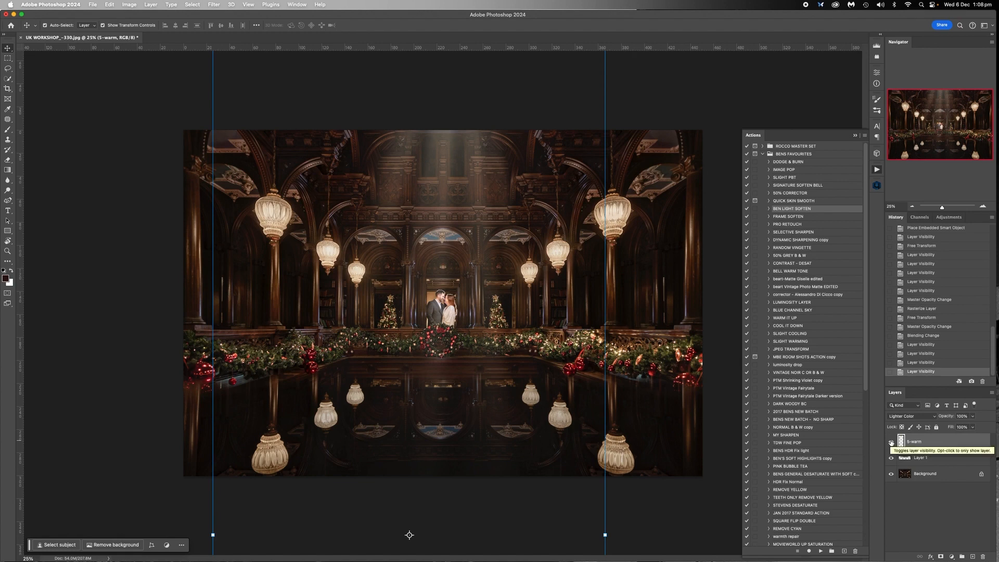
left_click(973, 427)
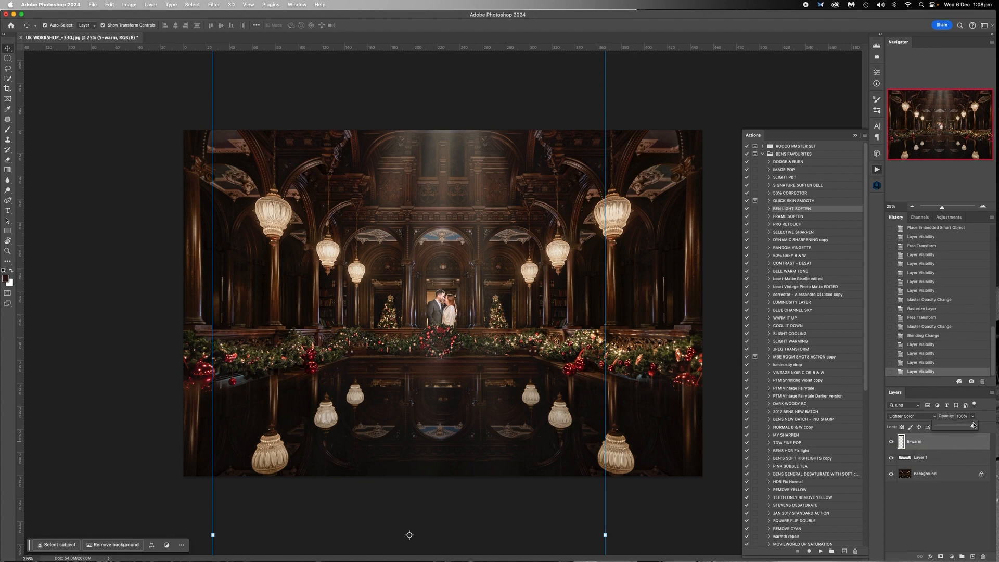
left_click(919, 443)
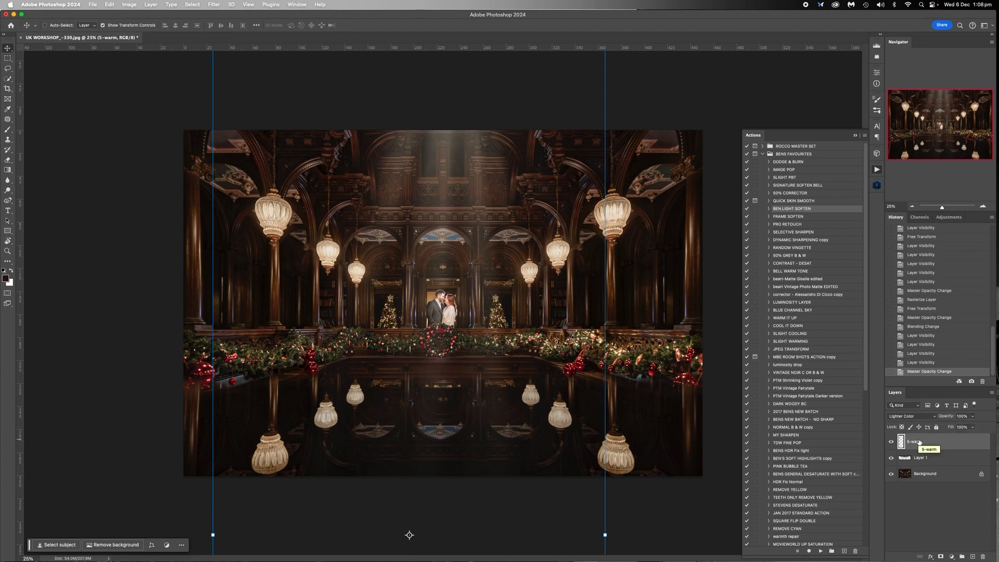
key("super+m")
mouse_move(771, 236)
left_mouse_down()
mouse_move(773, 225)
mouse_move(793, 269)
mouse_move(771, 243)
left_mouse_up()
left_click(908, 190)
Return the 5-warm layer's blend mode to Normal.
left_click(908, 417)
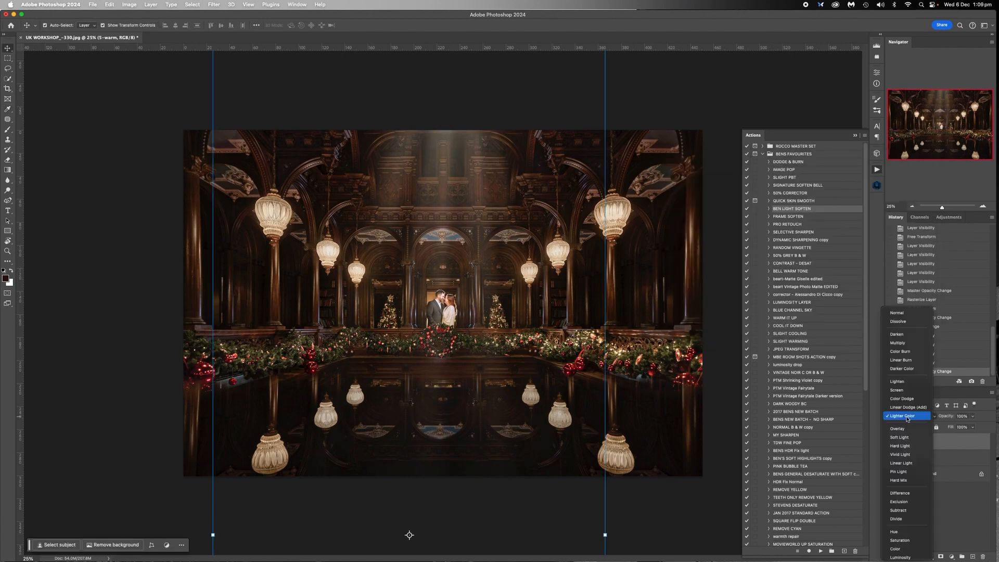
left_click(897, 313)
key("super+m")
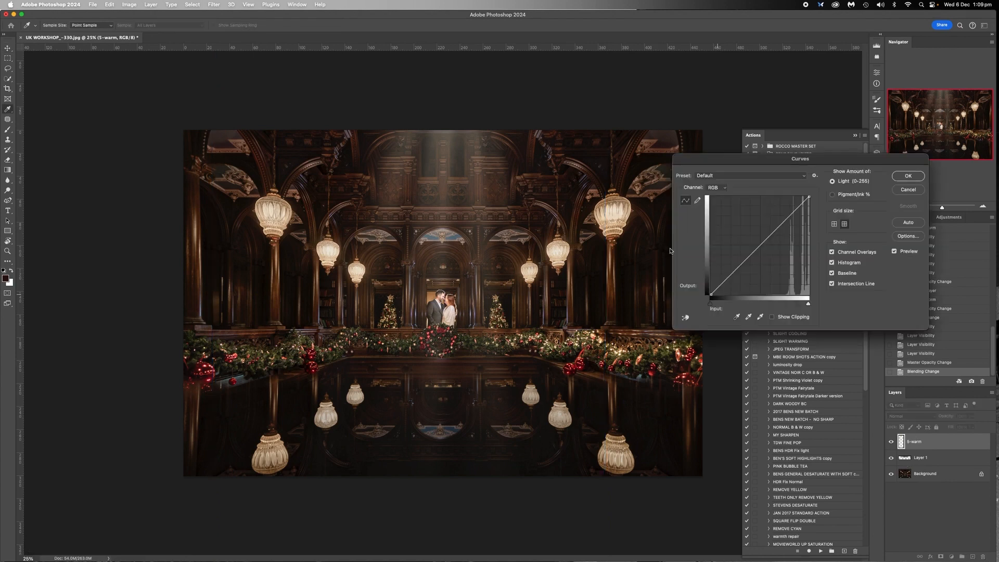
mouse_move(770, 235)
left_mouse_down()
mouse_move(787, 265)
mouse_move(772, 241)
left_mouse_up()
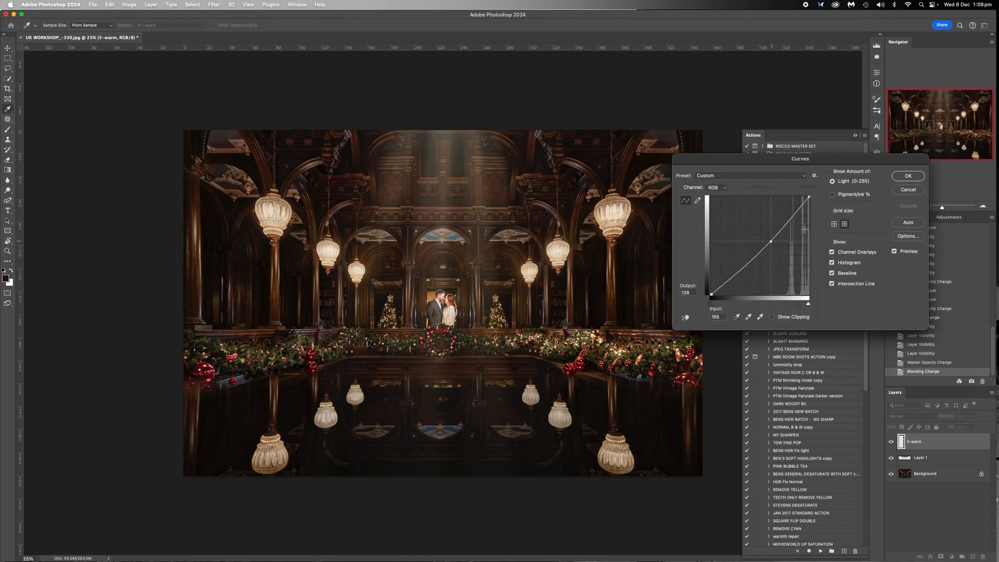
left_click(913, 191)
key("v")
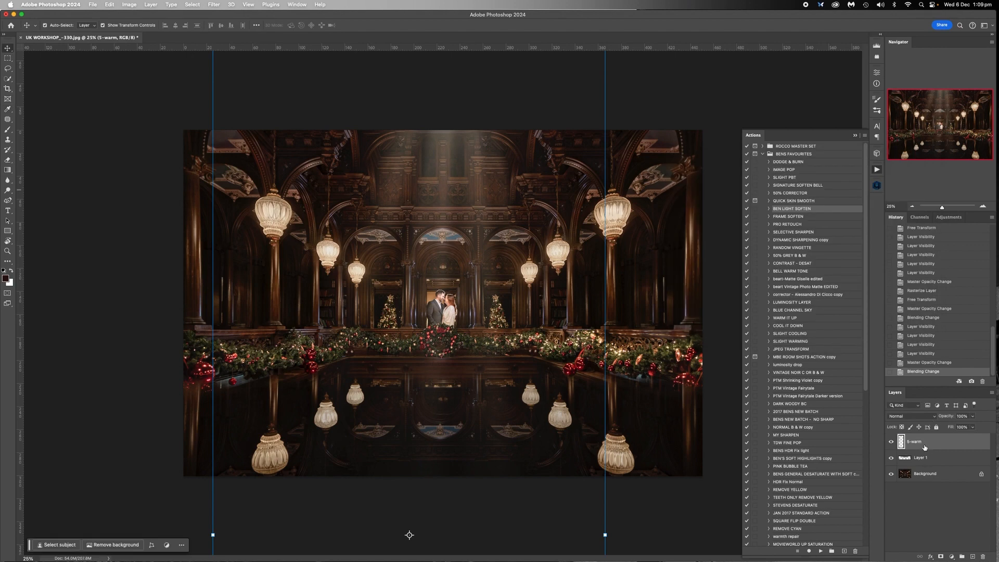
Darken the 5-warm overlay with Levels, using a midtone value of 0.85 and an output white level of 214.
key("super+l")
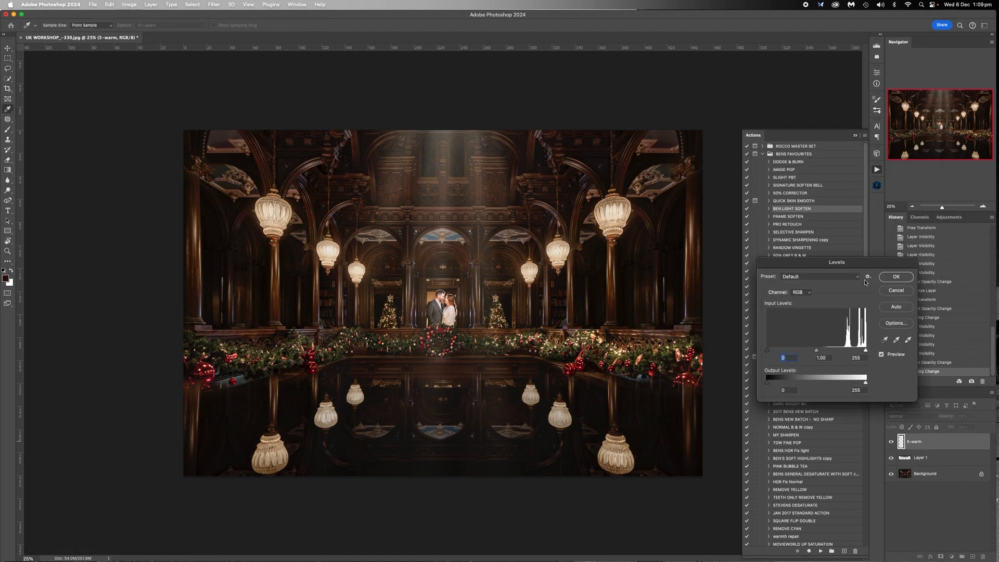
left_click_drag(767, 351, 822, 353)
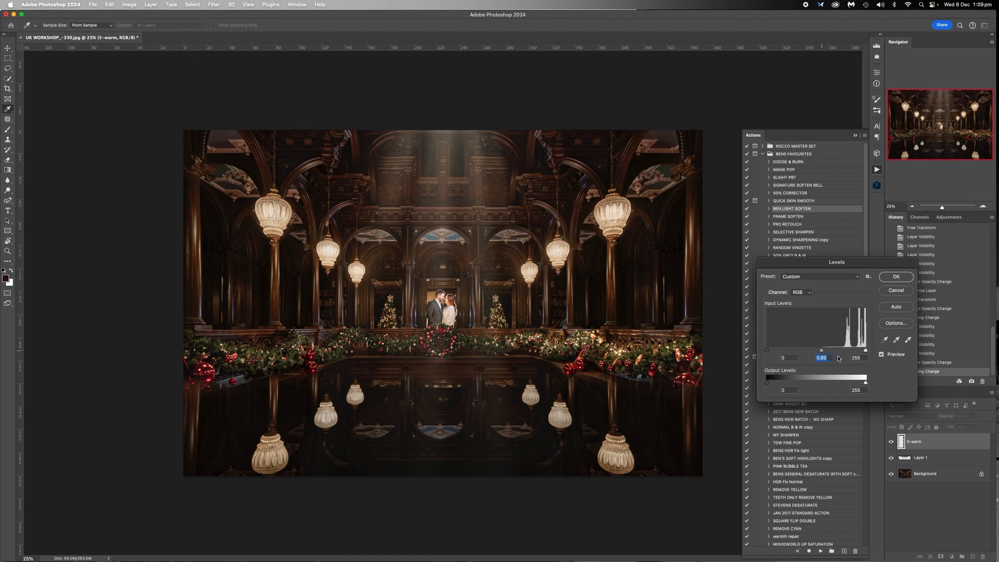
left_click(866, 351)
left_click_drag(866, 384, 850, 386)
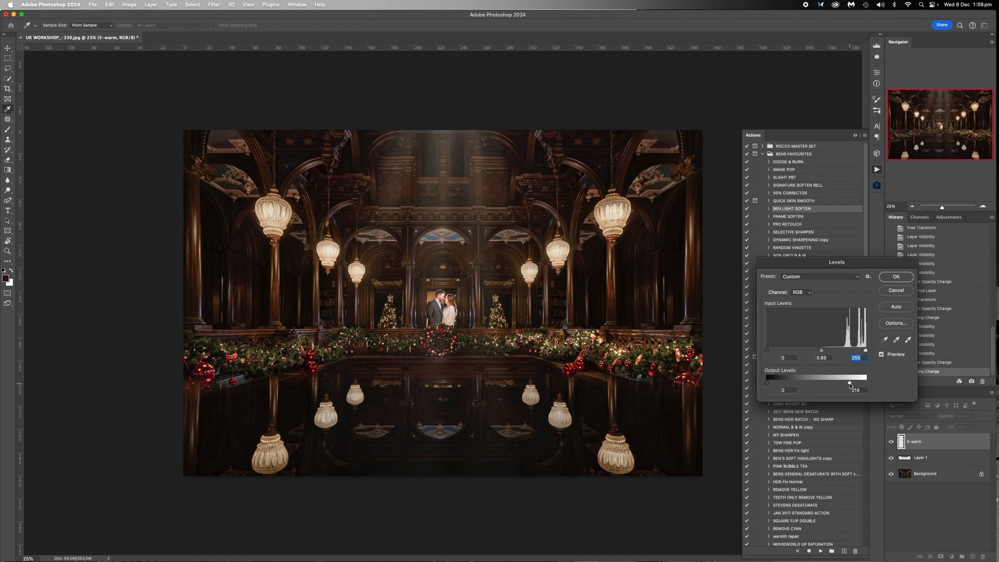
left_click(850, 385)
left_click(896, 276)
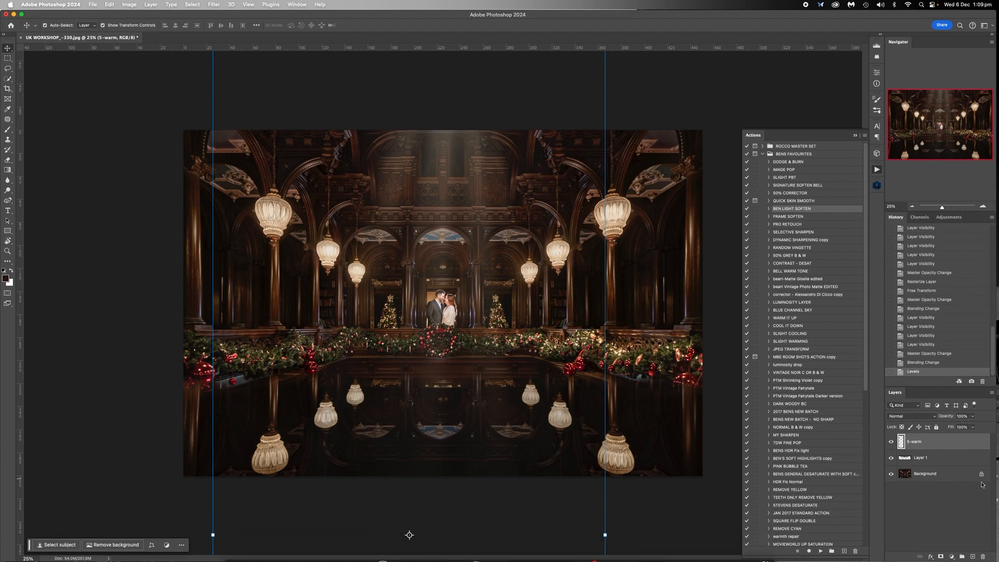
Enlarge the photo, collapse the Actions list, and compare the image with the darkened light overlay hidden and shown.
left_click(913, 207)
left_click(913, 207)
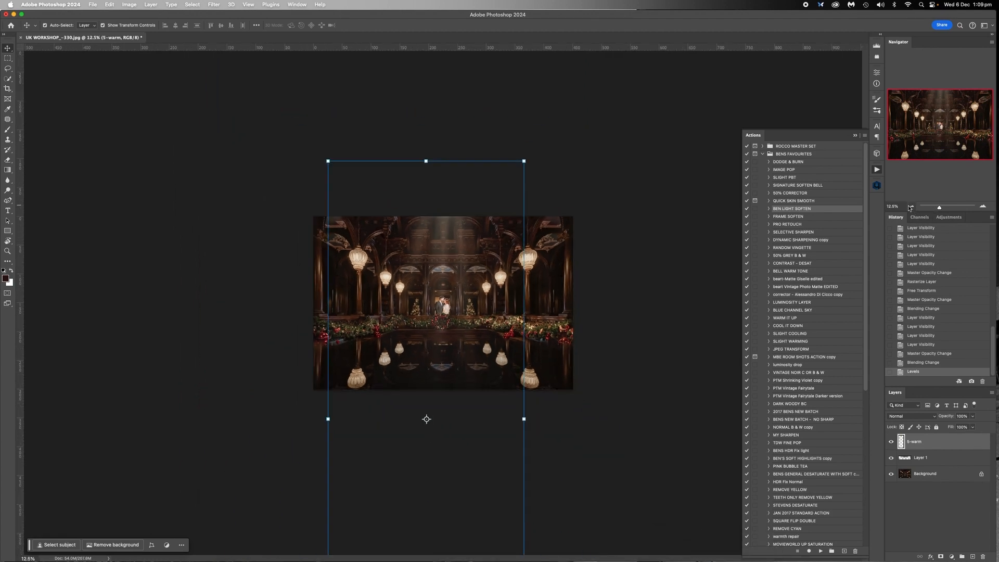
left_click(926, 471)
left_click(982, 207)
left_click(982, 207)
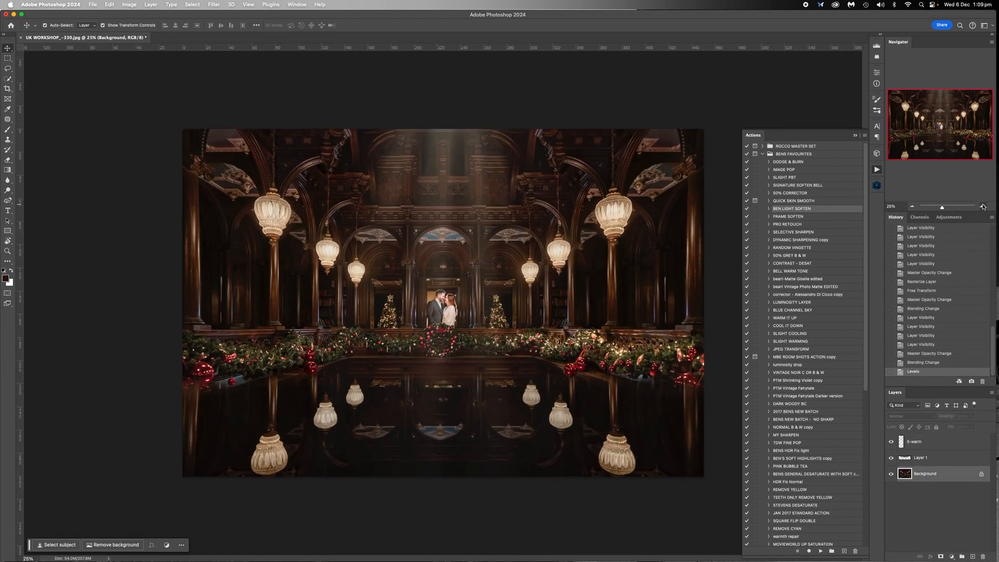
left_click(983, 207)
left_click(855, 136)
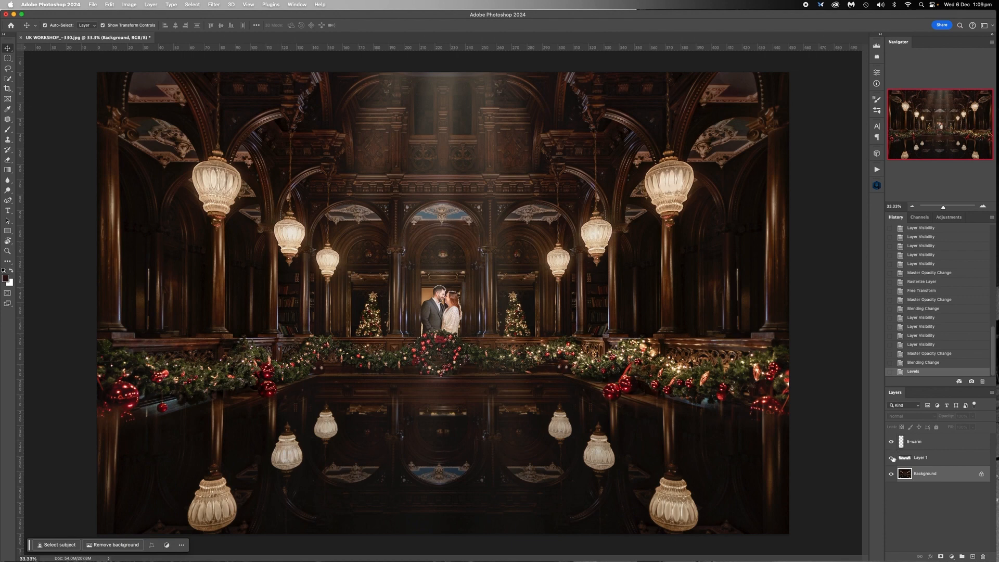
left_click(891, 442)
left_click(892, 442)
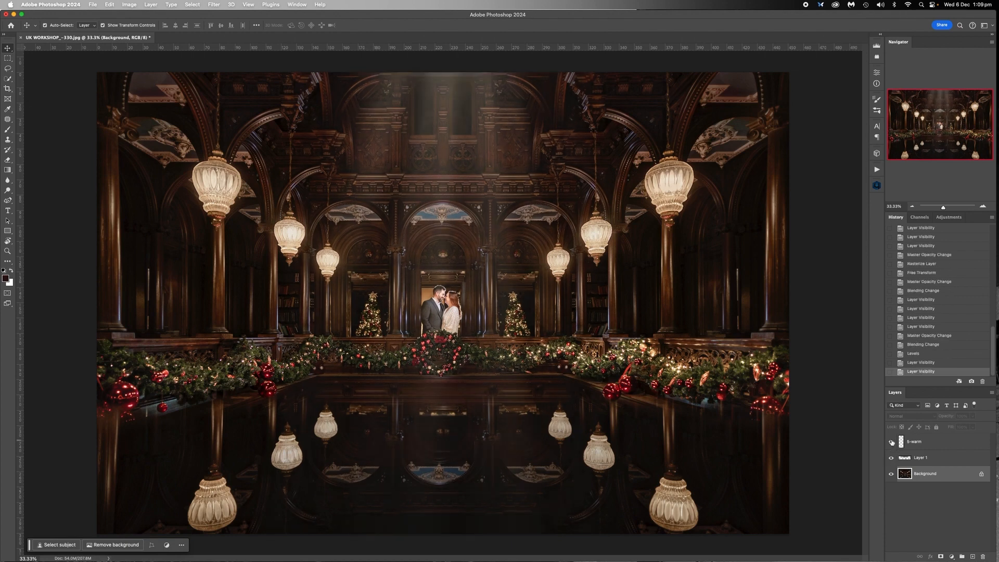
left_click(892, 442)
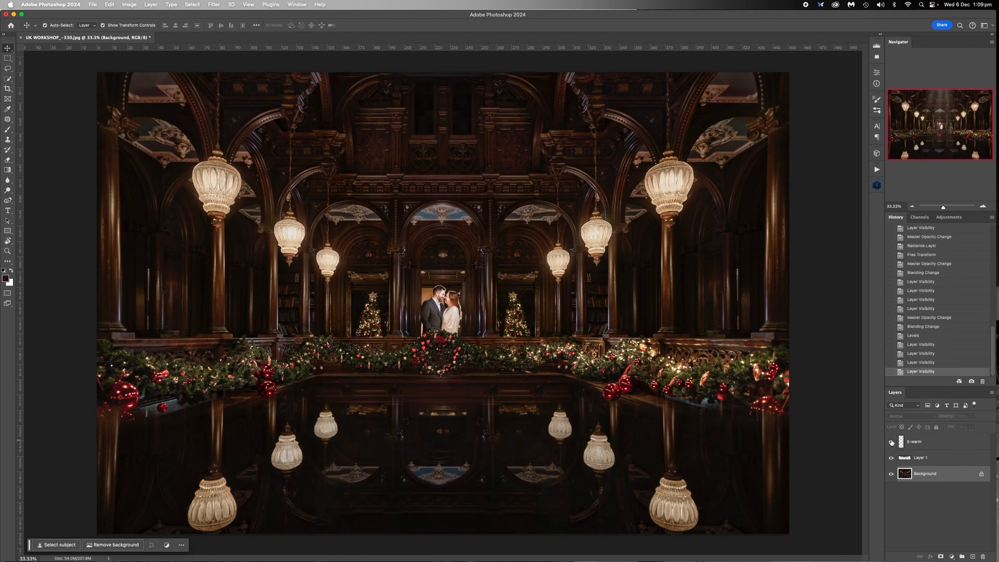
left_click(892, 442)
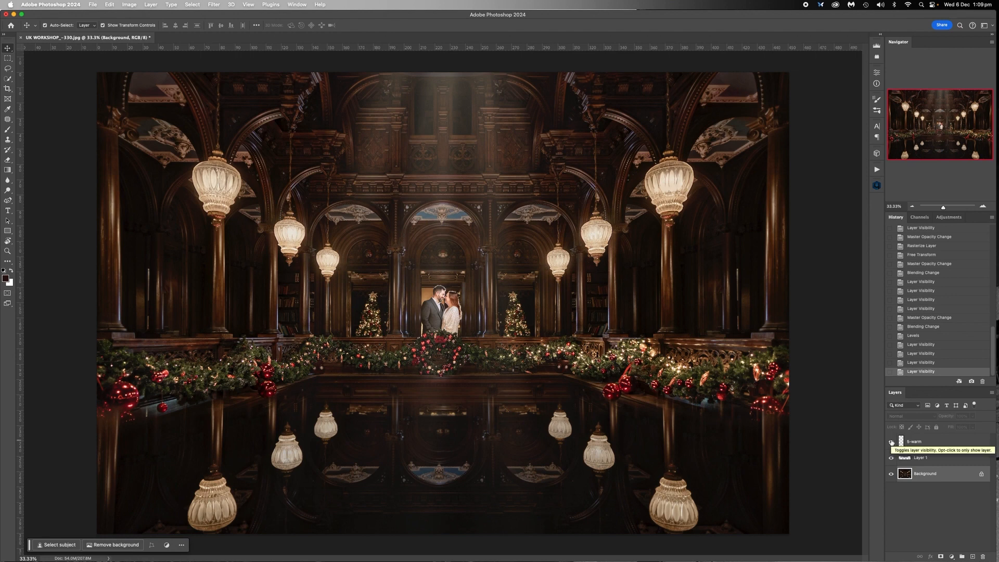
Lower the opacity of the 5-warm light overlay to 79%.
left_click(927, 442)
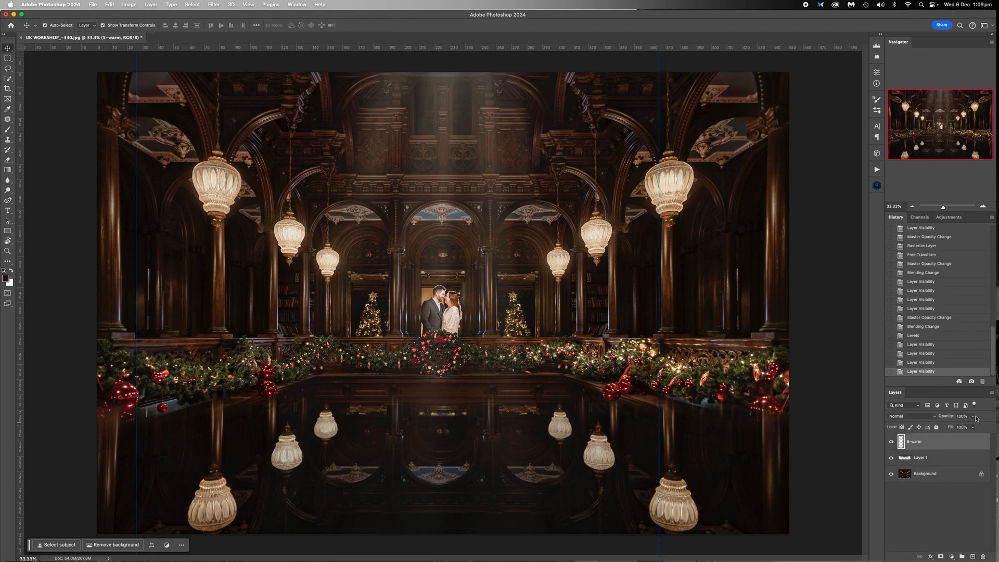
left_click(972, 417)
mouse_move(972, 426)
left_mouse_down()
mouse_move(942, 428)
mouse_move(953, 427)
left_mouse_up()
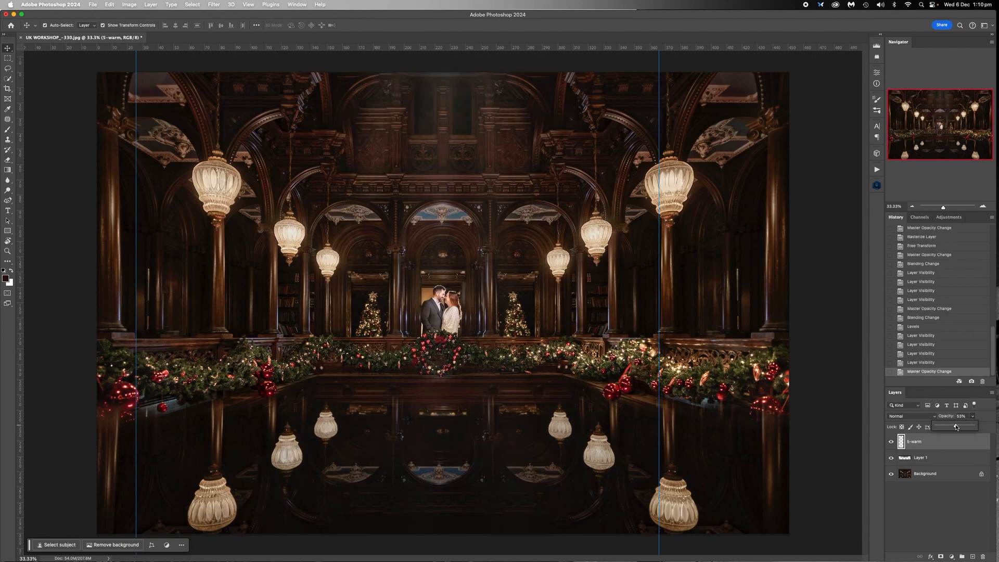
left_click_drag(959, 427, 958, 423)
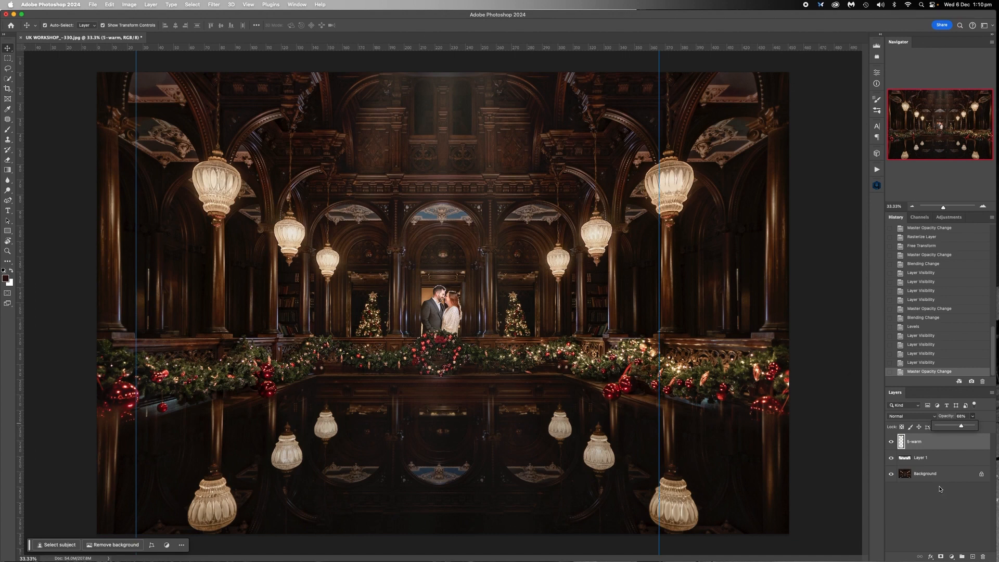
left_click_drag(961, 427, 962, 429)
Move the 5-warm light overlay straight down so its upper edge sits just above the photo.
left_click(914, 209)
left_click(914, 209)
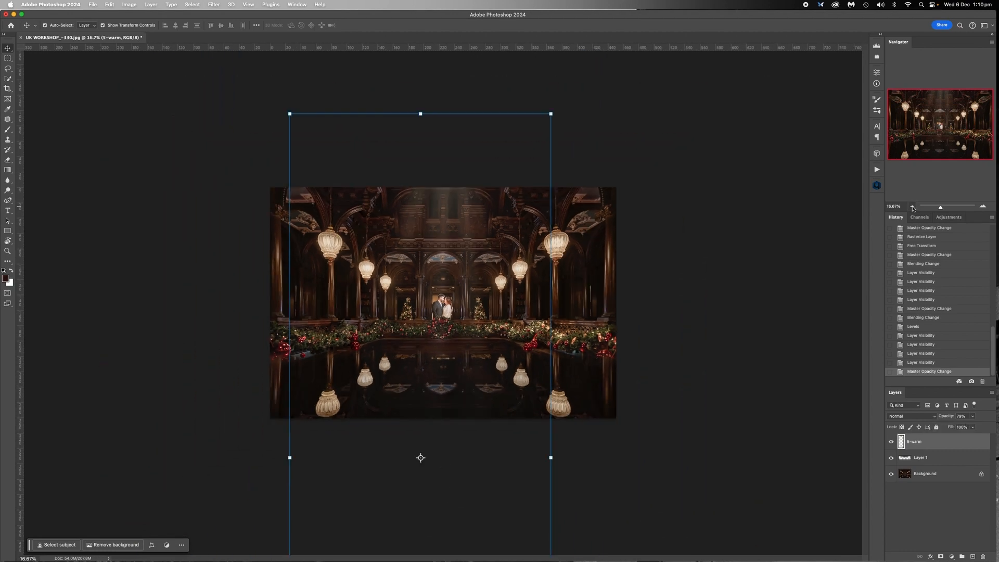
left_click_drag(444, 200, 444, 247)
left_click(448, 155)
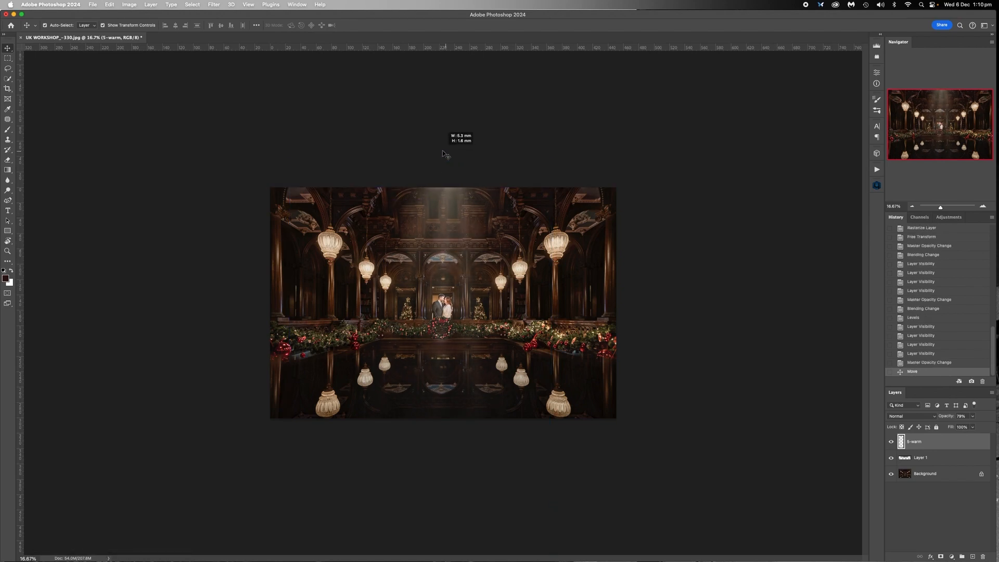
left_click(448, 198)
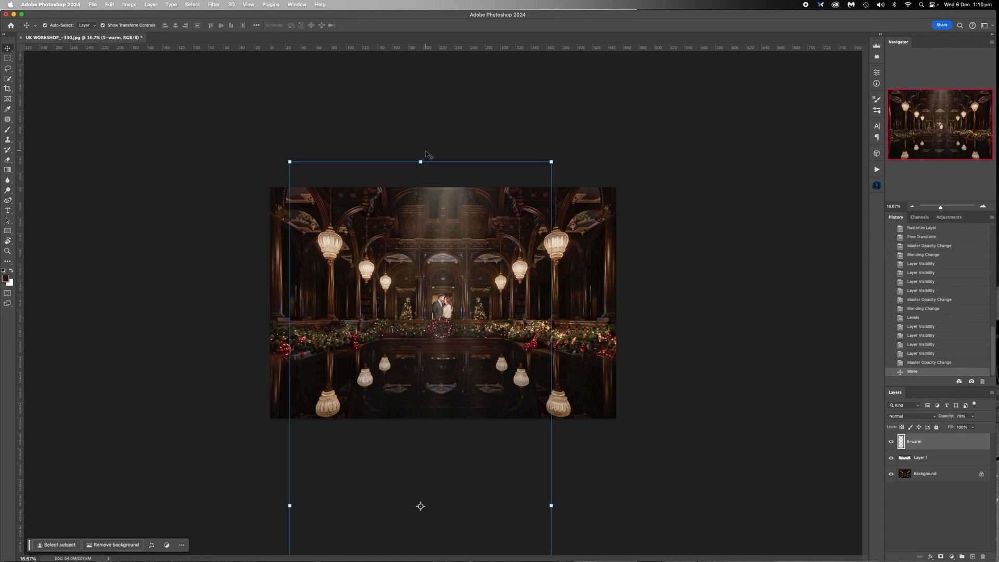
Rotate the light overlay about 3.8° anticlockwise, reposition it so the rays fall over the couple, and apply the transform.
left_click_drag(425, 155, 414, 154)
left_click_drag(447, 295, 464, 207)
left_click_drag(458, 146, 444, 138)
mouse_move(445, 290)
left_mouse_down()
mouse_move(459, 287)
mouse_move(451, 280)
left_mouse_up()
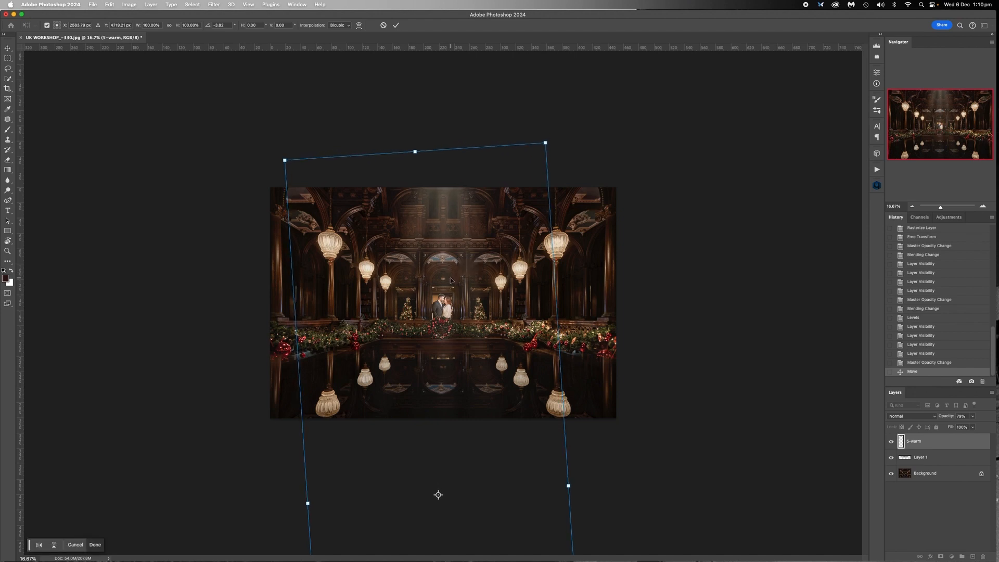
key("Return")
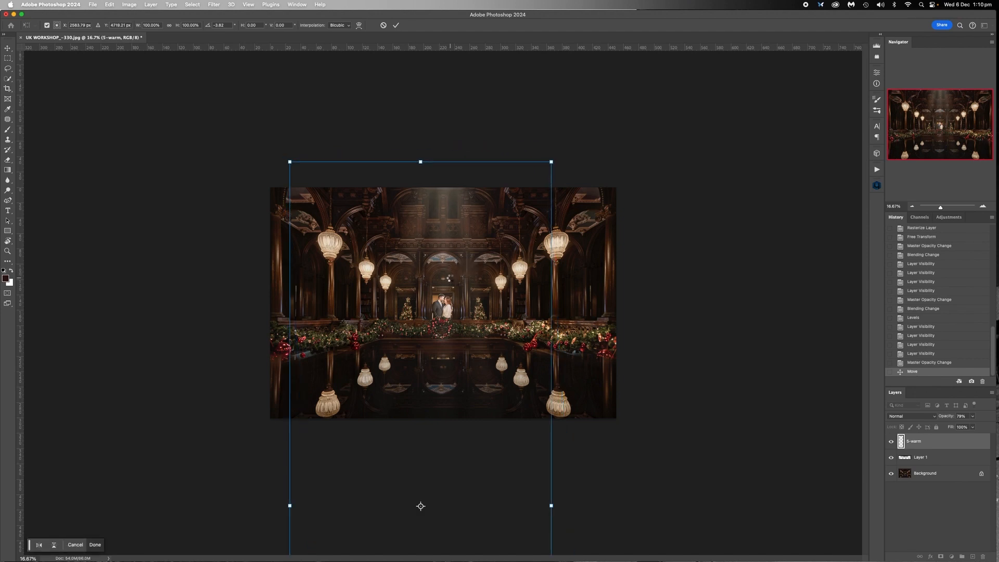
Add a layer mask to the 5-warm layer and enlarge the area around the couple.
left_click(941, 556)
left_click(982, 206)
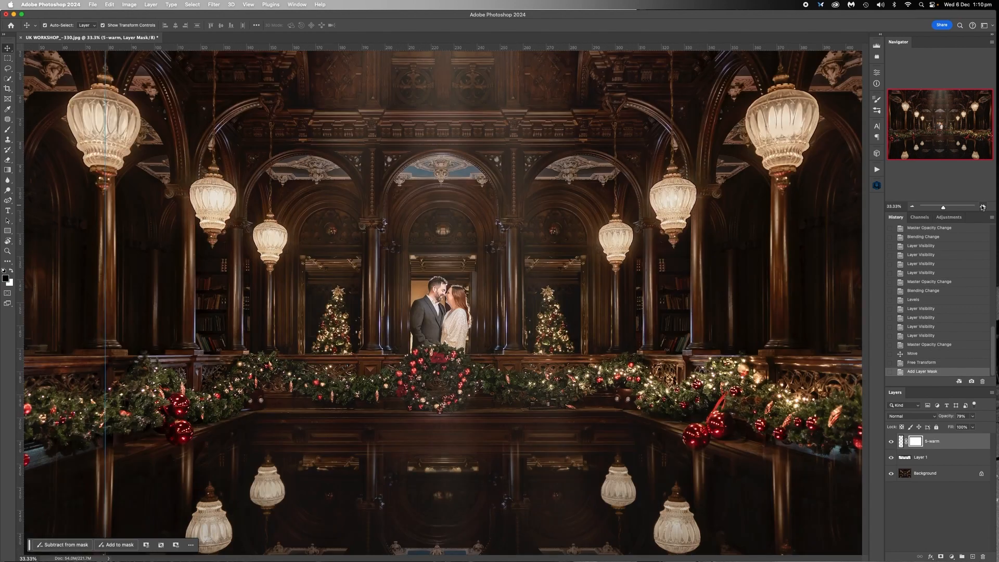
Paint black over the couple's lower bodies on the 5-warm layer mask with a smaller Overlay-mode brush at 50% opacity.
left_click(983, 206)
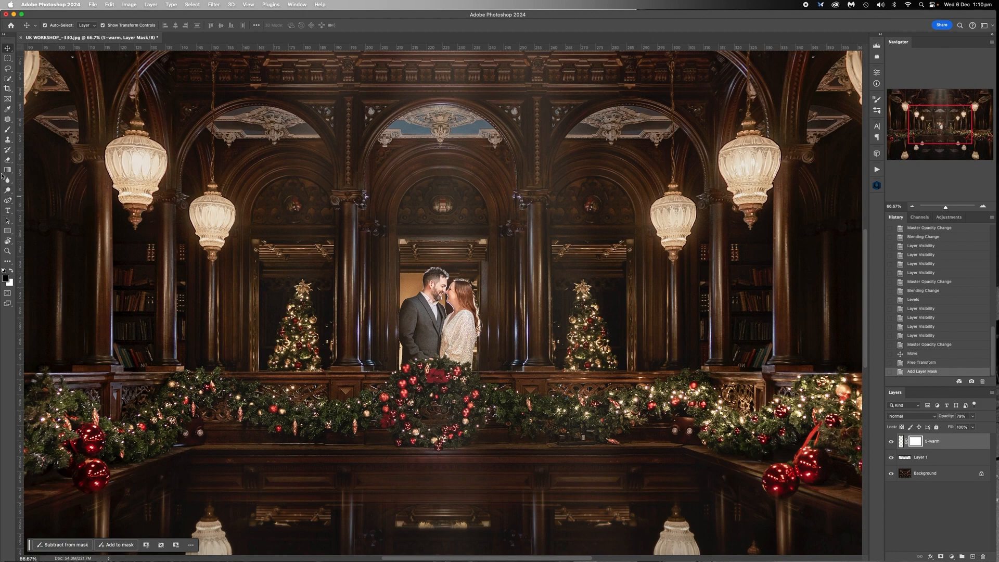
left_click(8, 130)
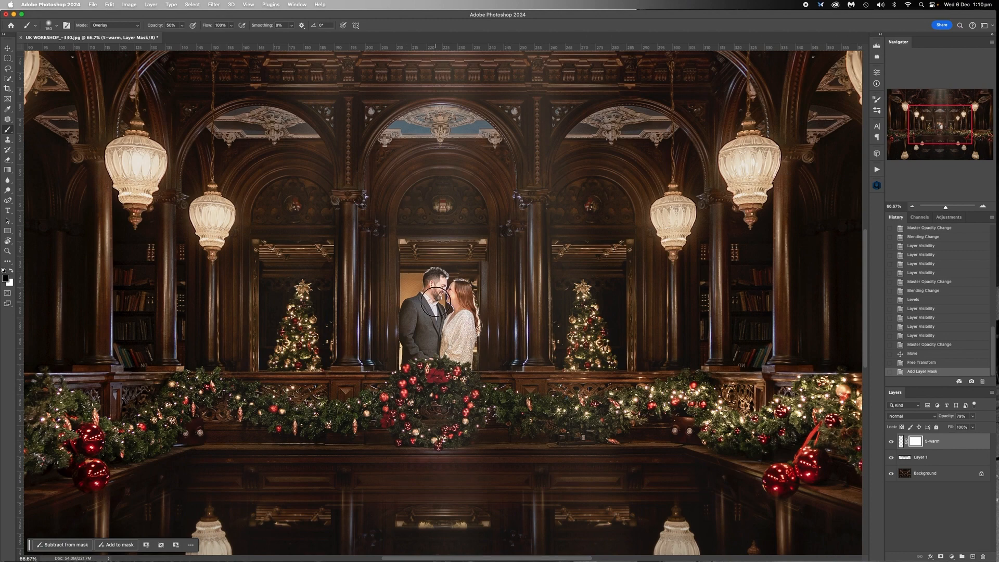
key("bracketleft")
key("bracketleft")
key("bracketleft")
mouse_move(438, 350)
left_mouse_down()
mouse_move(459, 288)
mouse_move(463, 356)
left_mouse_up()
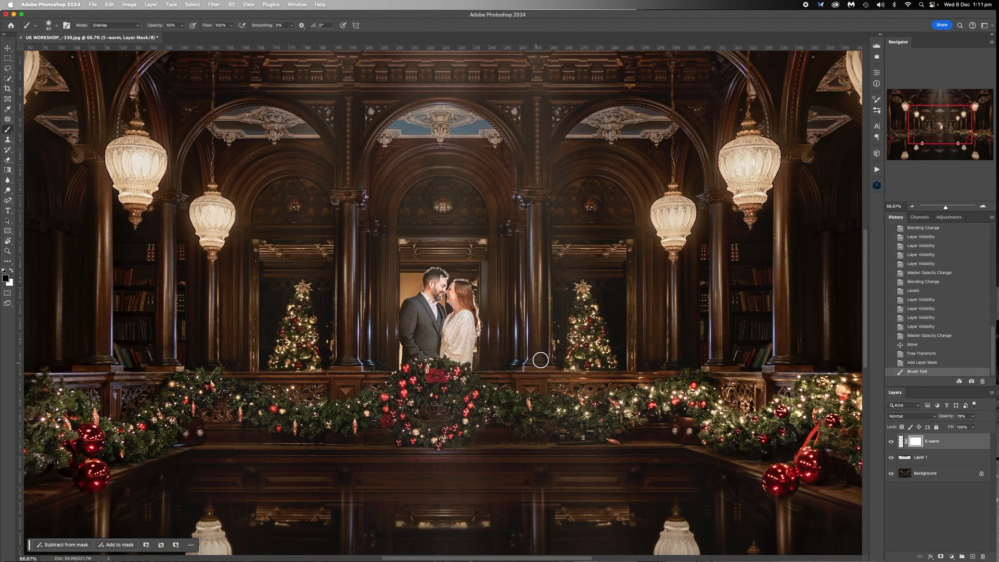
Dab black on the 5-warm layer mask over the garland and the couple's heads and upper bodies, adjusting the brush size.
key("bracketright")
key("bracketright")
key("bracketright")
key("bracketright")
left_click(312, 406)
left_click(429, 316)
key("bracketleft")
key("bracketleft")
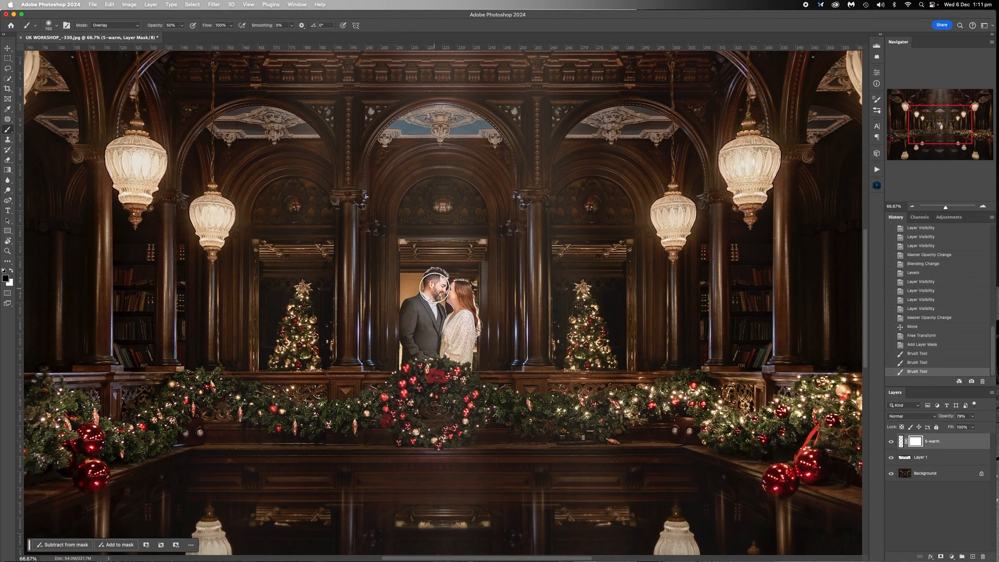
left_click(436, 283)
left_click(460, 304)
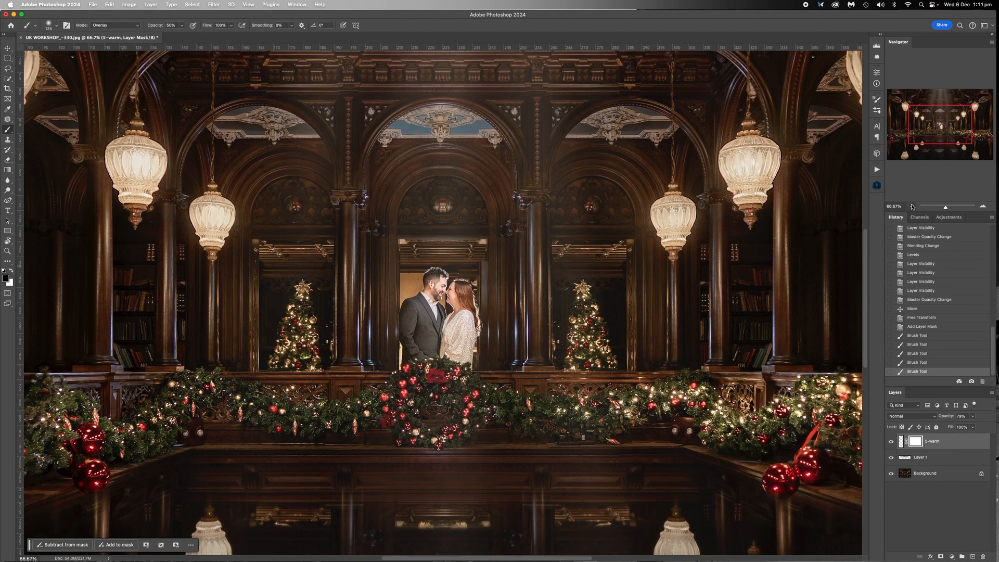
Lower the opacity of the 5-warm light overlay to 70%.
left_click(912, 207)
left_click(912, 207)
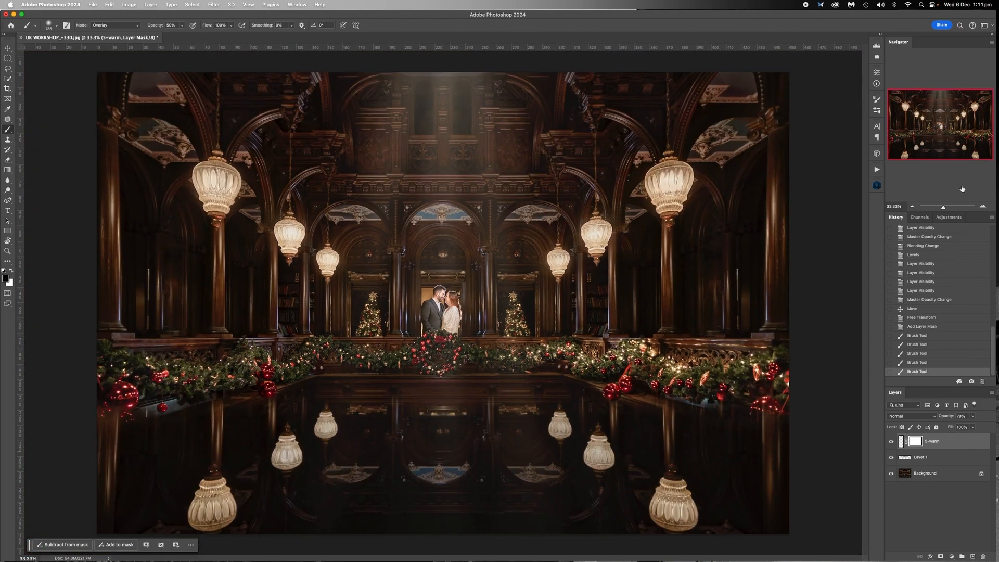
left_click(912, 206)
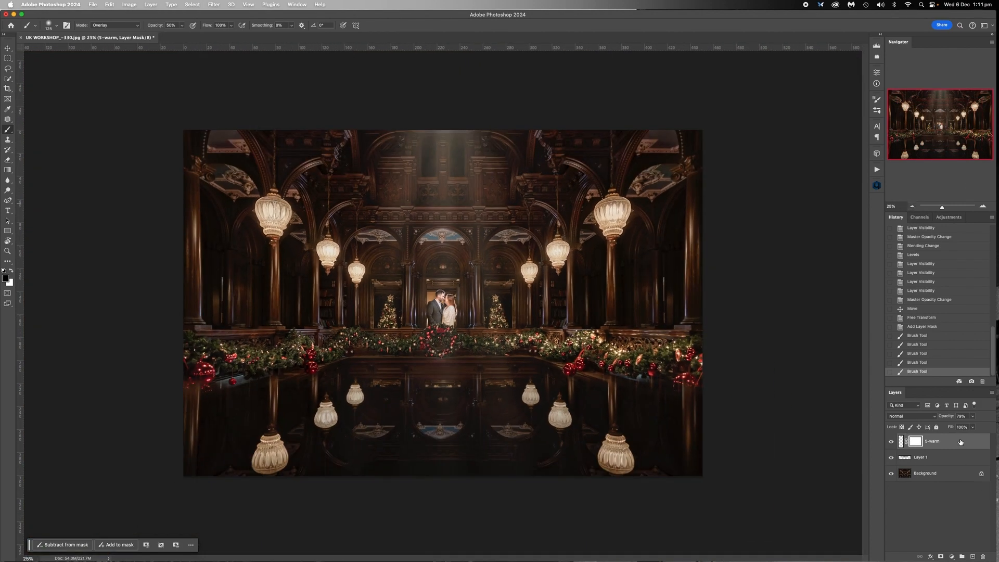
left_click(972, 416)
left_click_drag(971, 427, 969, 428)
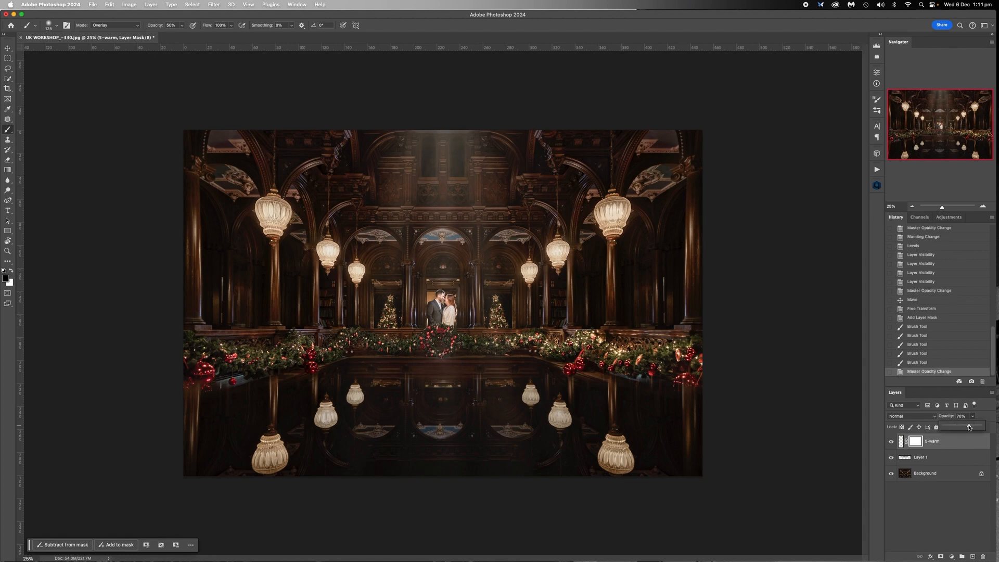
Flatten the image so all layers merge into the Background.
left_click(929, 475)
right_click(929, 475)
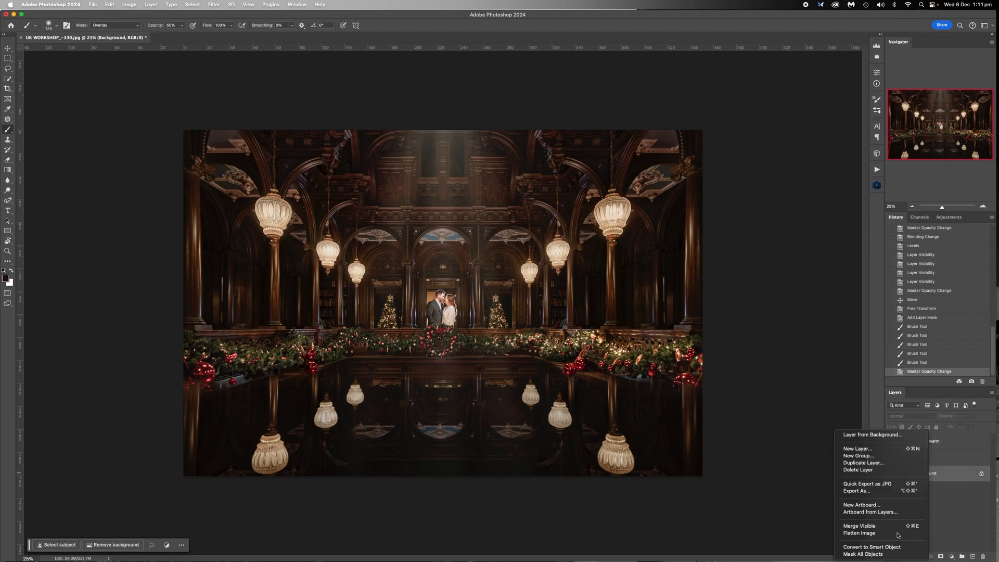
left_click(883, 535)
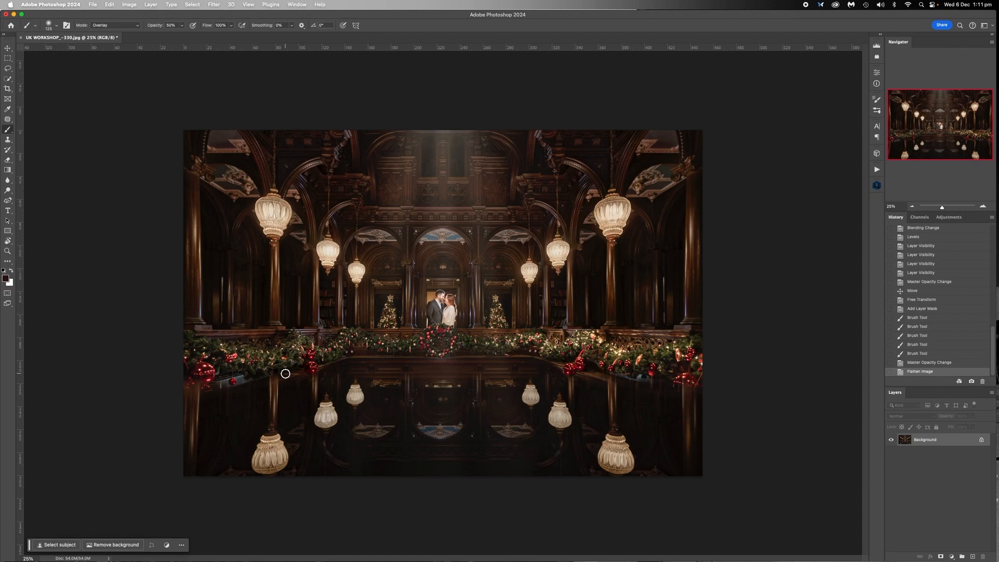
Save the flattened photo under its existing JPEG file name.
left_click(91, 5)
left_click(111, 88)
left_click(627, 167)
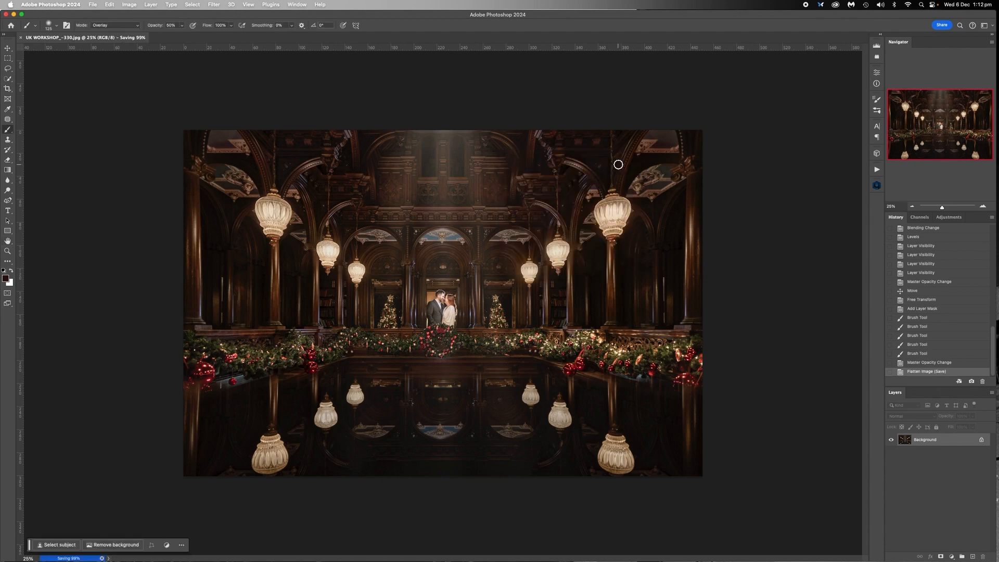